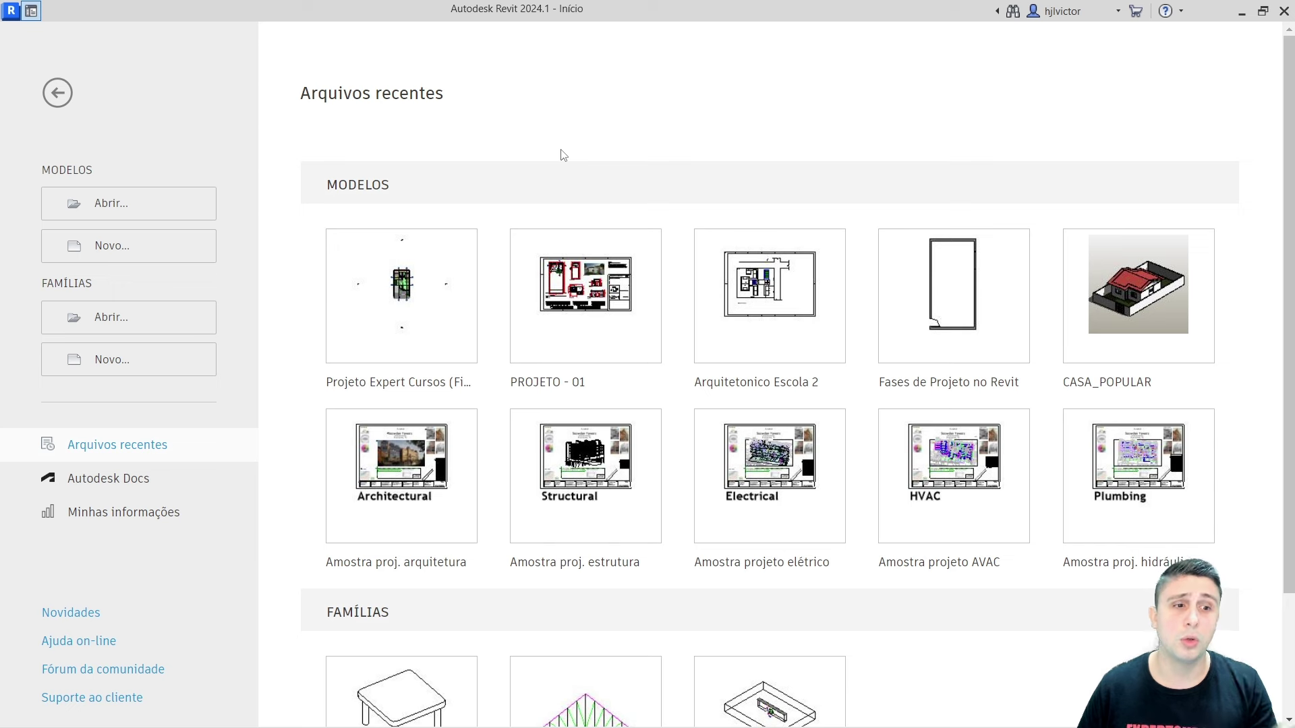
- From the Home screen's Modelos section, choose Novo... to start a new project
{"action": "left_click", "coordinate": [109, 258]}
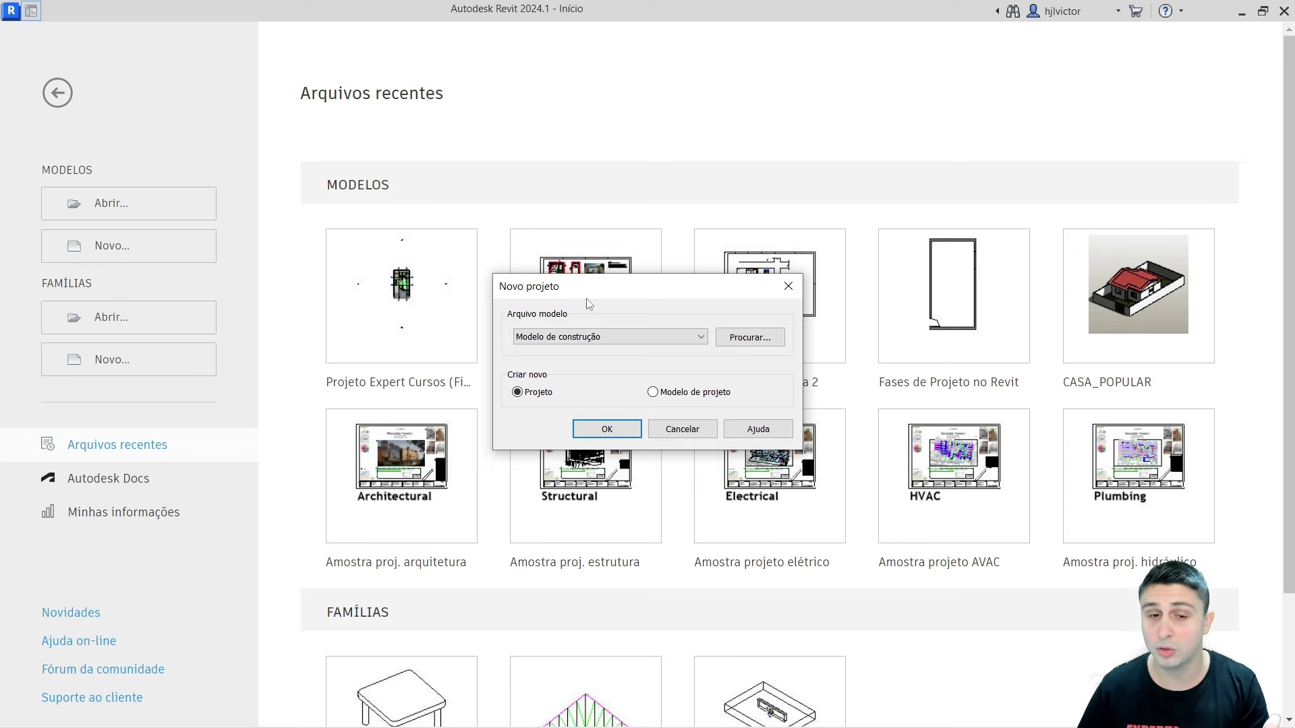
- Create a new project from the Modelo de arquitetura template
{"action": "left_click", "coordinate": [627, 337]}
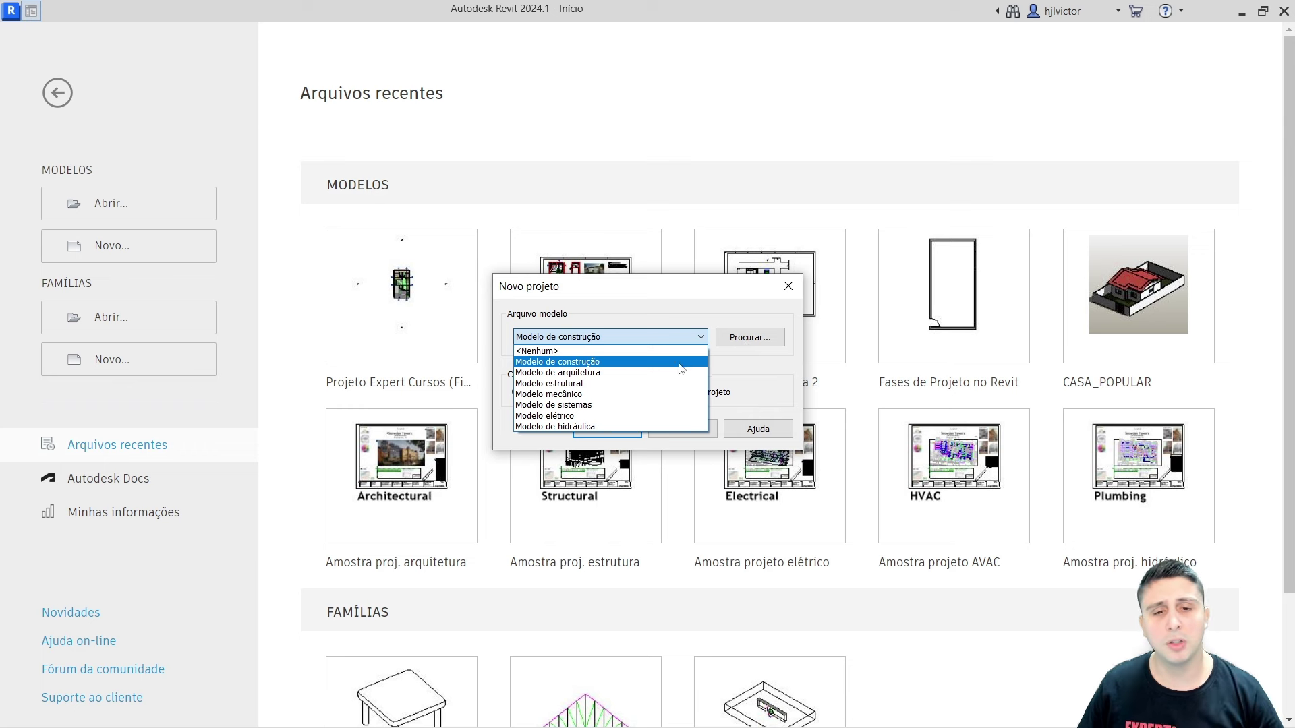
{"action": "left_click", "coordinate": [569, 373]}
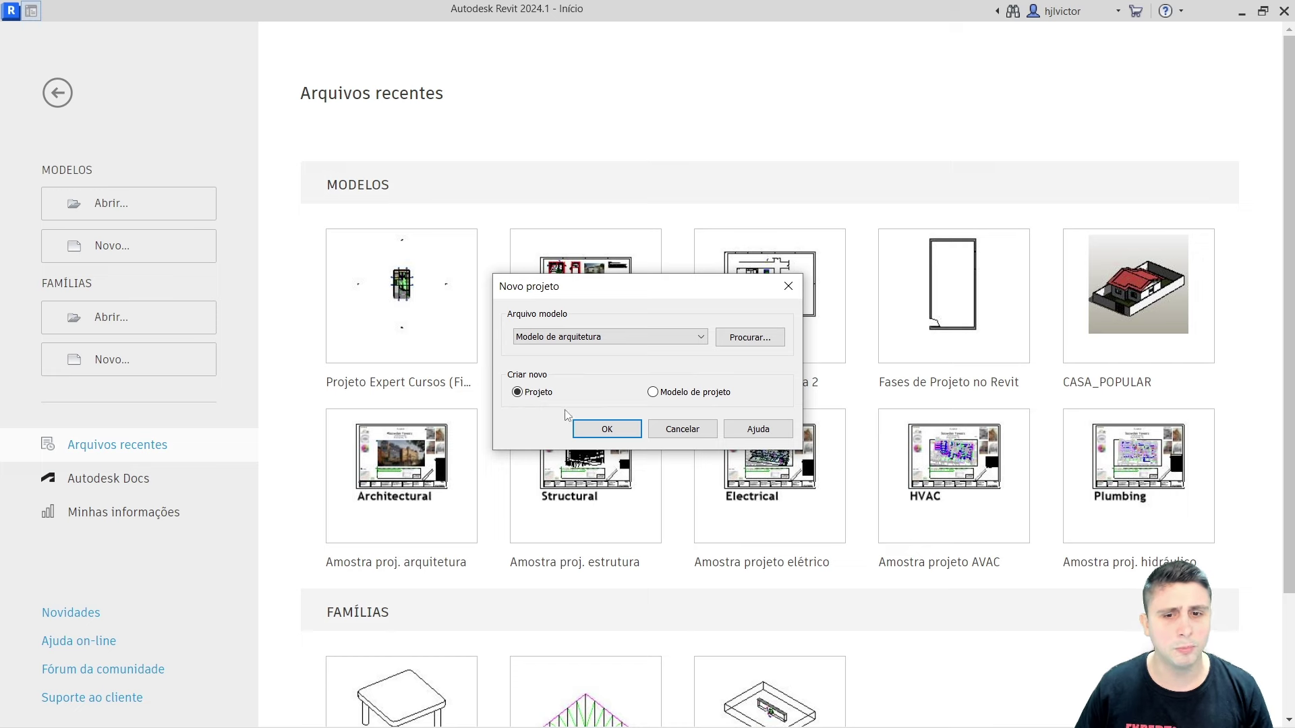
{"action": "left_click", "coordinate": [600, 435]}
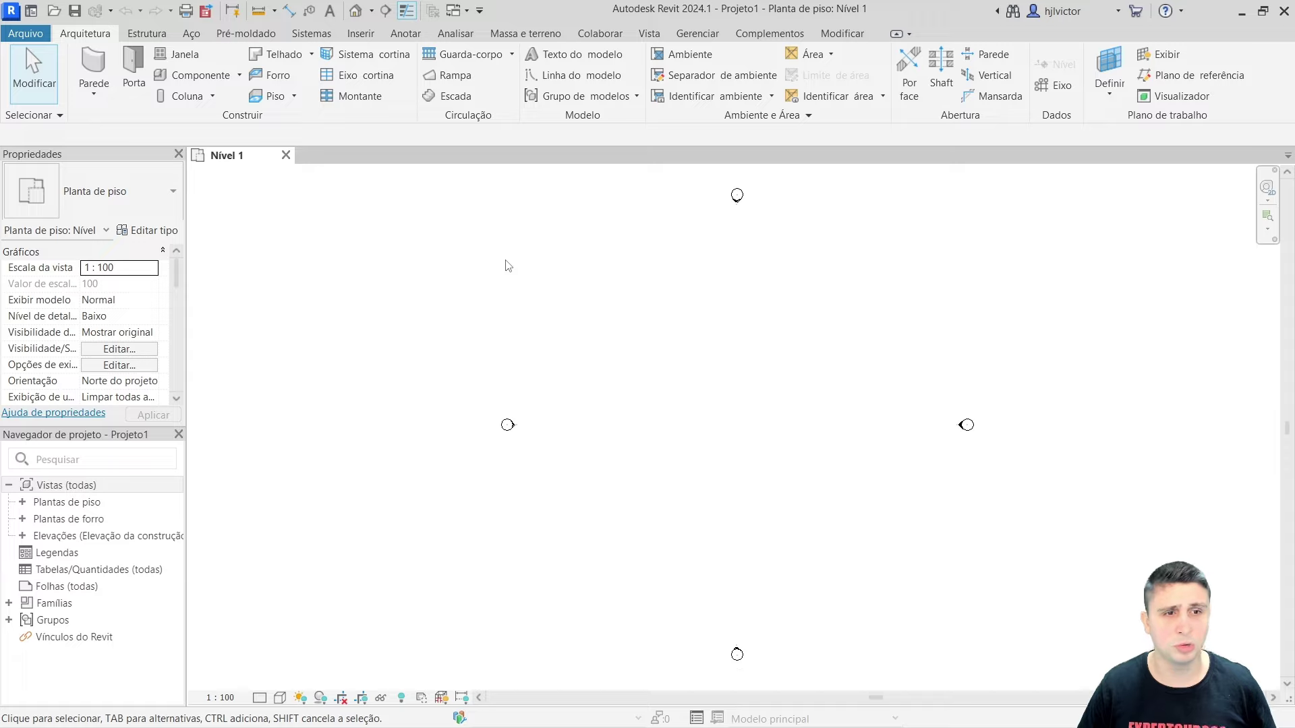
- Return Home and create a second project from the Modelo de arquitetura template
{"action": "key", "text": "ctrl+d"}
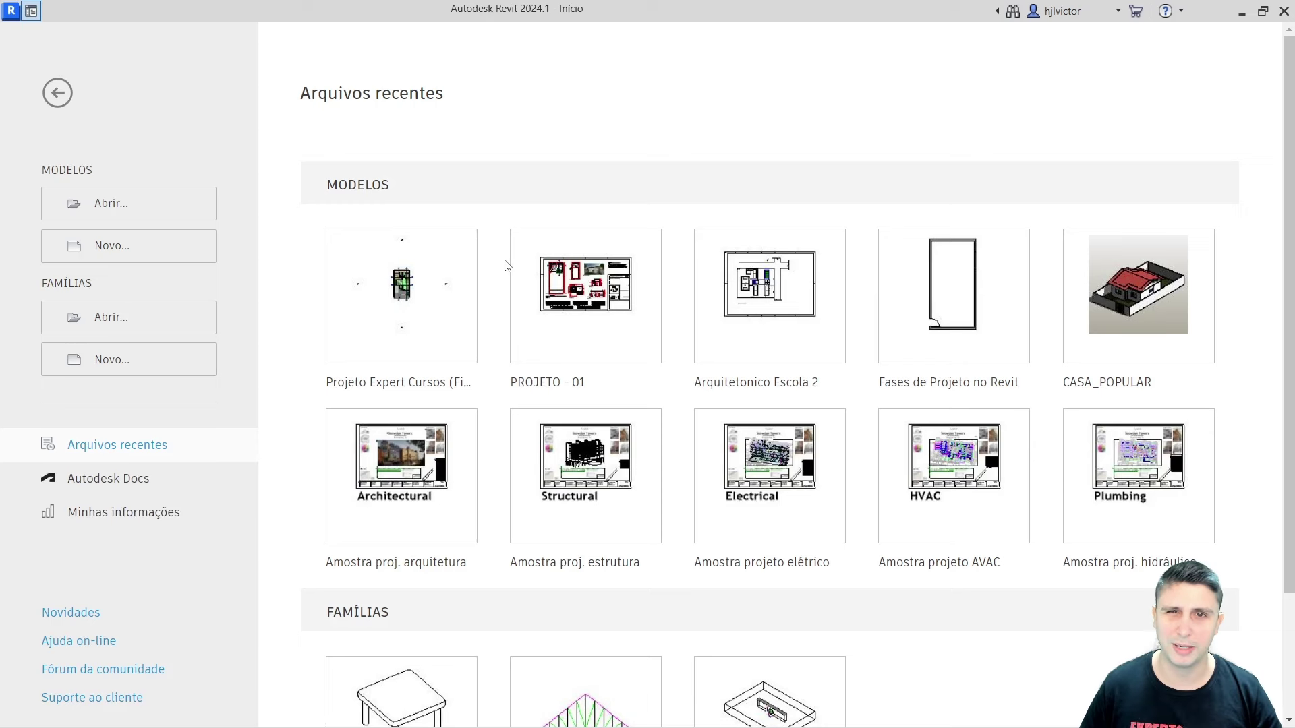
{"action": "left_click", "coordinate": [159, 251]}
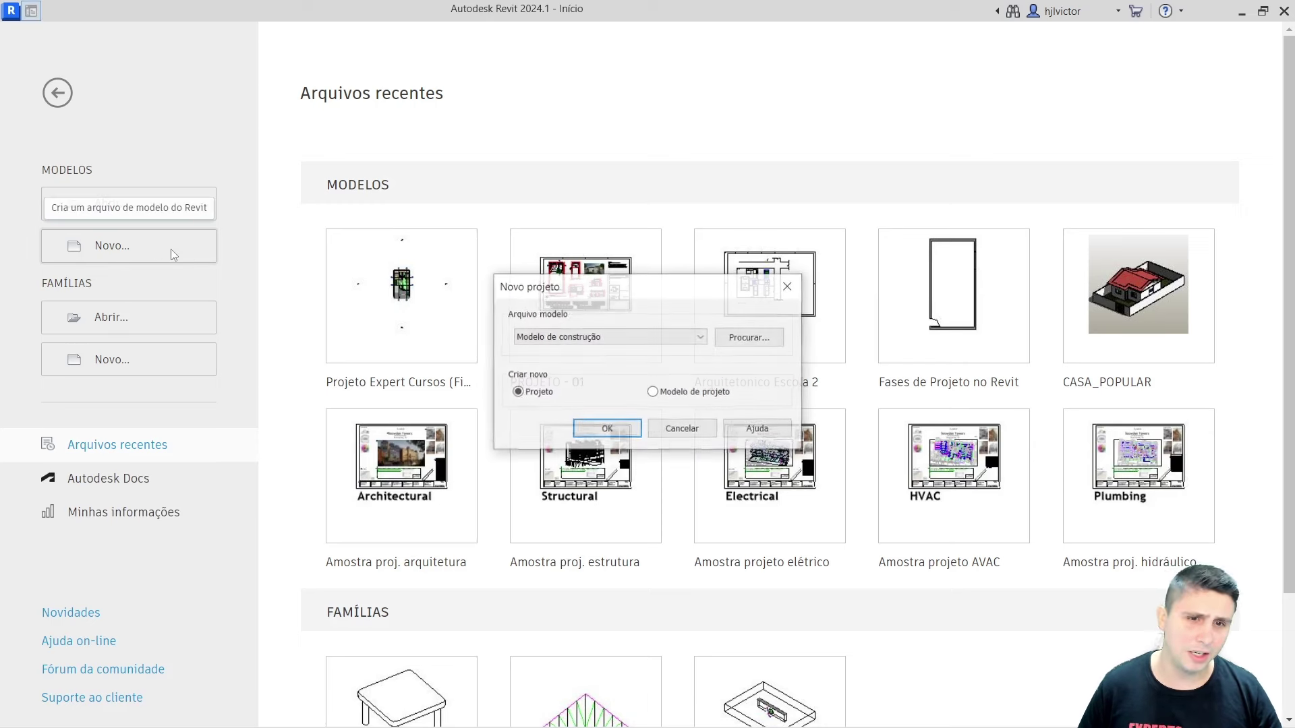
{"action": "left_click", "coordinate": [516, 336]}
{"action": "left_click", "coordinate": [557, 373]}
{"action": "left_click", "coordinate": [606, 429]}
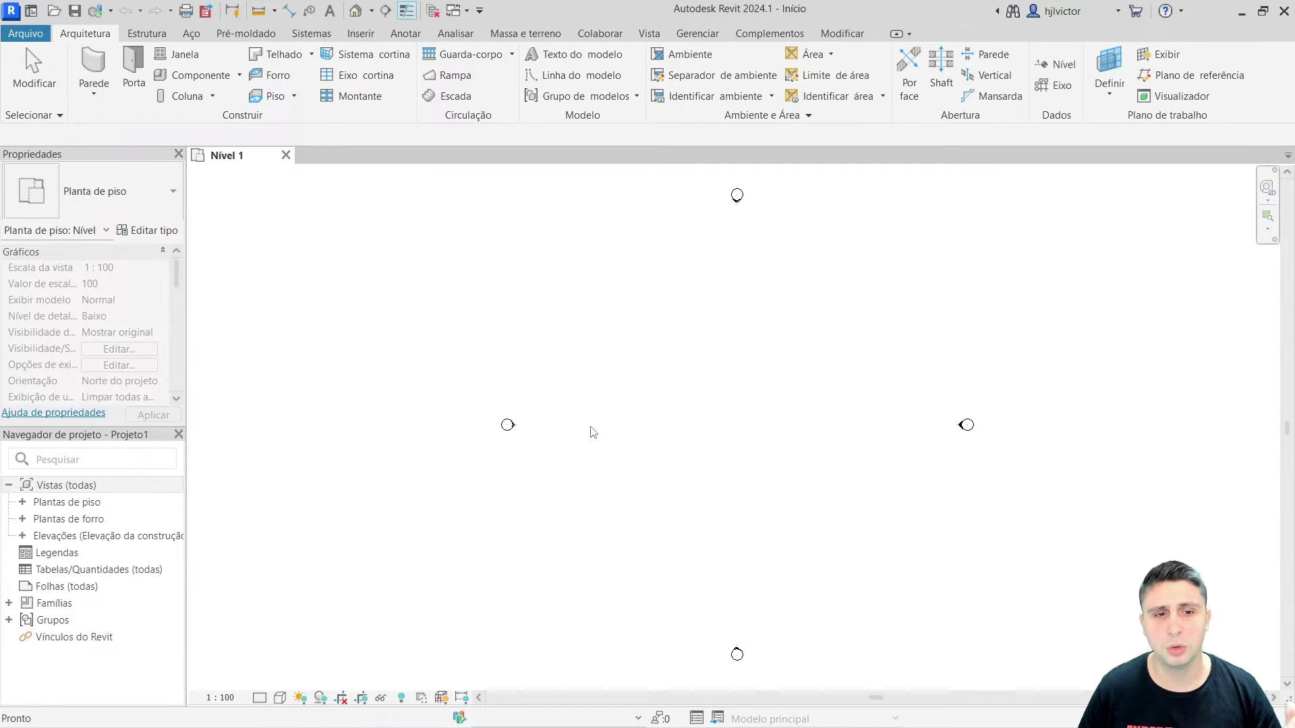
- Activate the Nível 1 plan view, then switch to the annotated screenshot 6.png
{"action": "left_click", "coordinate": [305, 160]}
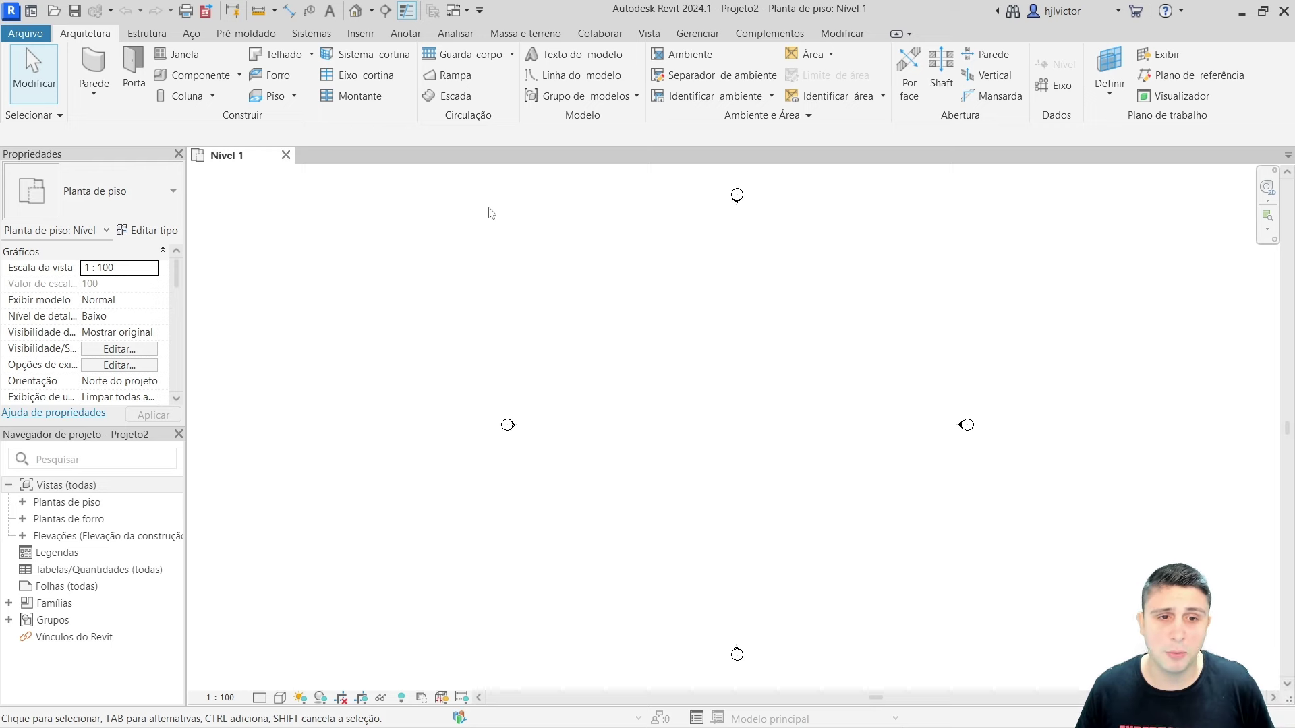
{"action": "key", "text": "alt+Tab"}
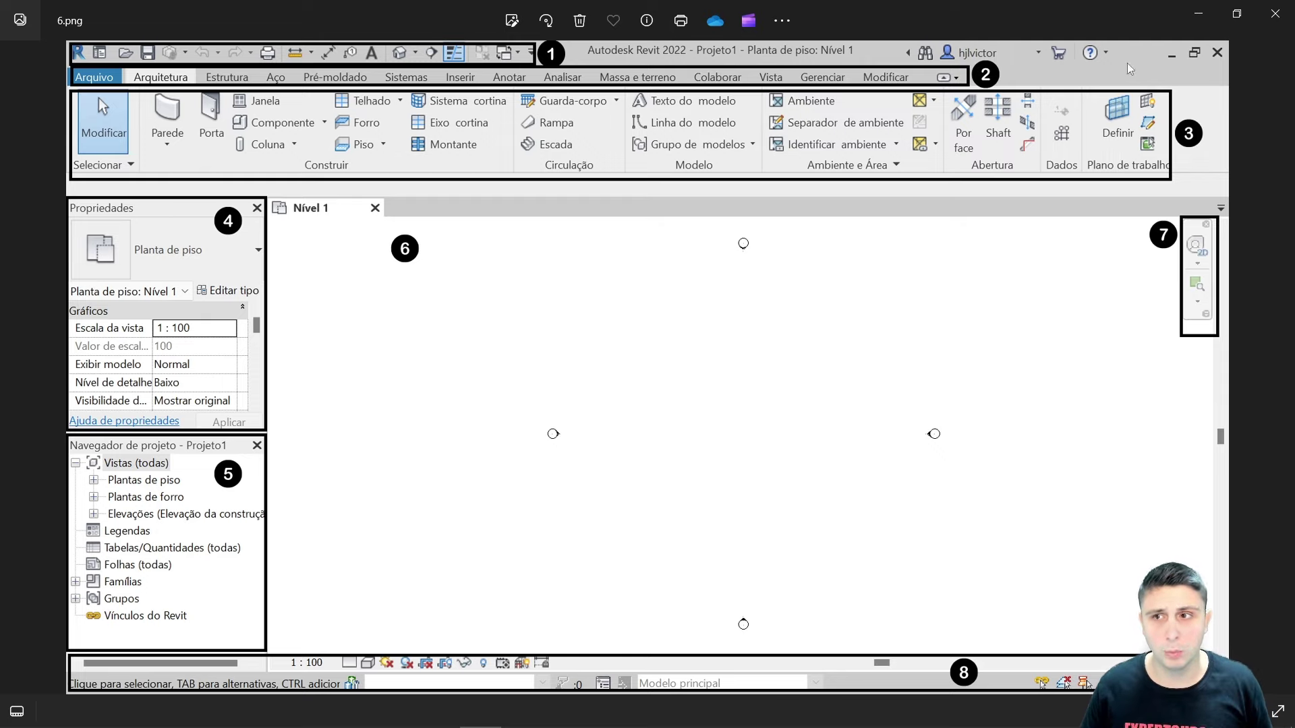
- Close the Photos window to return to Projeto2's Nível 1 plan in Revit
{"action": "left_click", "coordinate": [1275, 13]}
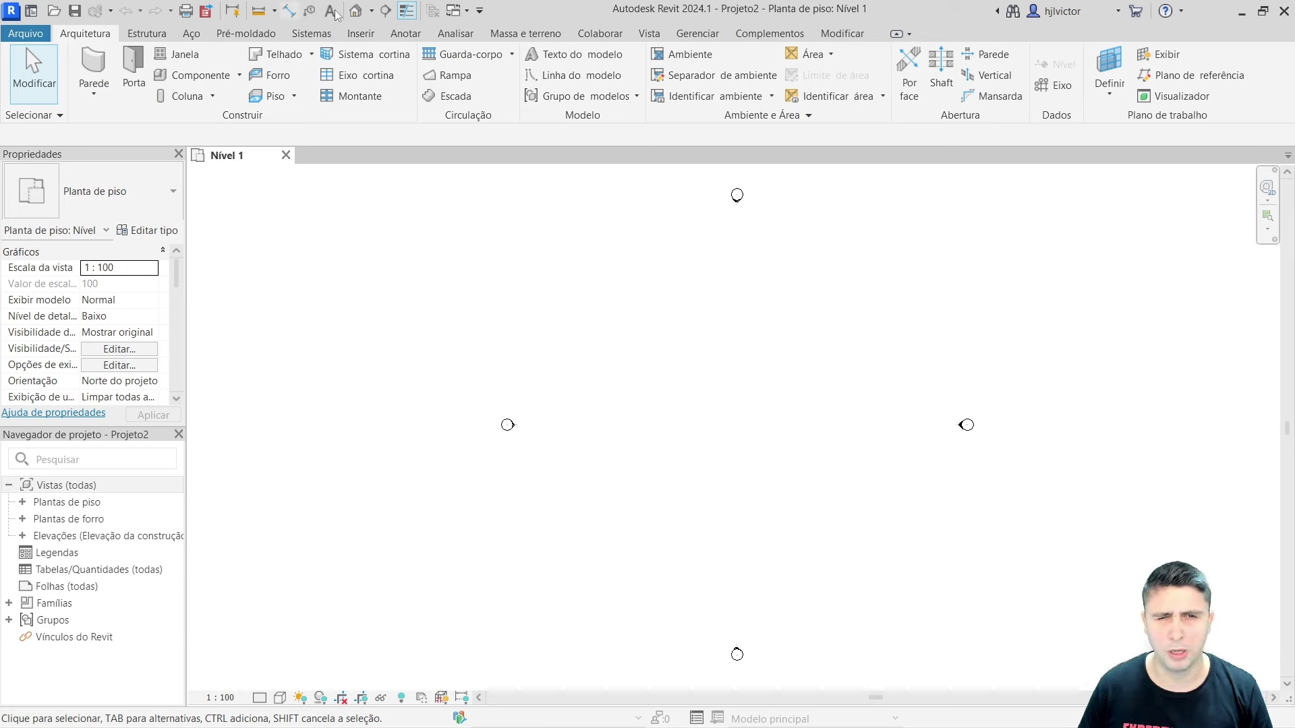
{"action": "left_click", "coordinate": [157, 35]}
{"action": "scroll", "coordinate": [190, 41], "scroll_direction": "down", "scroll_amount": 1}
{"action": "scroll", "coordinate": [190, 41], "scroll_direction": "down", "scroll_amount": 1}
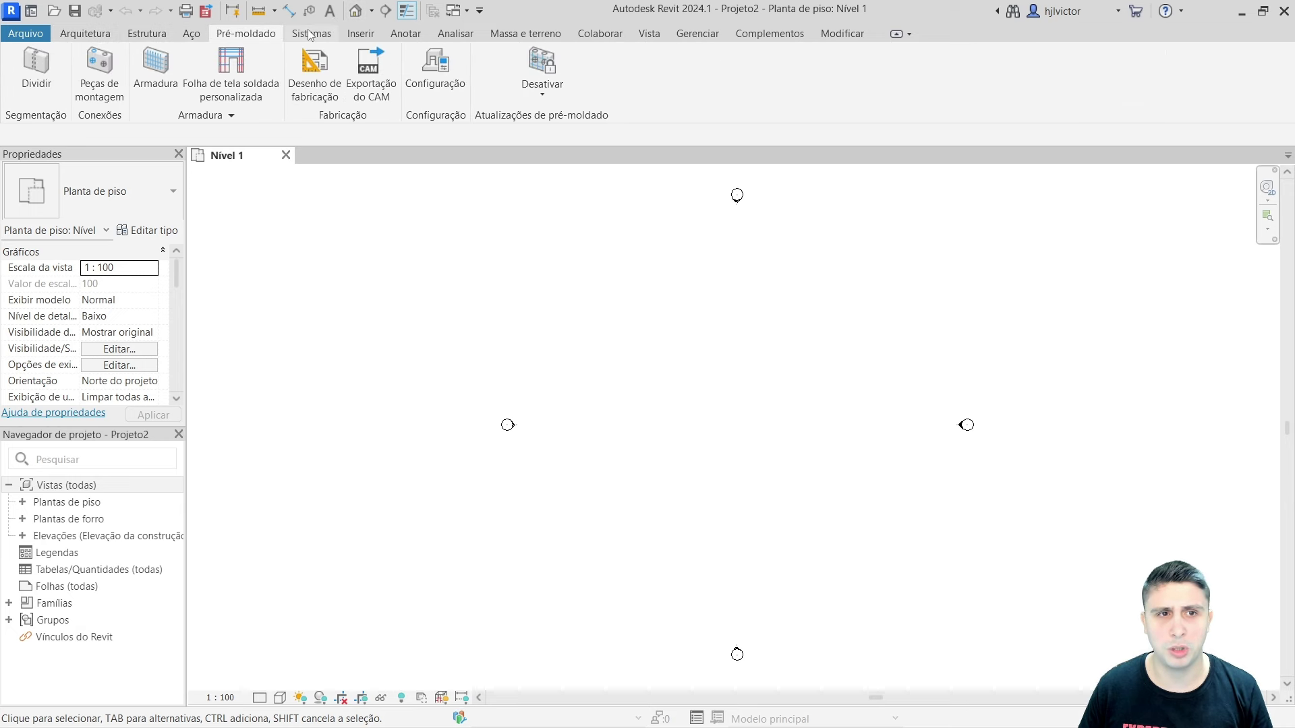
{"action": "scroll", "coordinate": [191, 40], "scroll_direction": "down", "scroll_amount": 1}
{"action": "scroll", "coordinate": [190, 40], "scroll_direction": "down", "scroll_amount": 1}
{"action": "left_click", "coordinate": [106, 33]}
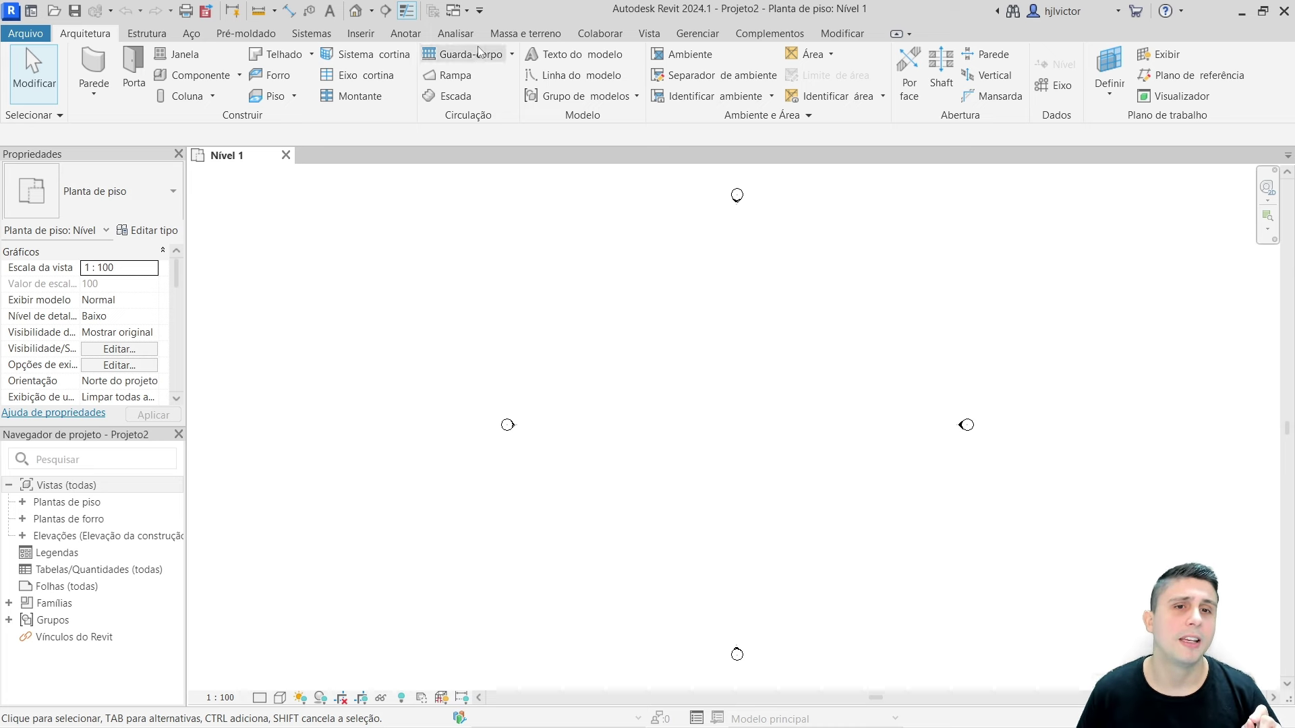
{"action": "left_click", "coordinate": [480, 11]}
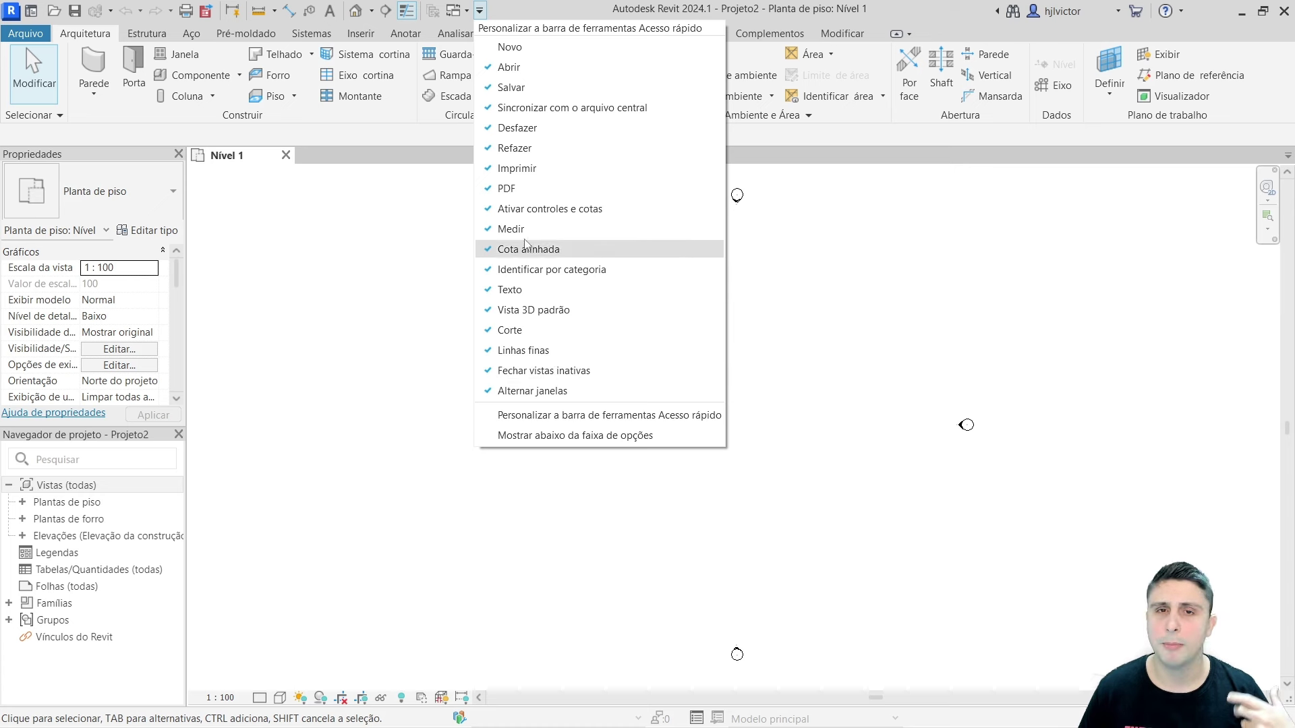
{"action": "left_click", "coordinate": [480, 11]}
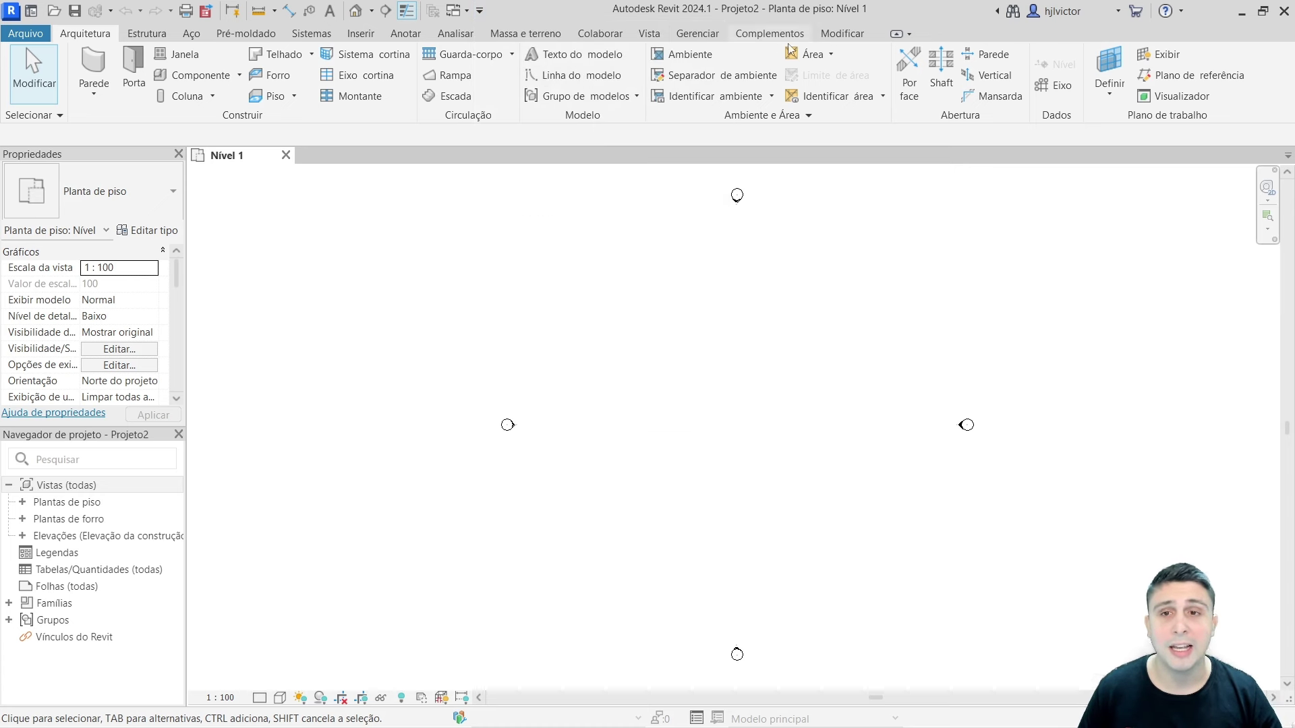
{"action": "left_click", "coordinate": [897, 34]}
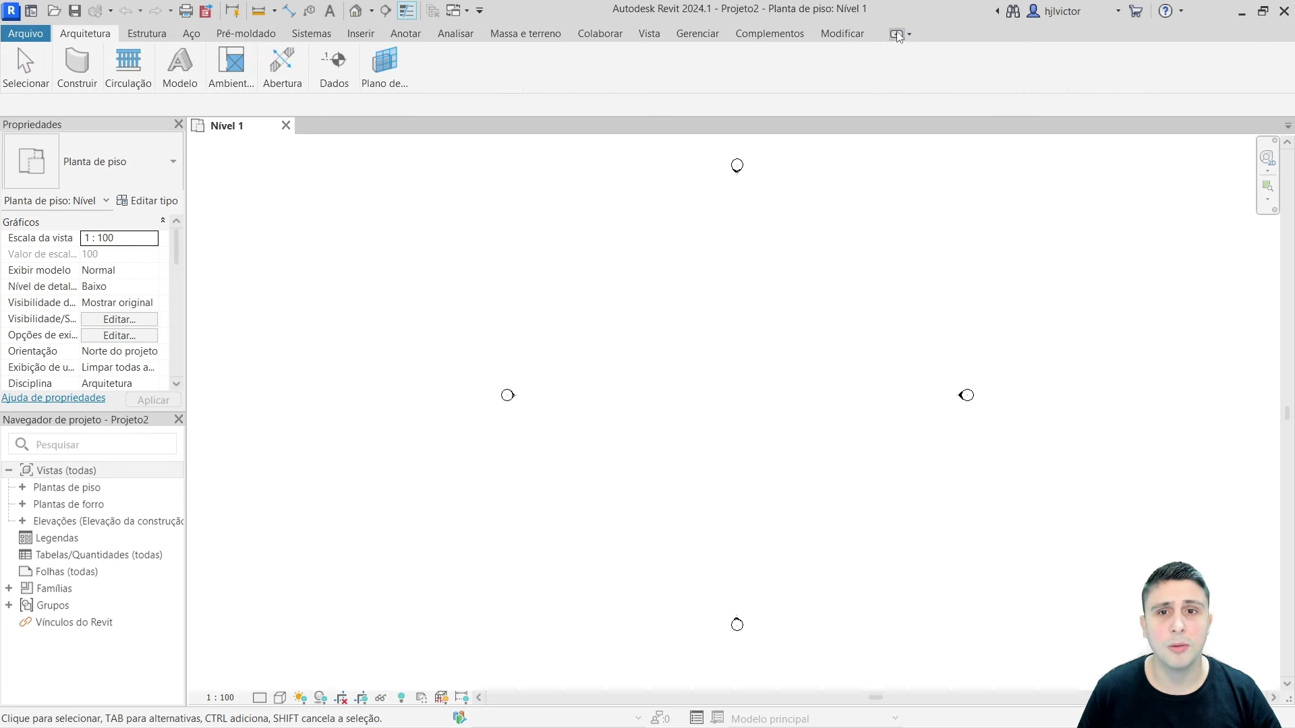
{"action": "left_click", "coordinate": [897, 34]}
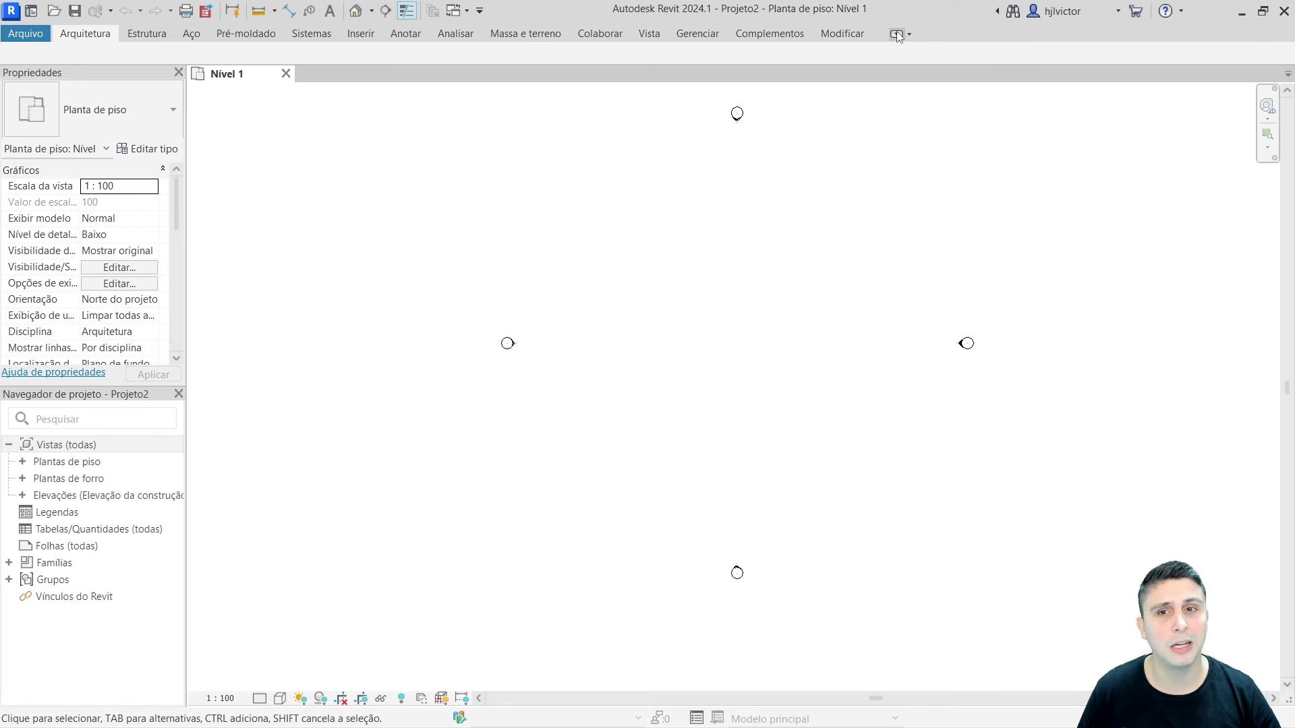
{"action": "left_click", "coordinate": [897, 35]}
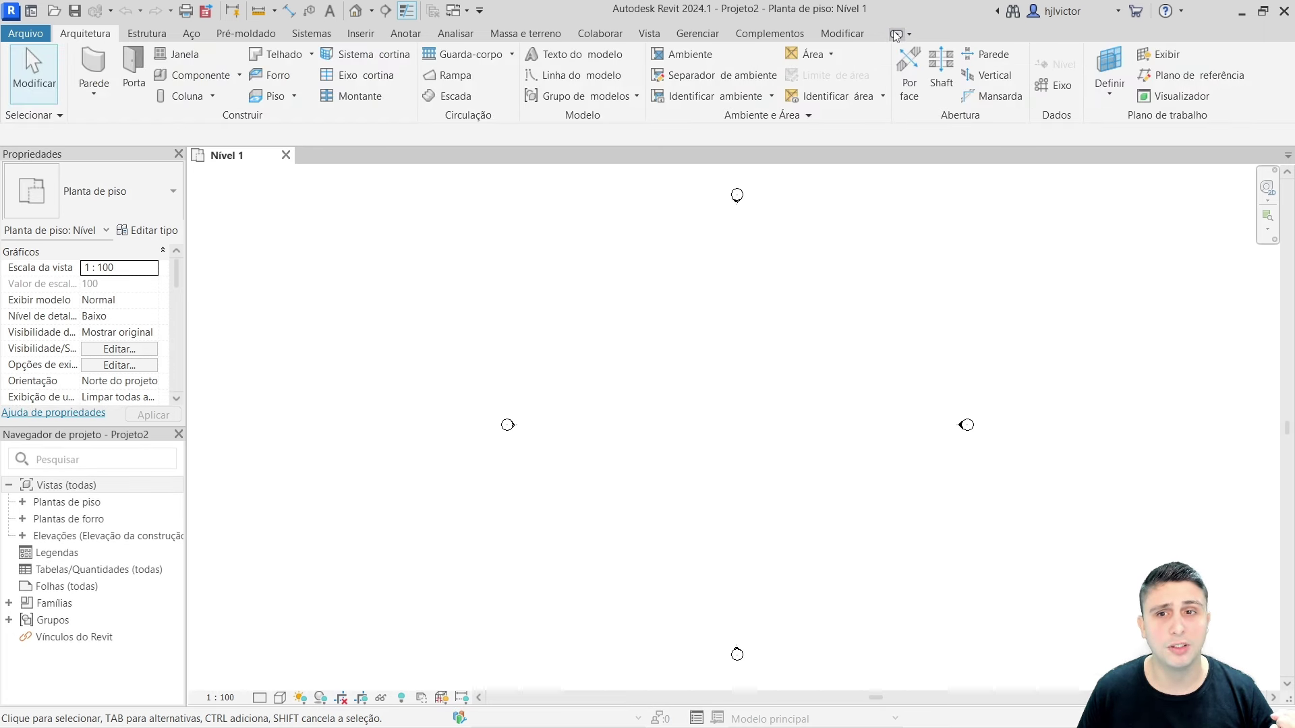
{"action": "left_click", "coordinate": [908, 35]}
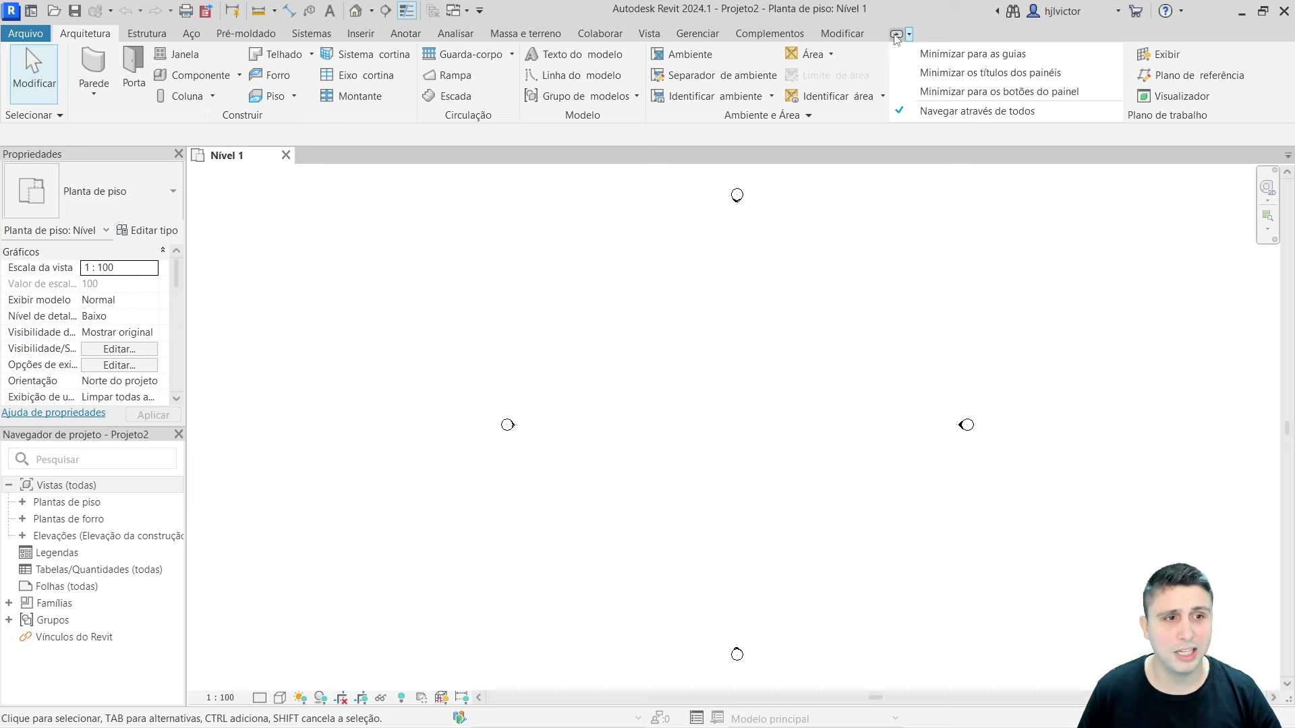
{"action": "left_click", "coordinate": [894, 35]}
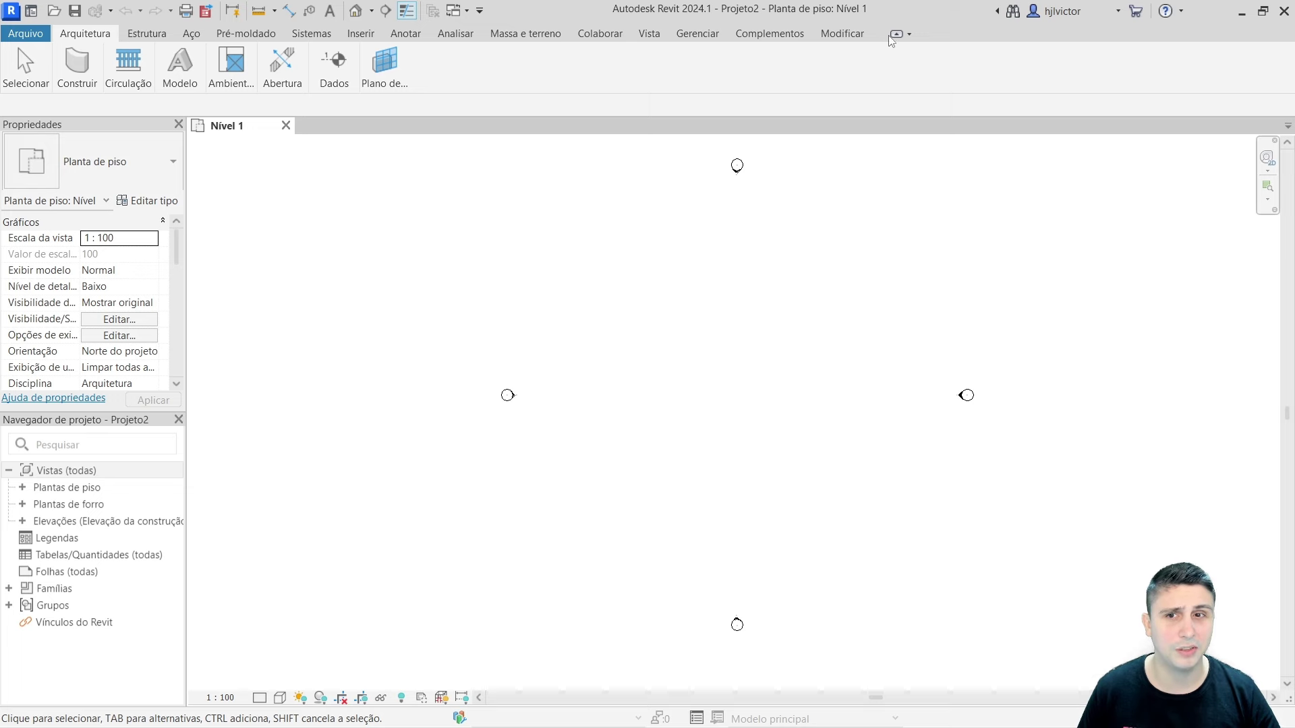
{"action": "left_click", "coordinate": [894, 35]}
{"action": "left_click", "coordinate": [893, 35]}
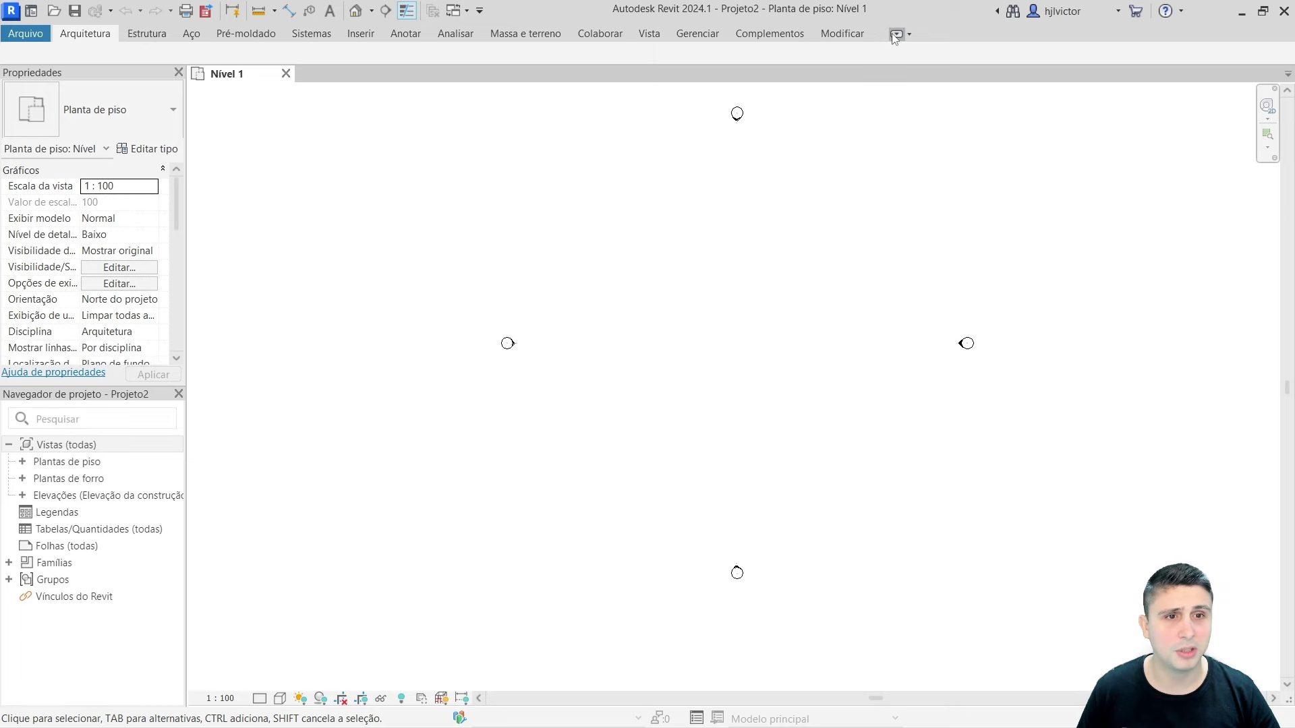
{"action": "left_click", "coordinate": [895, 35]}
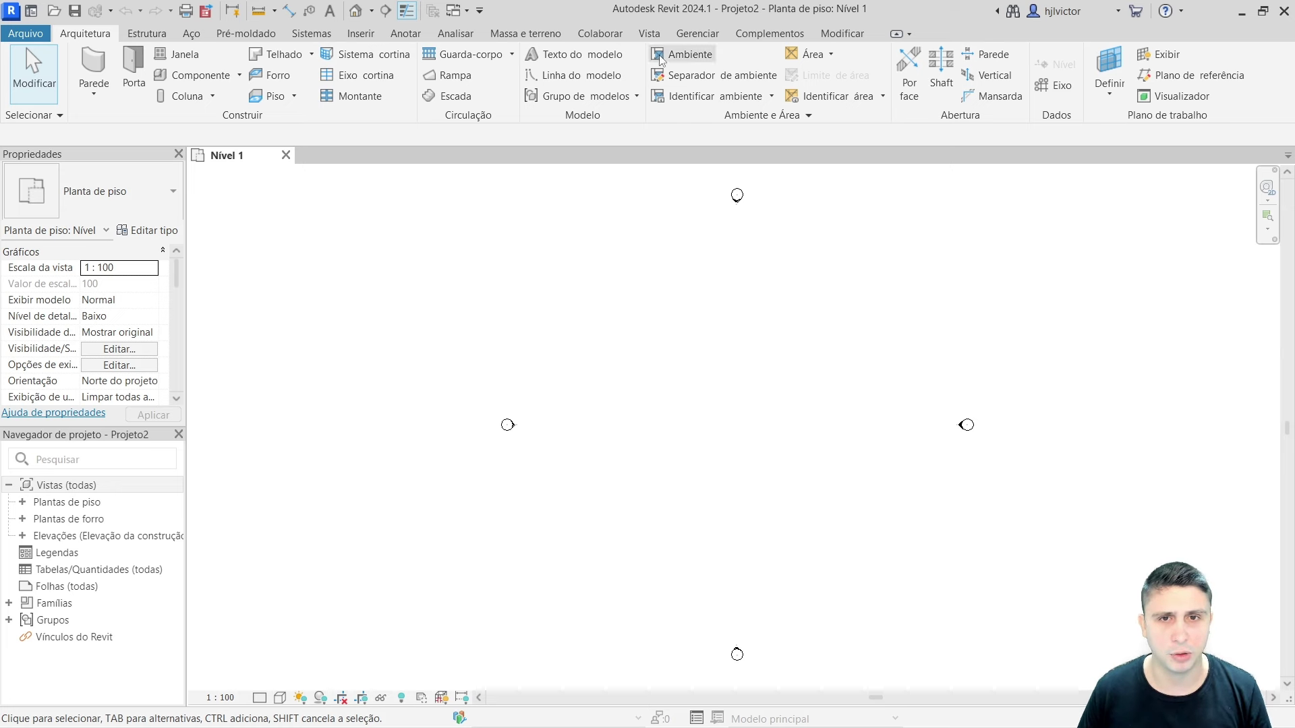
- On the Vista tab, toggle the screen theme dark and back, then list the Interface do usuário components
{"action": "left_click", "coordinate": [653, 35]}
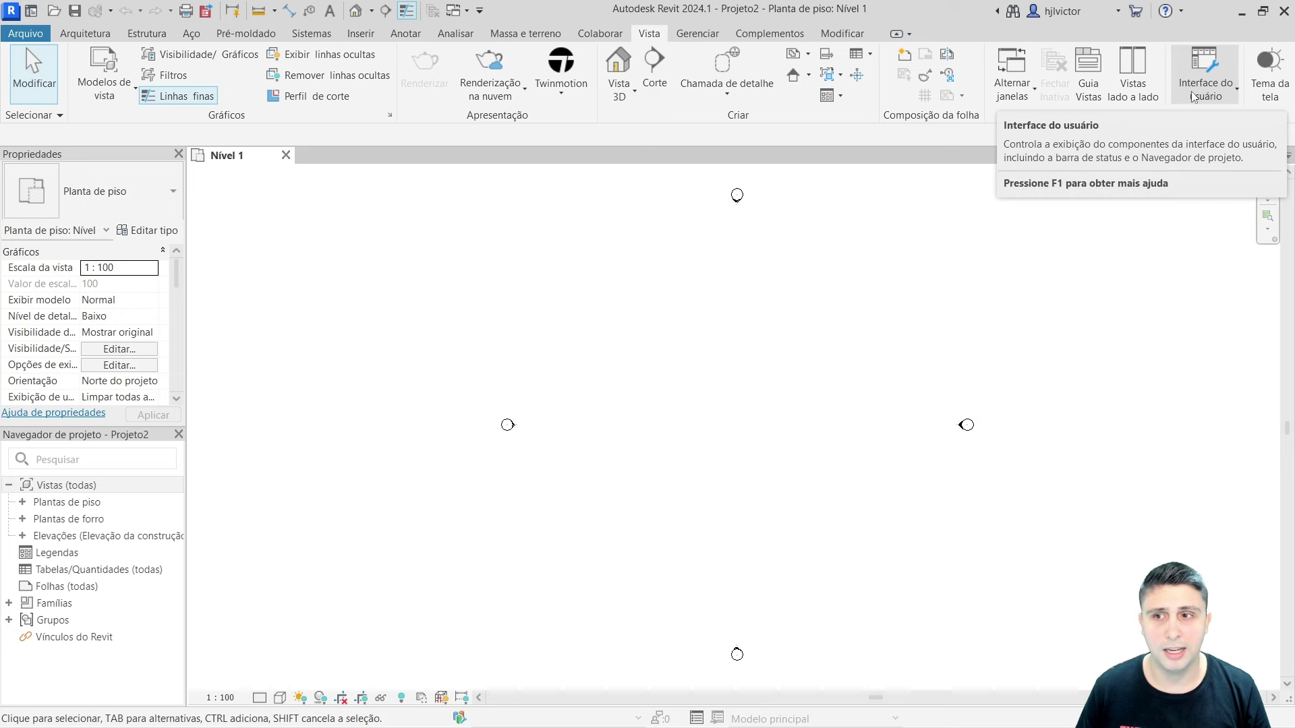
{"action": "left_click", "coordinate": [1256, 91]}
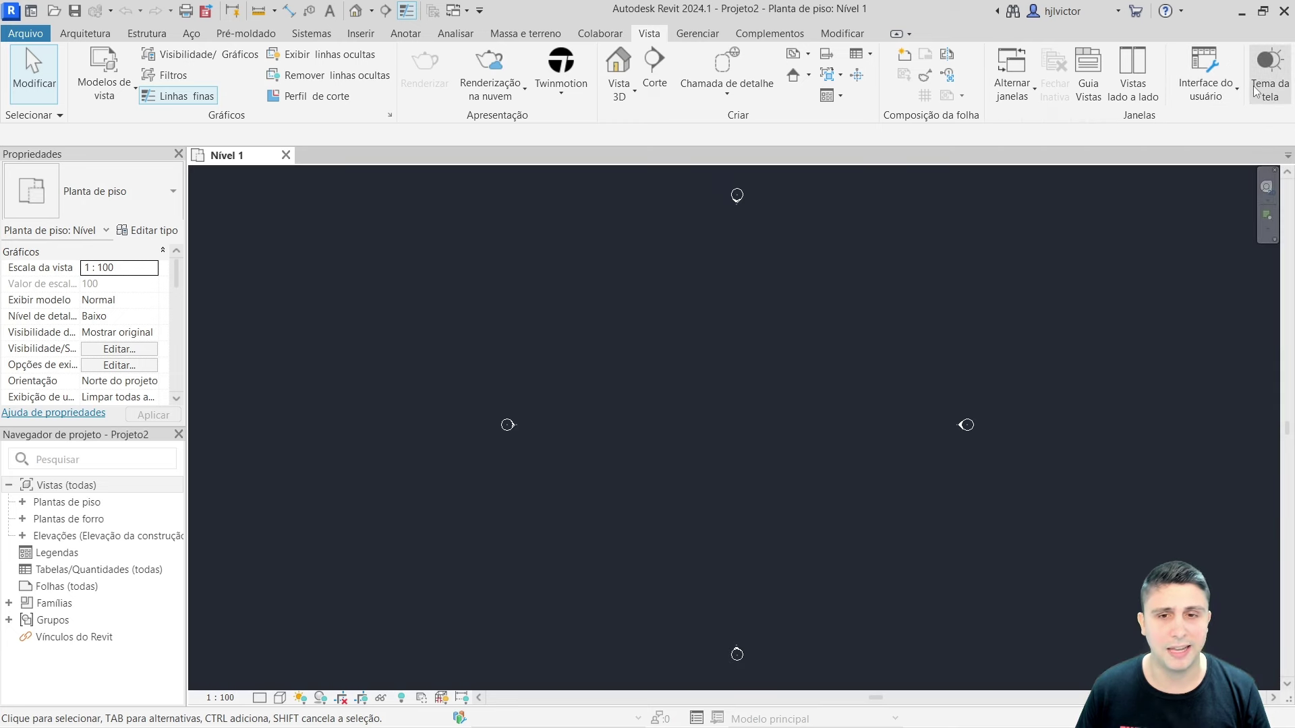
{"action": "left_click", "coordinate": [1259, 82]}
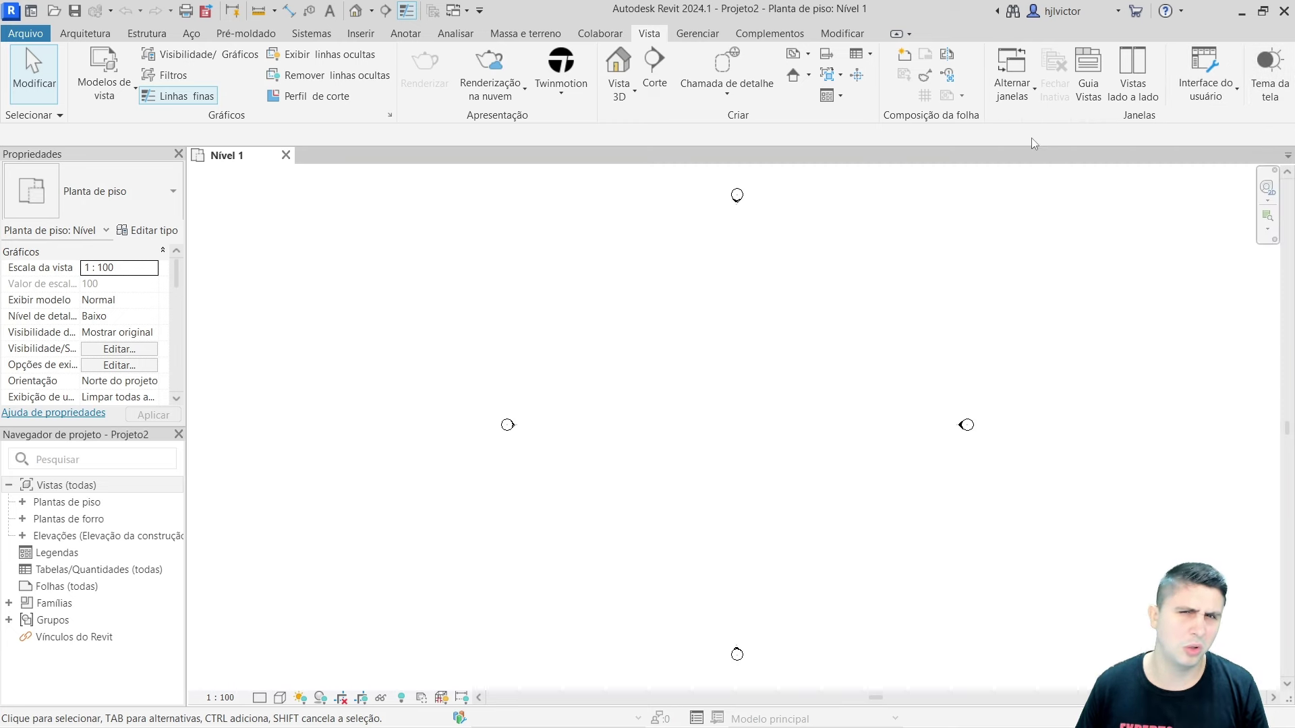
{"action": "left_click", "coordinate": [1195, 102]}
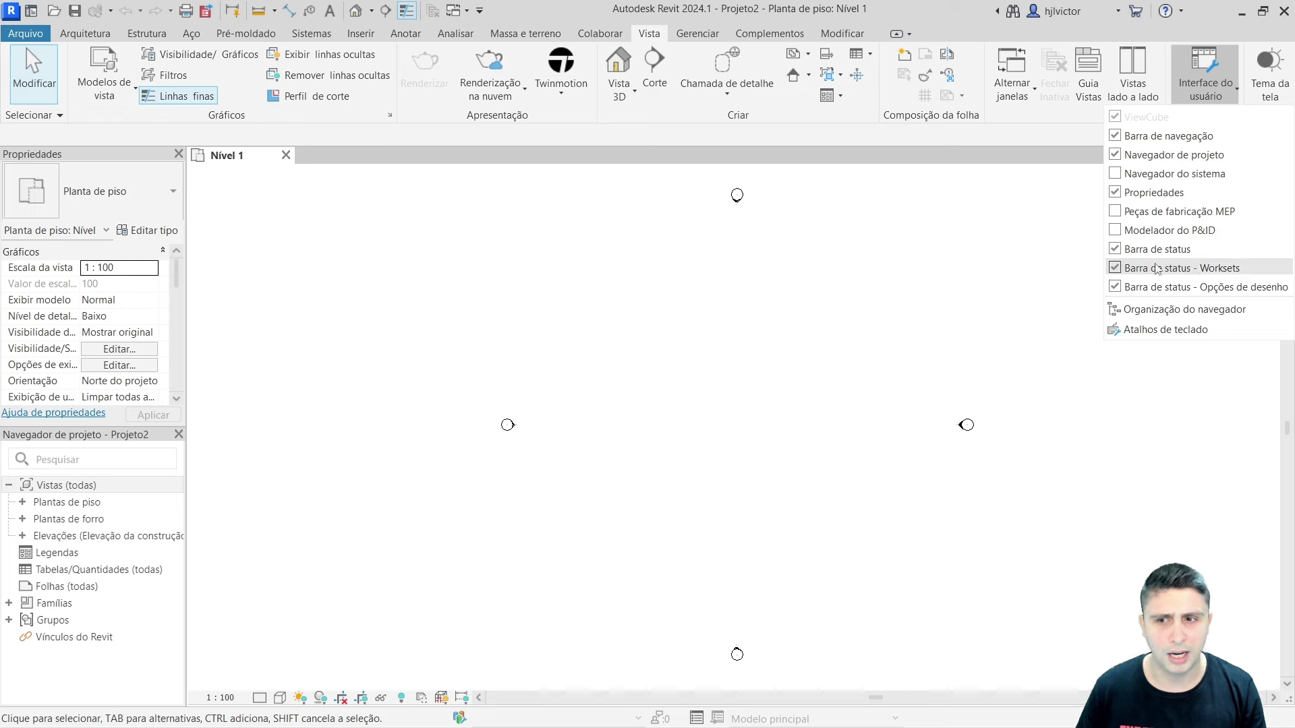
- Browse the Atalhos de teclado shortcut assignments, then close the dialog
{"action": "left_click", "coordinate": [1145, 330]}
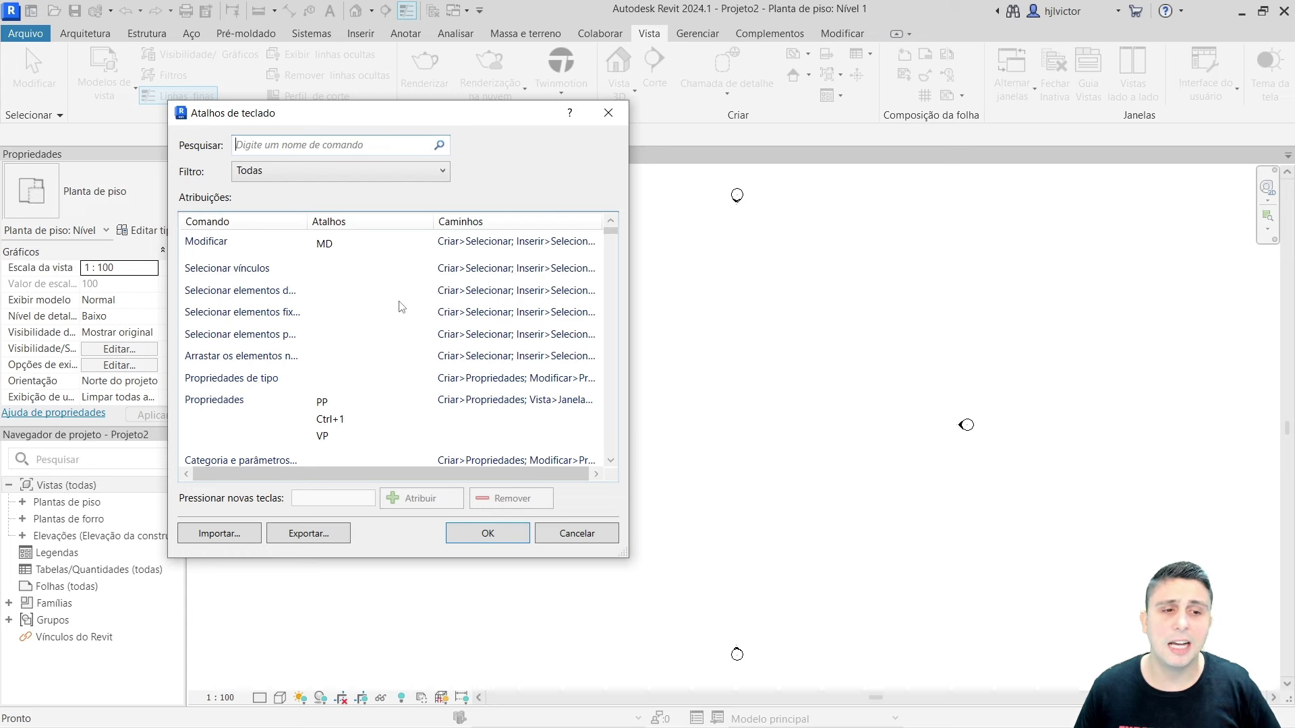
{"action": "scroll", "coordinate": [343, 333], "scroll_direction": "down", "scroll_amount": 2}
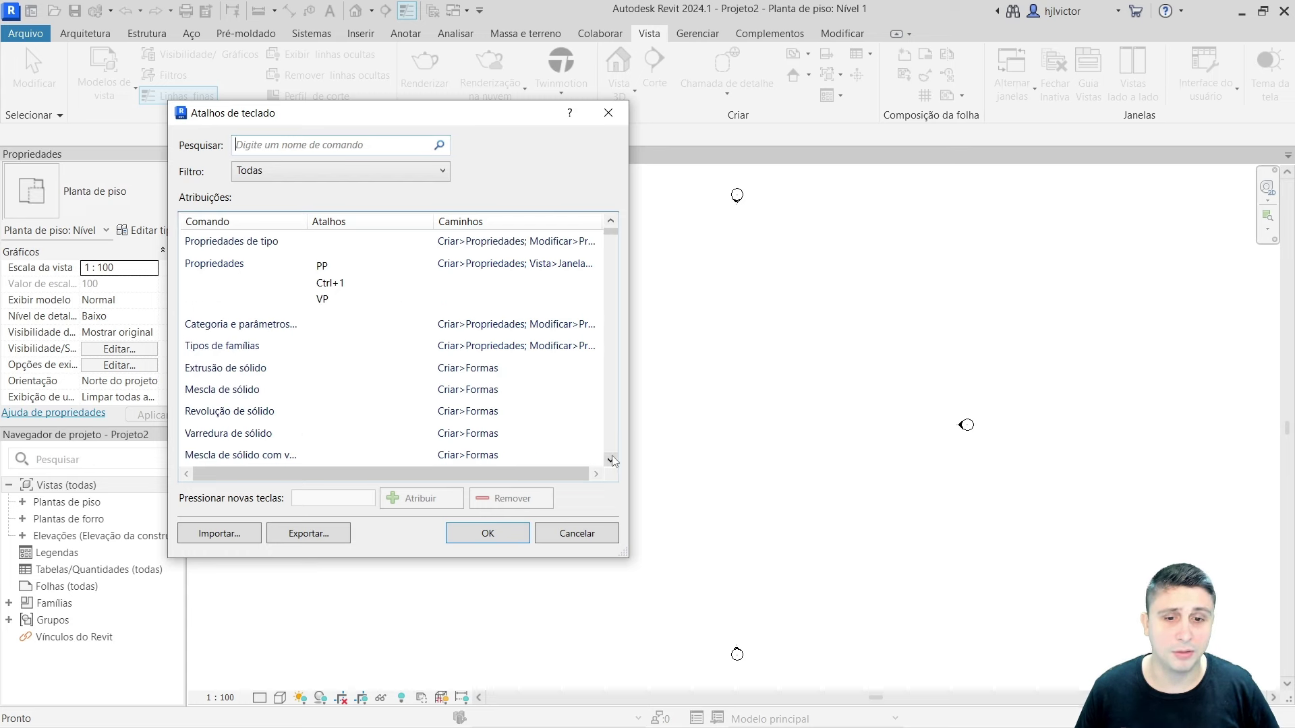
{"action": "left_click", "coordinate": [611, 458]}
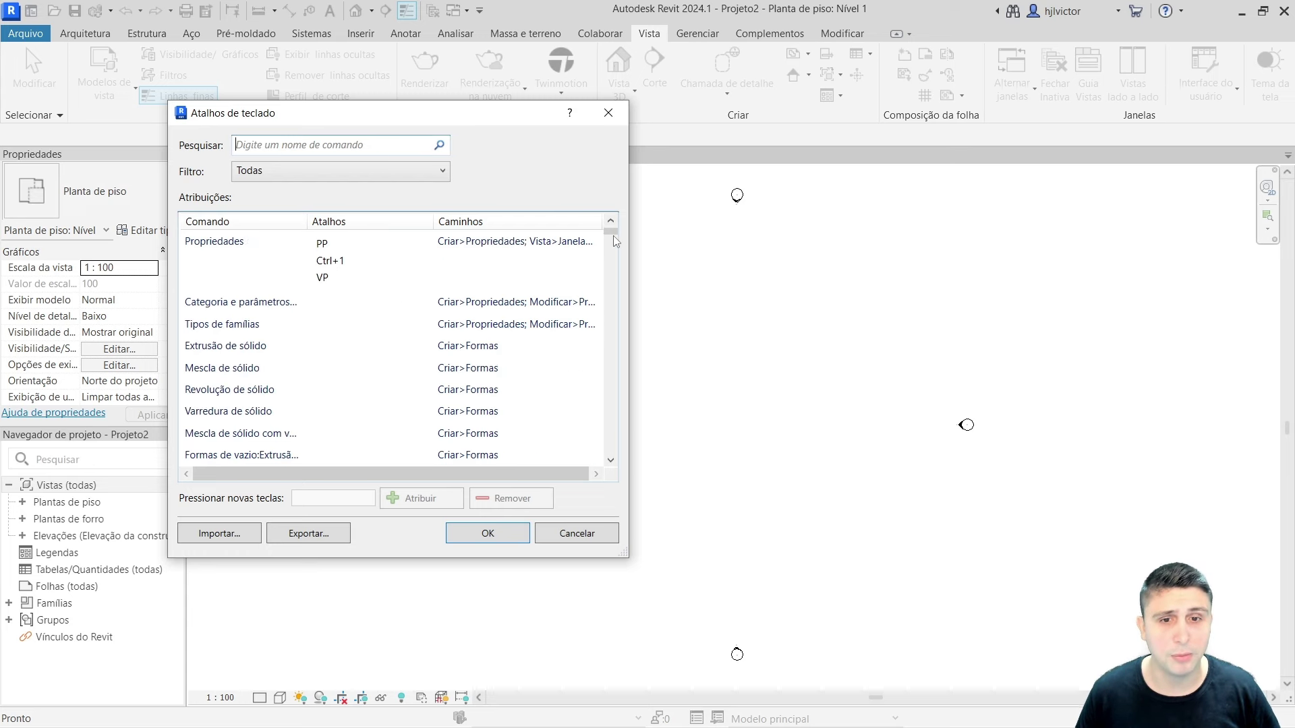
{"action": "mouse_move", "coordinate": [613, 236]}
{"action": "left_mouse_down"}
{"action": "mouse_move", "coordinate": [632, 439]}
{"action": "mouse_move", "coordinate": [607, 226]}
{"action": "left_mouse_up"}
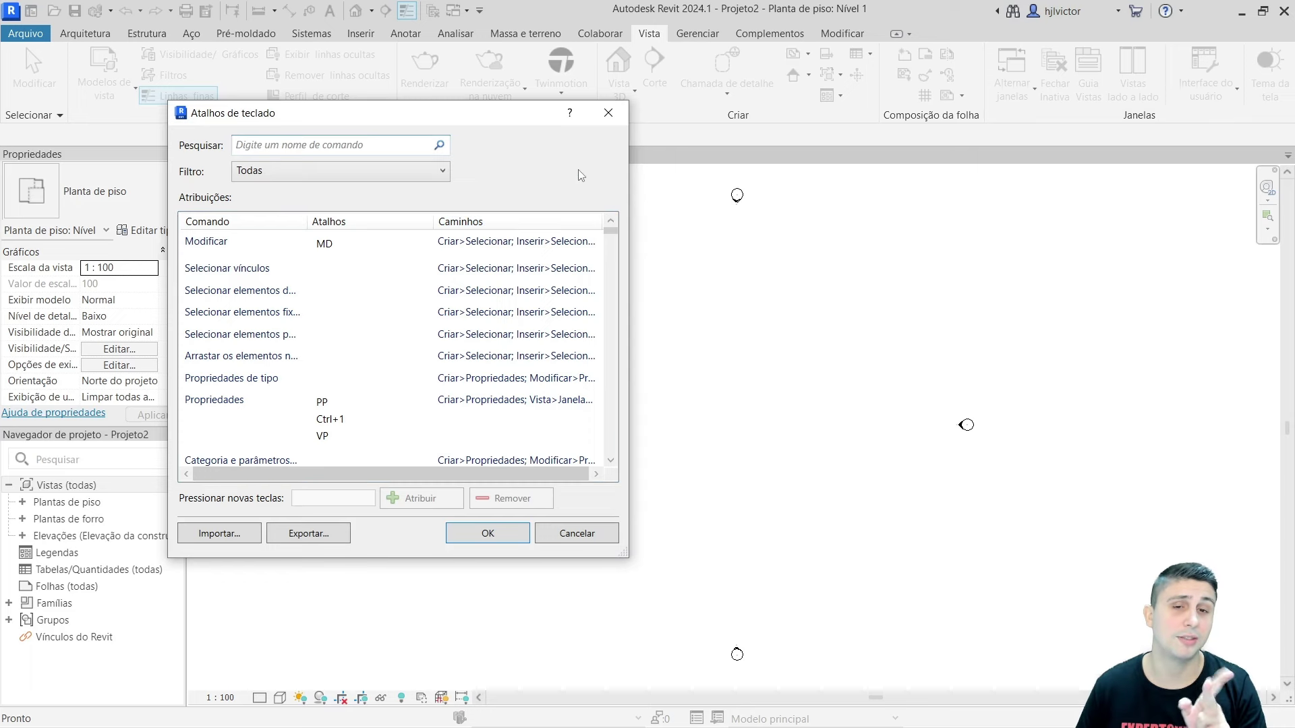
{"action": "left_click", "coordinate": [608, 113]}
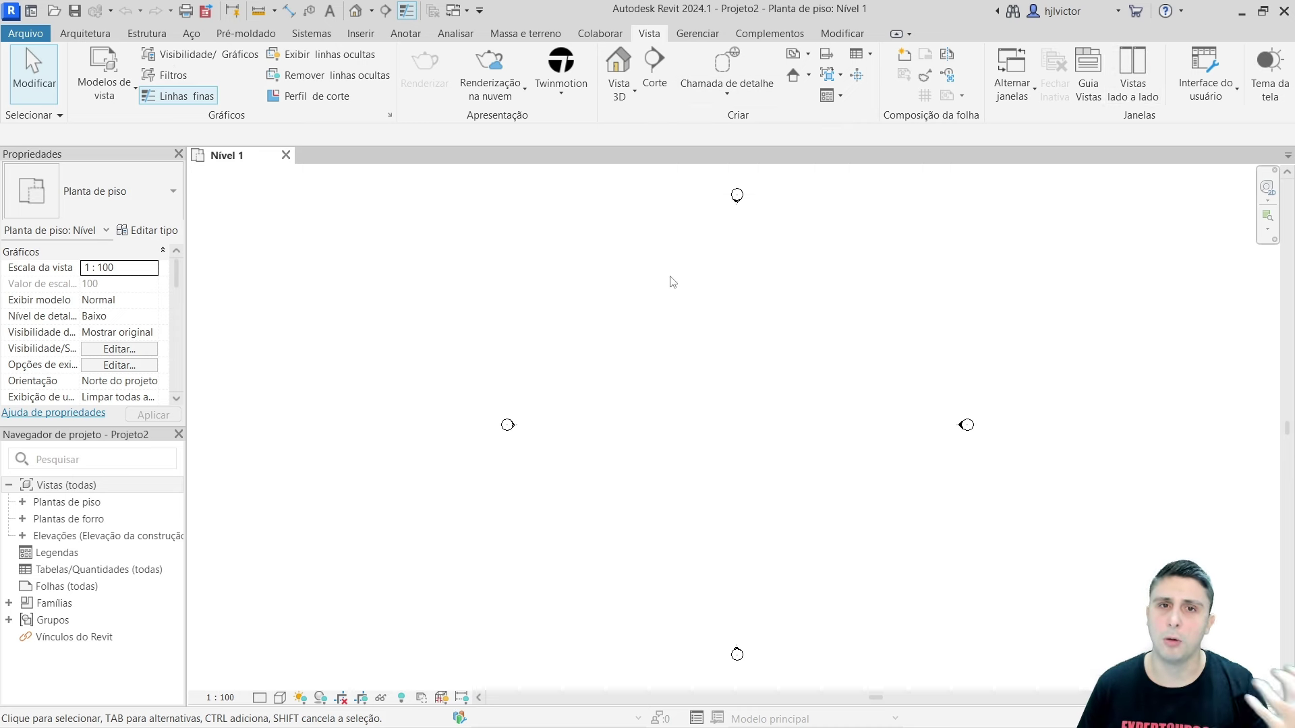
- Open Unidades do projeto from the Gerenciar tab's Configurações panel
{"action": "left_click", "coordinate": [700, 35]}
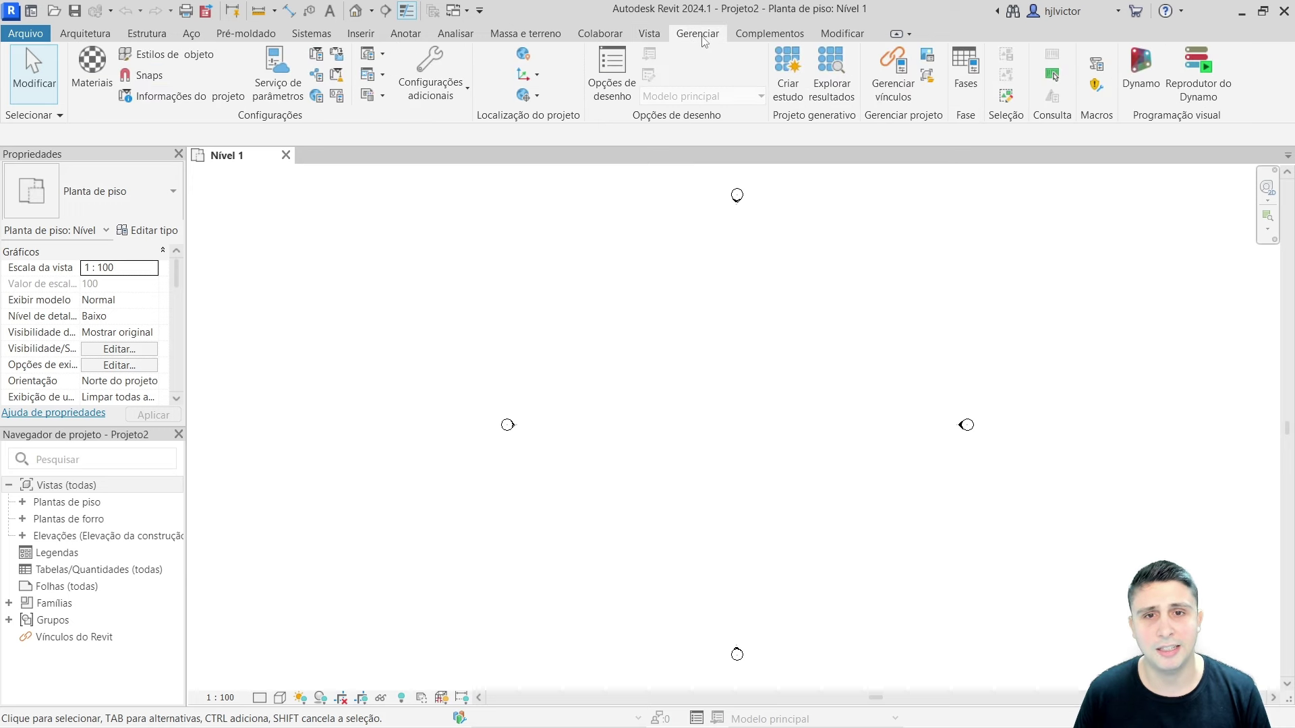
{"action": "left_click", "coordinate": [339, 99]}
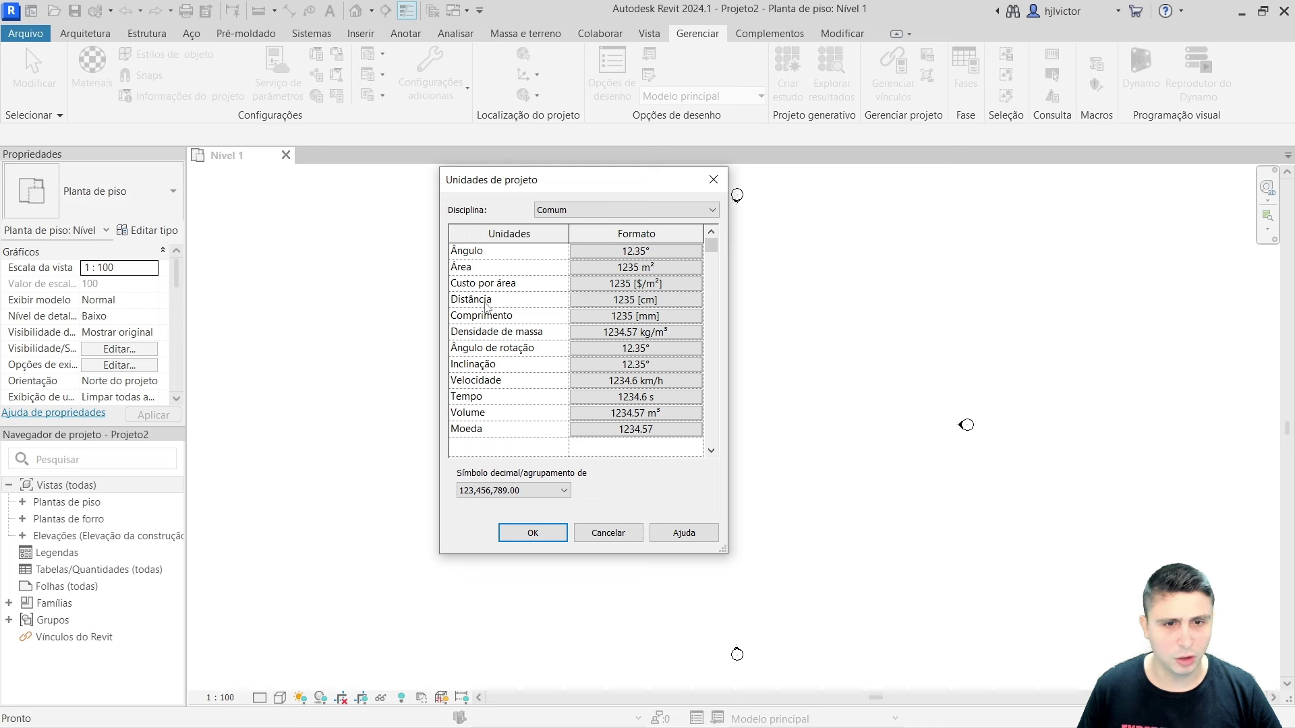
- Set Distância and Comprimento to metres rounded to 2 decimal places
{"action": "left_click", "coordinate": [631, 299]}
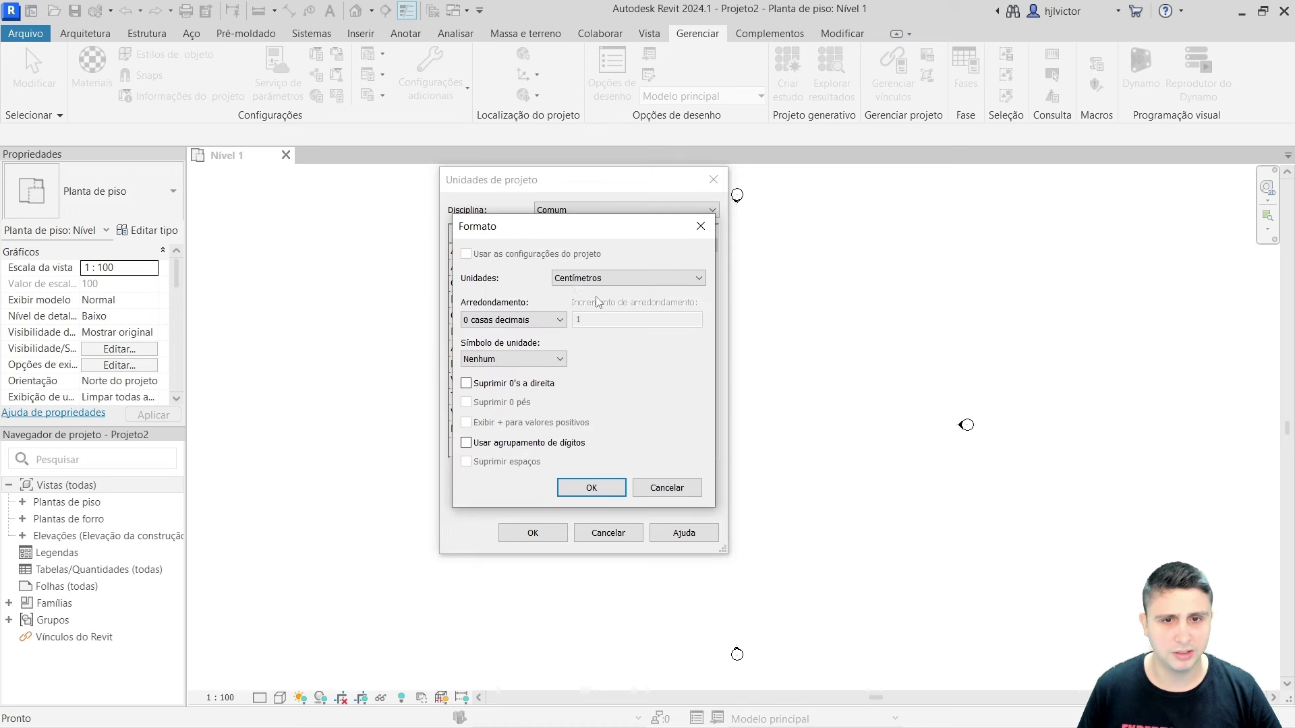
{"action": "left_click", "coordinate": [576, 279]}
{"action": "left_click", "coordinate": [573, 335]}
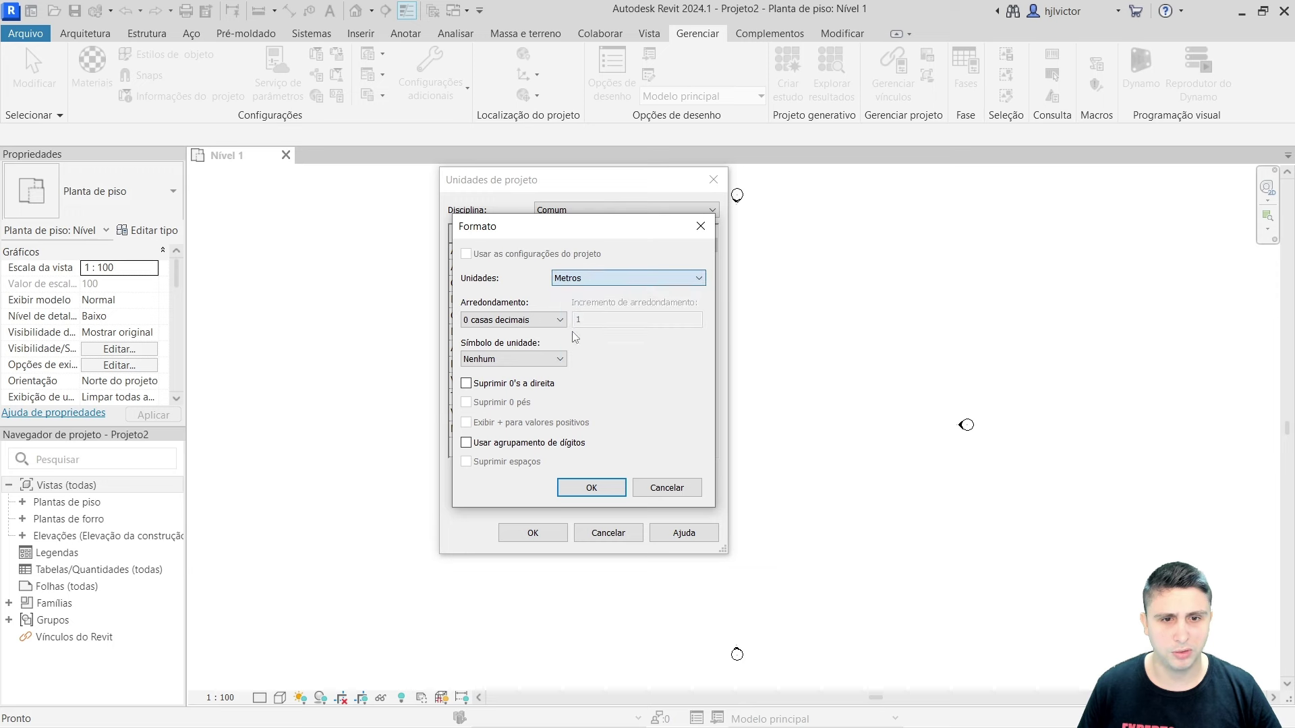
{"action": "left_click", "coordinate": [482, 322]}
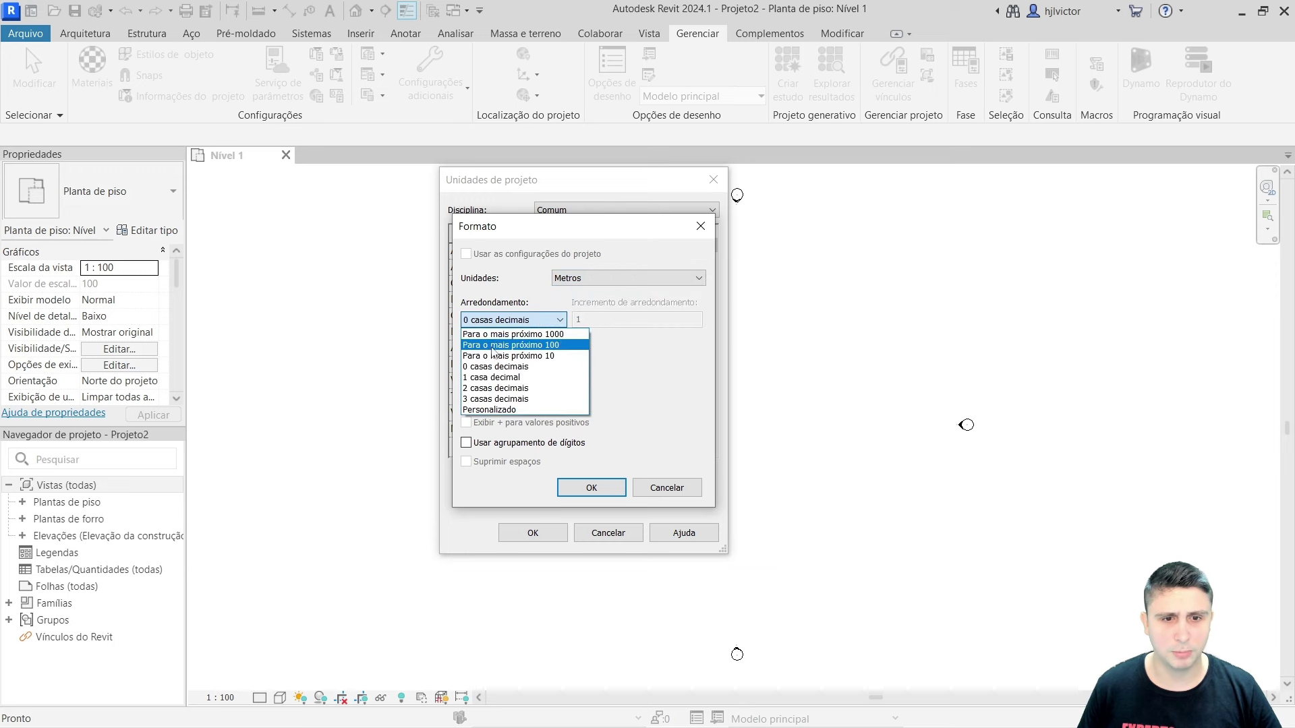
{"action": "left_click", "coordinate": [489, 388]}
{"action": "left_click", "coordinate": [591, 488]}
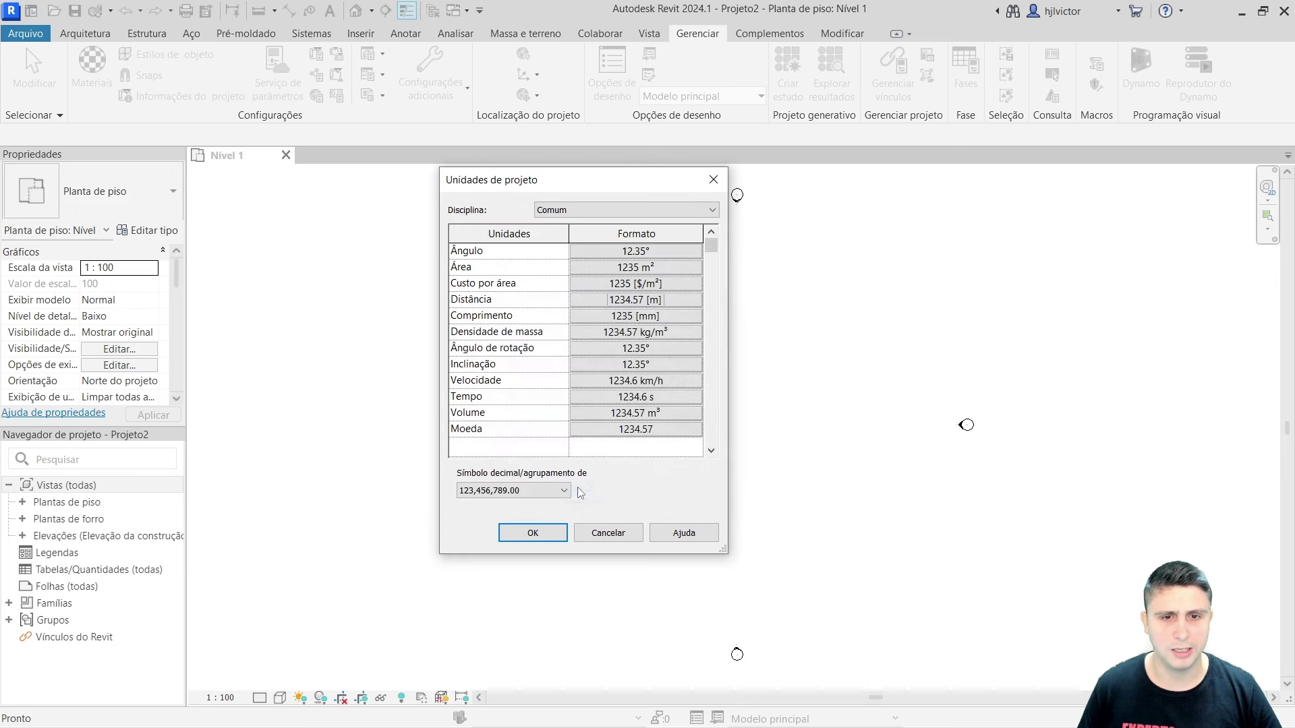
{"action": "left_click", "coordinate": [622, 315]}
{"action": "left_click", "coordinate": [628, 278]}
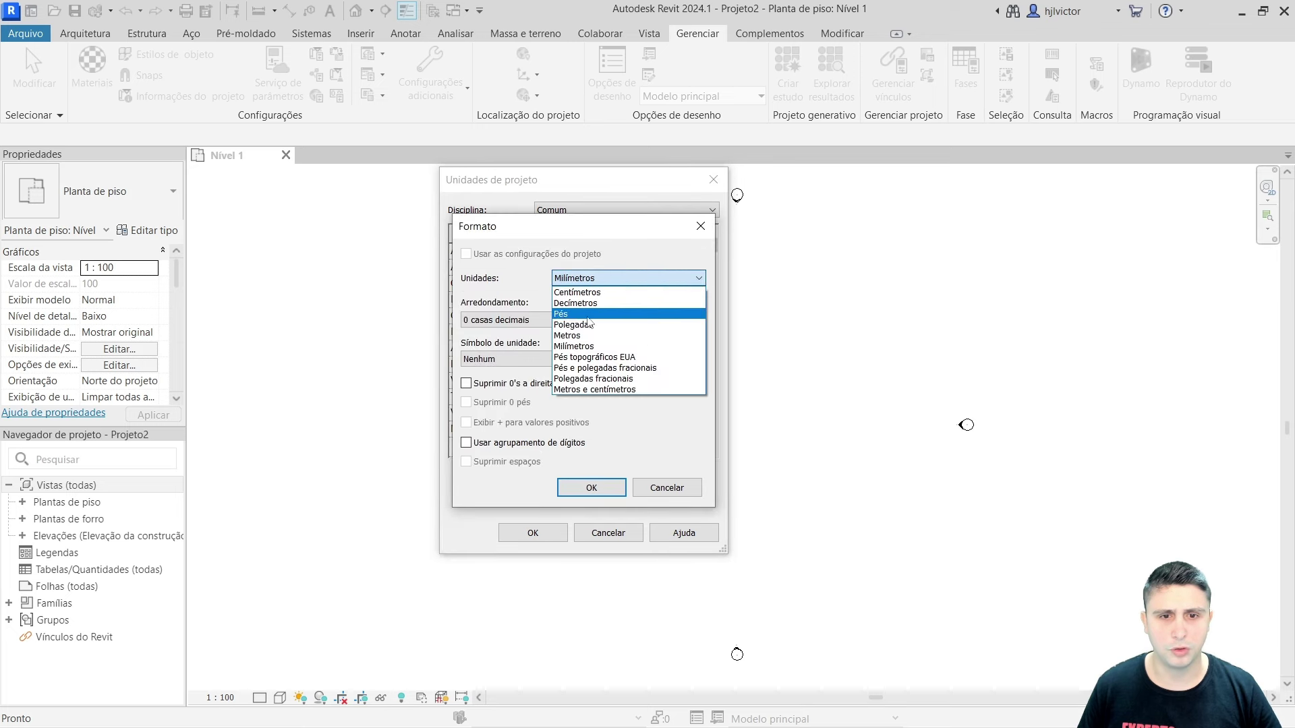
{"action": "left_click", "coordinate": [573, 335]}
{"action": "left_click", "coordinate": [524, 321]}
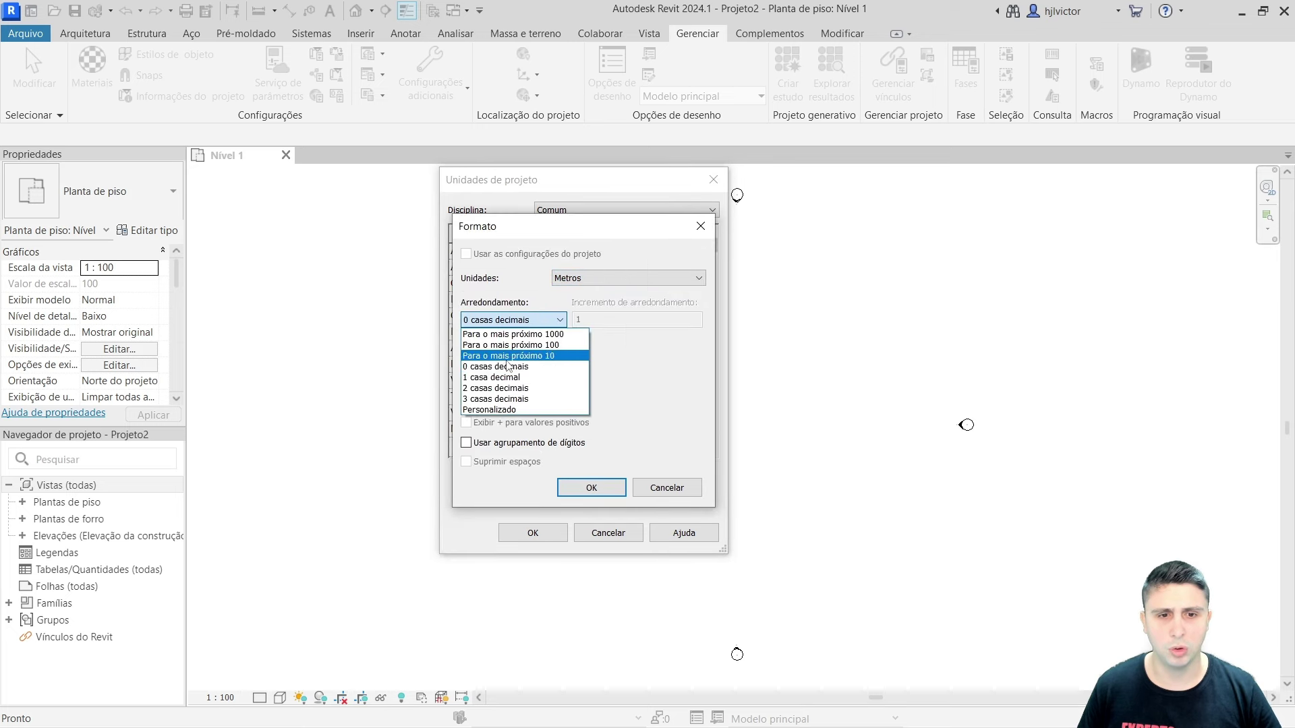
{"action": "left_click", "coordinate": [503, 388]}
{"action": "left_click", "coordinate": [591, 487]}
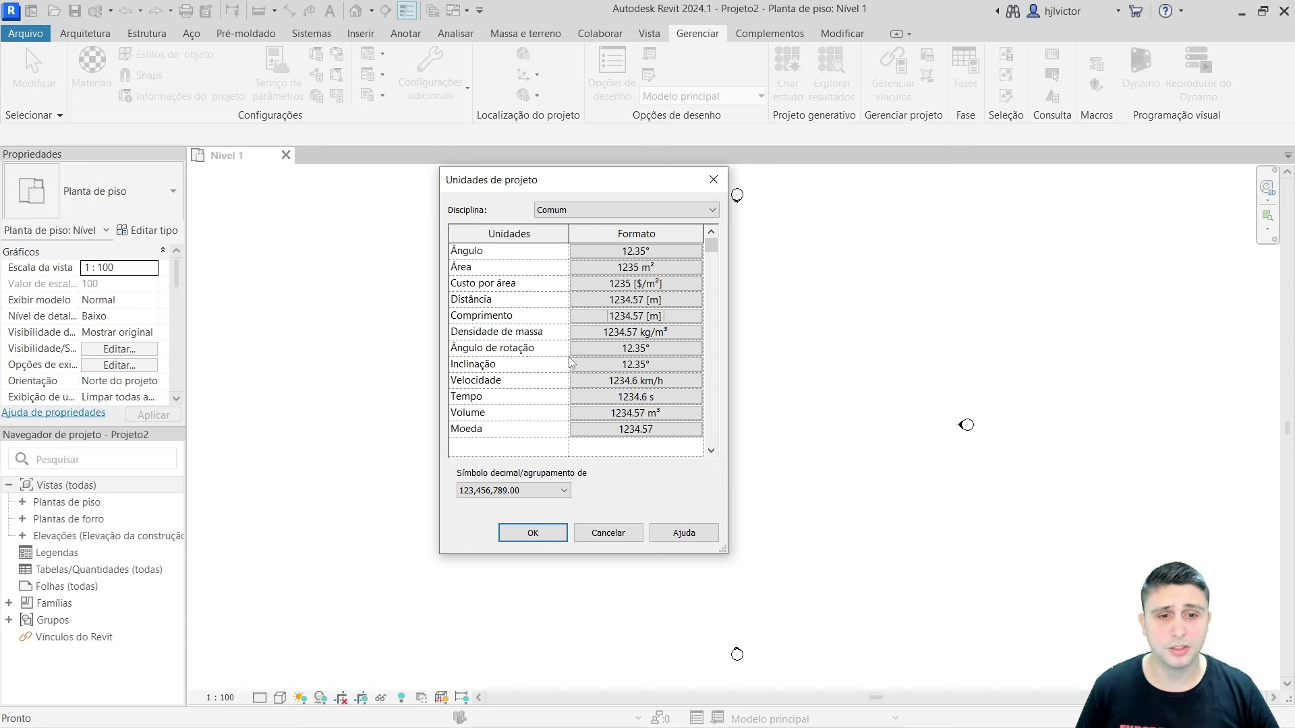
- Set Inclinação to Percentual and keep Ângulo de rotação in degrees
{"action": "left_click", "coordinate": [621, 366]}
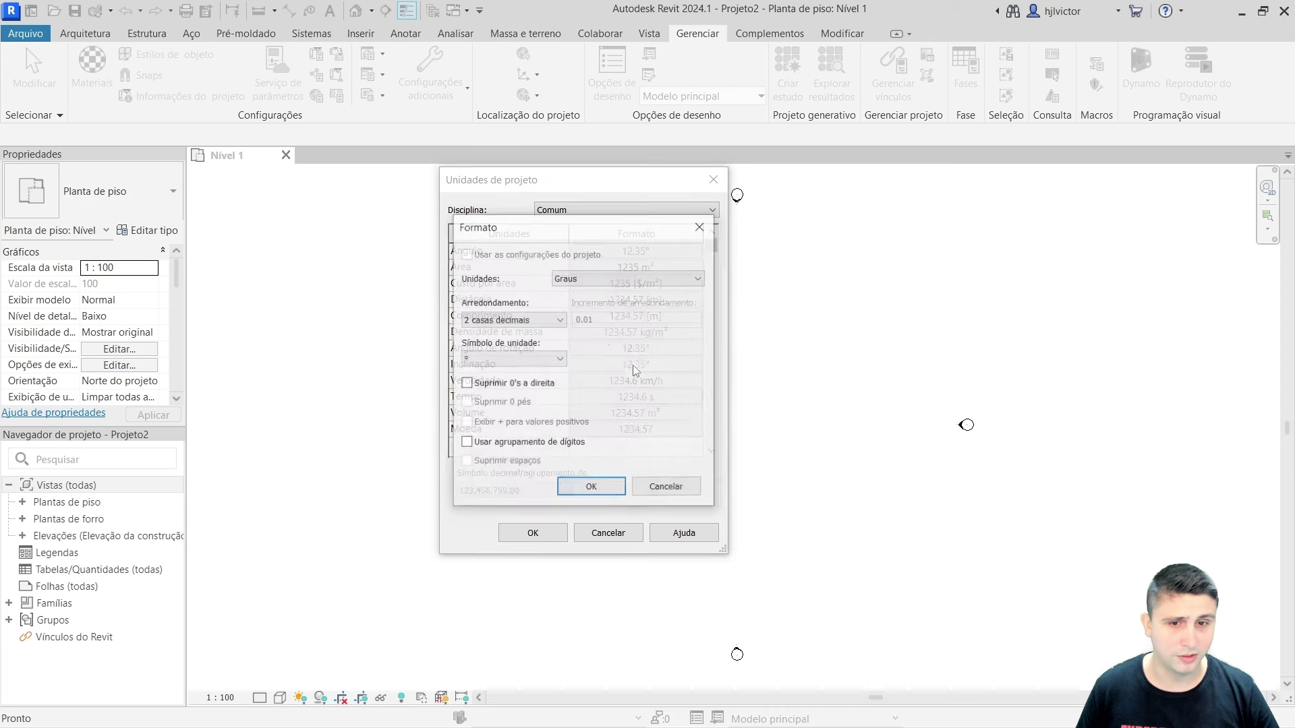
{"action": "left_click", "coordinate": [593, 278]}
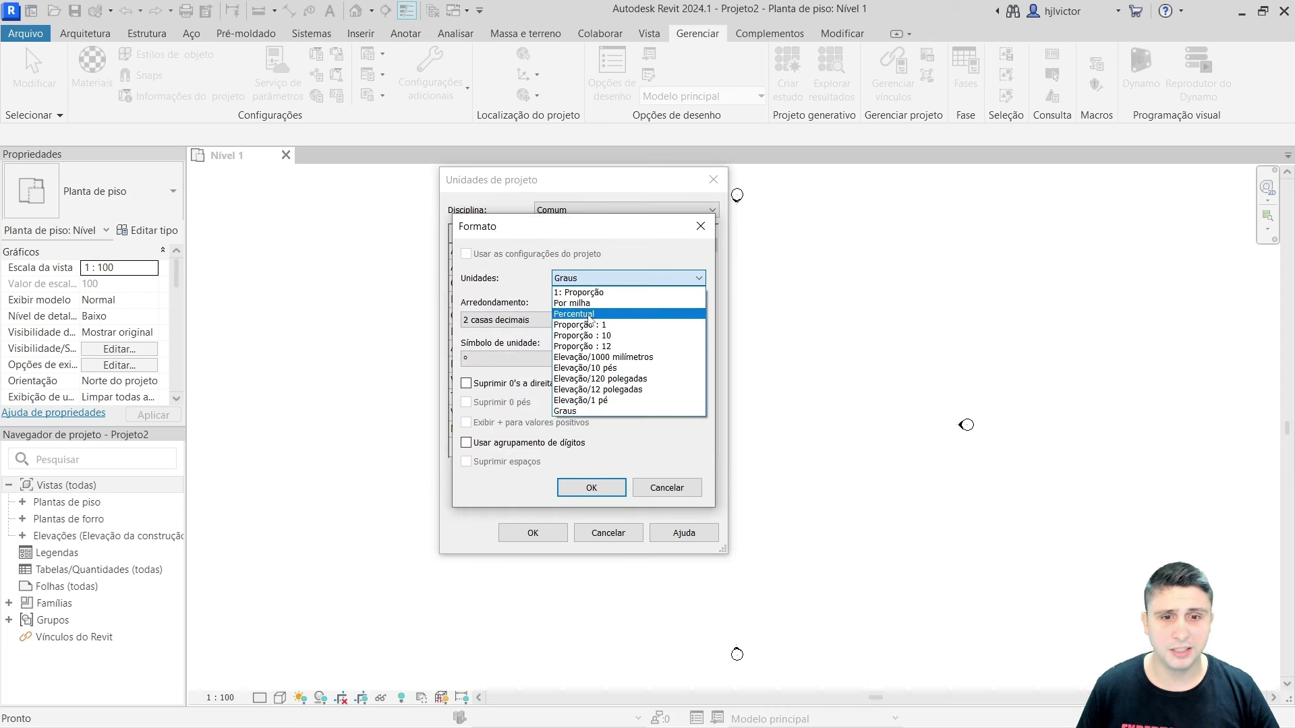
{"action": "left_click", "coordinate": [582, 316]}
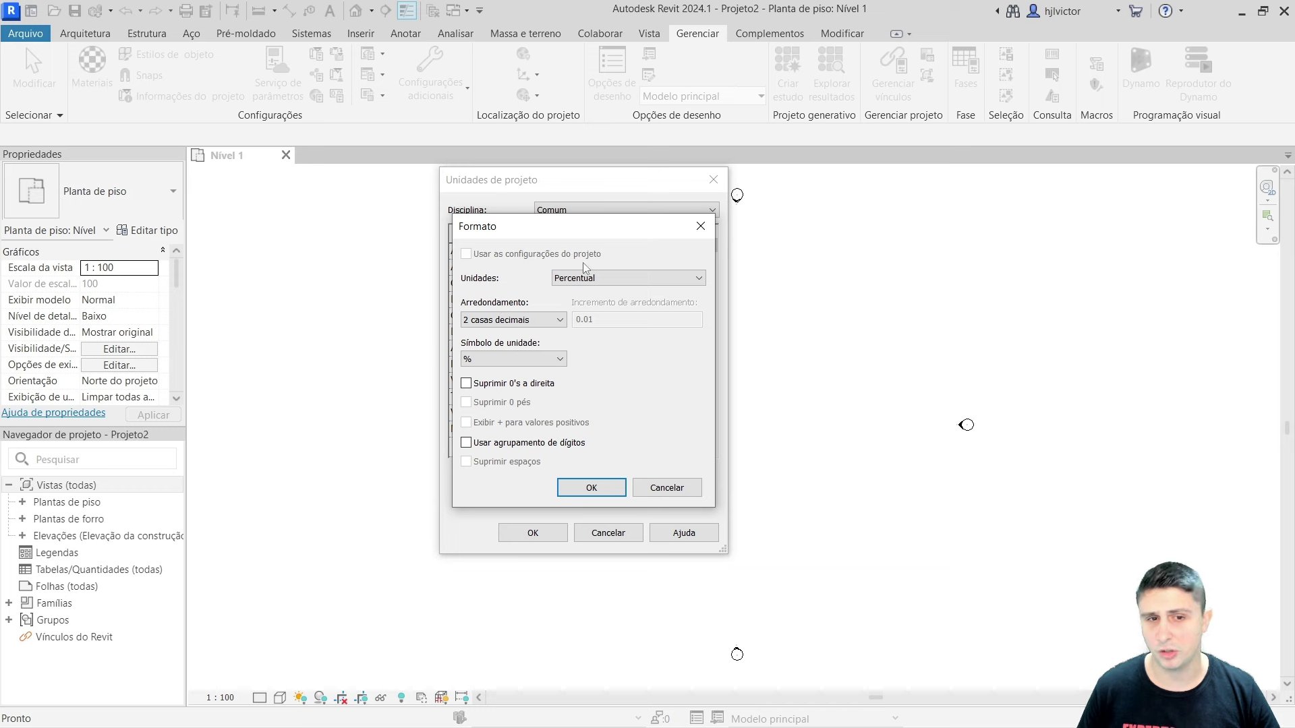
{"action": "left_click", "coordinate": [573, 487]}
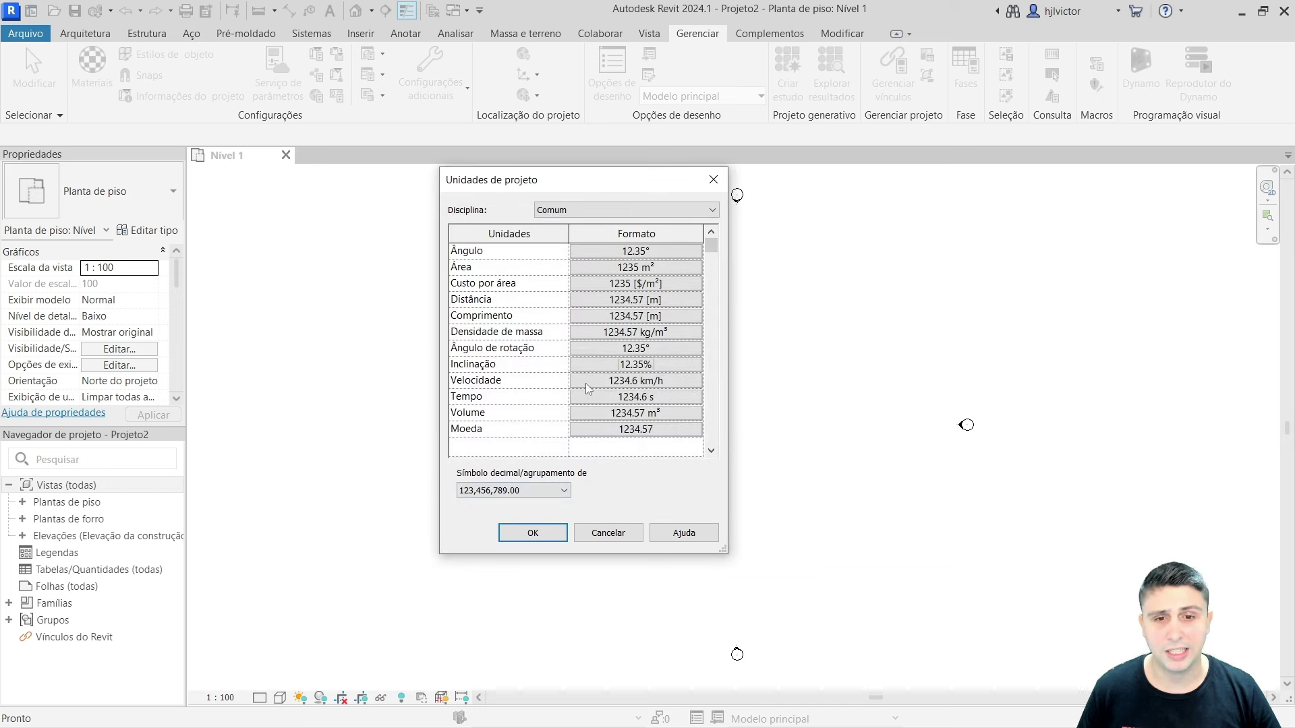
{"action": "left_click", "coordinate": [610, 348]}
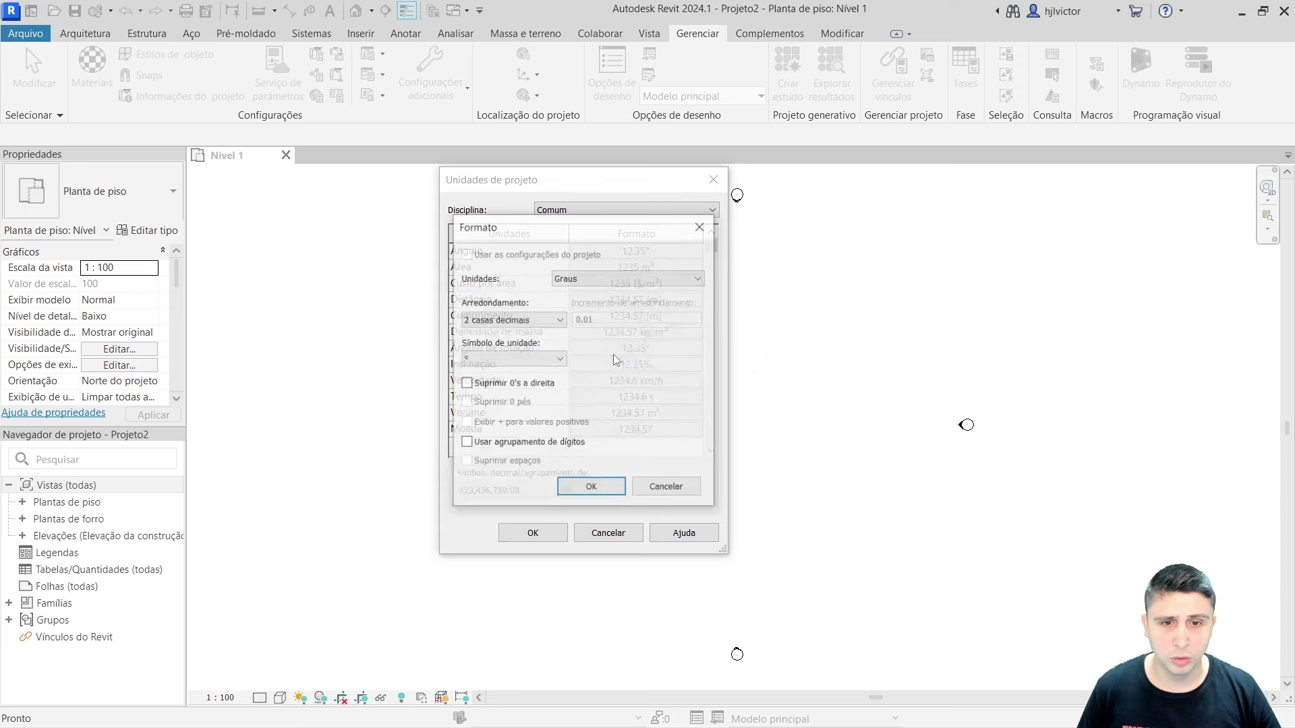
{"action": "left_click", "coordinate": [602, 280]}
{"action": "left_click", "coordinate": [634, 309]}
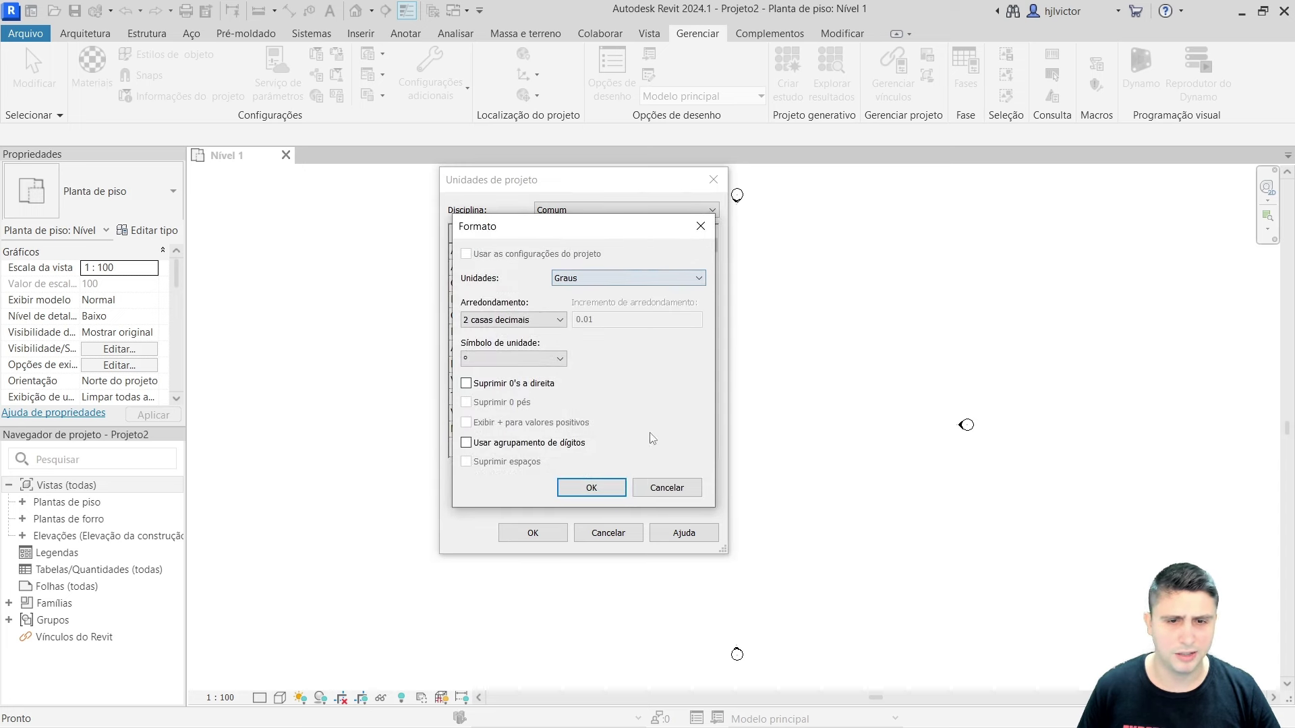
{"action": "left_click", "coordinate": [664, 487]}
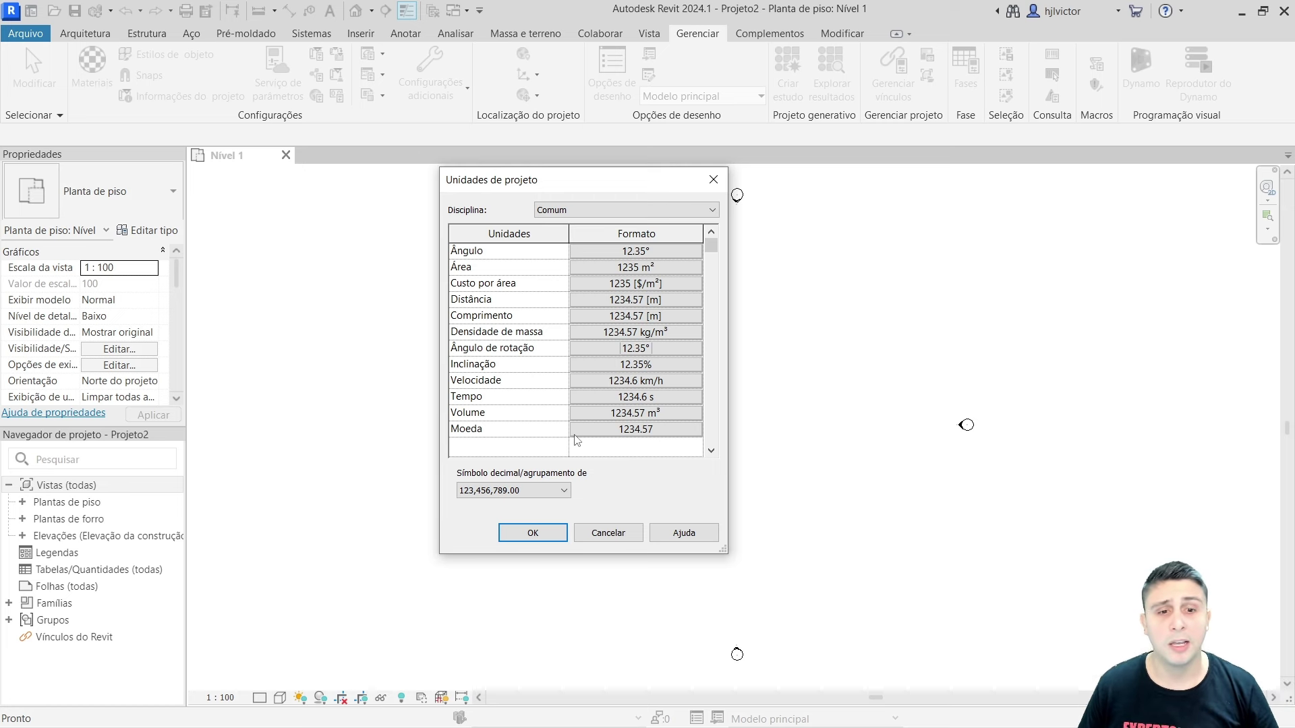
- Use 123.456.789,00 digit grouping with a decimal comma and apply the units
{"action": "left_click", "coordinate": [489, 491]}
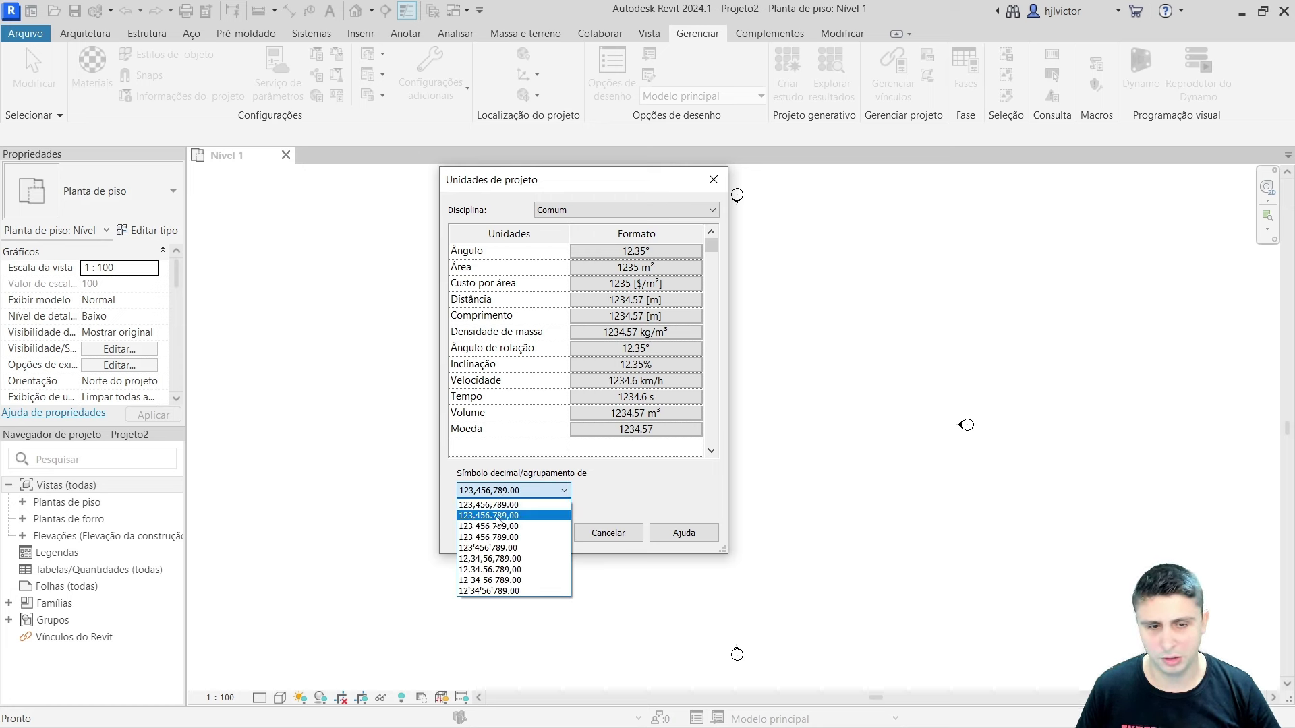
{"action": "left_click", "coordinate": [476, 516]}
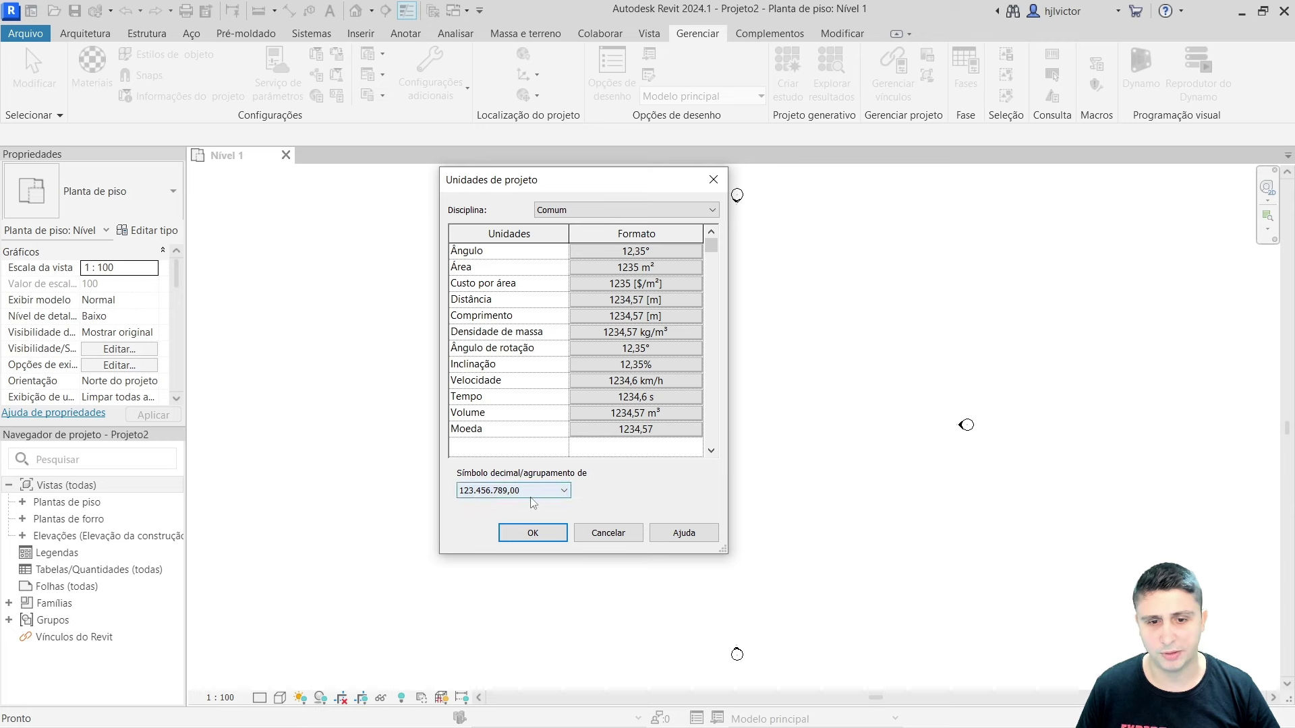
{"action": "left_click", "coordinate": [537, 532]}
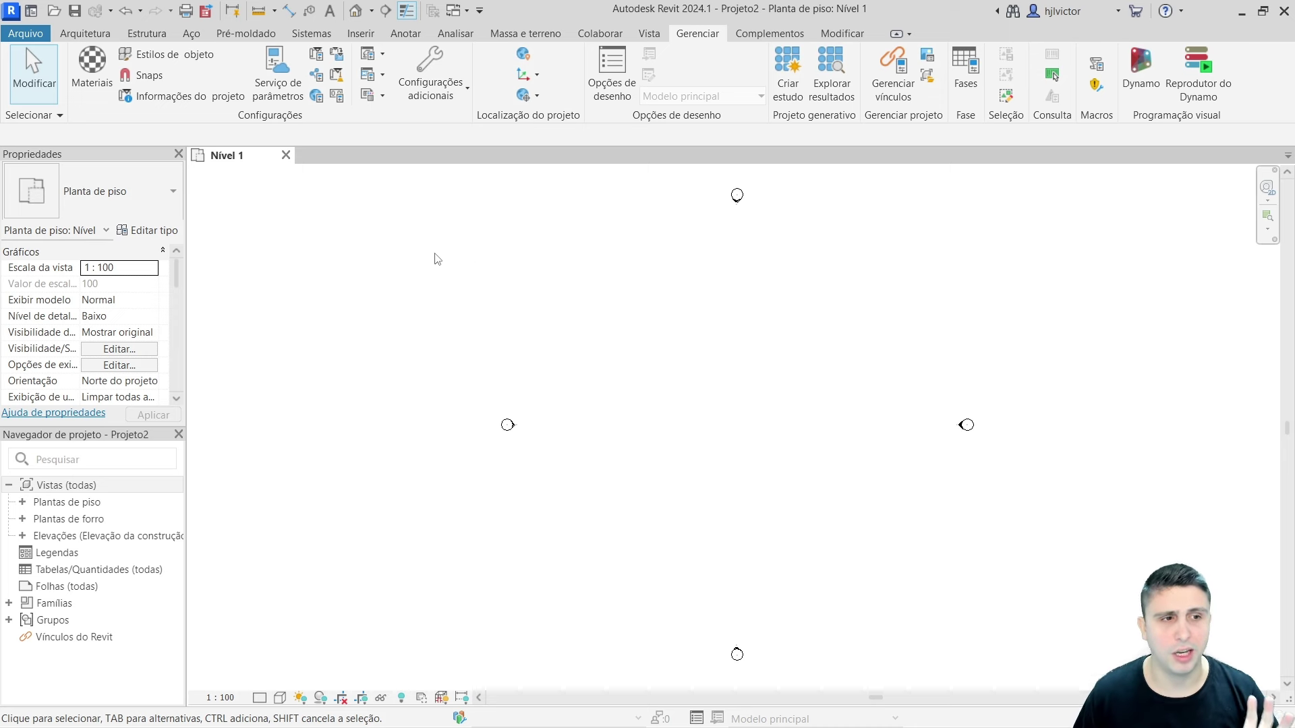
- Switch the ribbon to the Arquitetura tab with the wall, door and window tools
{"action": "left_click", "coordinate": [88, 34]}
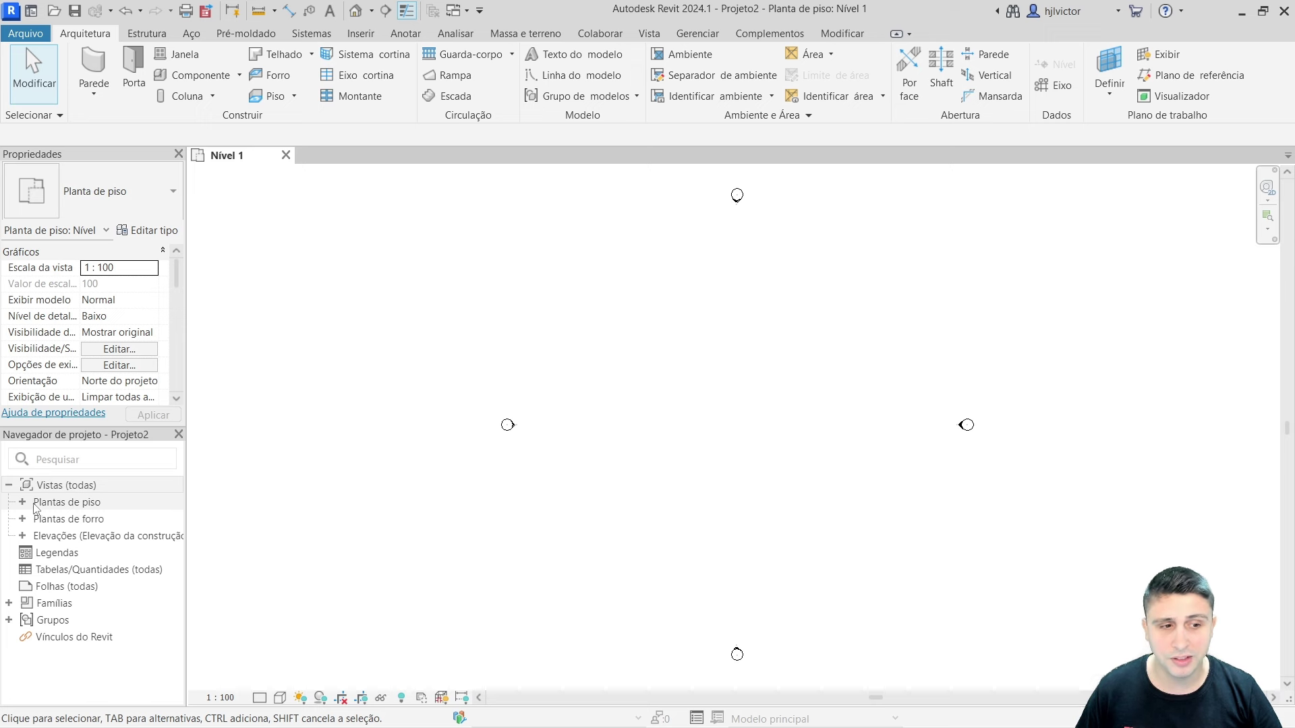
- Expand Plantas de piso, open and close Nível 2, then expand and collapse Elevações
{"action": "left_click", "coordinate": [9, 486]}
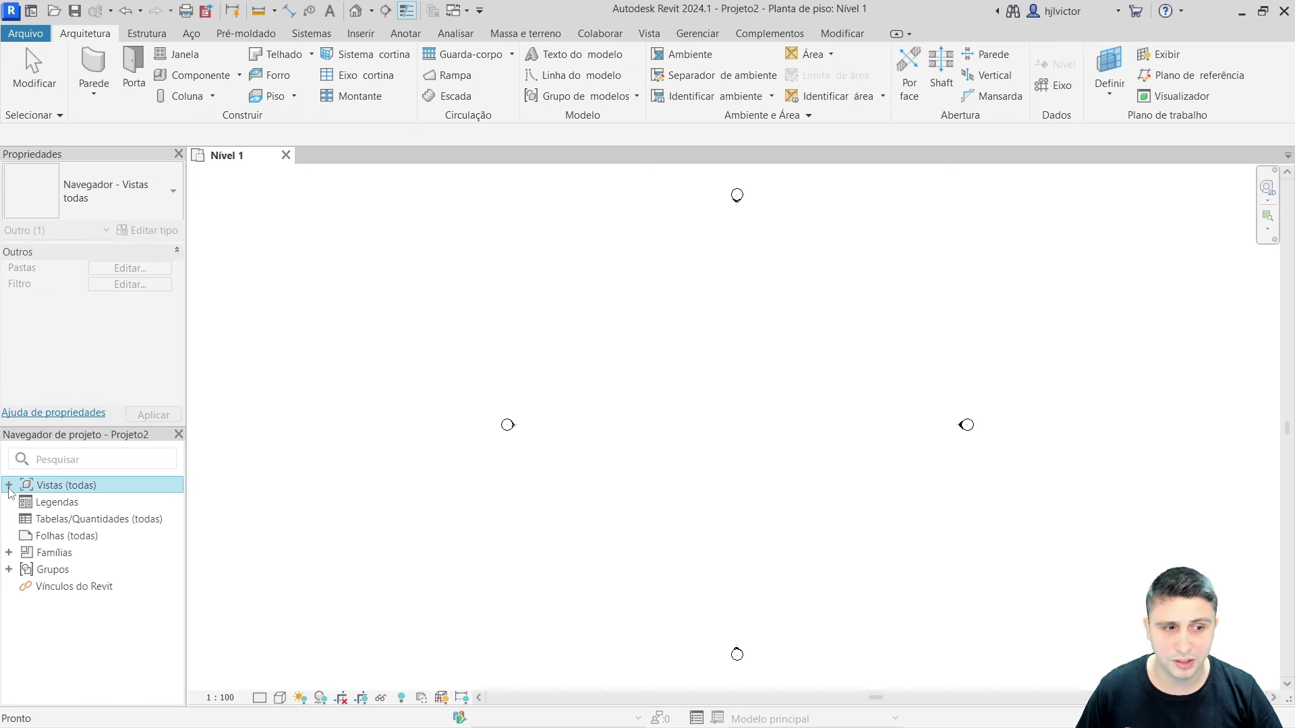
{"action": "left_click", "coordinate": [9, 487]}
{"action": "left_click", "coordinate": [45, 506]}
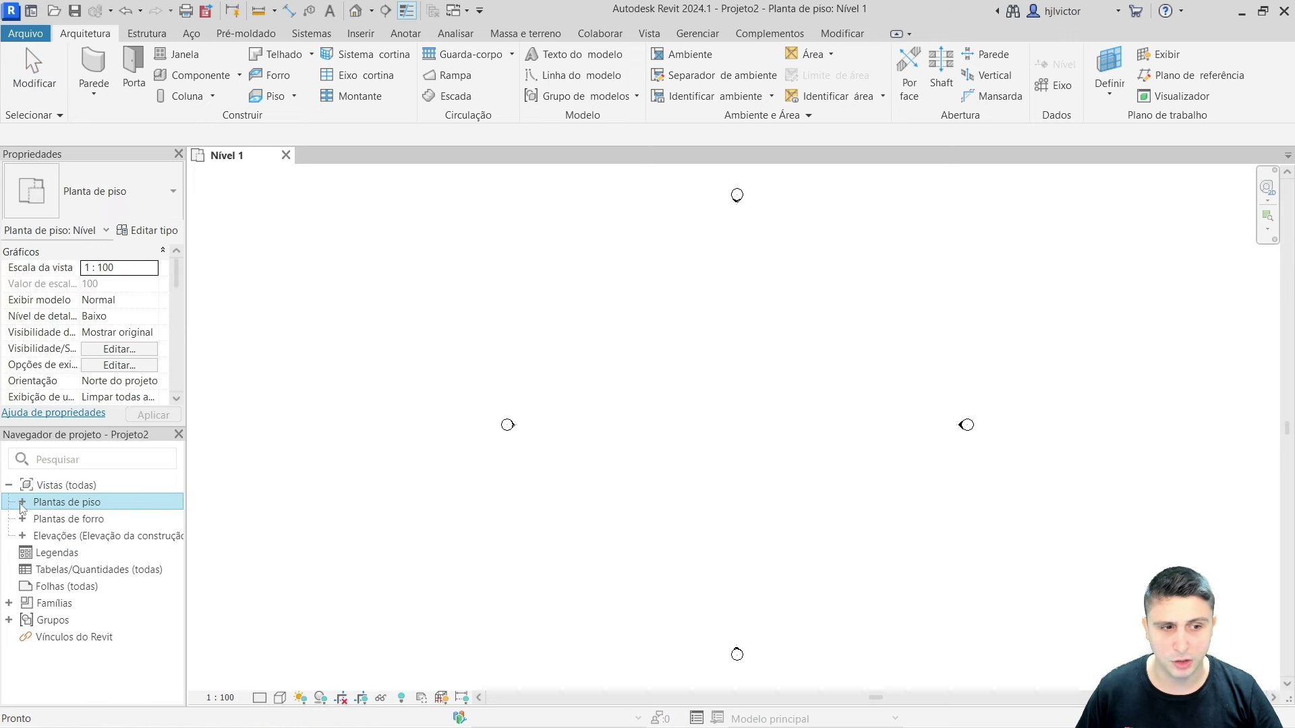
{"action": "left_click", "coordinate": [23, 502]}
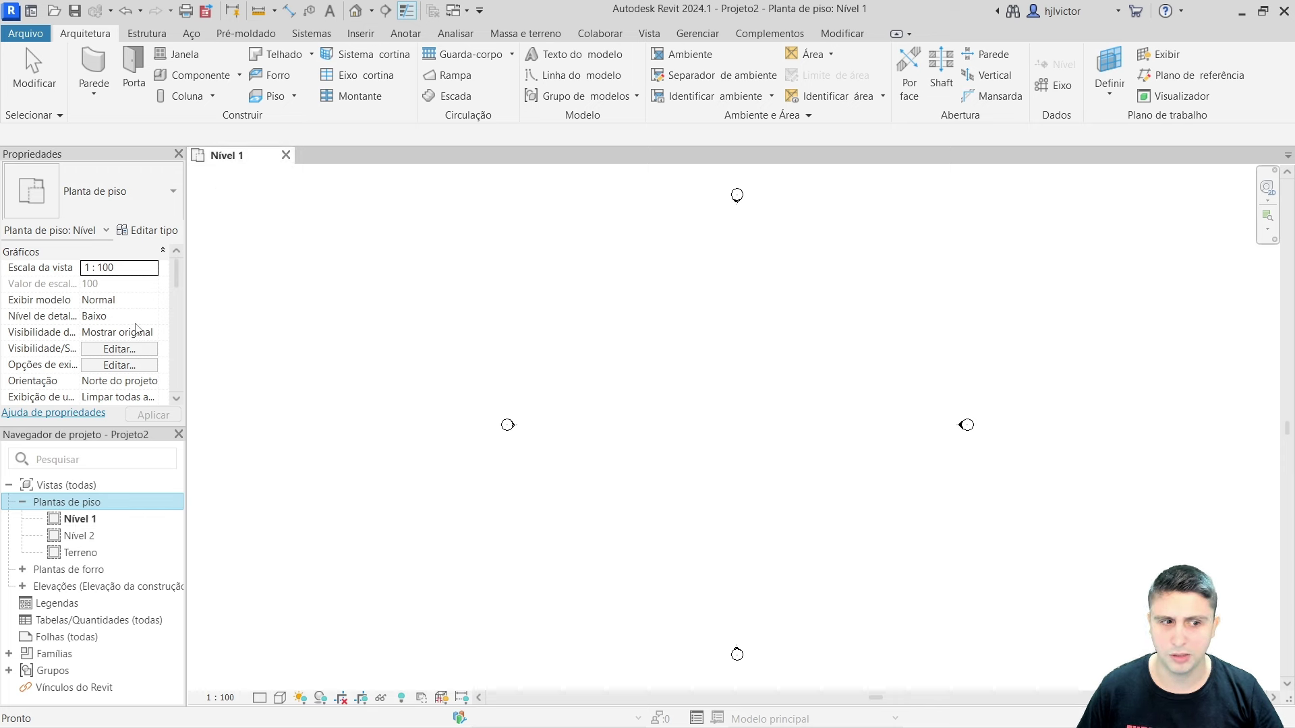
{"action": "double_click", "coordinate": [74, 537]}
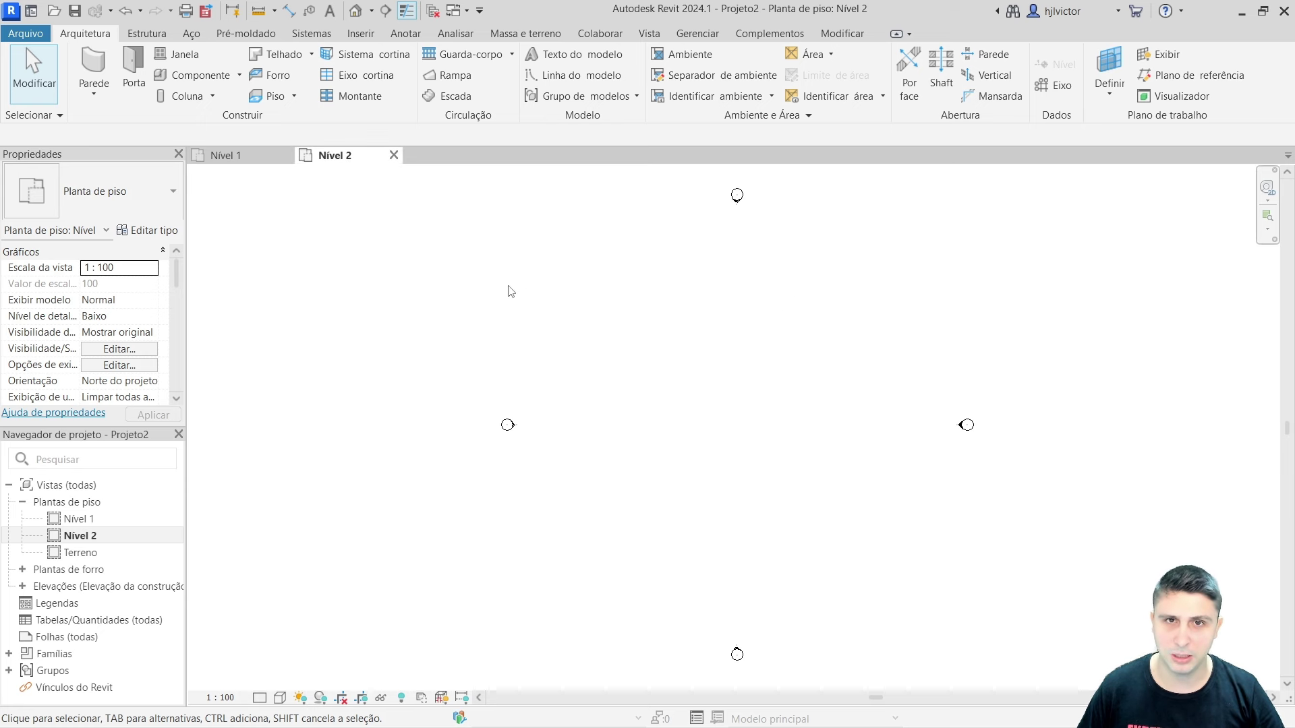
{"action": "left_click", "coordinate": [394, 156]}
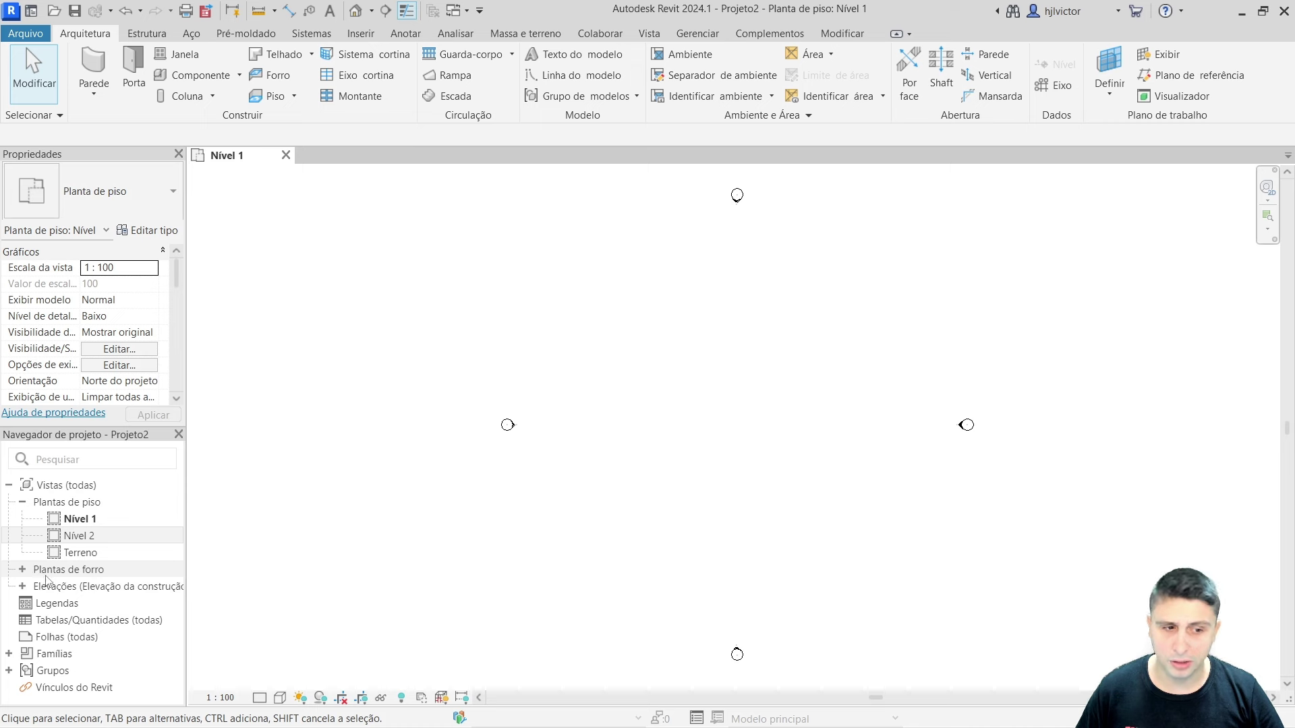
{"action": "left_click", "coordinate": [24, 587]}
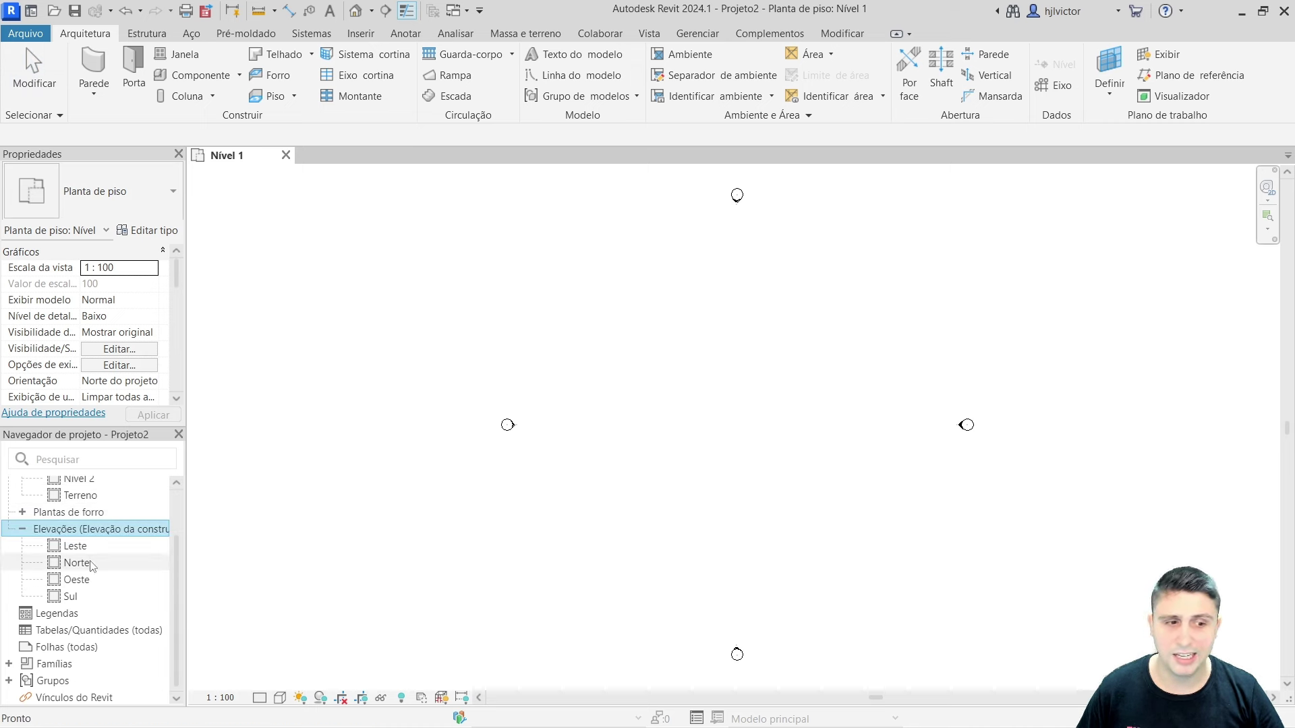
{"action": "left_click", "coordinate": [23, 530]}
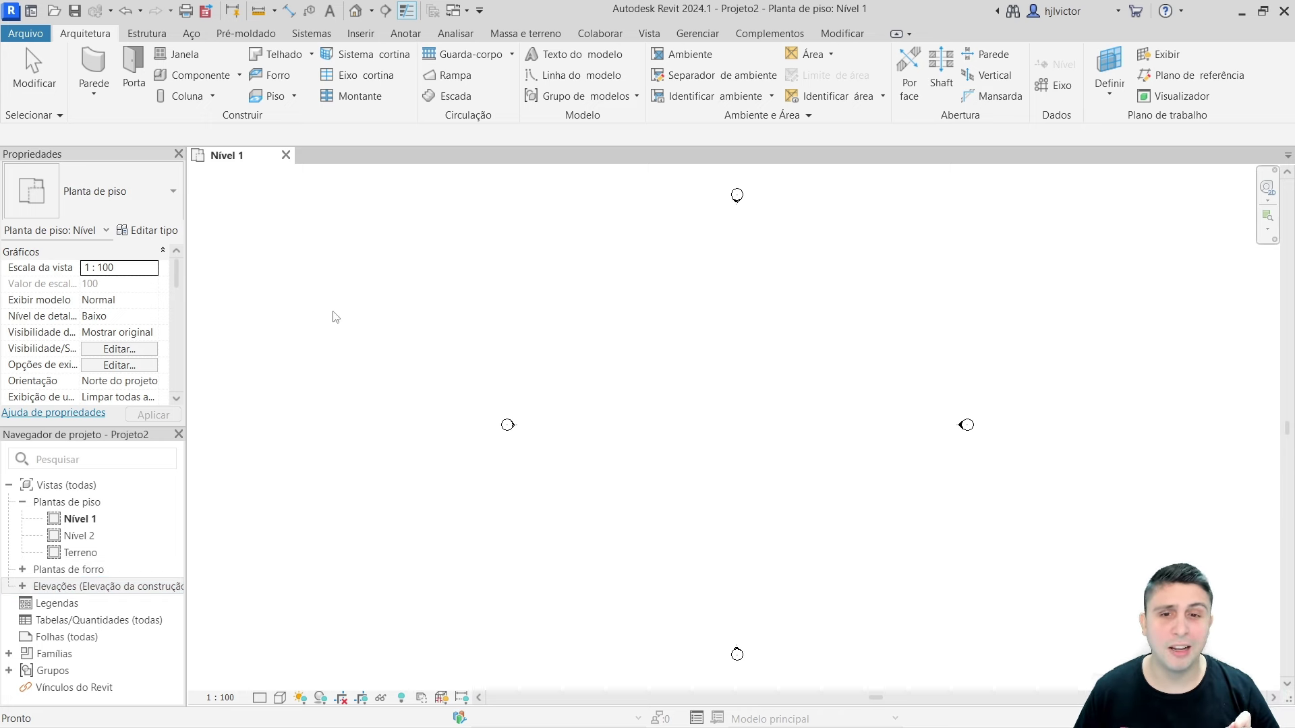
{"action": "scroll", "coordinate": [289, 362], "scroll_direction": "down", "scroll_amount": 1}
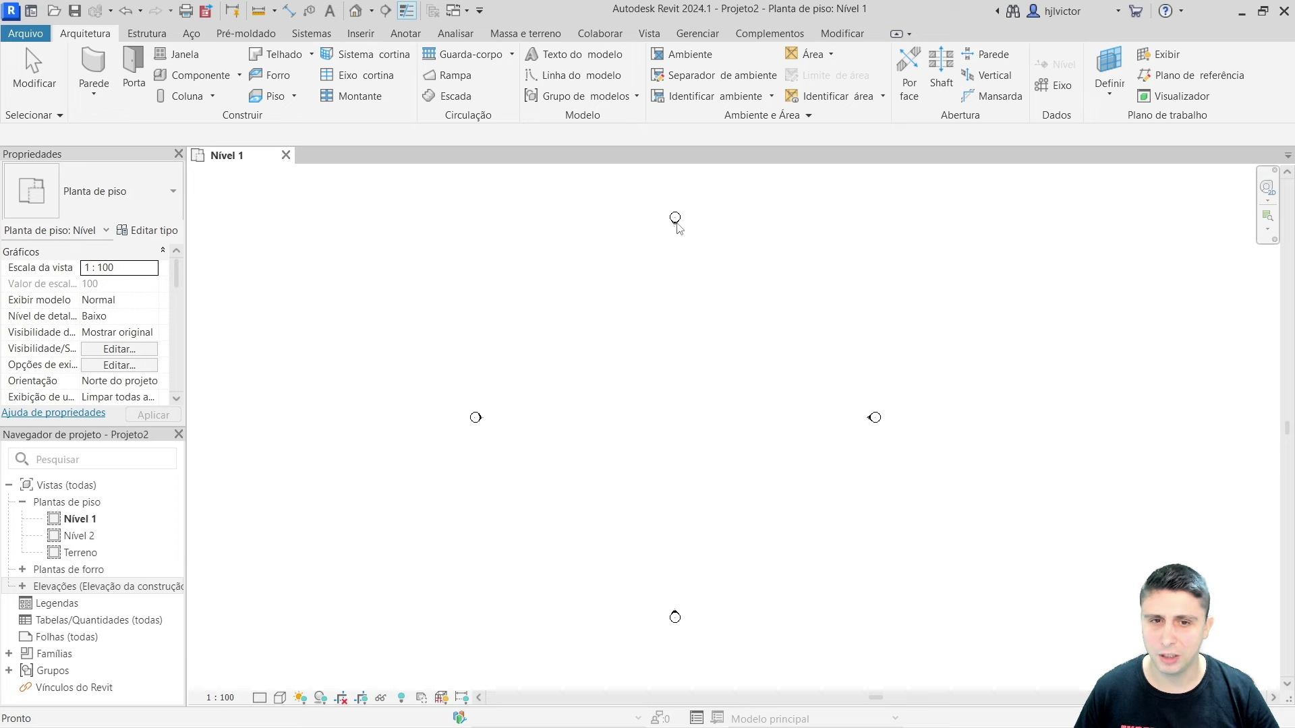
{"action": "scroll", "coordinate": [681, 226], "scroll_direction": "up", "scroll_amount": 2}
{"action": "scroll", "coordinate": [667, 220], "scroll_direction": "up", "scroll_amount": 2}
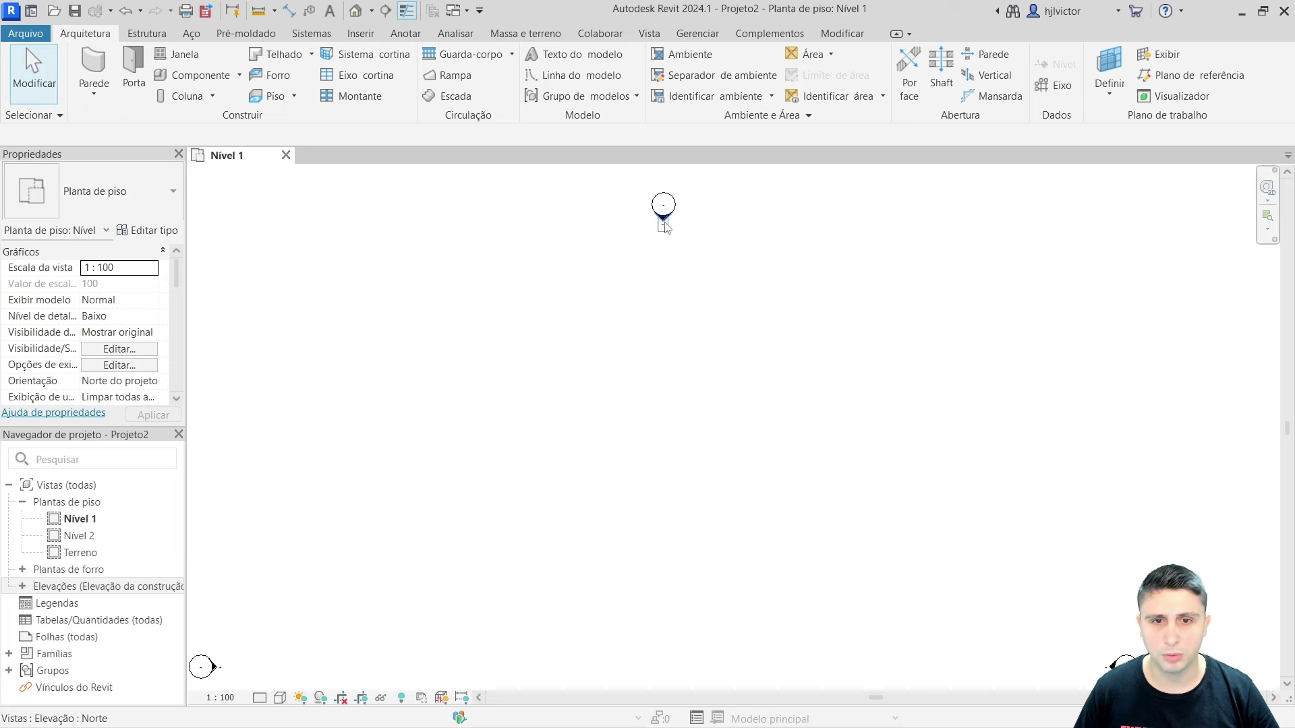
{"action": "double_click", "coordinate": [662, 214]}
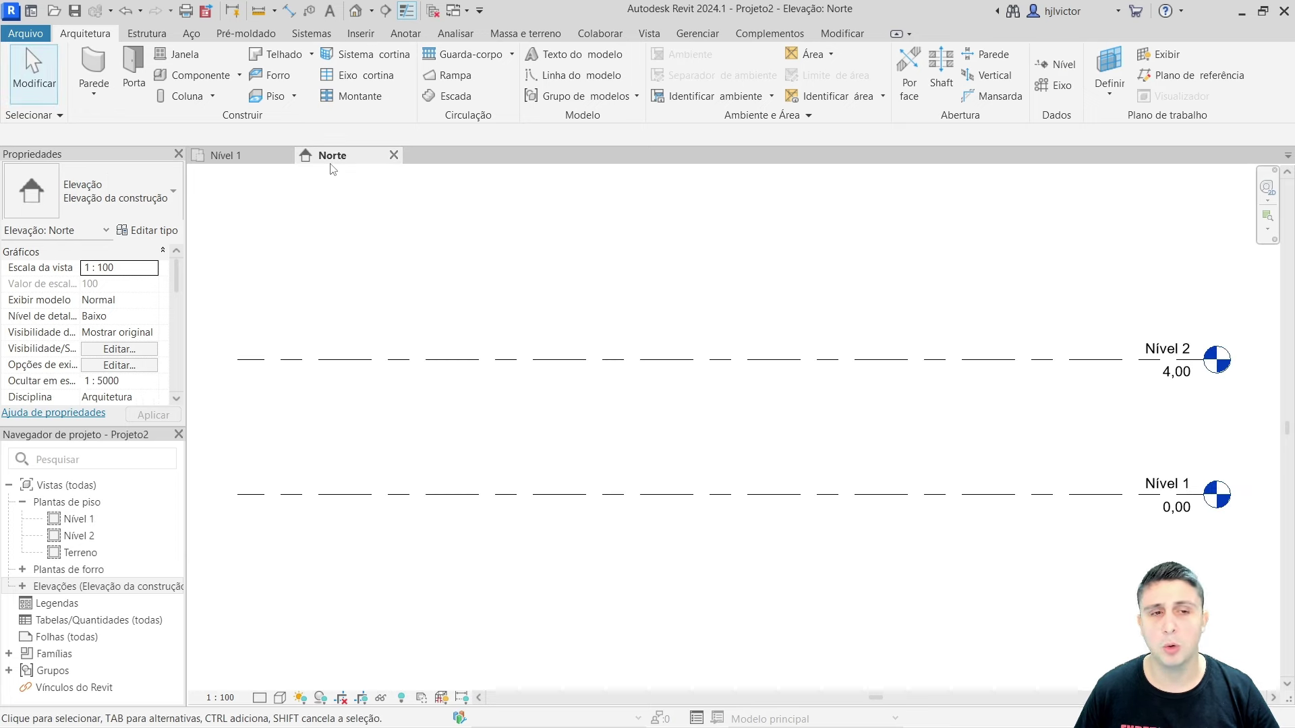
{"action": "left_click", "coordinate": [263, 156]}
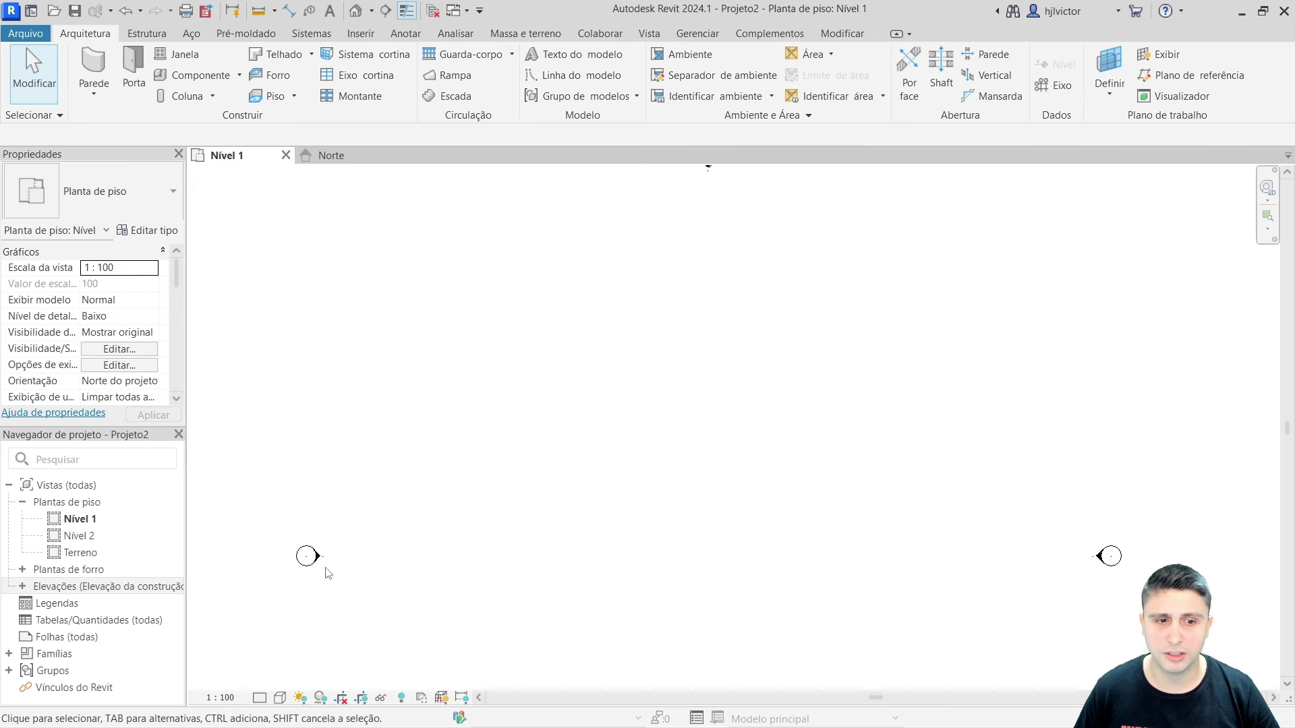
{"action": "double_click", "coordinate": [321, 558]}
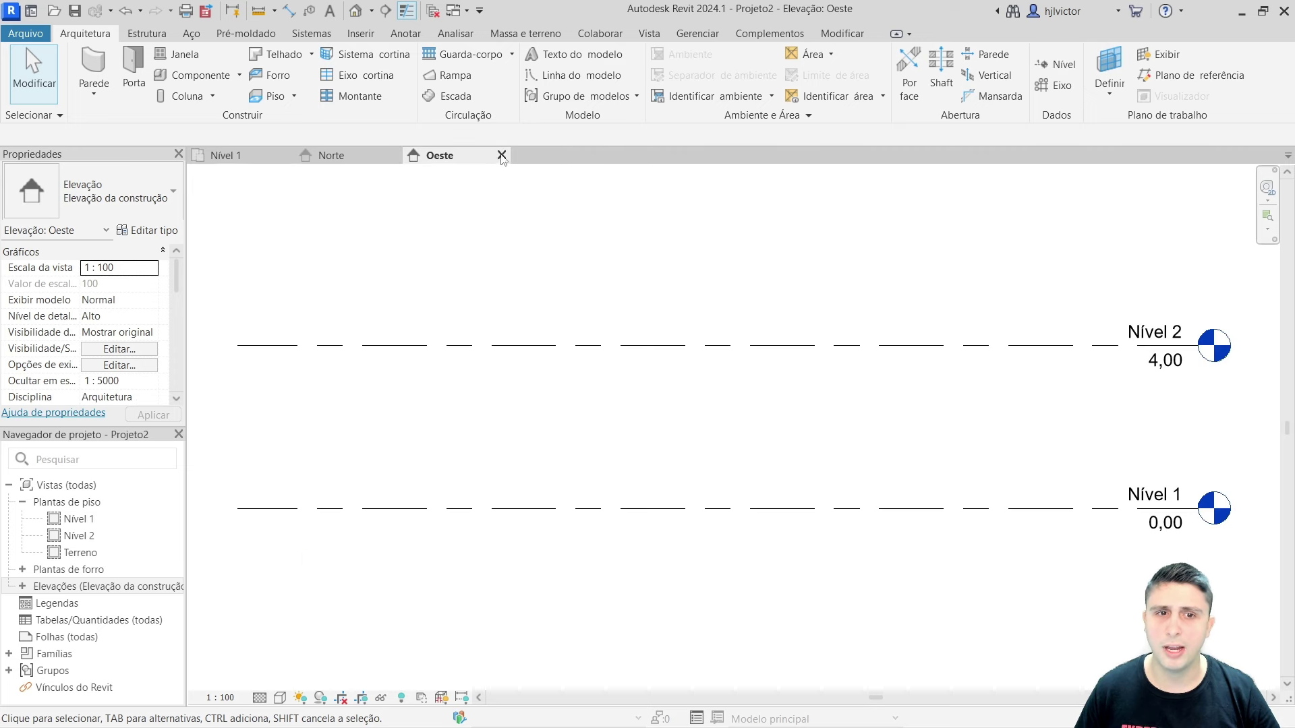
{"action": "left_click", "coordinate": [501, 156]}
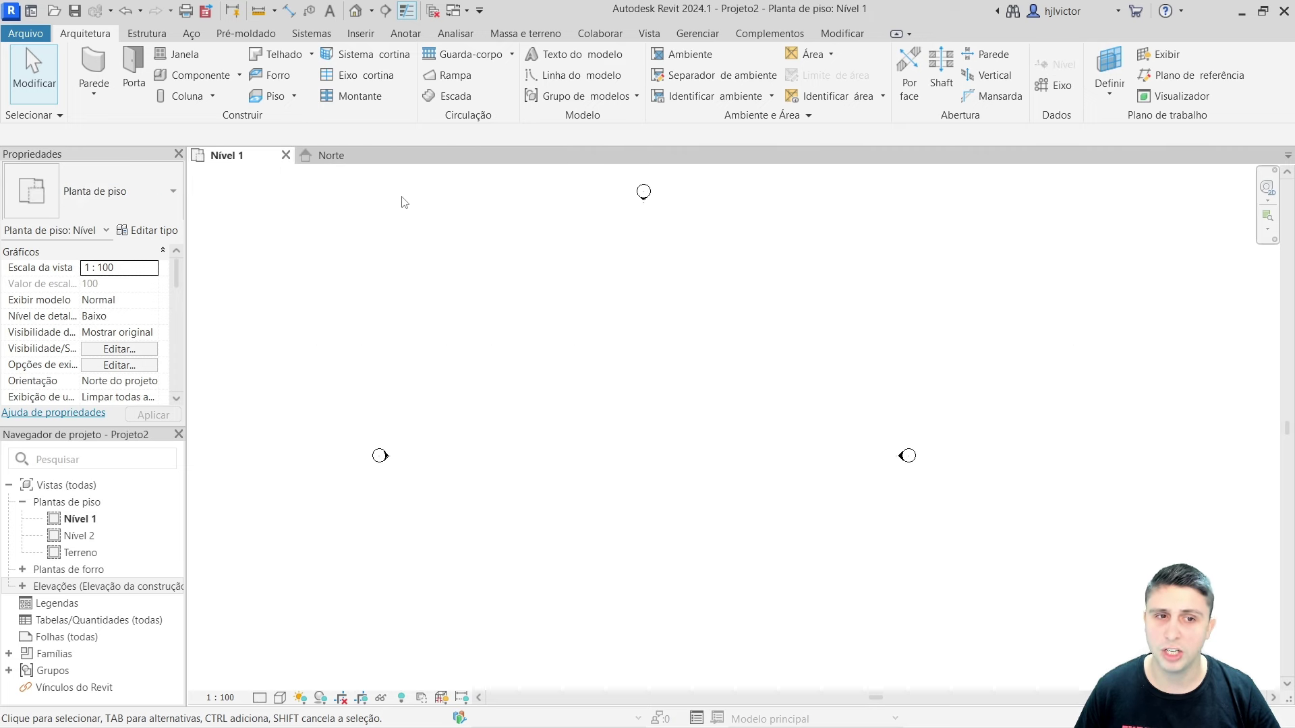
{"action": "left_click", "coordinate": [396, 156]}
{"action": "scroll", "coordinate": [698, 354], "scroll_direction": "down", "scroll_amount": 1}
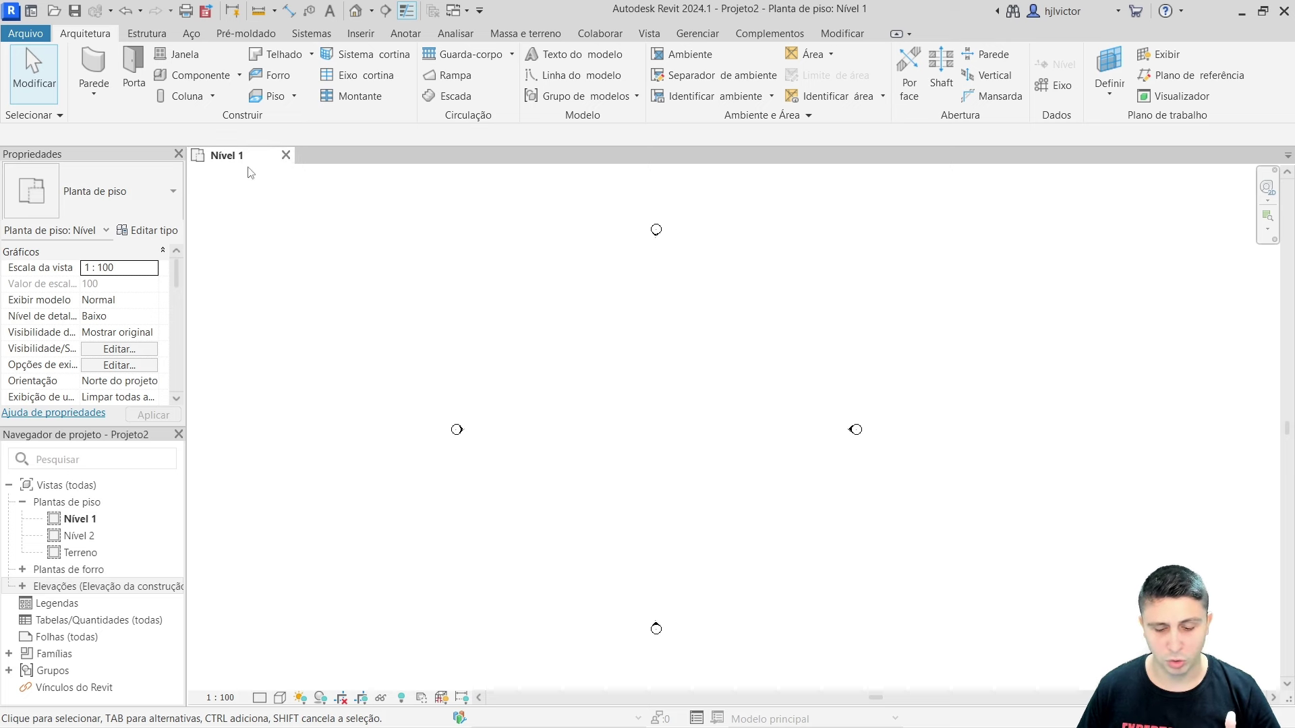
{"action": "scroll", "coordinate": [580, 334], "scroll_direction": "down", "scroll_amount": 2}
{"action": "scroll", "coordinate": [590, 358], "scroll_direction": "down", "scroll_amount": 2}
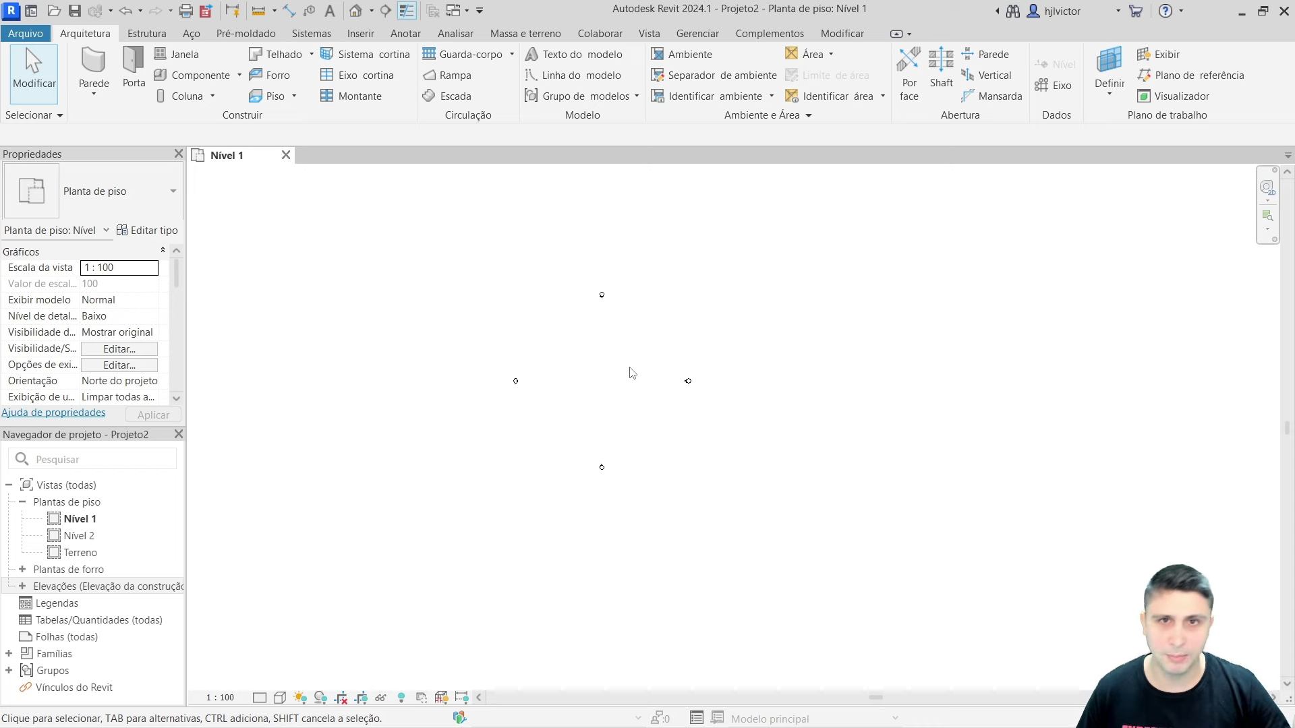
{"action": "scroll", "coordinate": [641, 367], "scroll_direction": "up", "scroll_amount": 2}
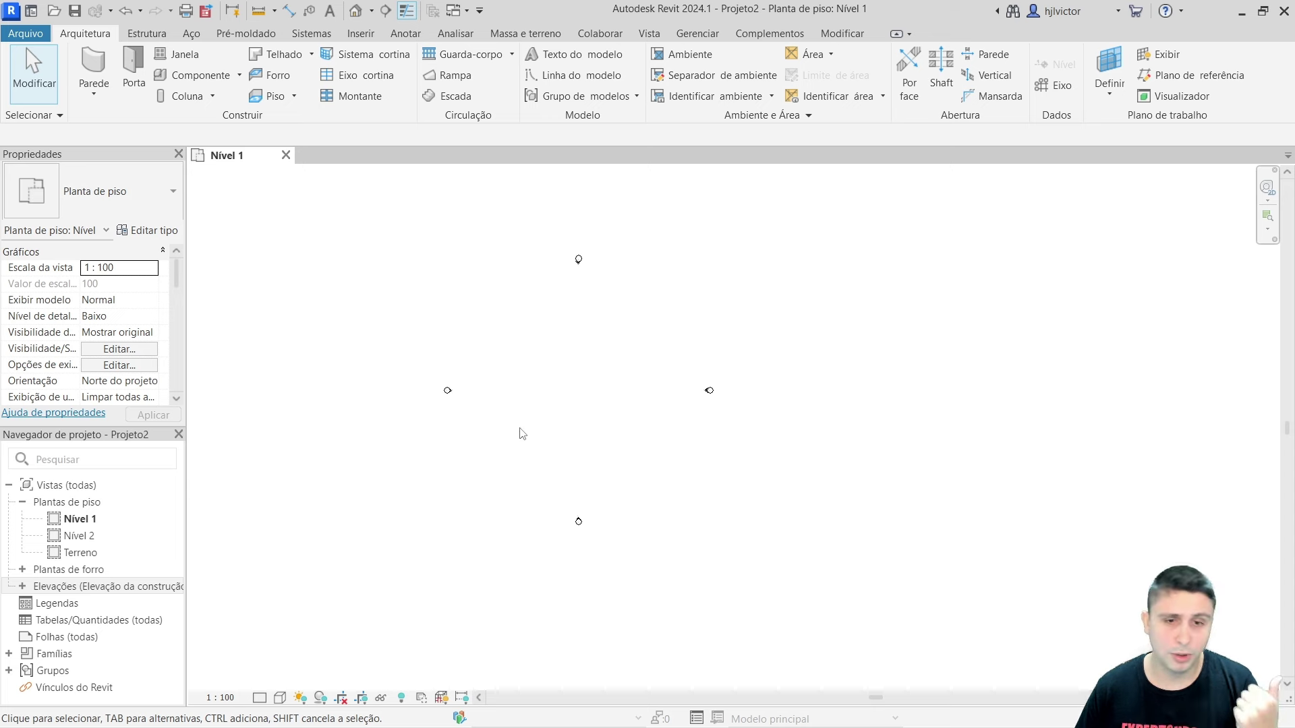
{"action": "scroll", "coordinate": [535, 375], "scroll_direction": "up", "scroll_amount": 2}
{"action": "scroll", "coordinate": [558, 358], "scroll_direction": "up", "scroll_amount": 2}
{"action": "scroll", "coordinate": [579, 367], "scroll_direction": "down", "scroll_amount": 1}
{"action": "scroll", "coordinate": [578, 369], "scroll_direction": "down", "scroll_amount": 3}
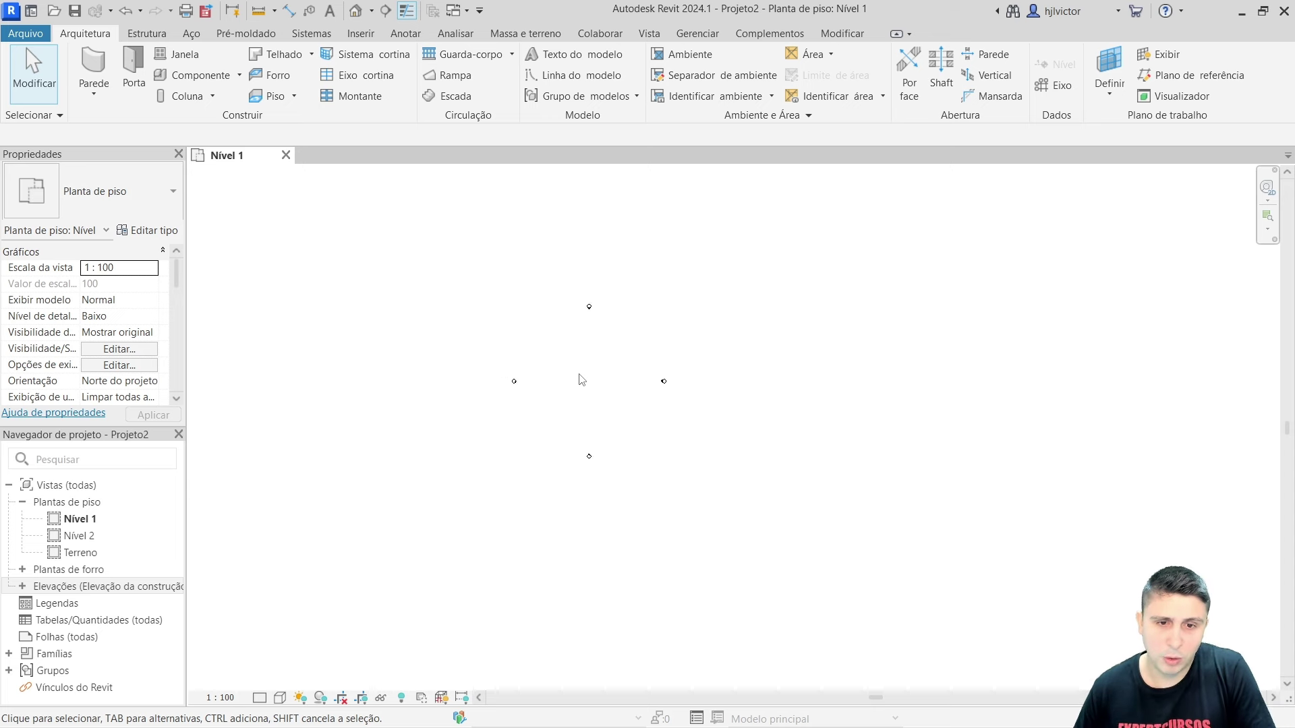
{"action": "scroll", "coordinate": [582, 375], "scroll_direction": "down", "scroll_amount": 2}
{"action": "scroll", "coordinate": [584, 378], "scroll_direction": "down", "scroll_amount": 1}
{"action": "scroll", "coordinate": [584, 373], "scroll_direction": "up", "scroll_amount": 3}
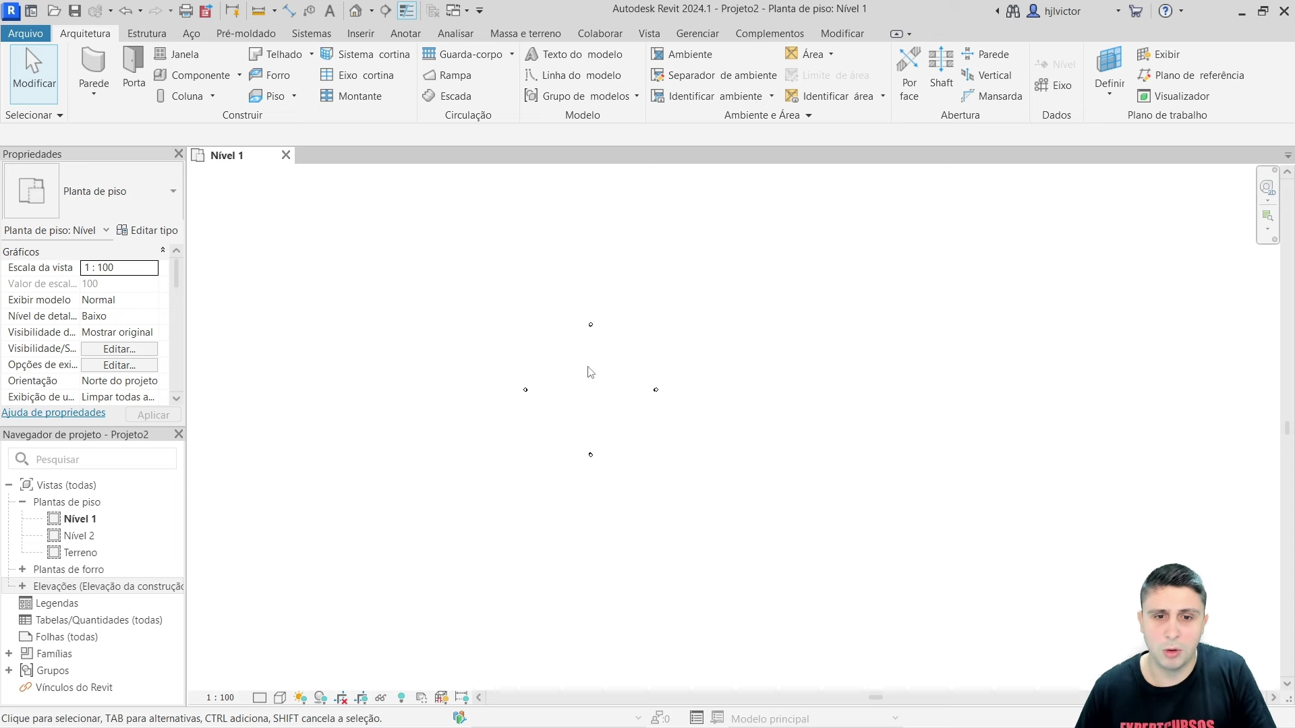
{"action": "scroll", "coordinate": [597, 374], "scroll_direction": "up", "scroll_amount": 3}
{"action": "scroll", "coordinate": [605, 378], "scroll_direction": "up", "scroll_amount": 1}
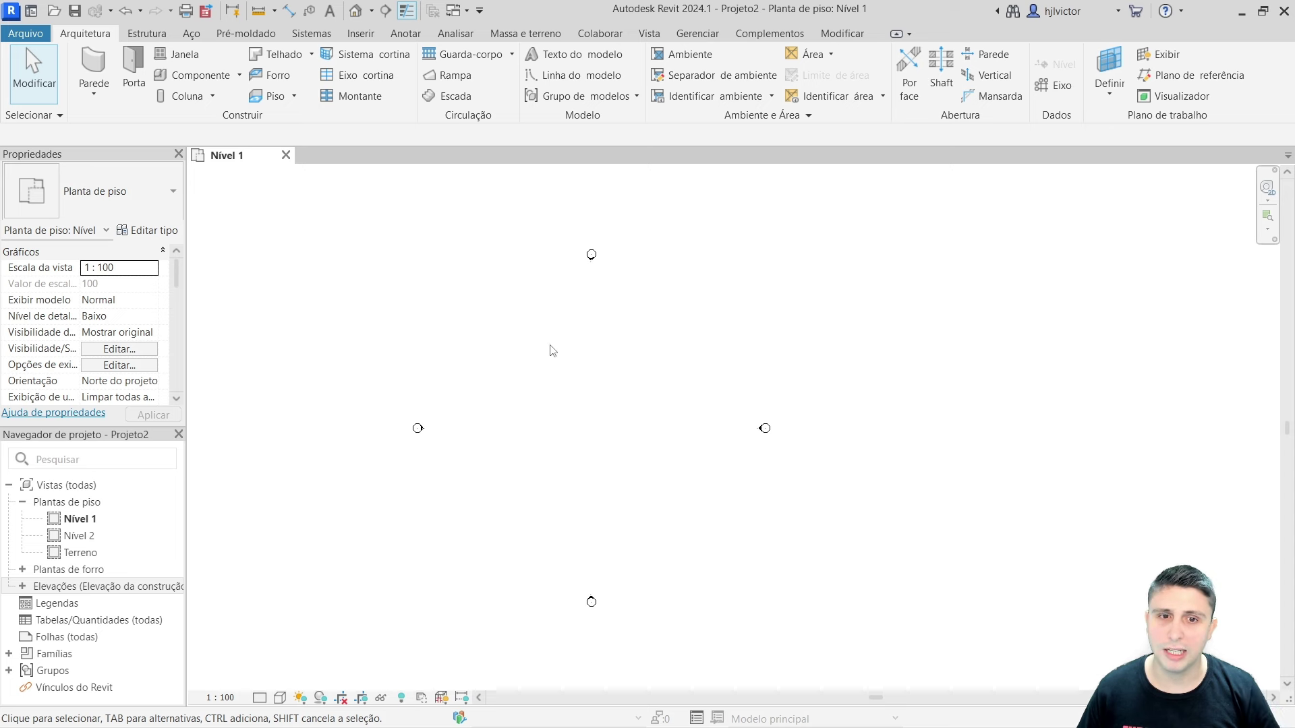
{"action": "scroll", "coordinate": [589, 388], "scroll_direction": "down", "scroll_amount": 1}
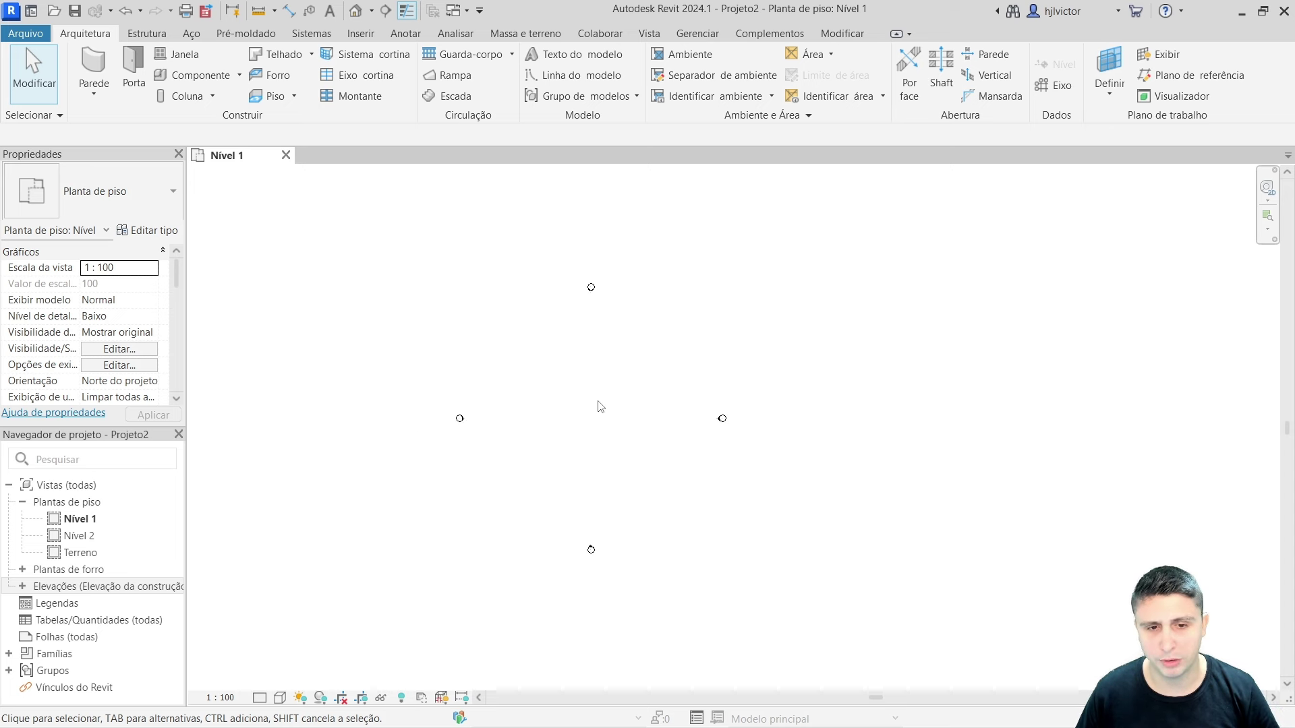
{"action": "mouse_move", "coordinate": [619, 429]}
{"action": "middle_mouse_down"}
{"action": "mouse_move", "coordinate": [690, 454]}
{"action": "mouse_move", "coordinate": [864, 407]}
{"action": "mouse_move", "coordinate": [650, 306]}
{"action": "mouse_move", "coordinate": [500, 410]}
{"action": "mouse_move", "coordinate": [899, 344]}
{"action": "mouse_move", "coordinate": [679, 419]}
{"action": "mouse_move", "coordinate": [448, 359]}
{"action": "mouse_move", "coordinate": [578, 290]}
{"action": "mouse_move", "coordinate": [810, 335]}
{"action": "mouse_move", "coordinate": [711, 385]}
{"action": "mouse_move", "coordinate": [553, 361]}
{"action": "mouse_move", "coordinate": [600, 306]}
{"action": "mouse_move", "coordinate": [766, 344]}
{"action": "mouse_move", "coordinate": [541, 375]}
{"action": "mouse_move", "coordinate": [605, 375]}
{"action": "middle_mouse_up"}
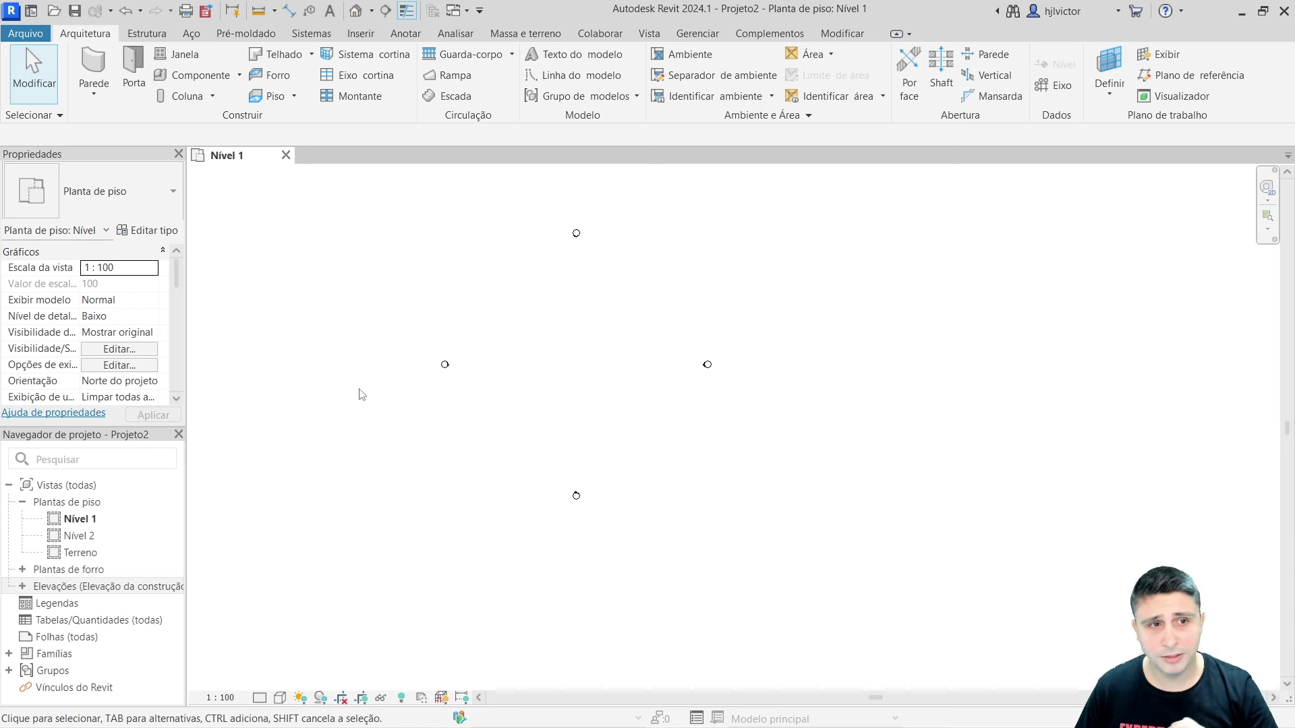
- Open Projeto2's default 3D view and orbit it so the Nível 1 and Nível 2 level lines run nearly horizontal
{"action": "left_click", "coordinate": [356, 12]}
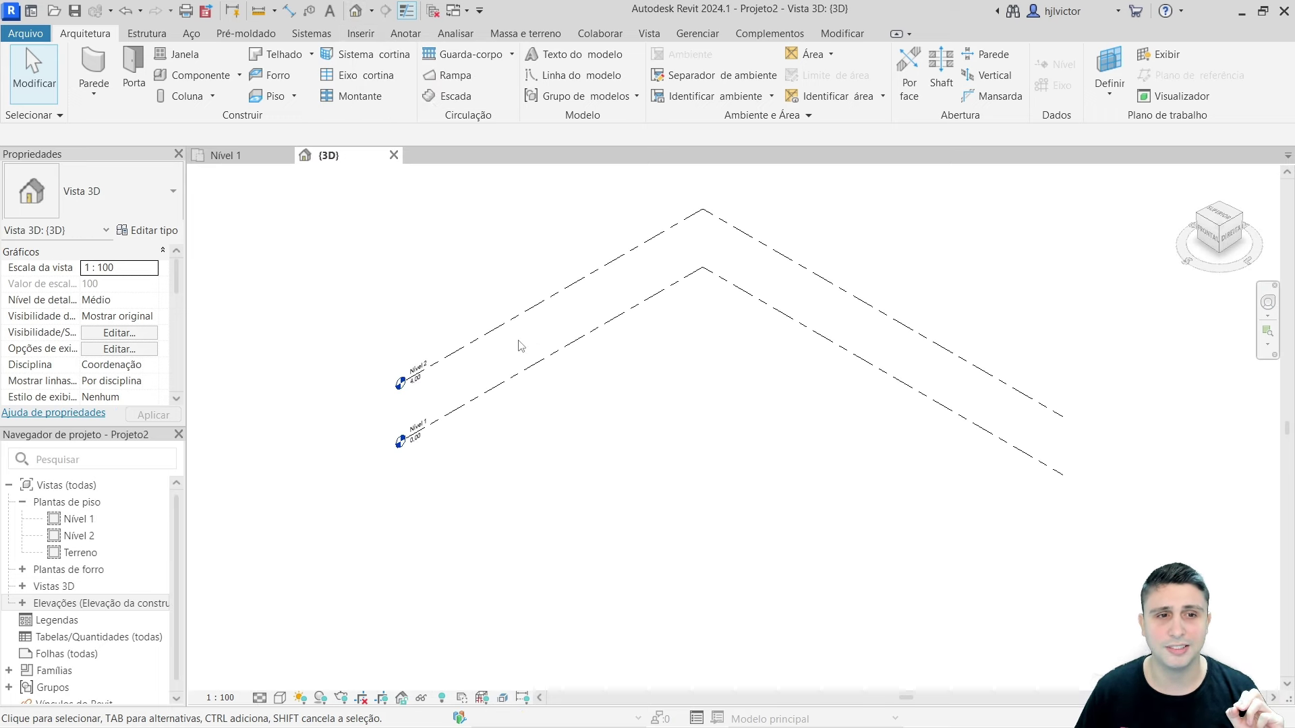
{"action": "left_click", "coordinate": [223, 160]}
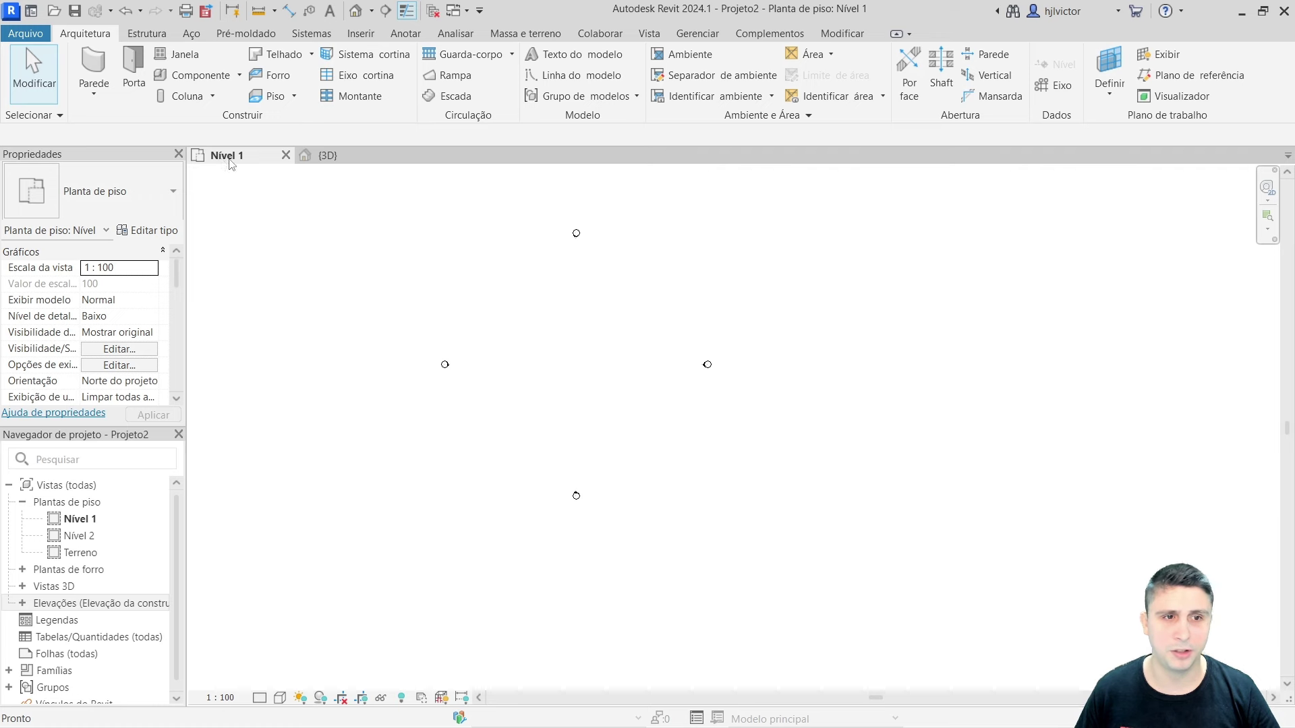
{"action": "left_click", "coordinate": [327, 155]}
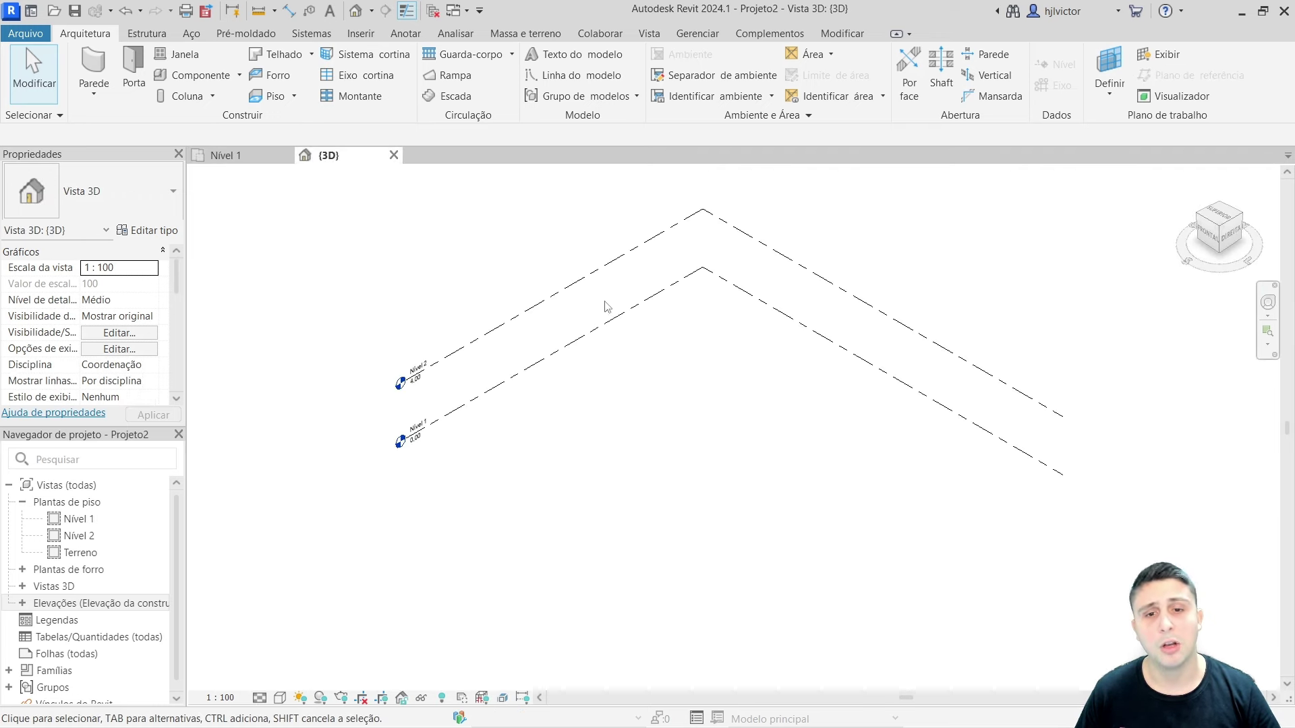
{"action": "scroll", "coordinate": [620, 426], "scroll_direction": "down", "scroll_amount": 3}
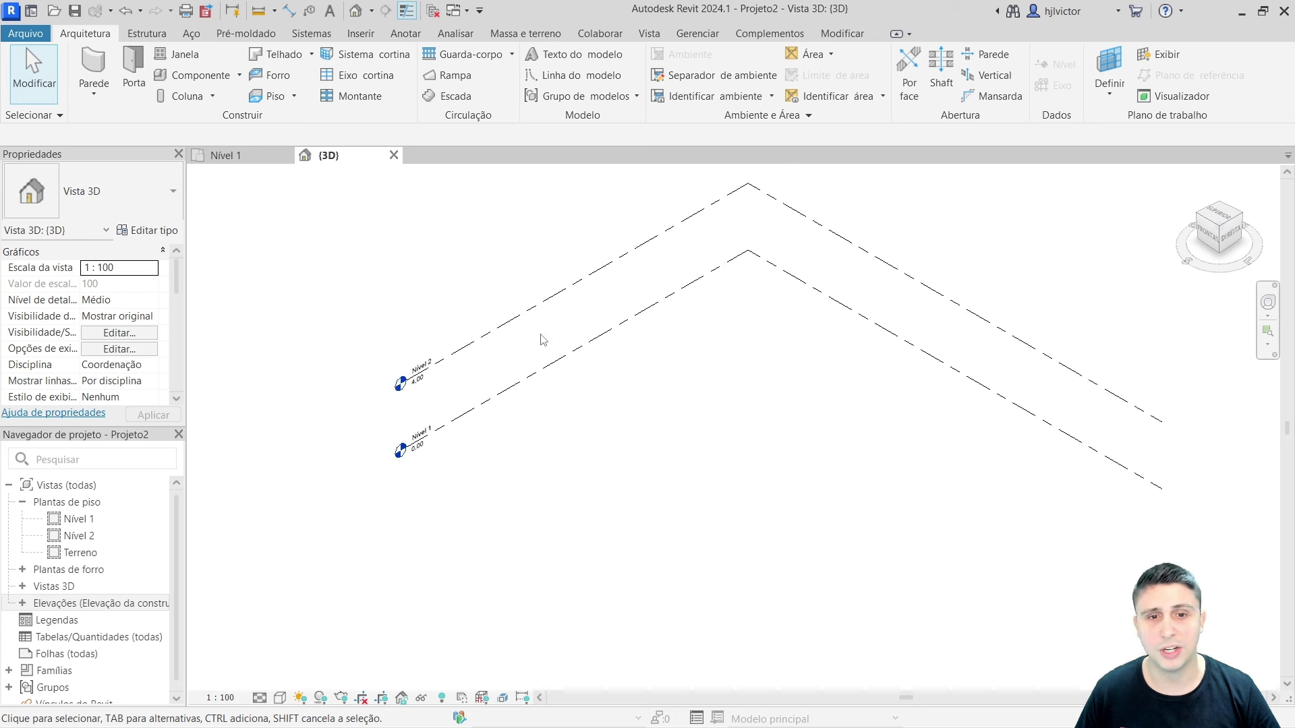
{"action": "scroll", "coordinate": [545, 337], "scroll_direction": "up", "scroll_amount": 3}
{"action": "scroll", "coordinate": [610, 438], "scroll_direction": "down", "scroll_amount": 1}
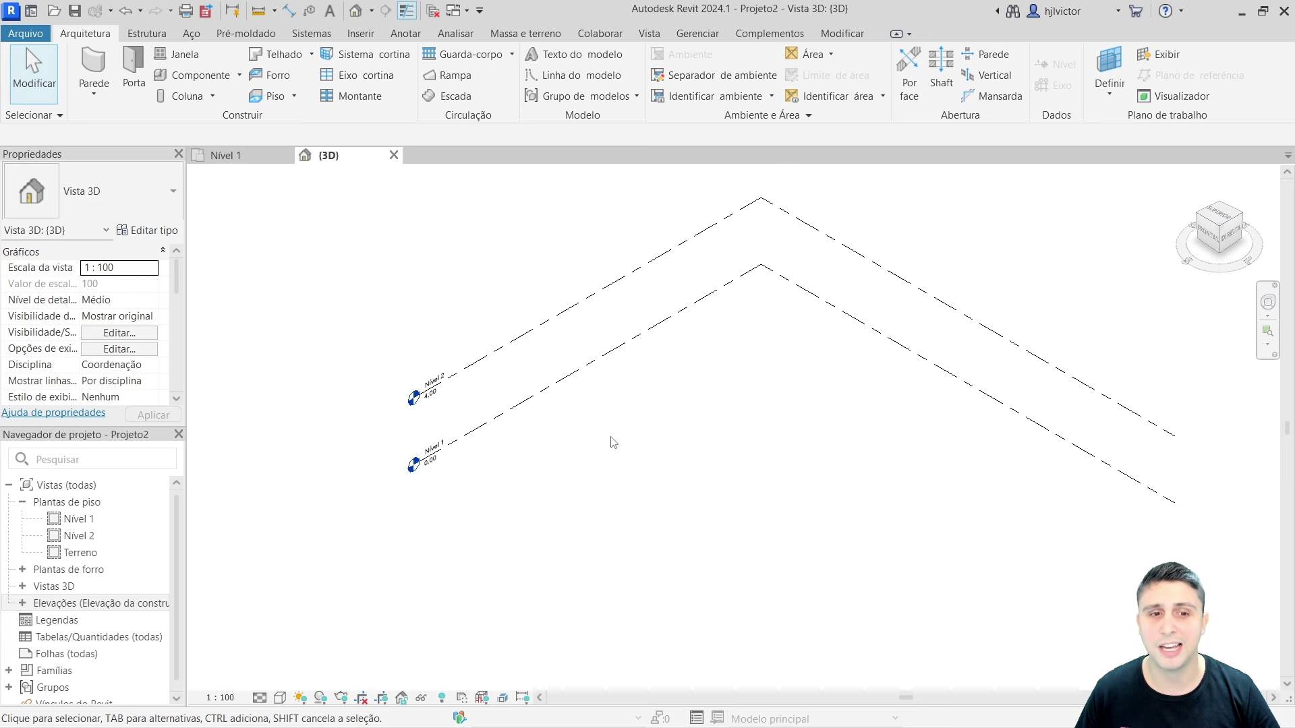
{"action": "scroll", "coordinate": [533, 479], "scroll_direction": "up", "scroll_amount": 1}
{"action": "scroll", "coordinate": [485, 472], "scroll_direction": "up", "scroll_amount": 2}
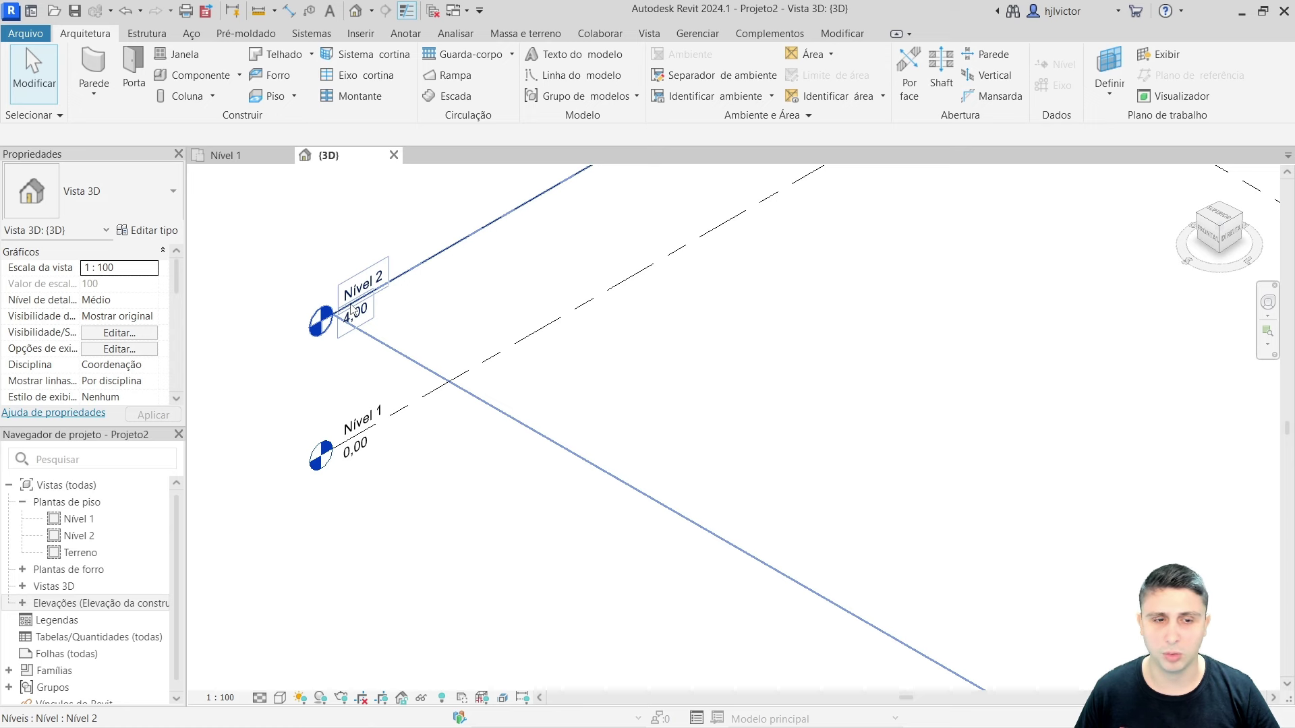
{"action": "scroll", "coordinate": [300, 453], "scroll_direction": "down", "scroll_amount": 2}
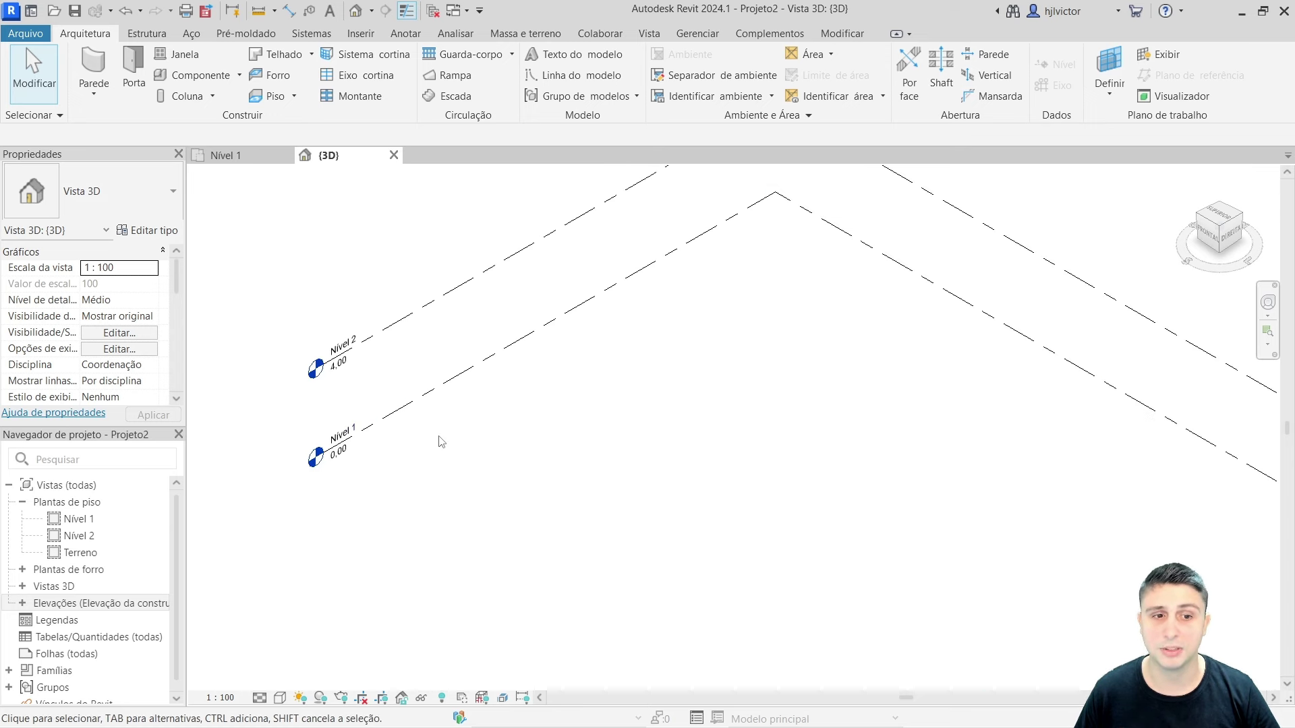
{"action": "scroll", "coordinate": [530, 486], "scroll_direction": "down", "scroll_amount": 2}
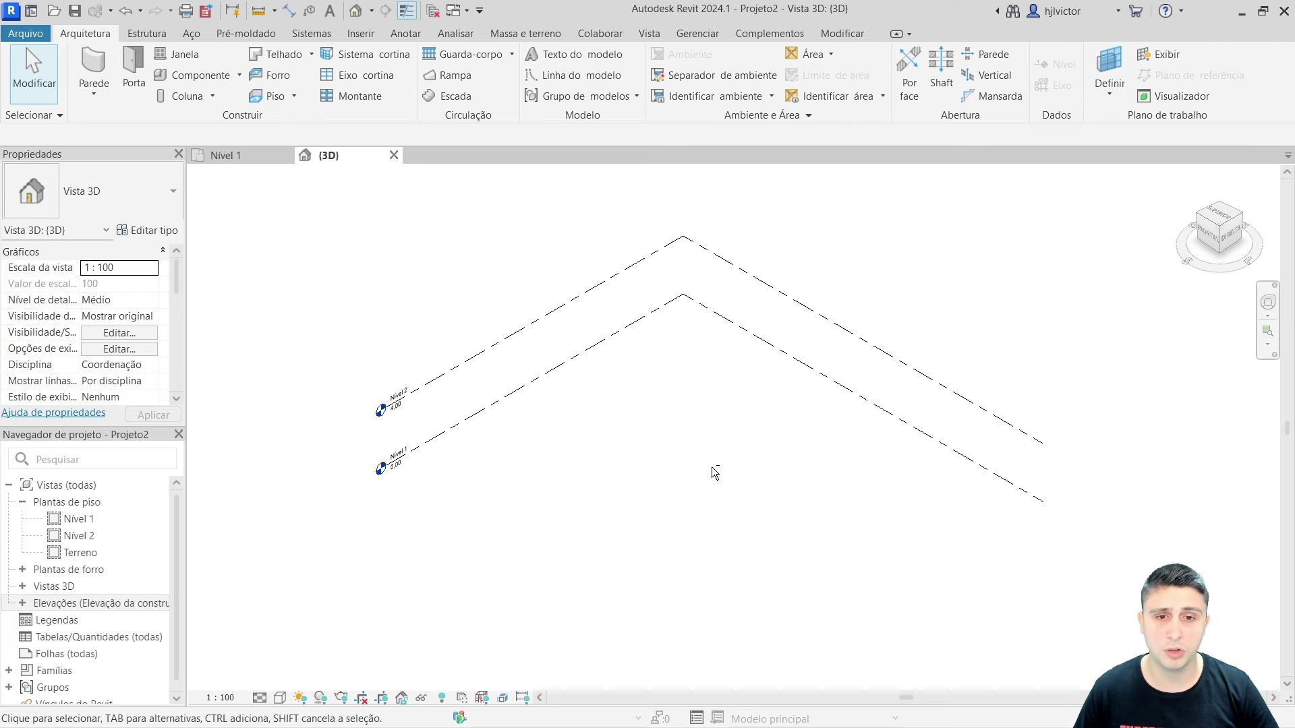
{"action": "mouse_move", "coordinate": [726, 487]}
{"action": "middle_mouse_down", "text": "shift"}
{"action": "mouse_move", "coordinate": [720, 322]}
{"action": "mouse_move", "coordinate": [861, 317]}
{"action": "mouse_move", "coordinate": [832, 335]}
{"action": "mouse_move", "coordinate": [568, 381]}
{"action": "mouse_move", "coordinate": [560, 347]}
{"action": "mouse_move", "coordinate": [659, 338]}
{"action": "mouse_move", "coordinate": [626, 393]}
{"action": "mouse_move", "coordinate": [604, 396]}
{"action": "mouse_move", "coordinate": [619, 413]}
{"action": "middle_mouse_up", "text": "shift"}
- Expand Elevações in the Project Browser and open the Leste elevation view
{"action": "scroll", "coordinate": [485, 434], "scroll_direction": "up", "scroll_amount": 1}
{"action": "scroll", "coordinate": [350, 292], "scroll_direction": "up", "scroll_amount": 1}
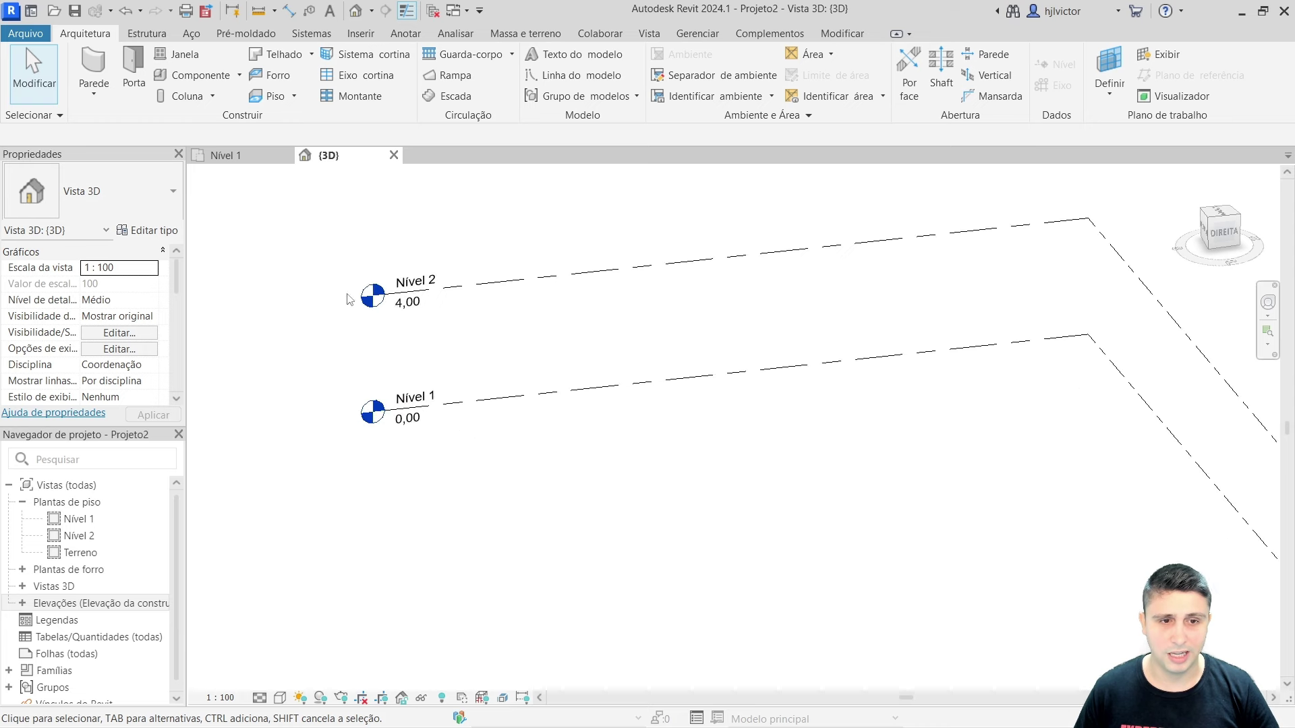
{"action": "scroll", "coordinate": [361, 298], "scroll_direction": "down", "scroll_amount": 1}
{"action": "scroll", "coordinate": [368, 282], "scroll_direction": "up", "scroll_amount": 2}
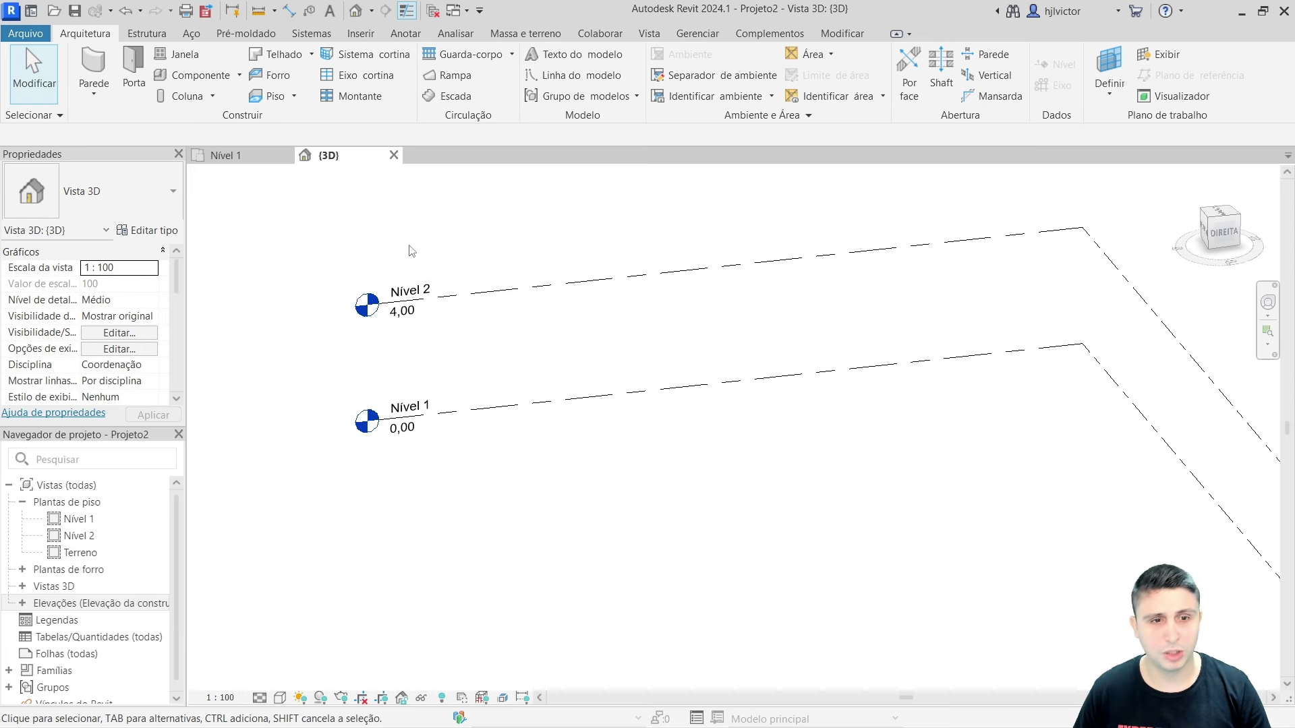
{"action": "scroll", "coordinate": [418, 249], "scroll_direction": "up", "scroll_amount": 1}
{"action": "scroll", "coordinate": [432, 398], "scroll_direction": "down", "scroll_amount": 3}
{"action": "scroll", "coordinate": [459, 340], "scroll_direction": "up", "scroll_amount": 3}
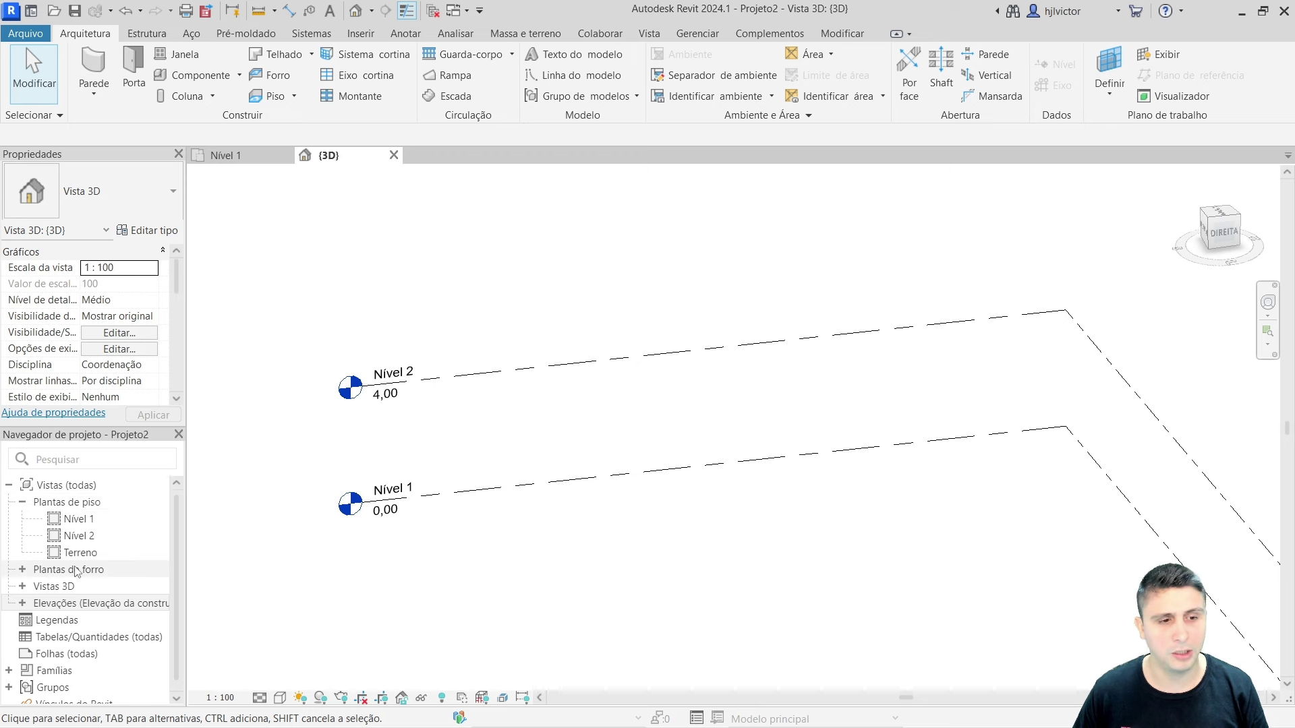
{"action": "left_click", "coordinate": [22, 604]}
{"action": "scroll", "coordinate": [67, 590], "scroll_direction": "down", "scroll_amount": 2}
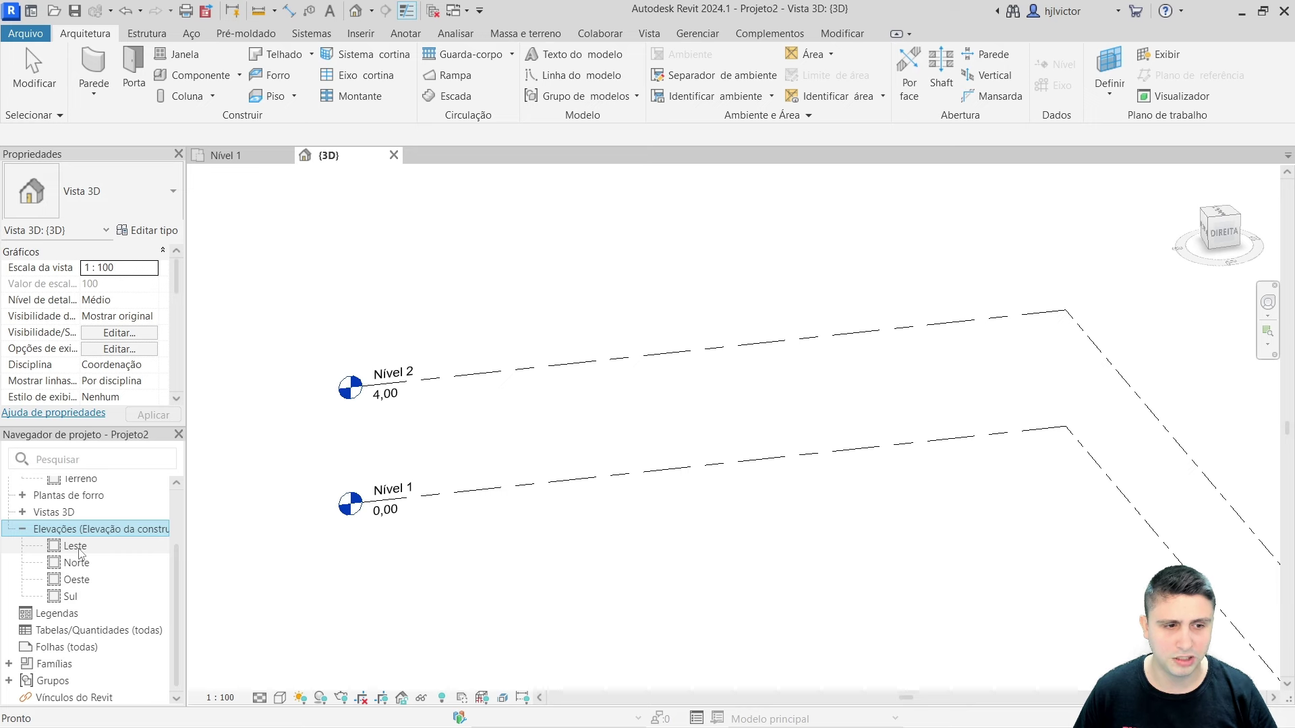
{"action": "double_click", "coordinate": [75, 546]}
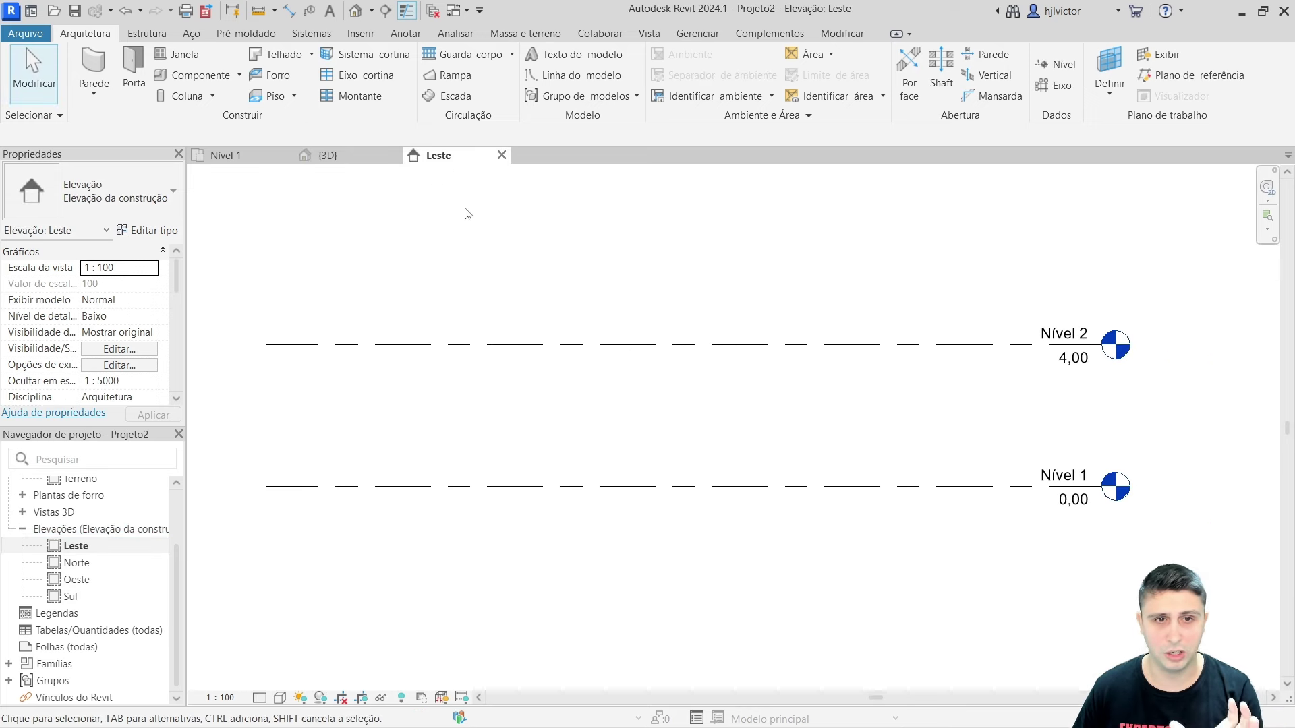
{"action": "left_click", "coordinate": [347, 161]}
{"action": "left_click", "coordinate": [249, 152]}
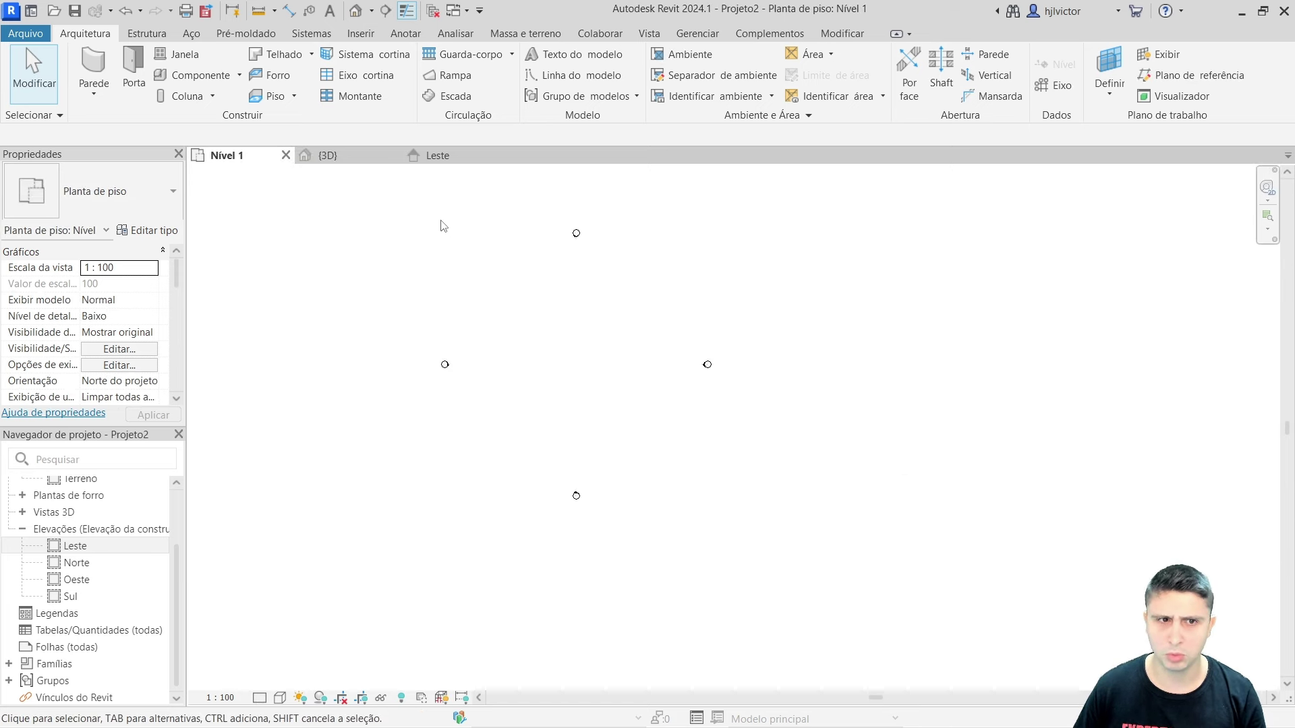
{"action": "left_click", "coordinate": [442, 157]}
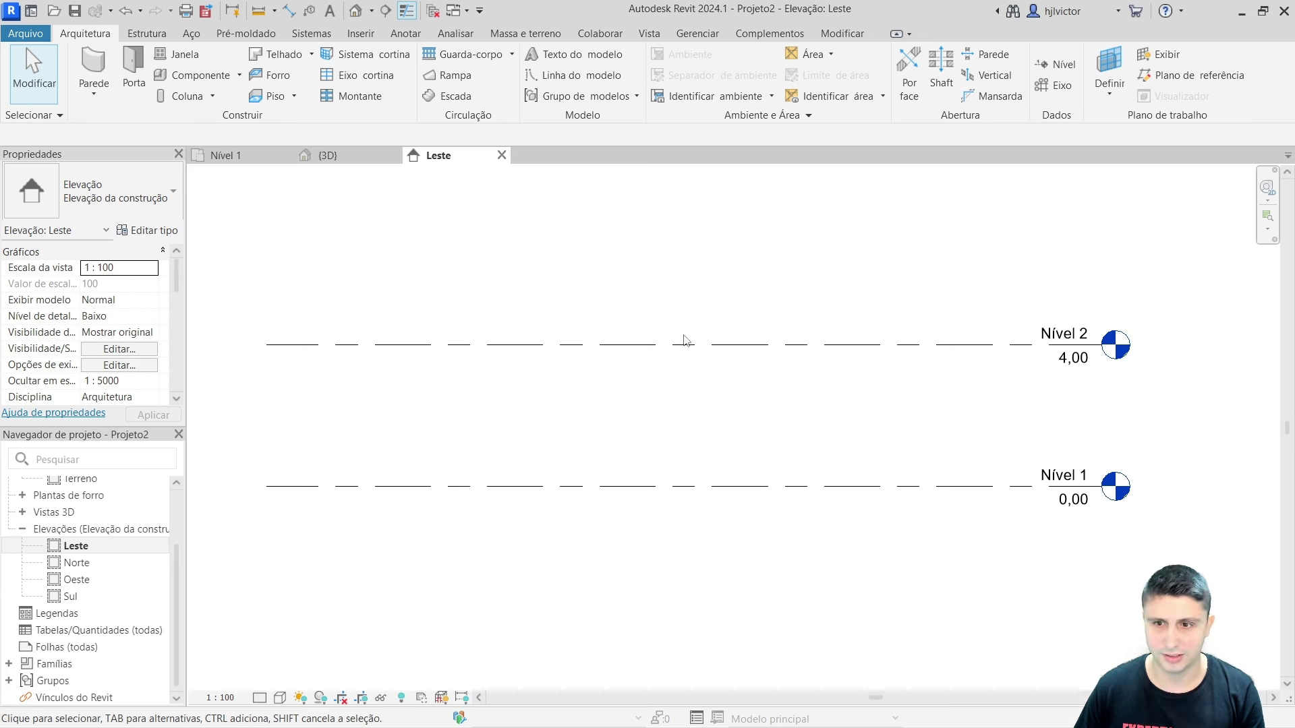
{"action": "scroll", "coordinate": [684, 339], "scroll_direction": "down", "scroll_amount": 1}
{"action": "scroll", "coordinate": [810, 320], "scroll_direction": "up", "scroll_amount": 1}
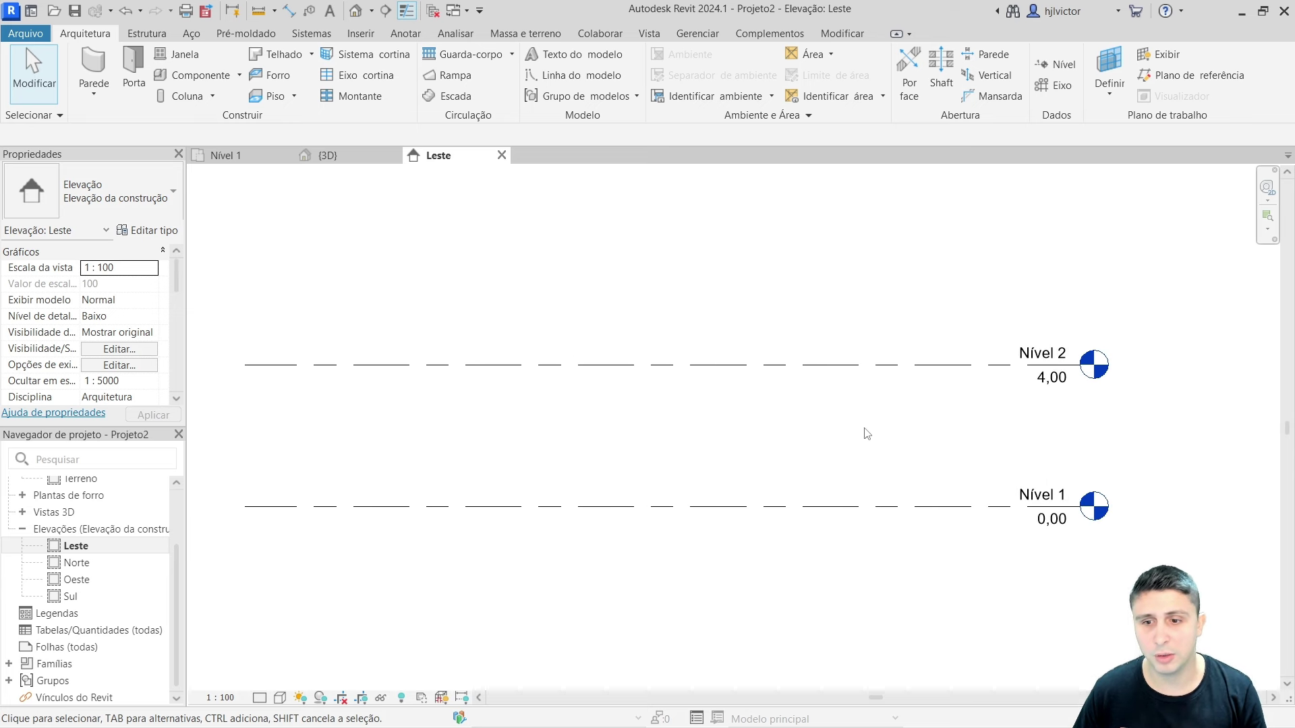
- Draw a new level line above Nível 2 in Leste, creating Nível 3 at 6,47
{"action": "left_click", "coordinate": [1054, 64]}
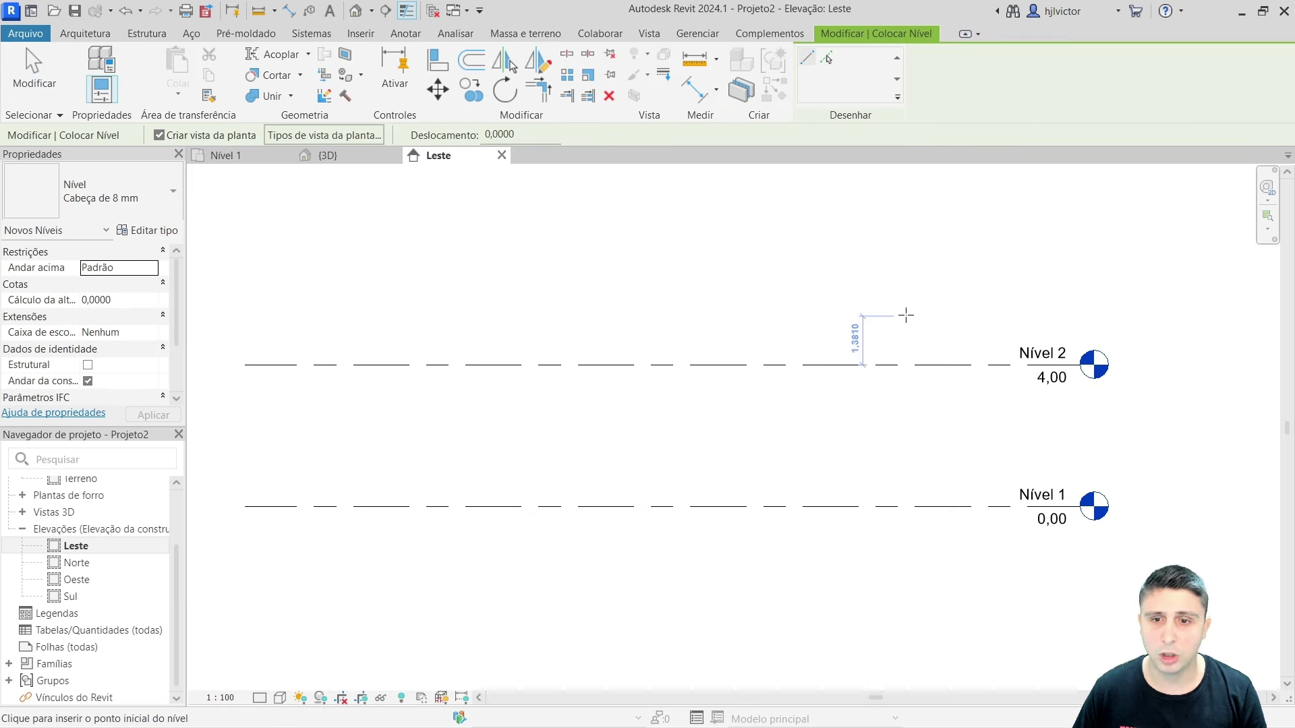
{"action": "left_click", "coordinate": [877, 277]}
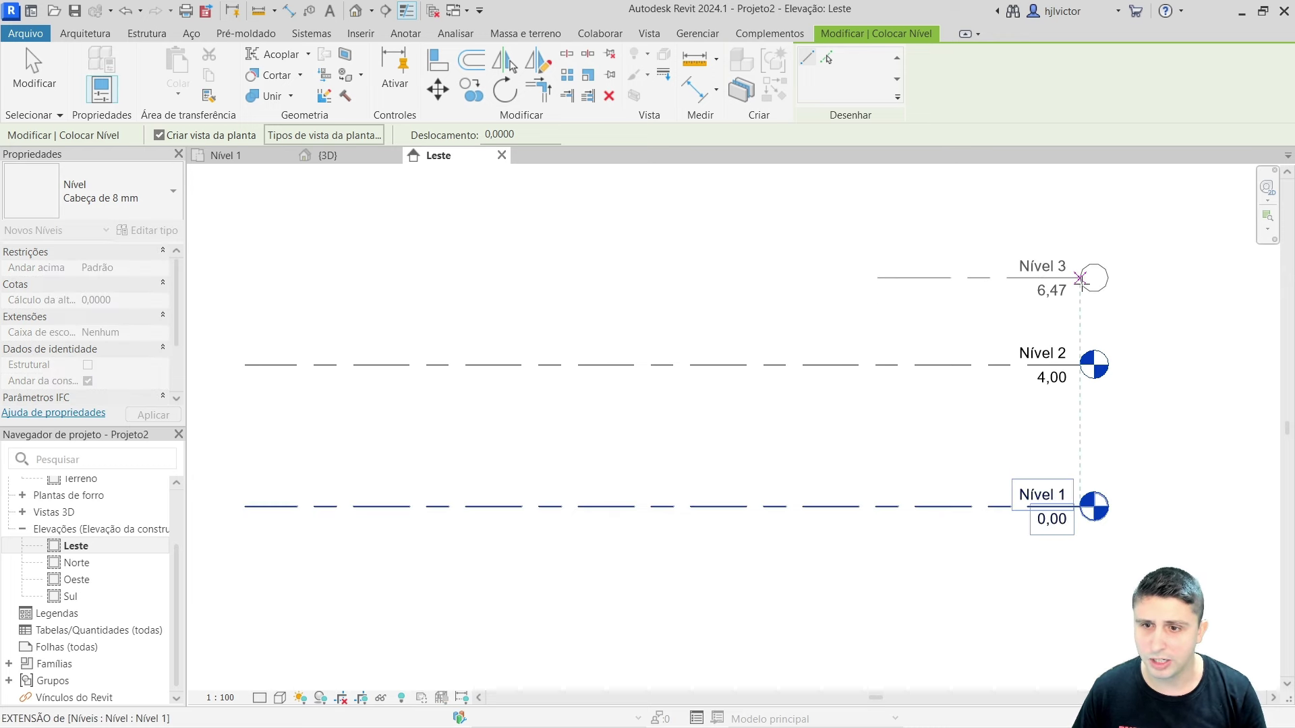
{"action": "left_click", "coordinate": [1080, 278]}
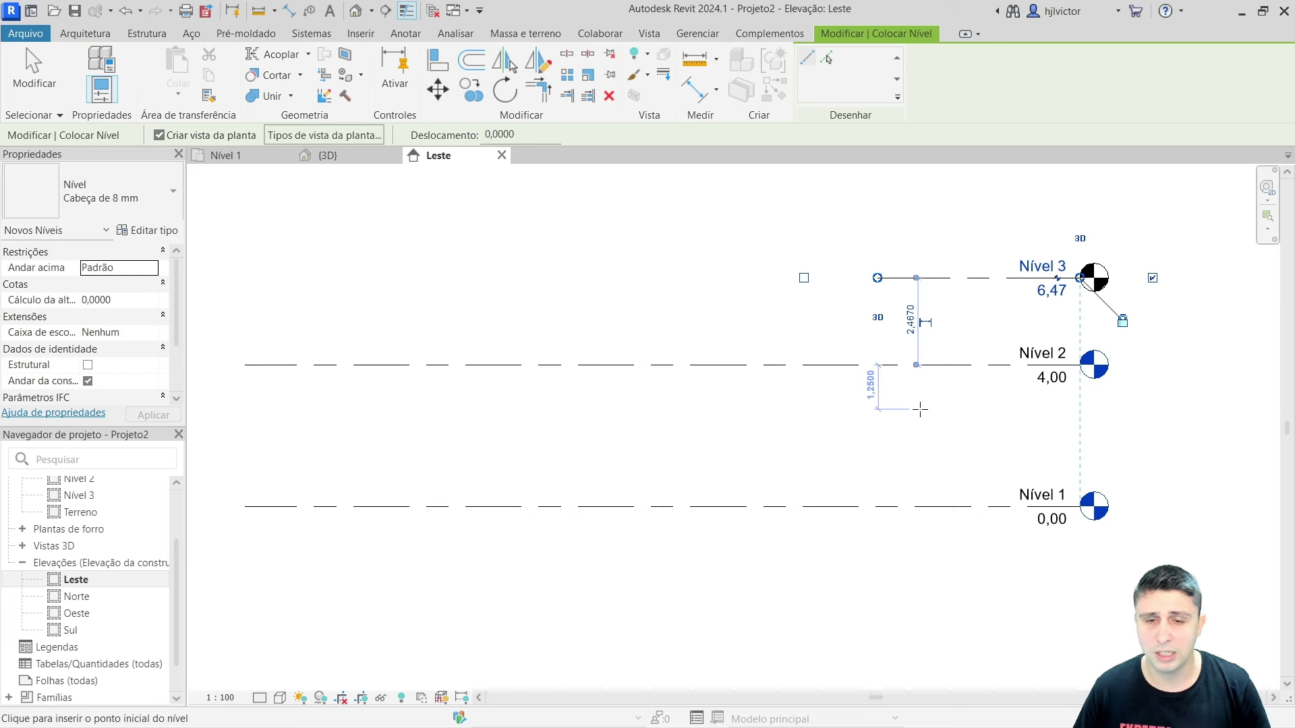
{"action": "key", "text": "Escape"}
{"action": "key", "text": "Escape"}
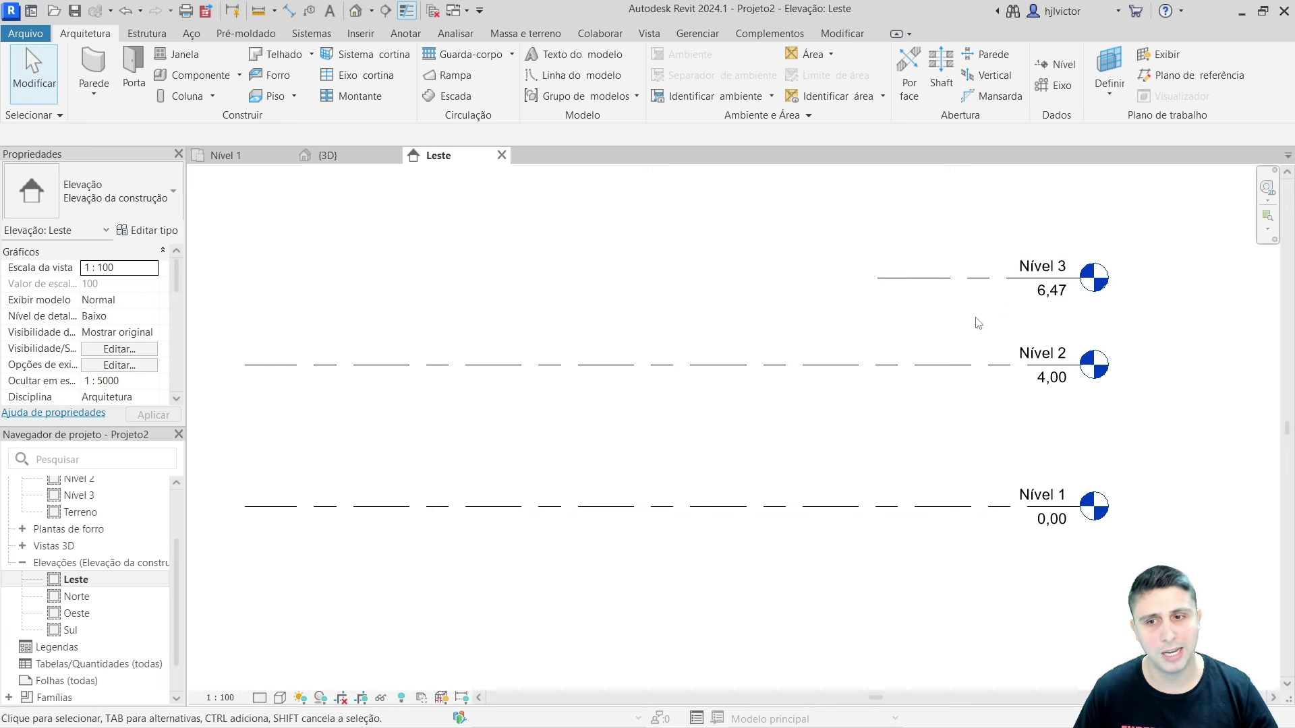
{"action": "scroll", "coordinate": [974, 323], "scroll_direction": "down", "scroll_amount": 3}
- Extend Nível 3 left to match the other levels and adjust its level head visibility
{"action": "scroll", "coordinate": [952, 318], "scroll_direction": "up", "scroll_amount": 1}
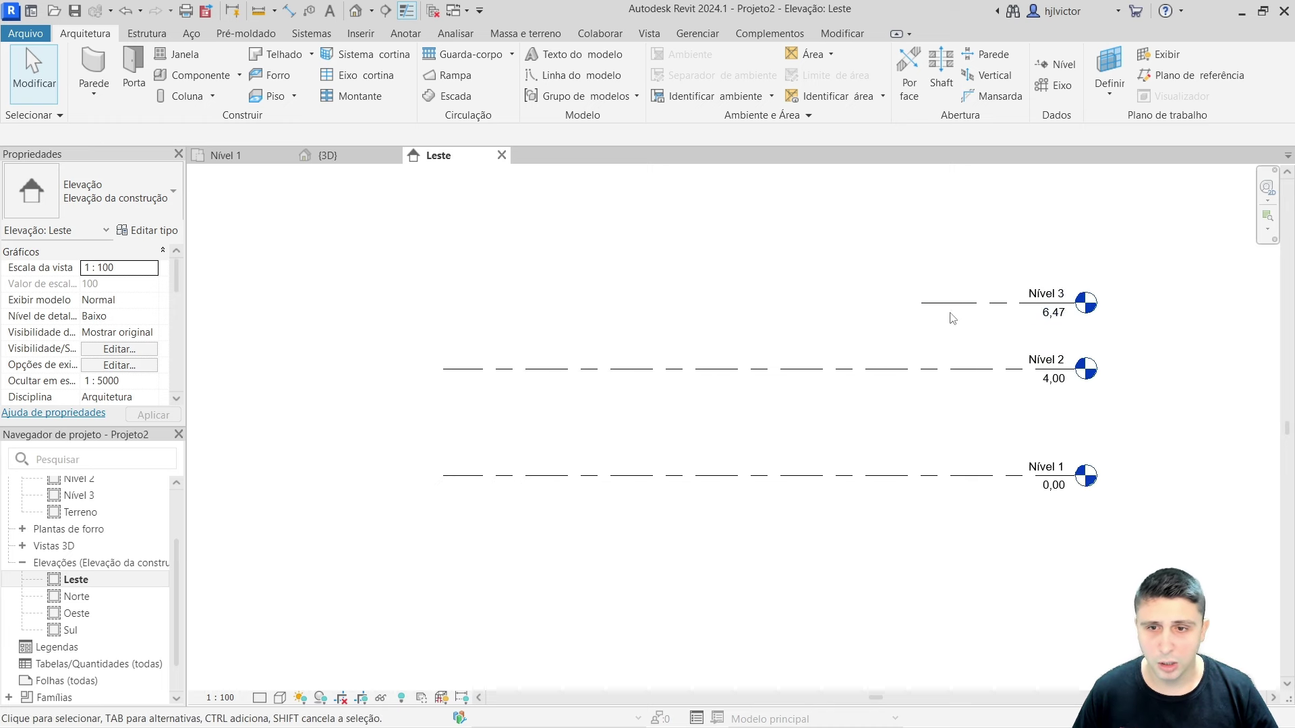
{"action": "left_click", "coordinate": [950, 304]}
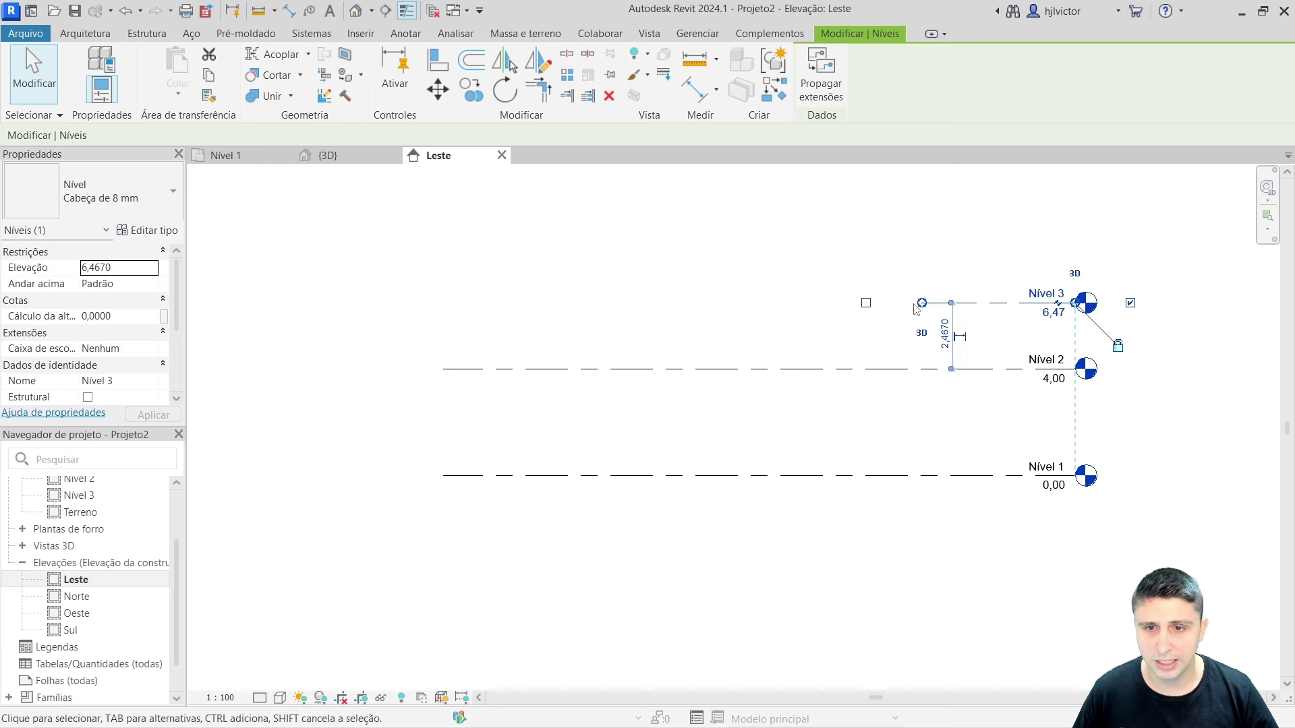
{"action": "left_click_drag", "start_coordinate": [922, 303], "coordinate": [443, 303]}
{"action": "left_click", "coordinate": [1131, 303]}
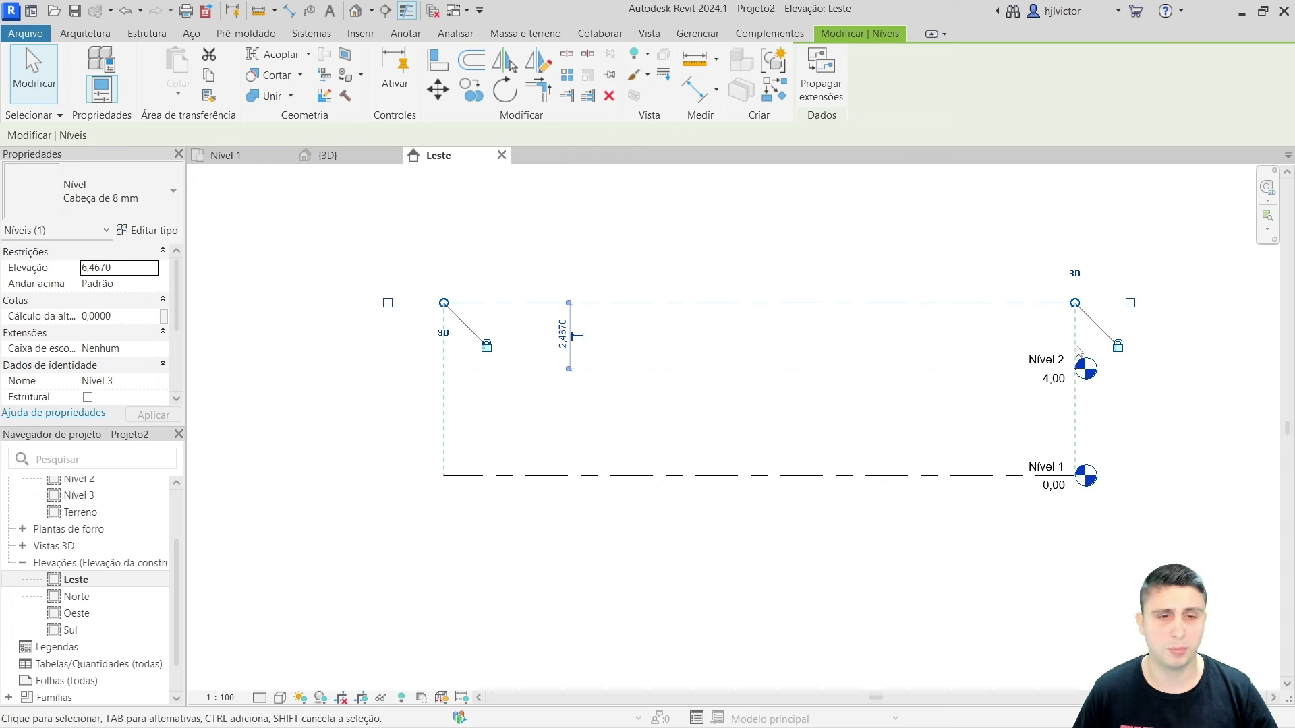
{"action": "left_click", "coordinate": [382, 309]}
{"action": "left_click", "coordinate": [439, 308]}
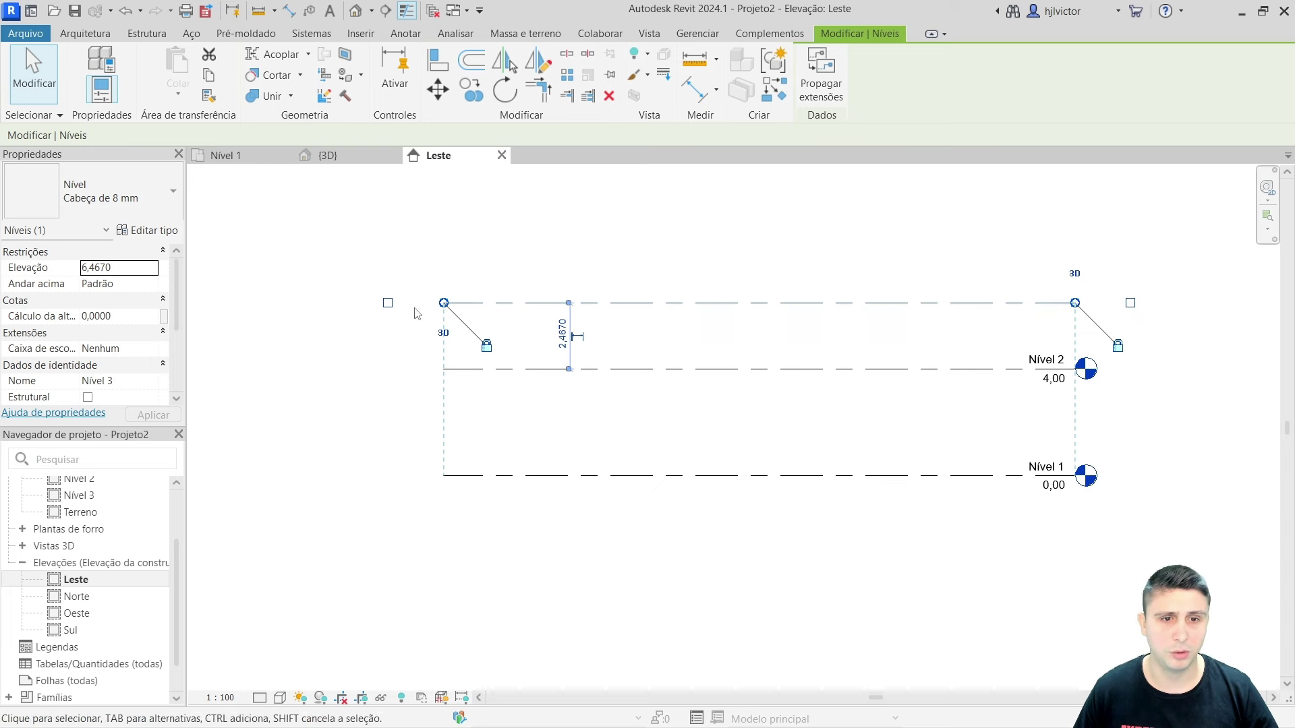
{"action": "left_click", "coordinate": [387, 303]}
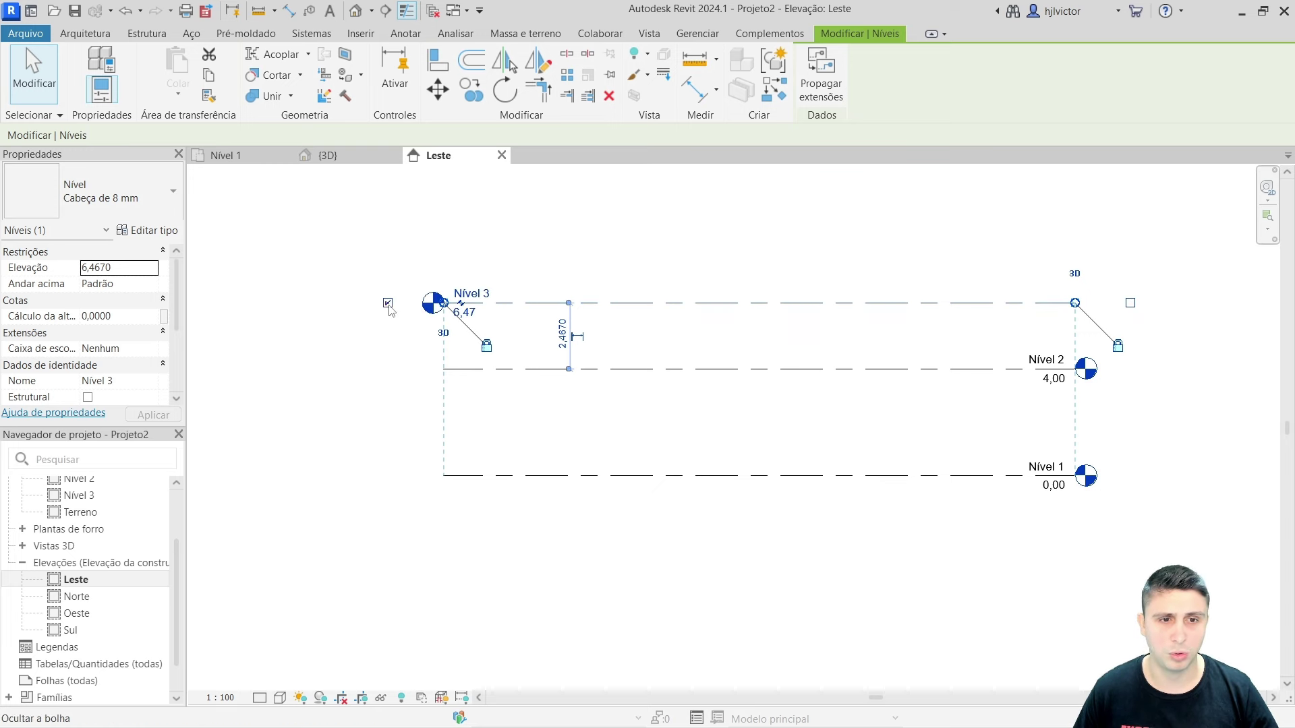
{"action": "left_click", "coordinate": [1130, 302]}
{"action": "left_click", "coordinate": [387, 303]}
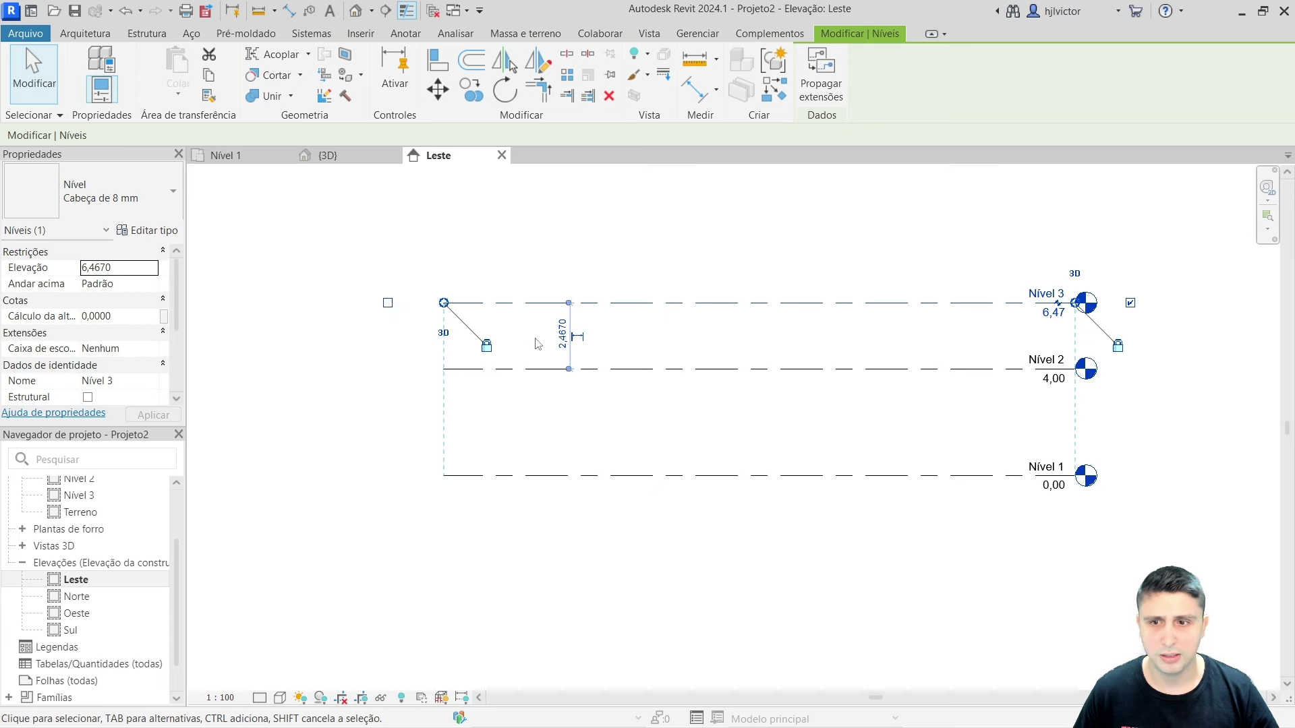
{"action": "middle_click_drag", "start_coordinate": [814, 342], "coordinate": [723, 341]}
{"action": "scroll", "coordinate": [887, 325], "scroll_direction": "up", "scroll_amount": 1}
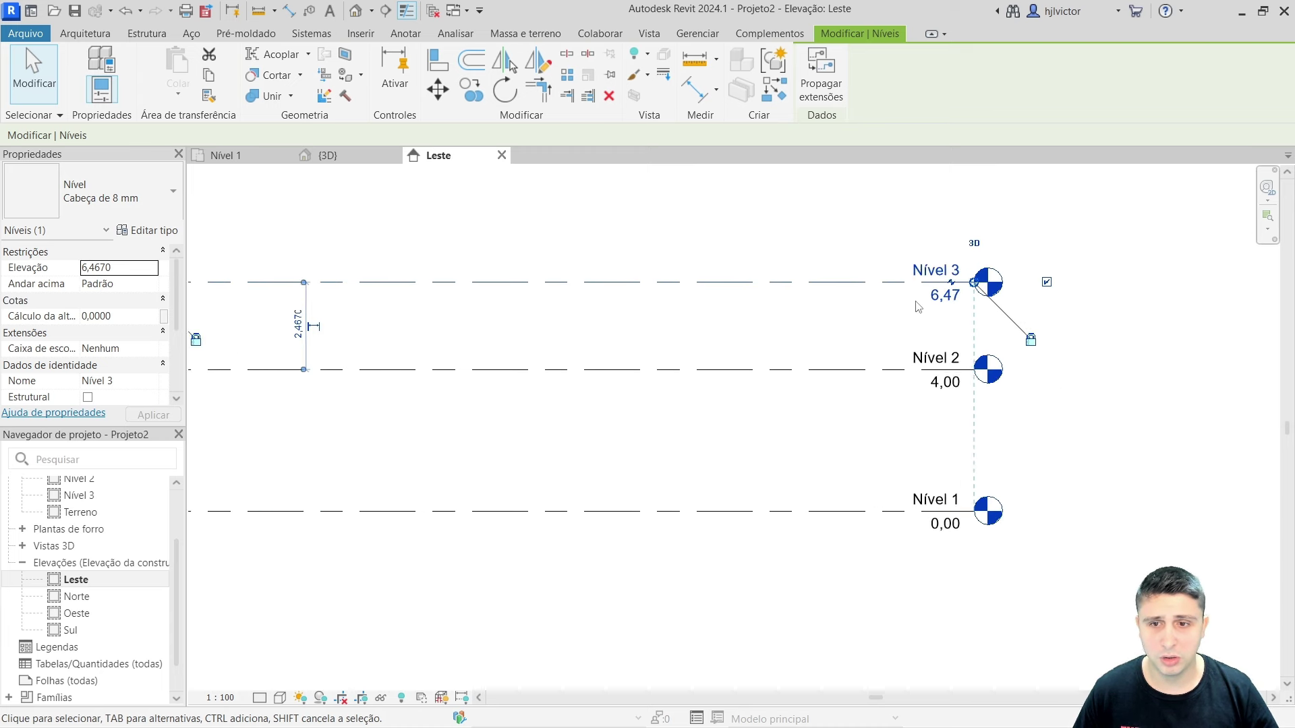
{"action": "scroll", "coordinate": [920, 301], "scroll_direction": "up", "scroll_amount": 1}
- Set Nível 3's elevation to 6 and Nível 2's elevation to 3
{"action": "left_click", "coordinate": [942, 300]}
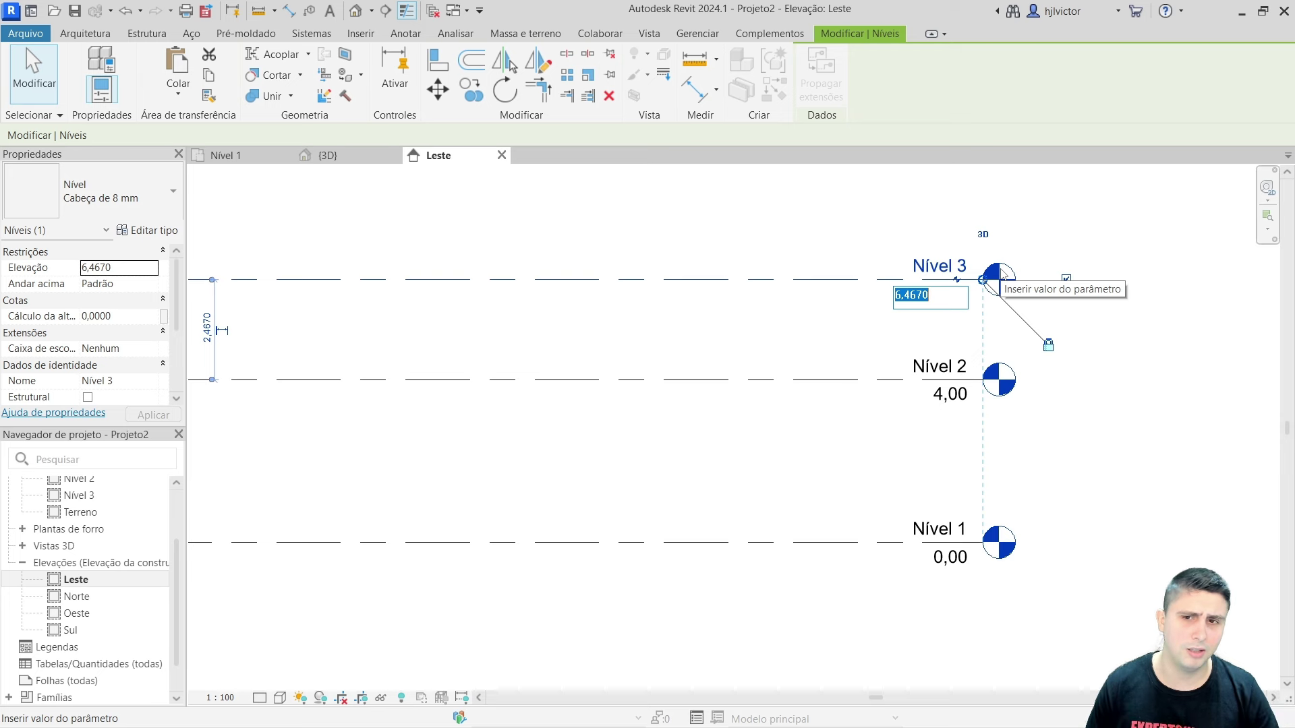
{"action": "type", "text": "6"}
{"action": "key", "text": "Return"}
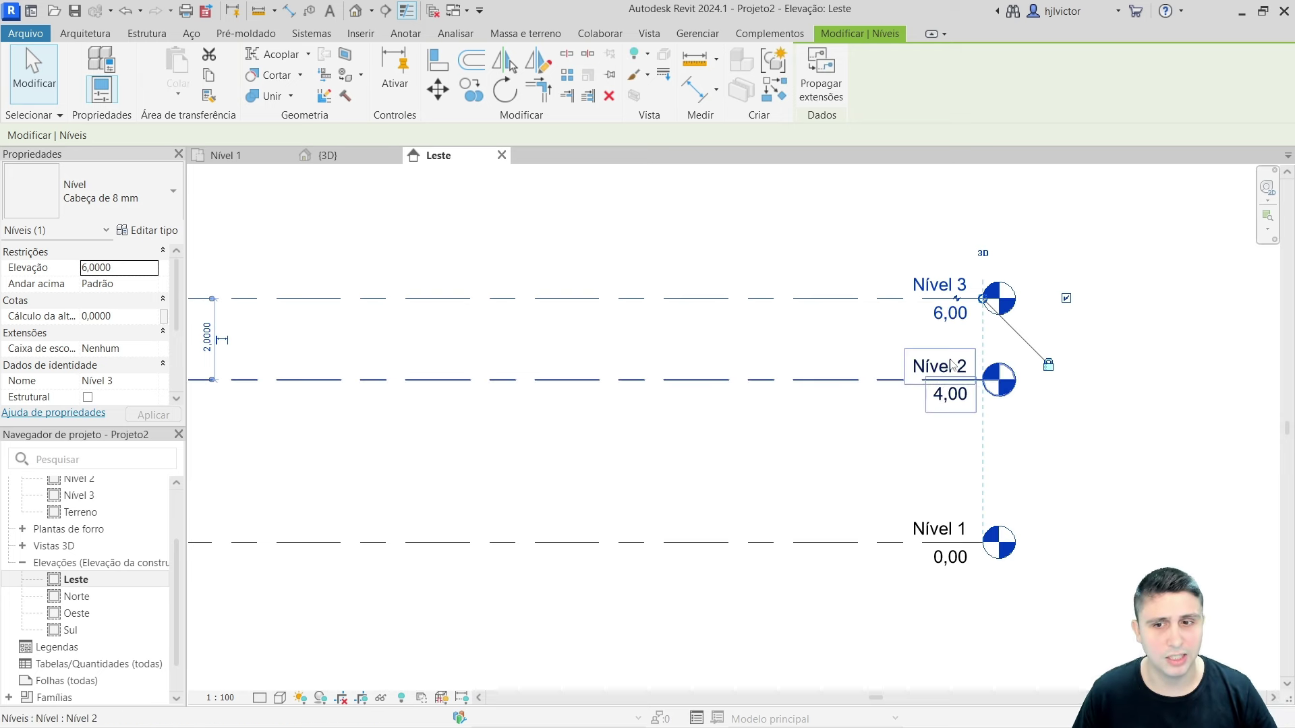
{"action": "left_click", "coordinate": [944, 404]}
{"action": "left_click", "coordinate": [951, 404]}
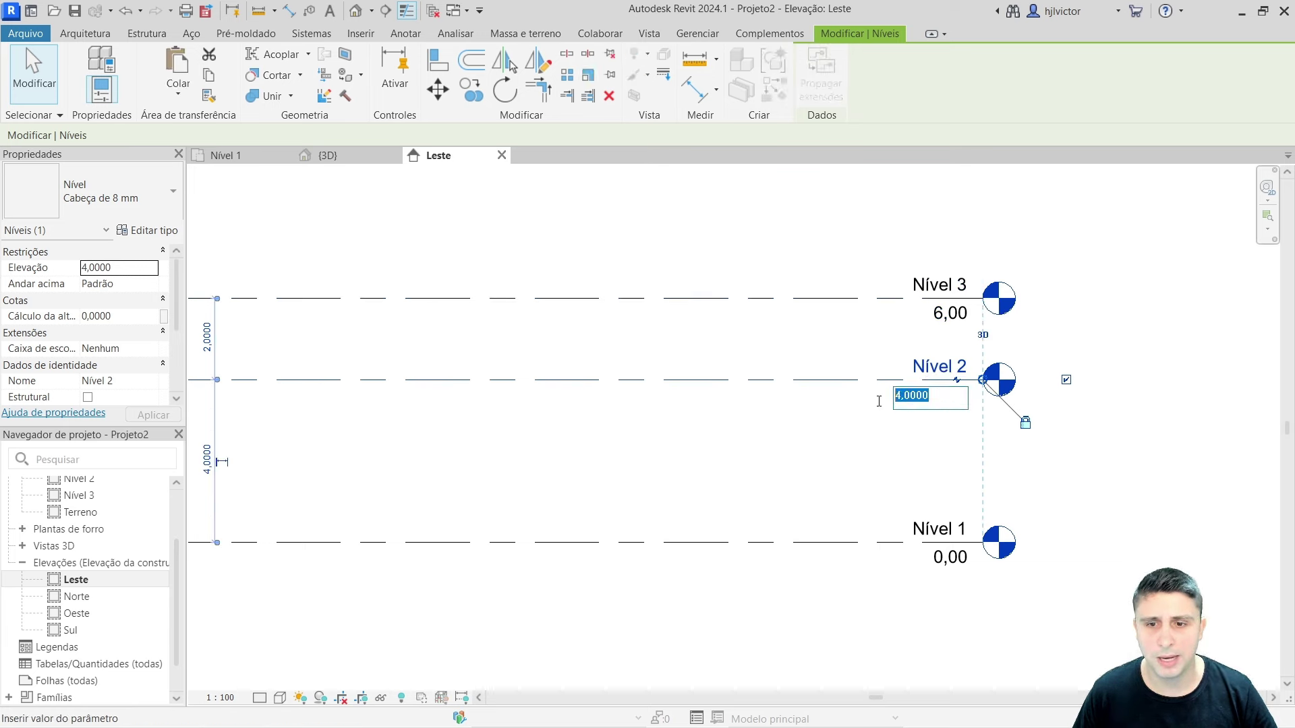
{"action": "type", "text": "3"}
{"action": "key", "text": "Return"}
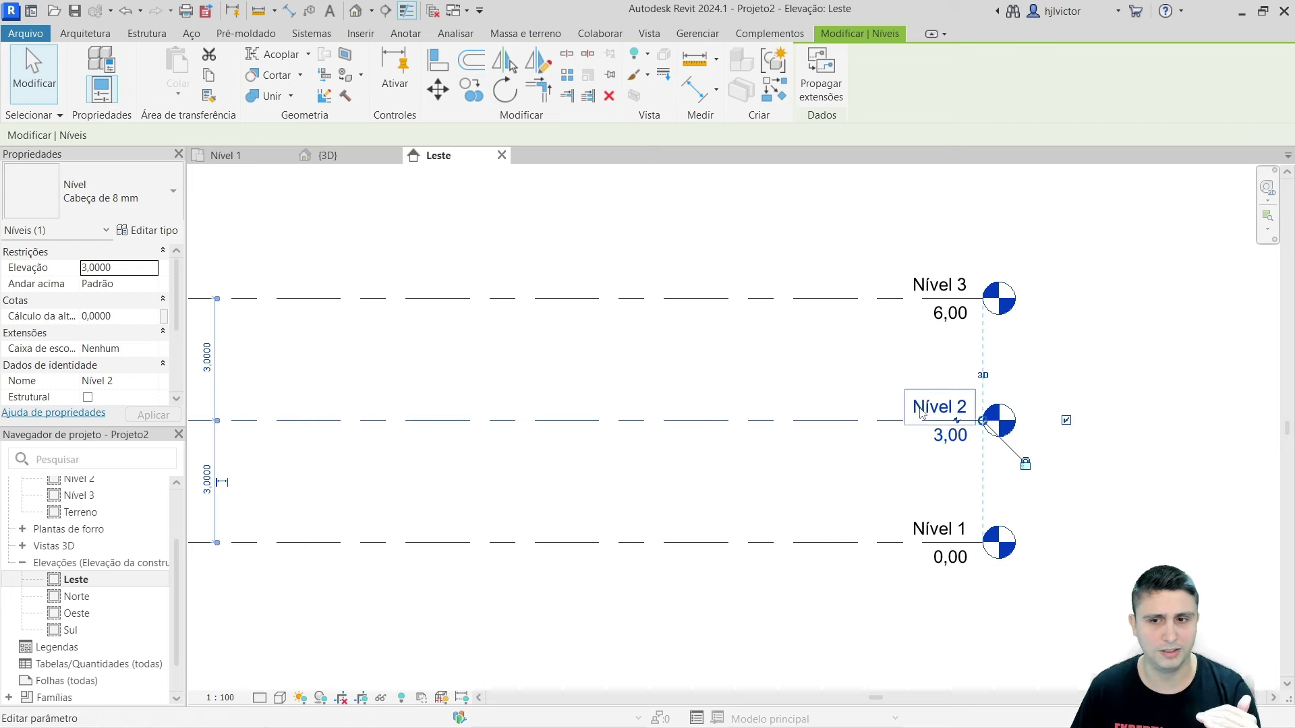
- Deselect Nível 2 and check the three levels (0,00, 3,00, 6,00) in the 3D view
{"action": "left_click", "coordinate": [1160, 373]}
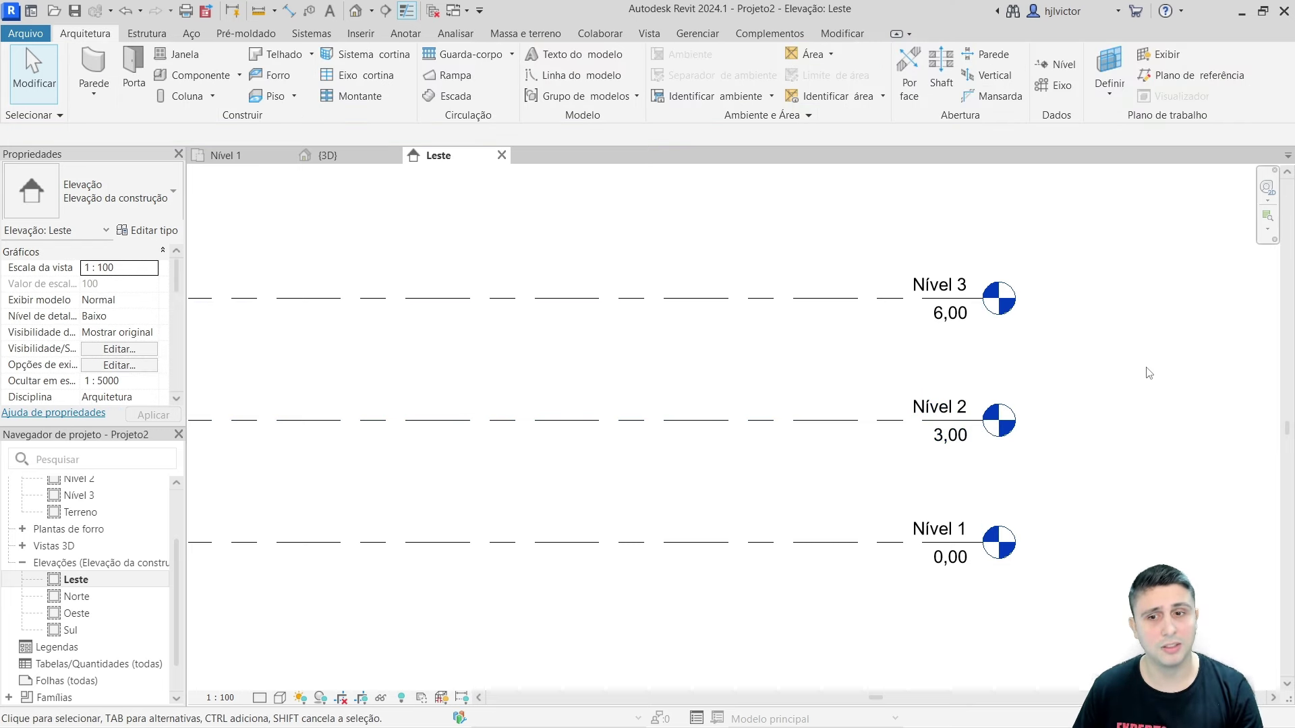
{"action": "scroll", "coordinate": [1146, 371], "scroll_direction": "down", "scroll_amount": 1}
{"action": "scroll", "coordinate": [1117, 407], "scroll_direction": "down", "scroll_amount": 2}
{"action": "scroll", "coordinate": [1086, 411], "scroll_direction": "up", "scroll_amount": 1}
{"action": "scroll", "coordinate": [1103, 395], "scroll_direction": "up", "scroll_amount": 2}
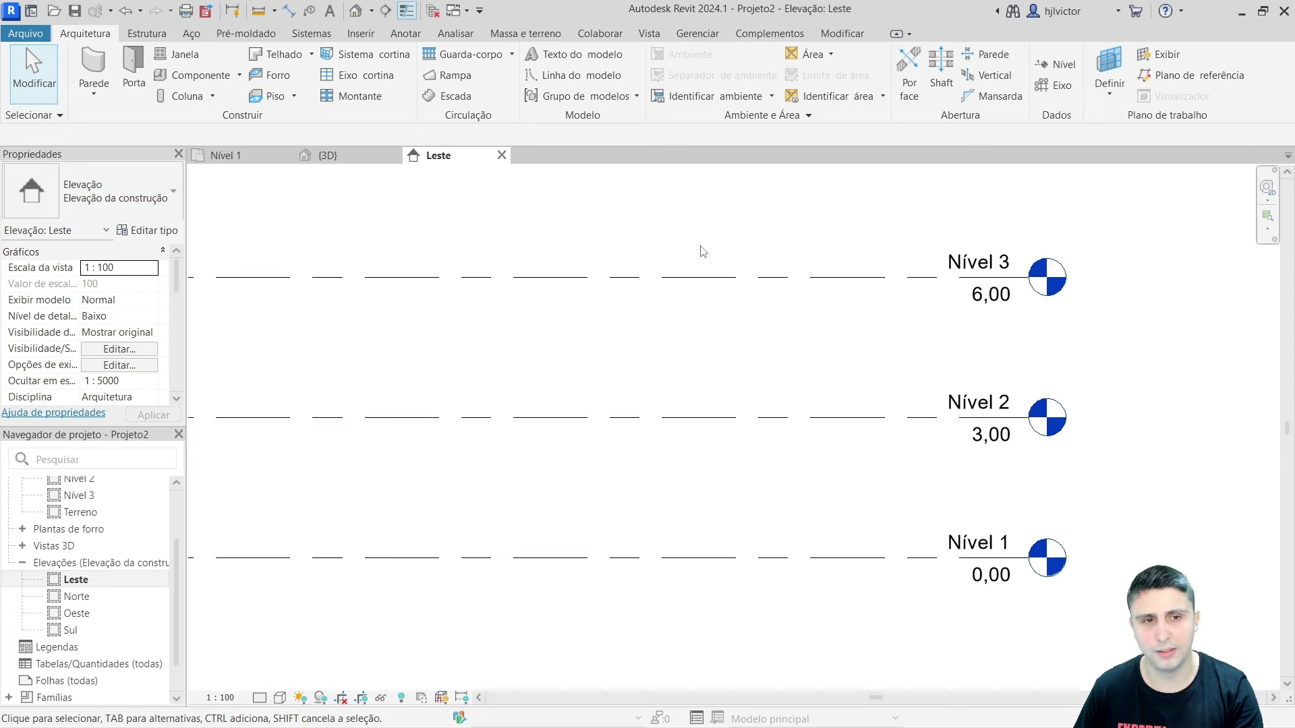
{"action": "left_click", "coordinate": [348, 156]}
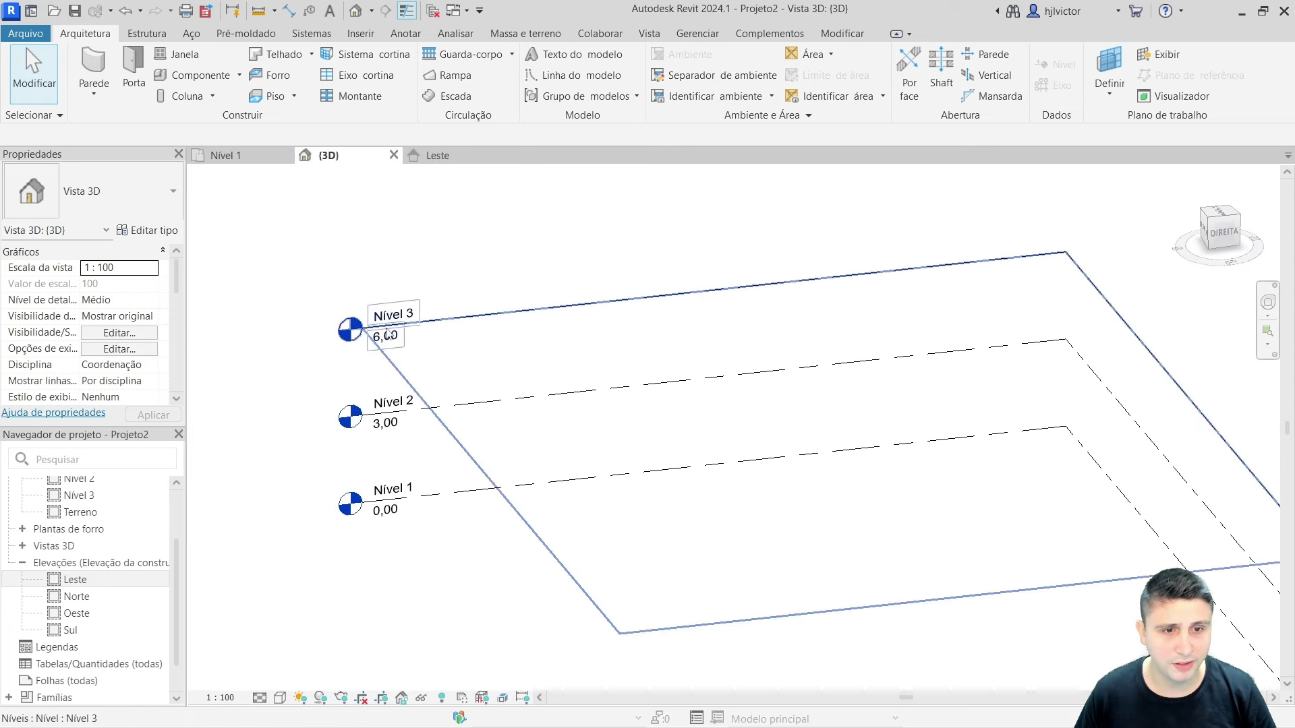
{"action": "scroll", "coordinate": [554, 430], "scroll_direction": "down", "scroll_amount": 1}
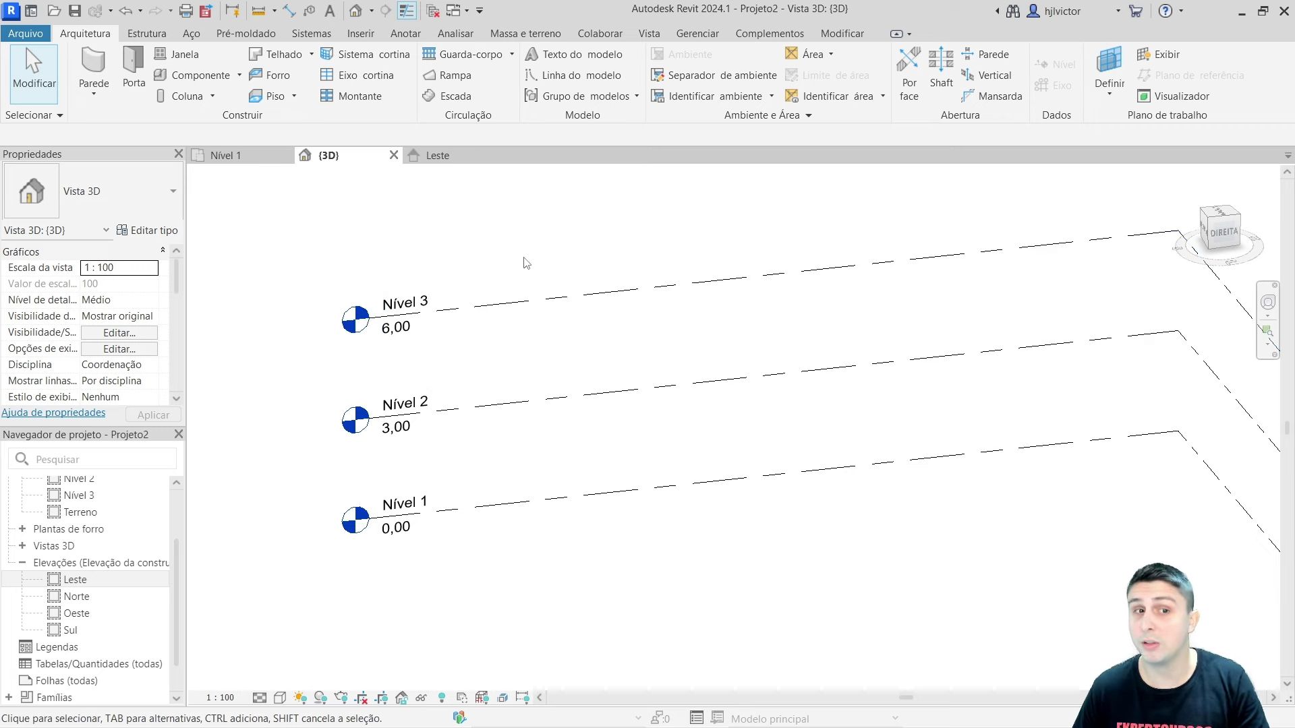
- Cycle through the Nível 1, 3D and Leste views, ending on the Nível 1 floor plan
{"action": "left_click", "coordinate": [245, 157]}
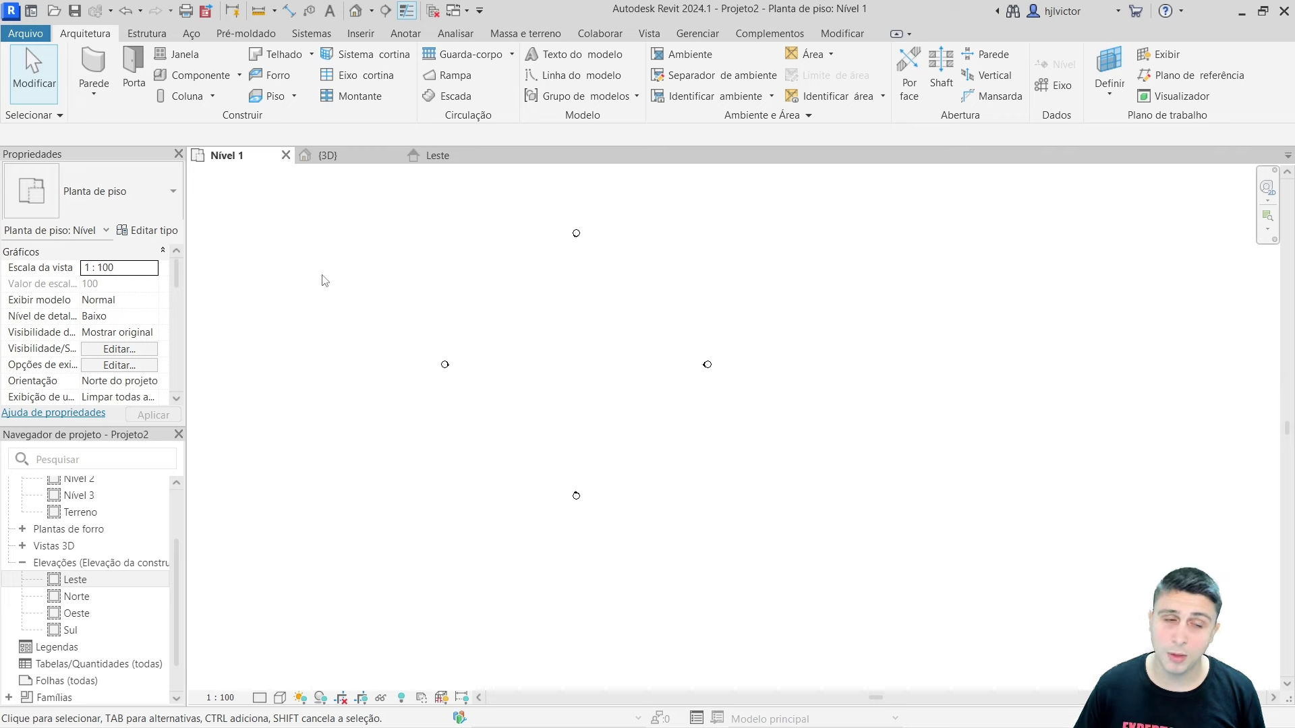
{"action": "scroll", "coordinate": [139, 530], "scroll_direction": "up", "scroll_amount": 2}
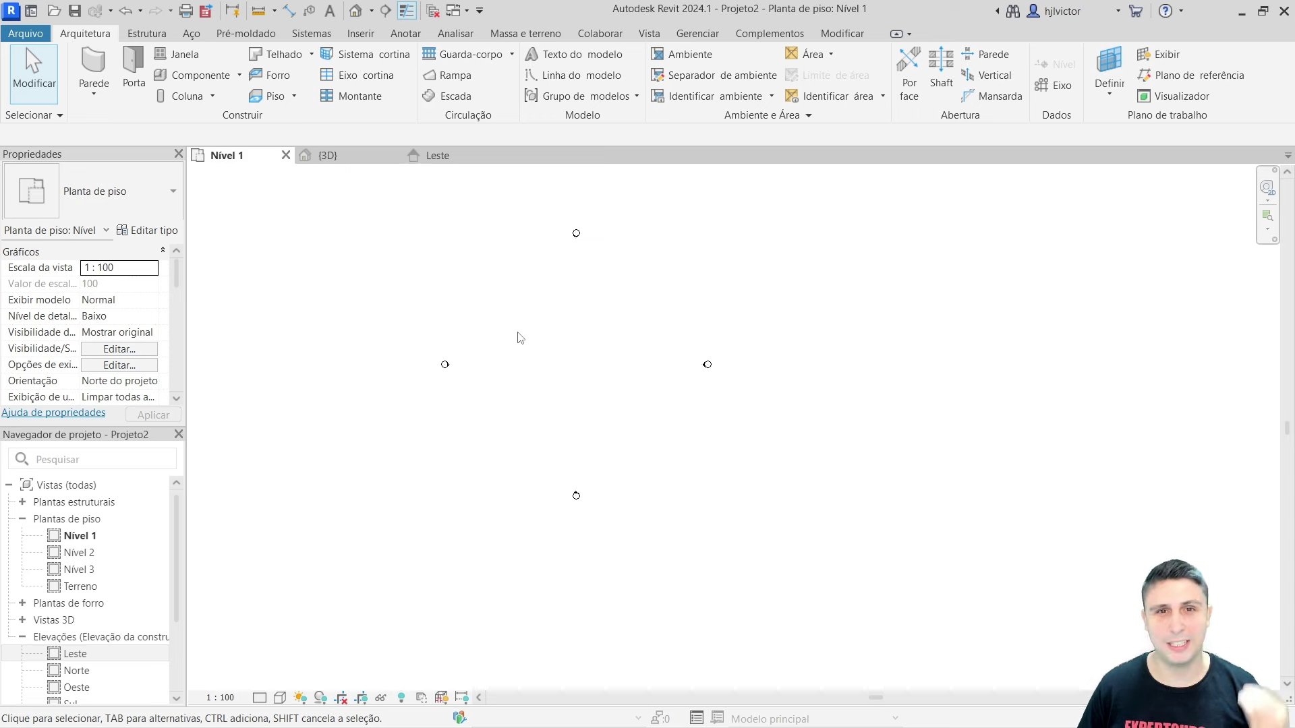
{"action": "scroll", "coordinate": [523, 292], "scroll_direction": "up", "scroll_amount": 1}
{"action": "scroll", "coordinate": [554, 271], "scroll_direction": "up", "scroll_amount": 1}
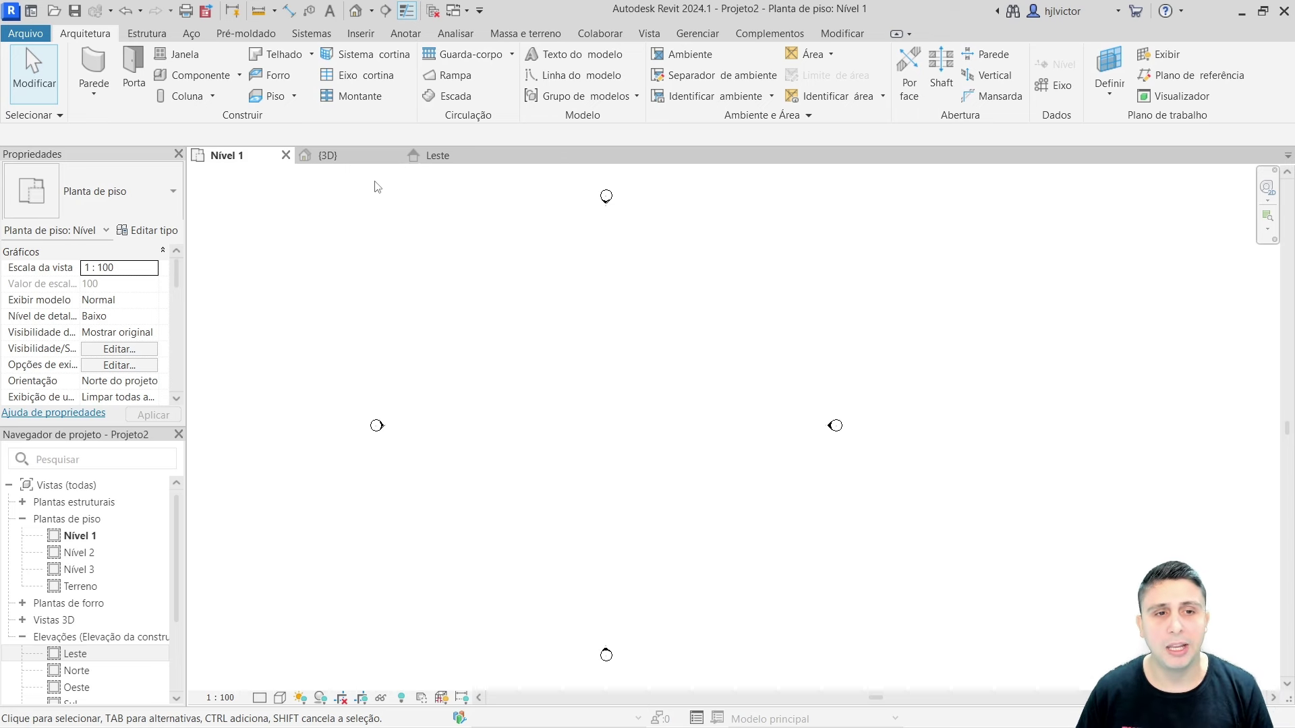
{"action": "left_click", "coordinate": [328, 155]}
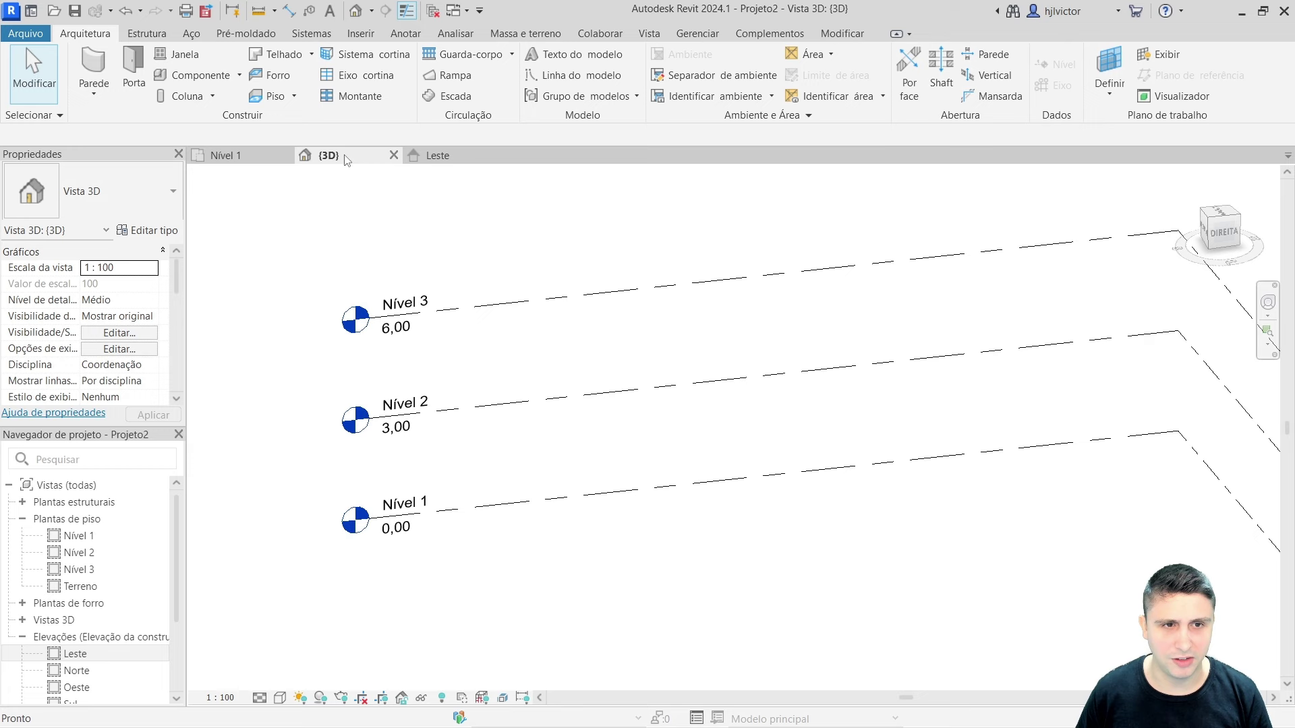
{"action": "left_click", "coordinate": [442, 155]}
{"action": "scroll", "coordinate": [822, 290], "scroll_direction": "down", "scroll_amount": 2}
{"action": "scroll", "coordinate": [837, 331], "scroll_direction": "down", "scroll_amount": 1}
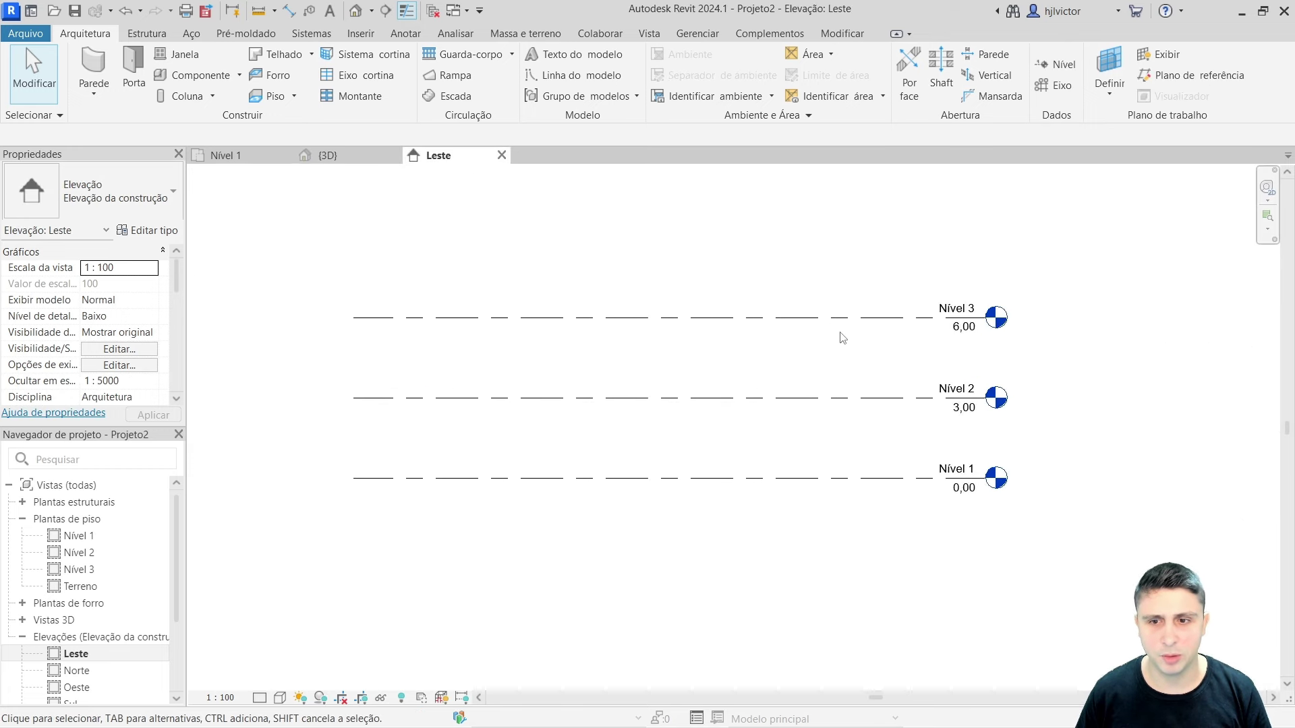
{"action": "scroll", "coordinate": [818, 310], "scroll_direction": "up", "scroll_amount": 1}
{"action": "left_click", "coordinate": [224, 156]}
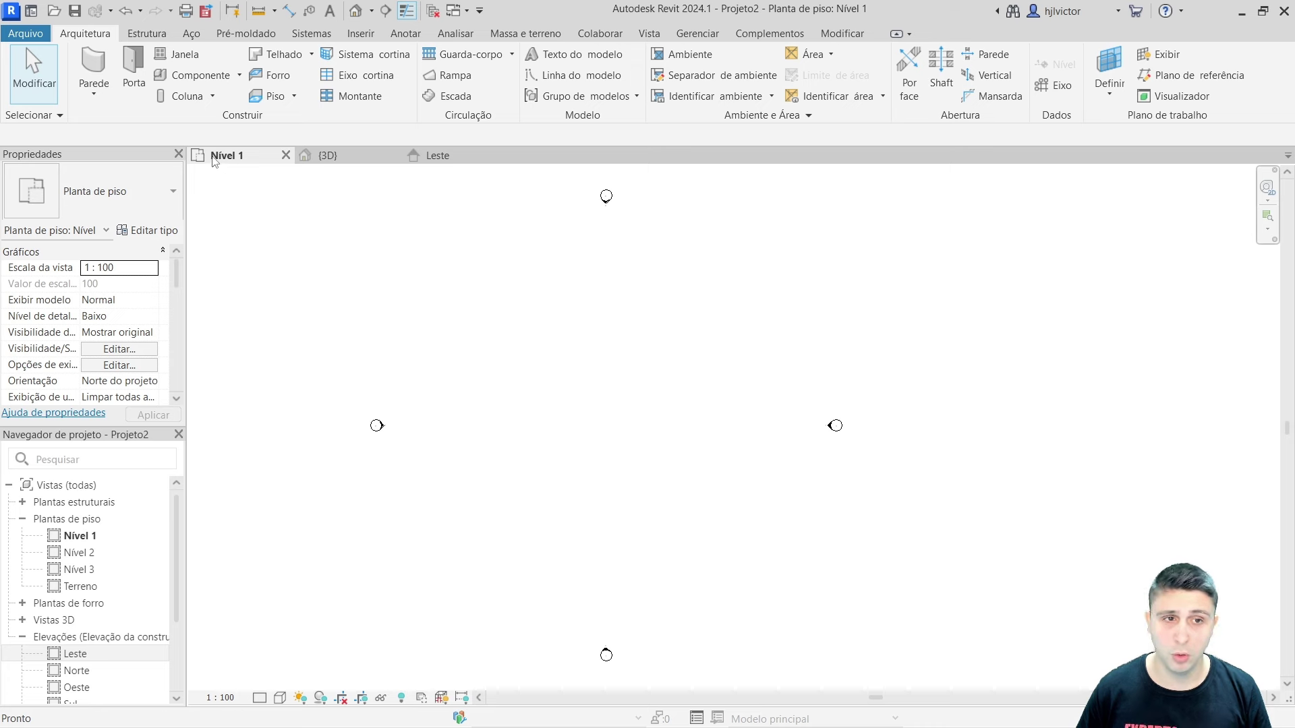
{"action": "left_click", "coordinate": [285, 156]}
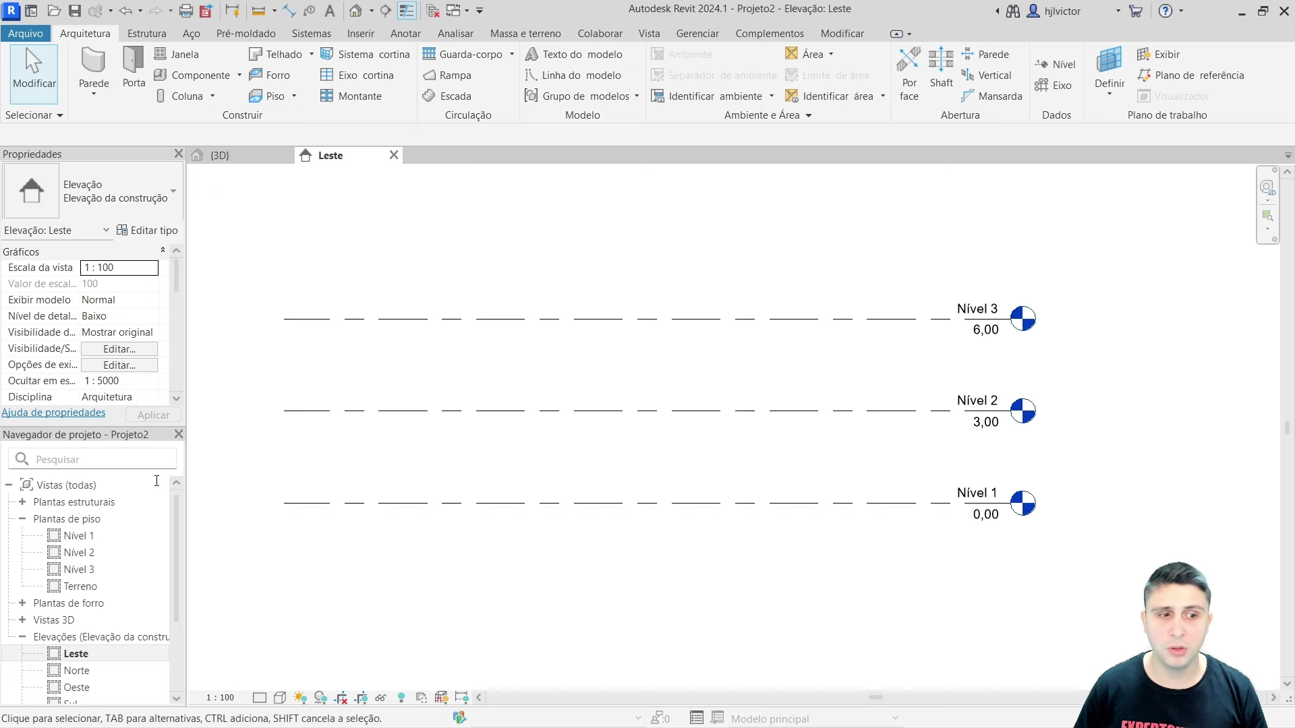
{"action": "double_click", "coordinate": [68, 534]}
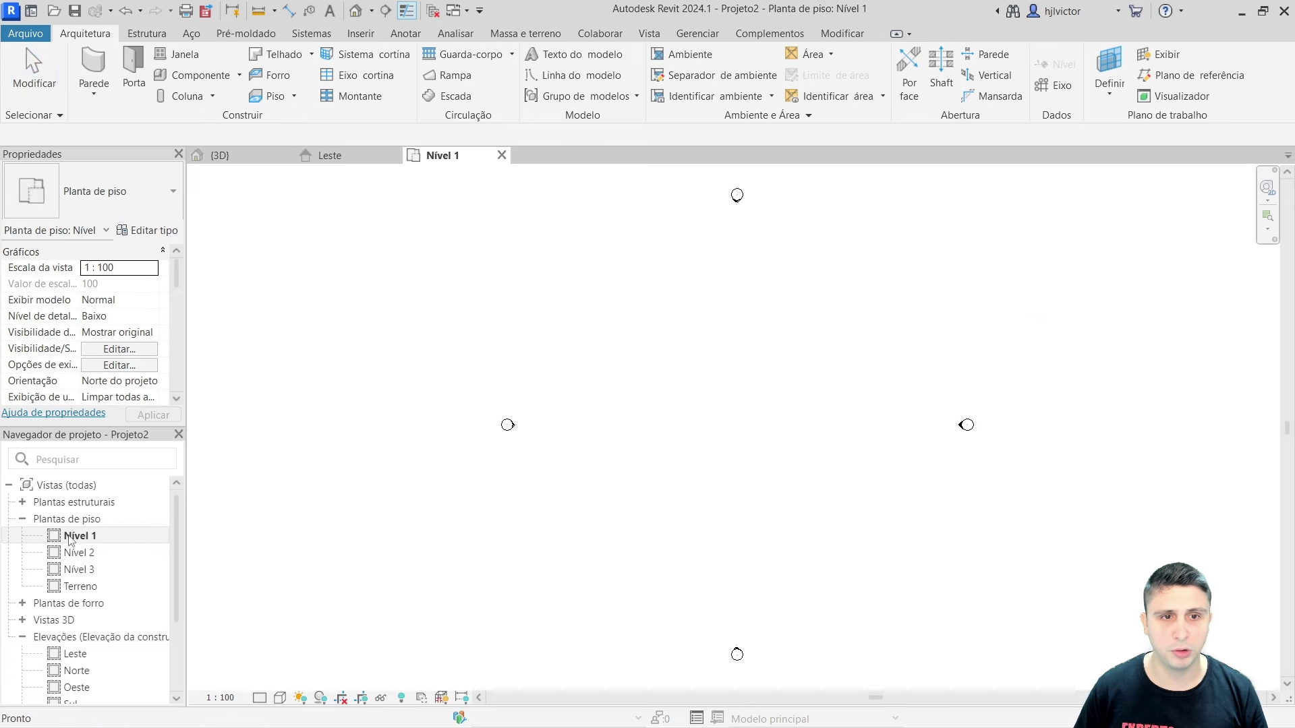
{"action": "left_click_drag", "start_coordinate": [412, 156], "coordinate": [248, 160]}
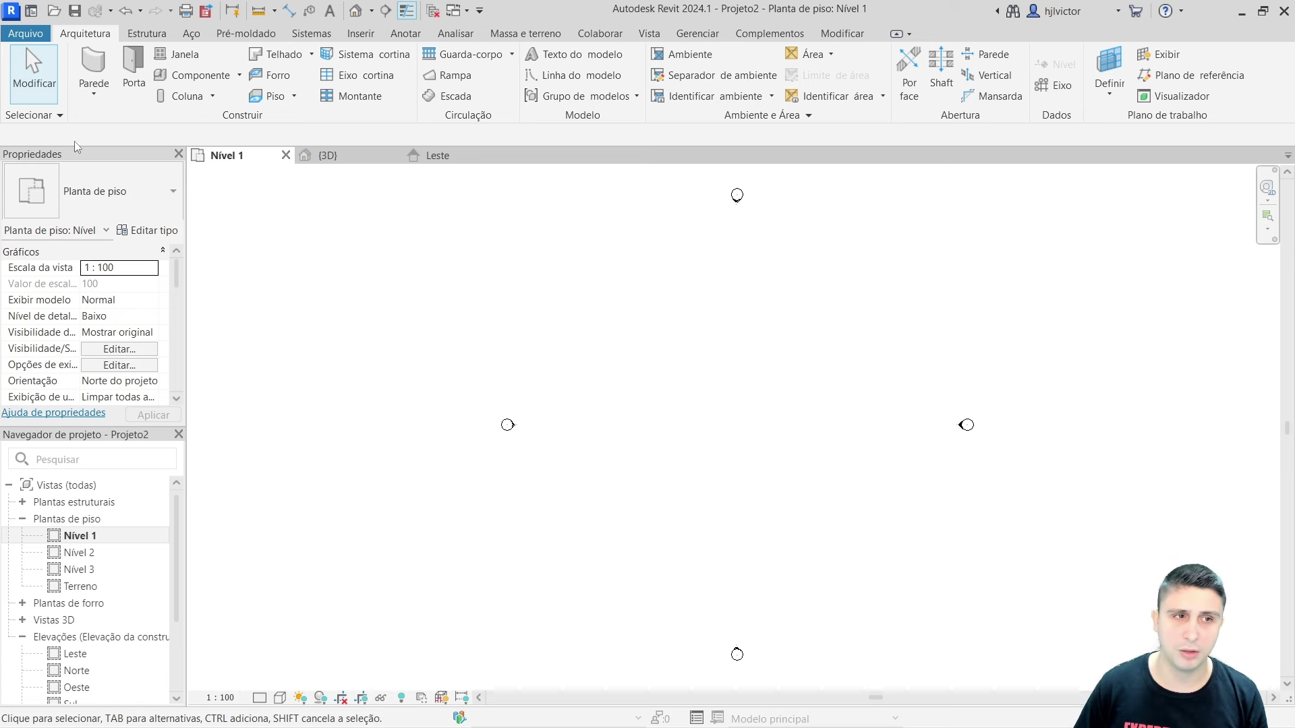
- Start the architectural wall tool with the wall height set to 2 m
{"action": "left_click", "coordinate": [90, 94]}
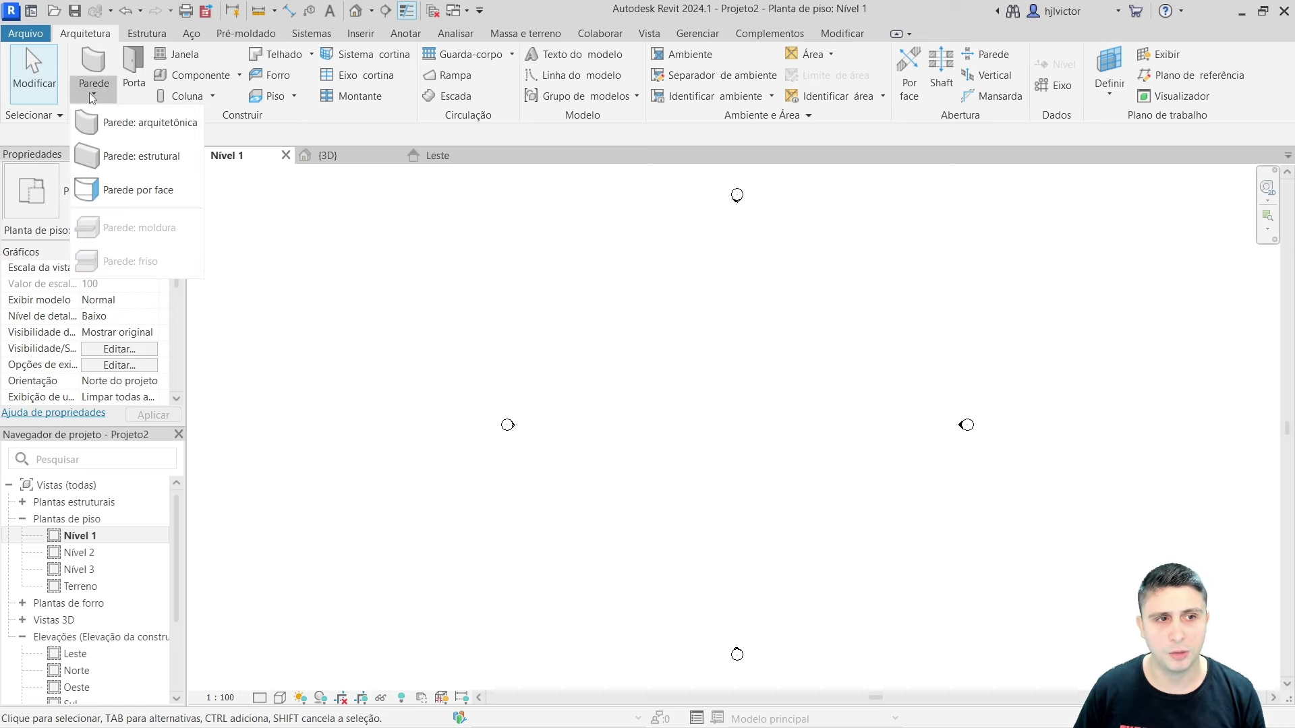
{"action": "left_click", "coordinate": [134, 124]}
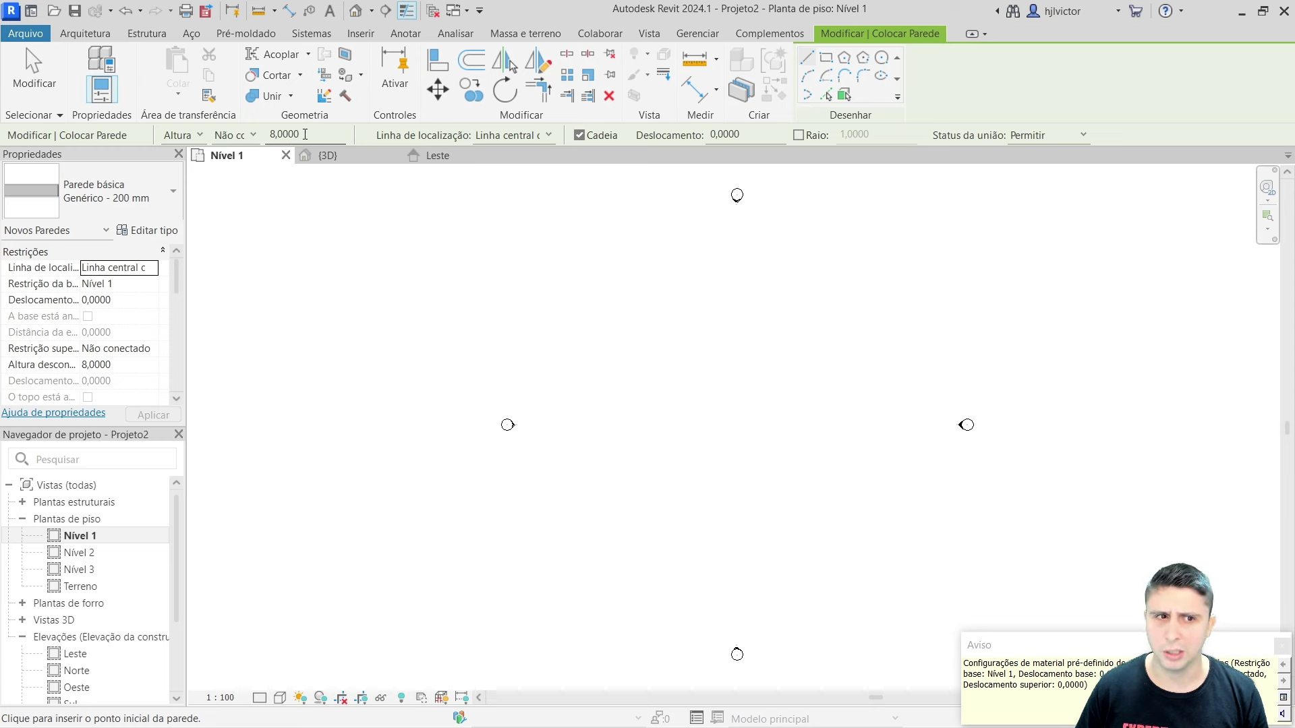
{"action": "double_click", "coordinate": [305, 134]}
{"action": "type", "text": "2"}
{"action": "key", "text": "Return"}
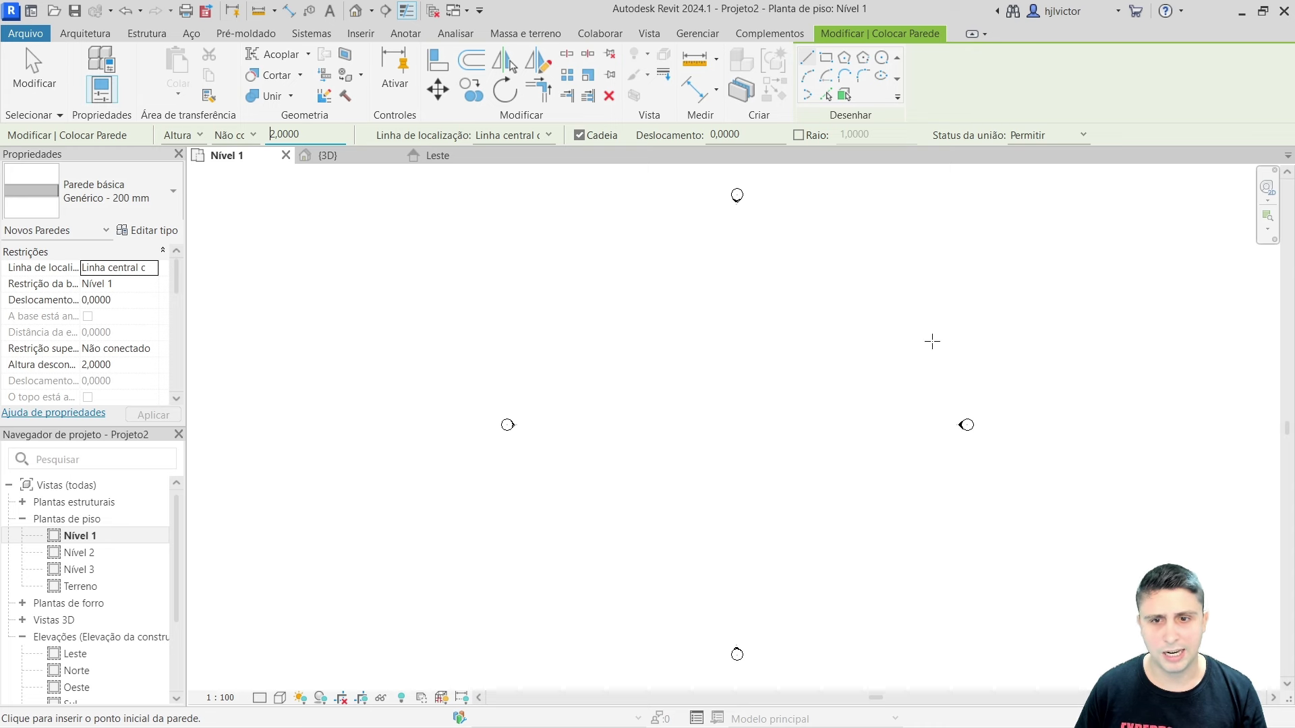
- Draw four chained 5 m walls forming a closed square, discarding the extra segment
{"action": "left_click", "coordinate": [667, 330]}
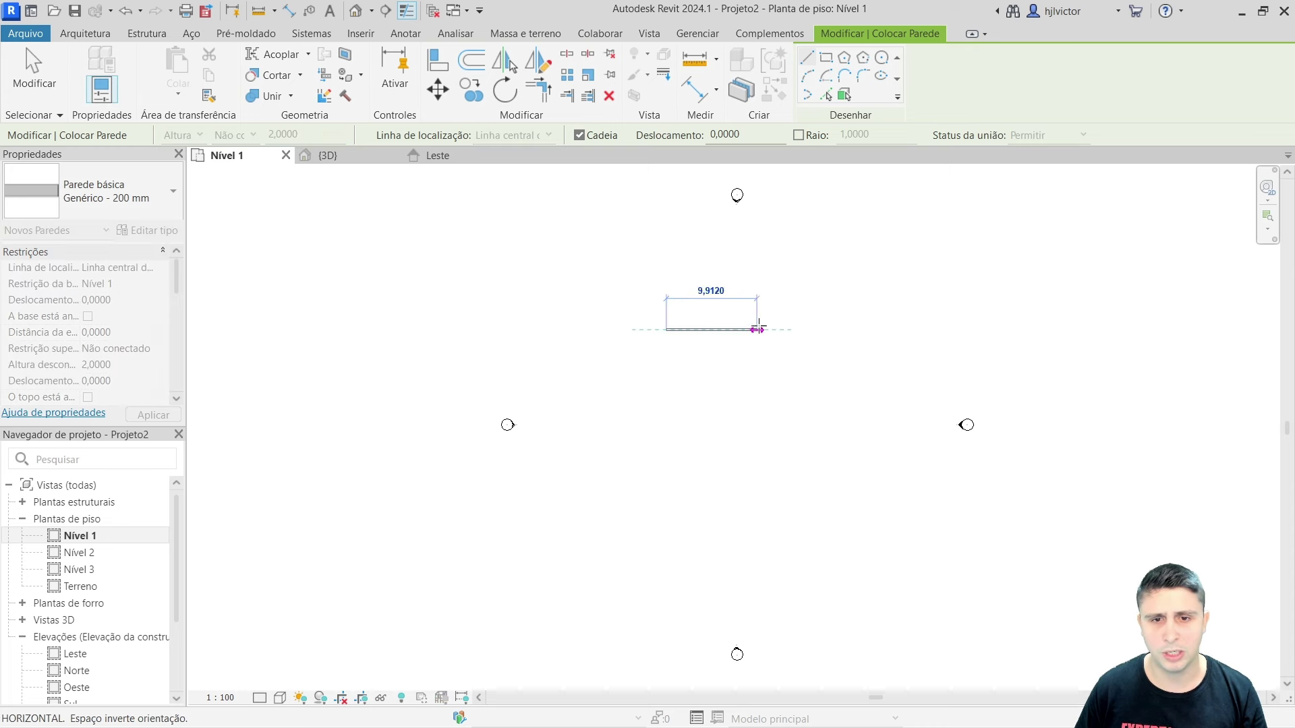
{"action": "scroll", "coordinate": [772, 330], "scroll_direction": "up", "scroll_amount": 2}
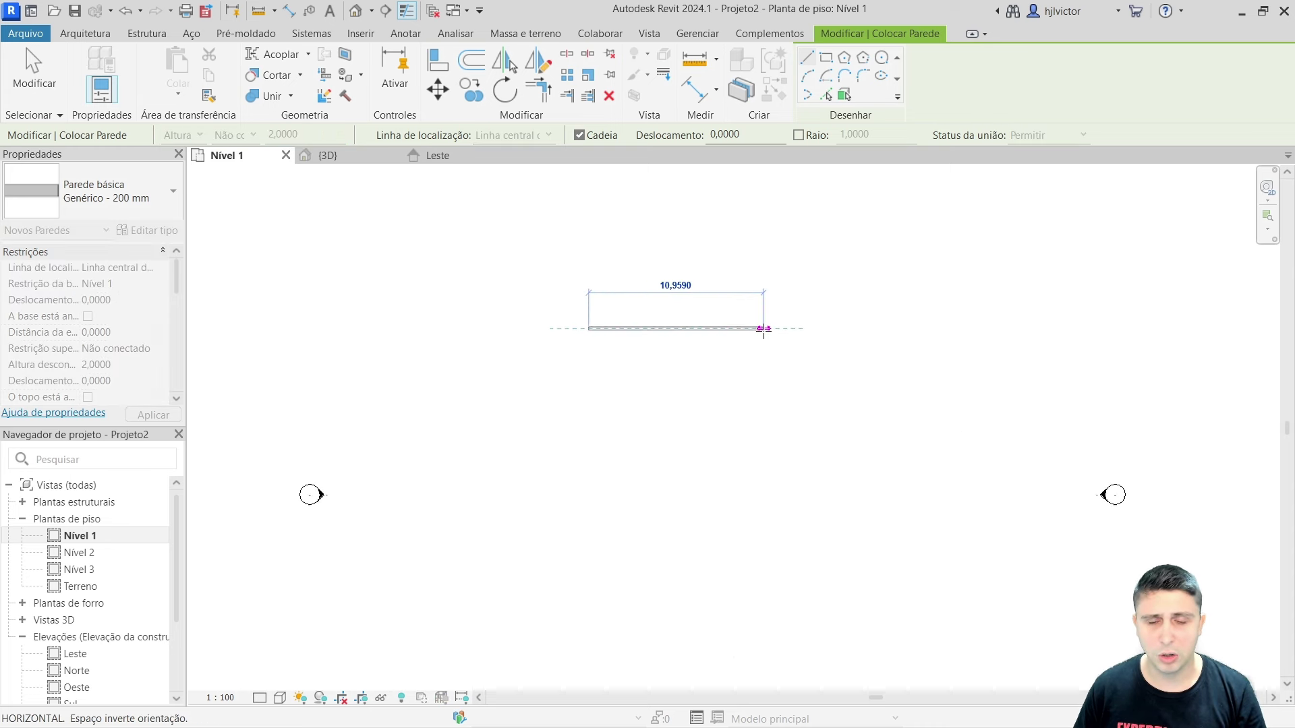
{"action": "scroll", "coordinate": [773, 330], "scroll_direction": "up", "scroll_amount": 2}
{"action": "type", "text": "5"}
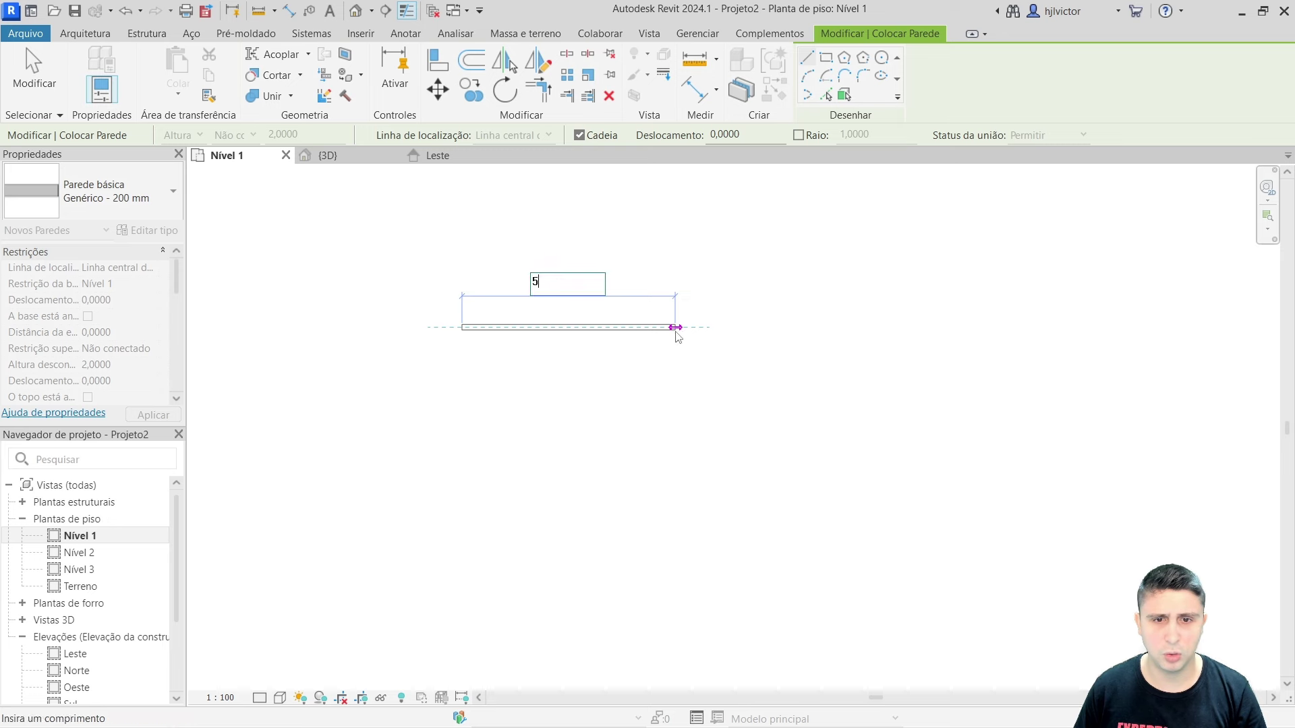
{"action": "key", "text": "Return"}
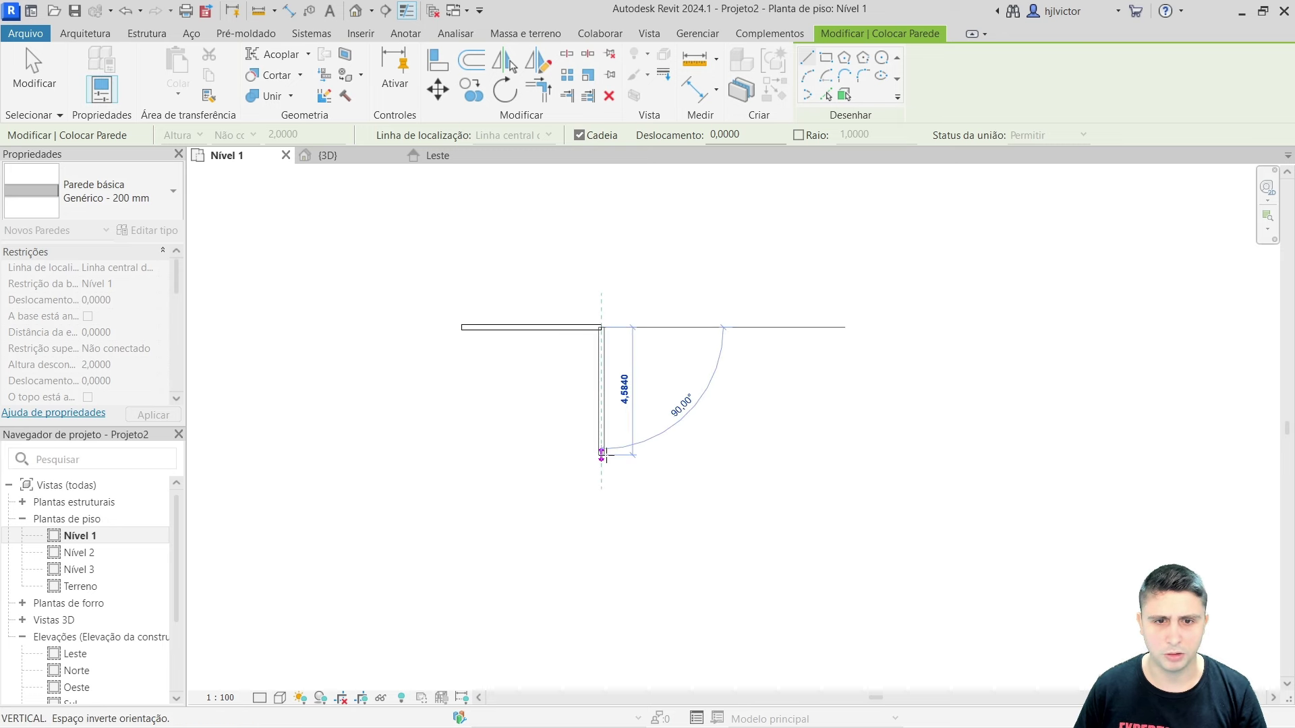
{"action": "type", "text": "5"}
{"action": "key", "text": "Return"}
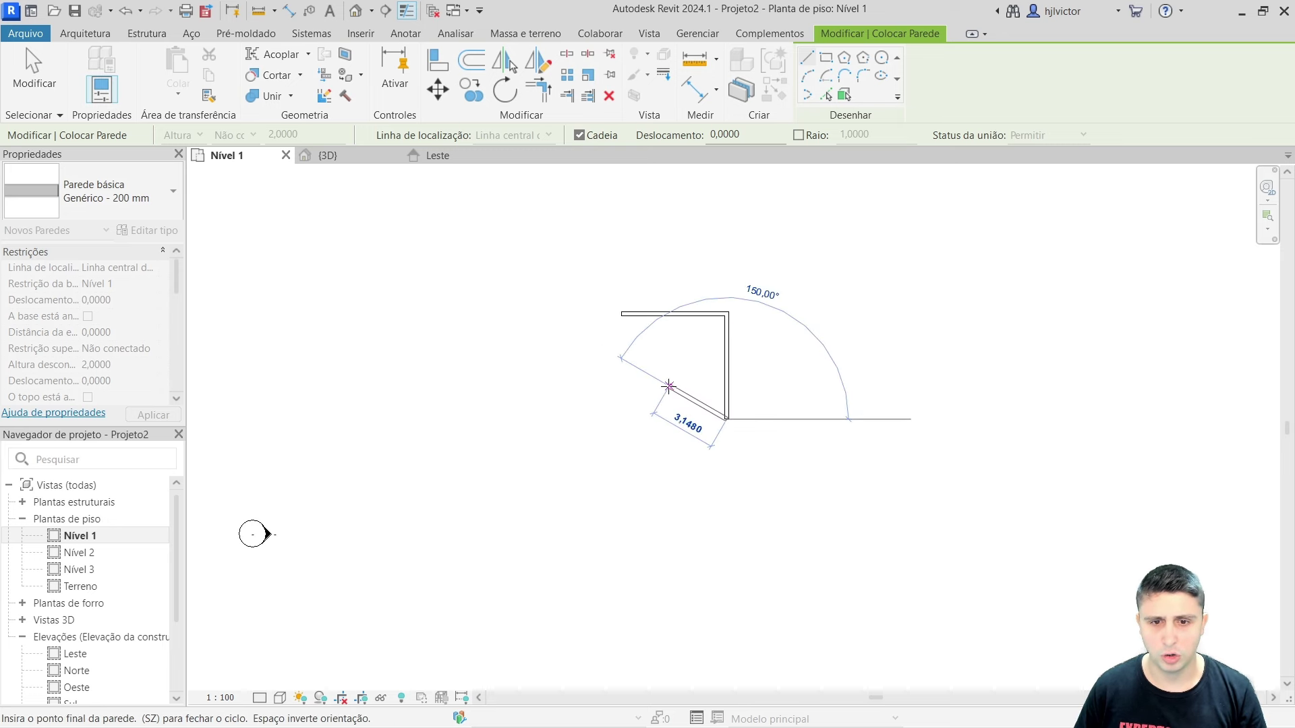
{"action": "scroll", "coordinate": [645, 435], "scroll_direction": "up", "scroll_amount": 1}
{"action": "type", "text": "5"}
{"action": "key", "text": "Return"}
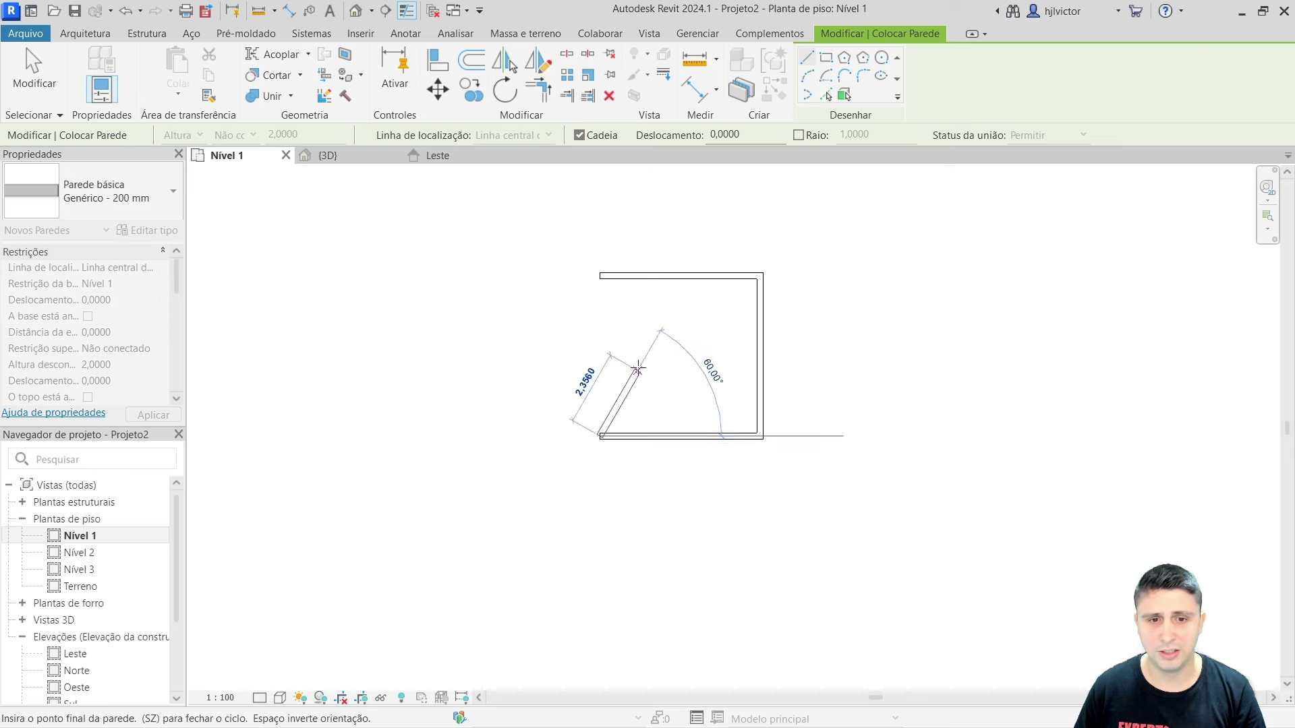
{"action": "type", "text": "5"}
{"action": "key", "text": "Return"}
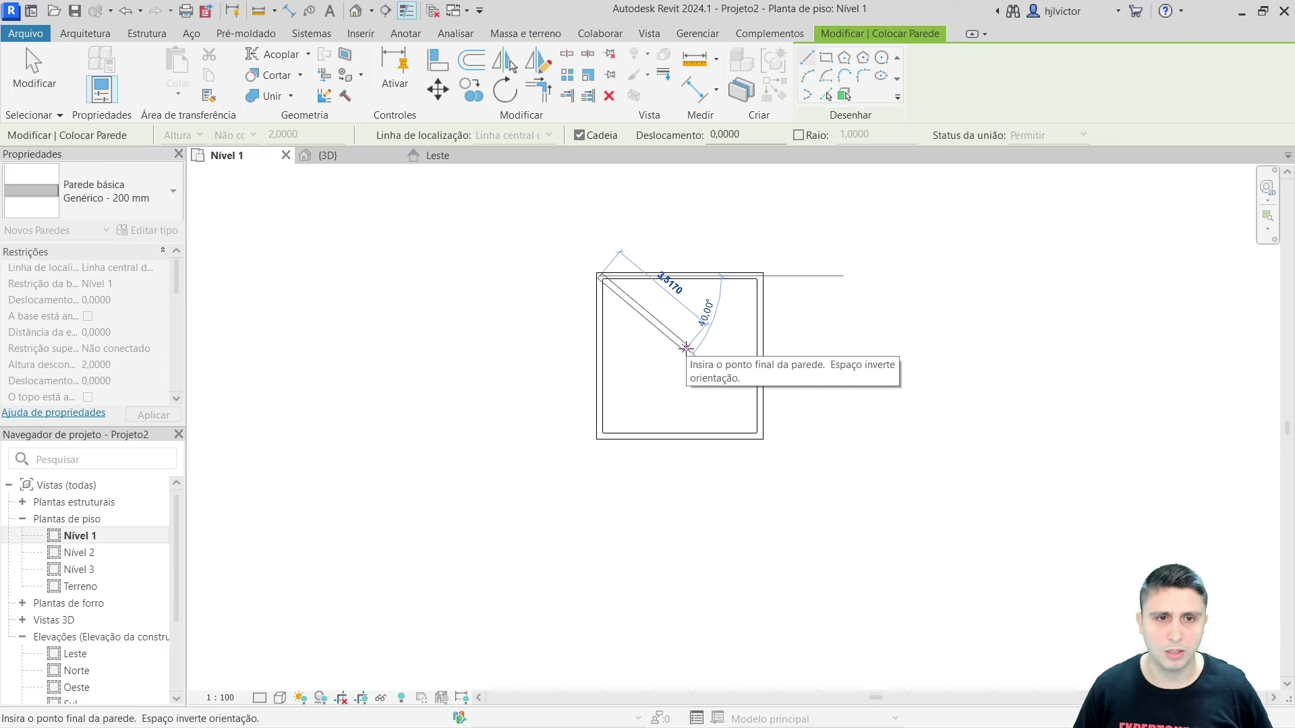
{"action": "key", "text": "Escape"}
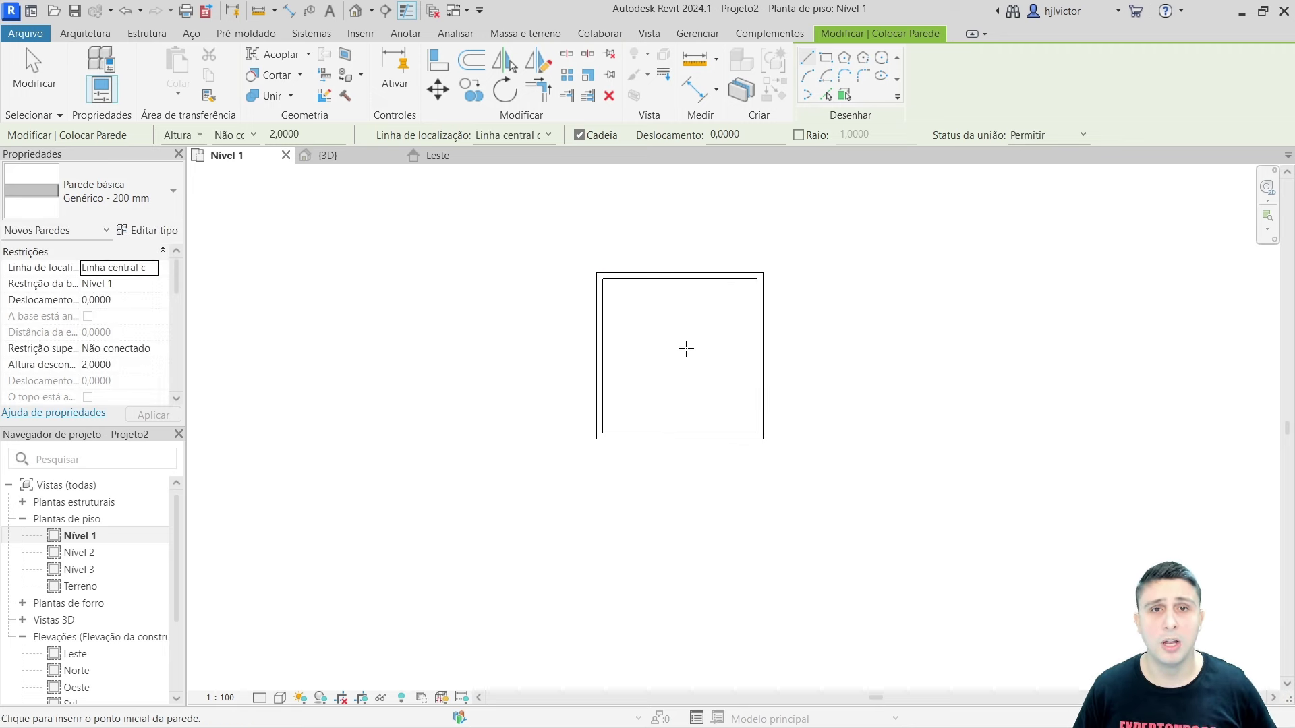
- Exit the wall tool and zoom and pan so the square of walls fills the Nível 1 plan
{"action": "key", "text": "Escape"}
{"action": "scroll", "coordinate": [677, 337], "scroll_direction": "down", "scroll_amount": 2}
{"action": "scroll", "coordinate": [647, 352], "scroll_direction": "down", "scroll_amount": 3}
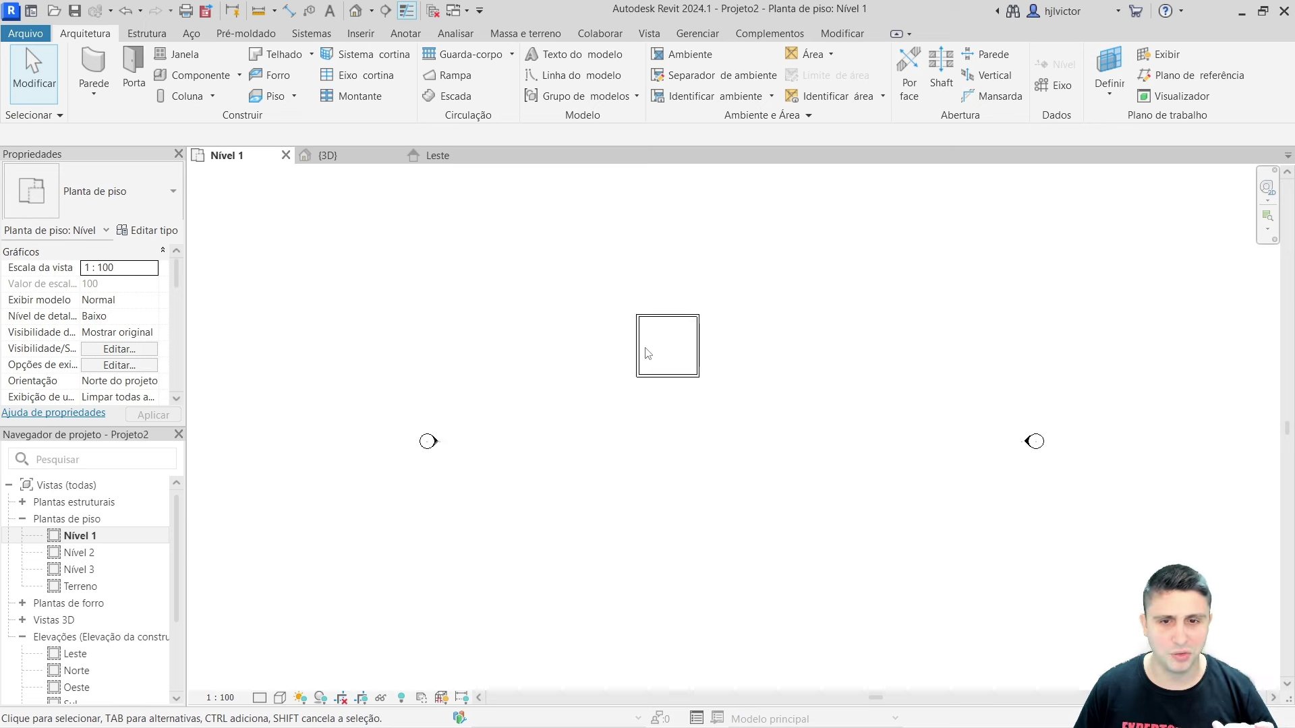
{"action": "scroll", "coordinate": [647, 352], "scroll_direction": "down", "scroll_amount": 1}
{"action": "scroll", "coordinate": [615, 361], "scroll_direction": "down", "scroll_amount": 2}
{"action": "scroll", "coordinate": [603, 370], "scroll_direction": "down", "scroll_amount": 2}
{"action": "middle_click_drag", "start_coordinate": [702, 428], "coordinate": [652, 436]}
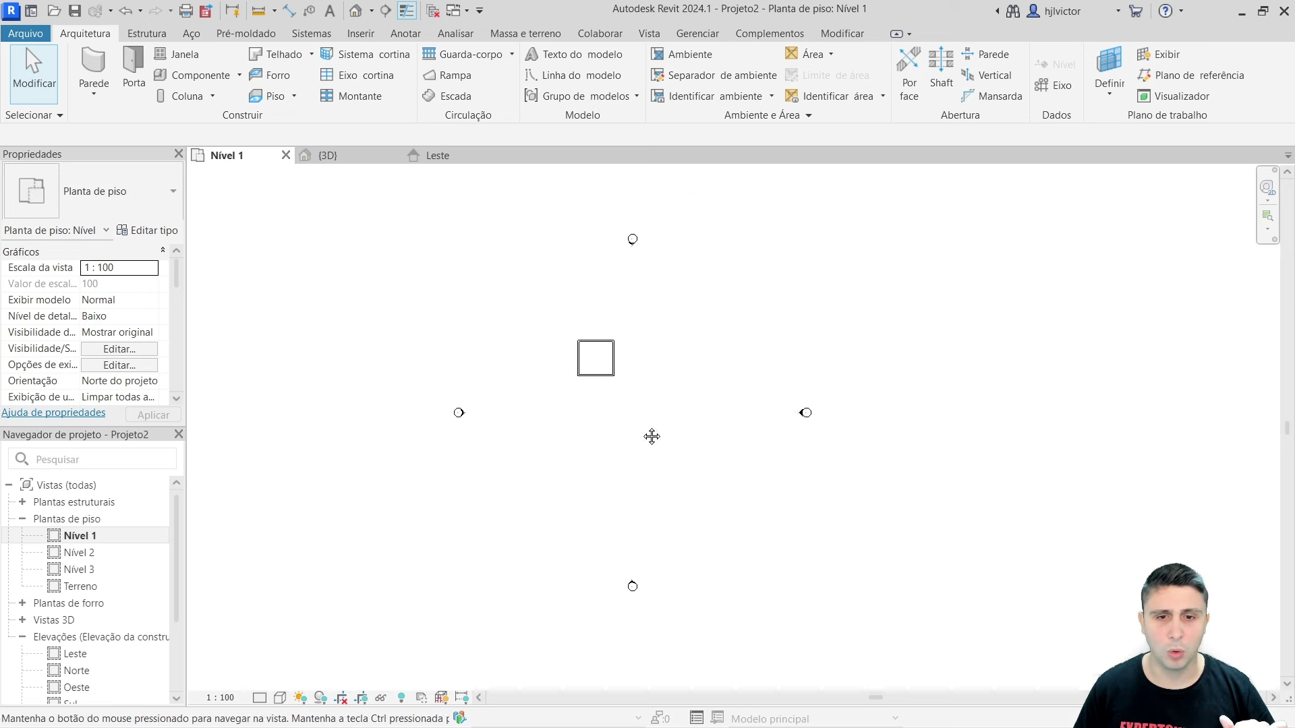
{"action": "scroll", "coordinate": [651, 437], "scroll_direction": "up", "scroll_amount": 1}
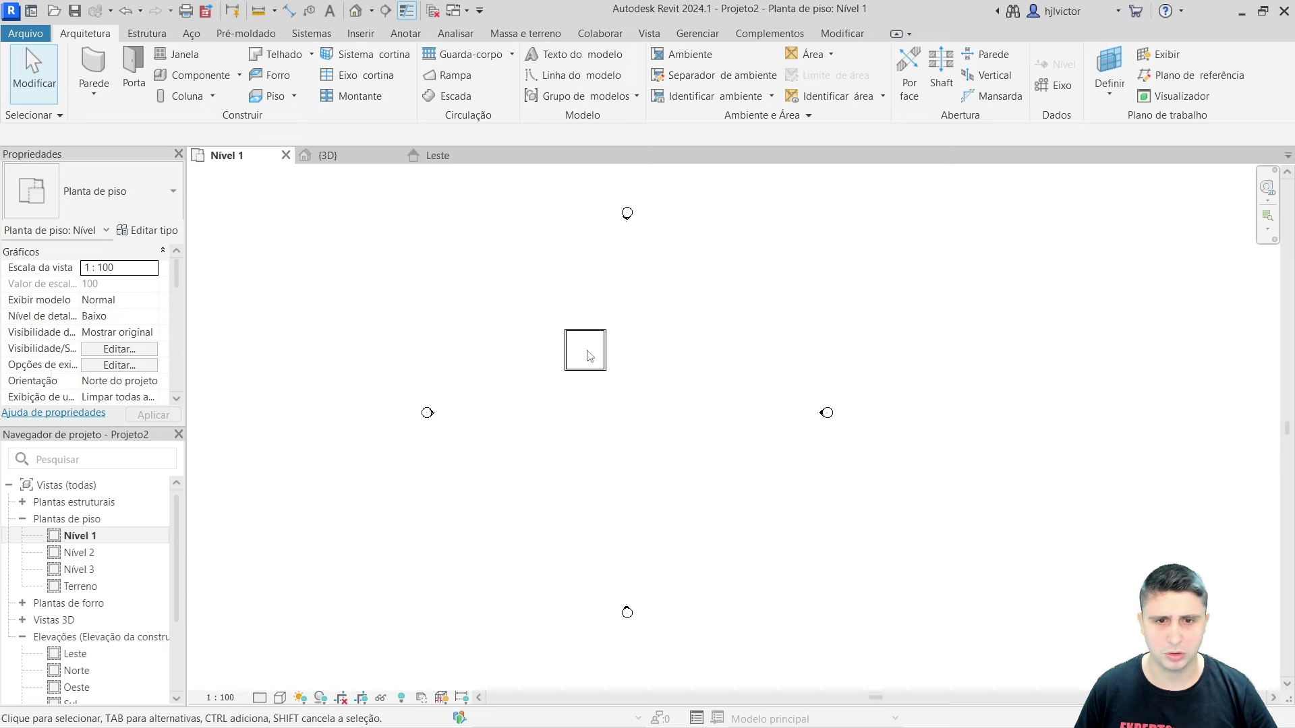
{"action": "scroll", "coordinate": [588, 357], "scroll_direction": "up", "scroll_amount": 1}
{"action": "scroll", "coordinate": [572, 347], "scroll_direction": "up", "scroll_amount": 2}
{"action": "scroll", "coordinate": [640, 347], "scroll_direction": "up", "scroll_amount": 2}
{"action": "scroll", "coordinate": [652, 386], "scroll_direction": "up", "scroll_amount": 1}
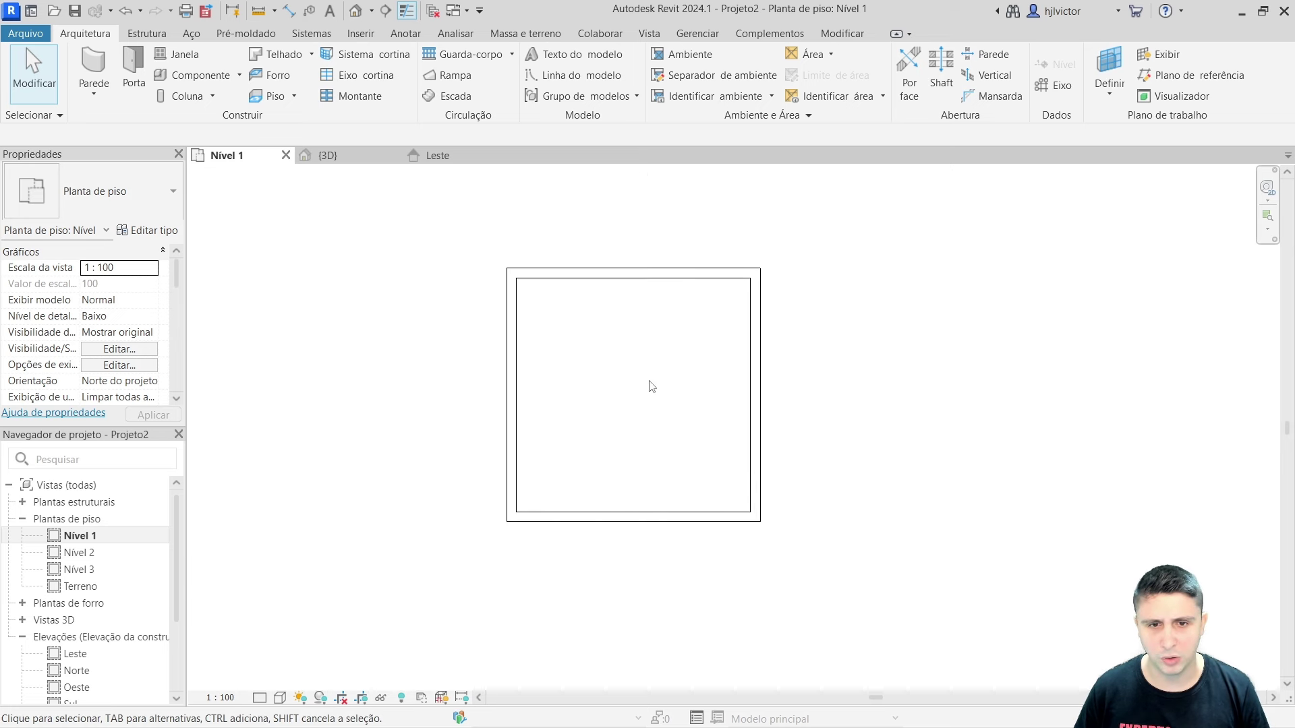
{"action": "scroll", "coordinate": [651, 386], "scroll_direction": "up", "scroll_amount": 1}
{"action": "scroll", "coordinate": [630, 378], "scroll_direction": "up", "scroll_amount": 1}
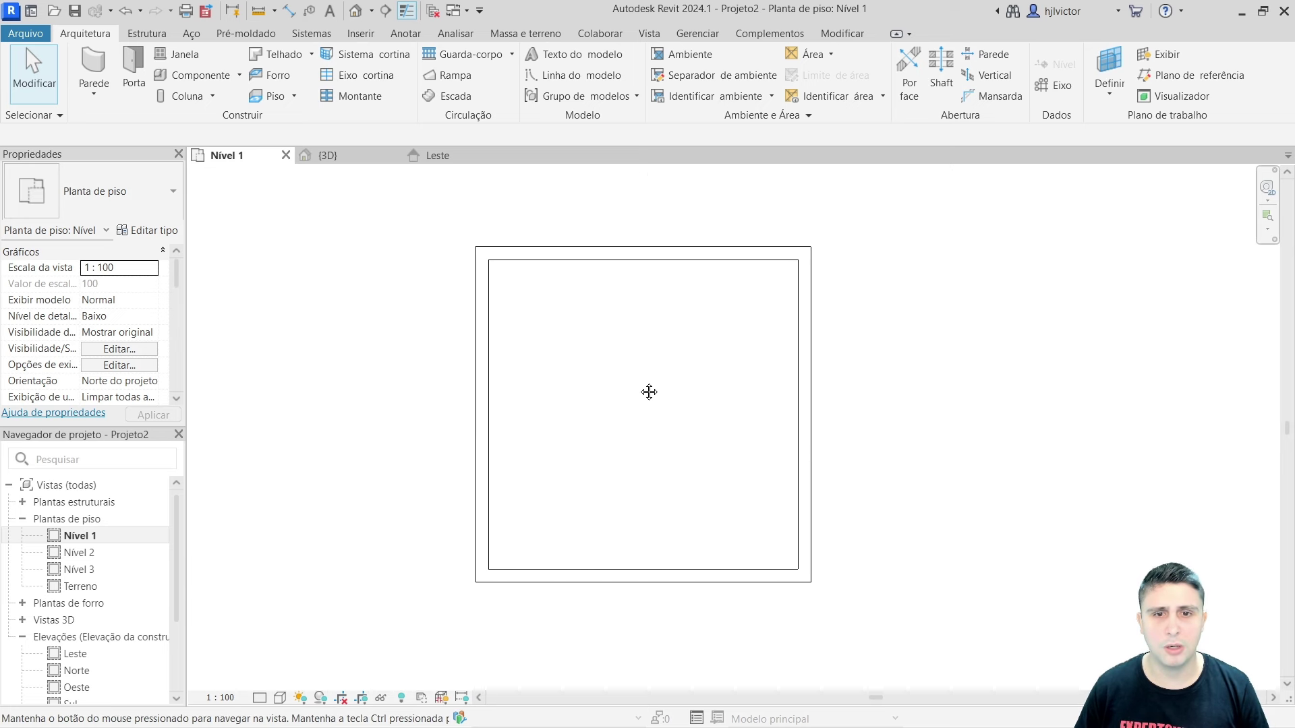
- Select the top wall and keep its top constraint Não conectado with a 2,00 unconnected height
{"action": "left_click", "coordinate": [612, 263]}
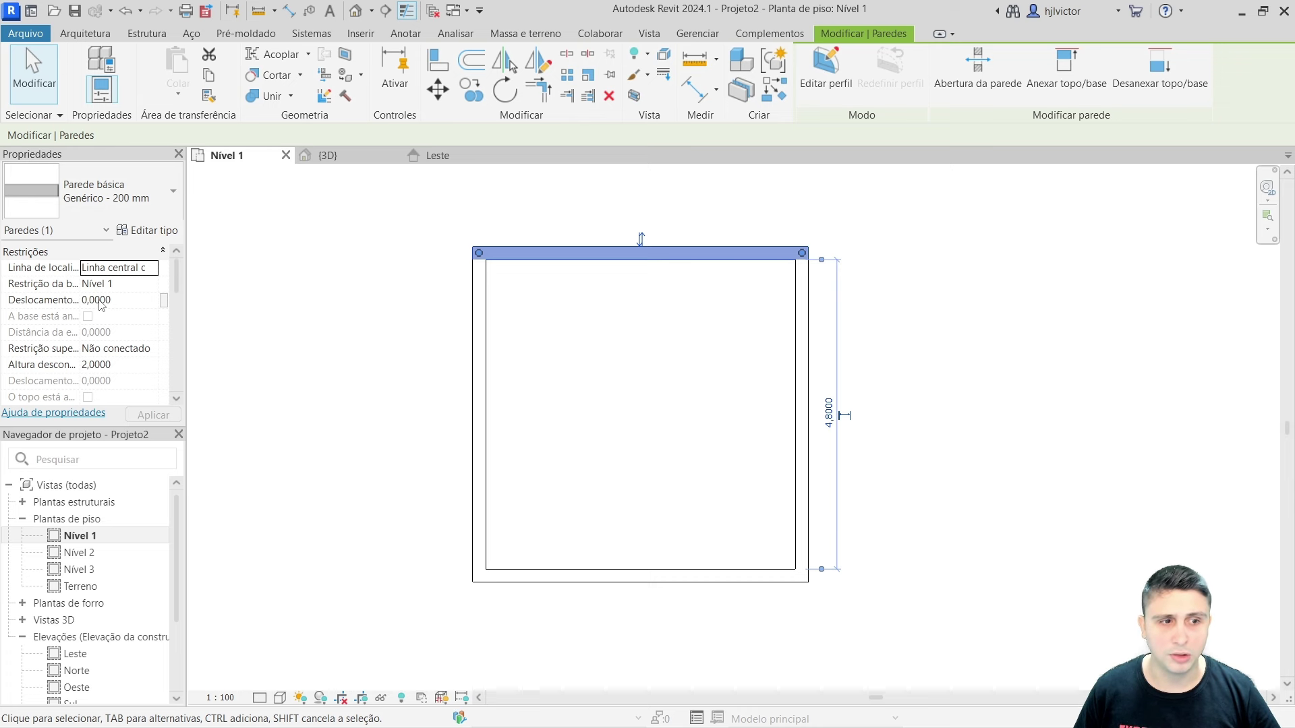
{"action": "scroll", "coordinate": [103, 340], "scroll_direction": "down", "scroll_amount": 1}
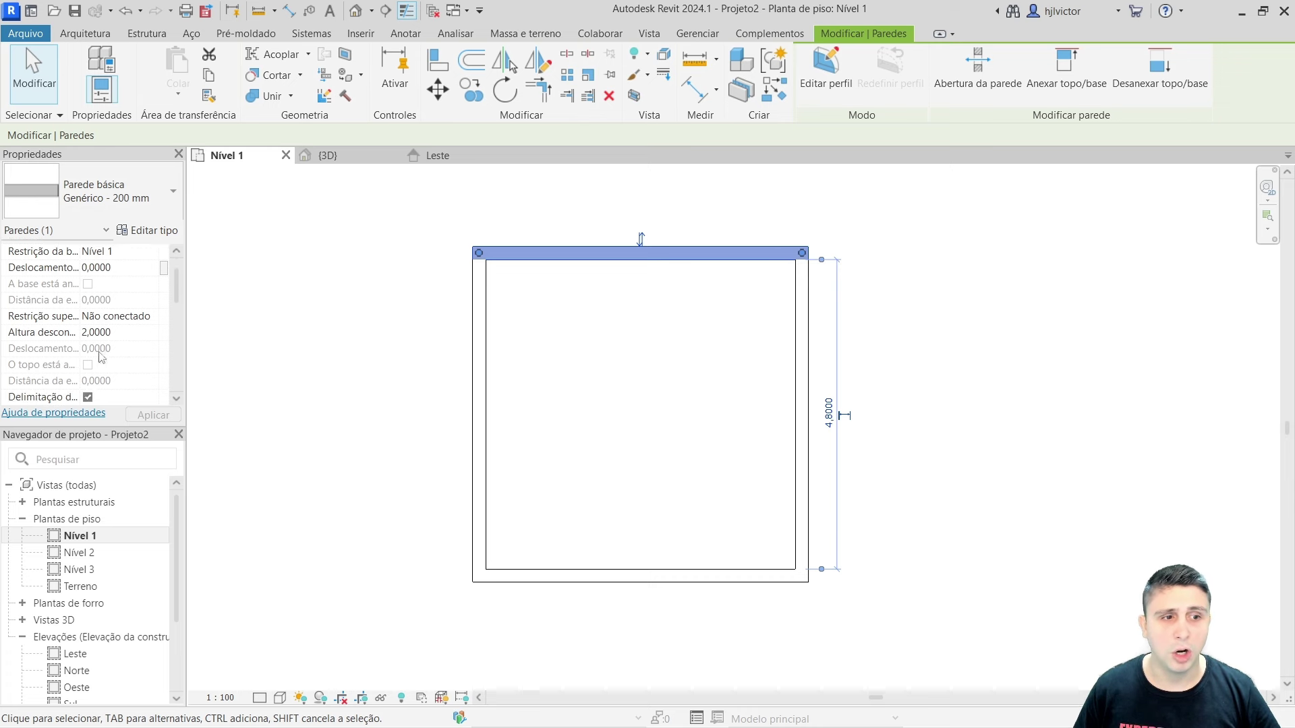
{"action": "left_click", "coordinate": [93, 316]}
{"action": "left_click", "coordinate": [151, 316]}
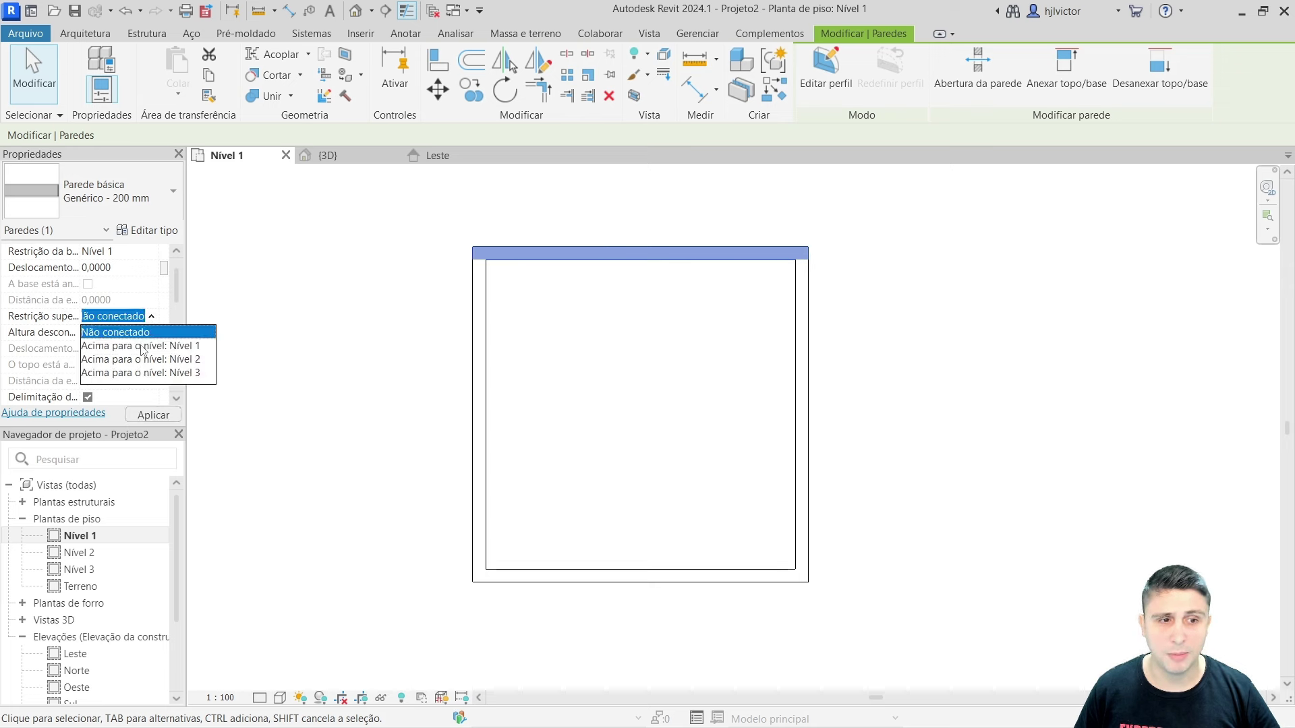
{"action": "left_click", "coordinate": [143, 316]}
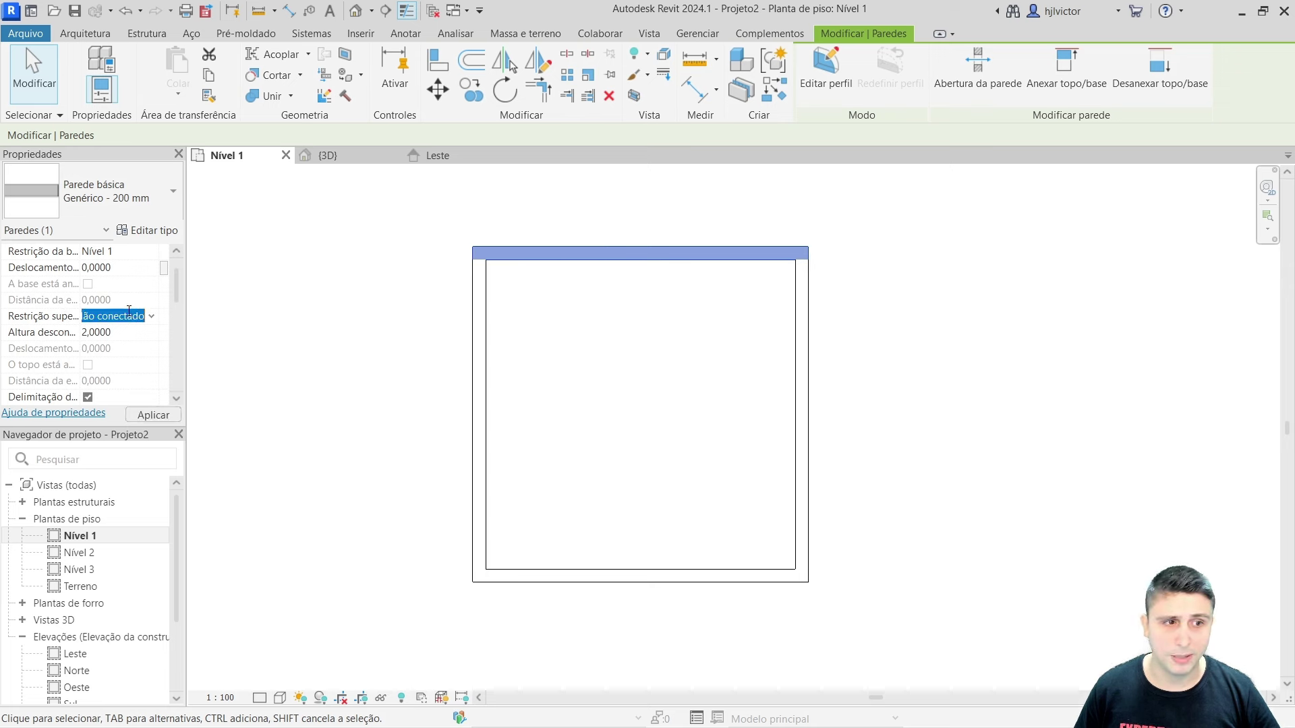
{"action": "scroll", "coordinate": [125, 312], "scroll_direction": "up", "scroll_amount": 1}
{"action": "scroll", "coordinate": [108, 331], "scroll_direction": "down", "scroll_amount": 1}
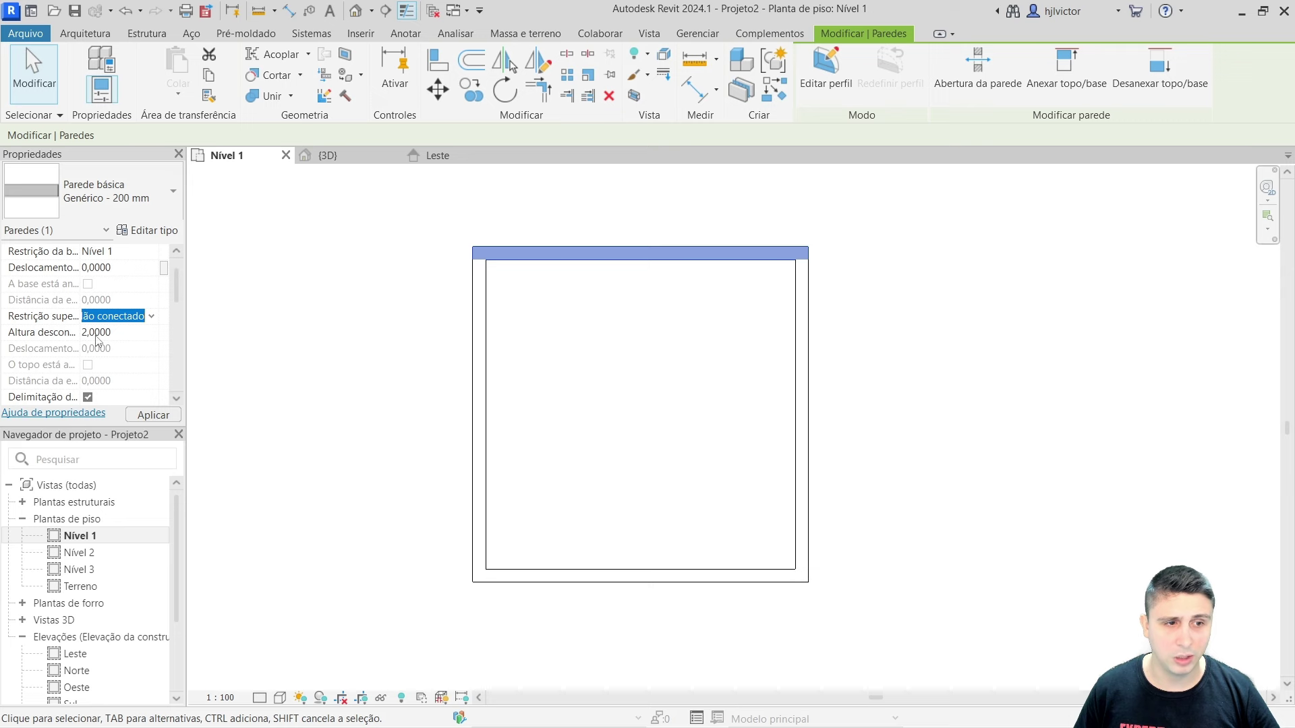
{"action": "left_click", "coordinate": [95, 335]}
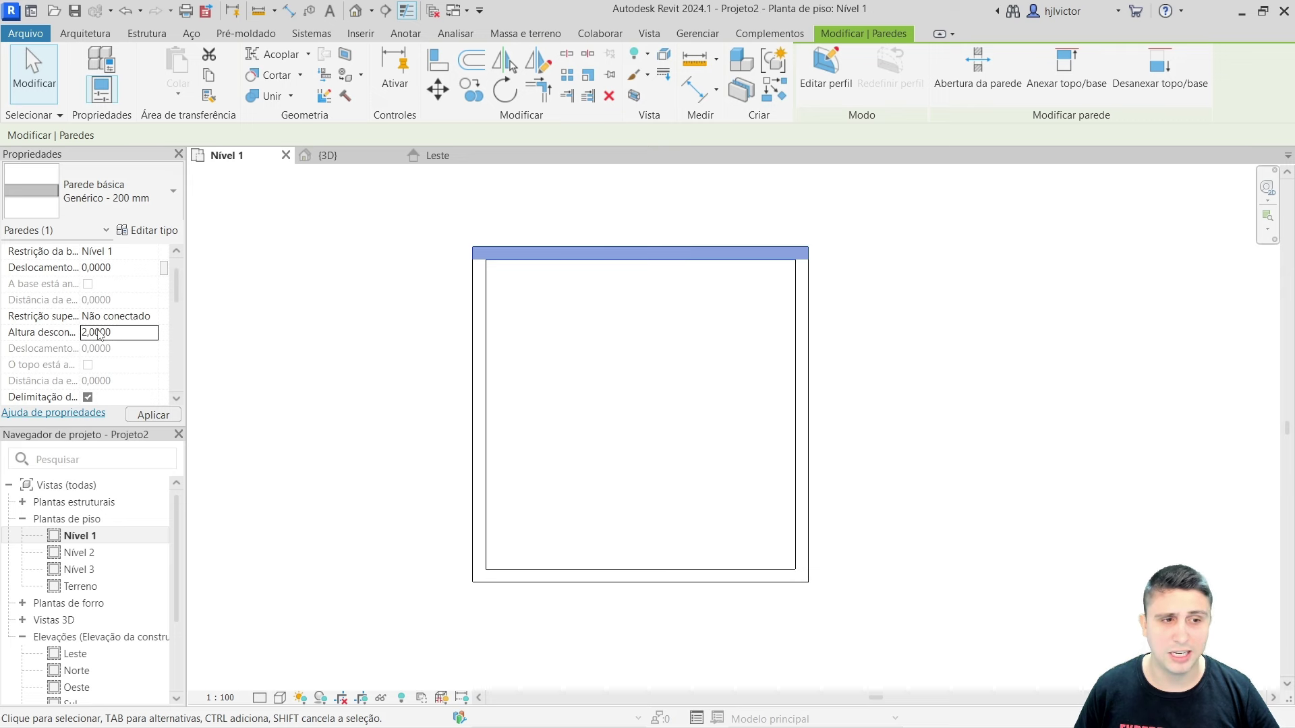
- In the 3D view, set the selected wall's unconnected height to 3
{"action": "left_click", "coordinate": [307, 160]}
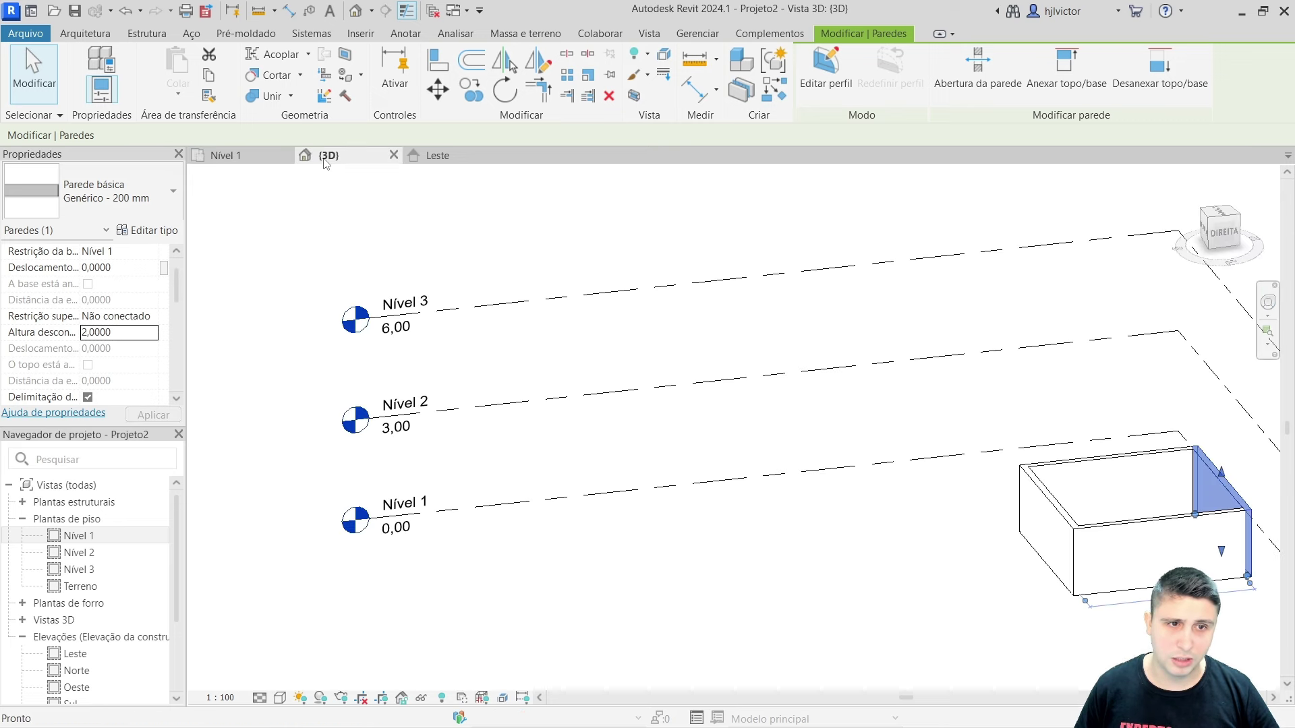
{"action": "scroll", "coordinate": [1009, 449], "scroll_direction": "up", "scroll_amount": 3}
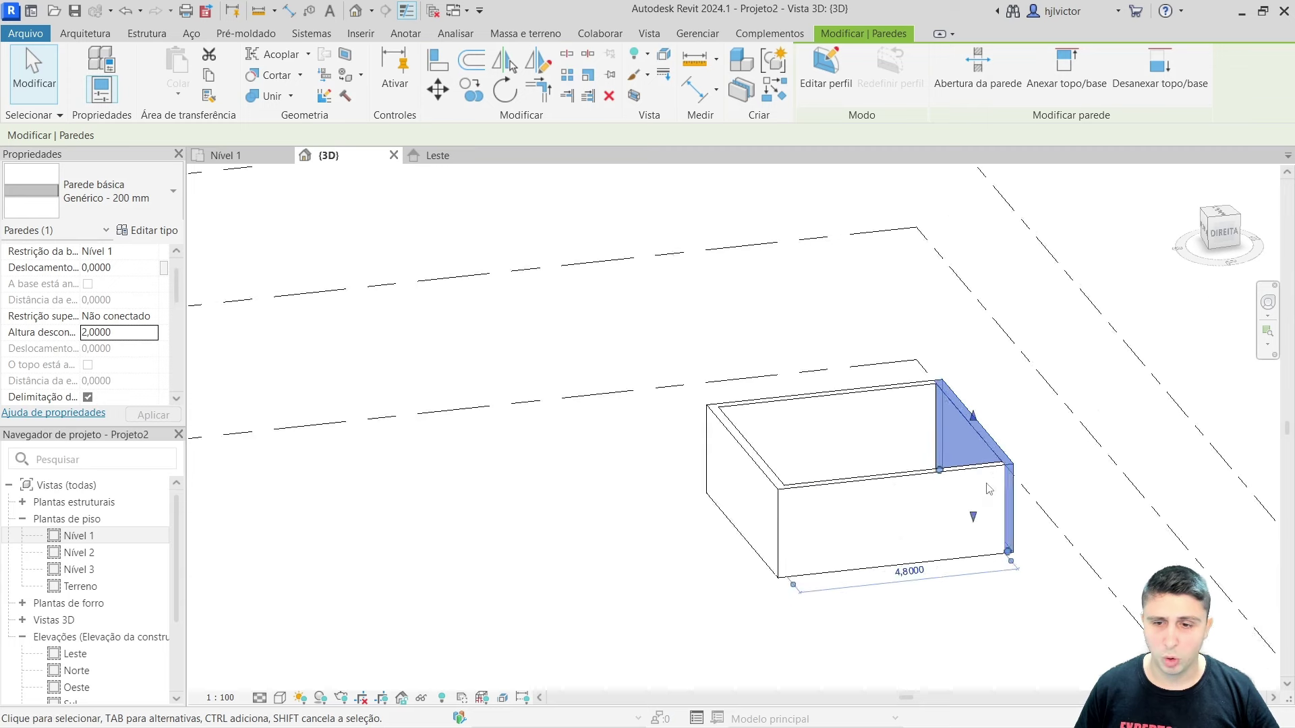
{"action": "scroll", "coordinate": [930, 405], "scroll_direction": "up", "scroll_amount": 2}
{"action": "scroll", "coordinate": [637, 418], "scroll_direction": "down", "scroll_amount": 2}
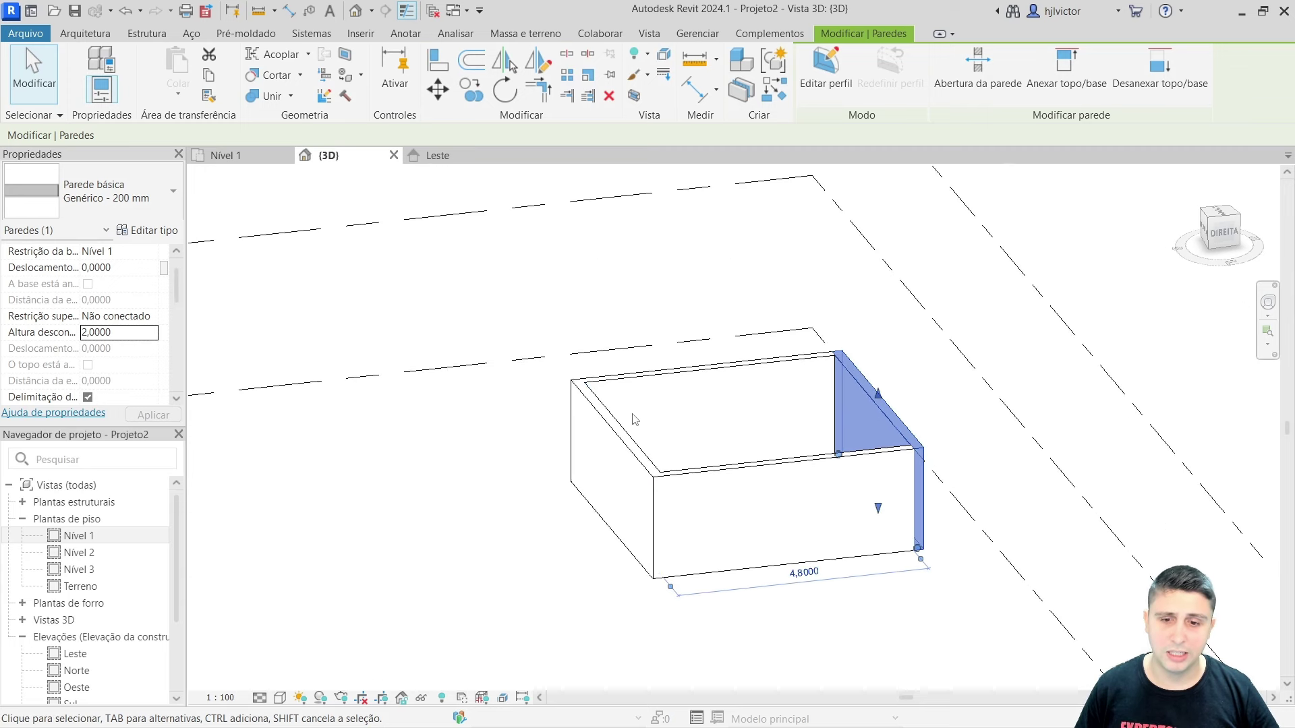
{"action": "scroll", "coordinate": [774, 425], "scroll_direction": "down", "scroll_amount": 2}
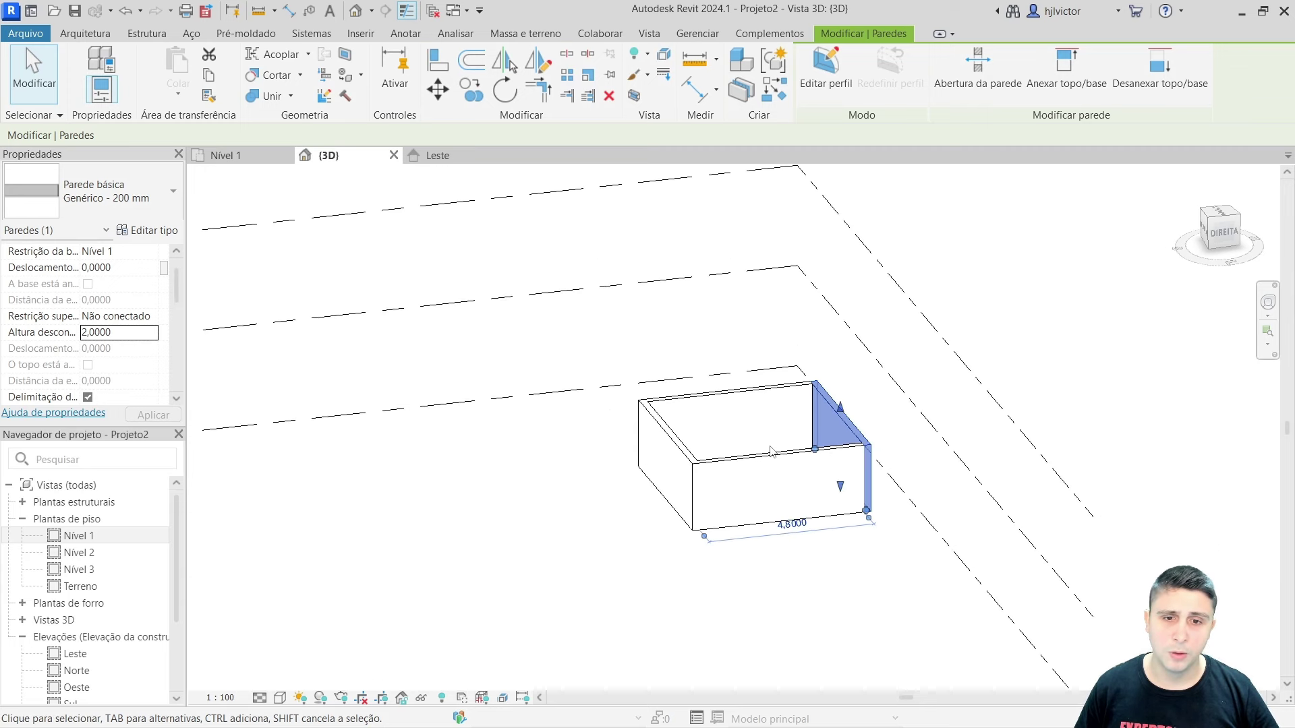
{"action": "scroll", "coordinate": [769, 431], "scroll_direction": "down", "scroll_amount": 1}
{"action": "scroll", "coordinate": [763, 440], "scroll_direction": "up", "scroll_amount": 2}
{"action": "scroll", "coordinate": [762, 441], "scroll_direction": "up", "scroll_amount": 1}
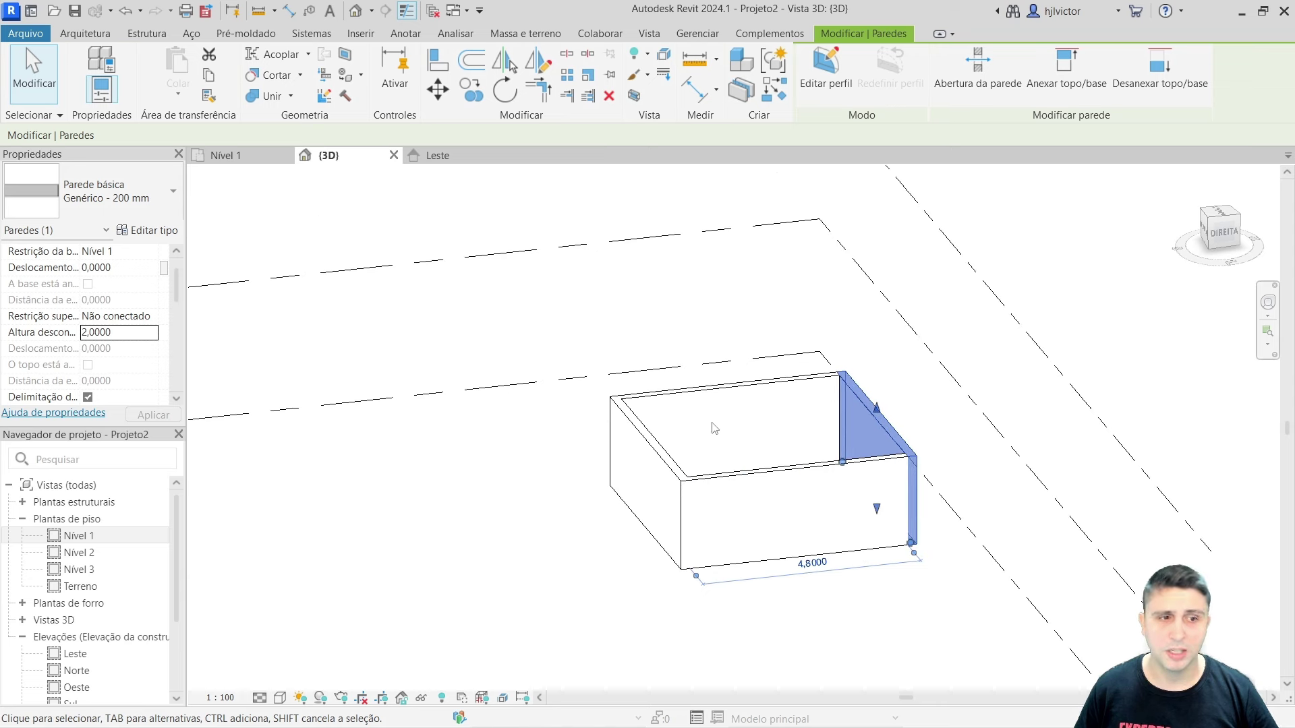
{"action": "scroll", "coordinate": [889, 449], "scroll_direction": "up", "scroll_amount": 2}
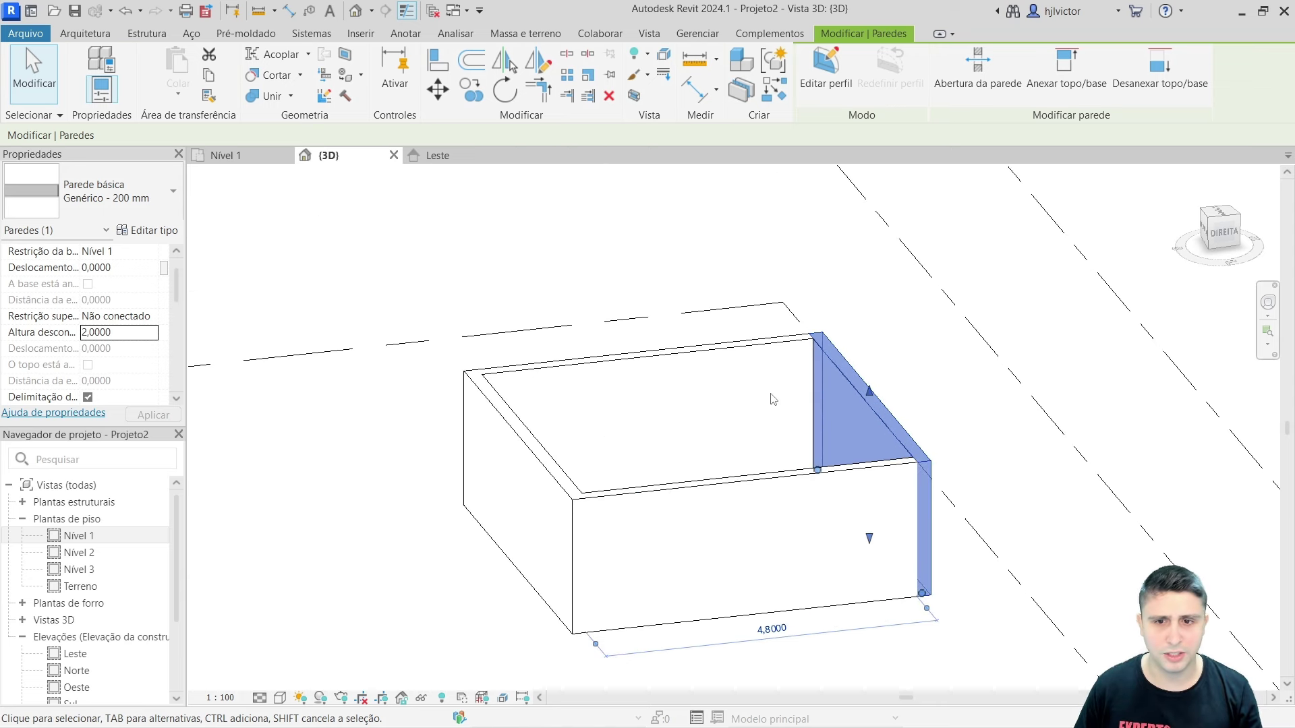
{"action": "left_click", "coordinate": [126, 339]}
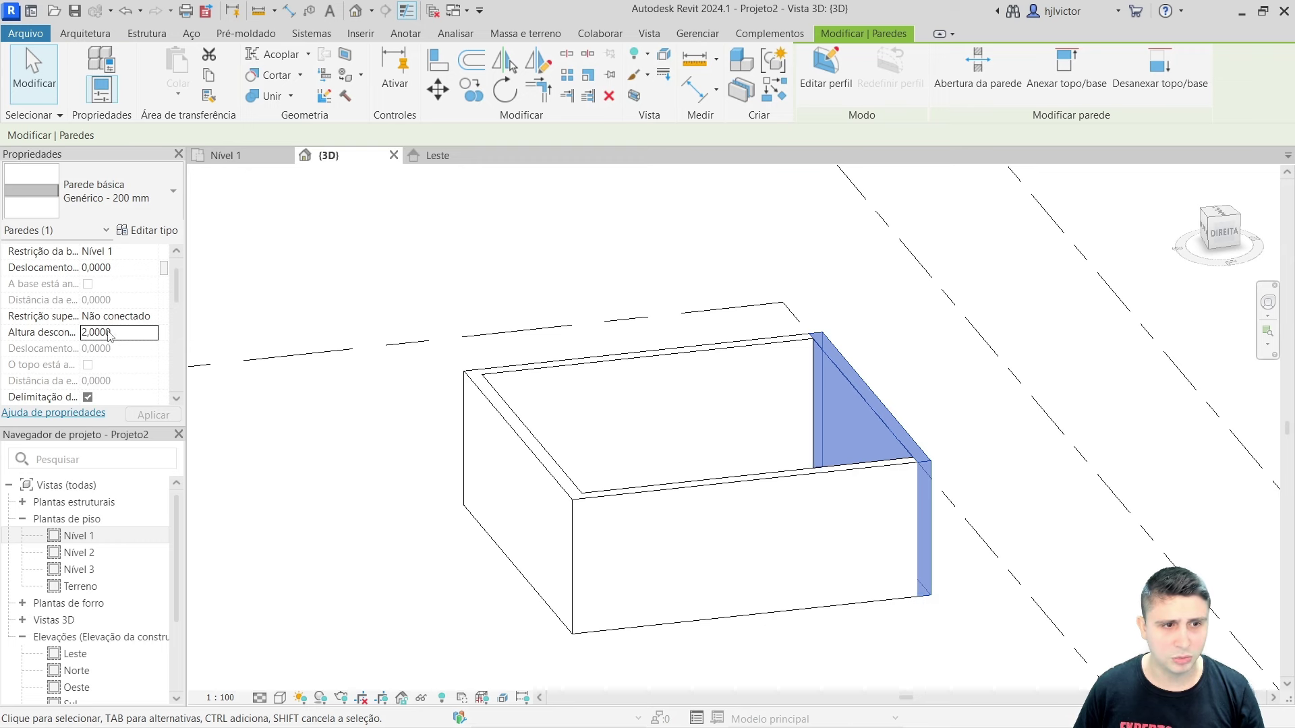
{"action": "left_click_drag", "start_coordinate": [100, 332], "coordinate": [81, 331]}
{"action": "type", "text": "3"}
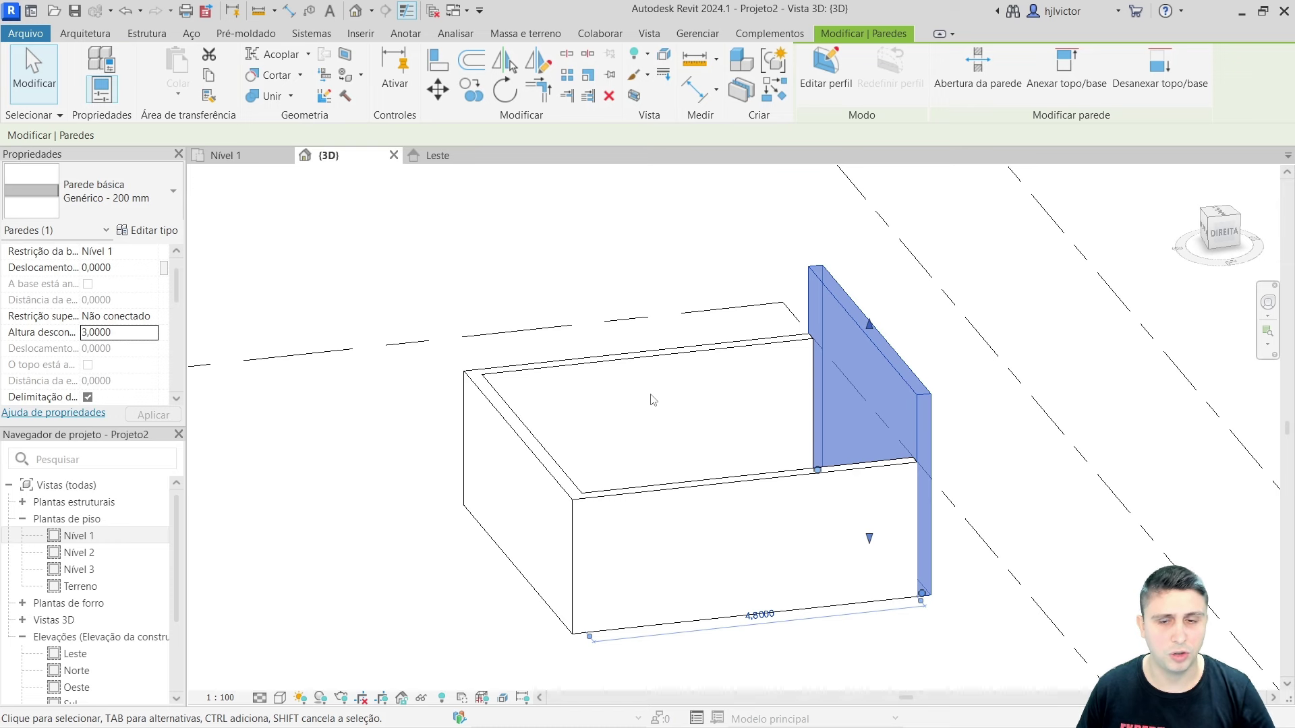
- Raise the back and left walls to a 3 m unconnected height, then clear the selection
{"action": "left_click", "coordinate": [657, 354]}
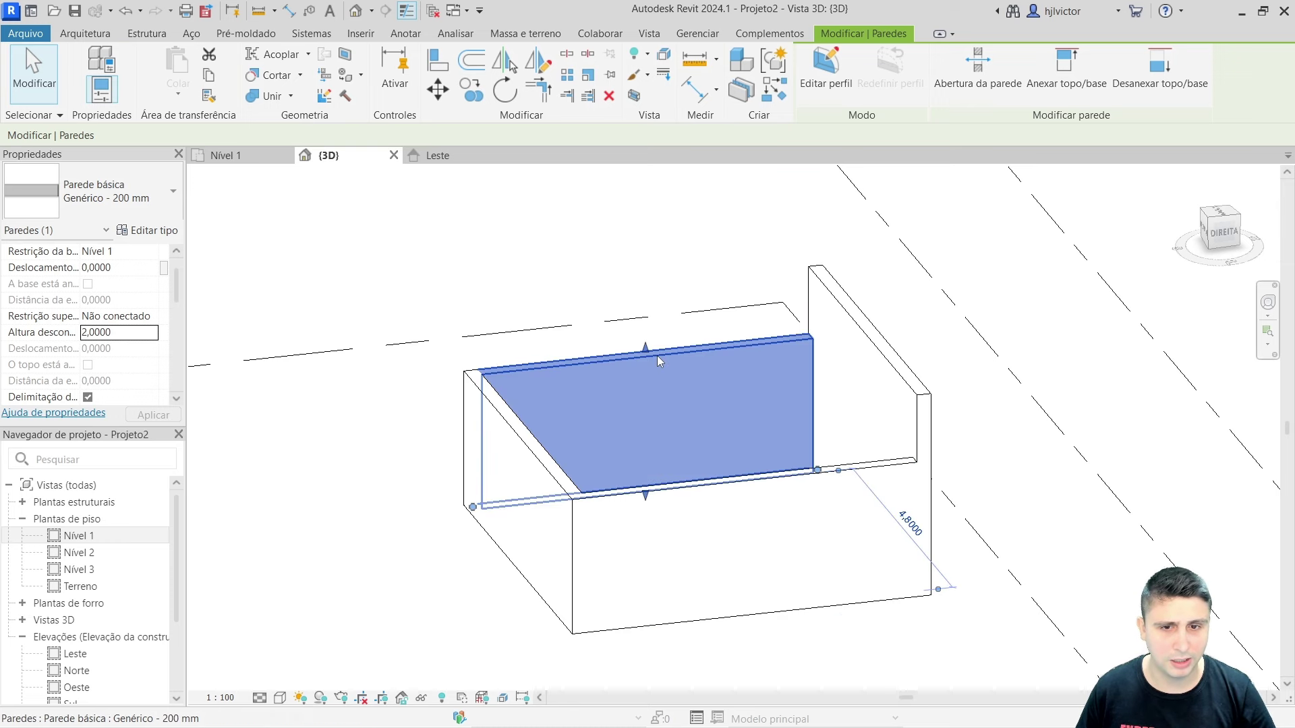
{"action": "double_click", "coordinate": [100, 333]}
{"action": "type", "text": "3"}
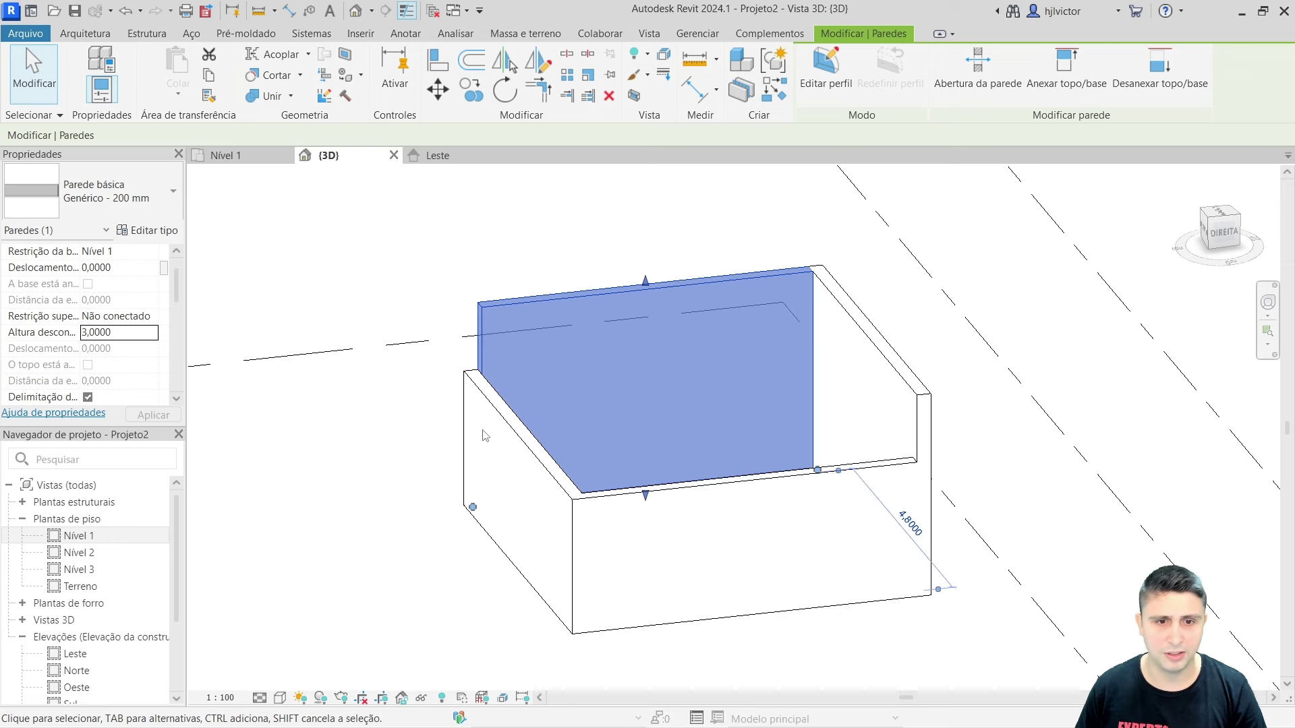
{"action": "left_click", "coordinate": [508, 440]}
{"action": "left_click", "coordinate": [125, 335]}
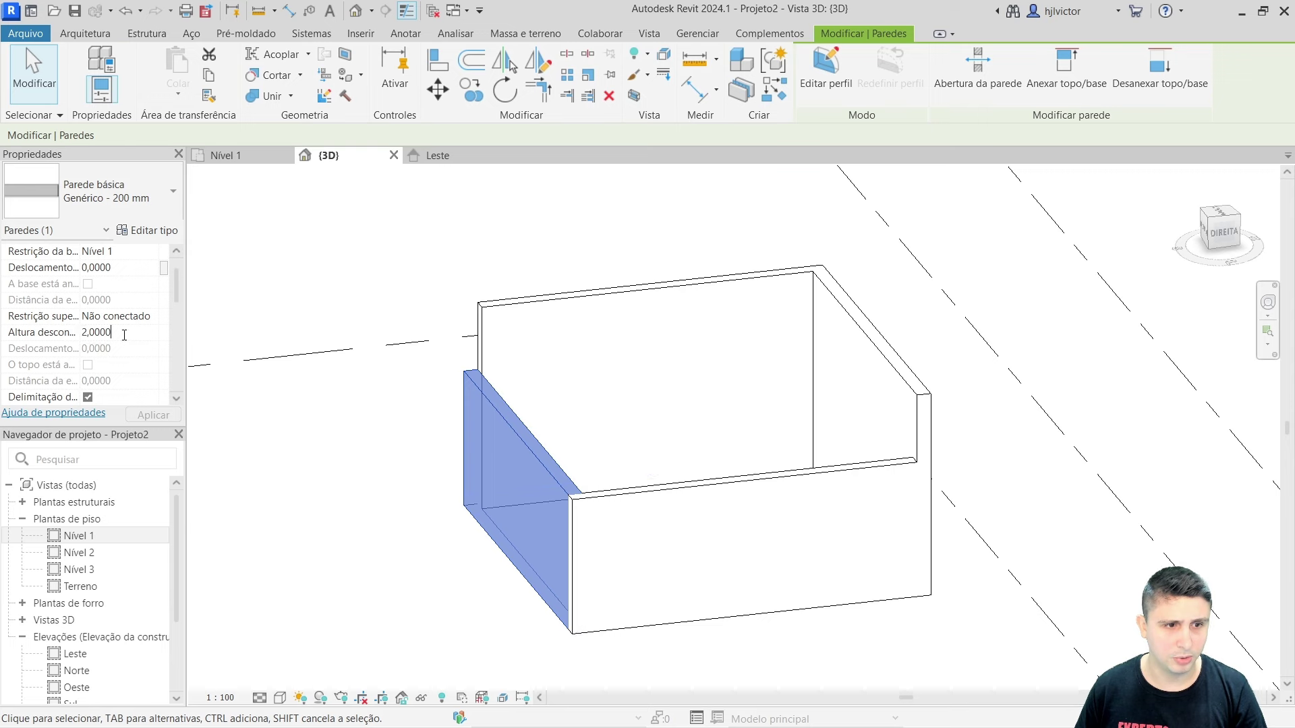
{"action": "double_click", "coordinate": [124, 335]}
{"action": "type", "text": "3"}
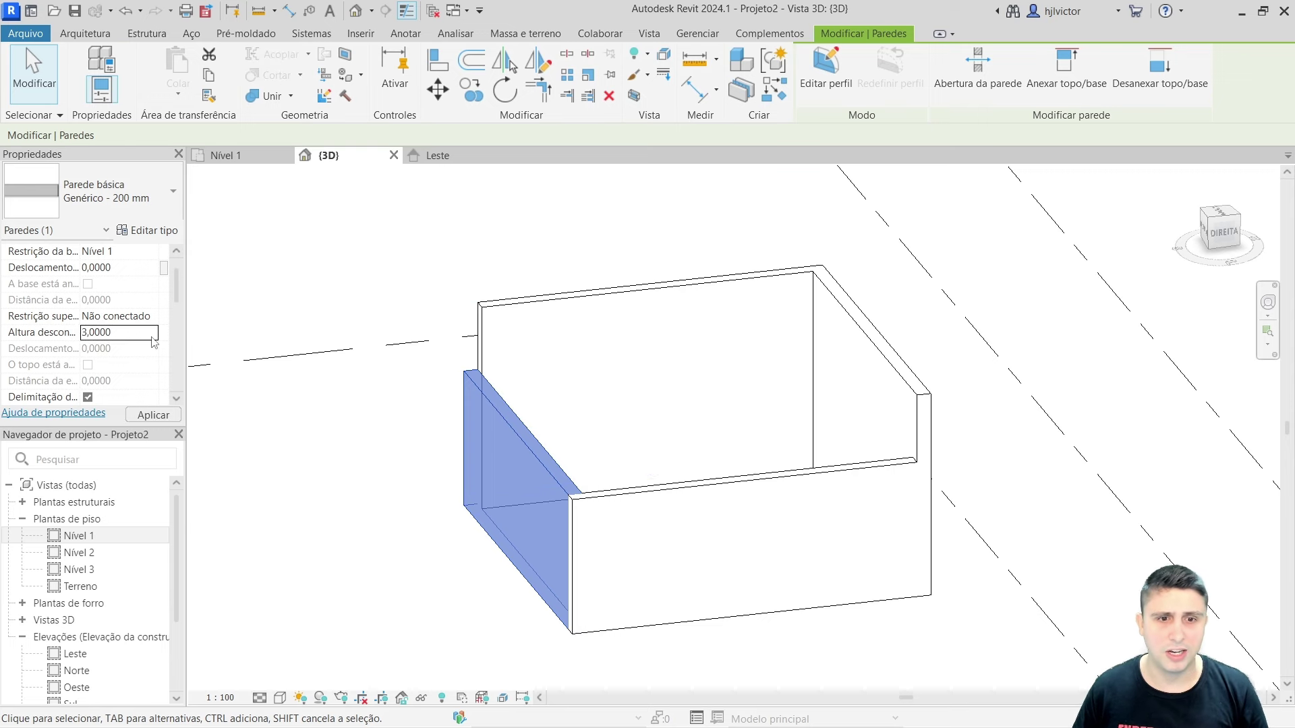
{"action": "key", "text": "Return"}
{"action": "left_click", "coordinate": [350, 476]}
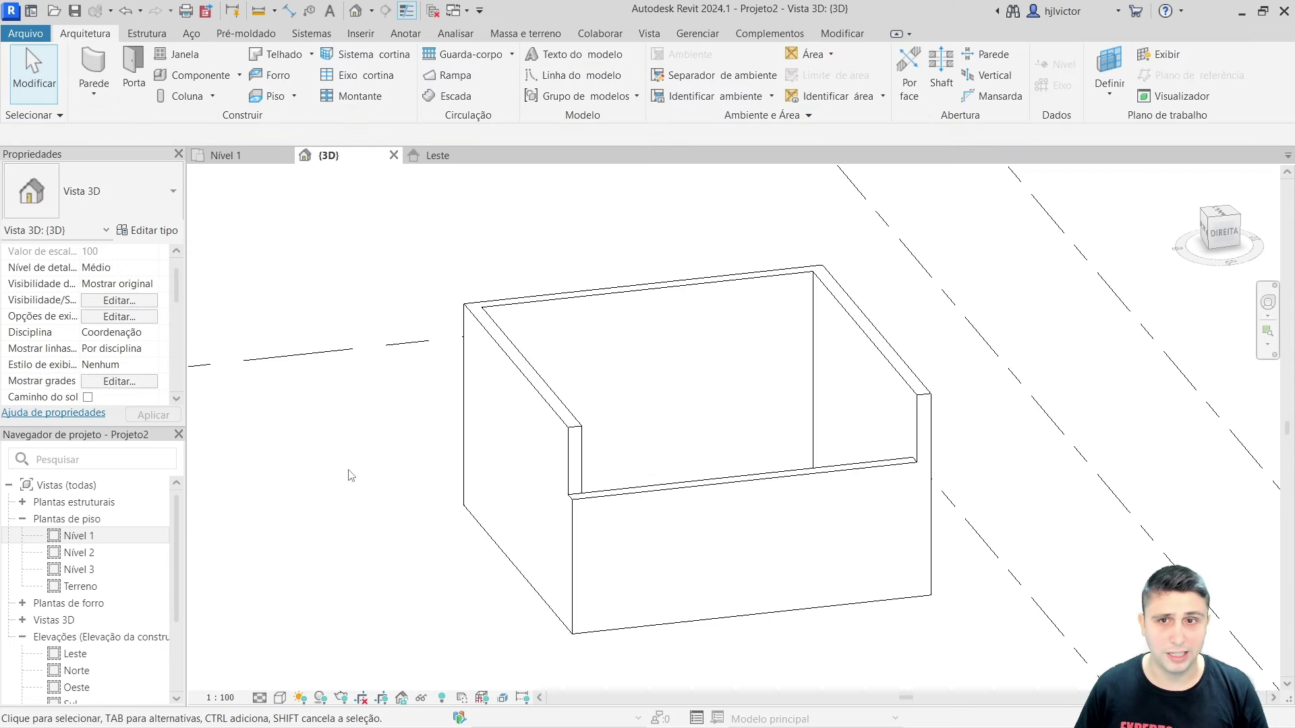
- Align the front wall's top to the left wall's top edge so all four walls match in height
{"action": "left_click", "coordinate": [532, 387]}
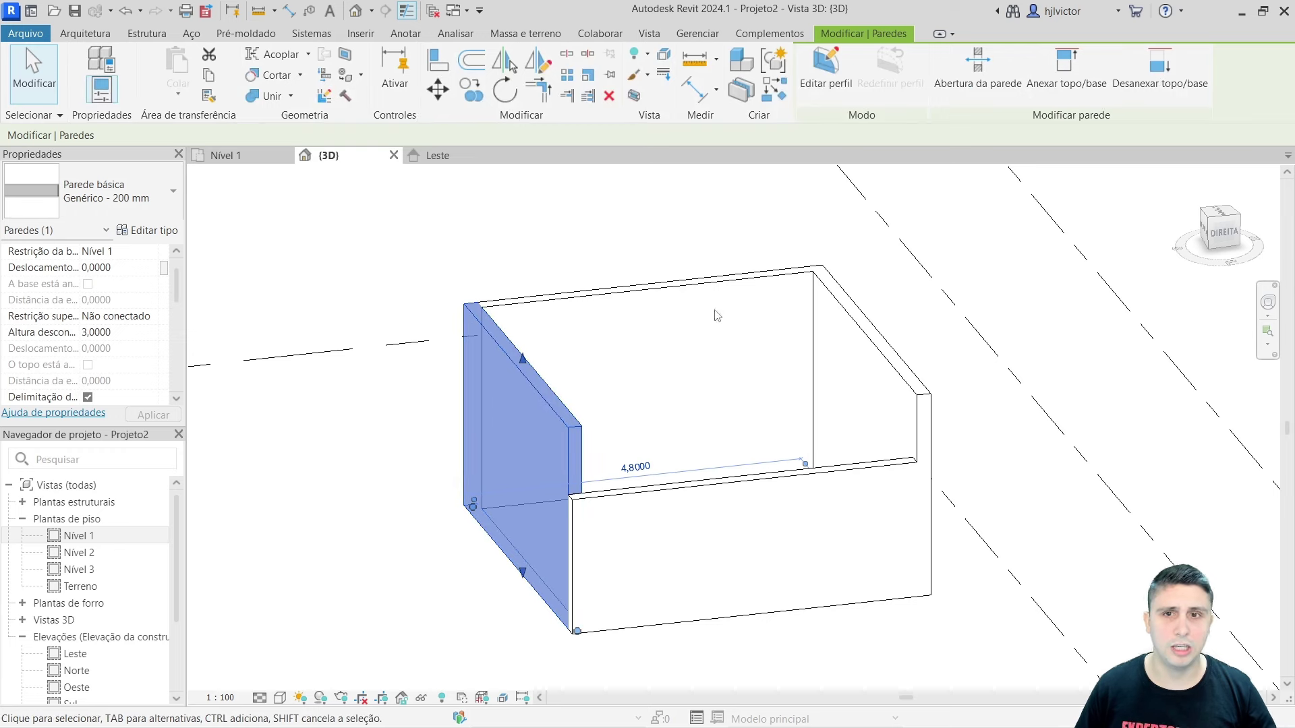
{"action": "left_click", "coordinate": [433, 66]}
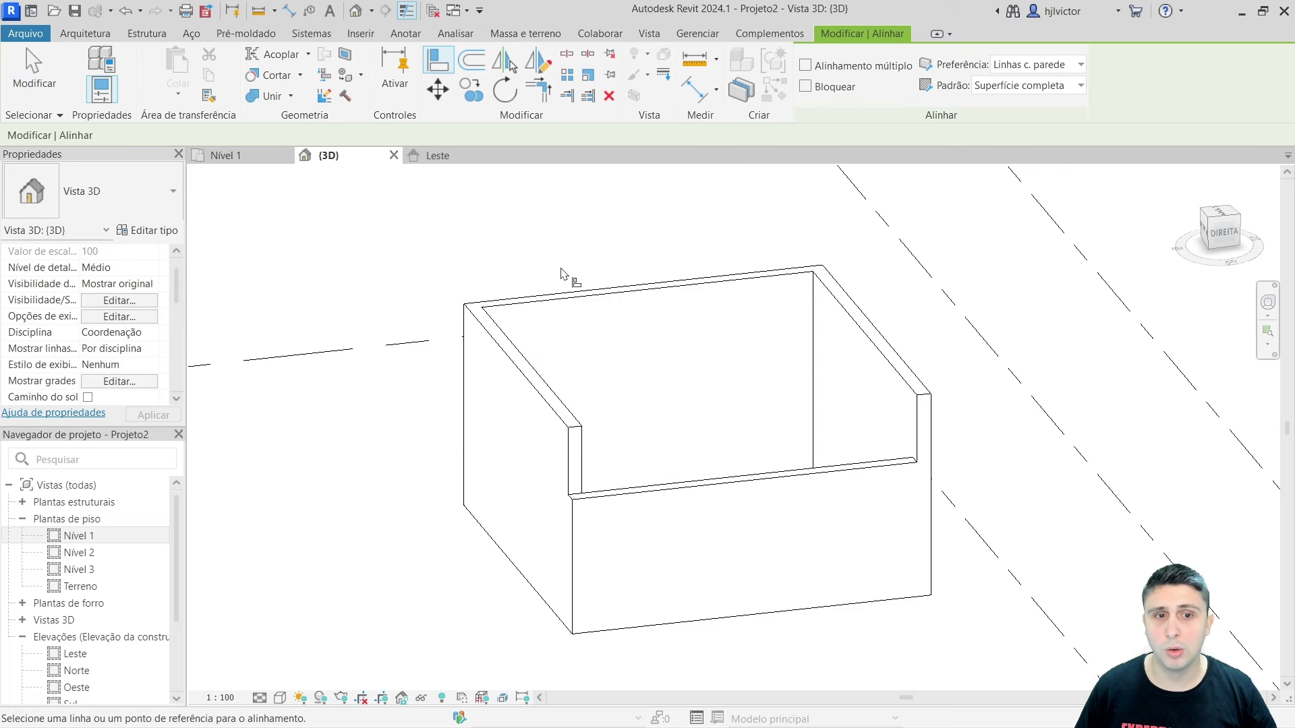
{"action": "left_click", "coordinate": [553, 400]}
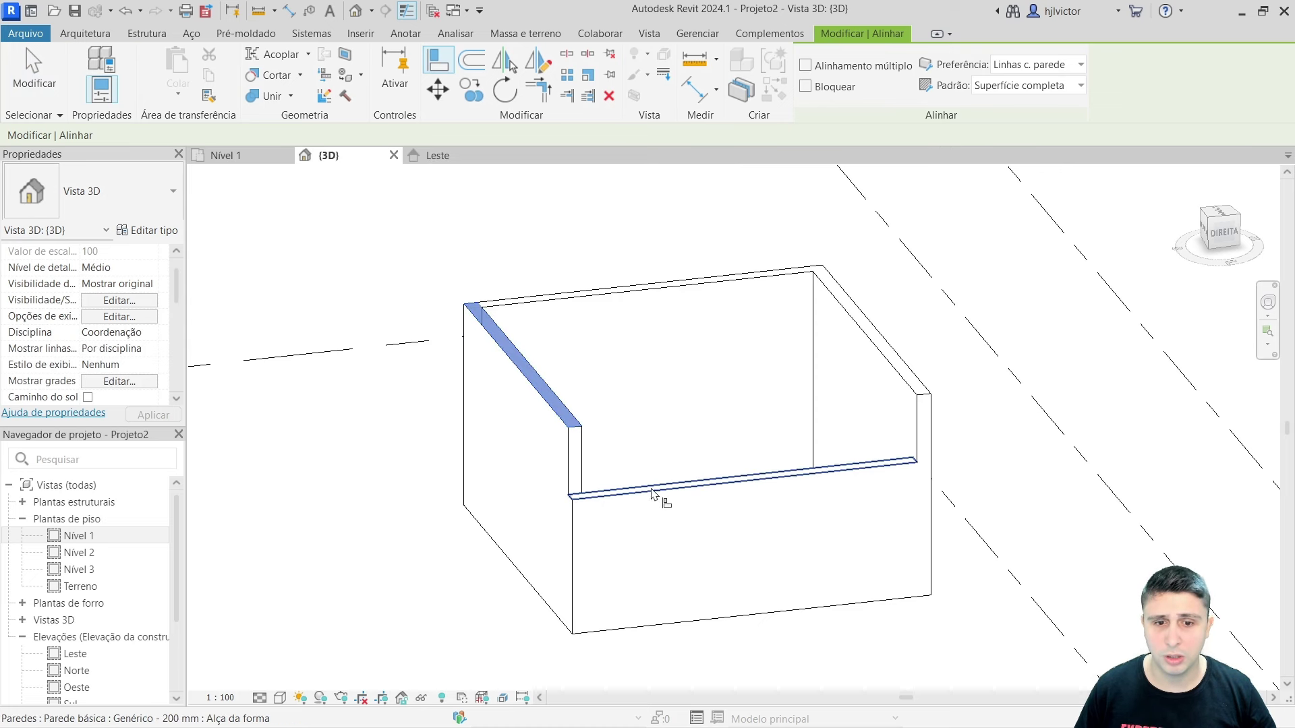
{"action": "left_click", "coordinate": [659, 489]}
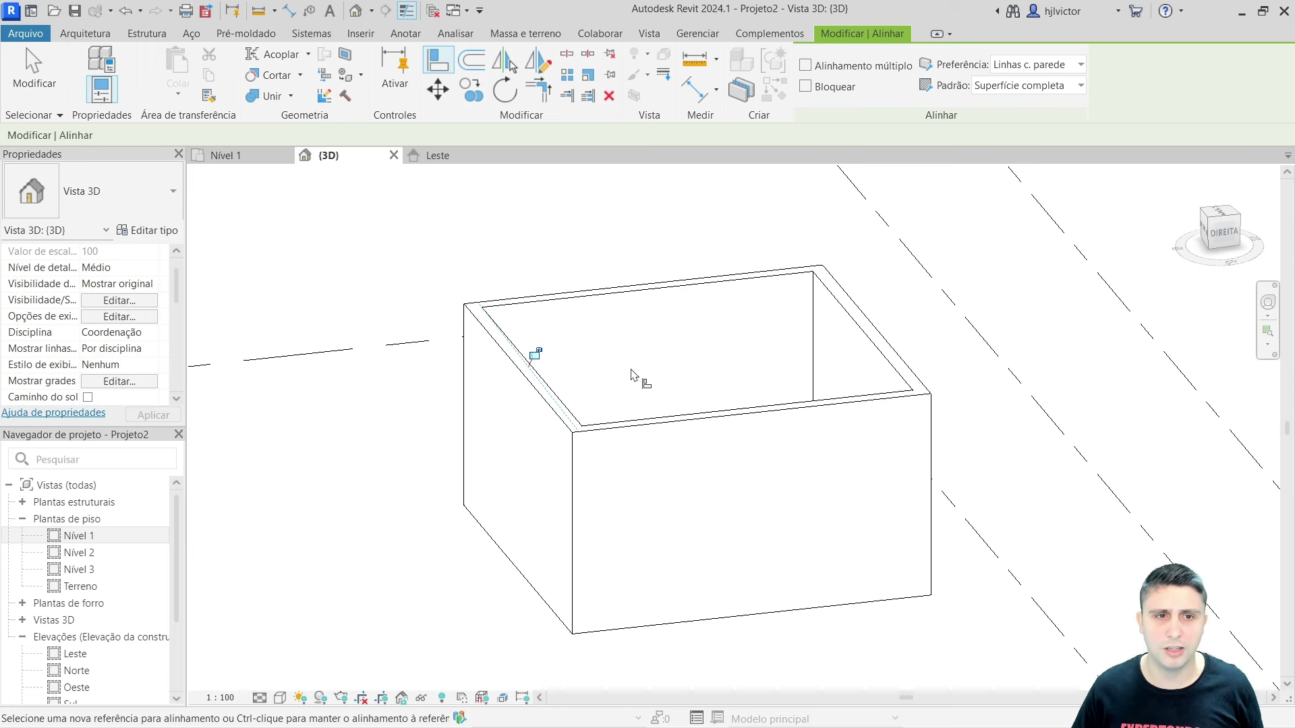
{"action": "key", "text": "Escape"}
{"action": "key", "text": "Escape"}
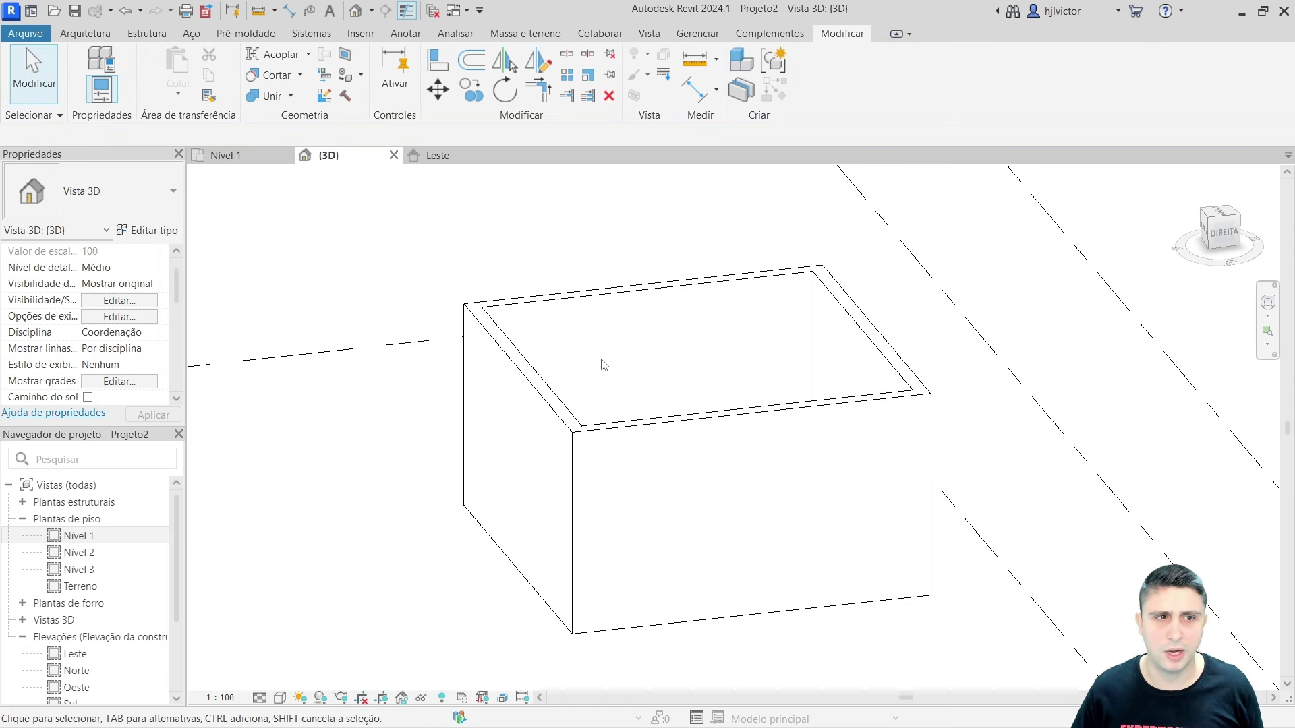
- Orbit and zoom the 3D view to inspect the equal-height wall box from another corner
{"action": "scroll", "coordinate": [631, 375], "scroll_direction": "down", "scroll_amount": 2}
{"action": "scroll", "coordinate": [610, 351], "scroll_direction": "up", "scroll_amount": 1}
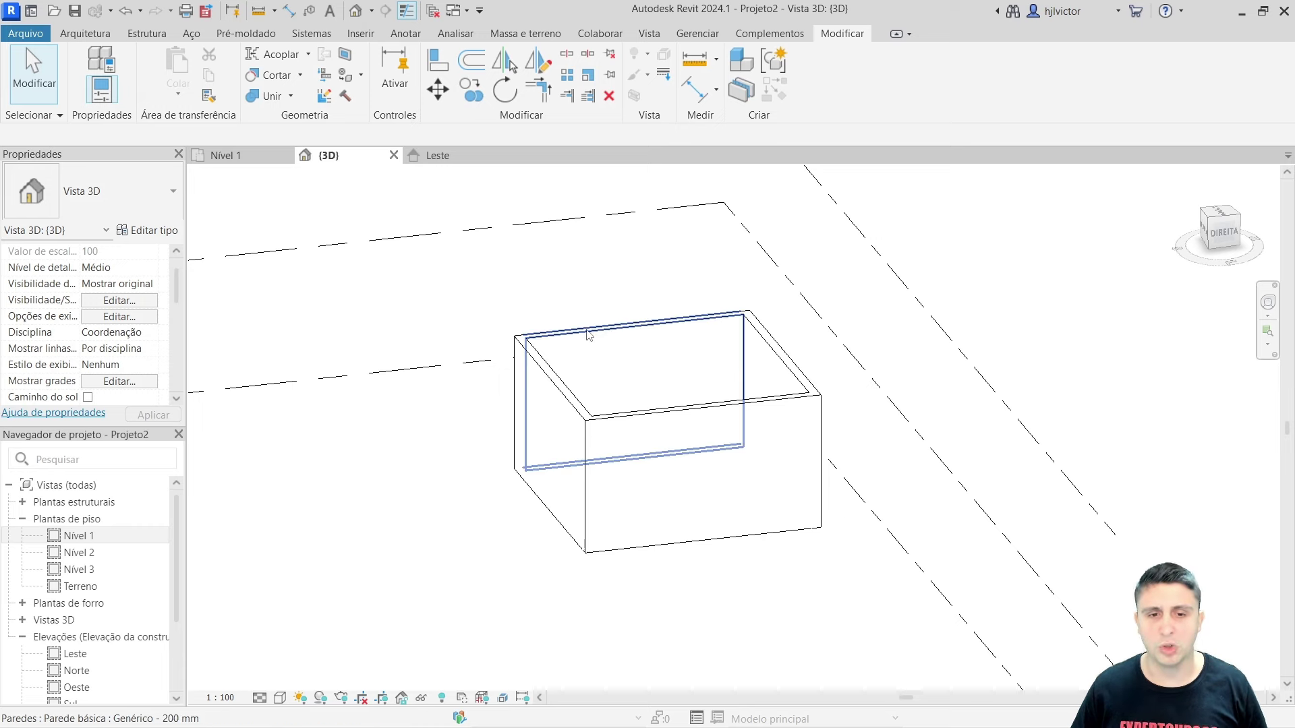
{"action": "mouse_move", "coordinate": [446, 403]}
{"action": "middle_mouse_down", "text": "shift"}
{"action": "mouse_move", "coordinate": [454, 494]}
{"action": "mouse_move", "coordinate": [622, 520]}
{"action": "mouse_move", "coordinate": [350, 425]}
{"action": "mouse_move", "coordinate": [386, 443]}
{"action": "mouse_move", "coordinate": [447, 430]}
{"action": "mouse_move", "coordinate": [890, 439]}
{"action": "mouse_move", "coordinate": [625, 494]}
{"action": "mouse_move", "coordinate": [336, 463]}
{"action": "mouse_move", "coordinate": [327, 428]}
{"action": "mouse_move", "coordinate": [353, 371]}
{"action": "mouse_move", "coordinate": [397, 464]}
{"action": "mouse_move", "coordinate": [492, 454]}
{"action": "mouse_move", "coordinate": [593, 384]}
{"action": "mouse_move", "coordinate": [347, 492]}
{"action": "mouse_move", "coordinate": [267, 476]}
{"action": "mouse_move", "coordinate": [488, 457]}
{"action": "mouse_move", "coordinate": [418, 456]}
{"action": "middle_mouse_up", "text": "shift"}
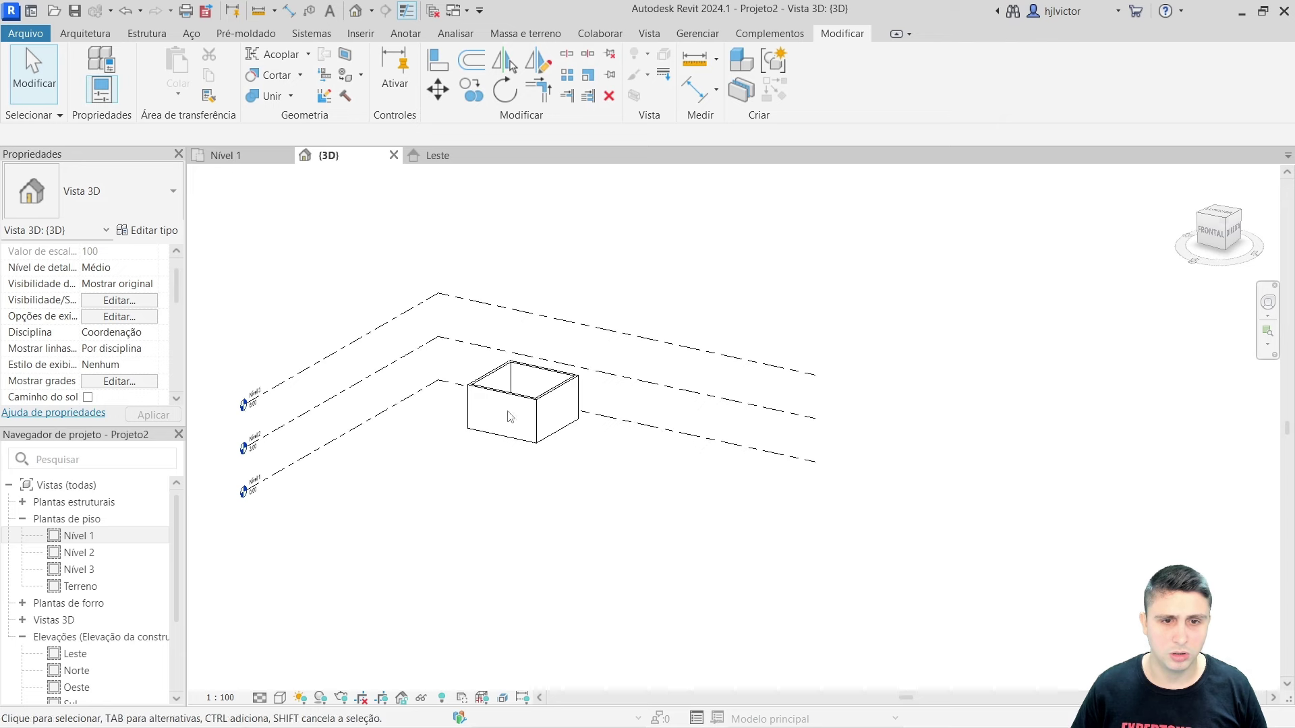
{"action": "scroll", "coordinate": [506, 414], "scroll_direction": "up", "scroll_amount": 4}
{"action": "scroll", "coordinate": [517, 399], "scroll_direction": "up", "scroll_amount": 3}
{"action": "scroll", "coordinate": [499, 337], "scroll_direction": "up", "scroll_amount": 1}
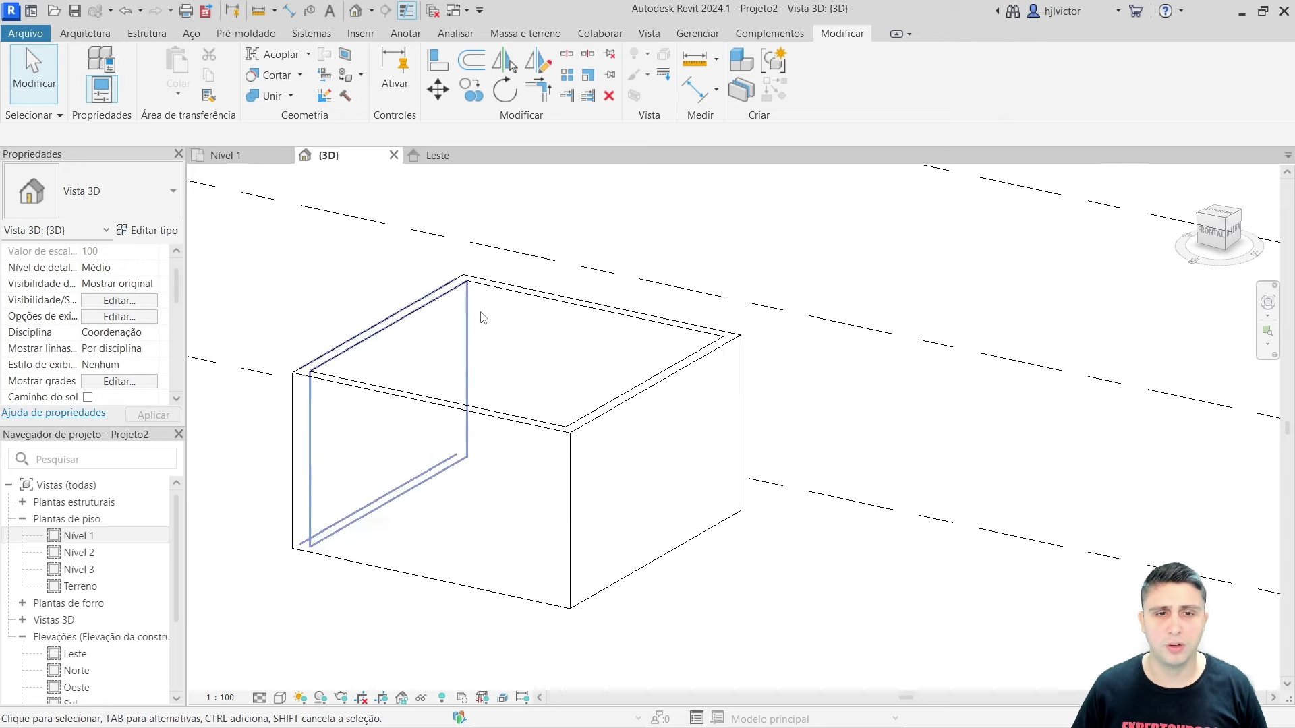
- Check the walls against the levels in the Leste elevation, then return to Nível 1
{"action": "left_click", "coordinate": [438, 155]}
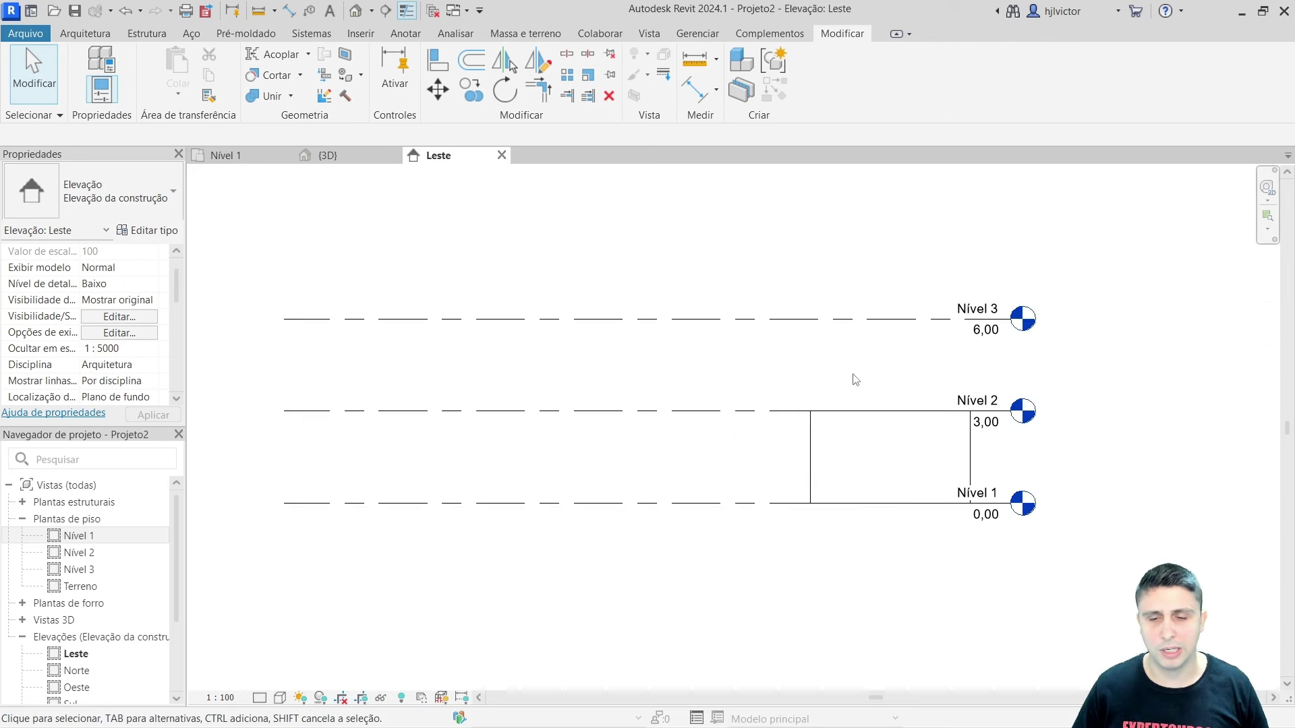
{"action": "scroll", "coordinate": [1012, 483], "scroll_direction": "up", "scroll_amount": 2}
{"action": "scroll", "coordinate": [991, 482], "scroll_direction": "up", "scroll_amount": 2}
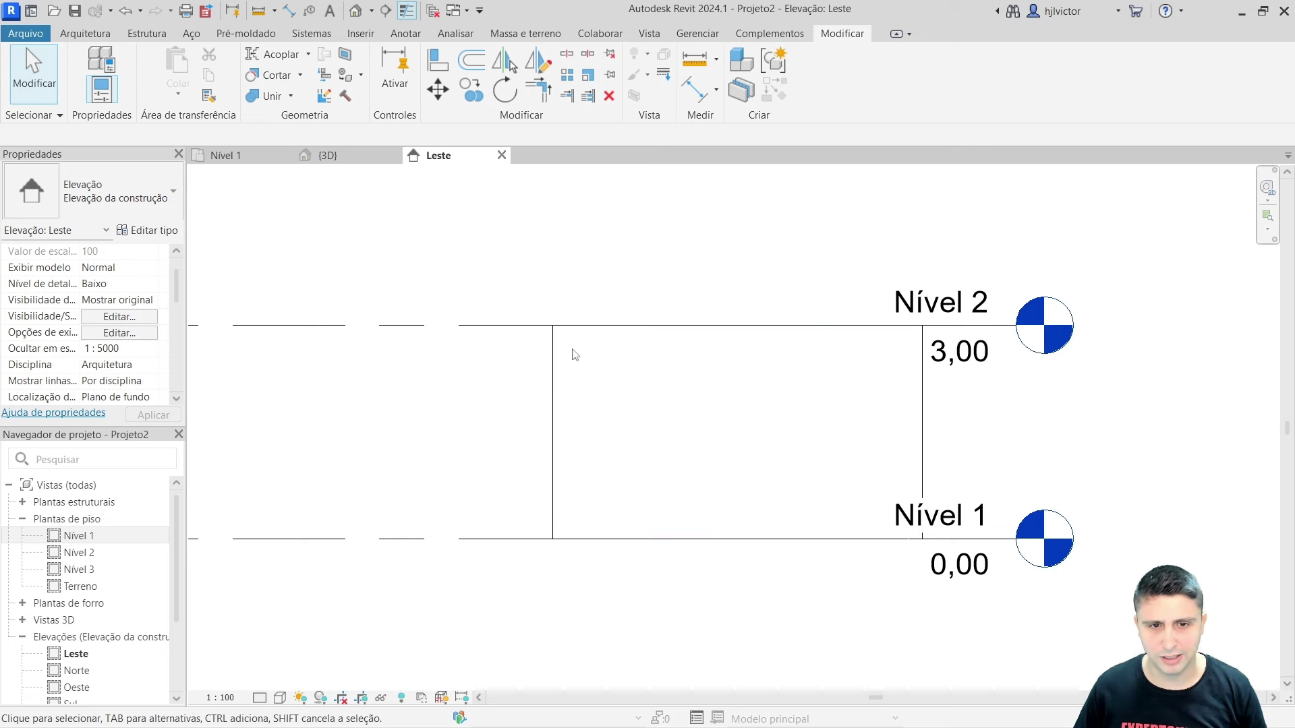
{"action": "left_click", "coordinate": [227, 159]}
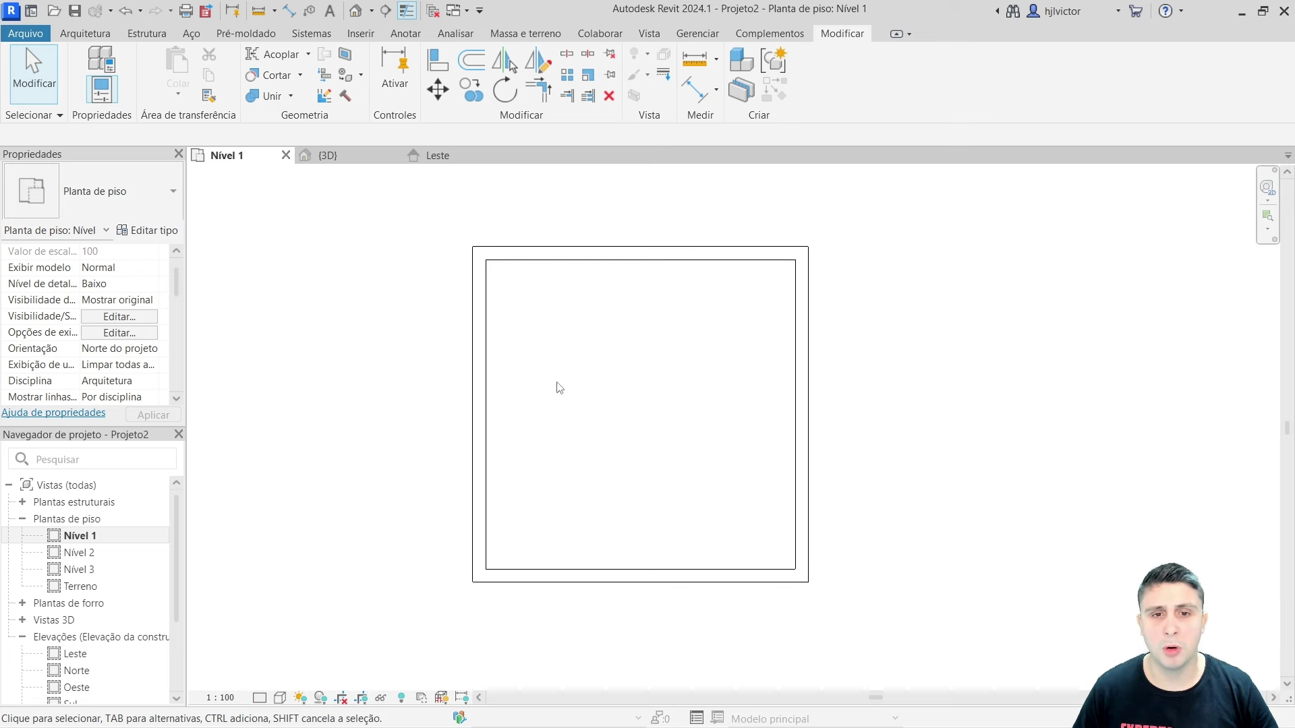
{"action": "left_click", "coordinate": [220, 698]}
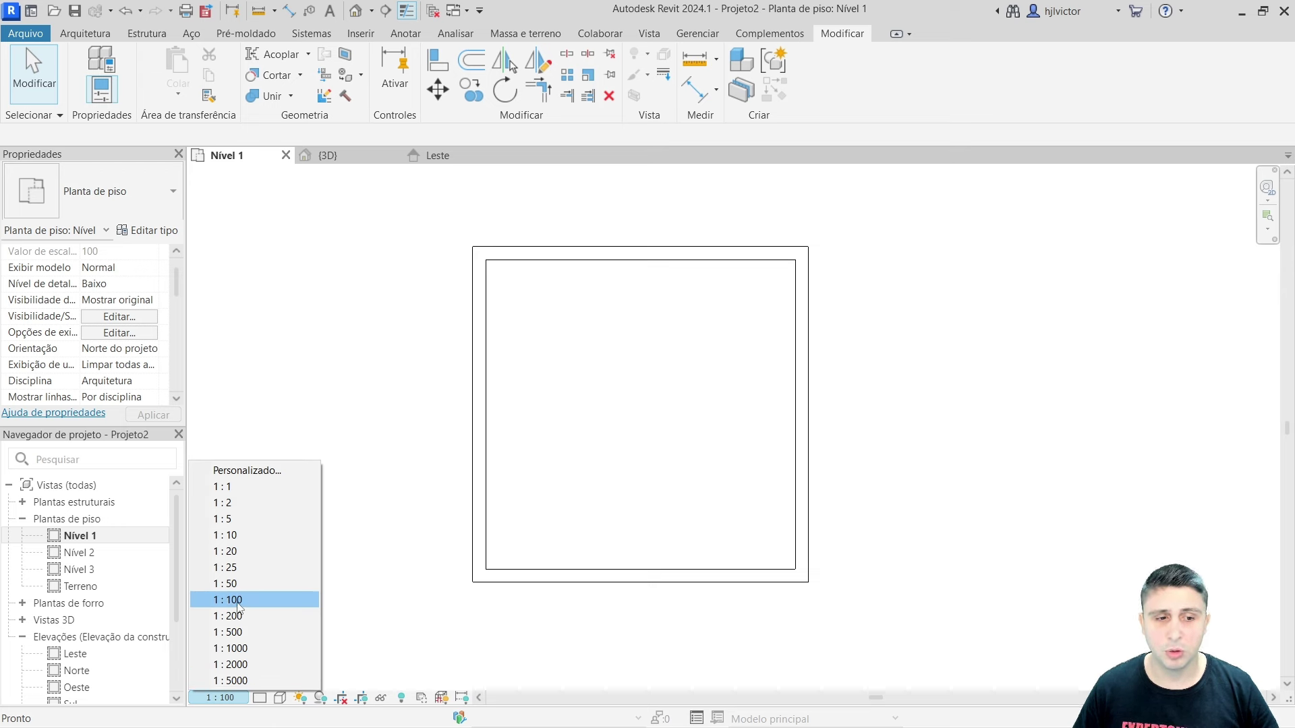
{"action": "left_click", "coordinate": [242, 584]}
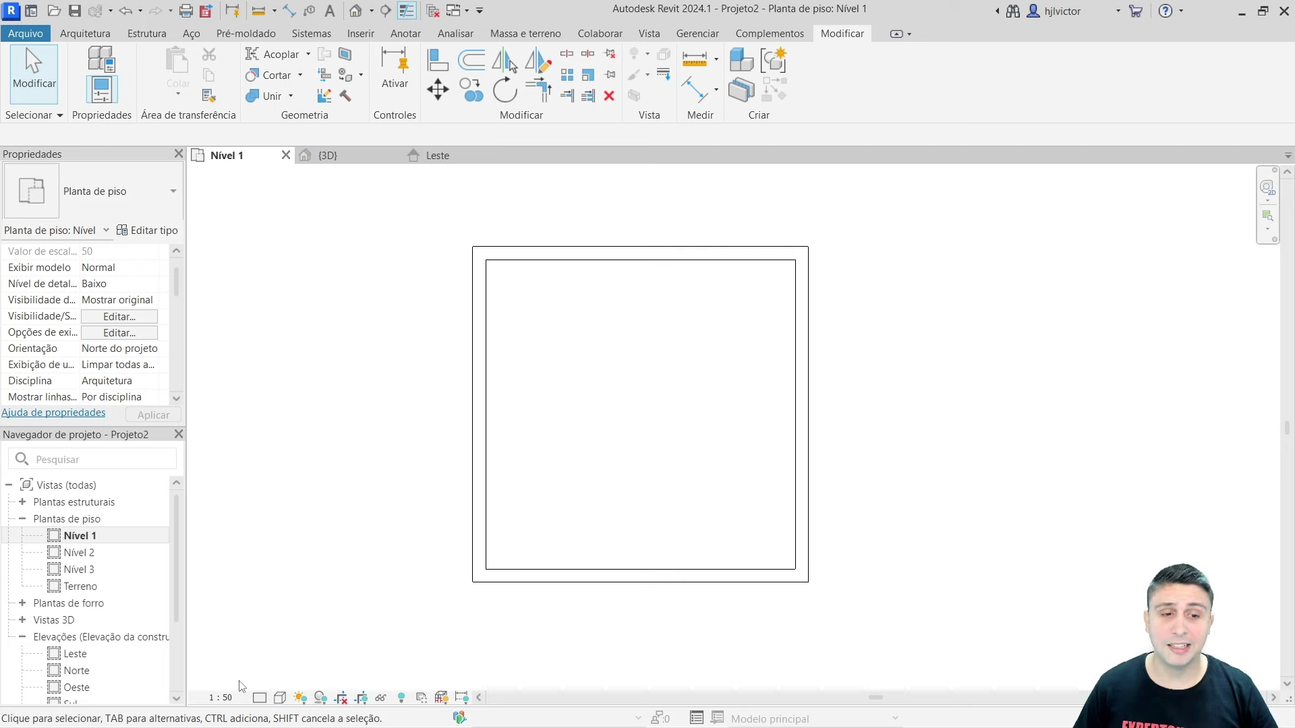
{"action": "left_click", "coordinate": [330, 156]}
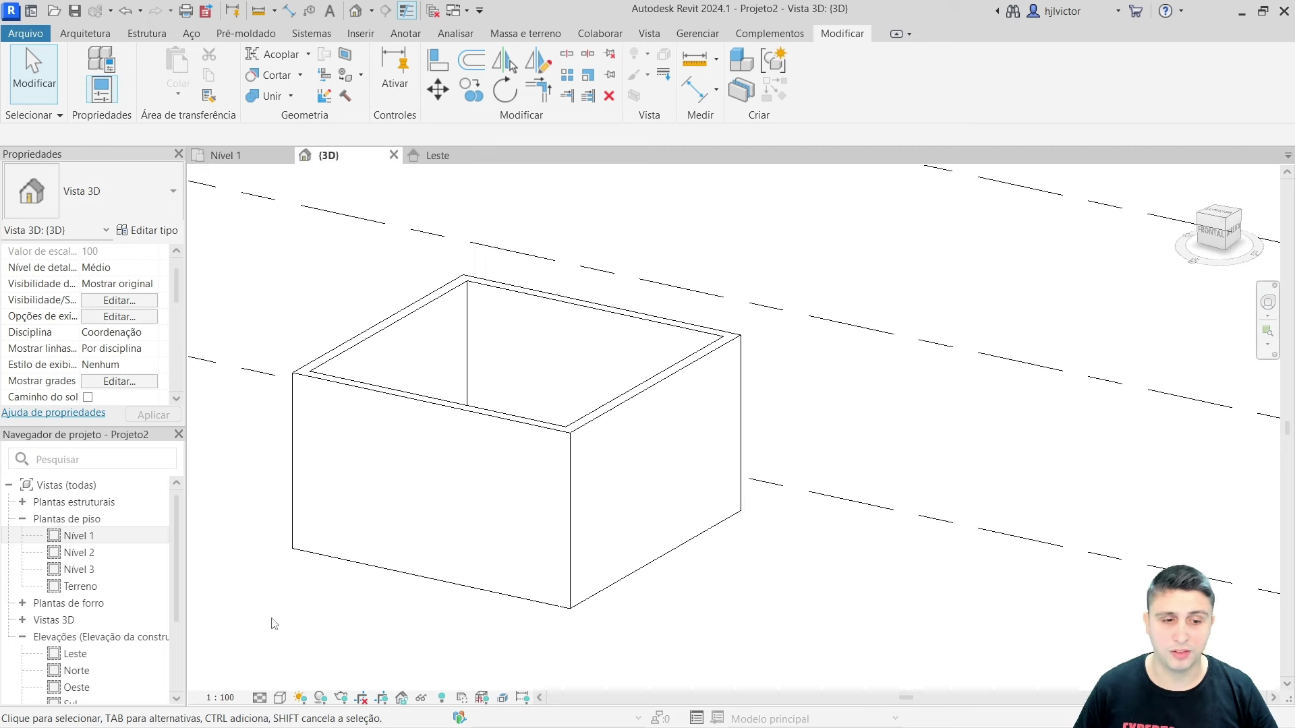
{"action": "left_click", "coordinate": [437, 156]}
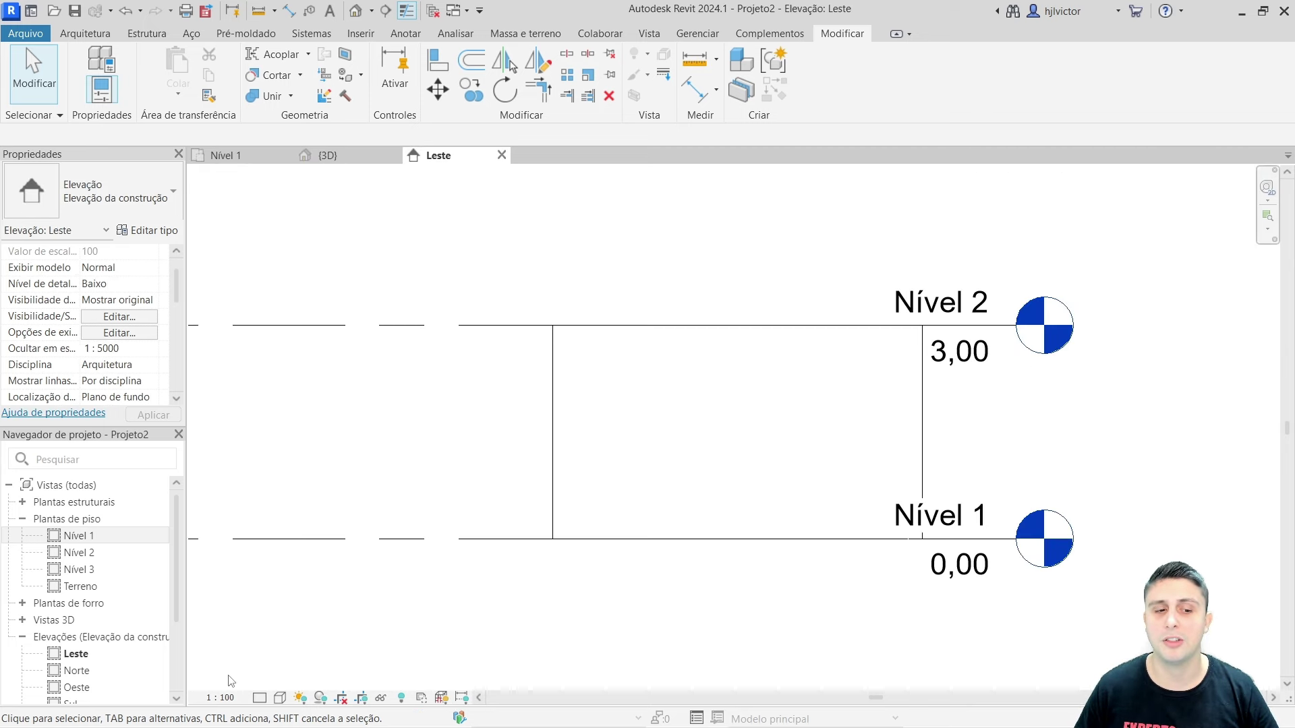
{"action": "left_click", "coordinate": [228, 156]}
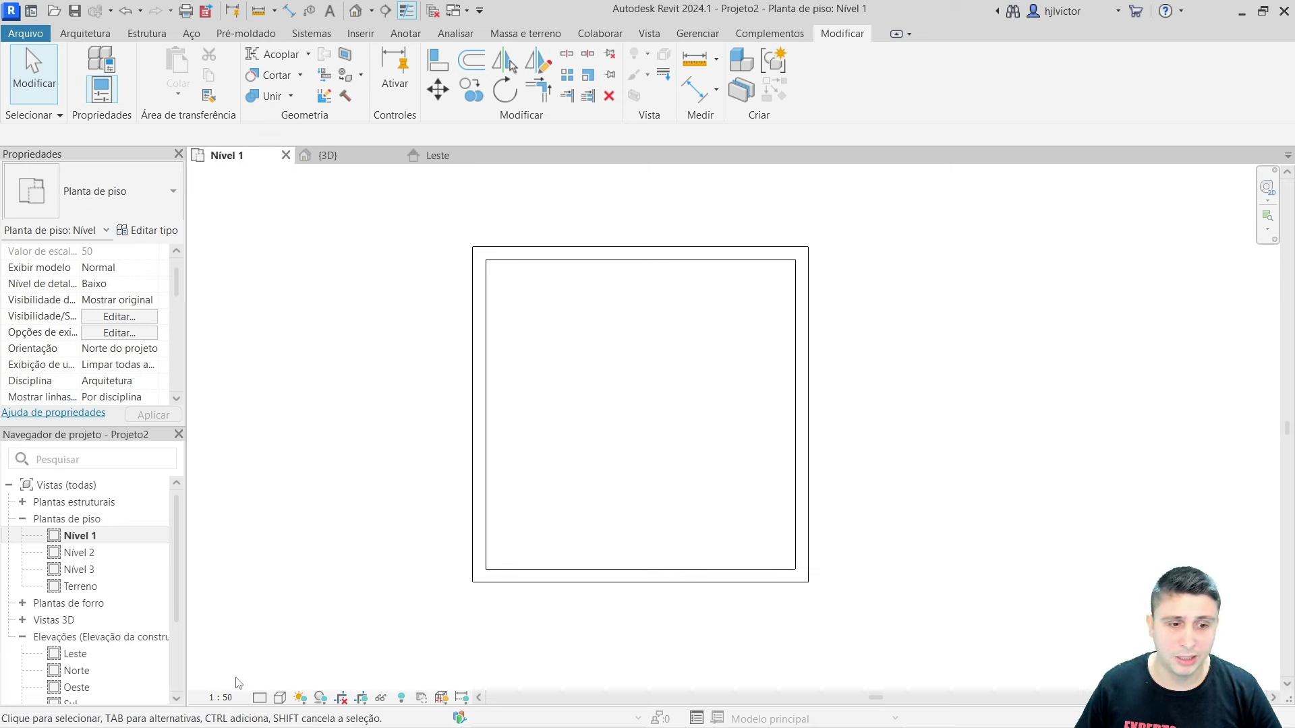
{"action": "left_click", "coordinate": [220, 697]}
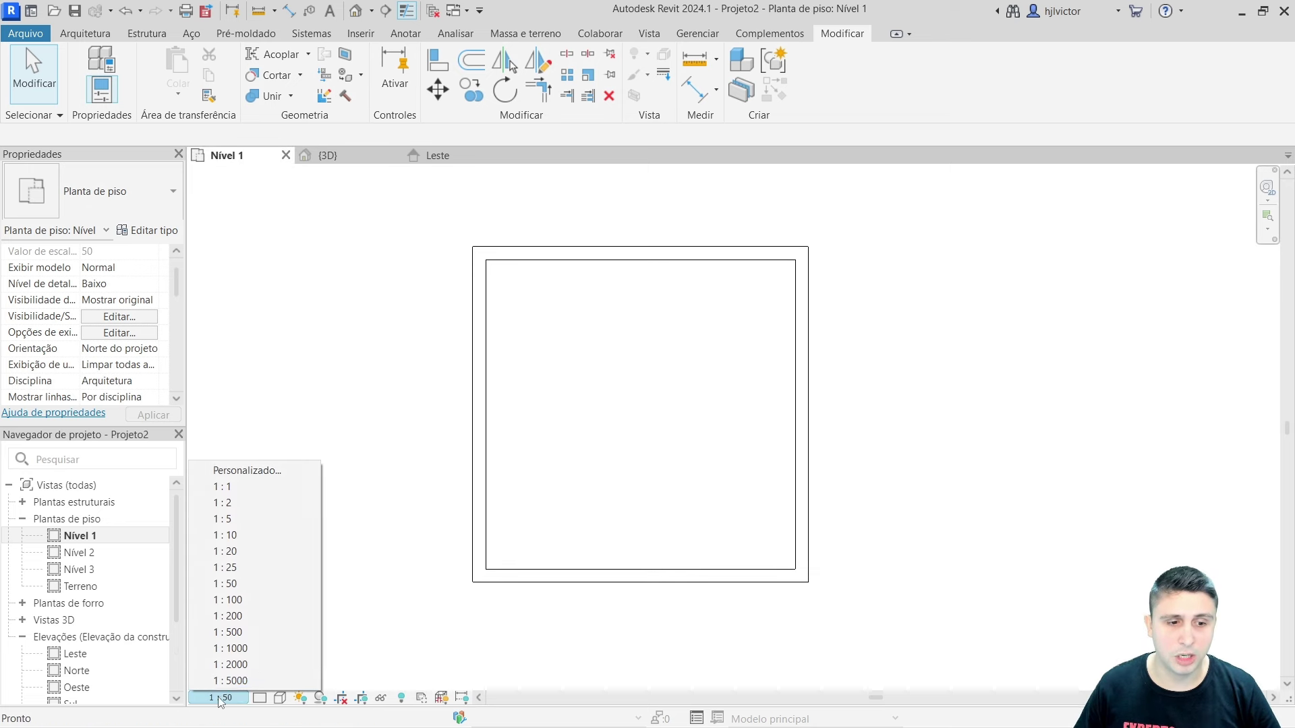
{"action": "left_click", "coordinate": [231, 600]}
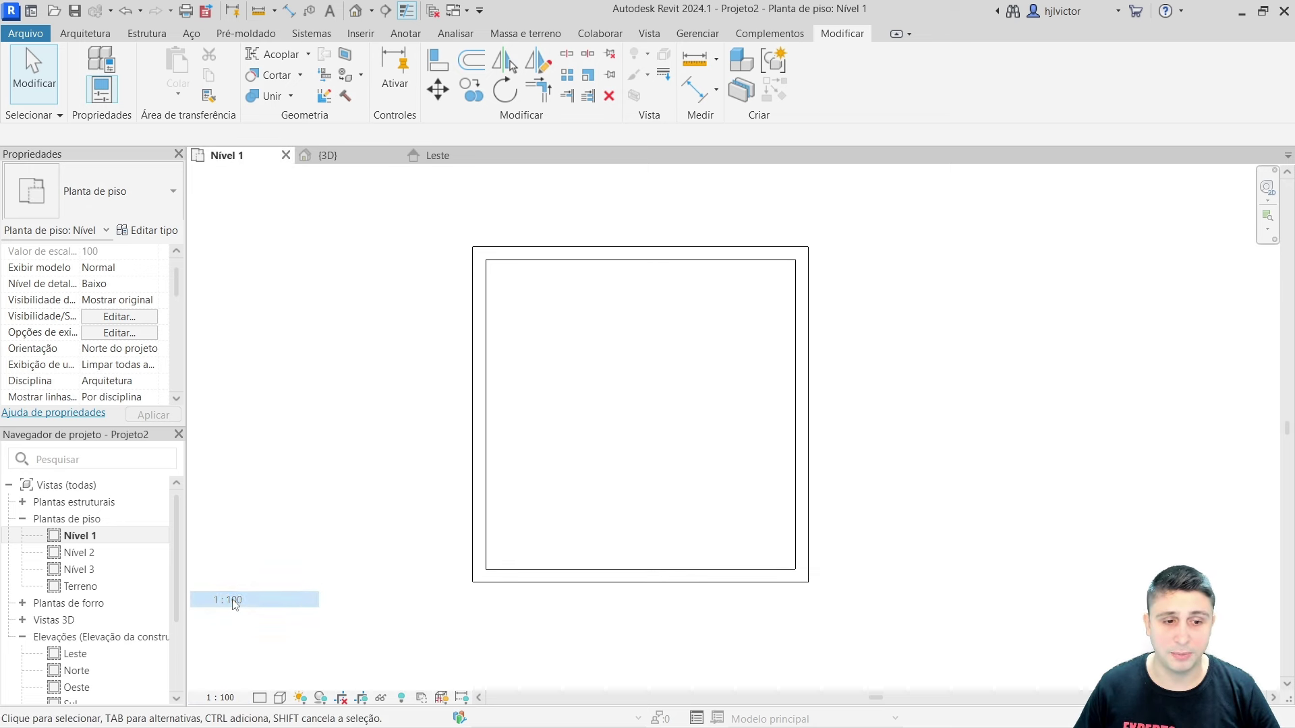
- Cycle the plan's detail level to Médio and then back to Alto
{"action": "left_click", "coordinate": [260, 698]}
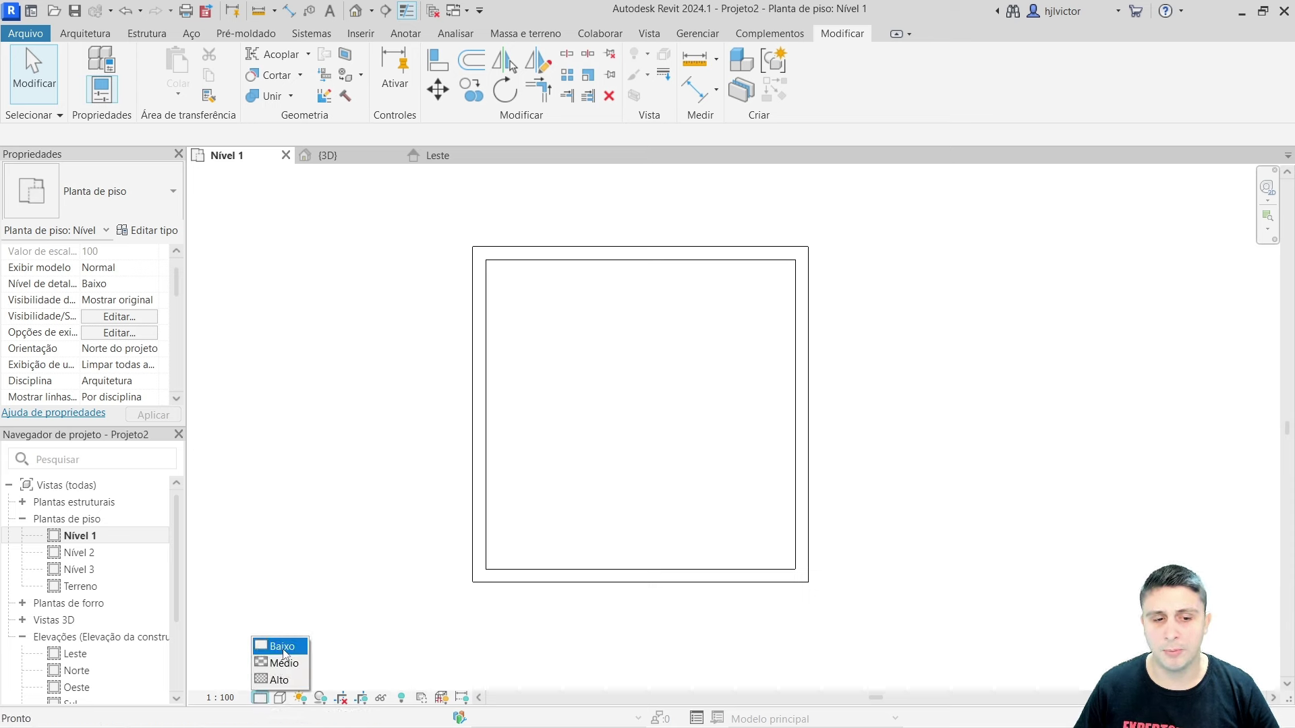
{"action": "left_click", "coordinate": [283, 651]}
{"action": "left_click", "coordinate": [260, 698]}
{"action": "left_click", "coordinate": [283, 663]}
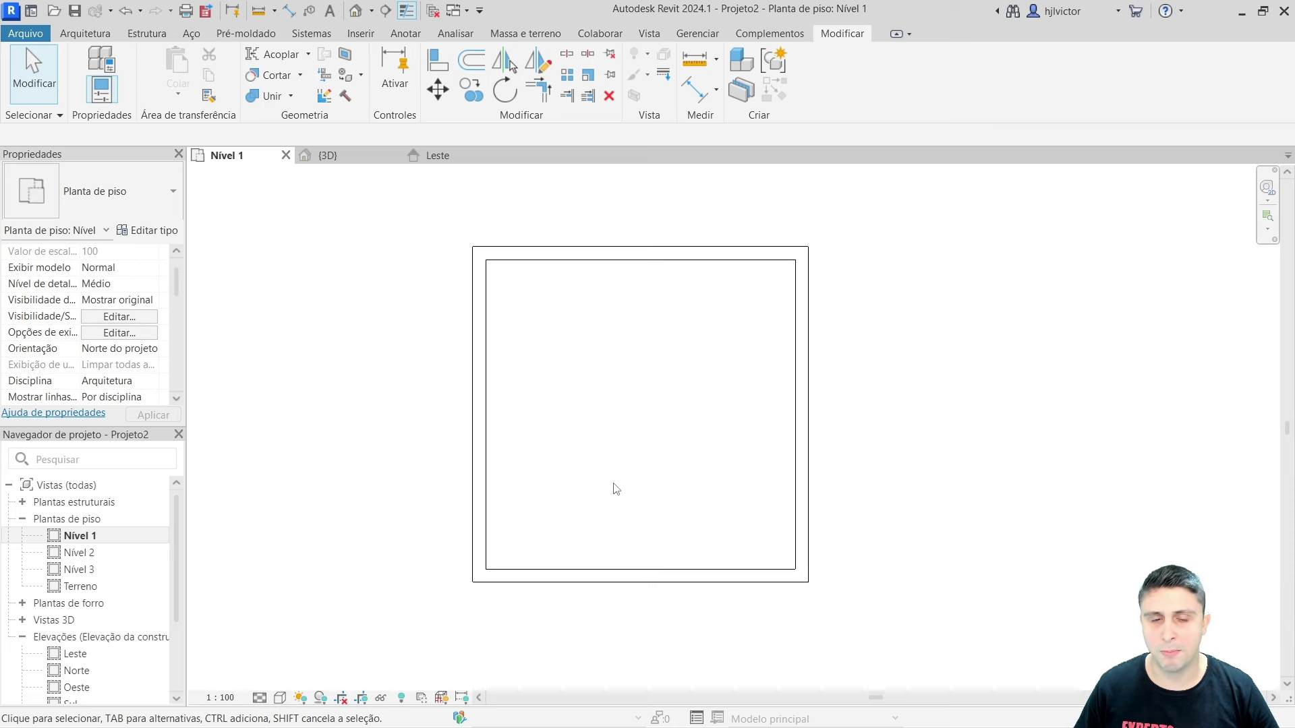
{"action": "scroll", "coordinate": [610, 458], "scroll_direction": "up", "scroll_amount": 1}
{"action": "left_click", "coordinate": [260, 698]}
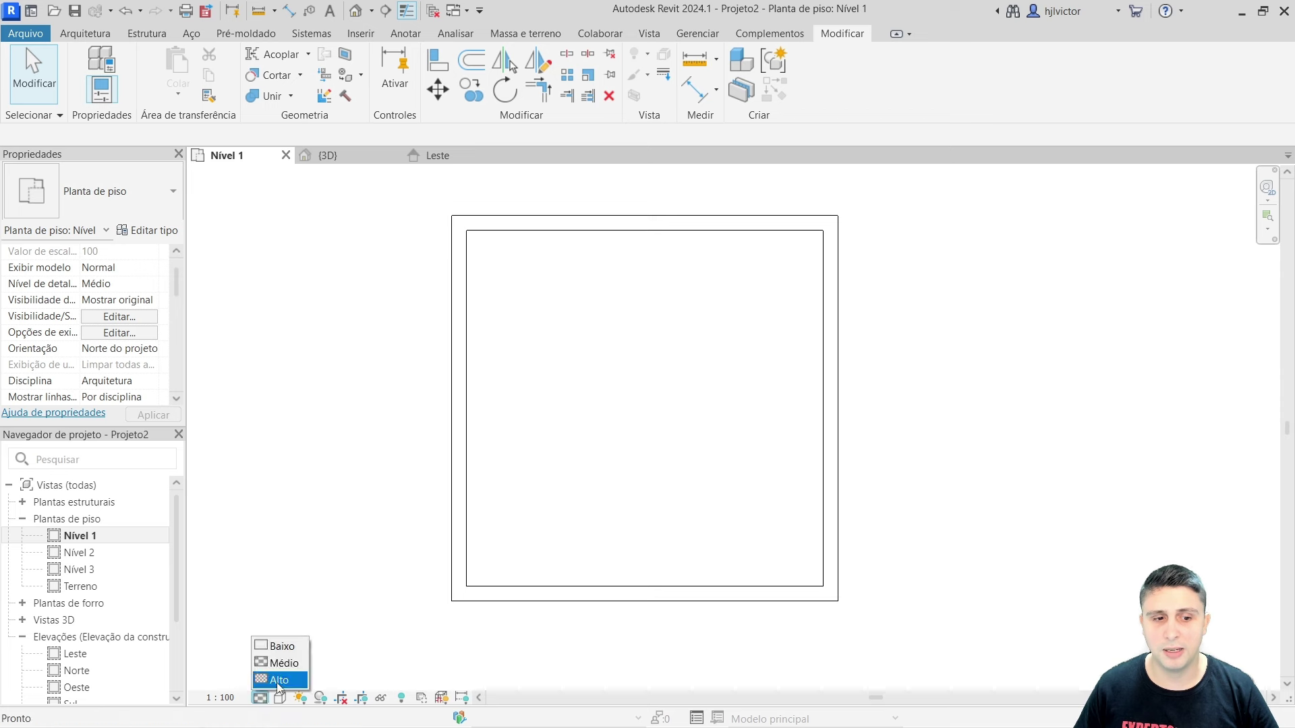
{"action": "left_click", "coordinate": [283, 678]}
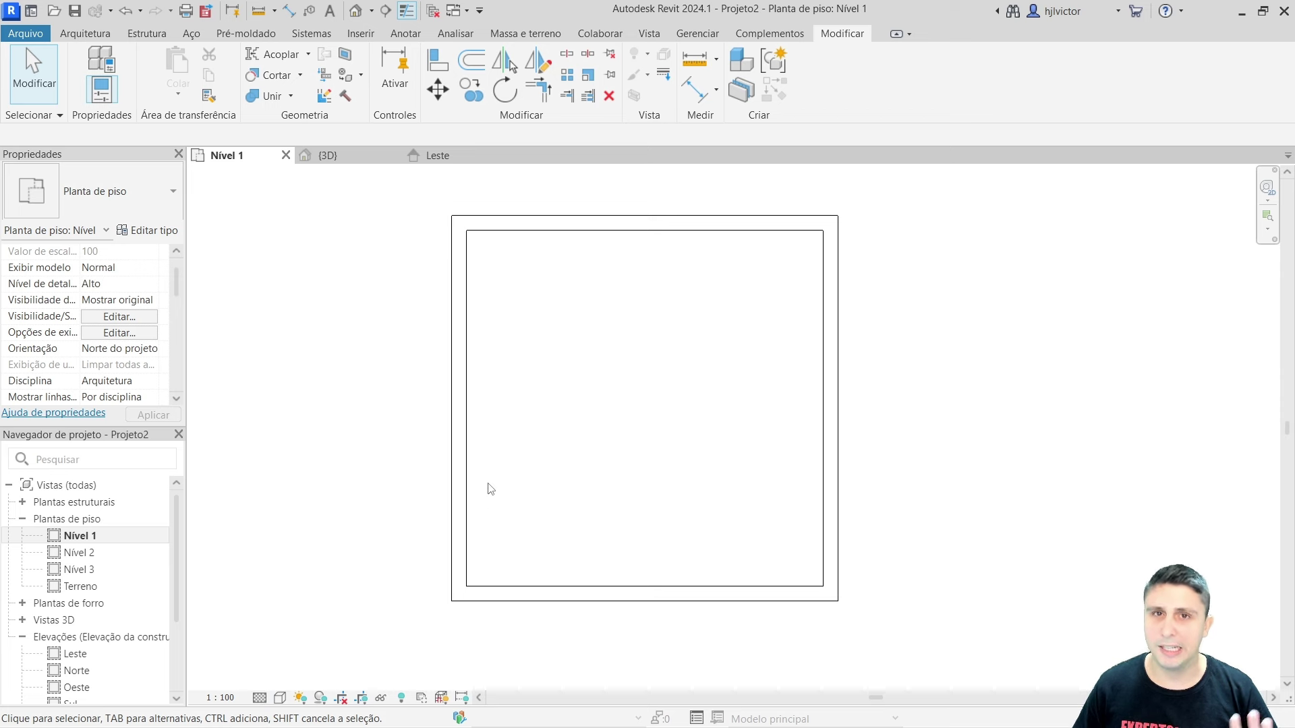
- Apply the Cores consistentes visual style, then cycle detail through Médio and Baixo back to Alto
{"action": "left_click", "coordinate": [280, 699]}
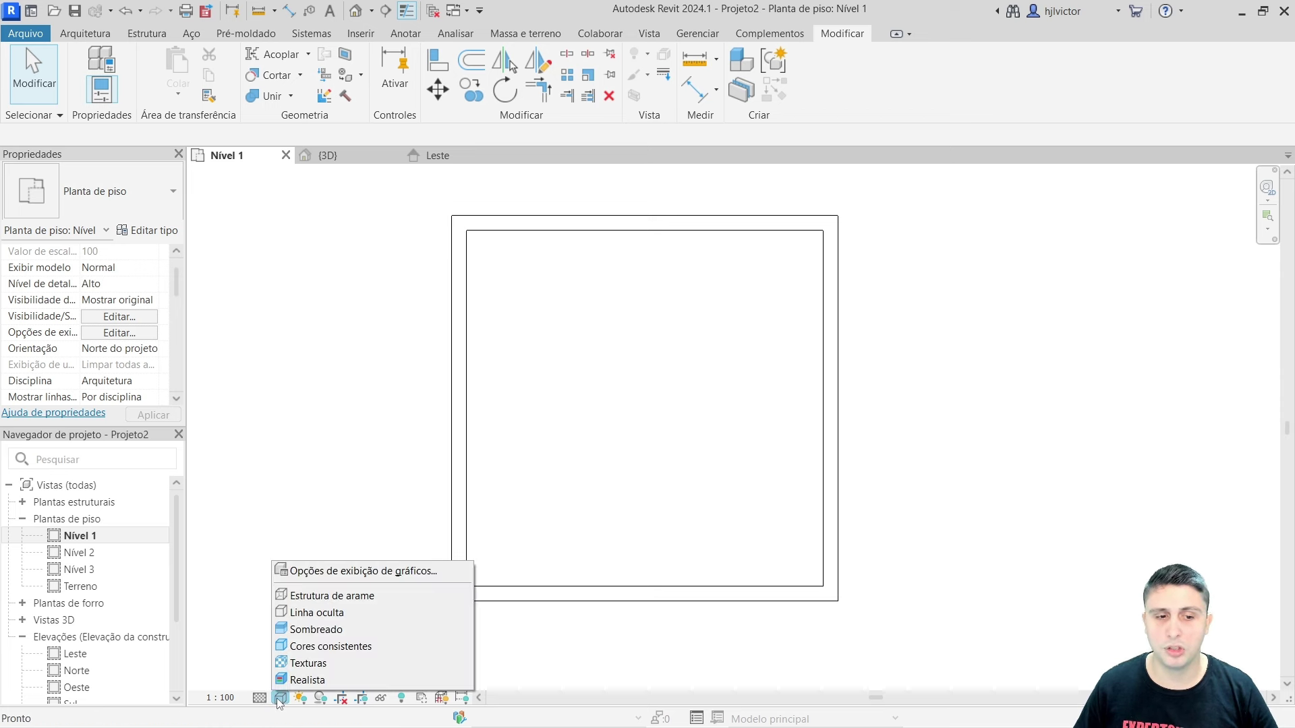
{"action": "left_click", "coordinate": [316, 647]}
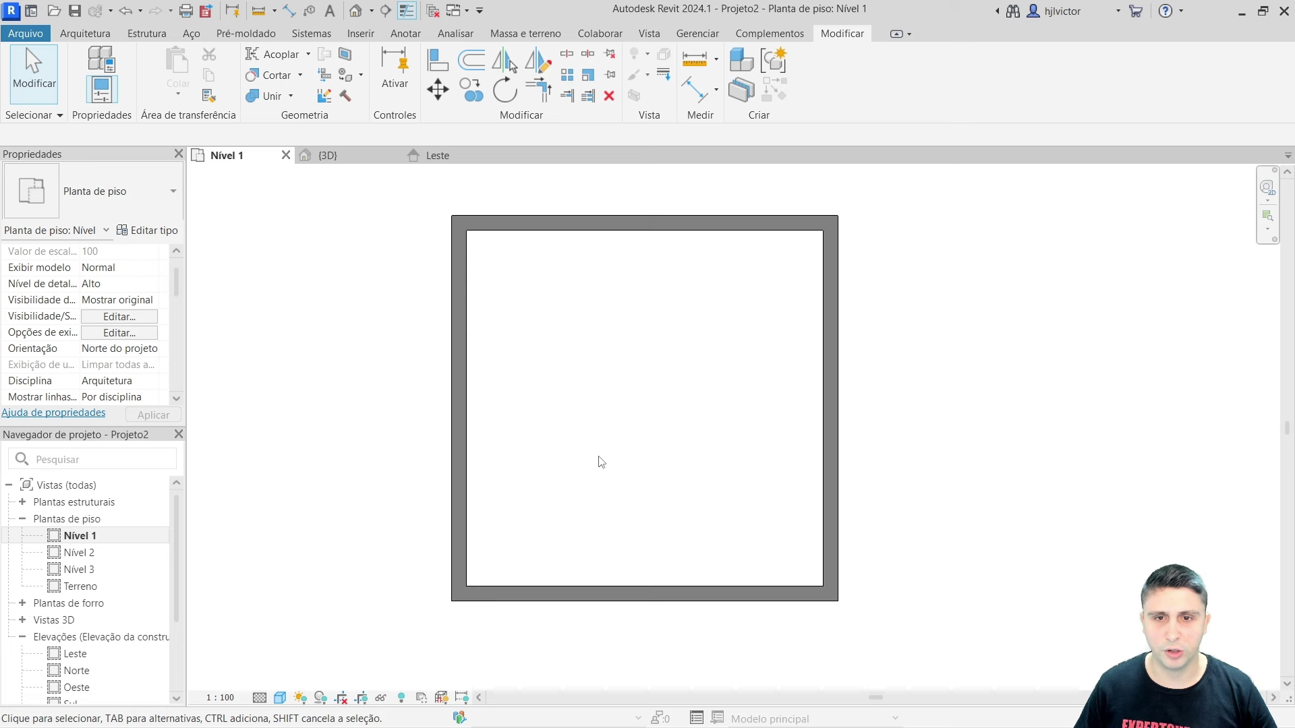
{"action": "left_click", "coordinate": [260, 698]}
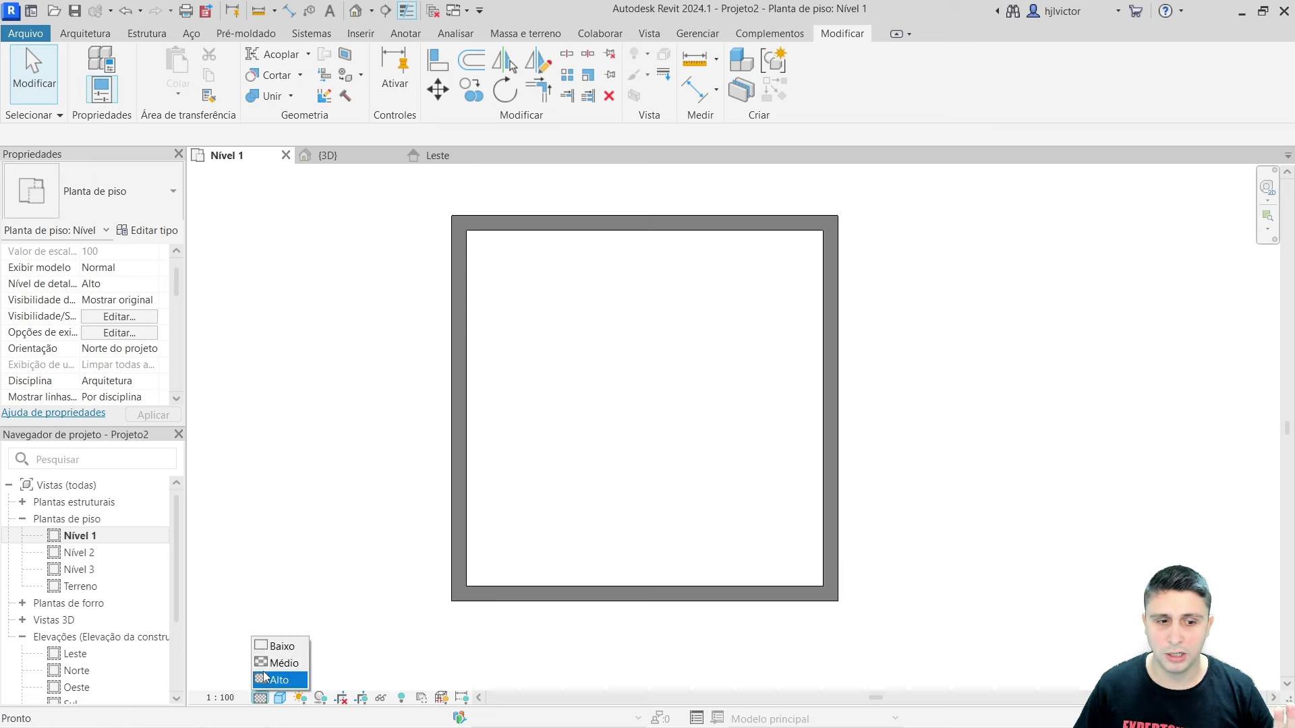
{"action": "left_click", "coordinate": [282, 663]}
{"action": "left_click", "coordinate": [260, 698]}
{"action": "left_click", "coordinate": [280, 646]}
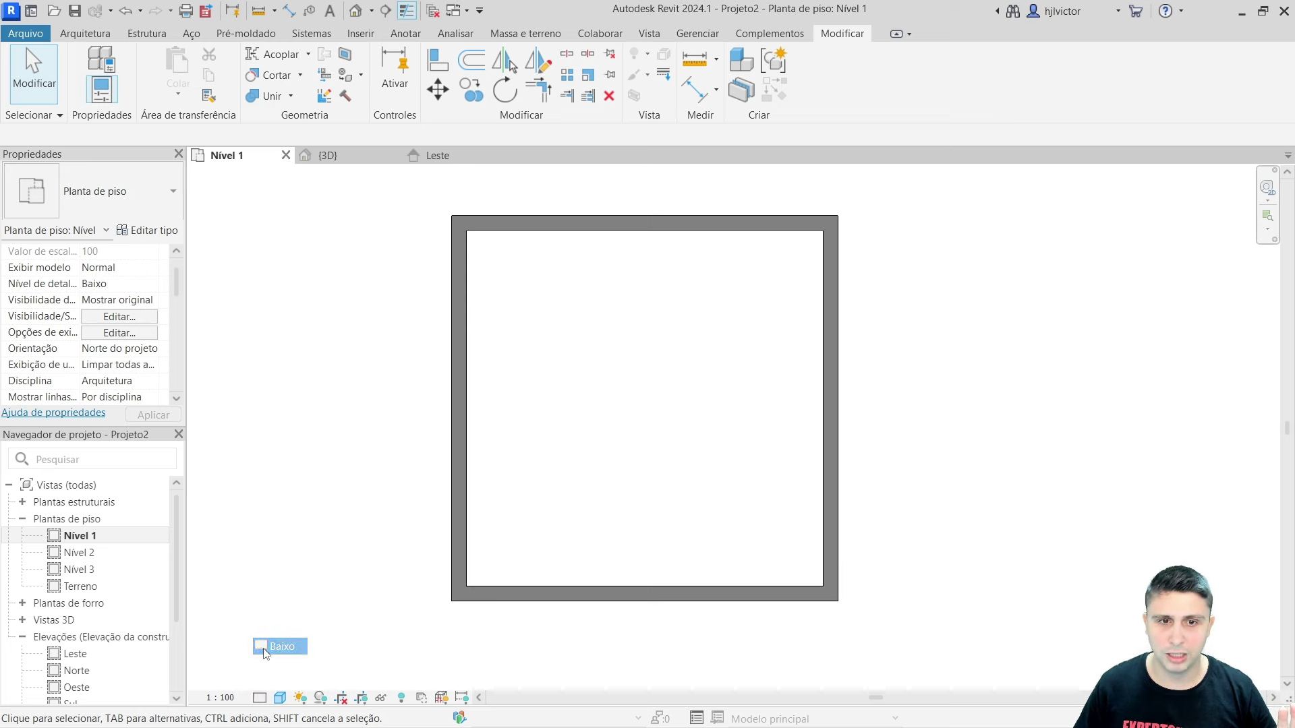
{"action": "left_click", "coordinate": [260, 697]}
- Reapply grey Cores consistentes shading to the plan and switch to the {3D} view
{"action": "left_click", "coordinate": [280, 697]}
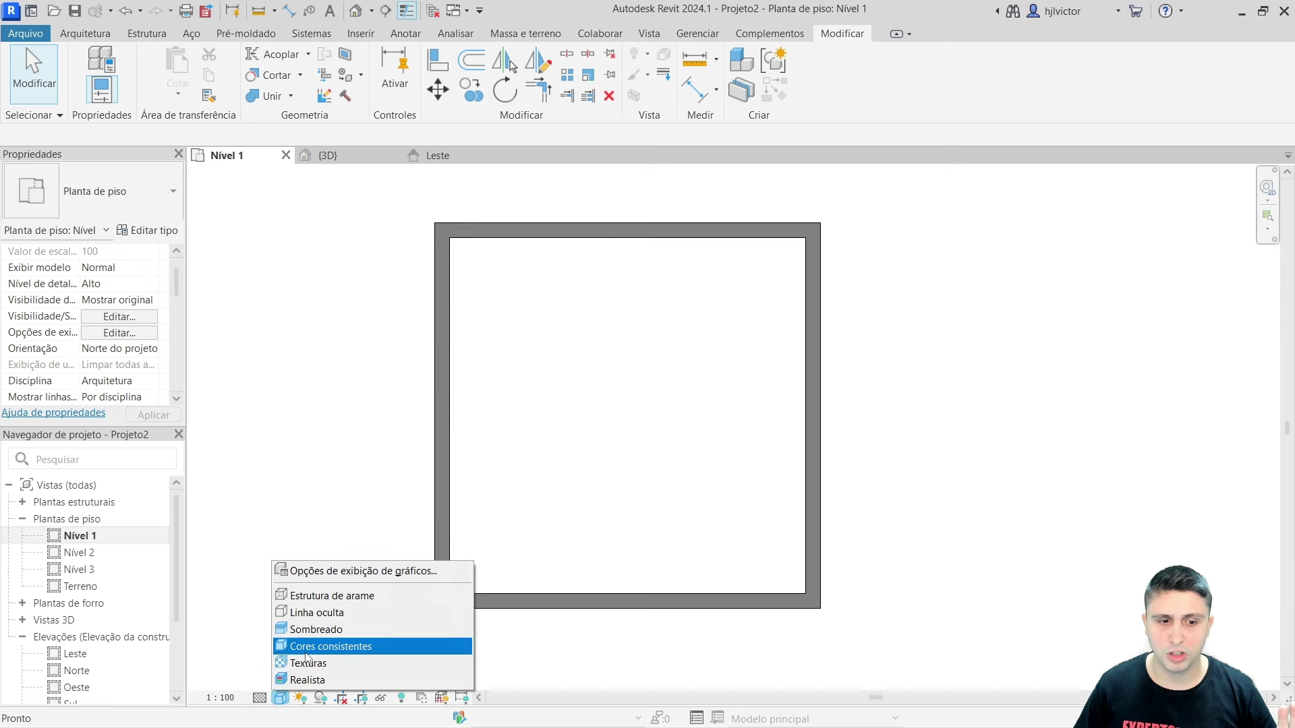
{"action": "left_click", "coordinate": [306, 652]}
{"action": "scroll", "coordinate": [613, 442], "scroll_direction": "up", "scroll_amount": 1}
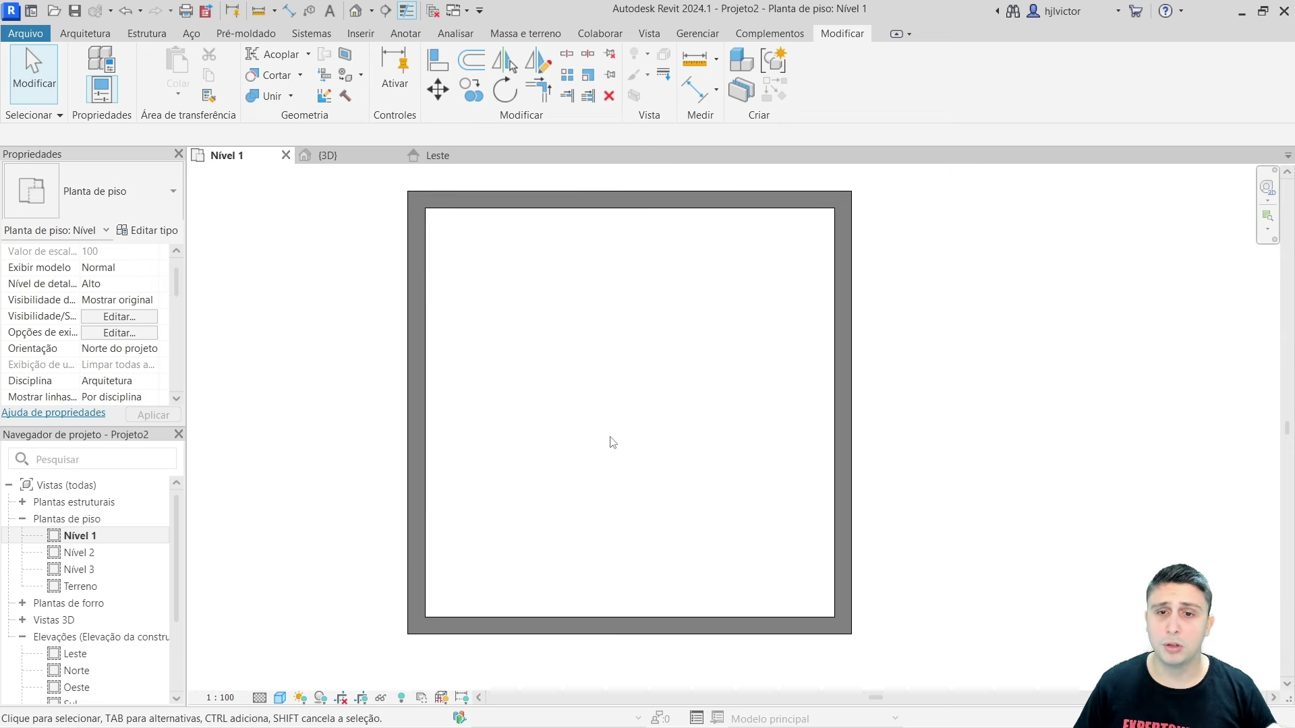
{"action": "left_click", "coordinate": [280, 701]}
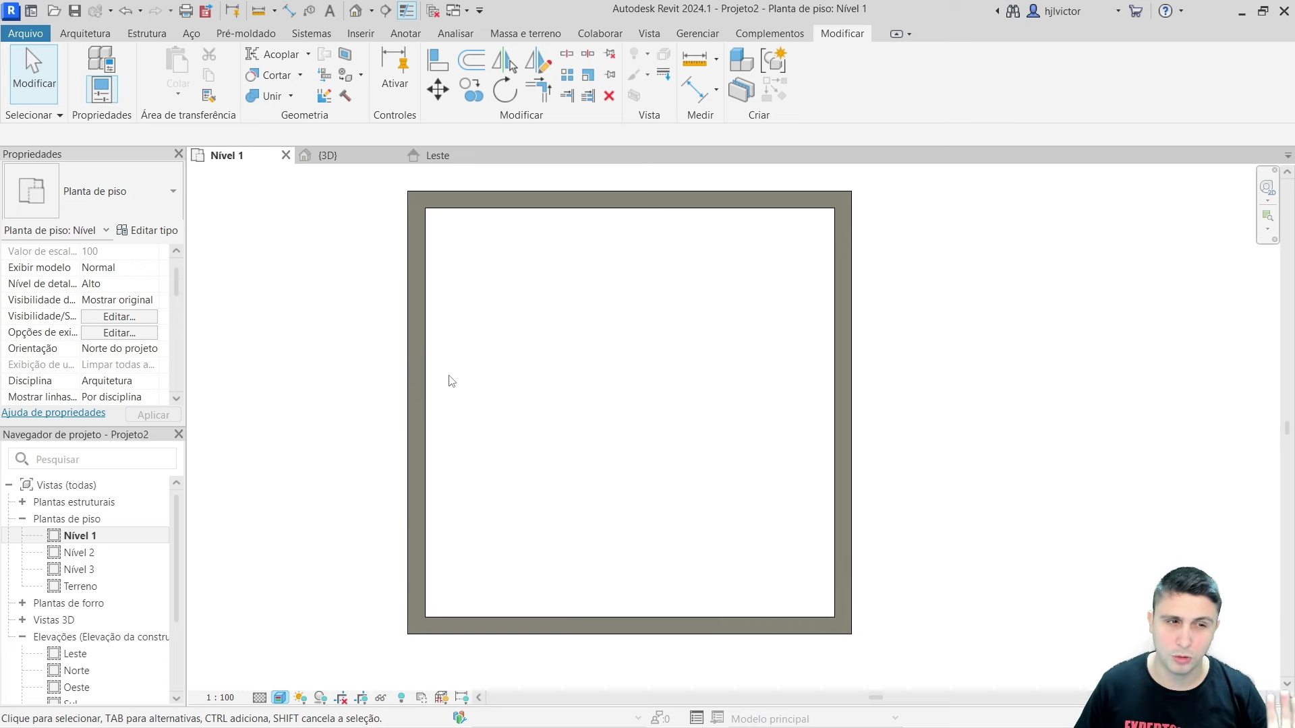
{"action": "left_click", "coordinate": [280, 698]}
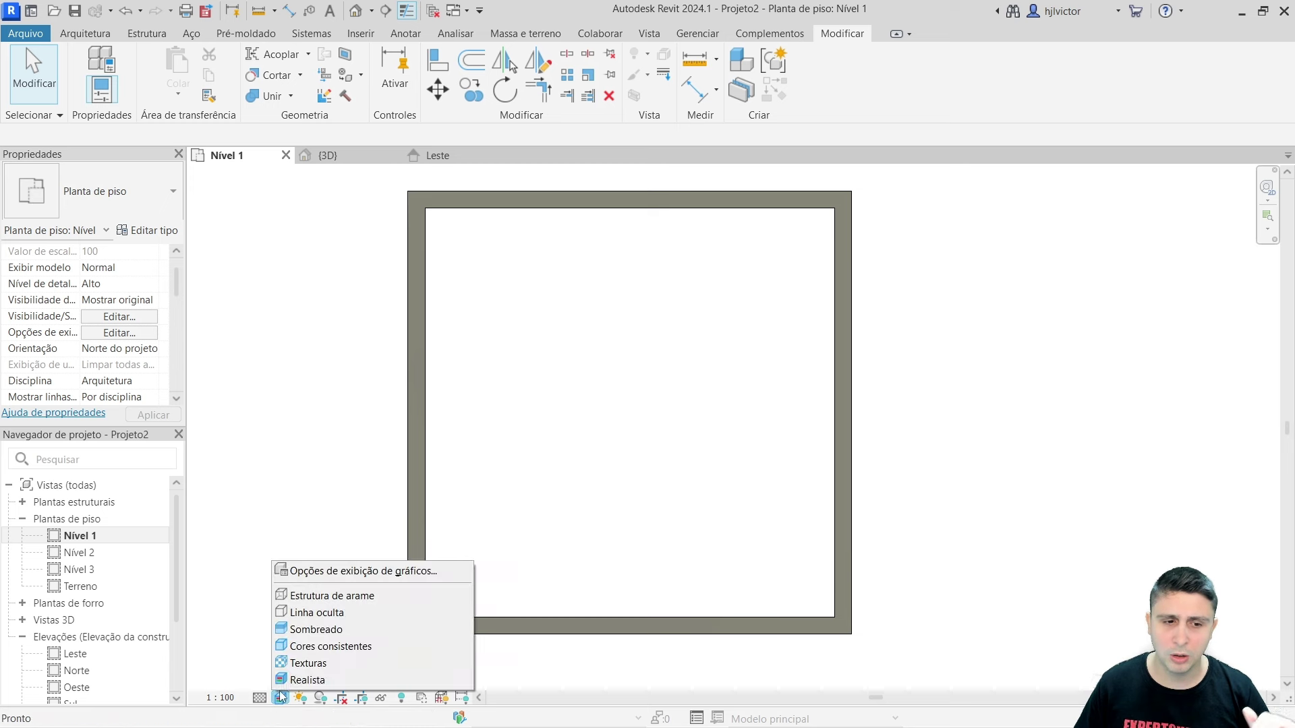
{"action": "left_click", "coordinate": [288, 646]}
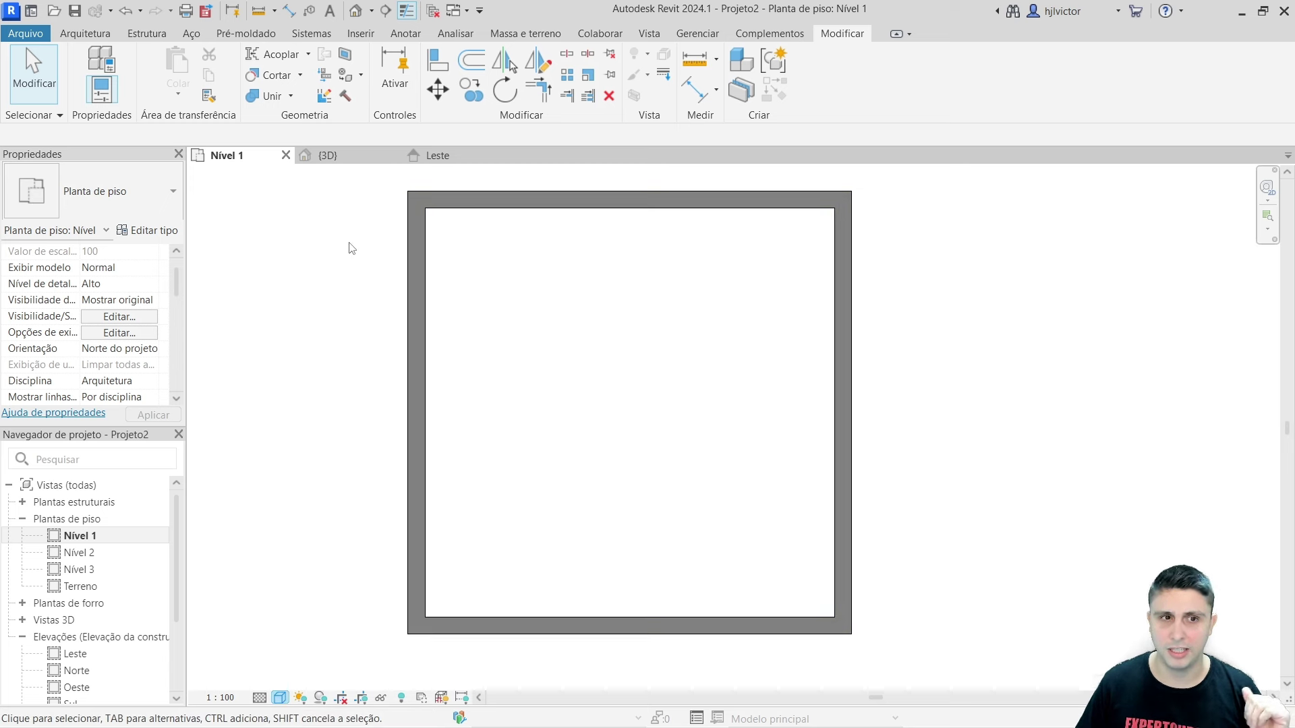
{"action": "left_click", "coordinate": [327, 155]}
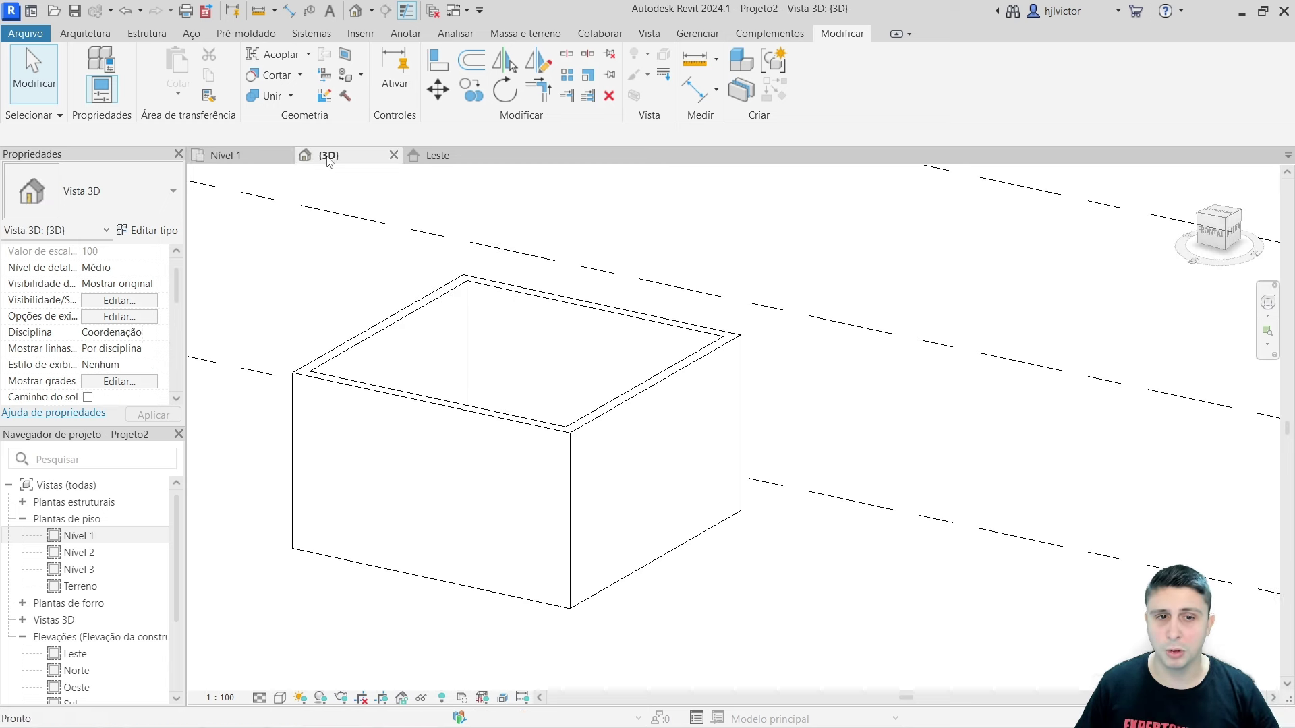
- Set the {3D} view to Alto detail with the grey Sombreado visual style
{"action": "left_click", "coordinate": [260, 695]}
{"action": "left_click", "coordinate": [280, 698]}
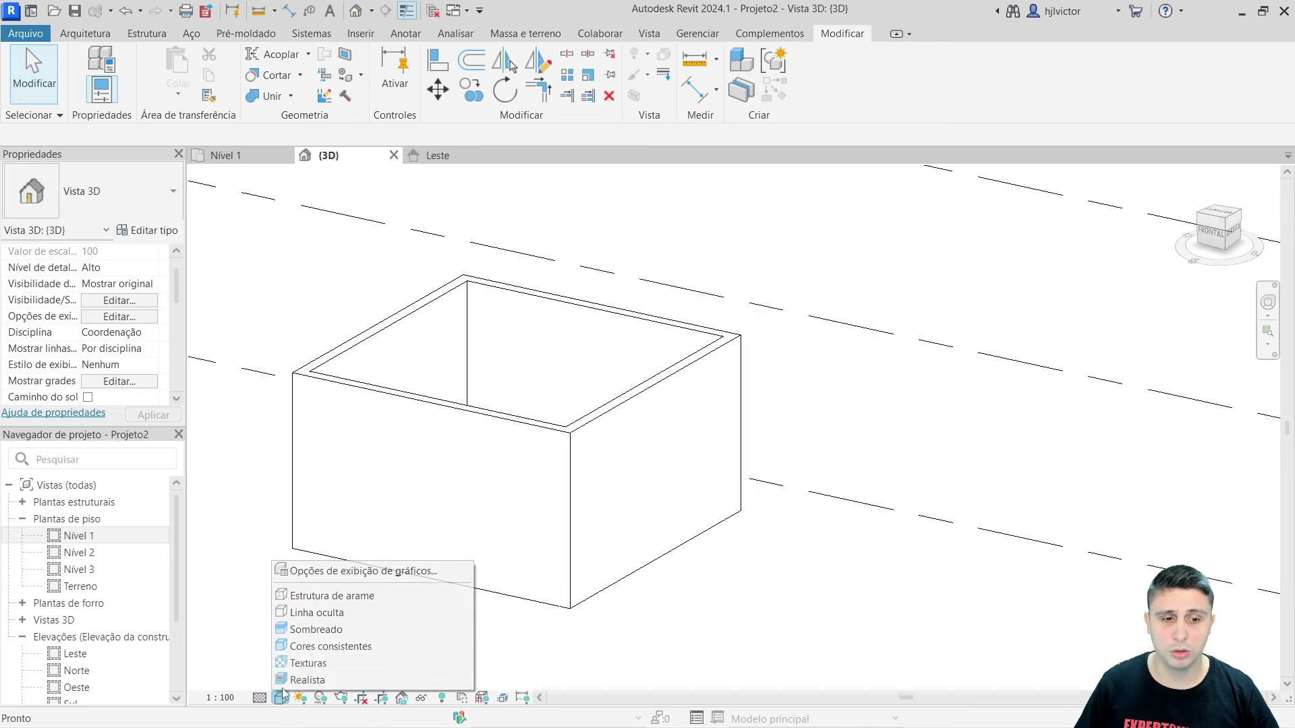
{"action": "left_click", "coordinate": [305, 663]}
{"action": "scroll", "coordinate": [571, 479], "scroll_direction": "down", "scroll_amount": 2}
{"action": "scroll", "coordinate": [487, 503], "scroll_direction": "up", "scroll_amount": 1}
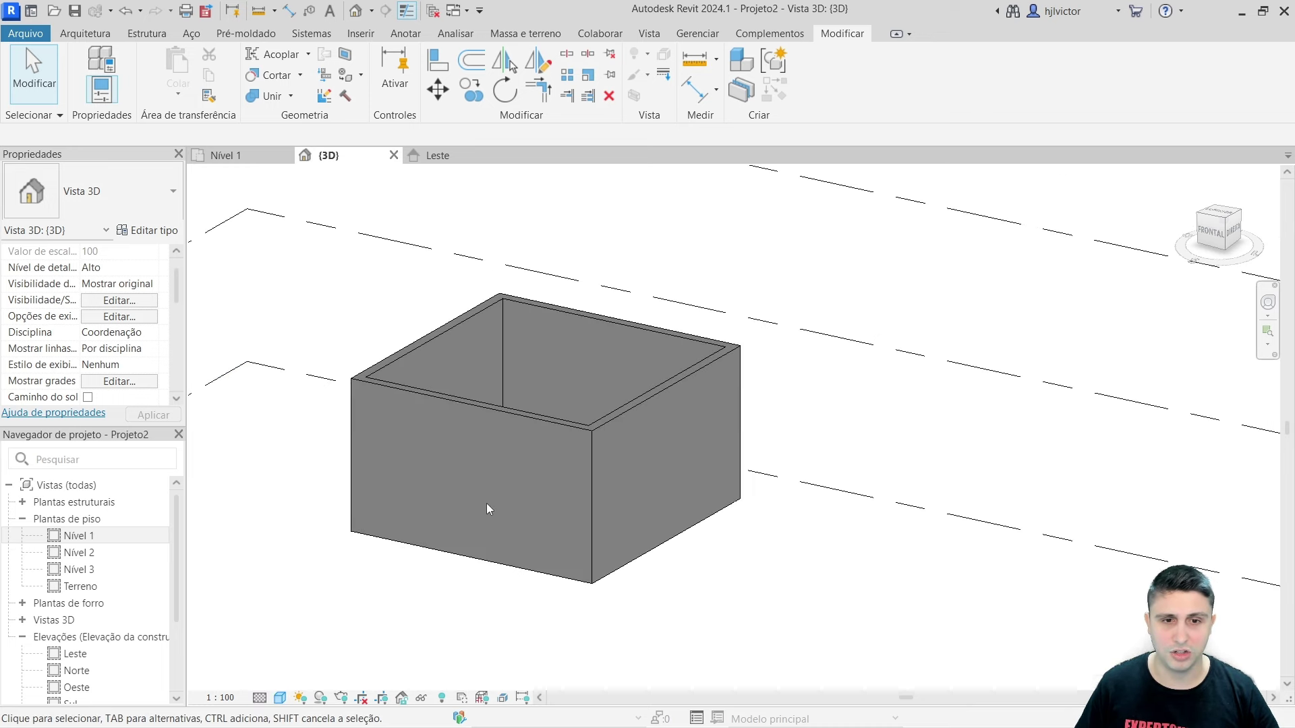
{"action": "scroll", "coordinate": [487, 503], "scroll_direction": "up", "scroll_amount": 2}
- Check the Leste elevation, then return to Nível 1 and select the top wall
{"action": "left_click", "coordinate": [437, 155]}
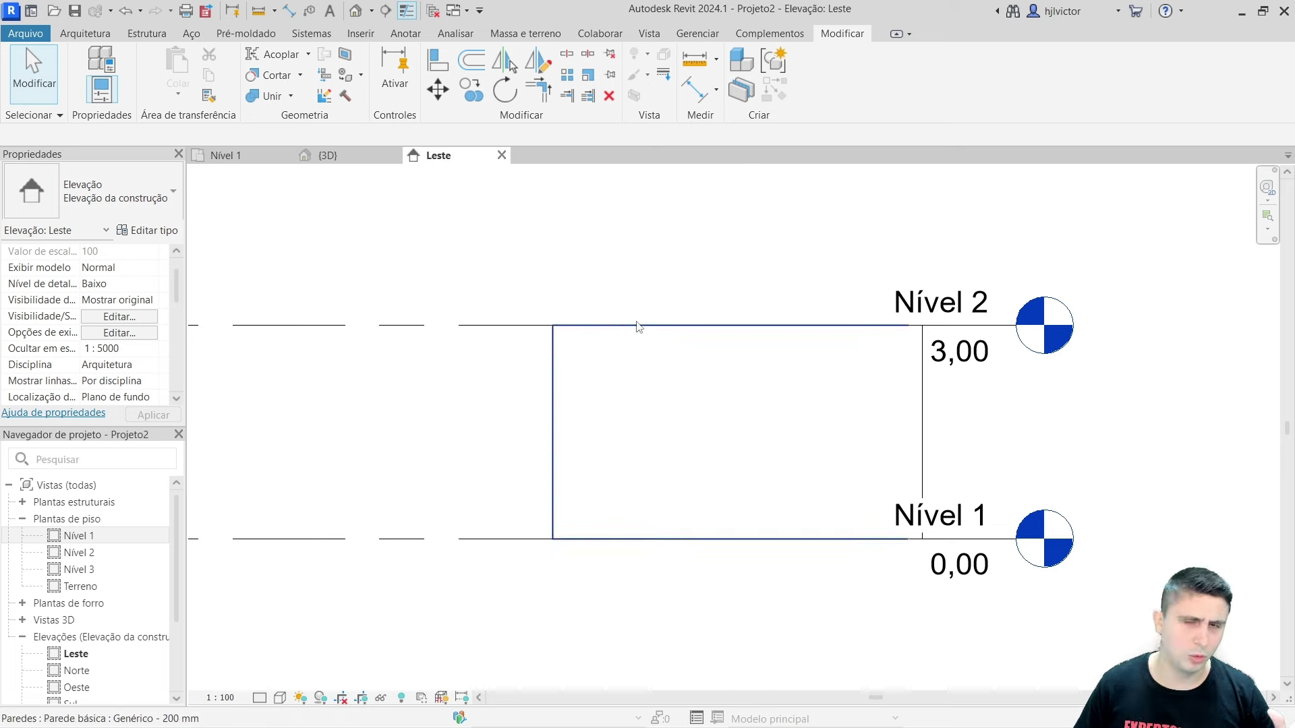
{"action": "left_click", "coordinate": [249, 162]}
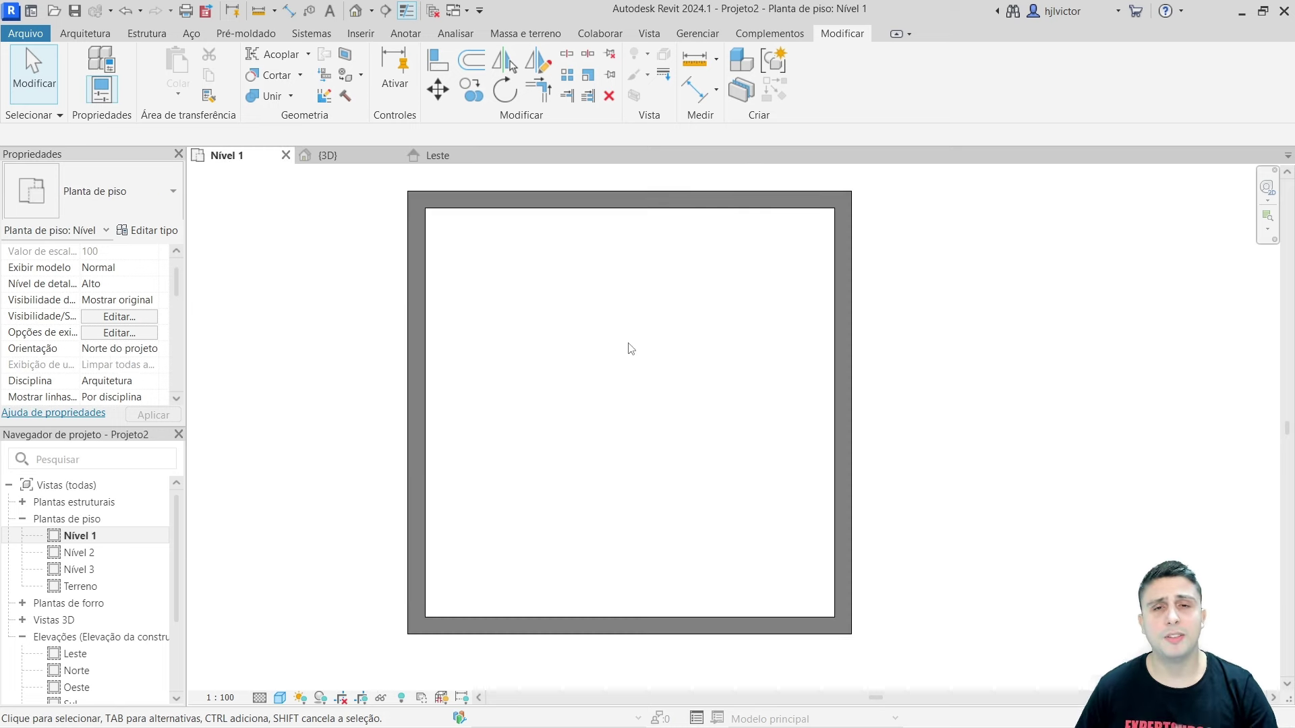
{"action": "left_click", "coordinate": [605, 203]}
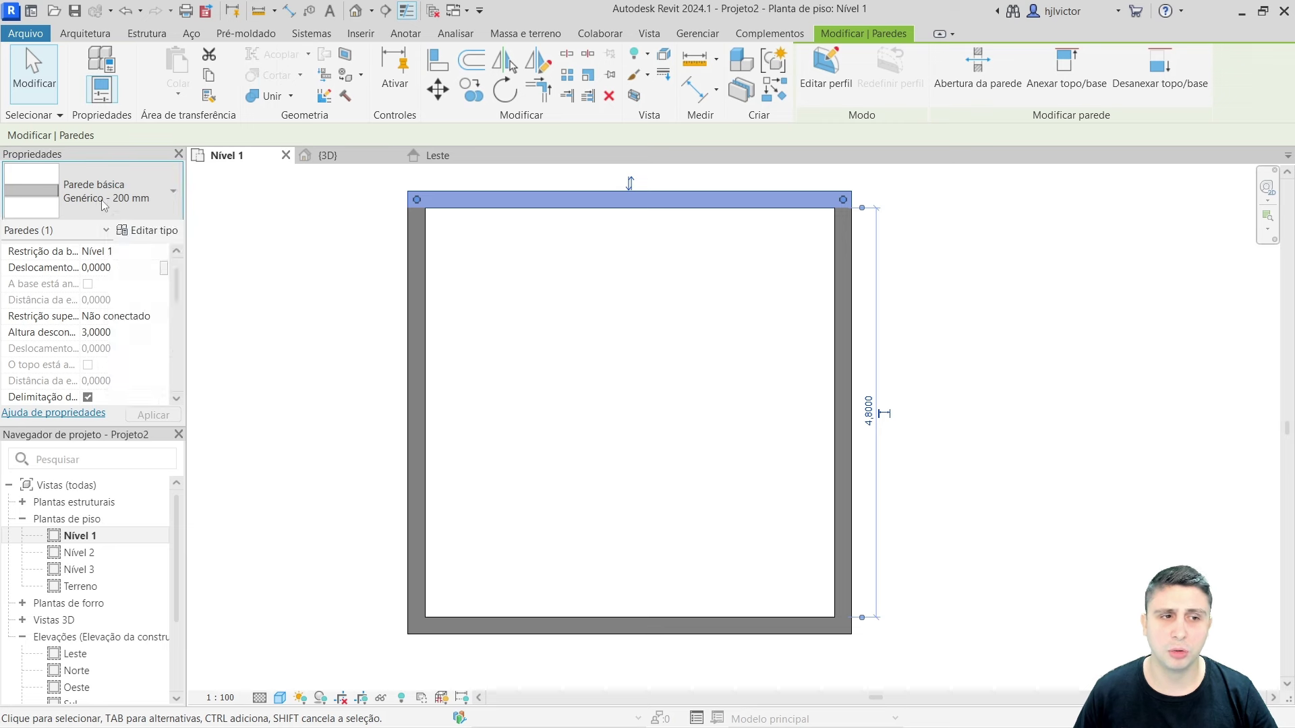
- Switch the top wall's type to Exterior - Reboco em tijolo no bloco and deselect it
{"action": "left_click", "coordinate": [104, 202]}
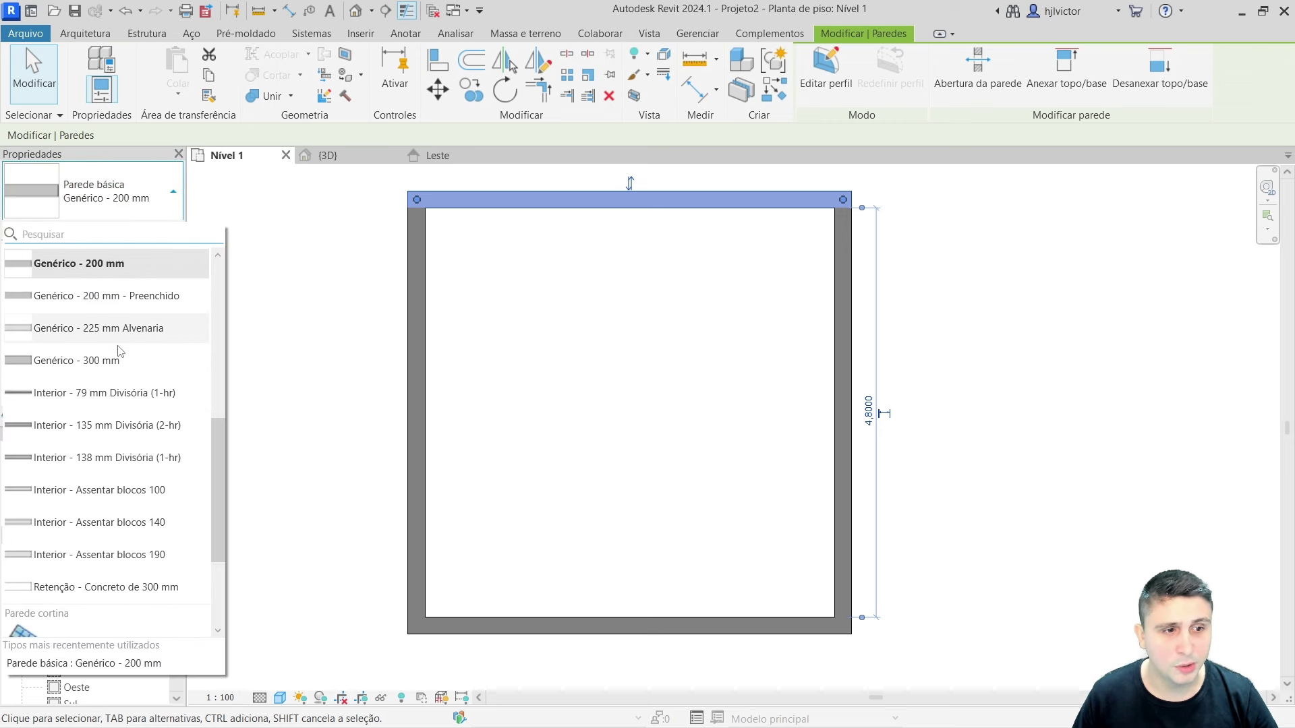
{"action": "scroll", "coordinate": [135, 439], "scroll_direction": "up", "scroll_amount": 1}
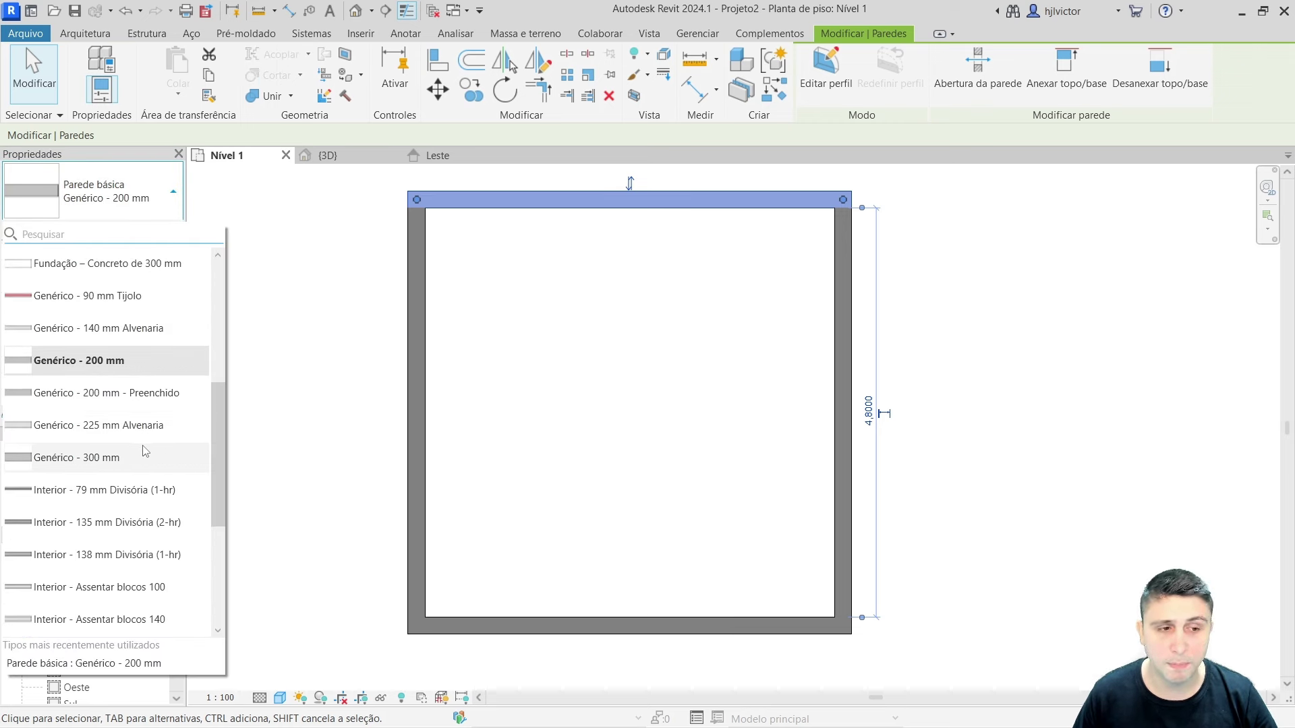
{"action": "scroll", "coordinate": [138, 432], "scroll_direction": "up", "scroll_amount": 1}
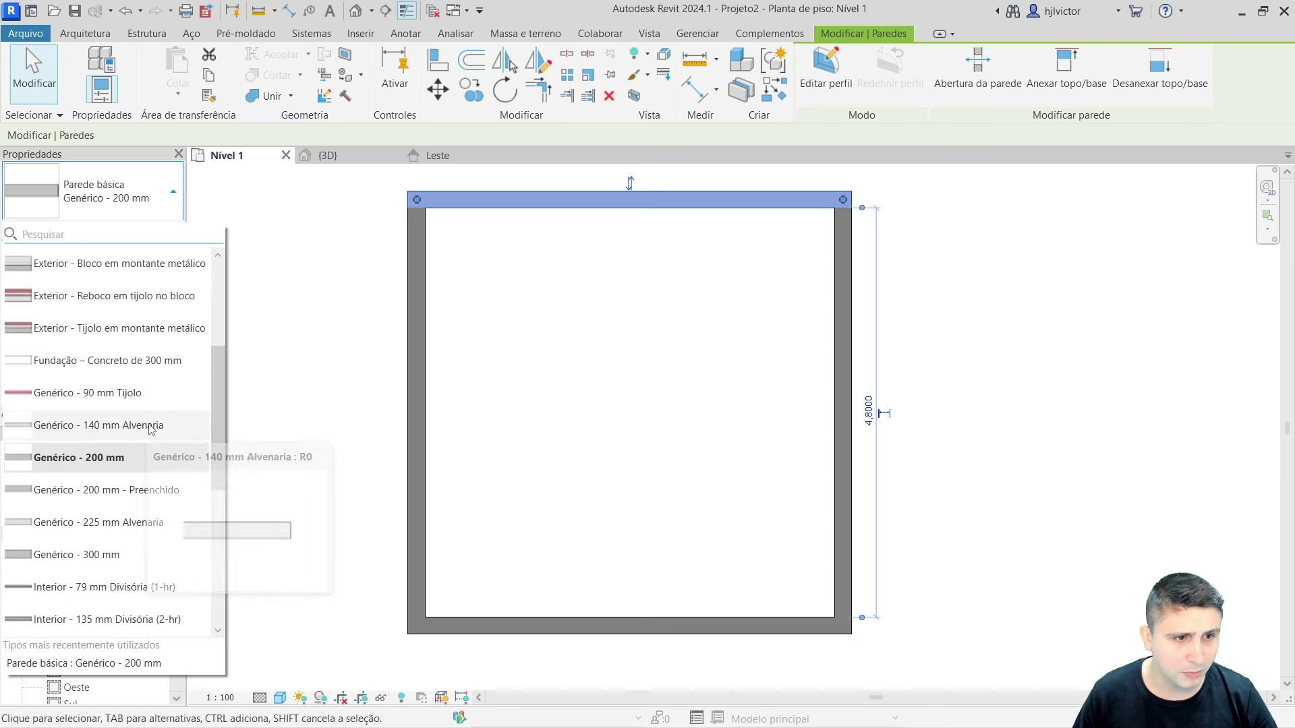
{"action": "scroll", "coordinate": [139, 428], "scroll_direction": "up", "scroll_amount": 1}
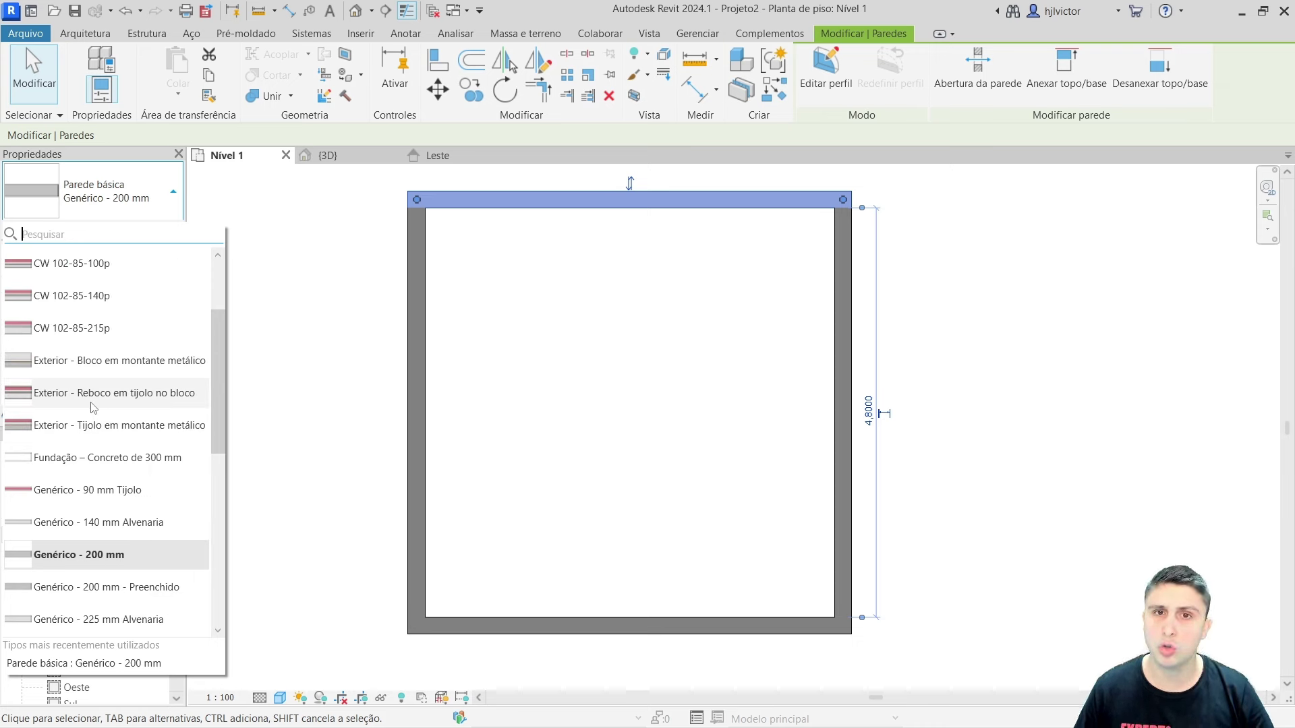
{"action": "key", "text": "Escape"}
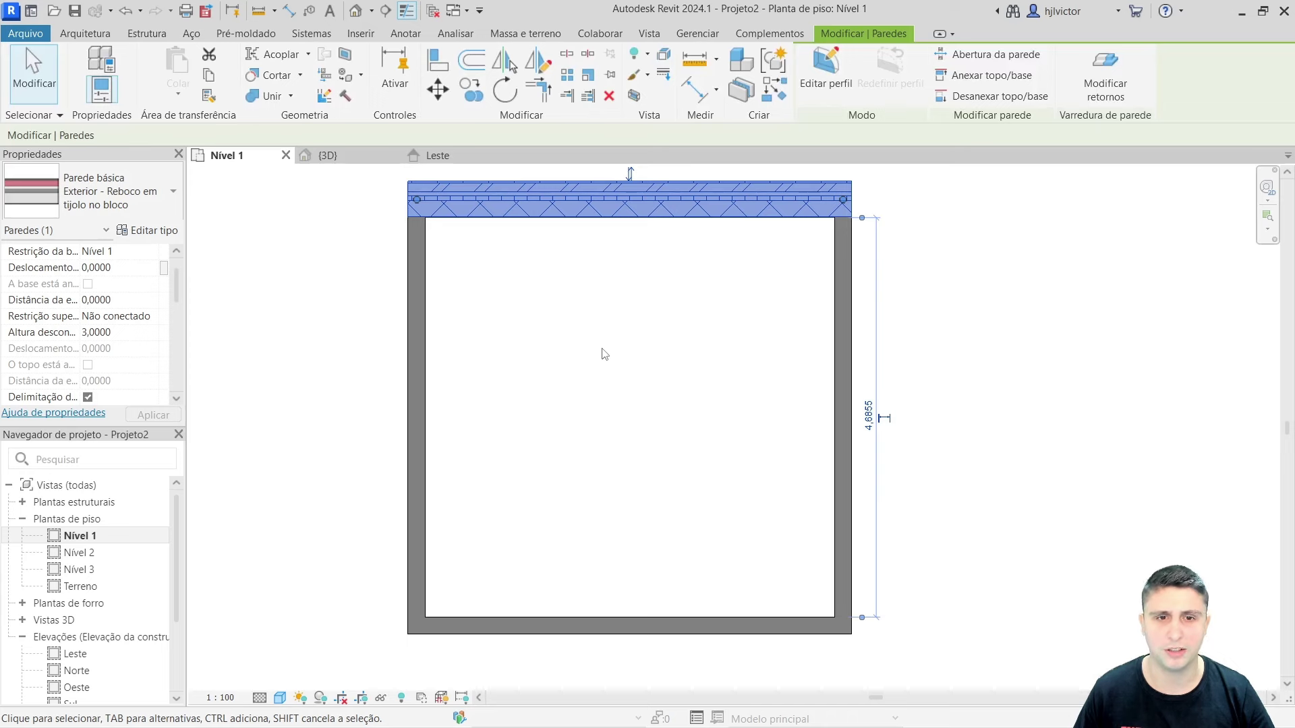
{"action": "left_click", "coordinate": [605, 354]}
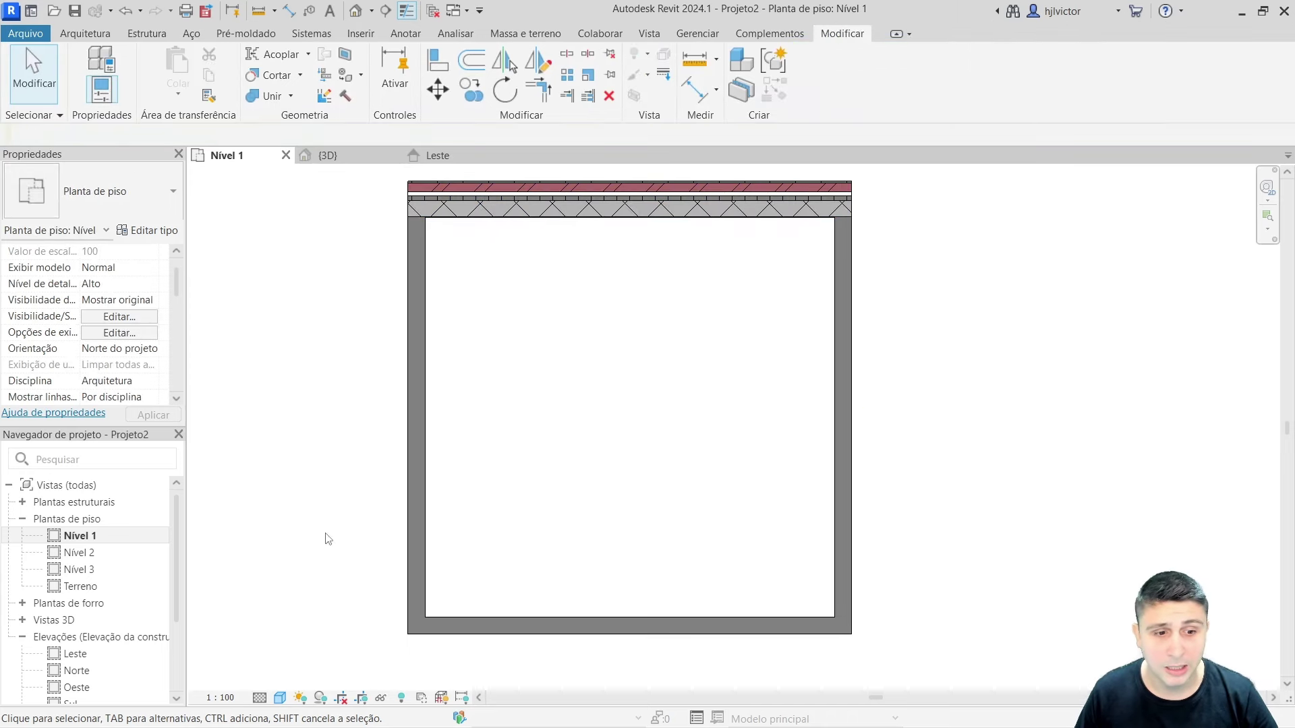
- Render the Nível 1 plan in Realista style, zoom to the top wall, and select the left wall
{"action": "left_click", "coordinate": [278, 697]}
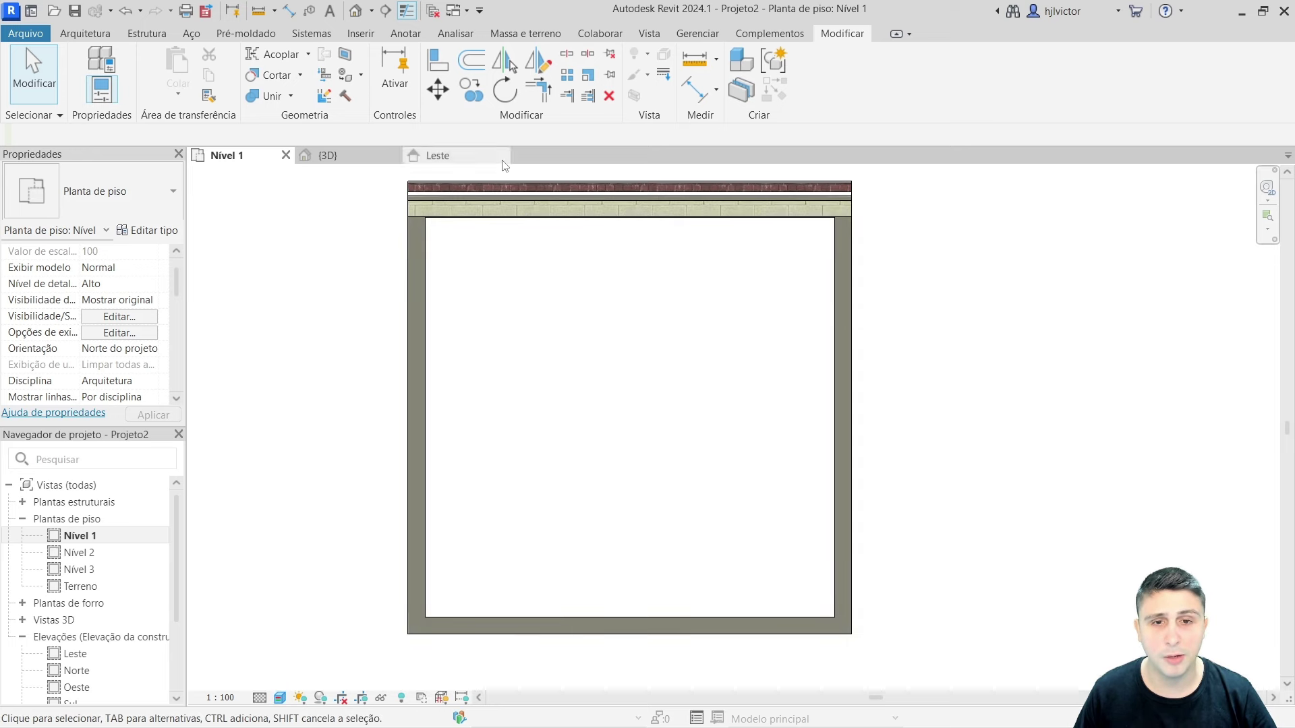
{"action": "scroll", "coordinate": [543, 194], "scroll_direction": "up", "scroll_amount": 2}
{"action": "scroll", "coordinate": [546, 203], "scroll_direction": "up", "scroll_amount": 2}
{"action": "middle_click_drag", "start_coordinate": [664, 340], "coordinate": [674, 373]}
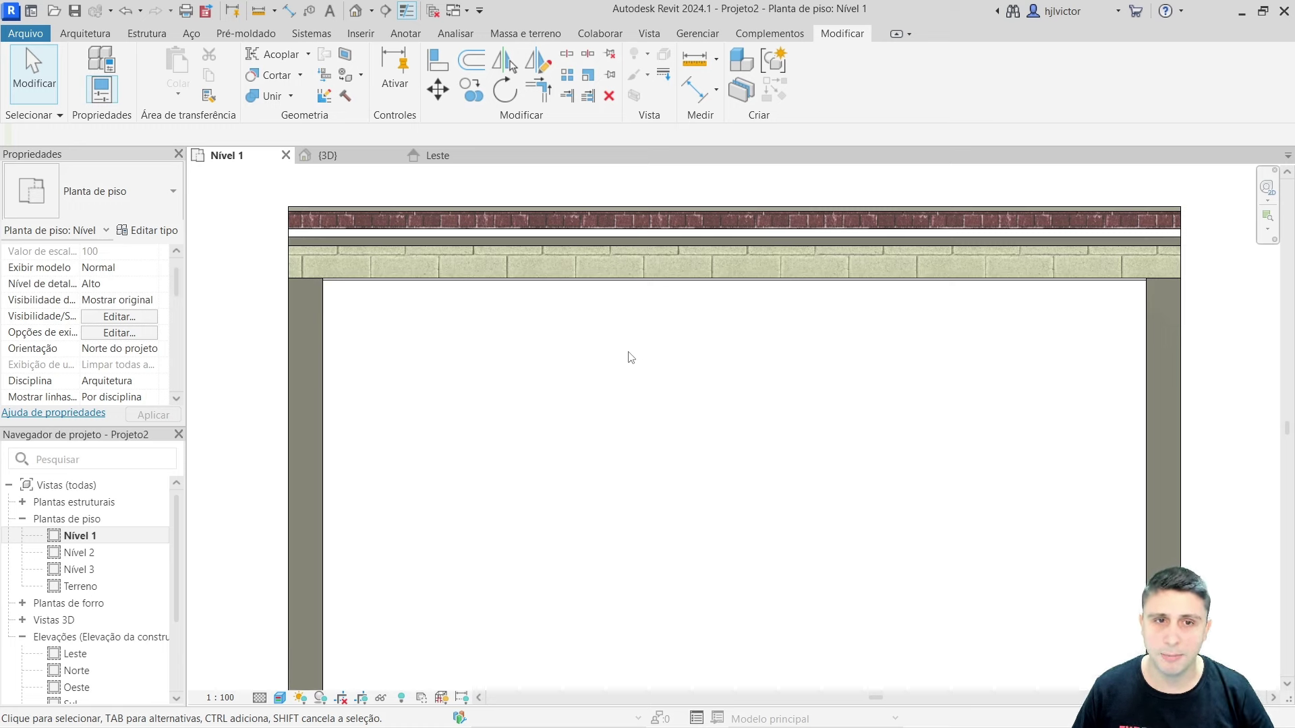
{"action": "scroll", "coordinate": [631, 358], "scroll_direction": "down", "scroll_amount": 1}
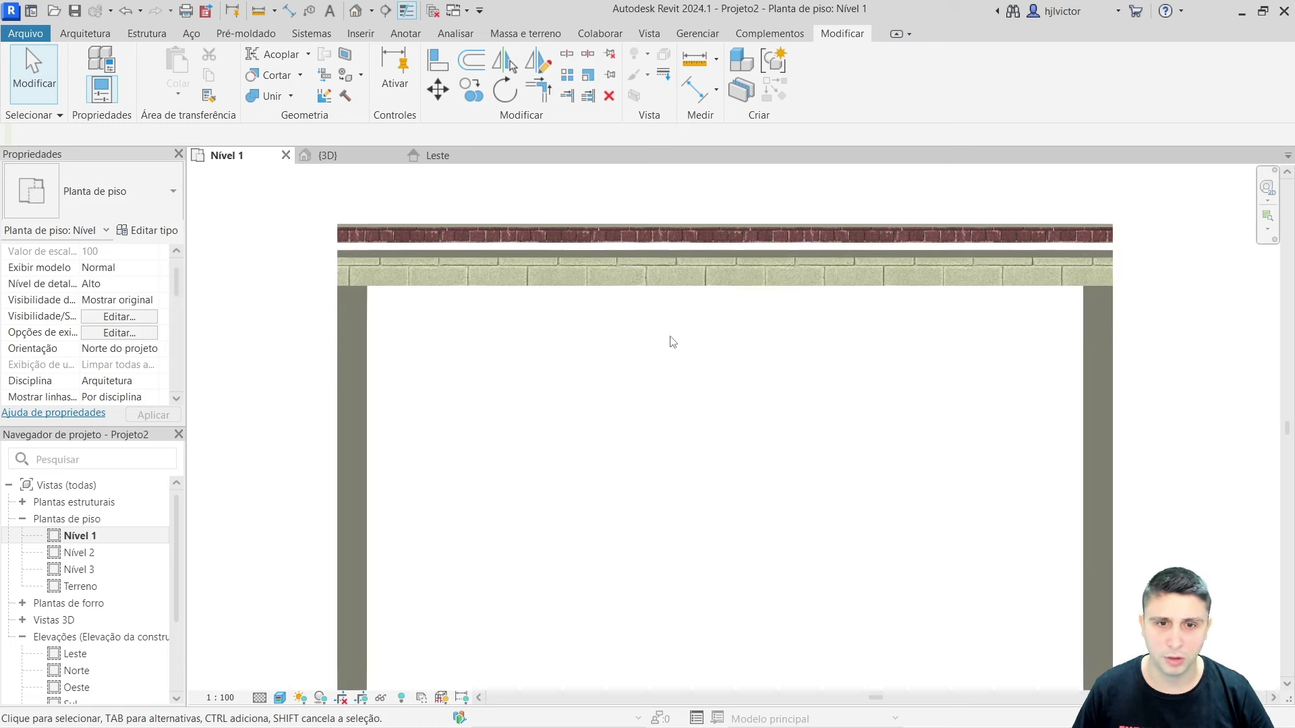
{"action": "left_click", "coordinate": [366, 318]}
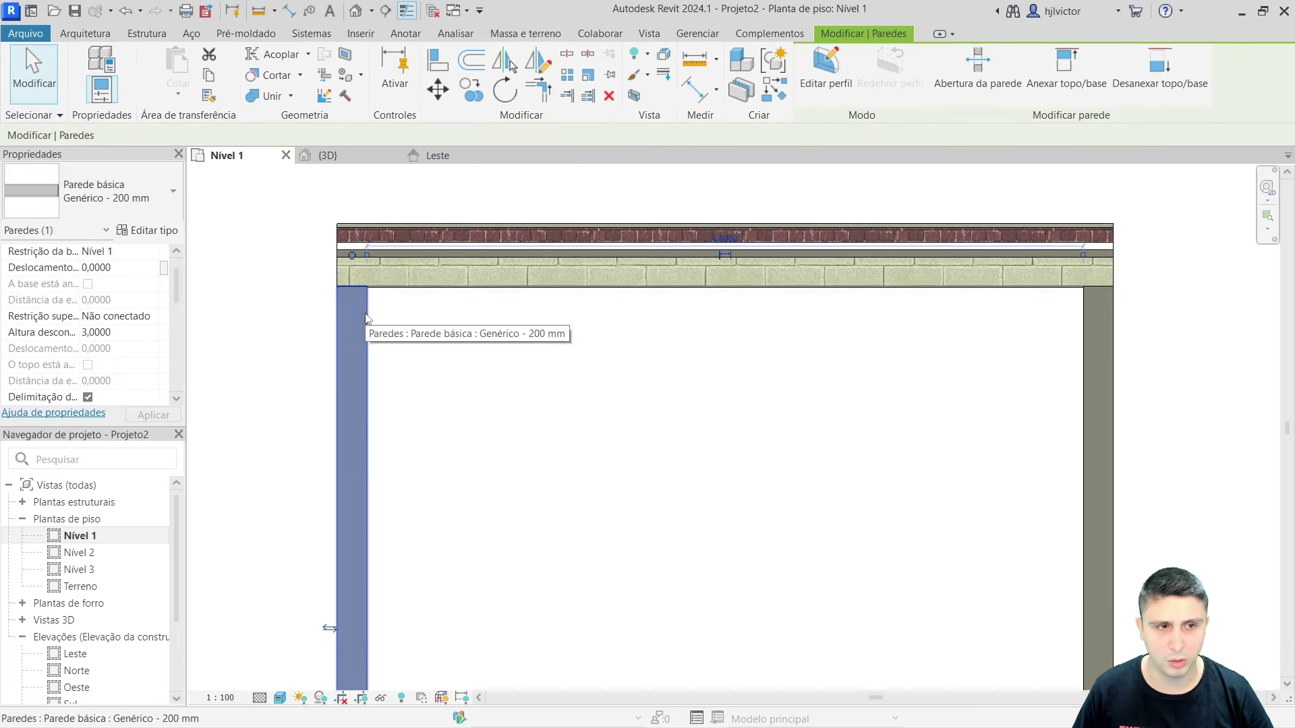
{"action": "left_click", "coordinate": [145, 232]}
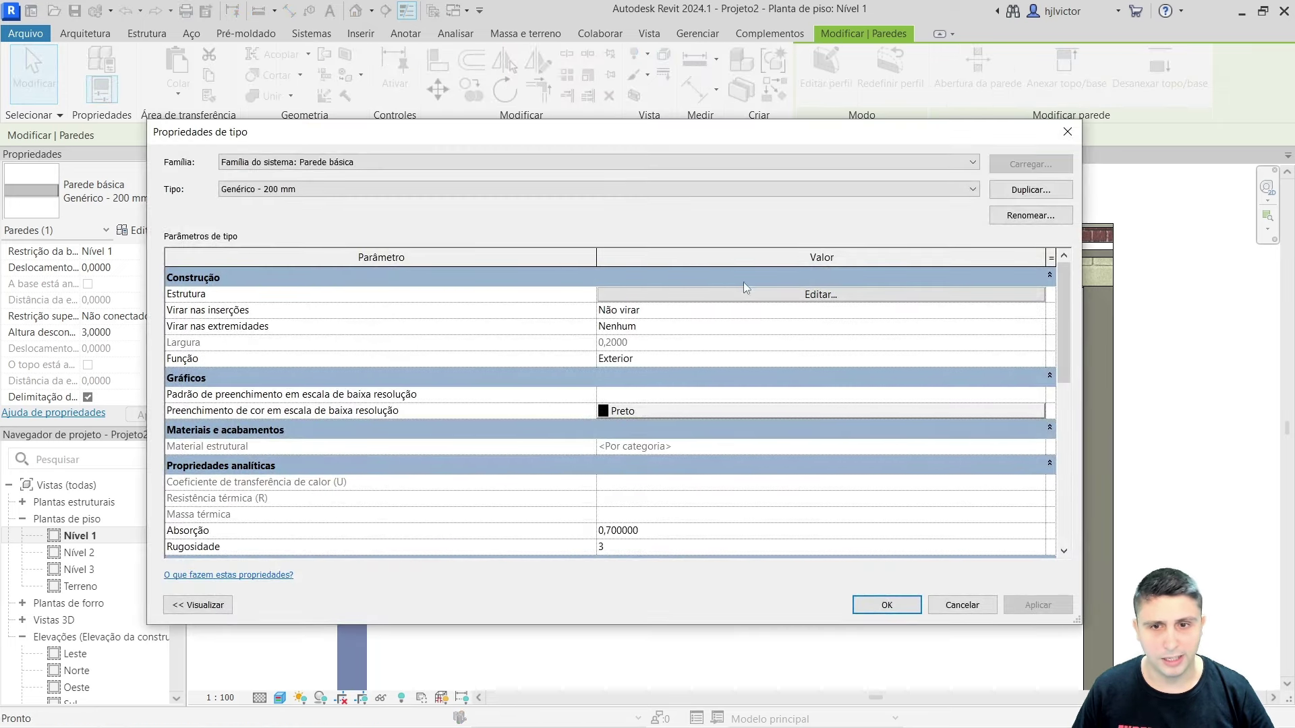
{"action": "left_click", "coordinate": [782, 297]}
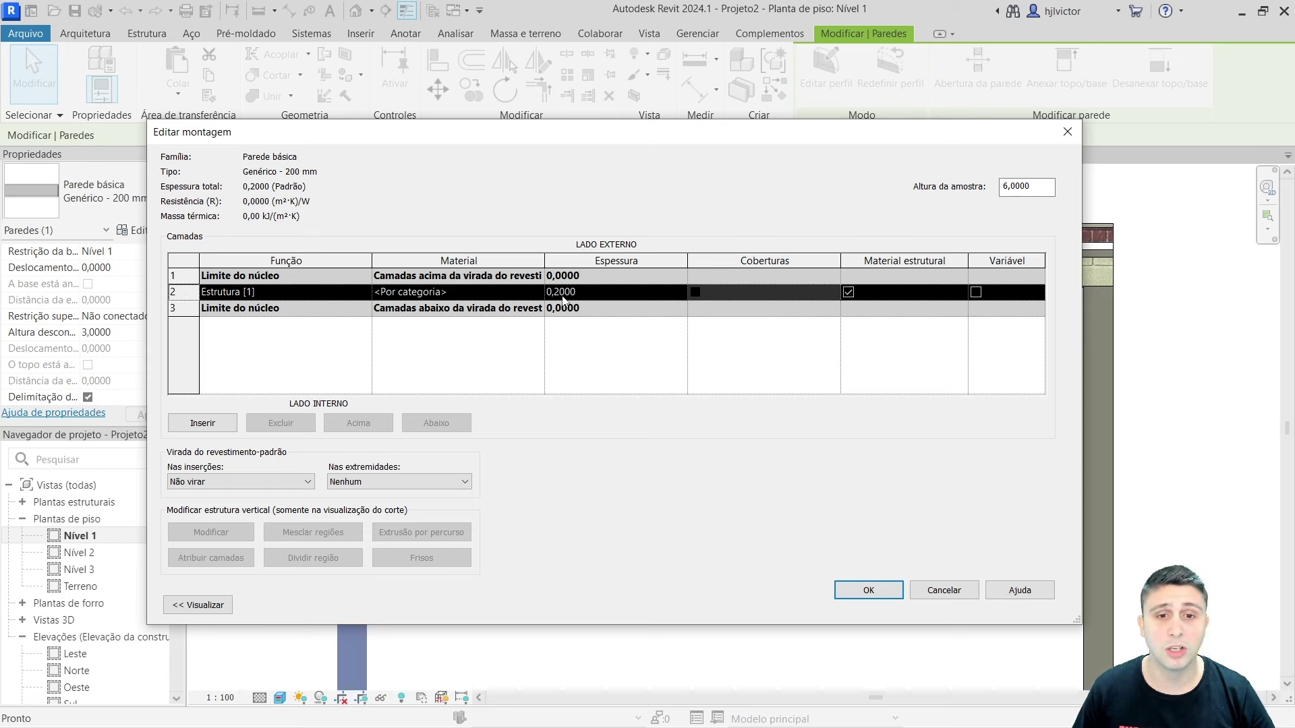
{"action": "left_click", "coordinate": [951, 595]}
{"action": "left_click", "coordinate": [963, 605]}
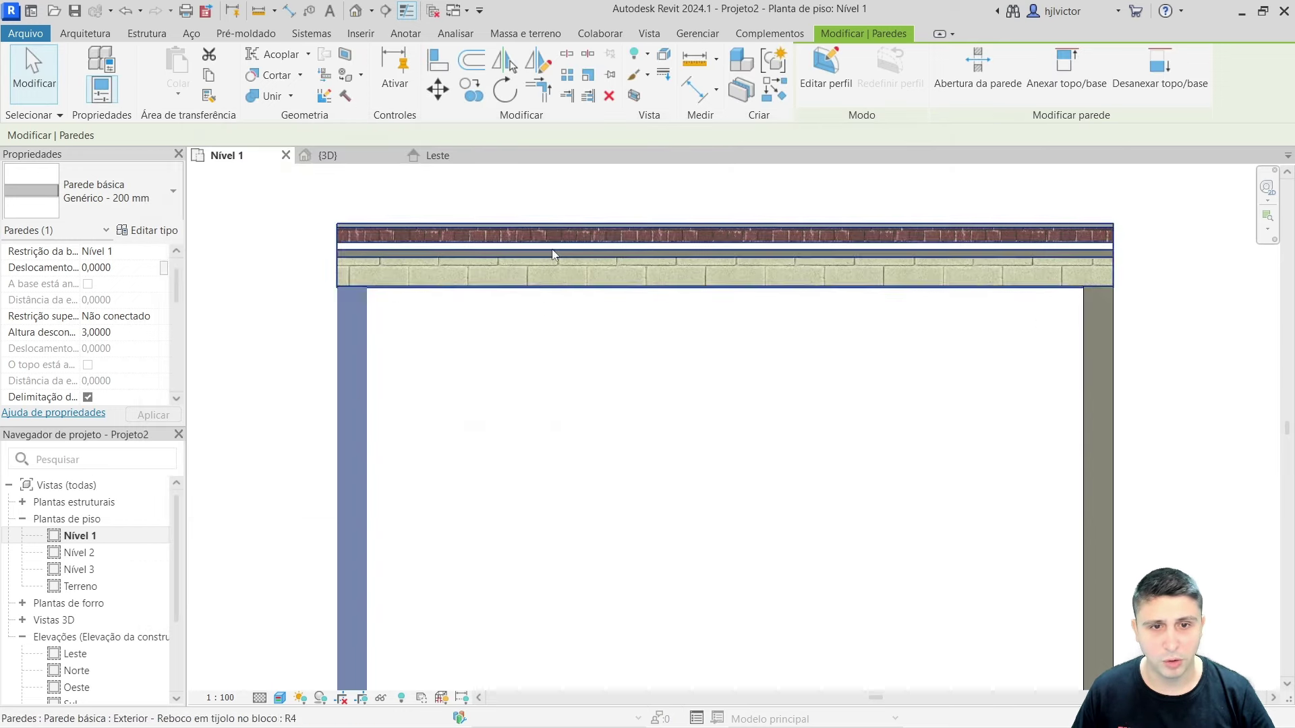
- Open the top brick wall's type properties and its layer structure
{"action": "left_click", "coordinate": [549, 231]}
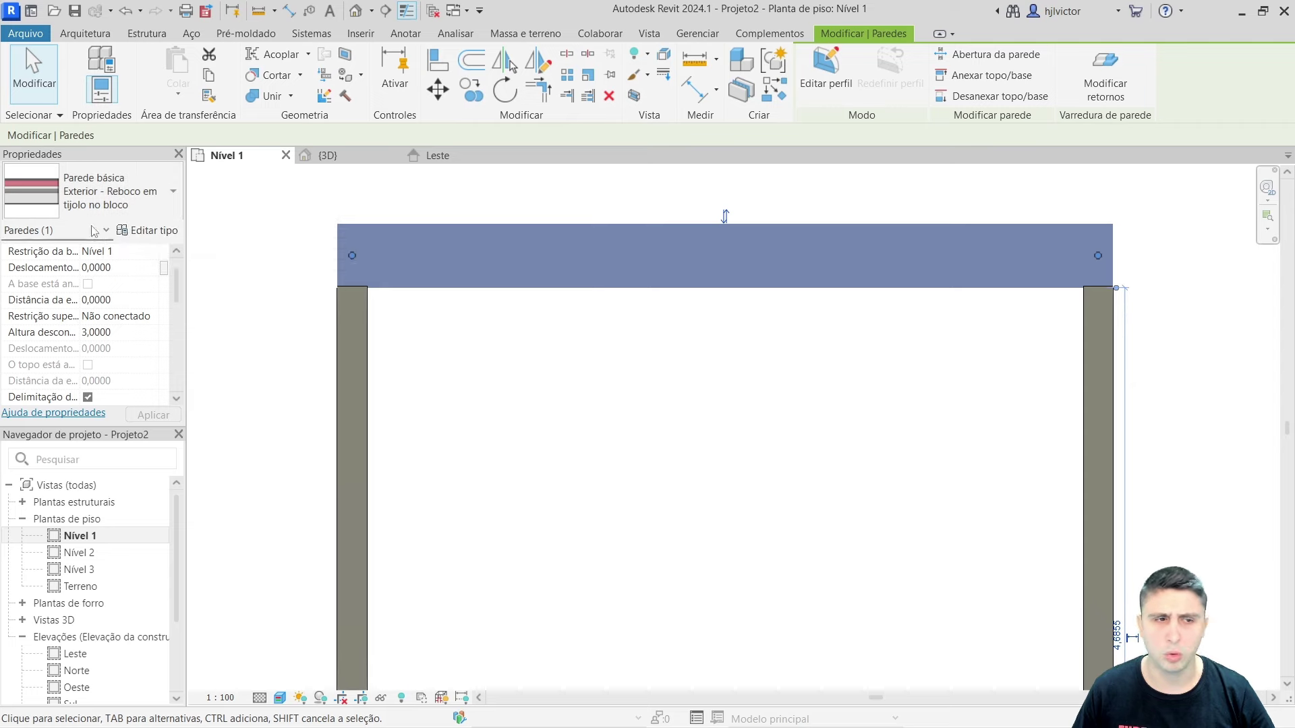
{"action": "left_click", "coordinate": [148, 229]}
{"action": "left_click", "coordinate": [694, 298]}
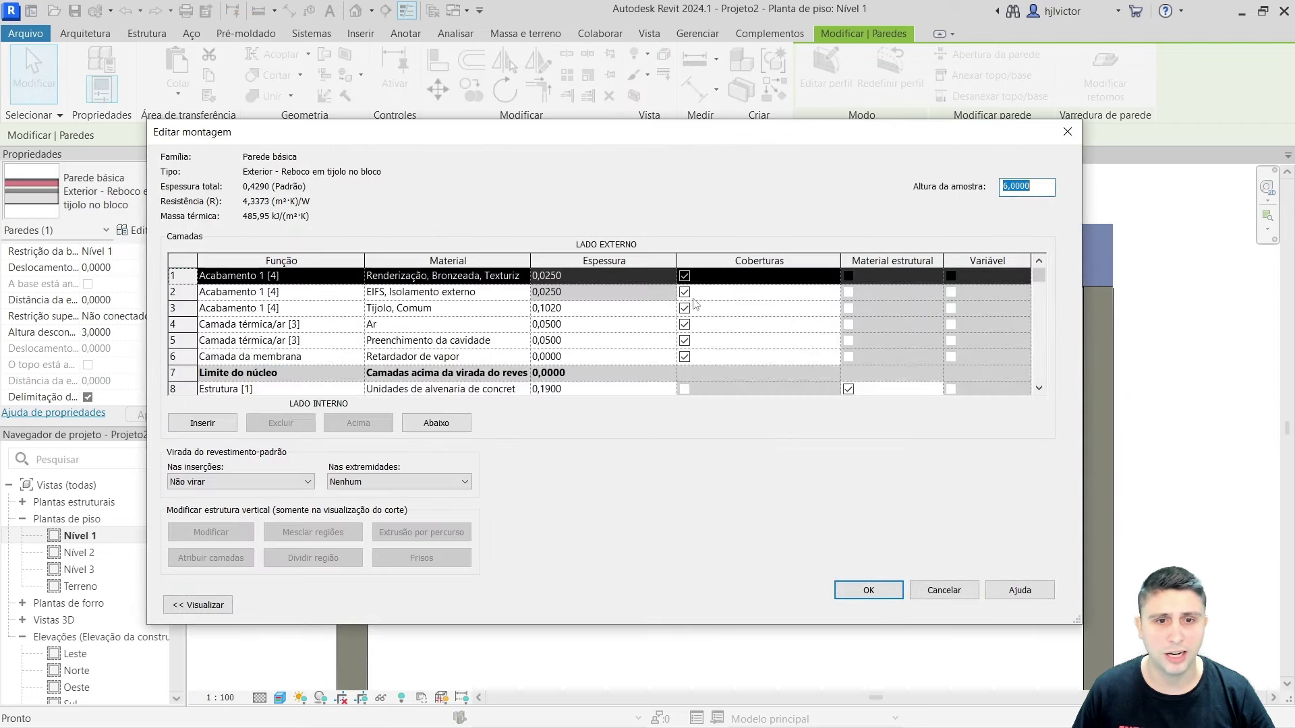
{"action": "scroll", "coordinate": [494, 326], "scroll_direction": "down", "scroll_amount": 1}
{"action": "scroll", "coordinate": [479, 334], "scroll_direction": "down", "scroll_amount": 1}
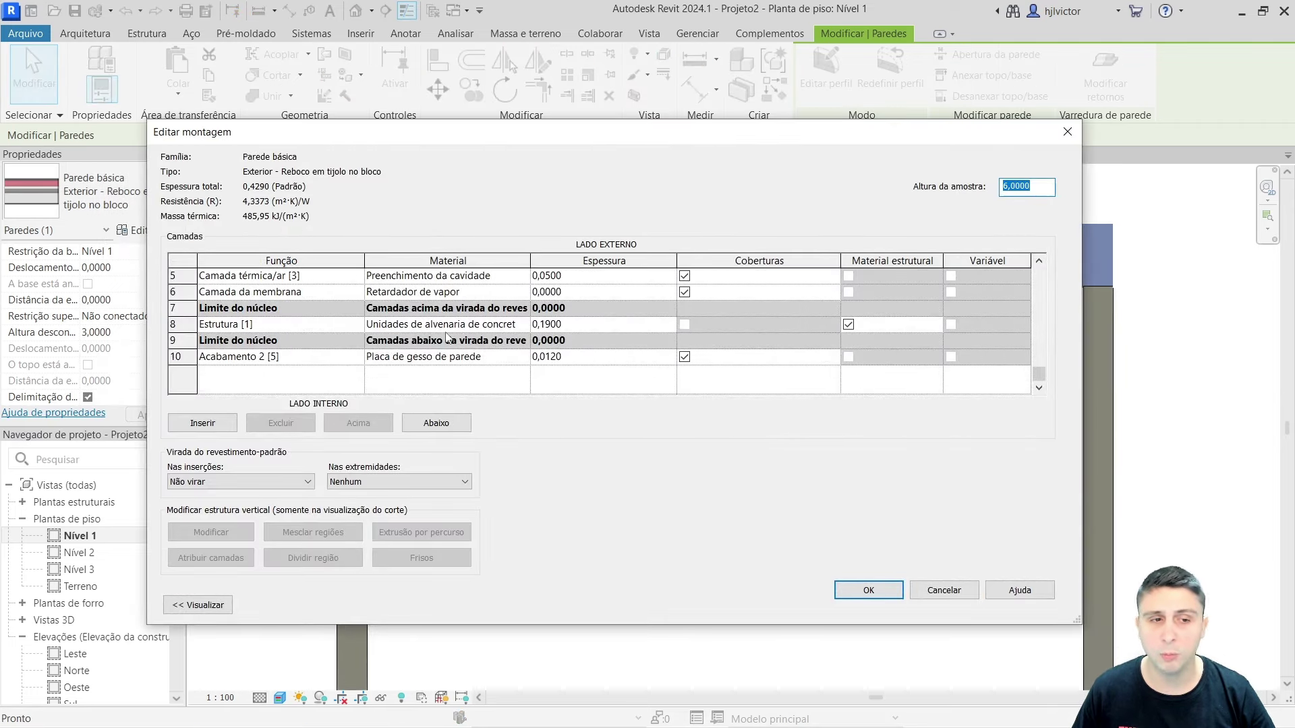
- Inspect the structural core, plasterboard, vapour membrane and EIFS finish layers
{"action": "left_click", "coordinate": [183, 325]}
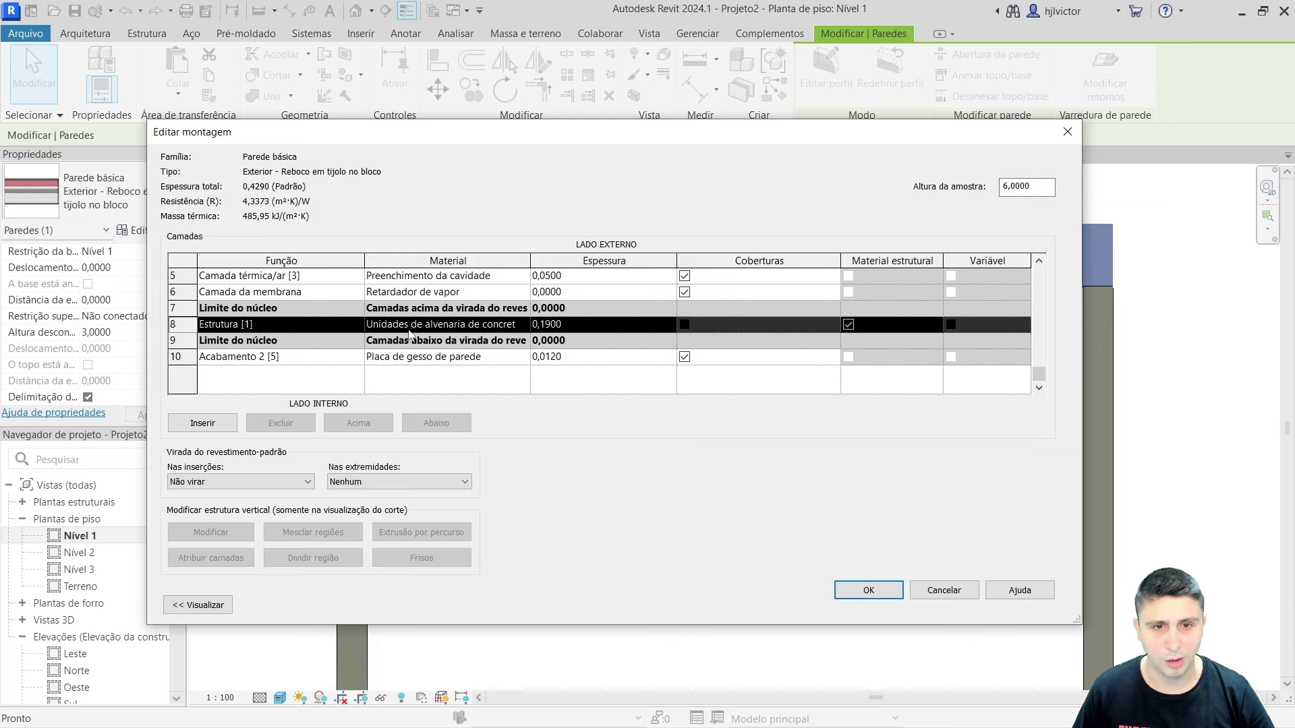
{"action": "left_click", "coordinate": [174, 357]}
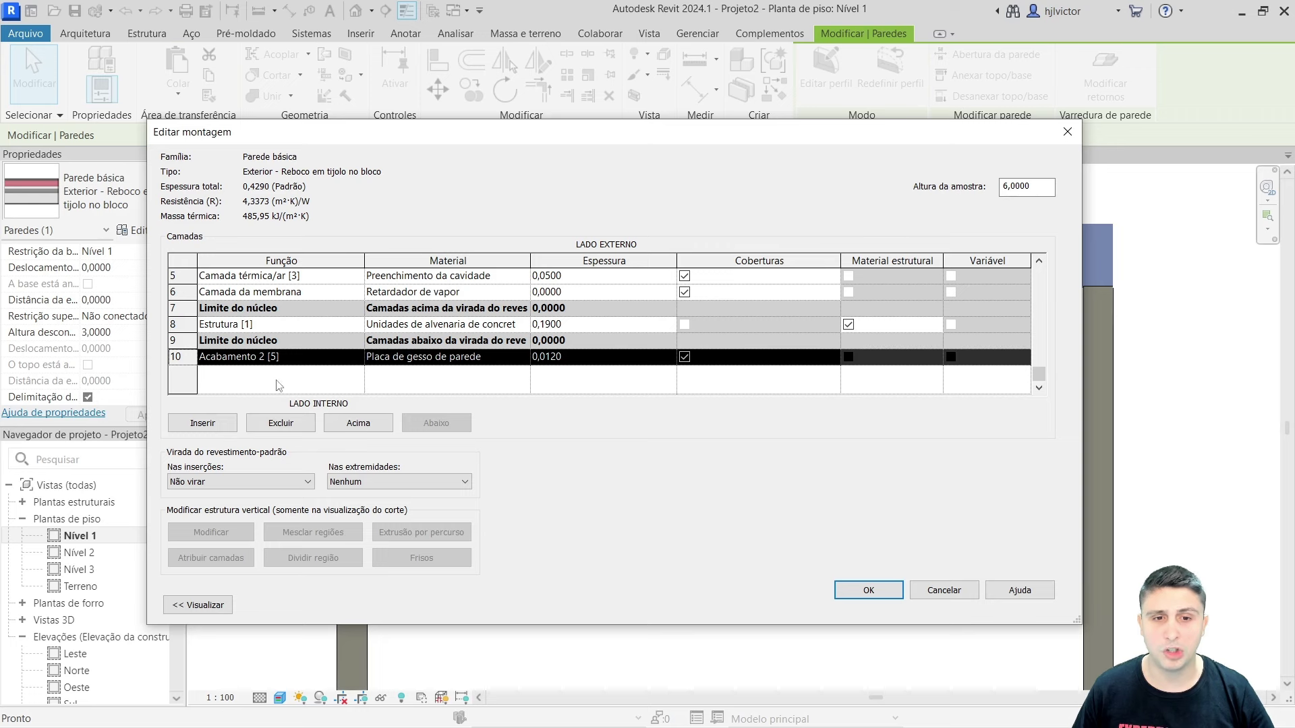
{"action": "scroll", "coordinate": [378, 335], "scroll_direction": "up", "scroll_amount": 1}
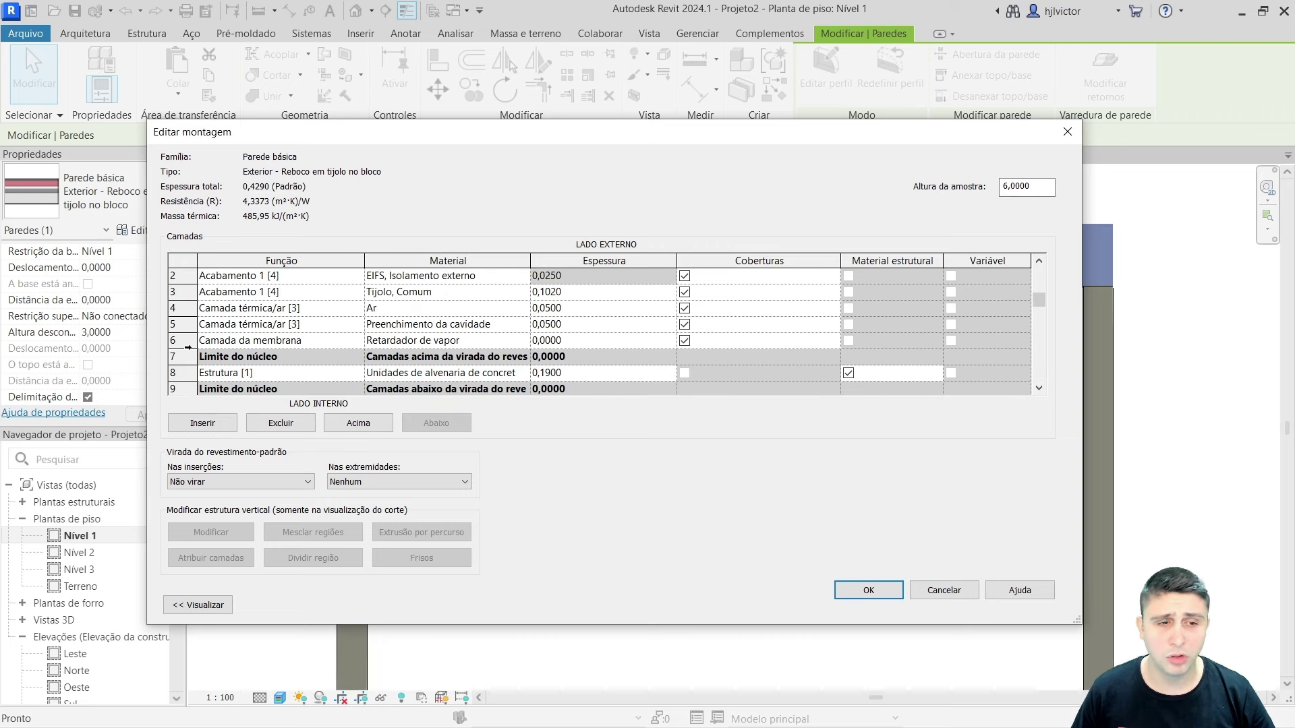
{"action": "left_click", "coordinate": [173, 342]}
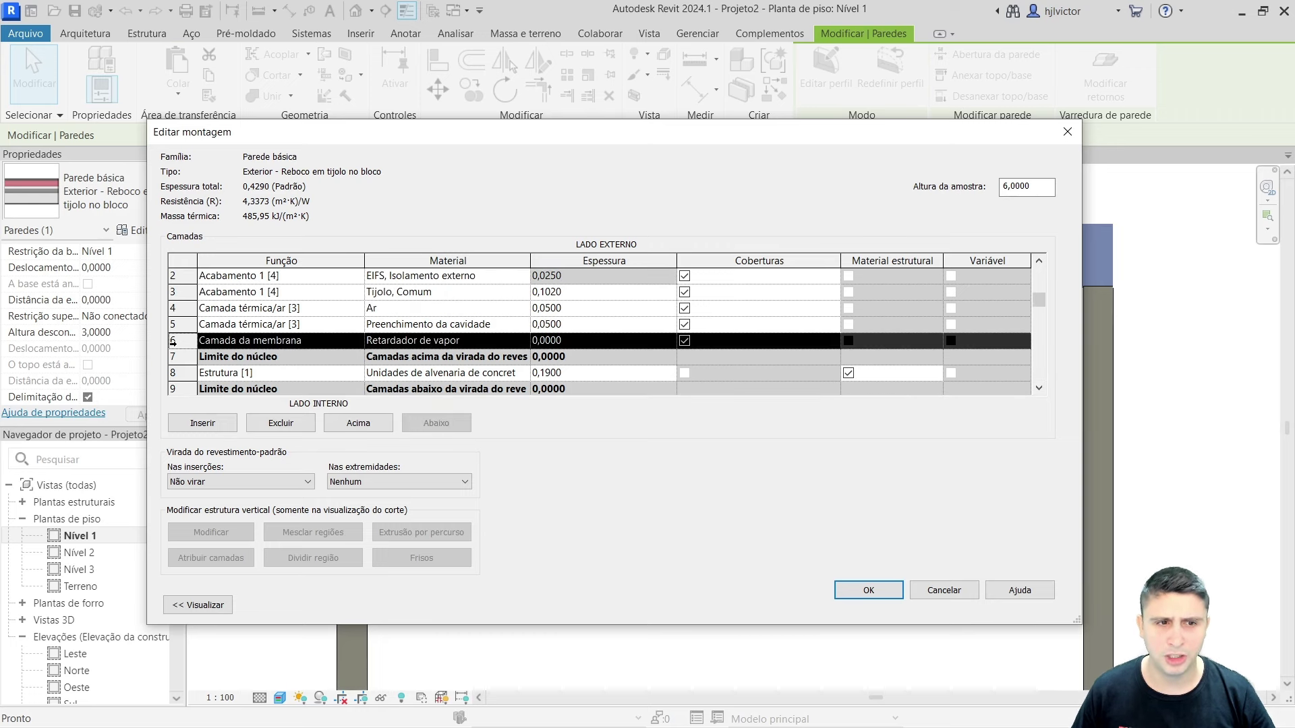
{"action": "left_click", "coordinate": [174, 308]}
{"action": "left_click", "coordinate": [425, 275]}
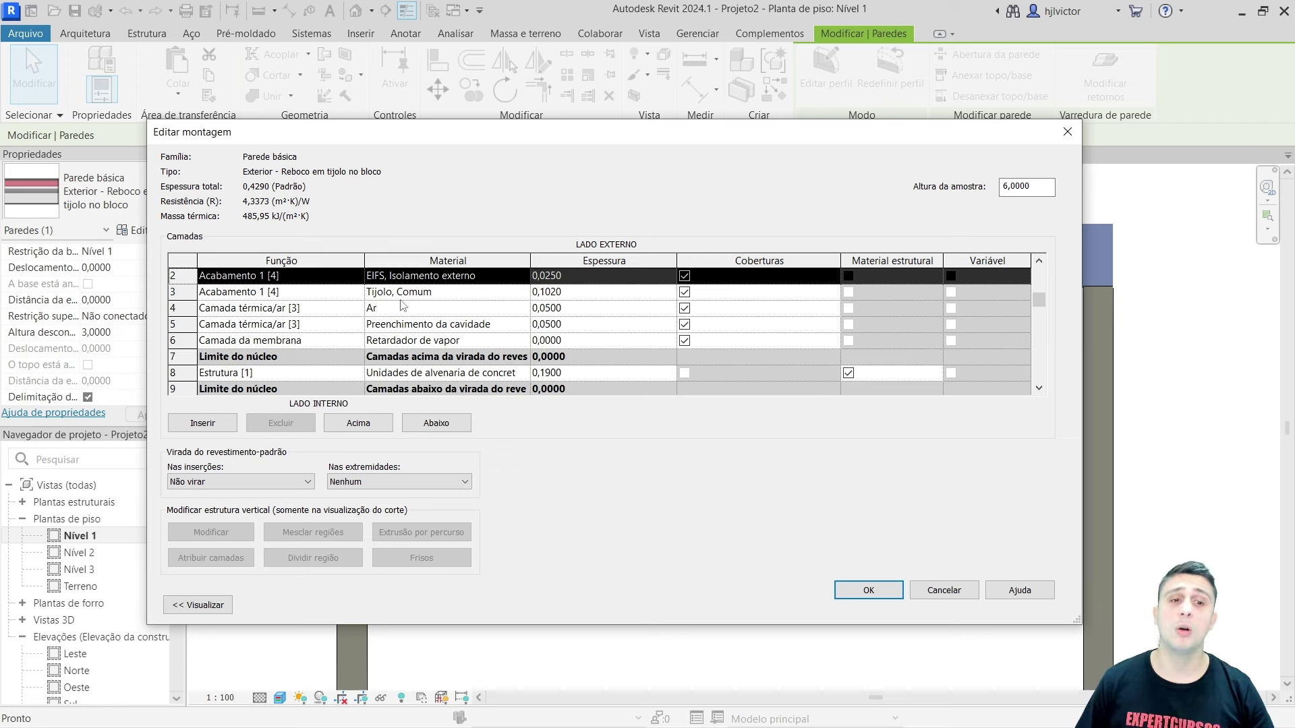
{"action": "scroll", "coordinate": [402, 305], "scroll_direction": "down", "scroll_amount": 1}
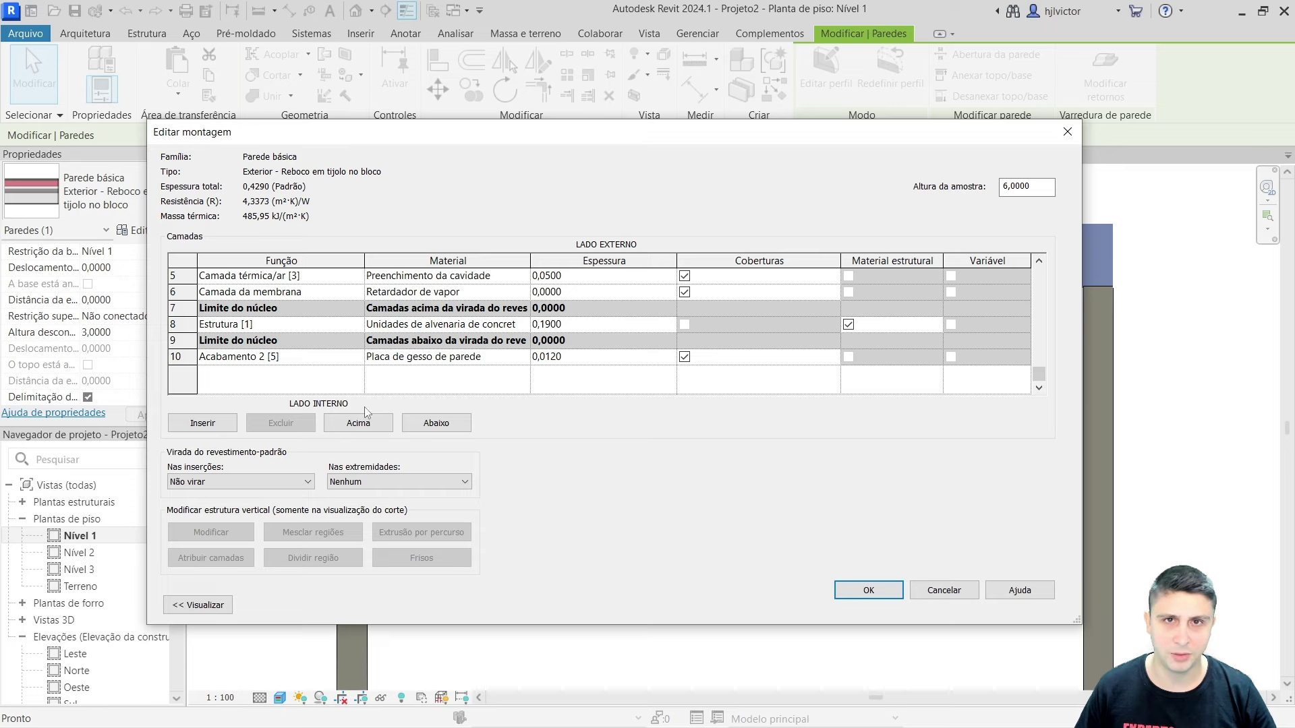
- Close the assembly and type properties unchanged, and set the plan to Fine detail hatching
{"action": "left_click", "coordinate": [883, 594]}
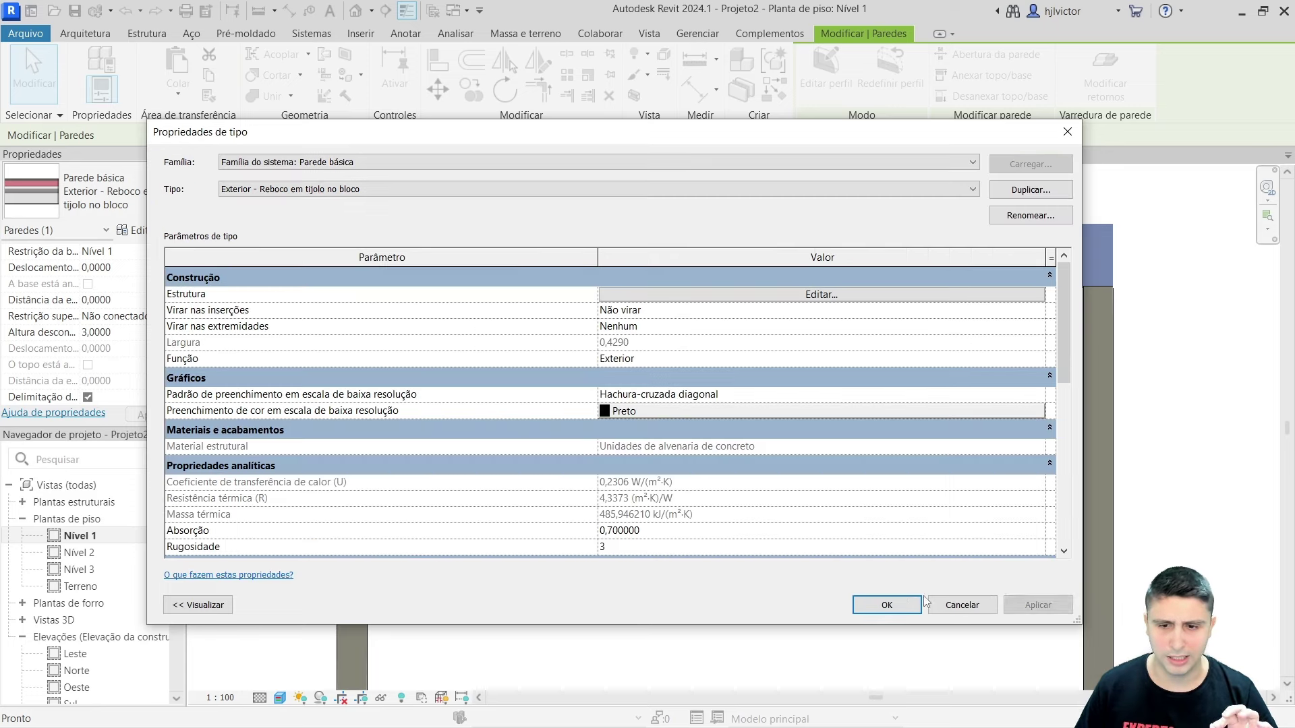
{"action": "left_click", "coordinate": [957, 605]}
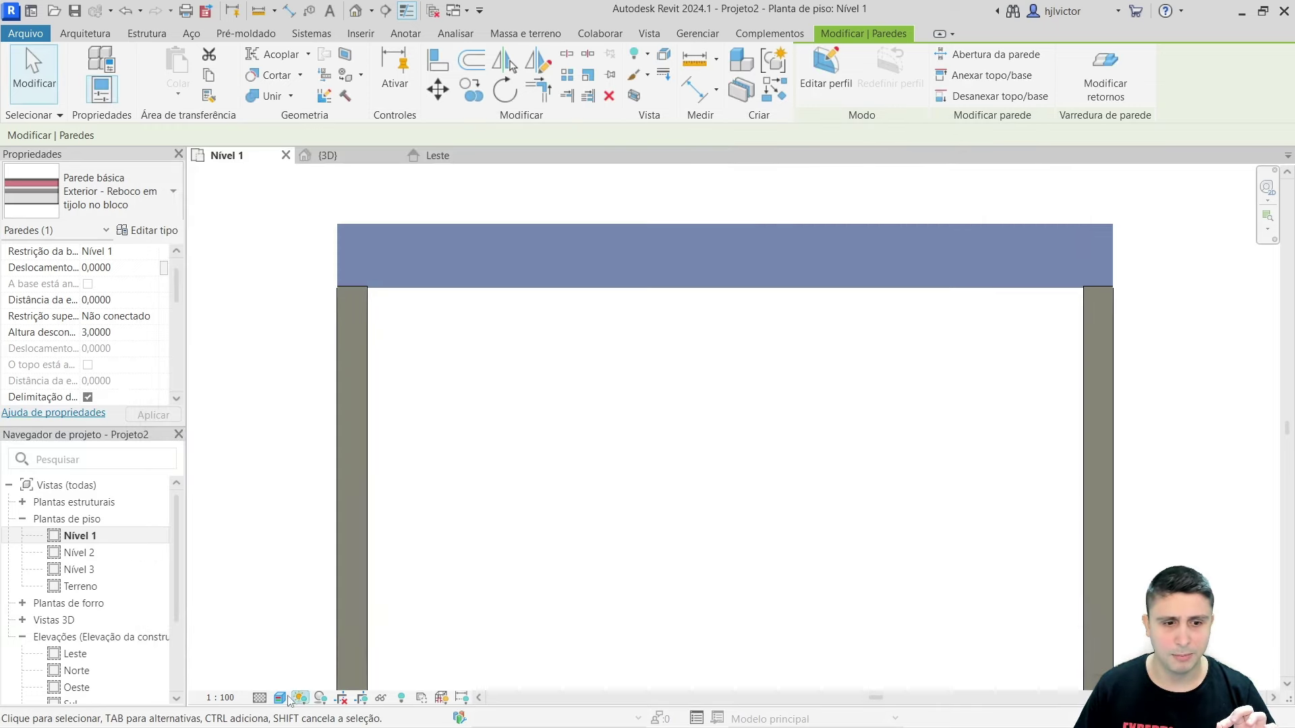
{"action": "left_click", "coordinate": [282, 698]}
{"action": "left_click", "coordinate": [310, 642]}
{"action": "left_click", "coordinate": [565, 420]}
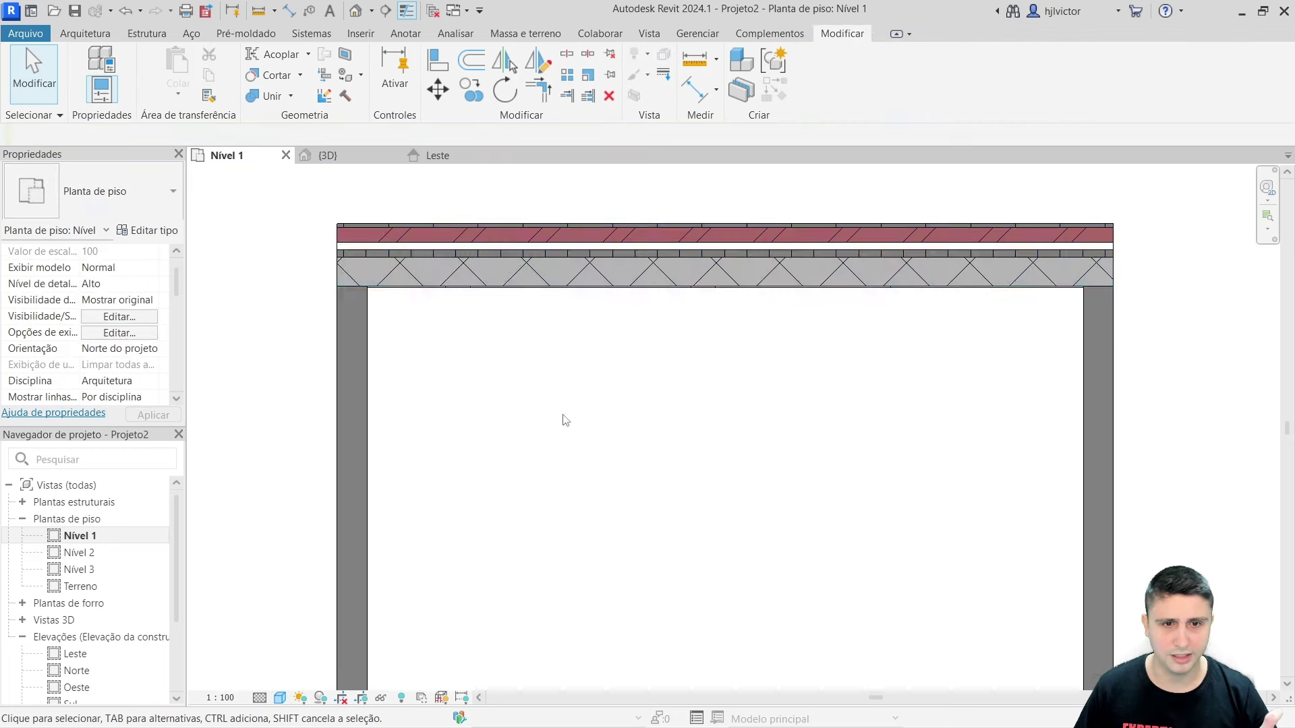
- Change the top wall's type to Genérico - 200 mm and reselect it
{"action": "left_click", "coordinate": [580, 255]}
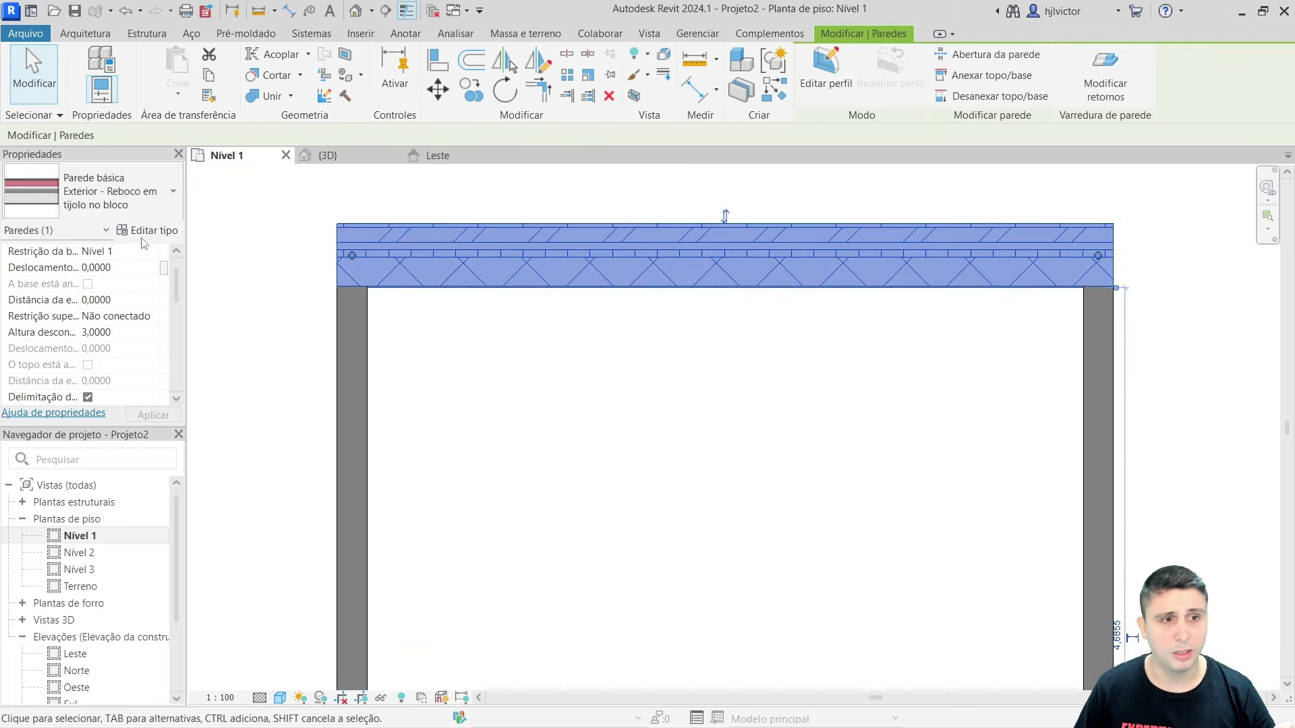
{"action": "left_click", "coordinate": [108, 192]}
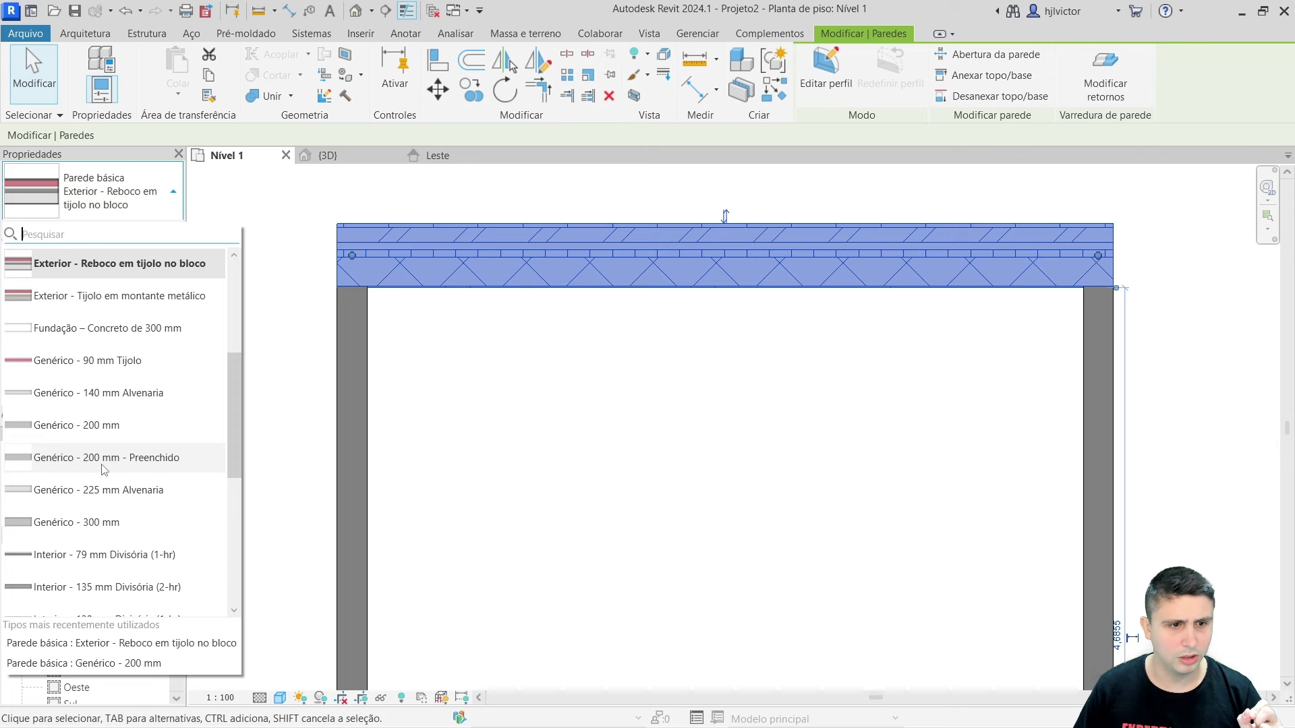
{"action": "left_click", "coordinate": [75, 425]}
{"action": "left_click", "coordinate": [358, 346]}
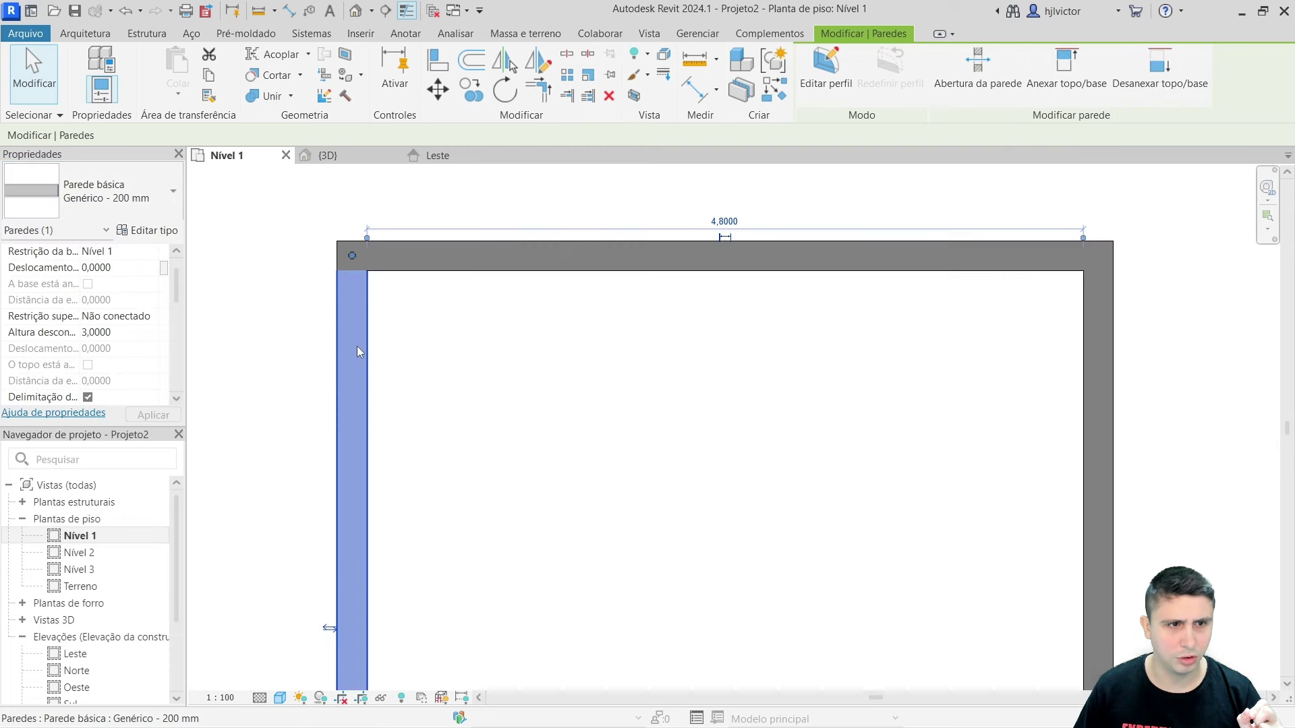
{"action": "left_click", "coordinate": [442, 257]}
{"action": "left_click", "coordinate": [489, 315]}
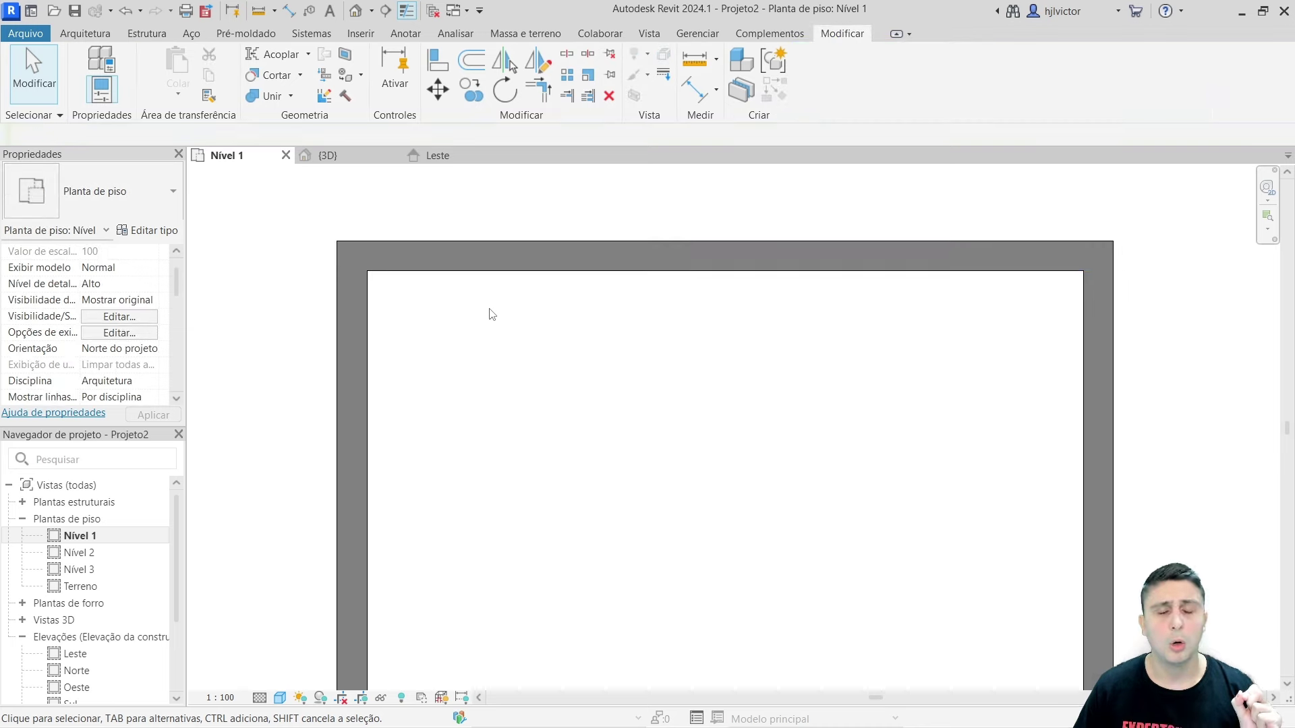
{"action": "left_click", "coordinate": [549, 250]}
- Duplicate Genérico - 200 mm as a new wall type named Parede Tijolinho (Usuário)
{"action": "left_click", "coordinate": [127, 231]}
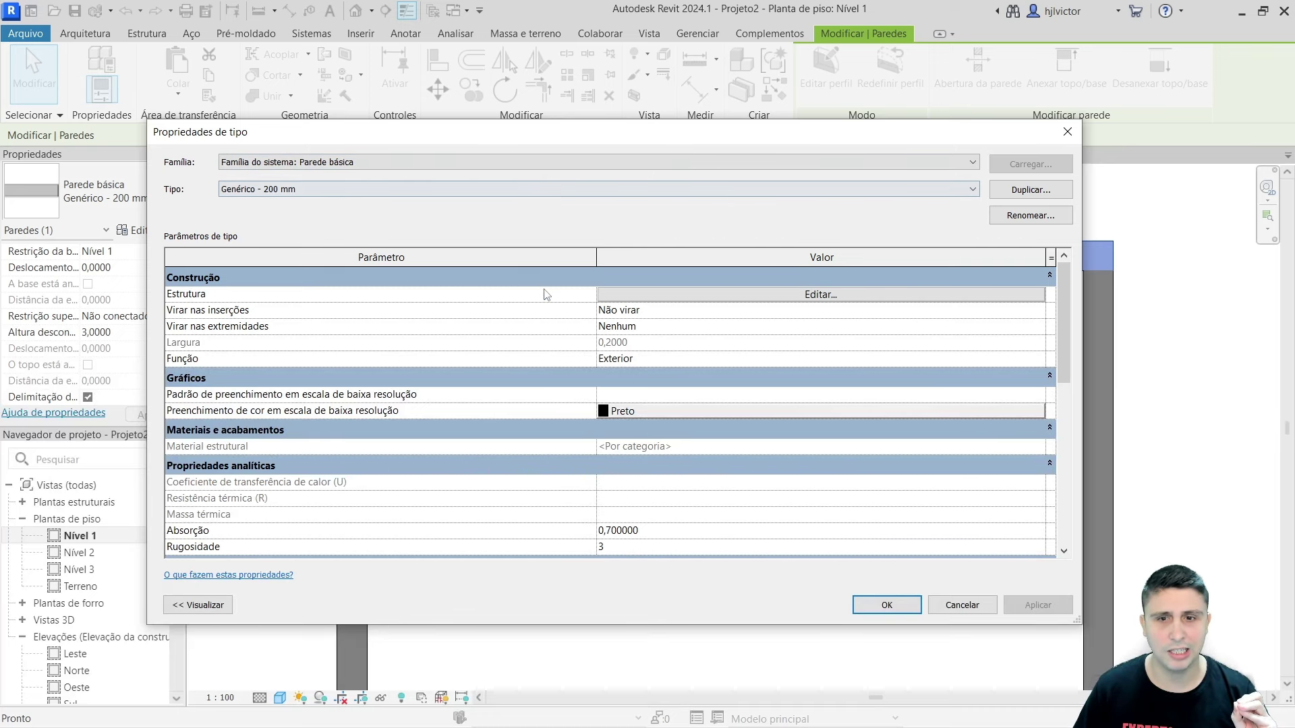
{"action": "left_click", "coordinate": [198, 605]}
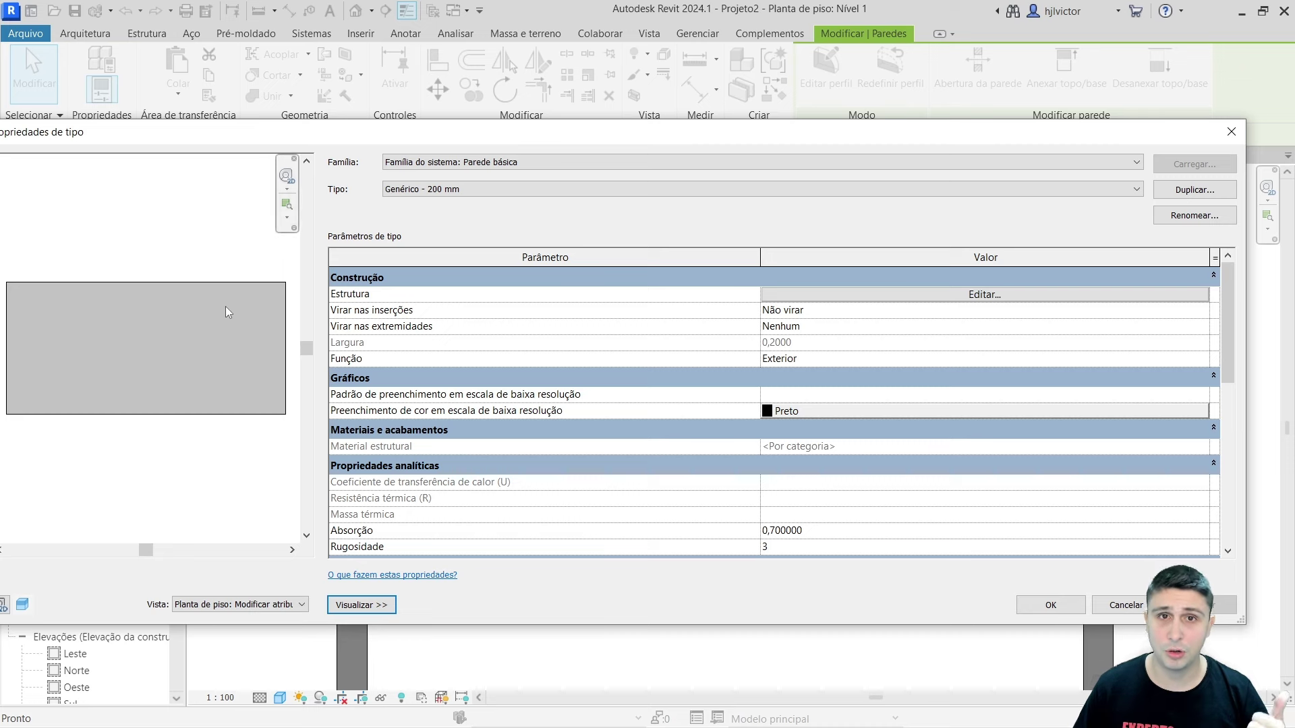
{"action": "left_click", "coordinate": [1180, 193]}
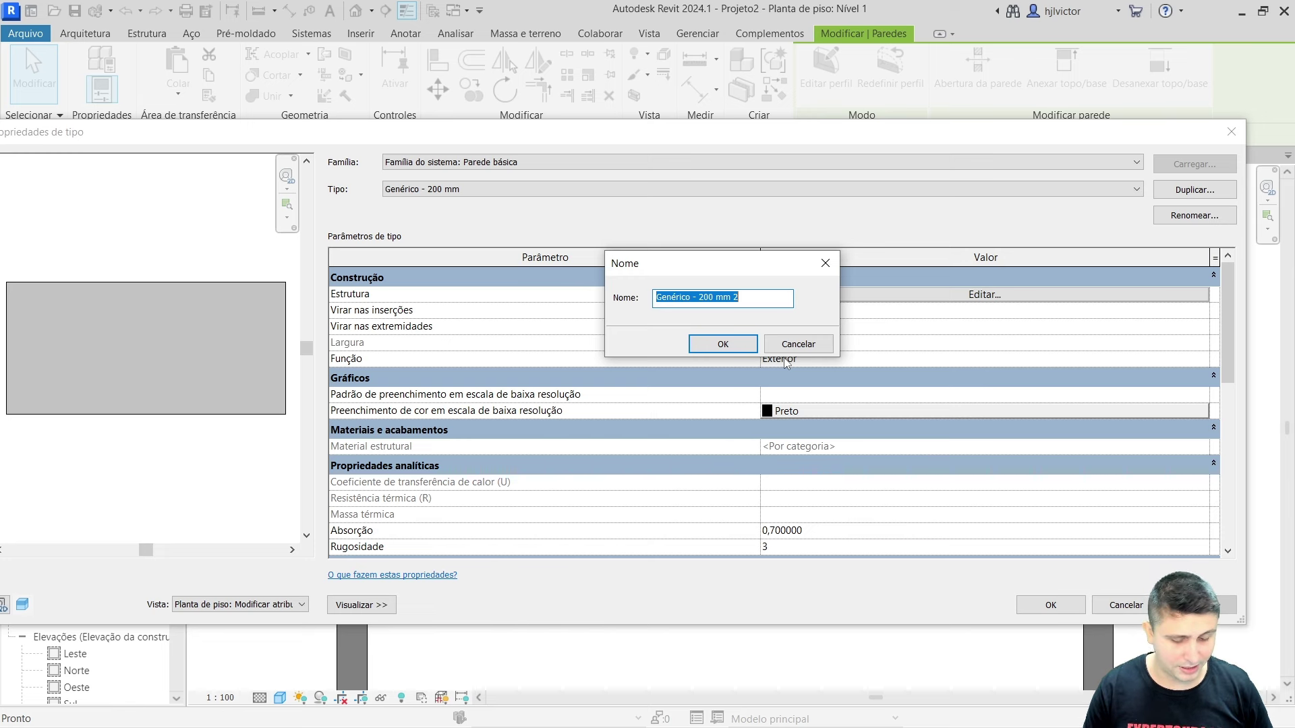
{"action": "type", "text": "Parede"}
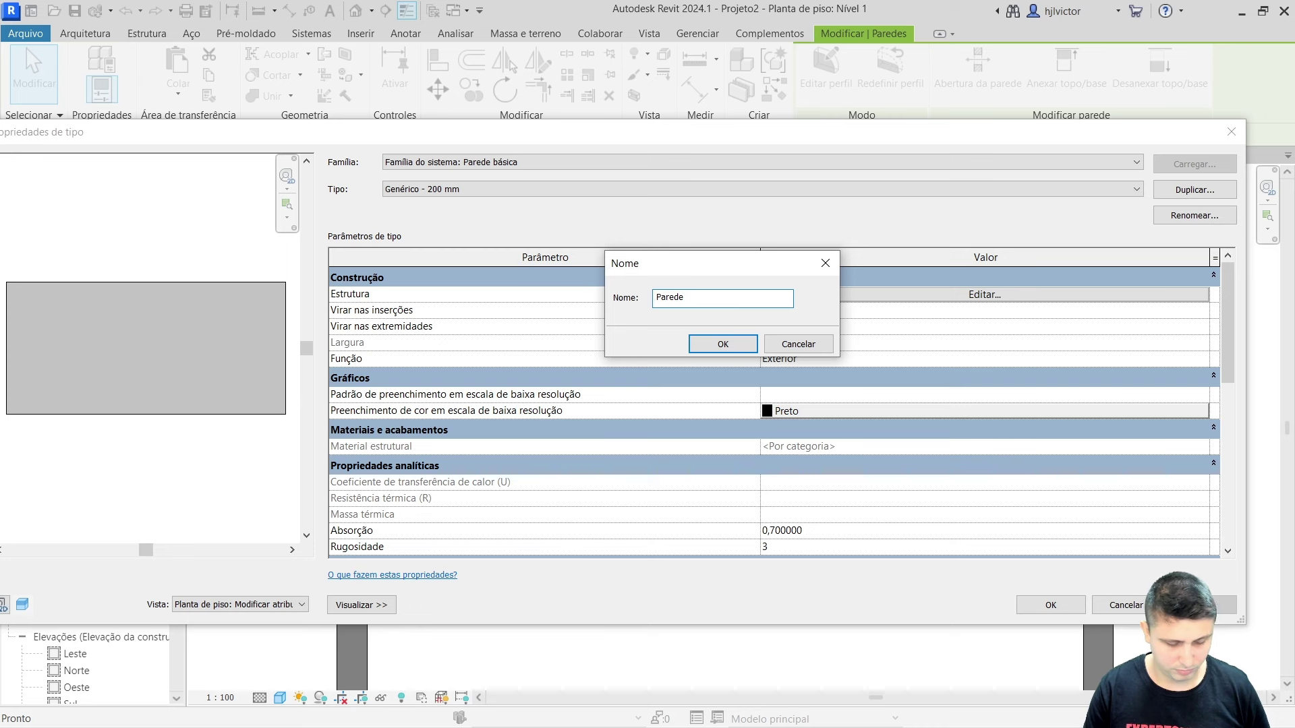
{"action": "type", "text": " ol"}
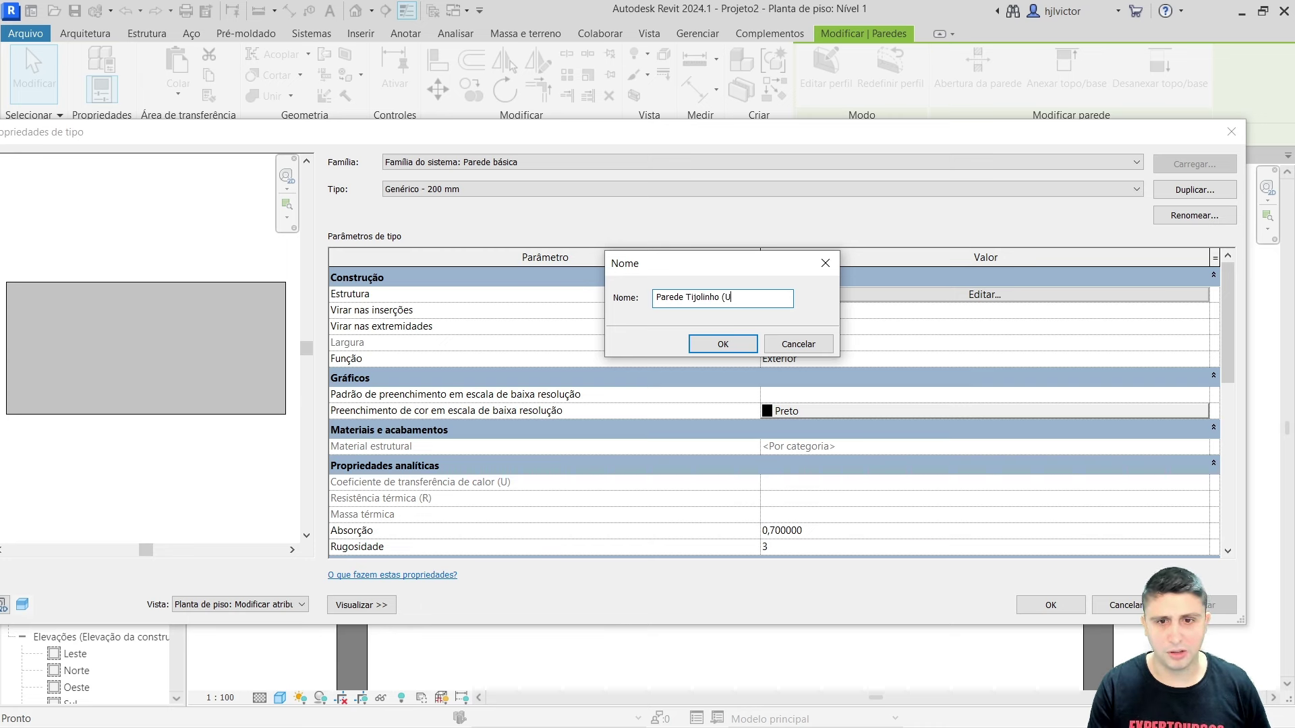
{"action": "type", "text": " io)"}
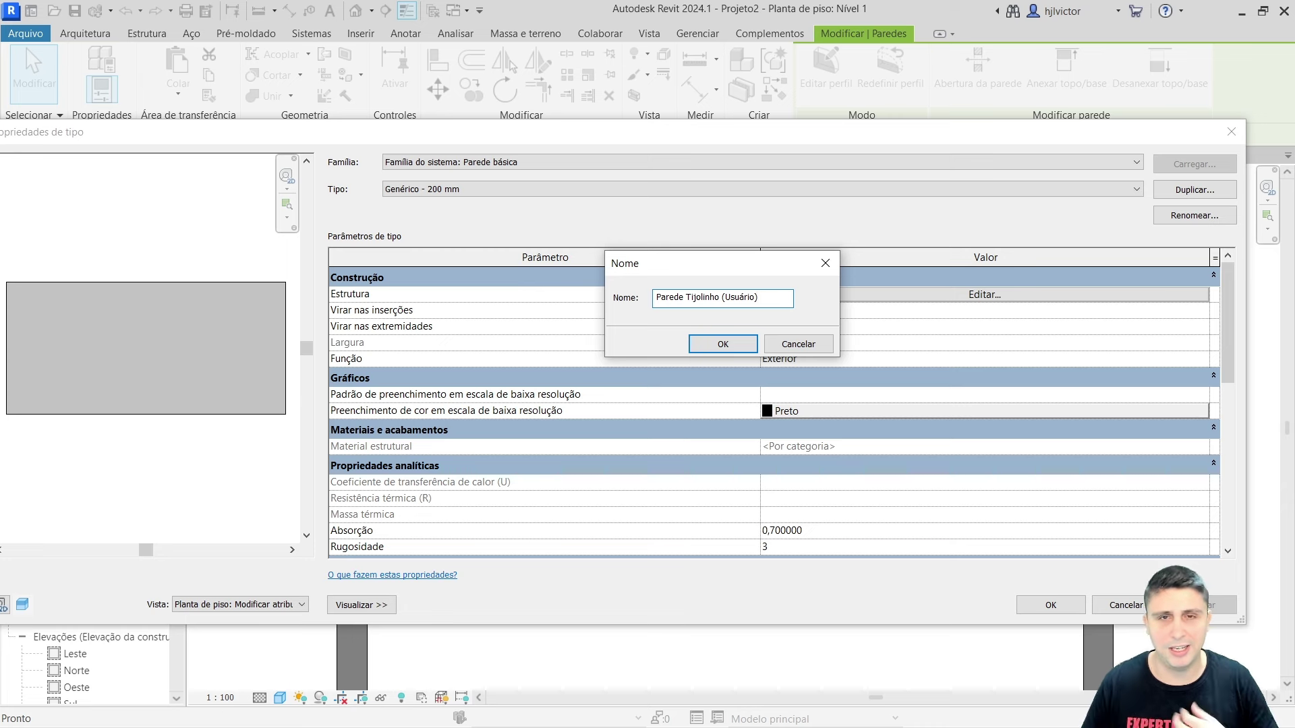
{"action": "left_click", "coordinate": [719, 345]}
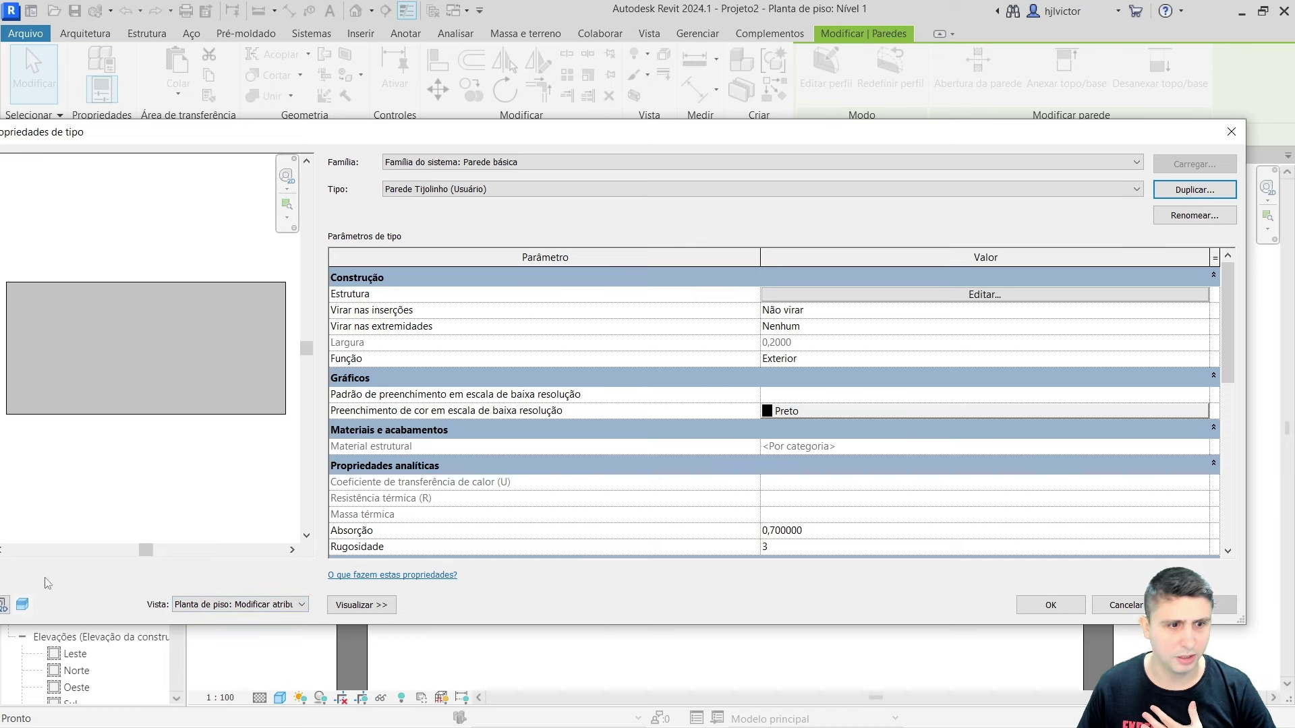
{"action": "left_click", "coordinate": [358, 604]}
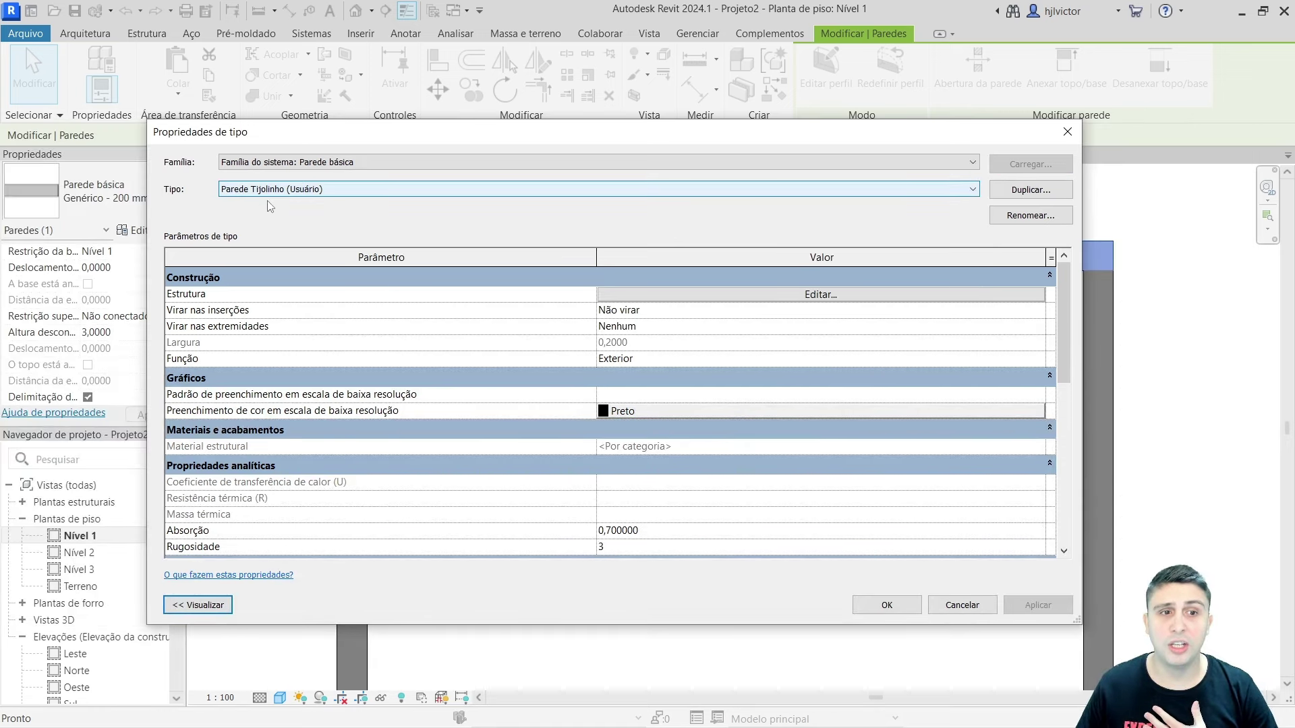
- Assign the Tijolo, Comum brick material to the wall type's core layer
{"action": "left_click", "coordinate": [652, 296]}
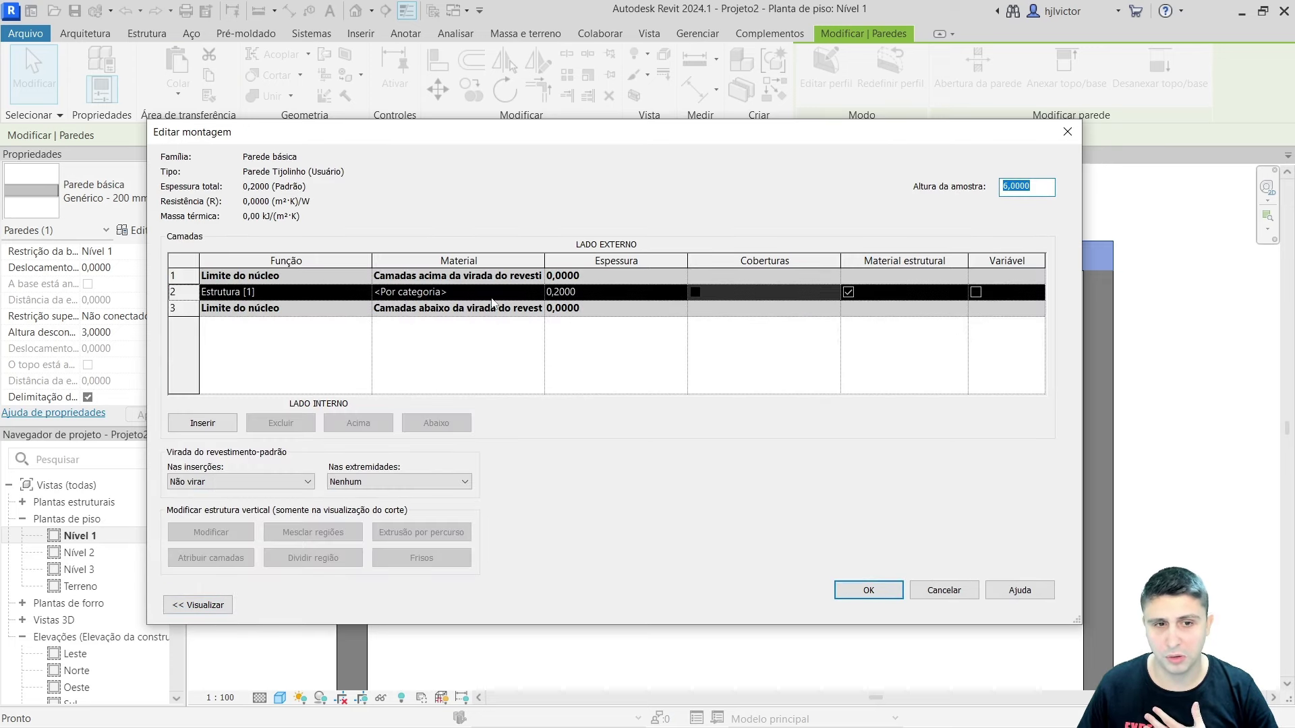
{"action": "left_click", "coordinate": [418, 296]}
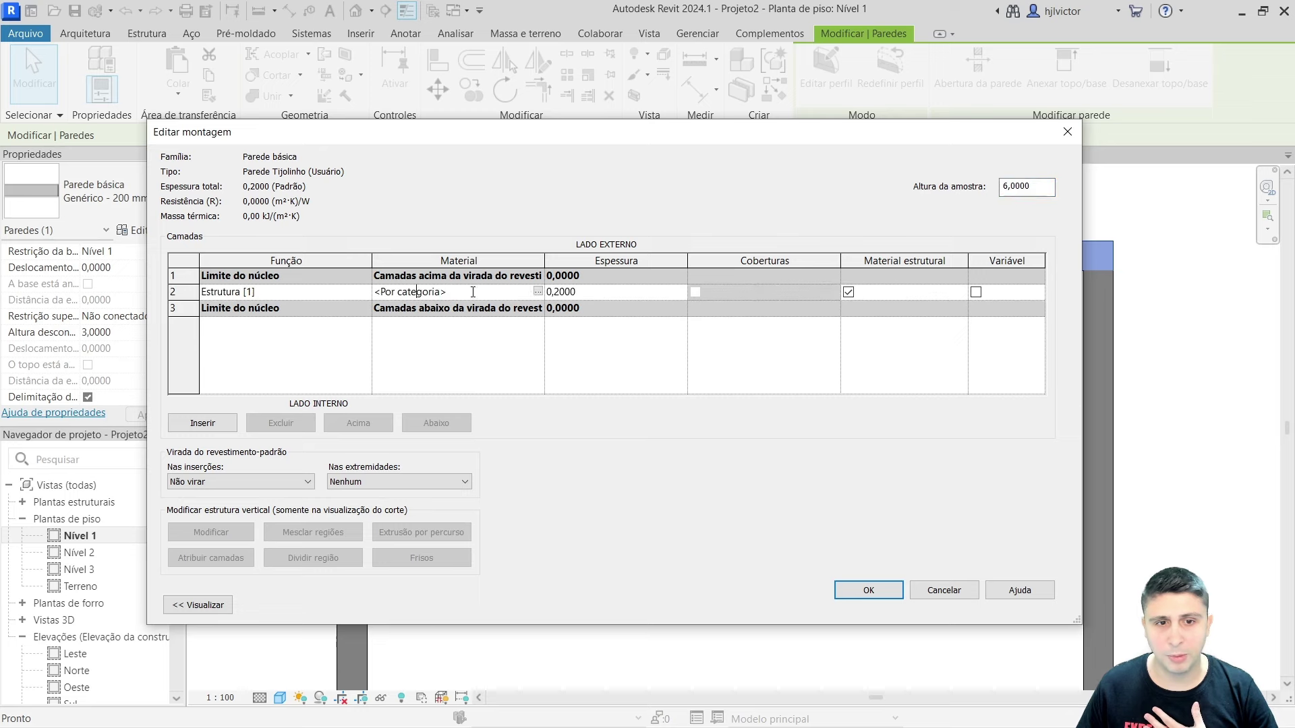
{"action": "left_click", "coordinate": [537, 292]}
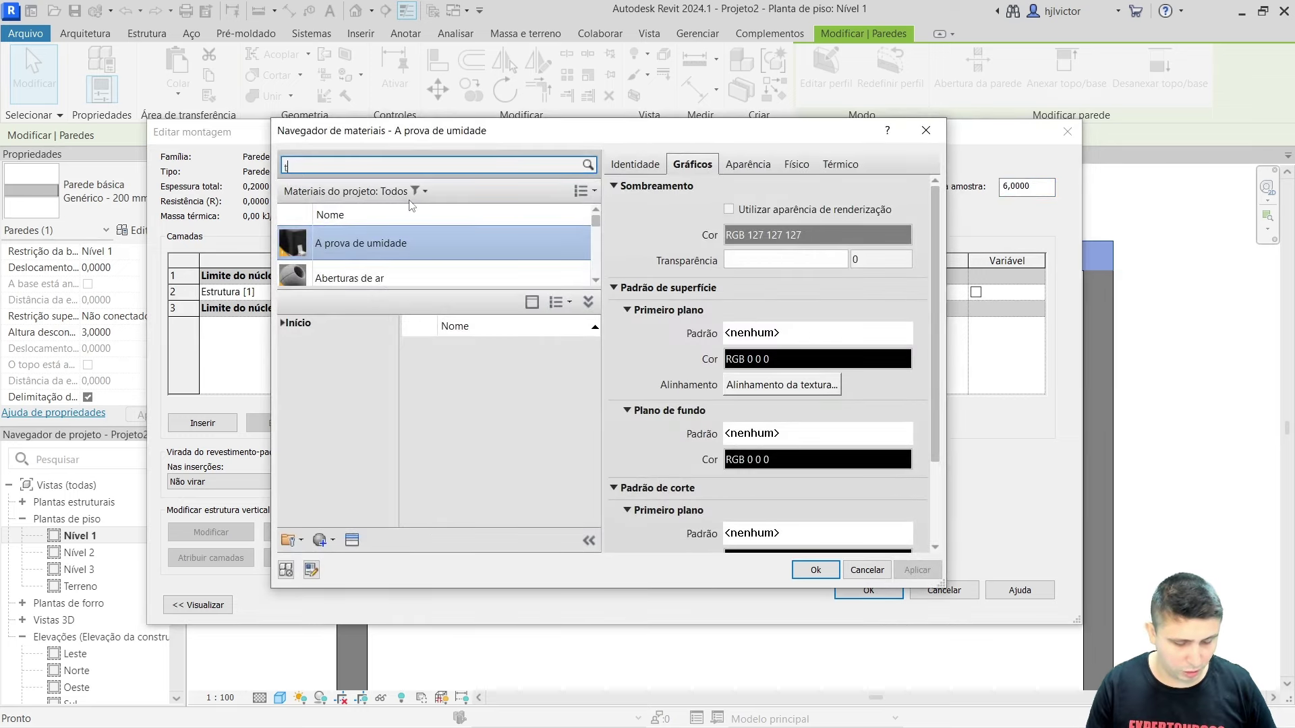
{"action": "type", "text": "tijolinho"}
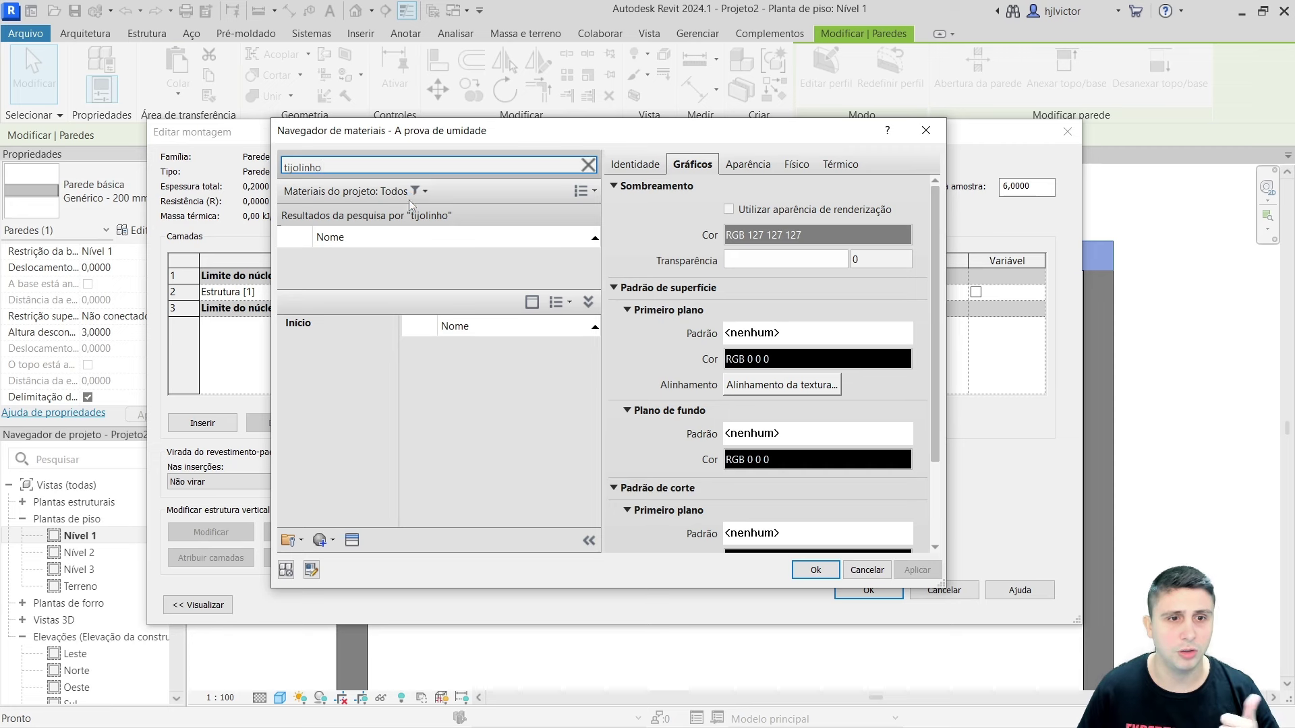
{"action": "left_click_drag", "start_coordinate": [453, 291], "coordinate": [452, 410]}
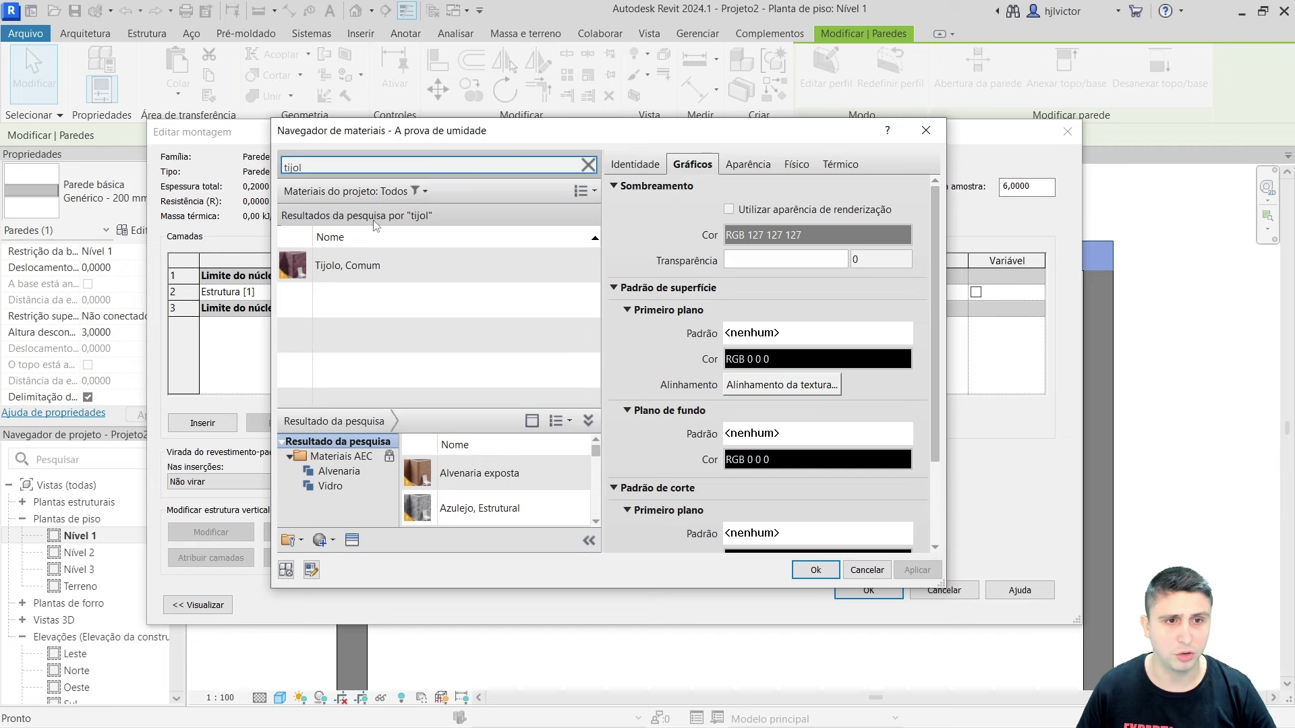
{"action": "type", "text": "o"}
{"action": "left_click", "coordinate": [347, 268]}
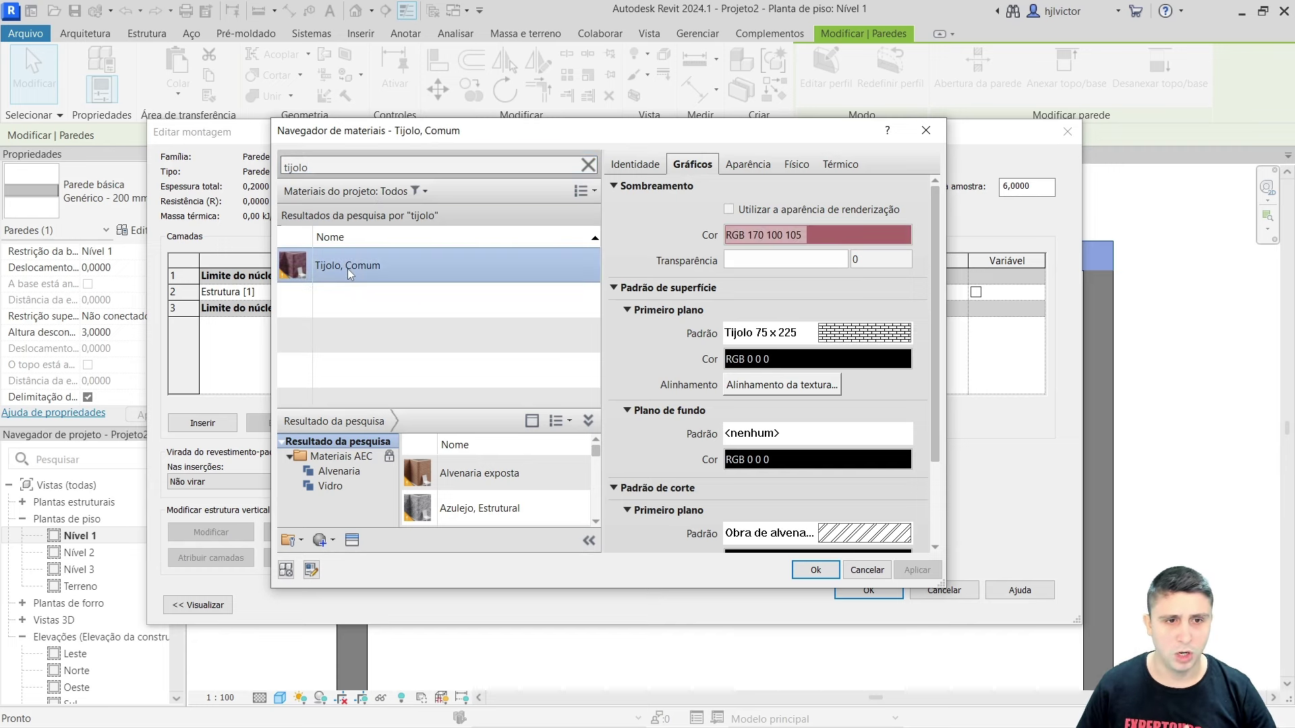
{"action": "left_click", "coordinate": [816, 569]}
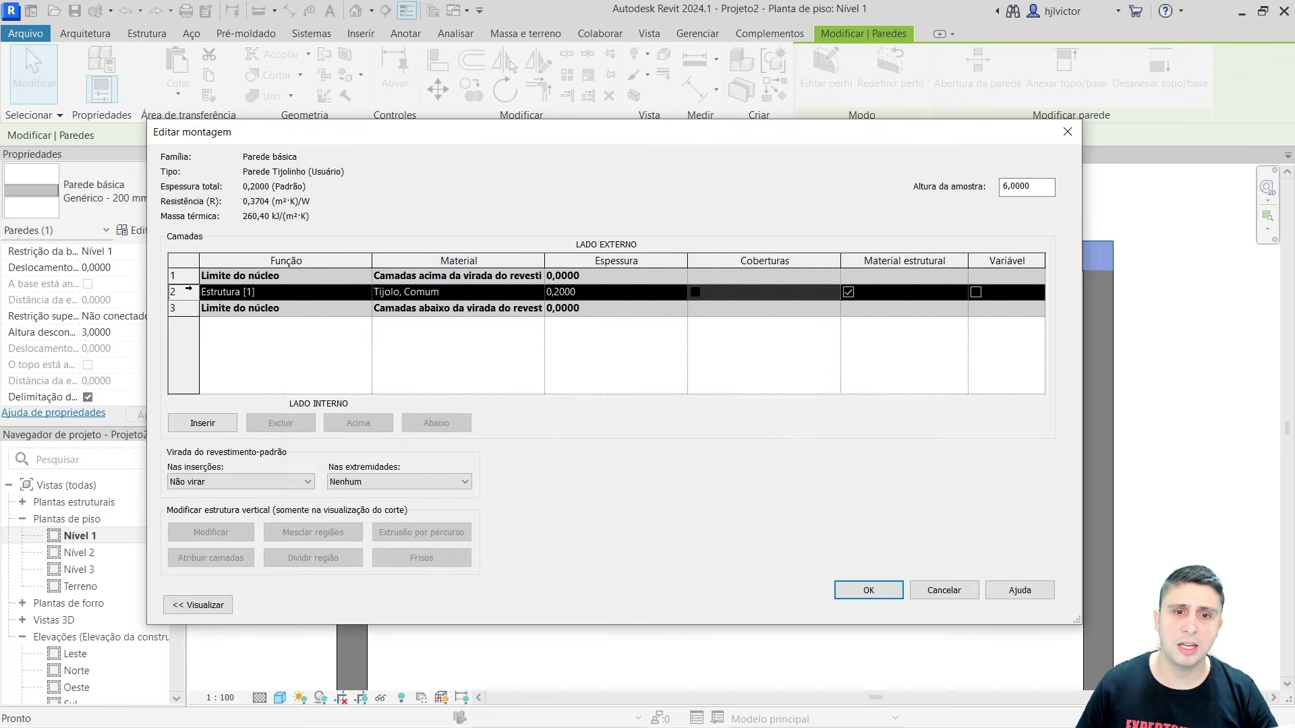
- Set the brick core layer thickness to 0,1000
{"action": "left_click", "coordinate": [584, 291]}
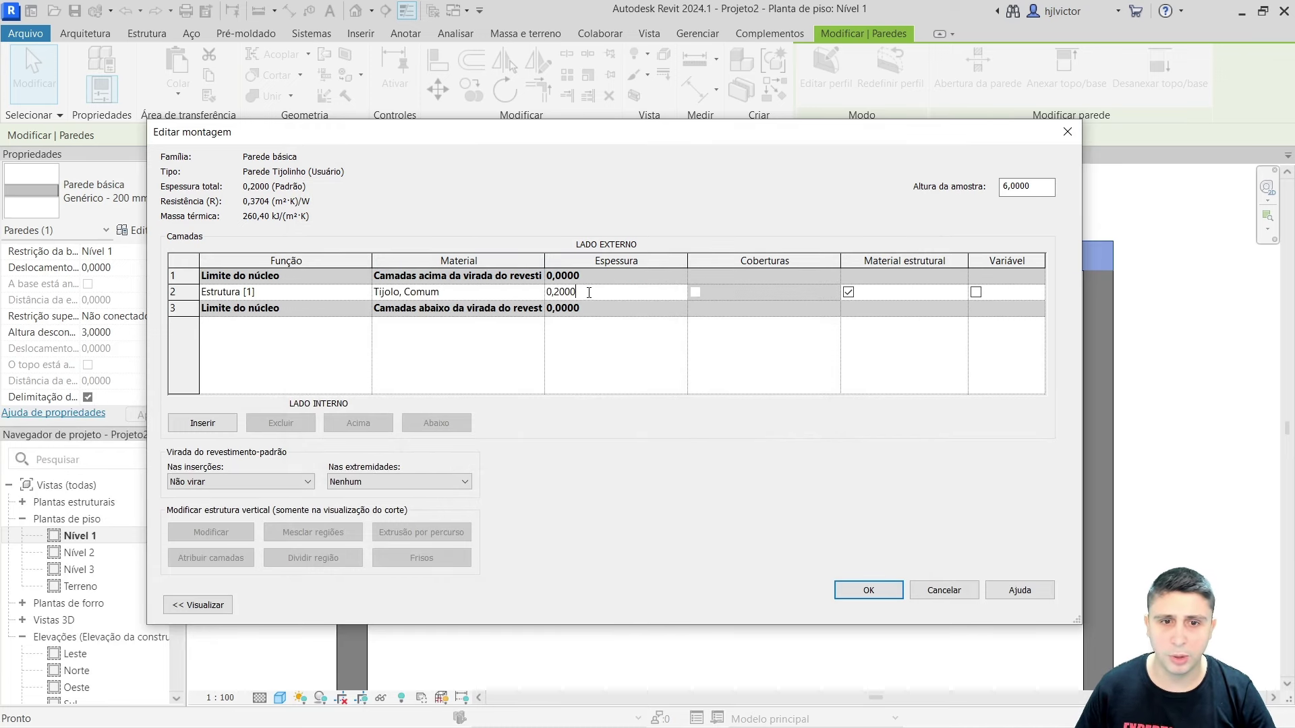
{"action": "left_click_drag", "start_coordinate": [569, 291], "coordinate": [558, 291]}
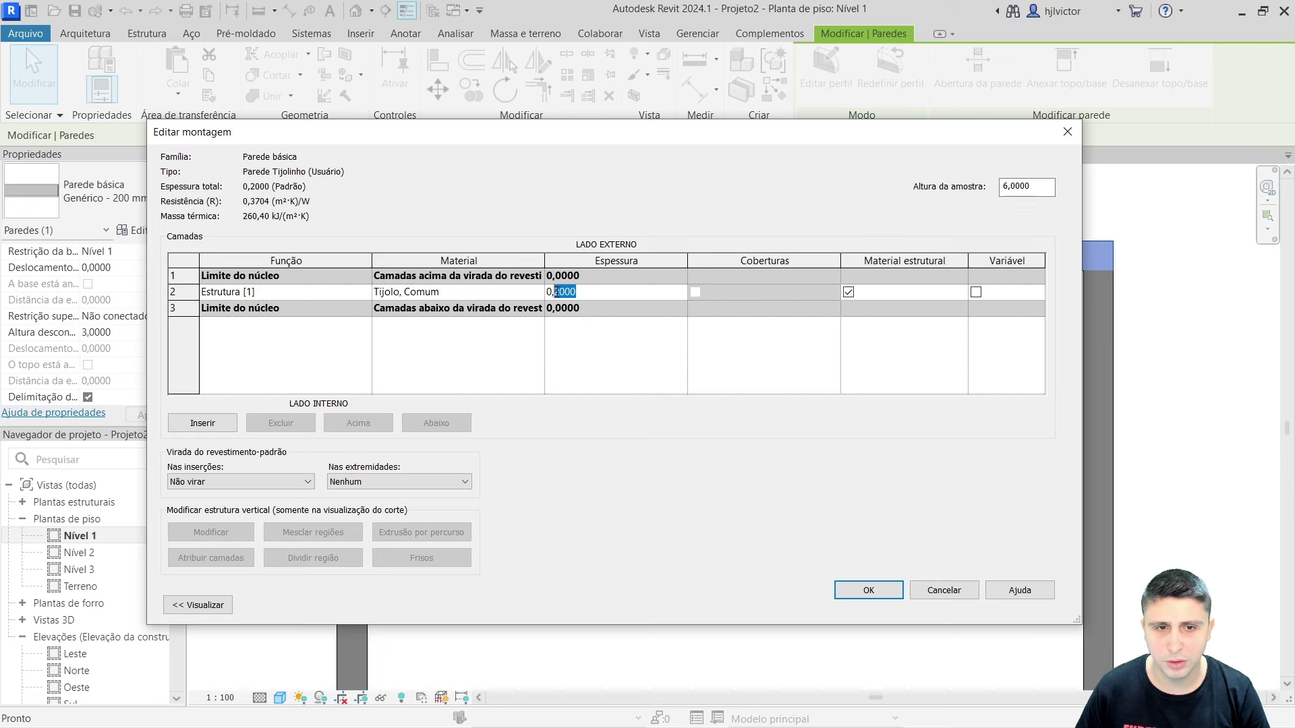
{"action": "type", "text": "1"}
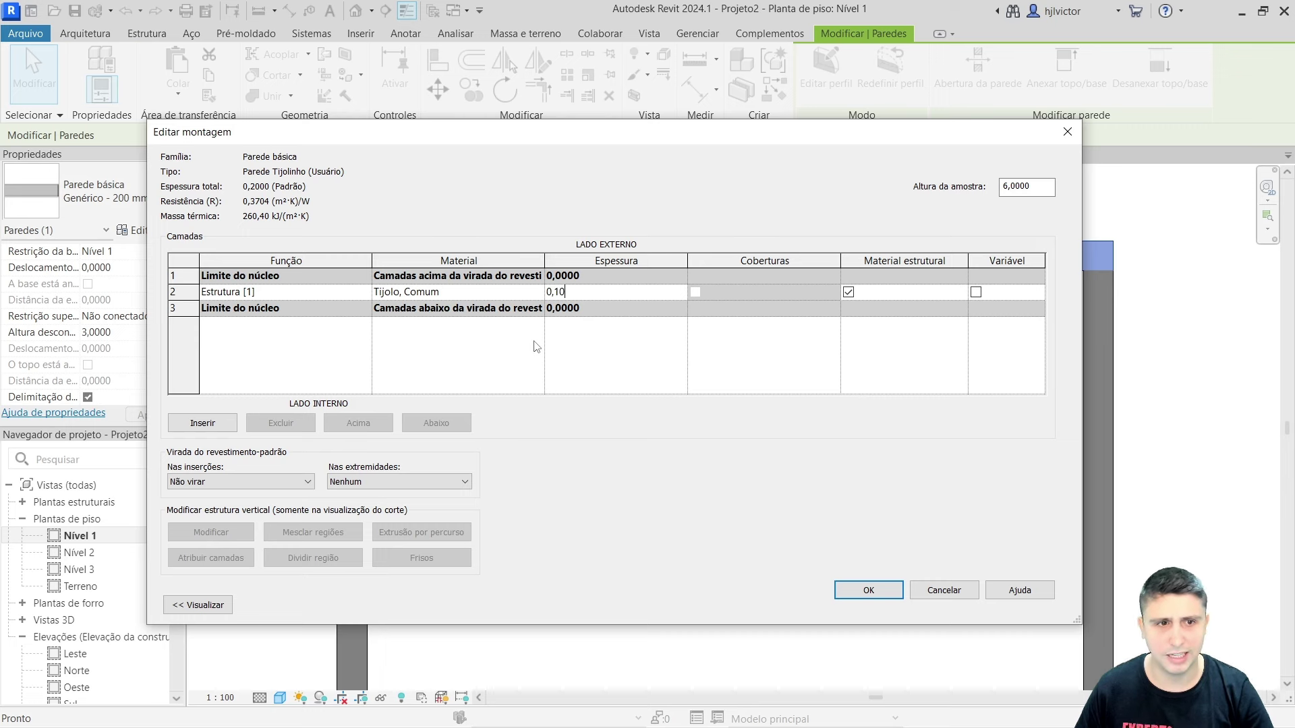
{"action": "key", "text": "Return"}
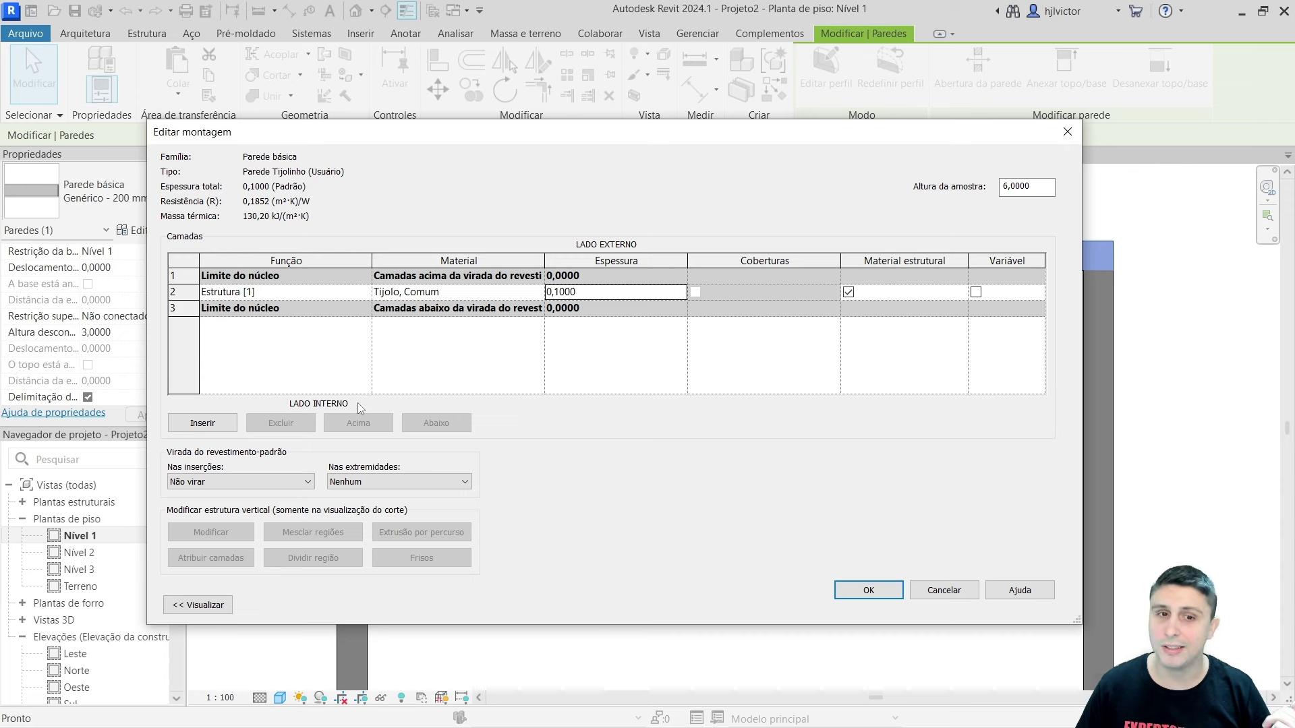
- Insert an exterior layer and assign it Concreto, Faixa de areia/cimento
{"action": "left_click", "coordinate": [181, 278]}
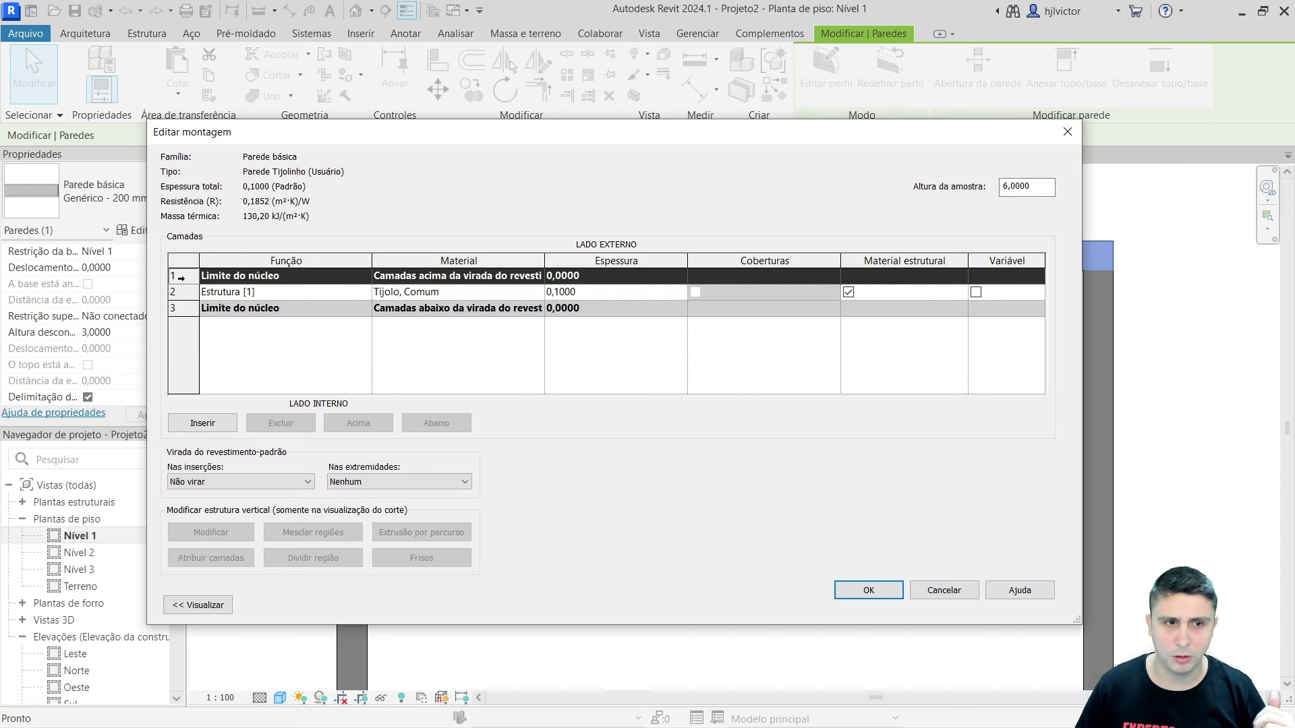
{"action": "left_click", "coordinate": [208, 423]}
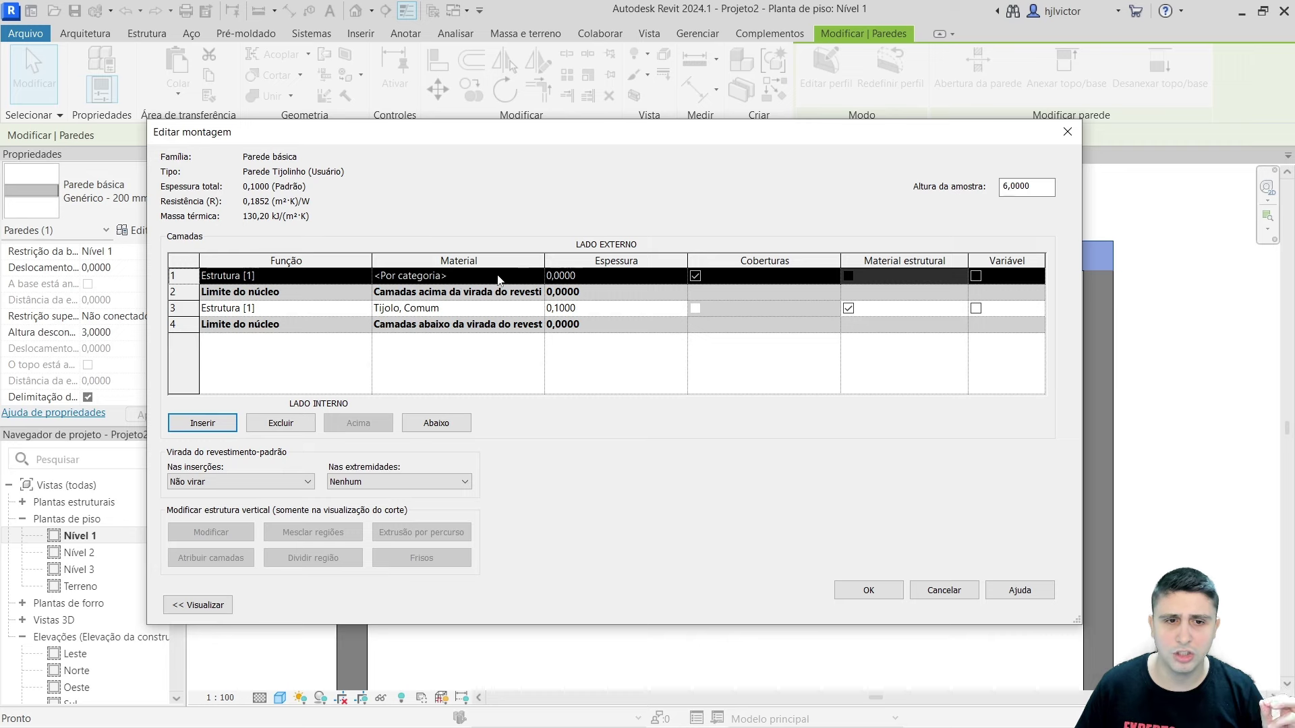
{"action": "left_click", "coordinate": [520, 276]}
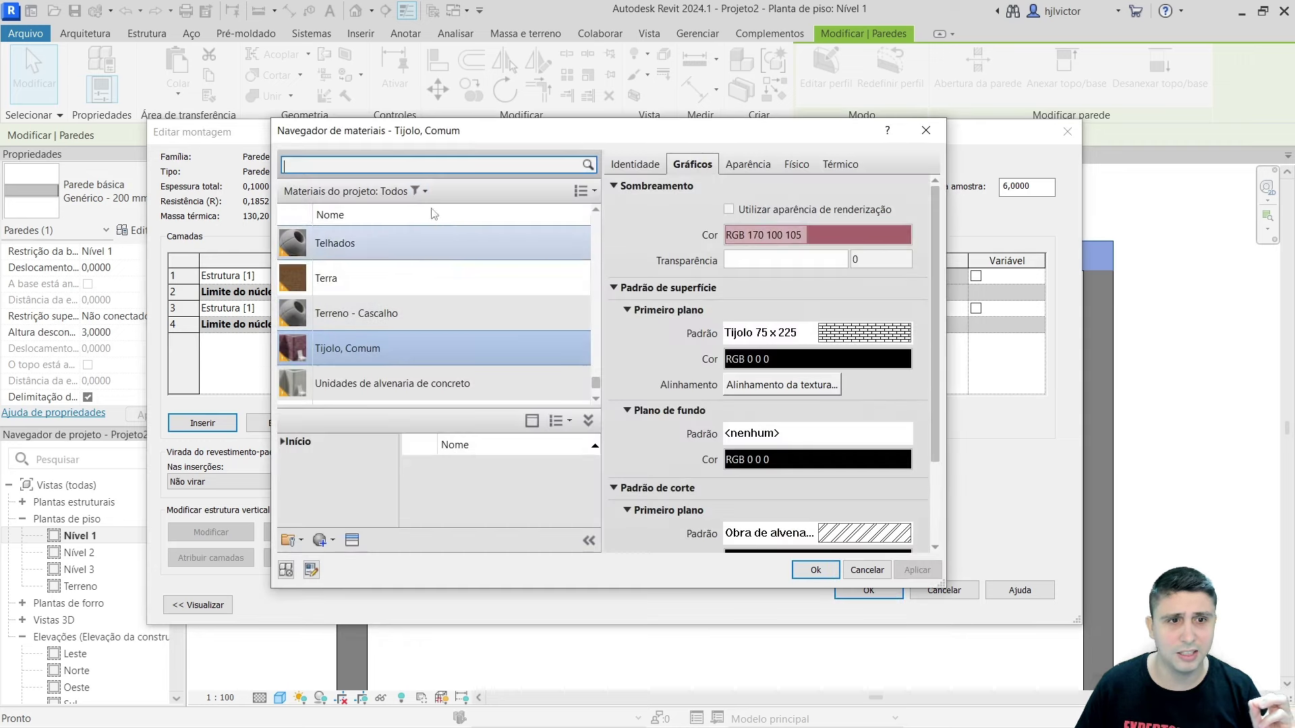
{"action": "type", "text": "reboco"}
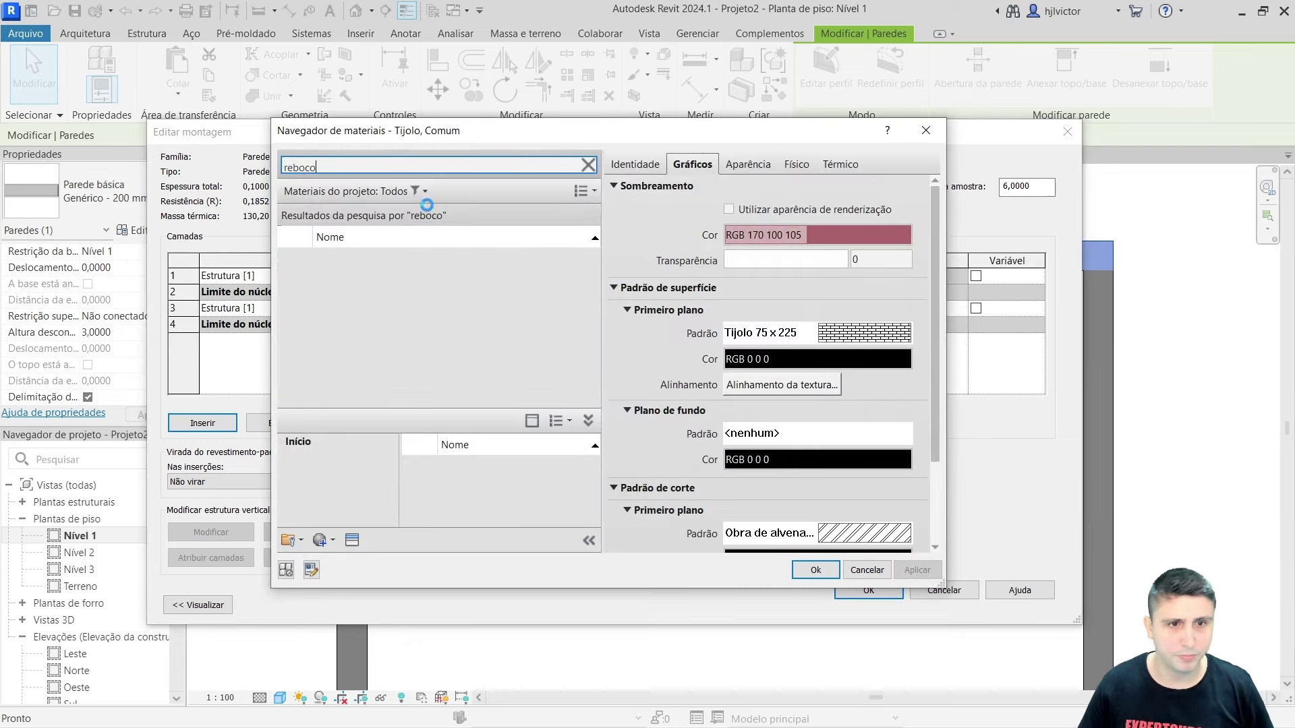
{"action": "left_click", "coordinate": [290, 169]}
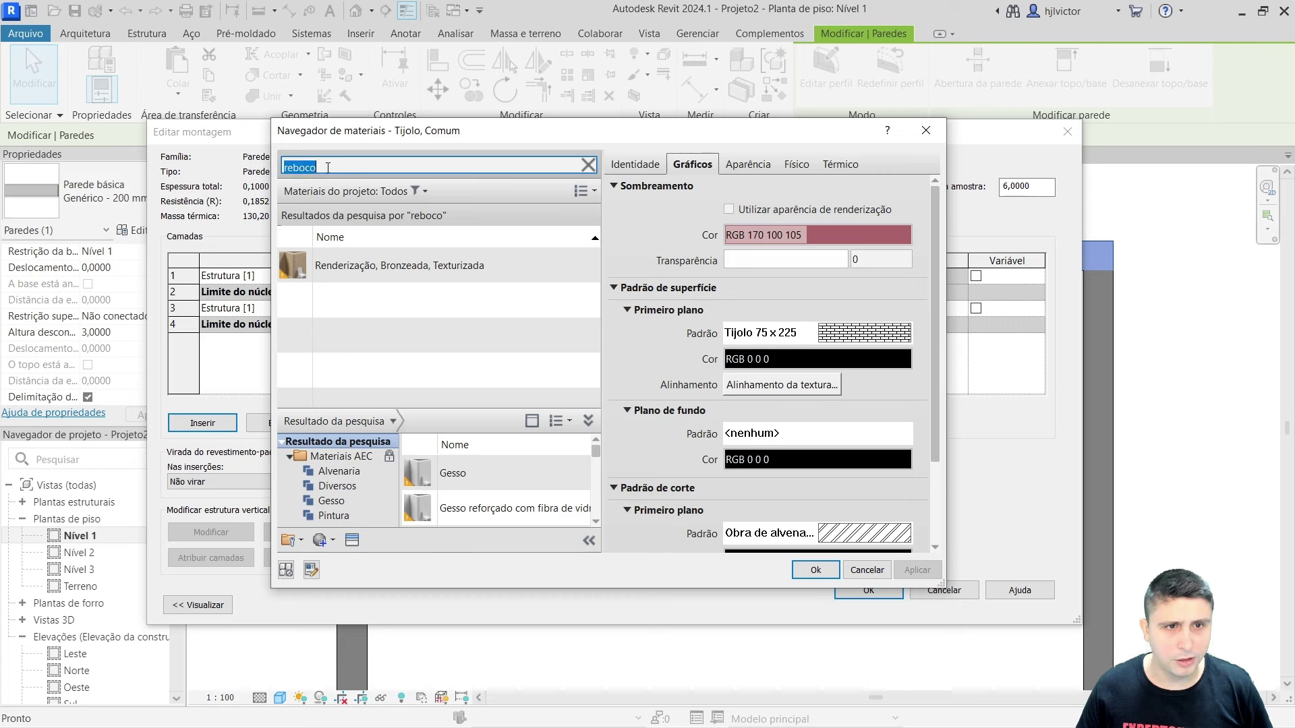
{"action": "double_click", "coordinate": [322, 170]}
{"action": "type", "text": "c"}
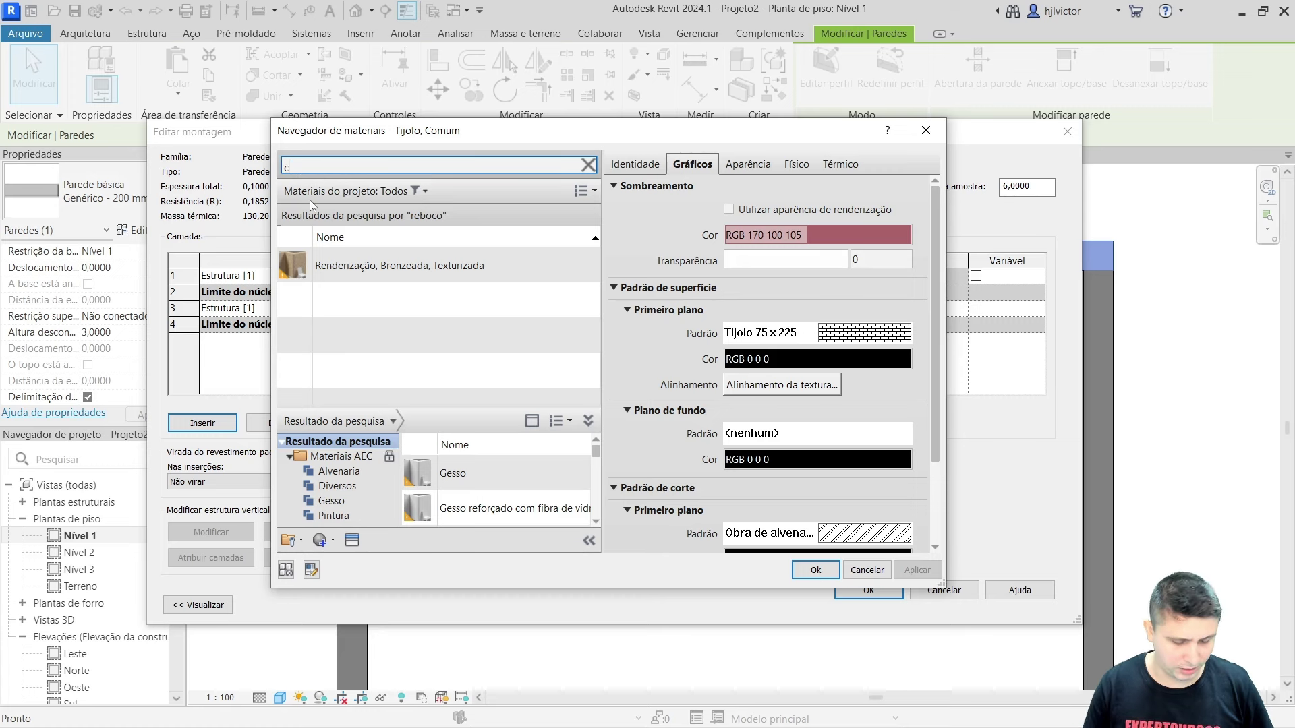
{"action": "type", "text": "oncreto"}
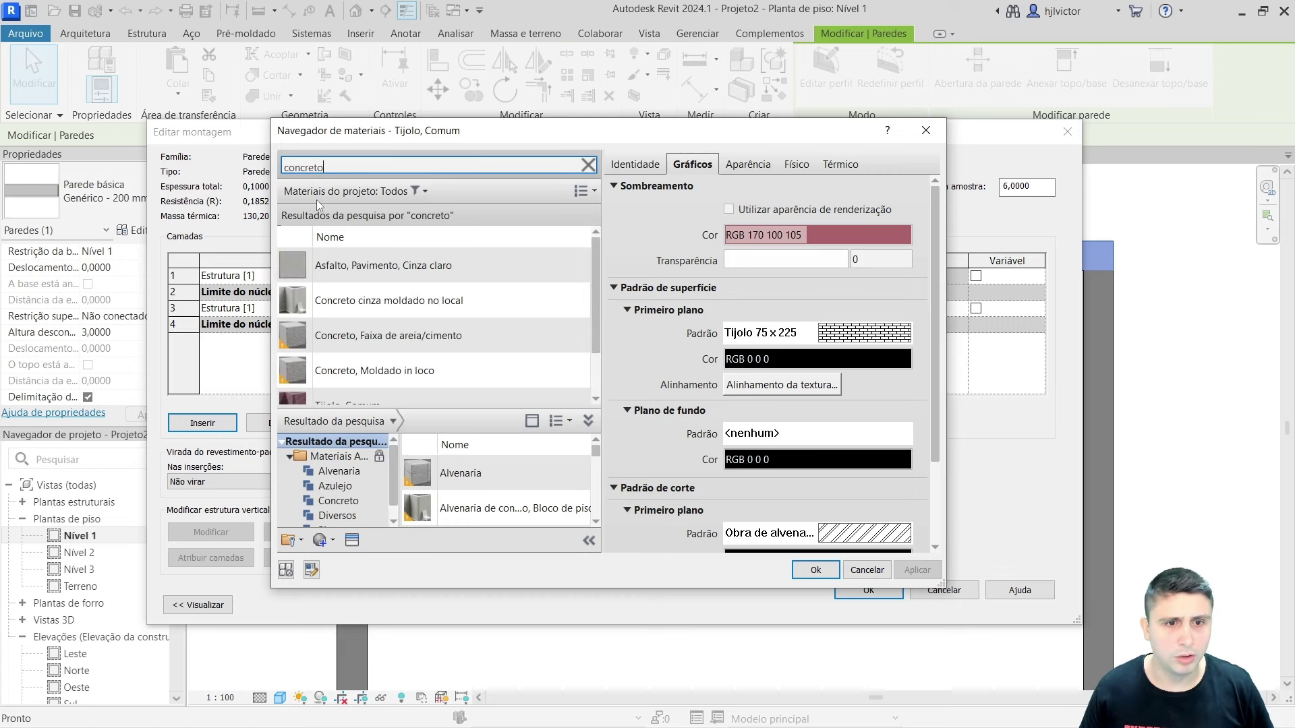
{"action": "scroll", "coordinate": [465, 297], "scroll_direction": "down", "scroll_amount": 2}
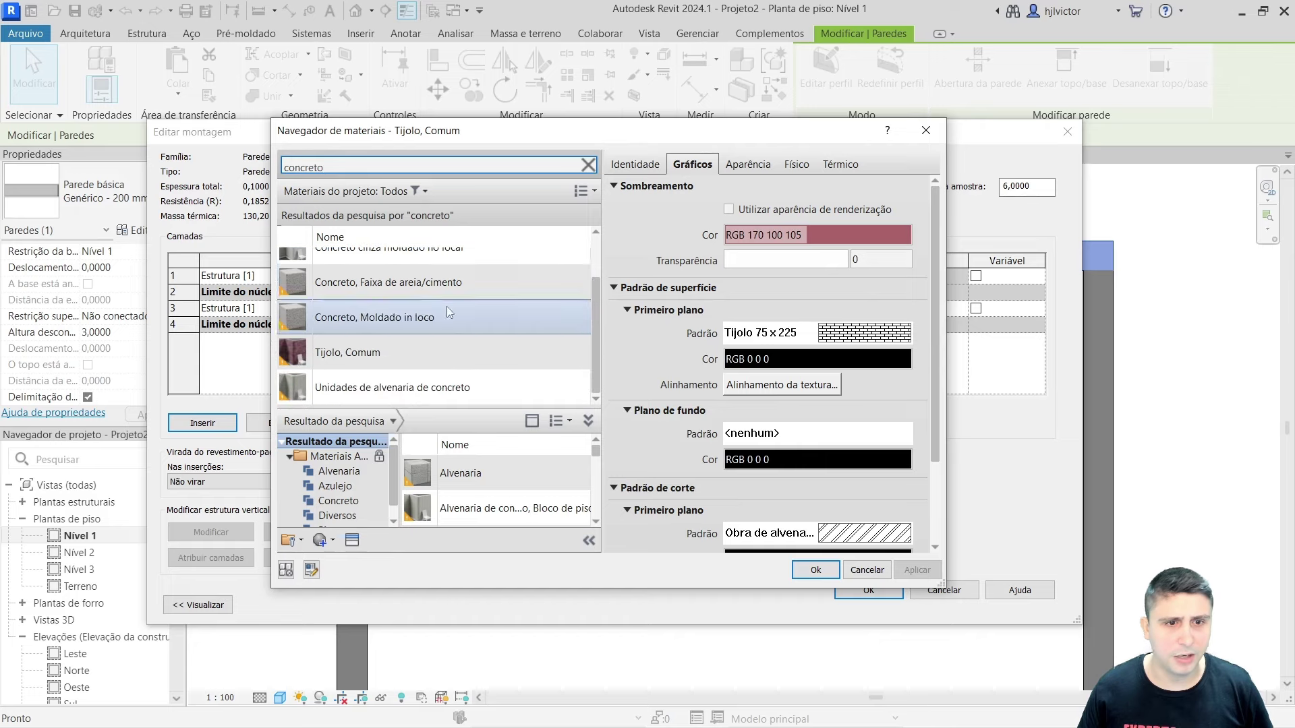
{"action": "left_click", "coordinate": [375, 292]}
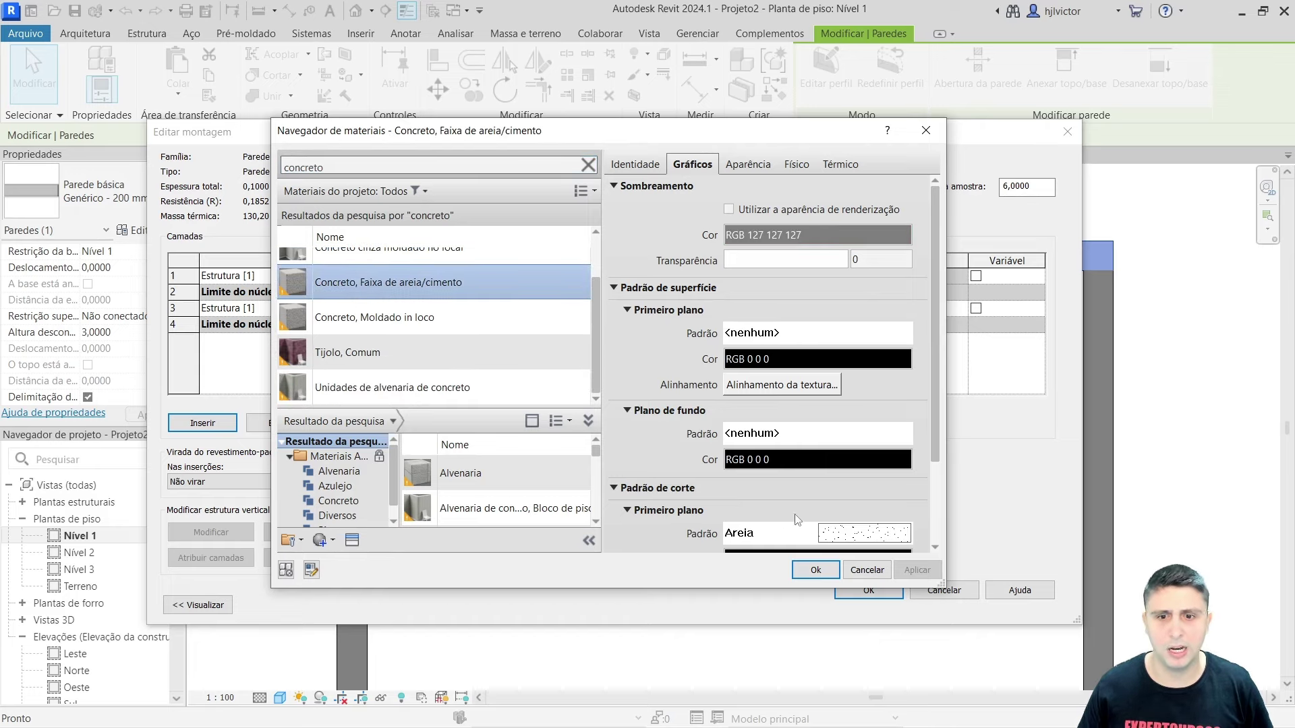
{"action": "left_click", "coordinate": [815, 570]}
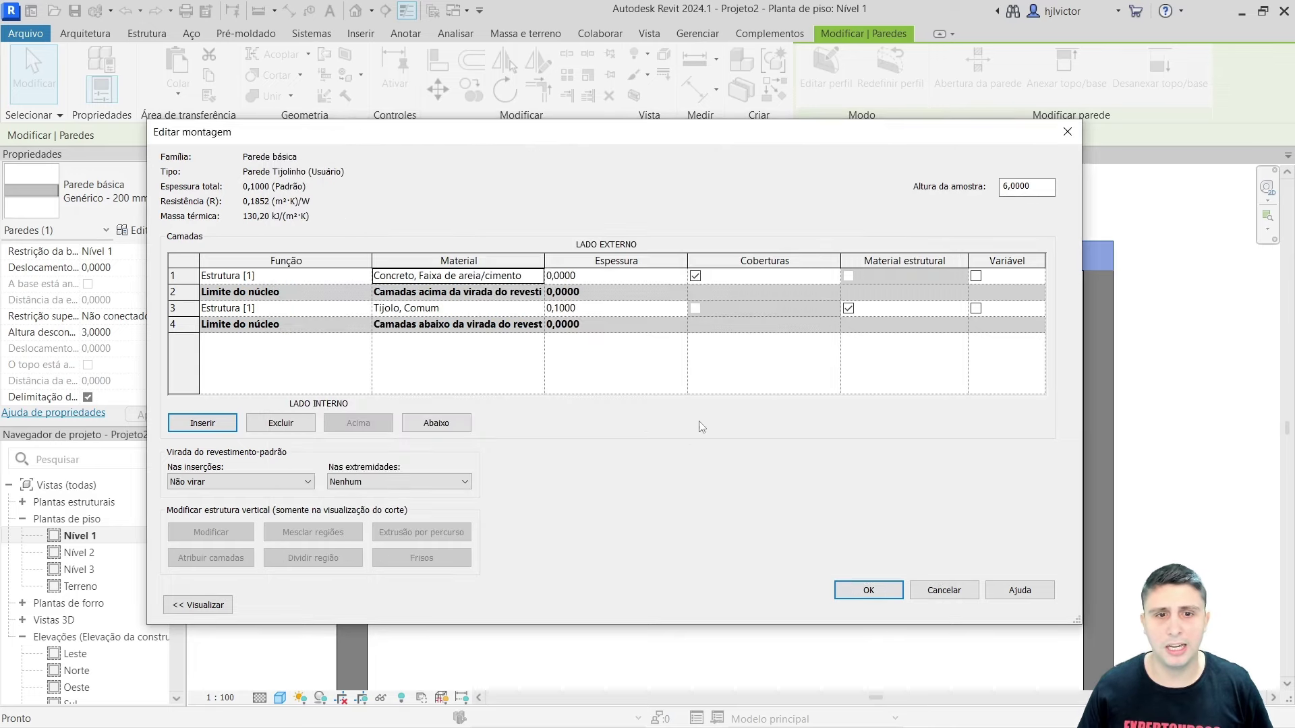
- Set the new concrete layer's thickness to 0,0250
{"action": "left_click", "coordinate": [568, 276]}
{"action": "left_click_drag", "start_coordinate": [596, 277], "coordinate": [535, 276]}
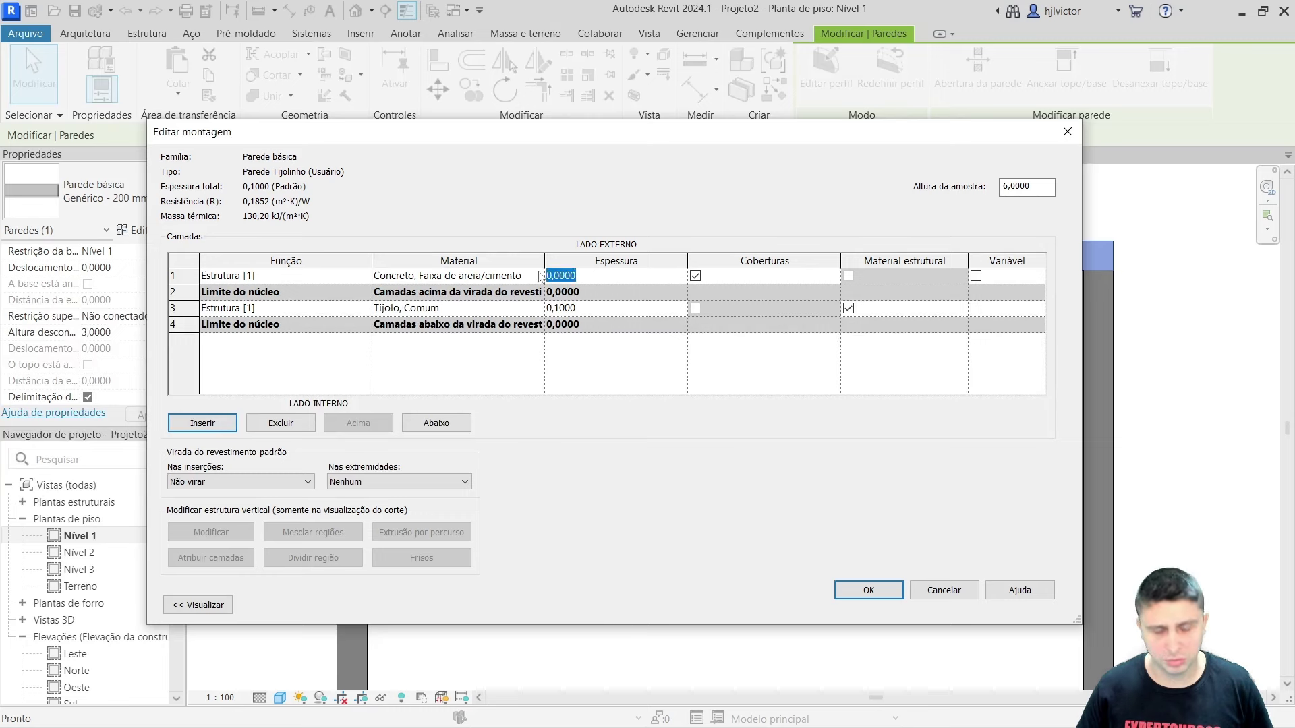
{"action": "type", "text": "0,"}
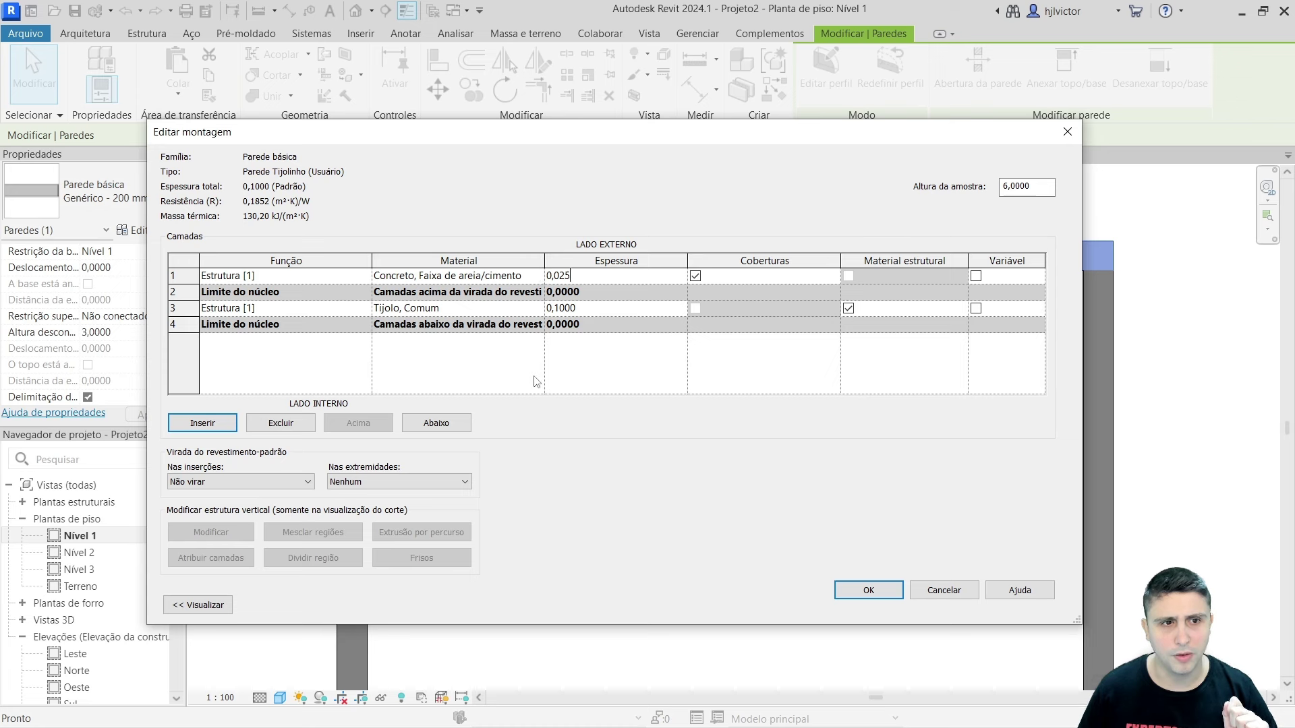
{"action": "key", "text": "Return"}
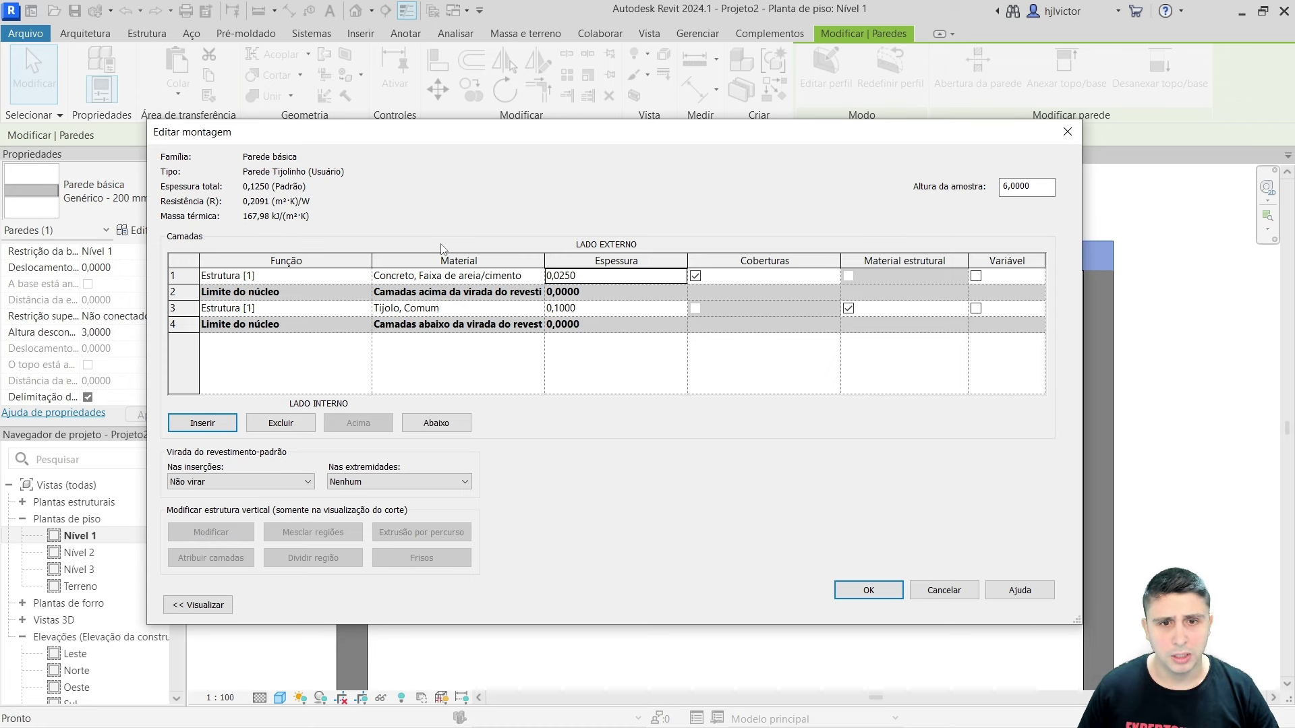
{"action": "left_click_drag", "start_coordinate": [559, 276], "coordinate": [564, 276]}
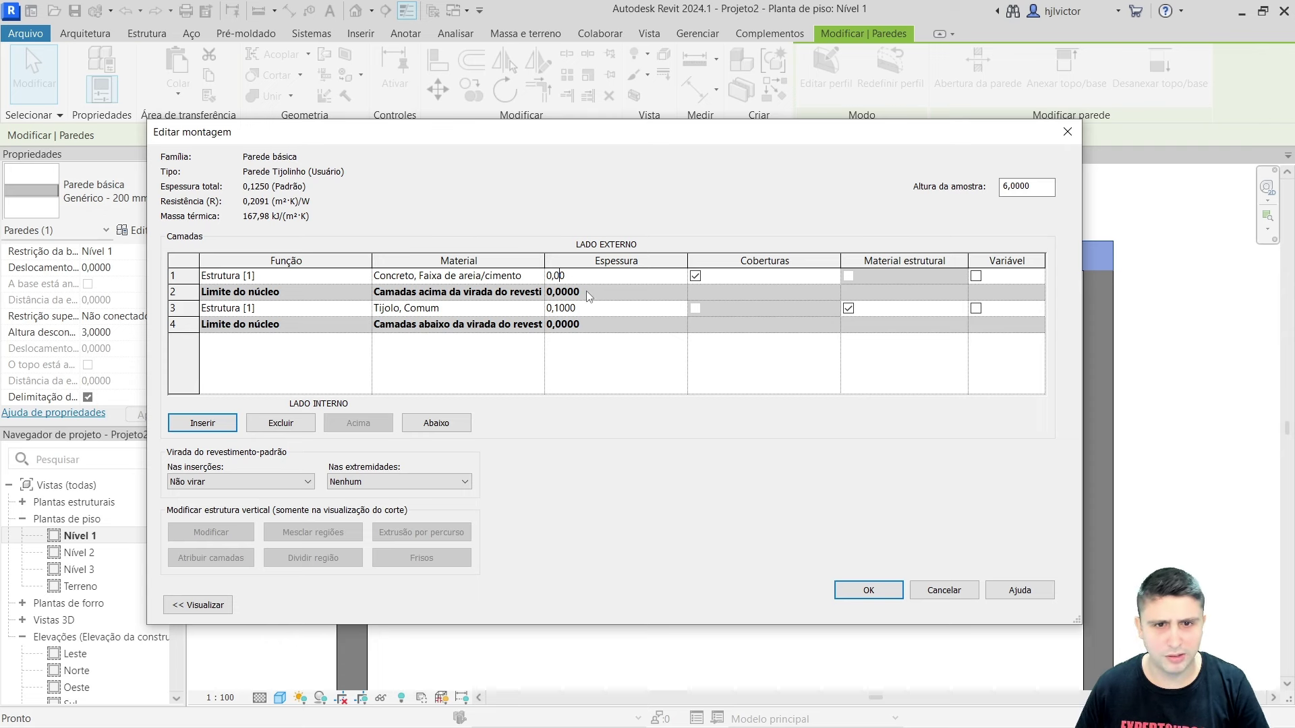
{"action": "type", "text": "5"}
{"action": "key", "text": "Tab"}
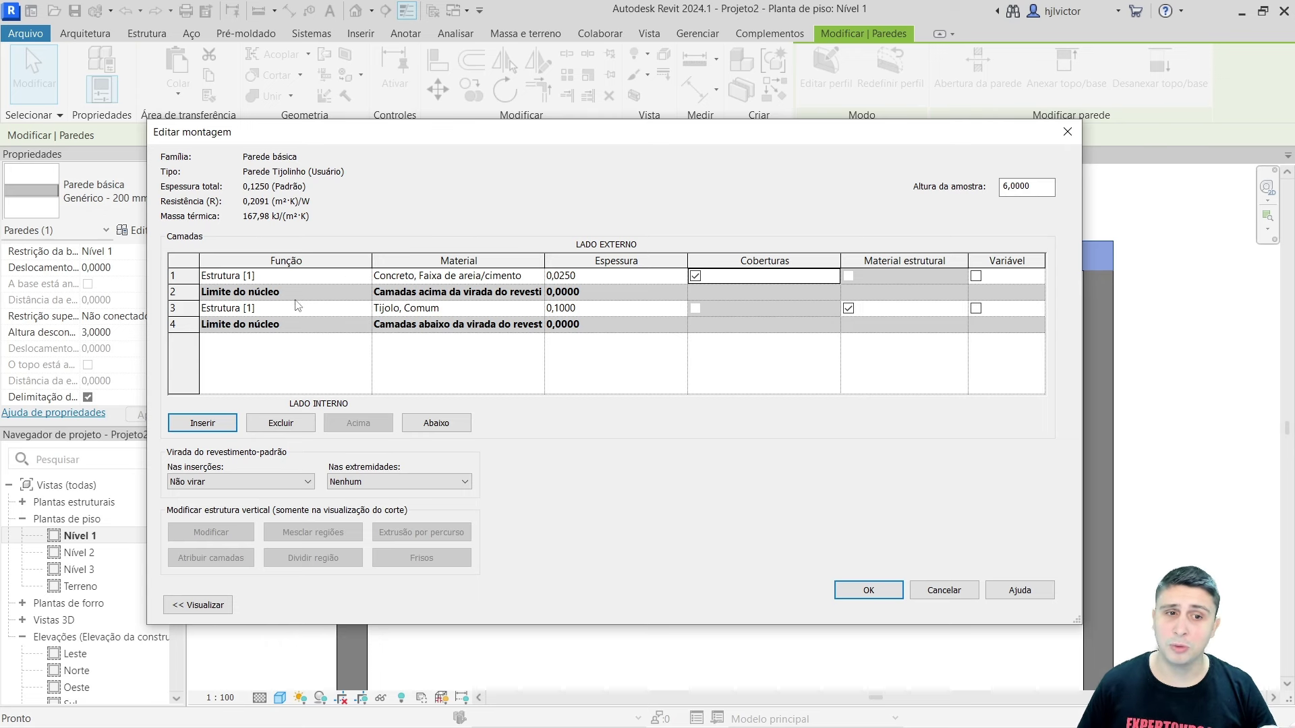
- Add a second 0,0250-thick Concreto, Faixa de areia/cimento layer
{"action": "left_click", "coordinate": [177, 277]}
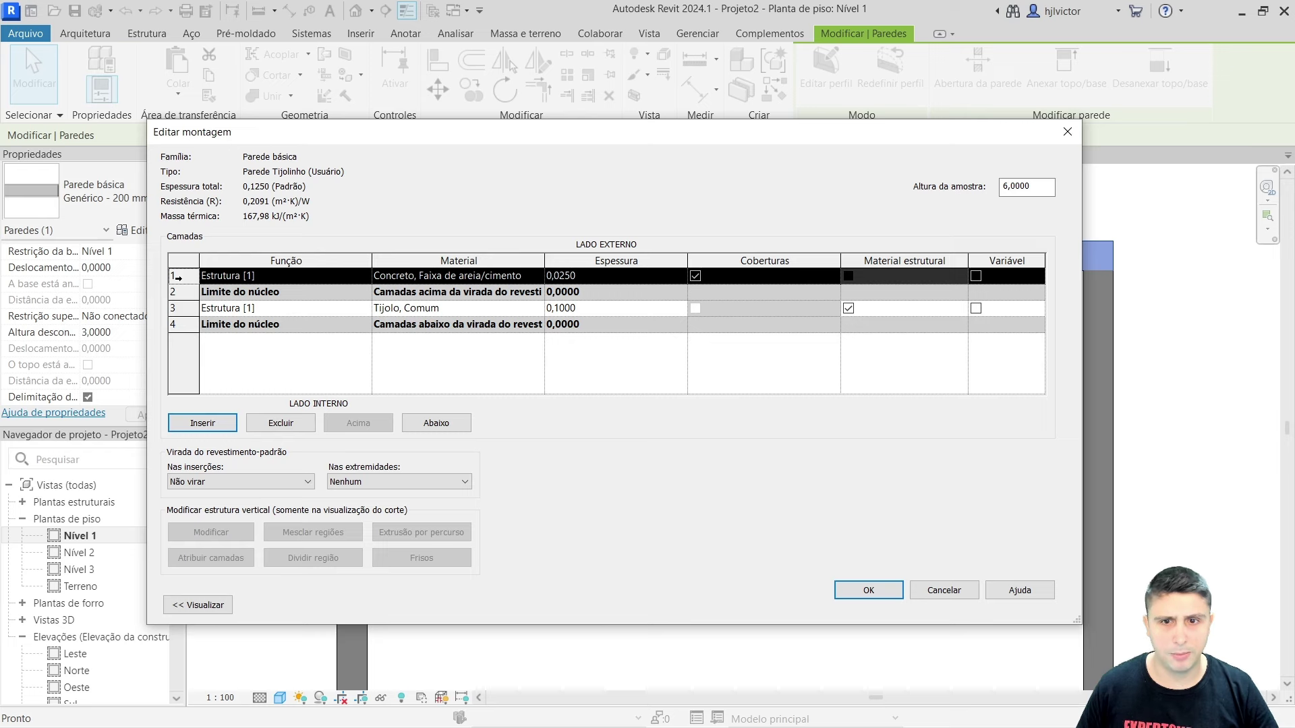
{"action": "left_click", "coordinate": [202, 423]}
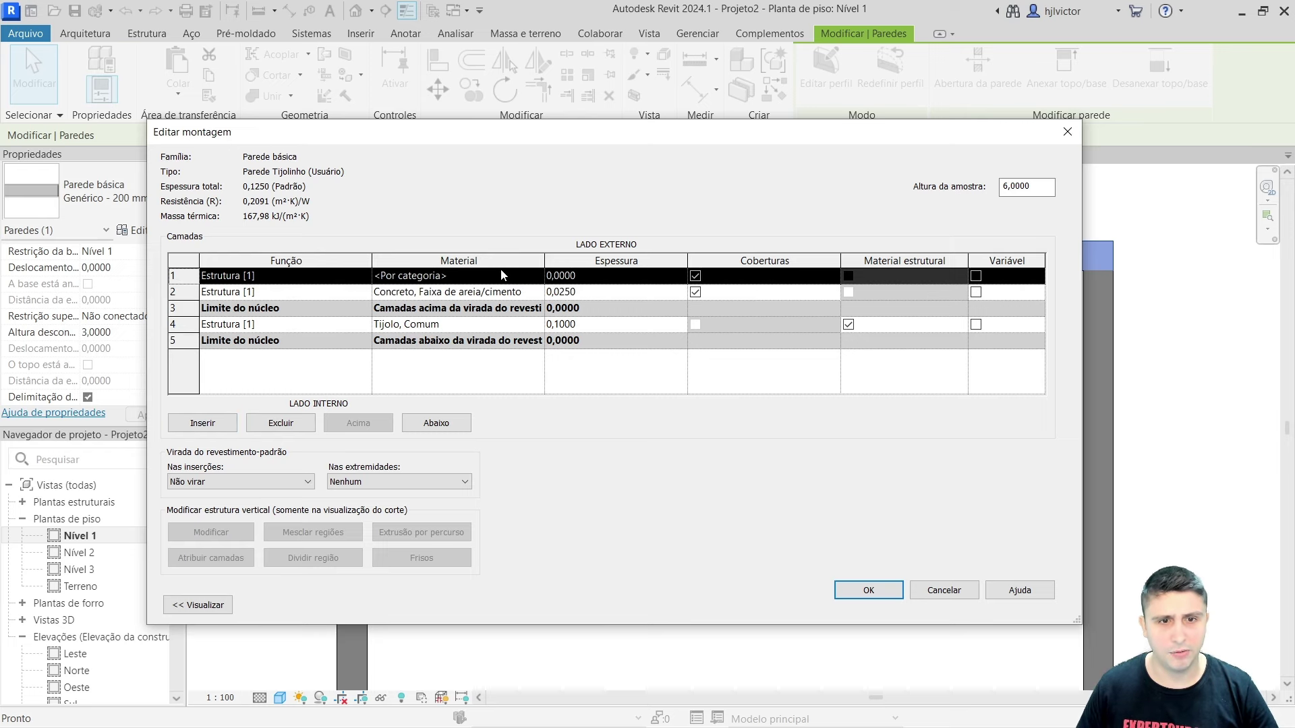
{"action": "left_click", "coordinate": [527, 274]}
{"action": "left_click", "coordinate": [537, 275]}
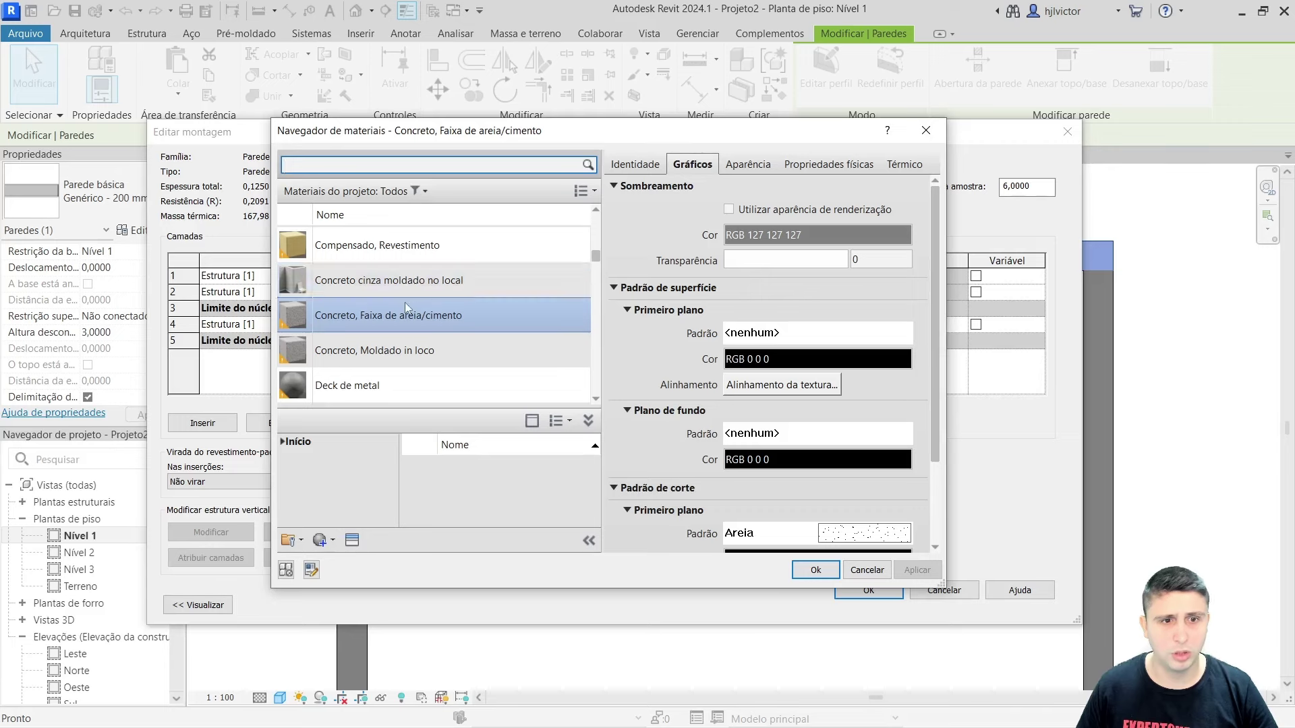
{"action": "left_click", "coordinate": [371, 319]}
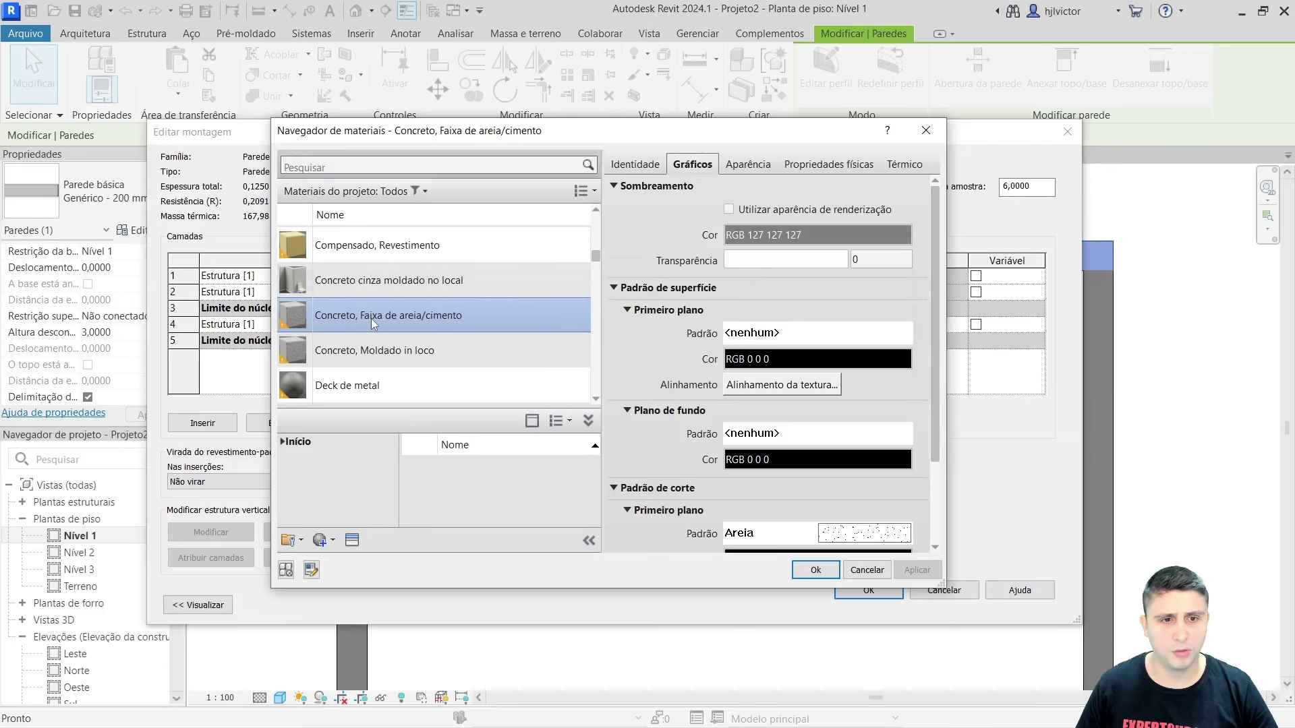
{"action": "left_click", "coordinate": [815, 570]}
{"action": "left_click", "coordinate": [593, 272]}
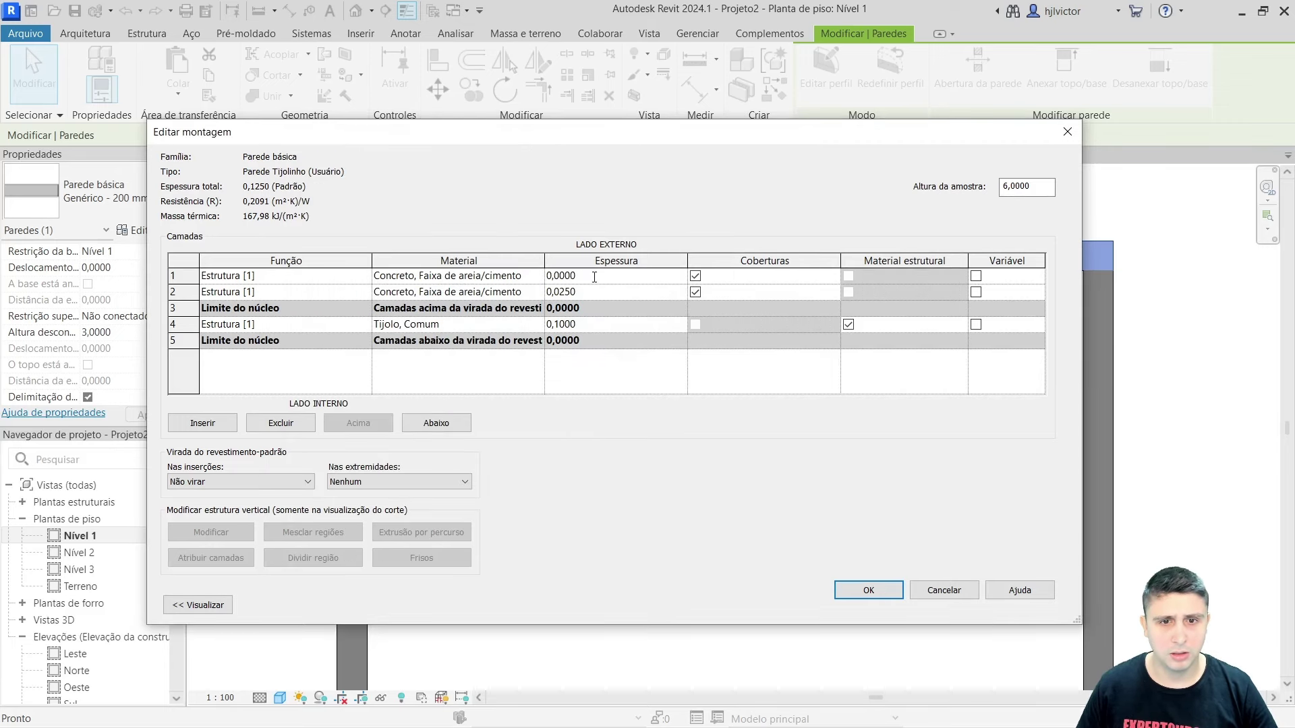
{"action": "double_click", "coordinate": [594, 277]}
{"action": "left_click", "coordinate": [579, 272]}
{"action": "type", "text": "0"}
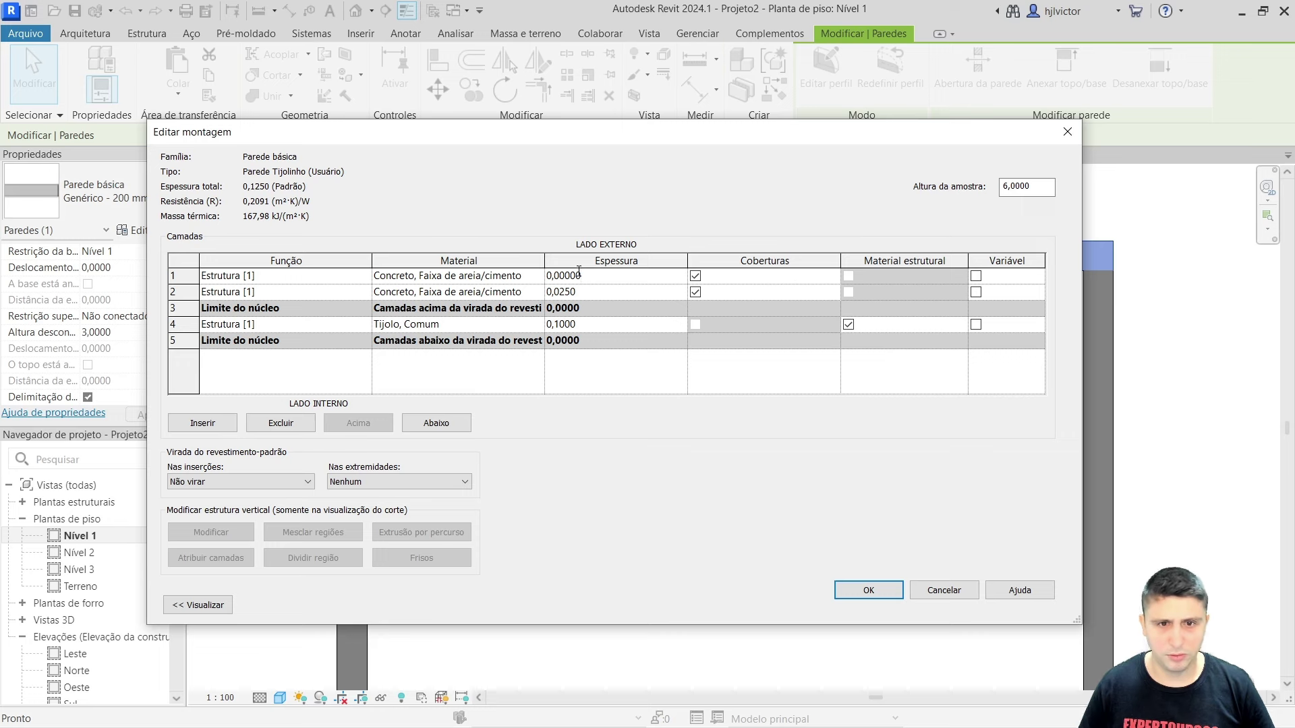
{"action": "double_click", "coordinate": [593, 276]}
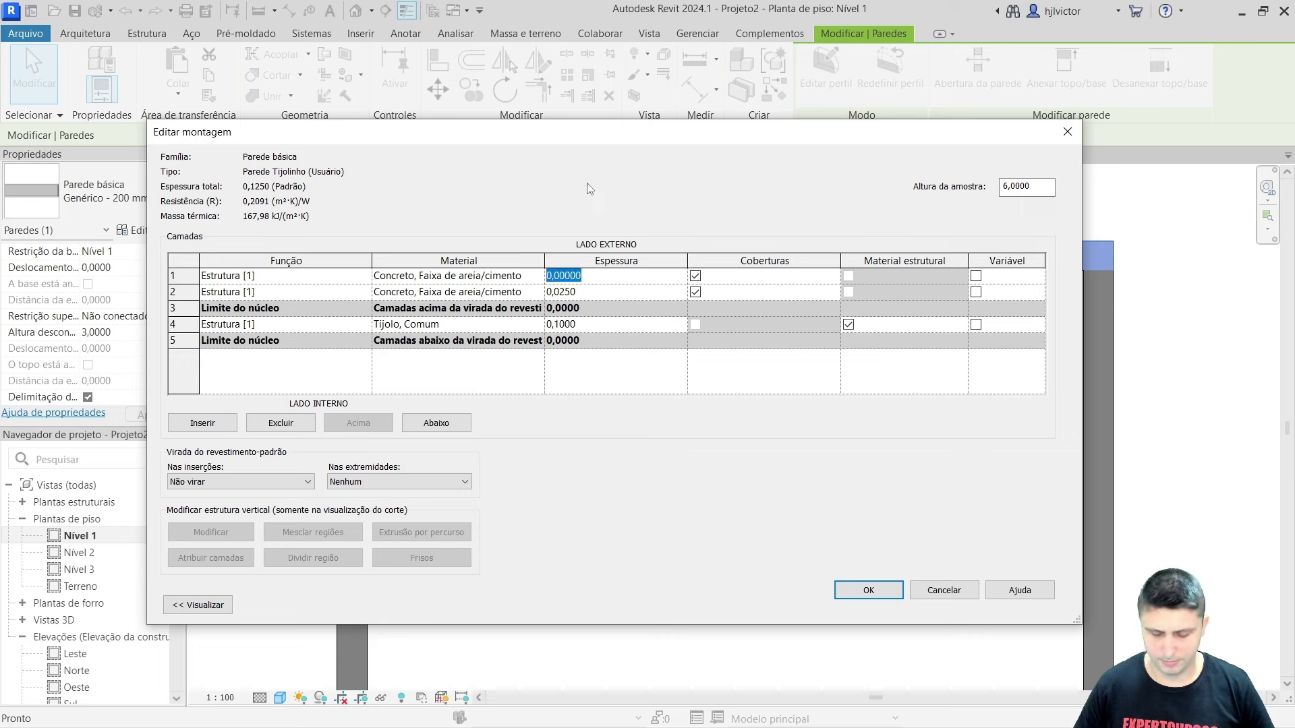
{"action": "type", "text": "0,025"}
{"action": "key", "text": "Tab"}
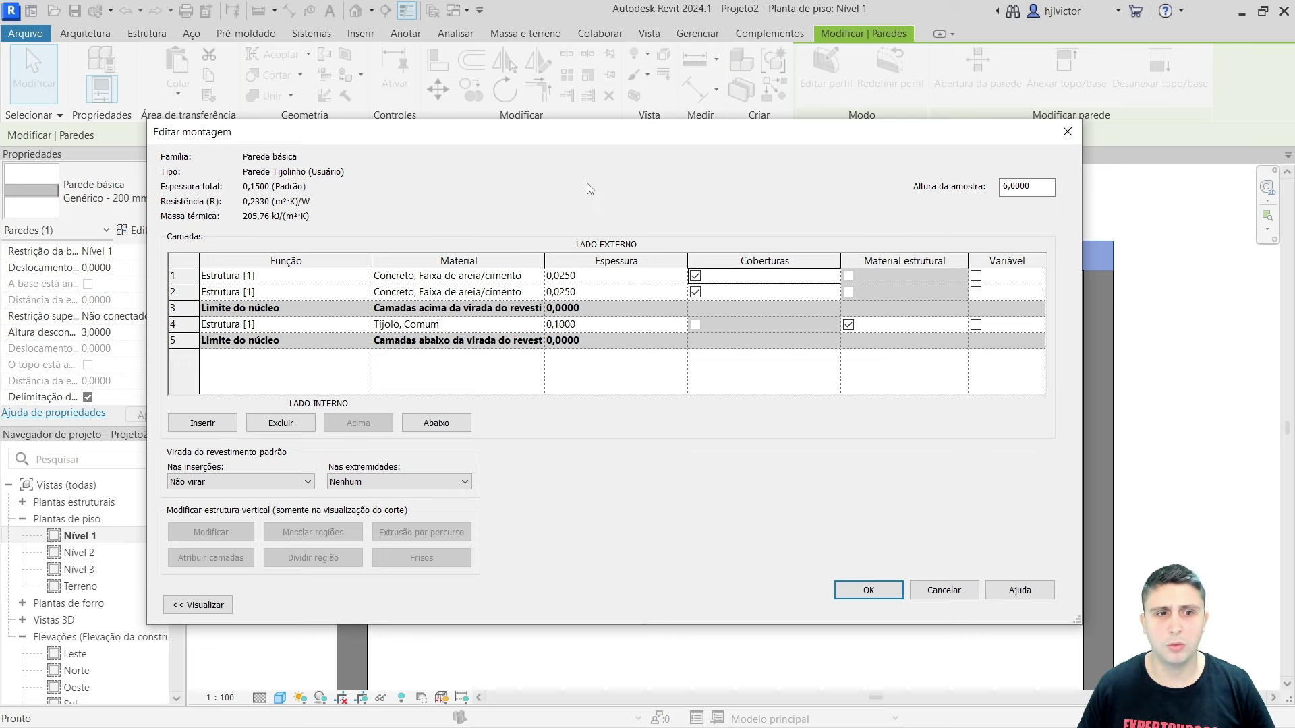
{"action": "left_click", "coordinate": [185, 275]}
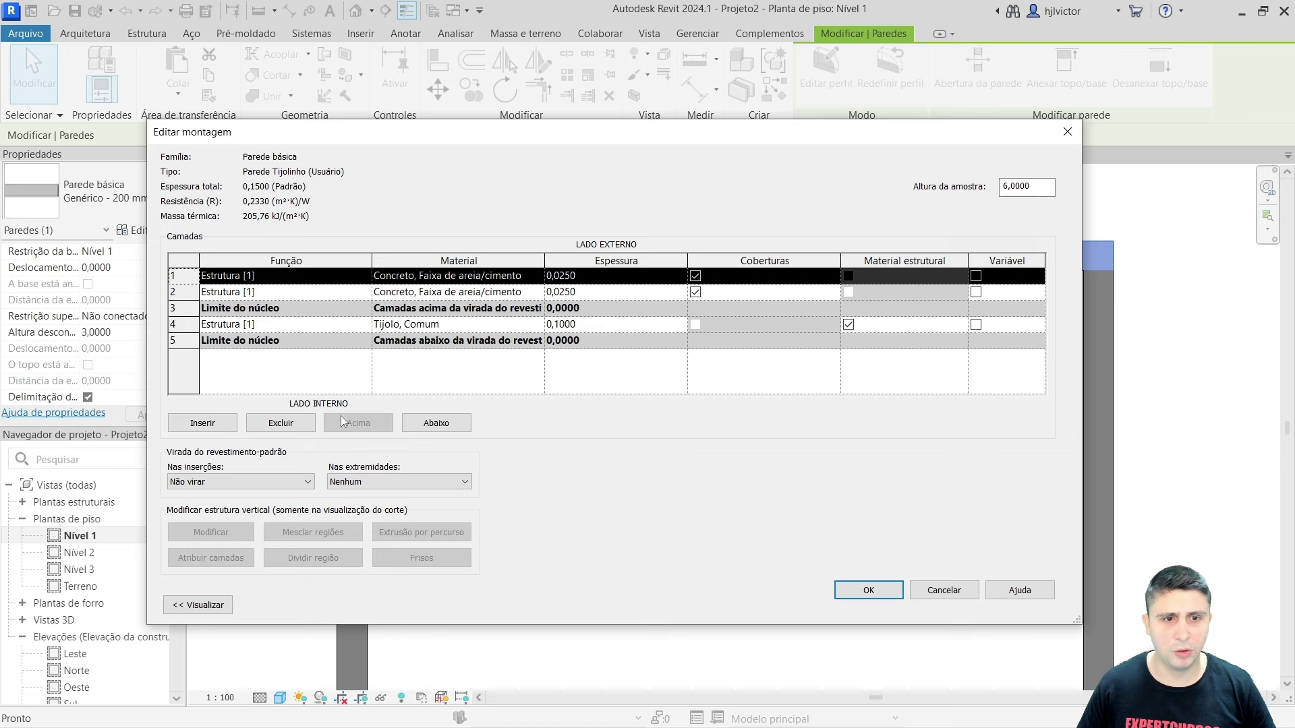
{"action": "left_click", "coordinate": [431, 423]}
{"action": "left_click", "coordinate": [432, 423]}
{"action": "left_click", "coordinate": [431, 422]}
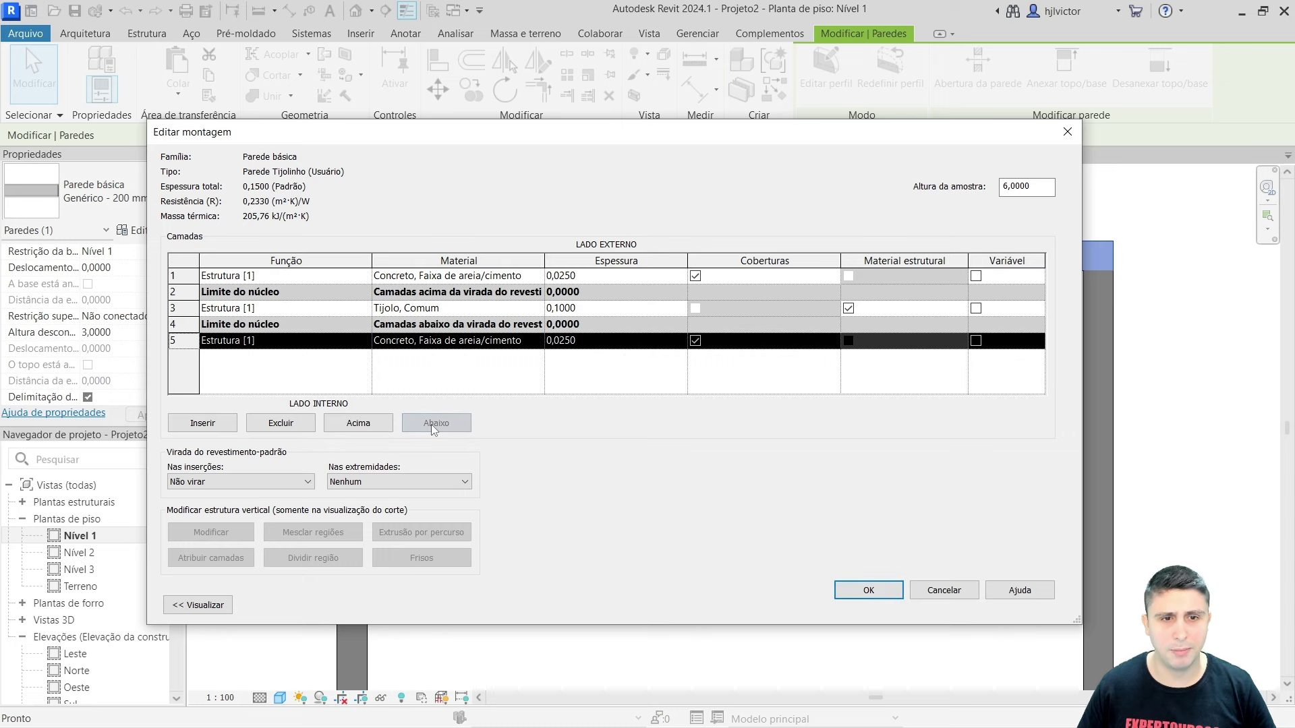
{"action": "left_click", "coordinate": [186, 308]}
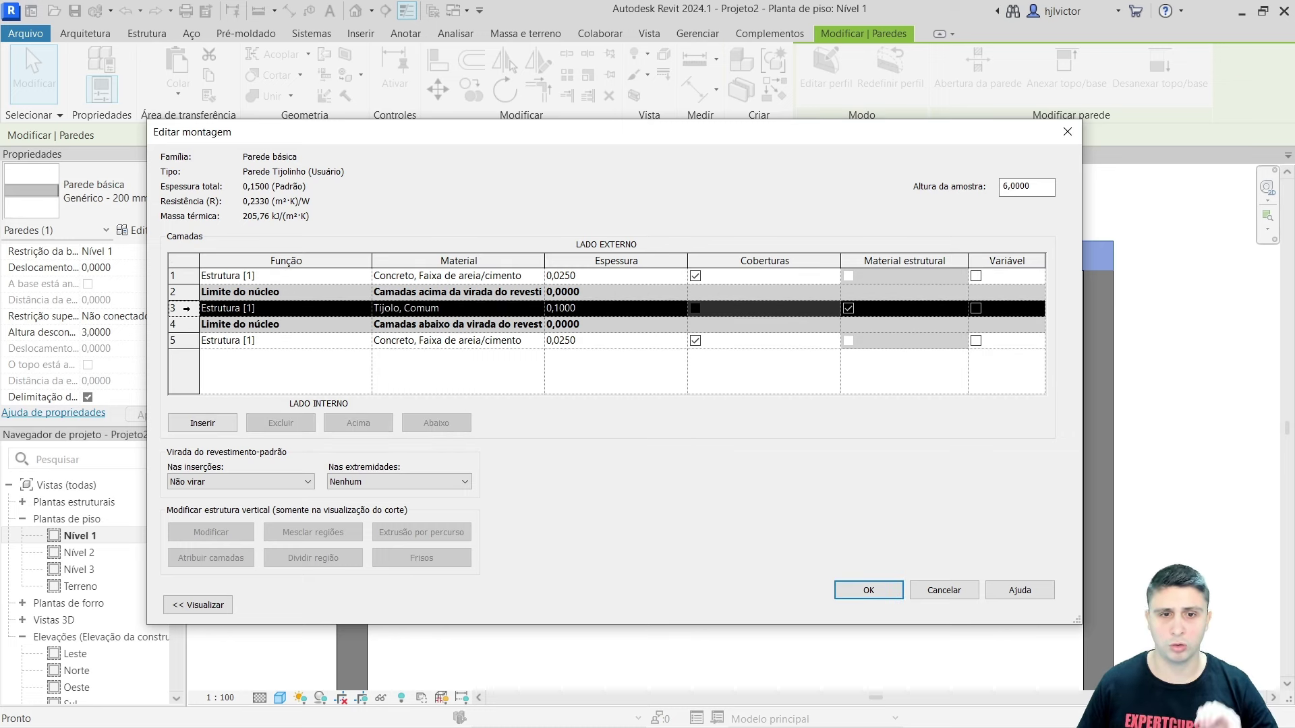
{"action": "left_click", "coordinate": [185, 275]}
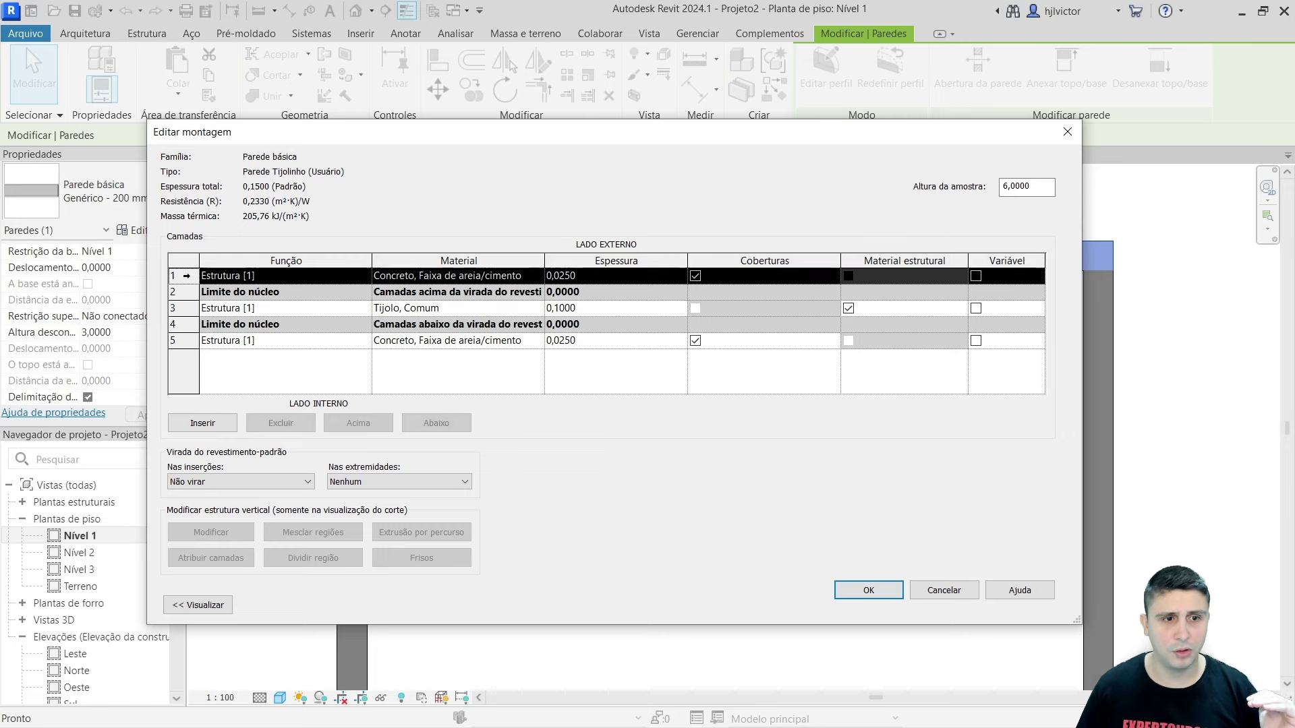
{"action": "left_click", "coordinate": [179, 340]}
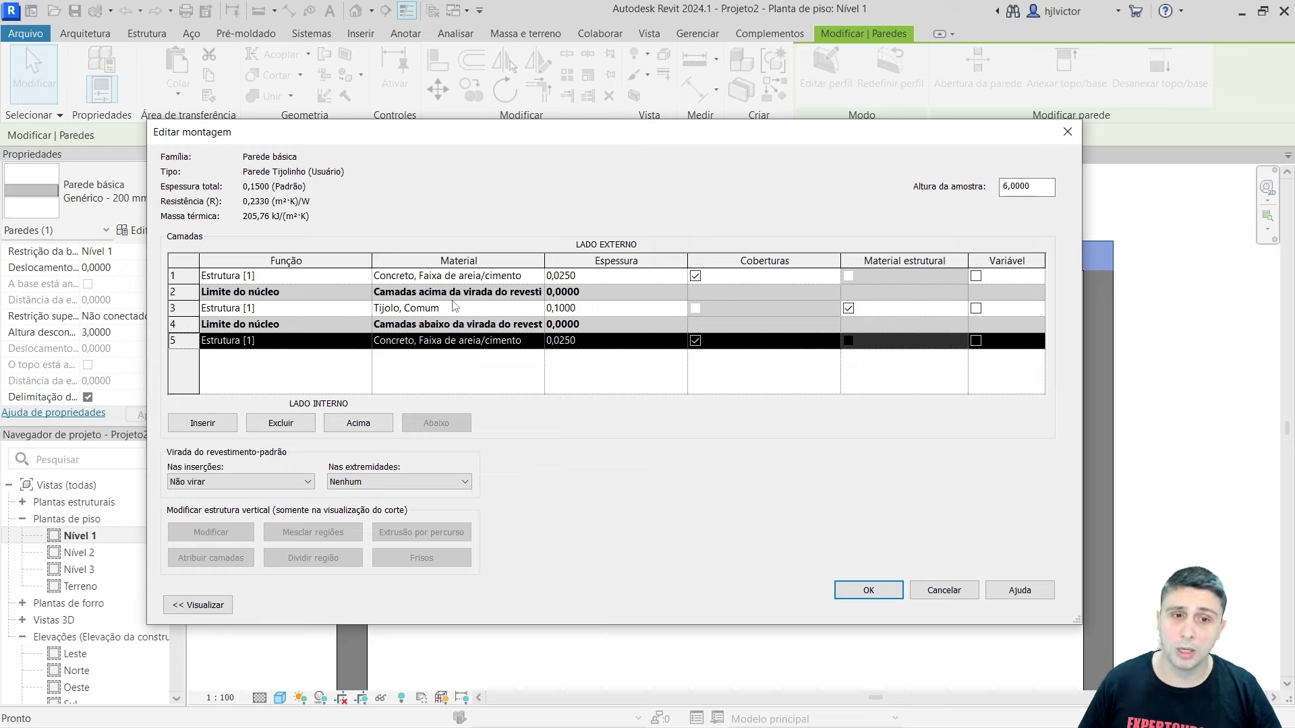
{"action": "left_click", "coordinate": [184, 276]}
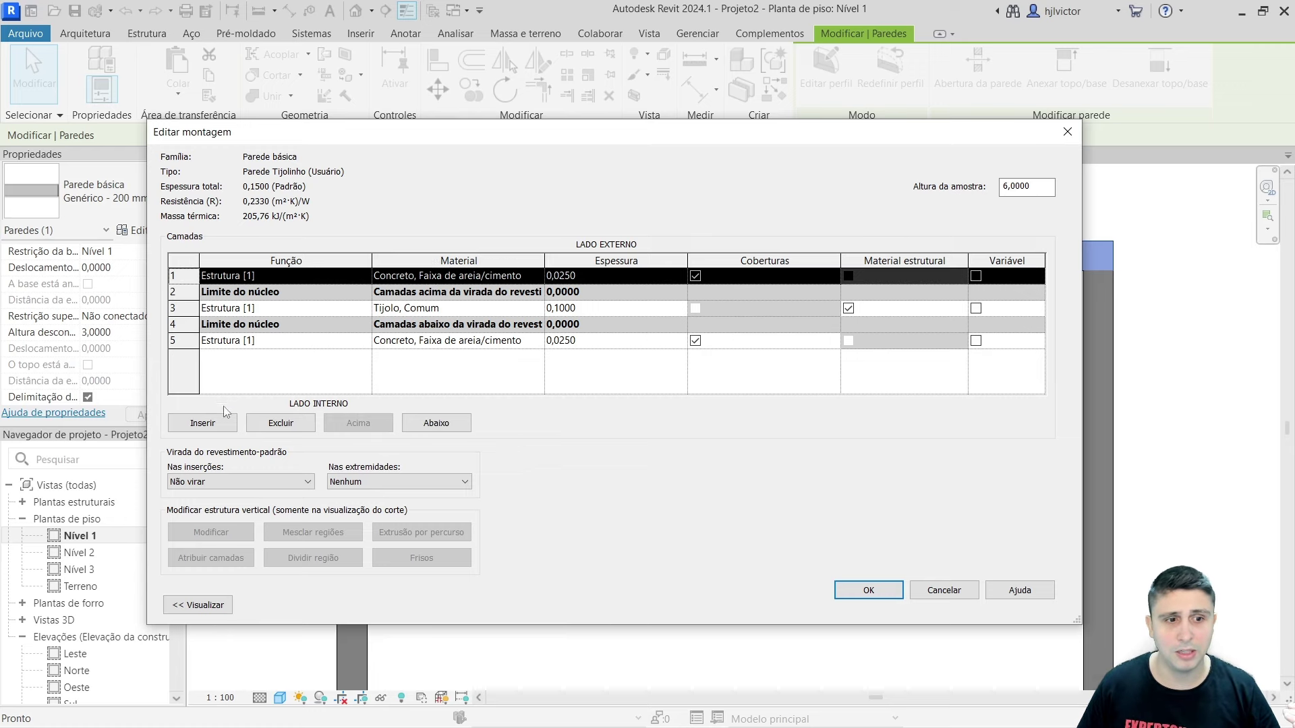
- Insert a new exterior layer and search the material browser for a paint material
{"action": "left_click", "coordinate": [203, 423]}
{"action": "left_click", "coordinate": [449, 276]}
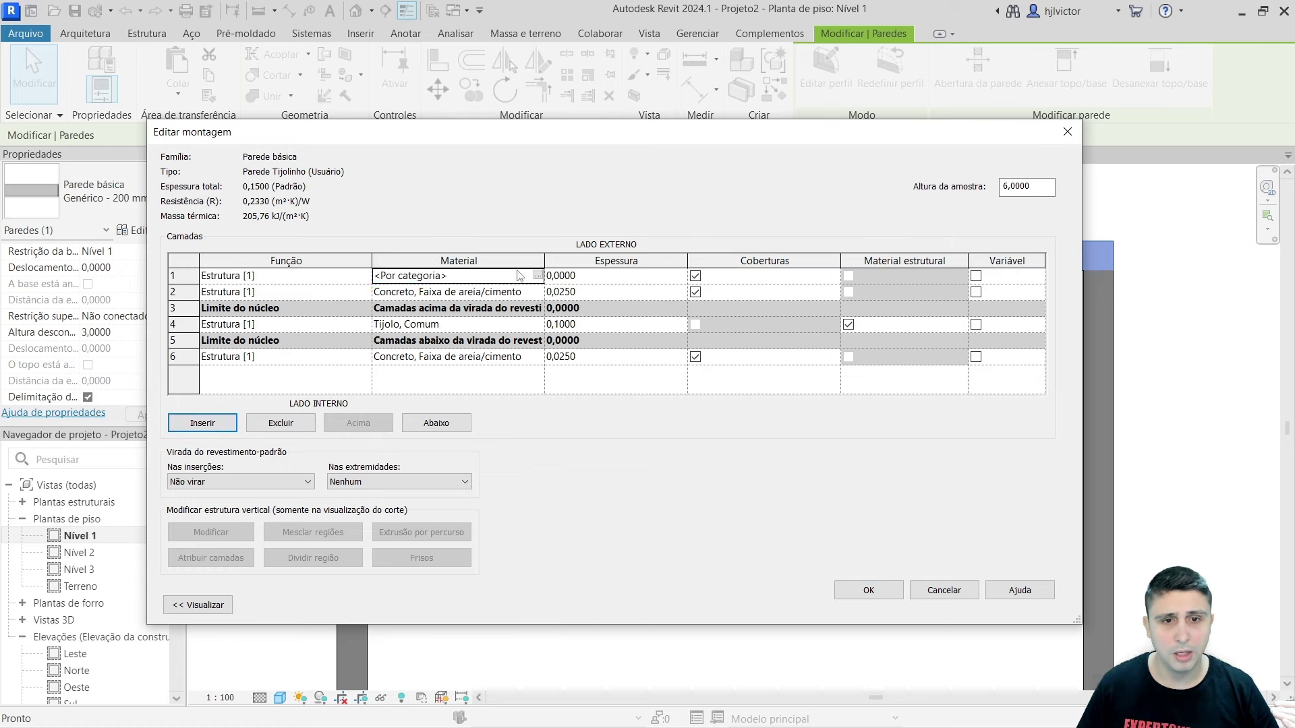
{"action": "left_click", "coordinate": [536, 276]}
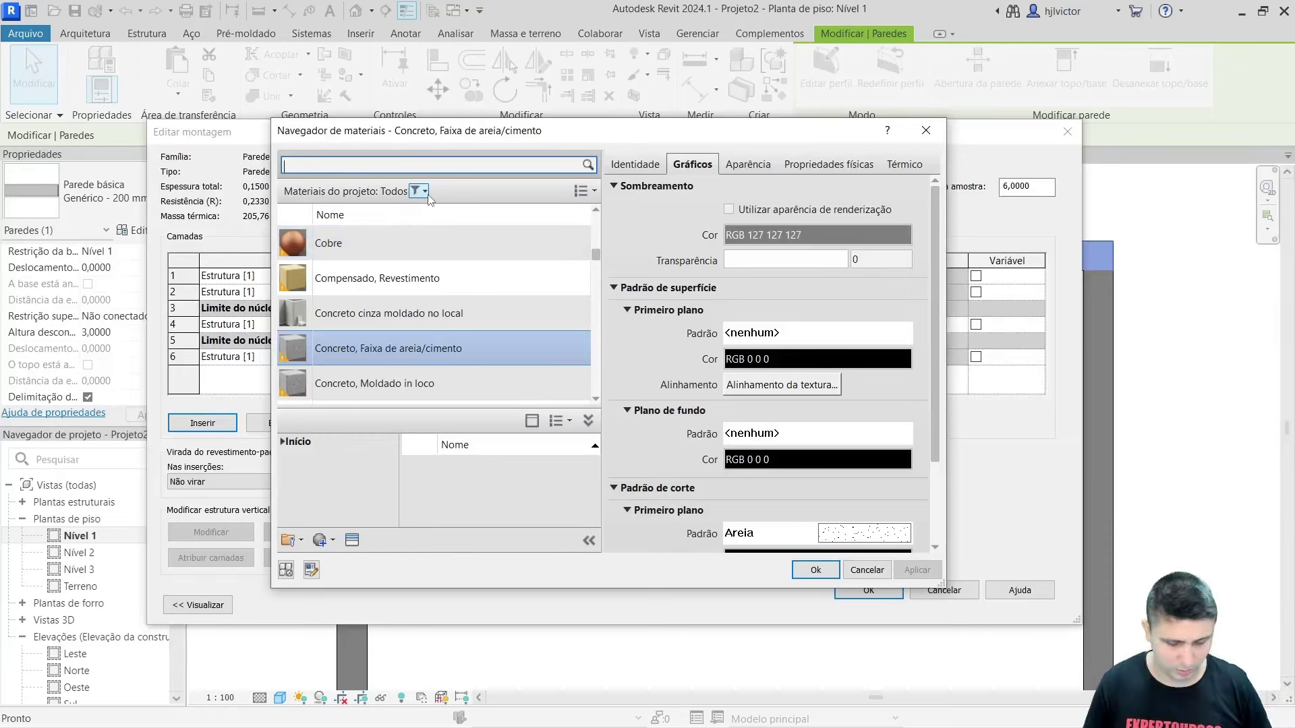
{"action": "type", "text": "pintura"}
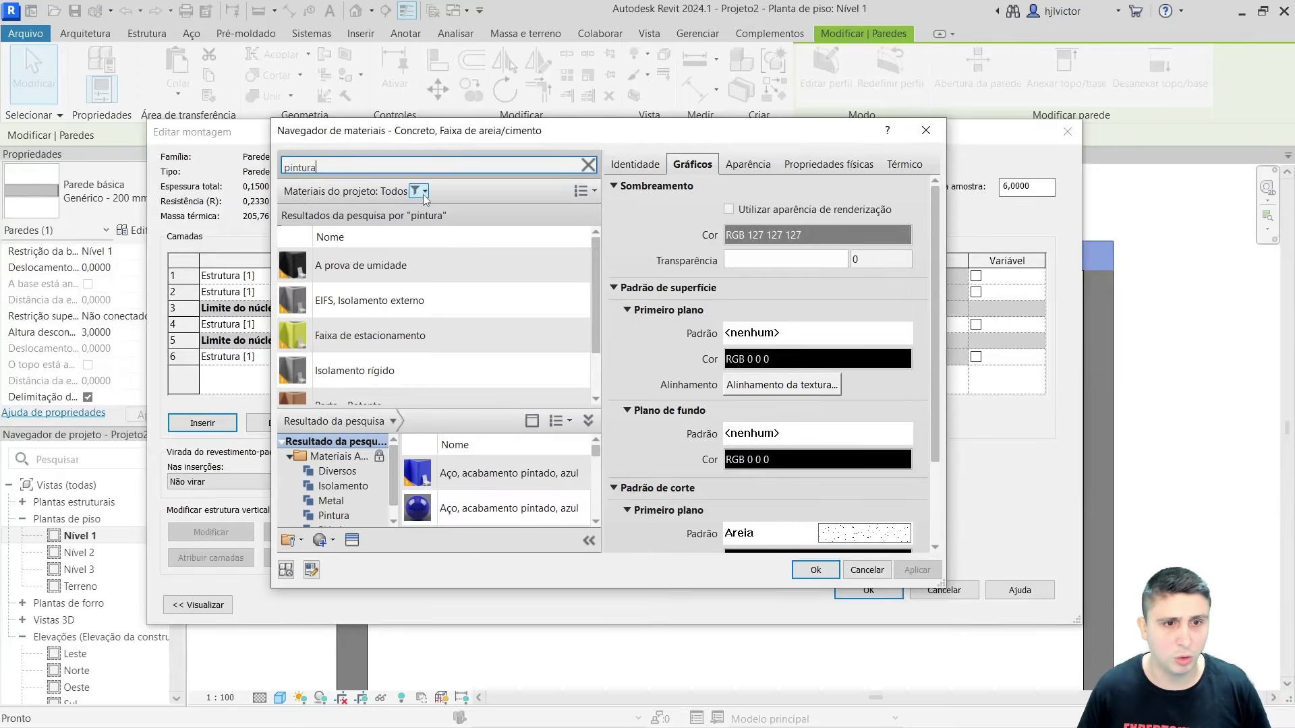
{"action": "scroll", "coordinate": [475, 274], "scroll_direction": "down", "scroll_amount": 2}
{"action": "scroll", "coordinate": [496, 301], "scroll_direction": "up", "scroll_amount": 2}
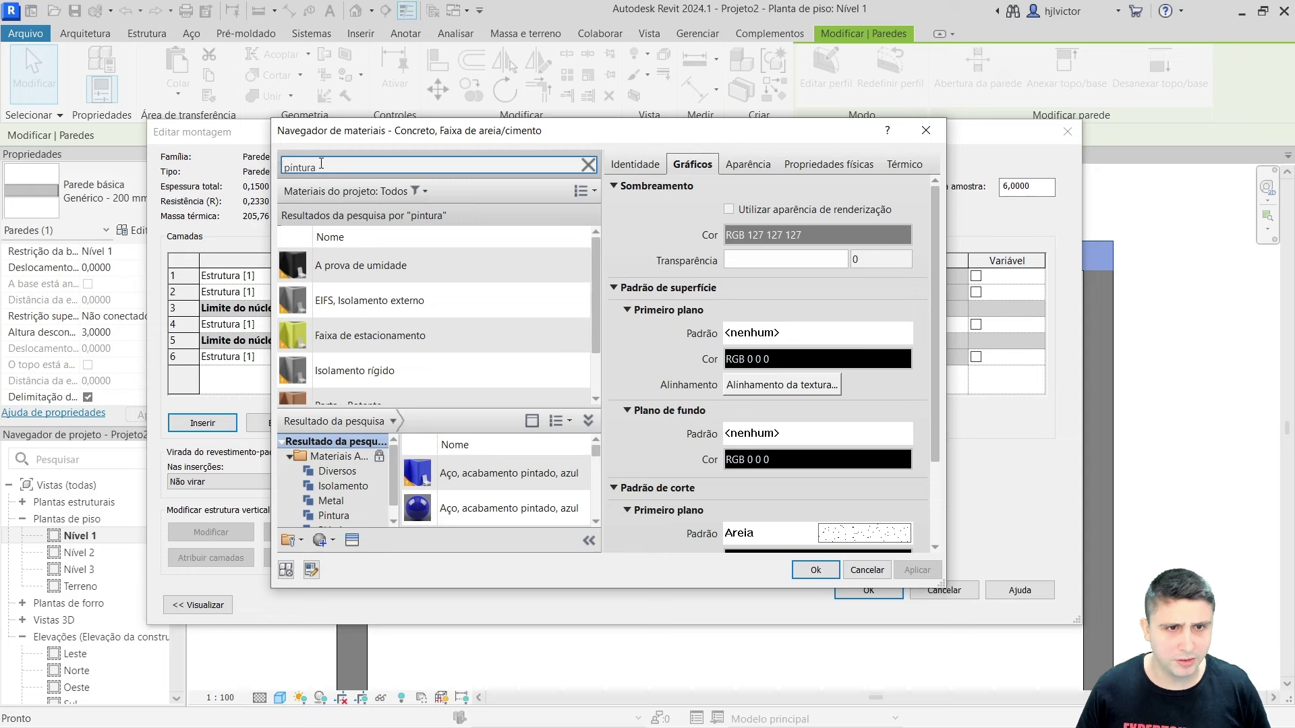
{"action": "left_click_drag", "start_coordinate": [322, 165], "coordinate": [283, 167]}
{"action": "type", "text": "tinta"}
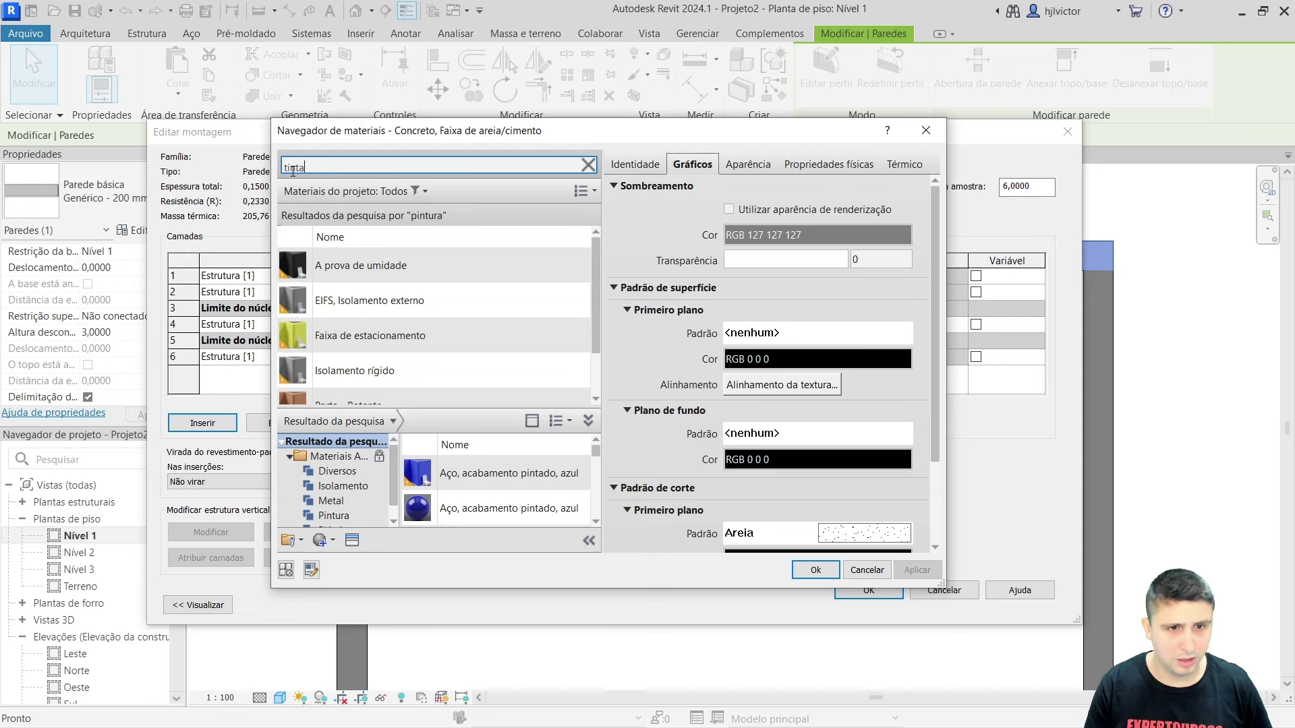
{"action": "double_click", "coordinate": [302, 169]}
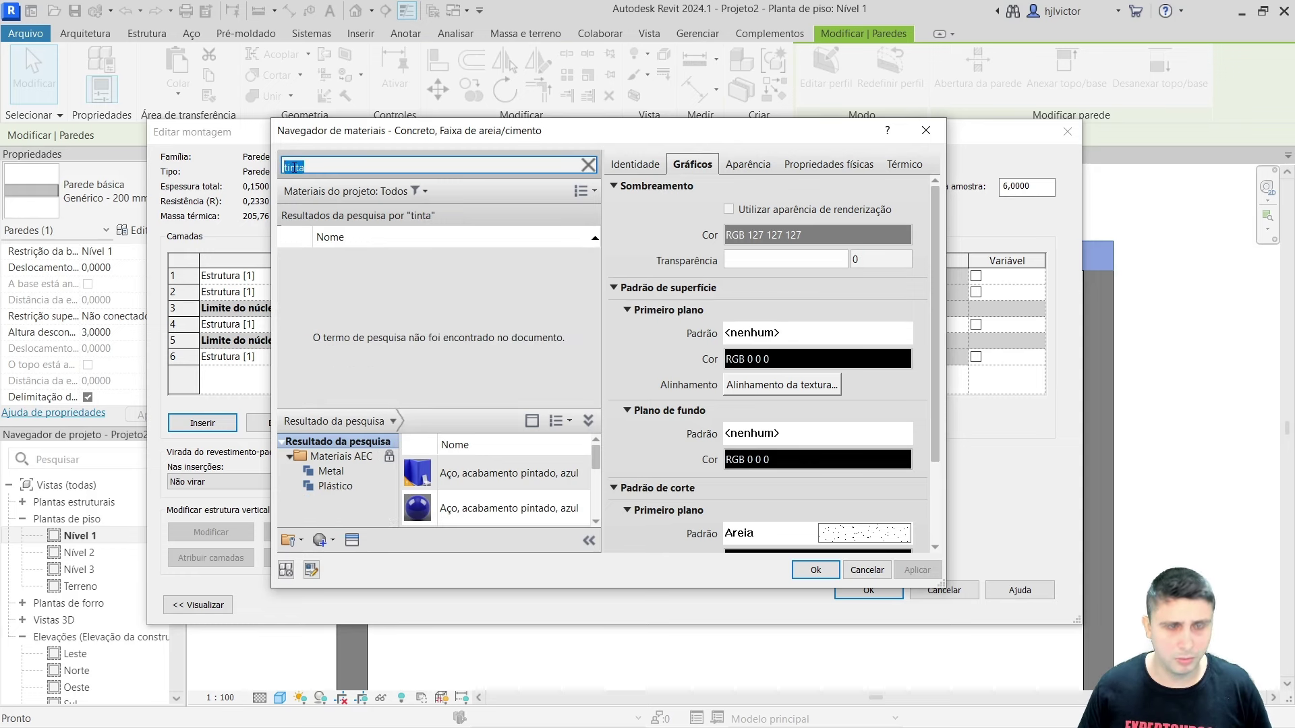
{"action": "type", "text": "branca"}
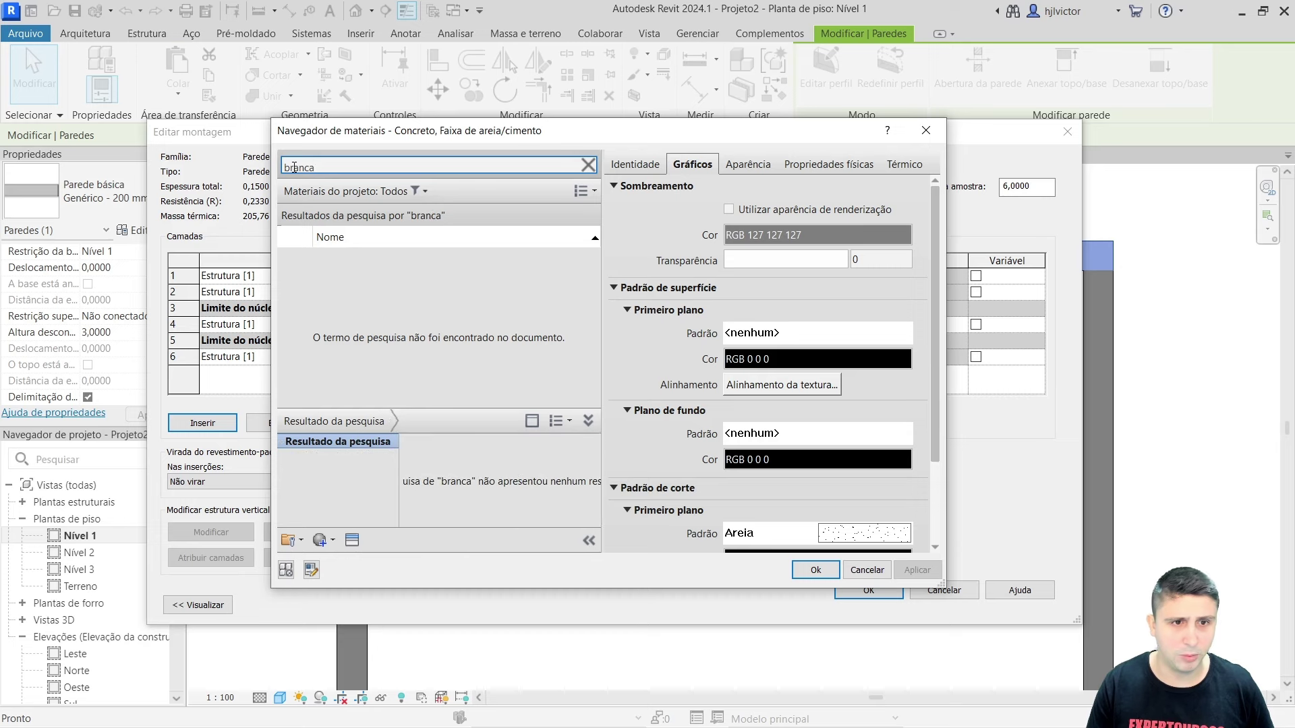
{"action": "key", "text": "BackSpace"}
{"action": "key", "text": "BackSpace"}
{"action": "key", "text": "BackSpace"}
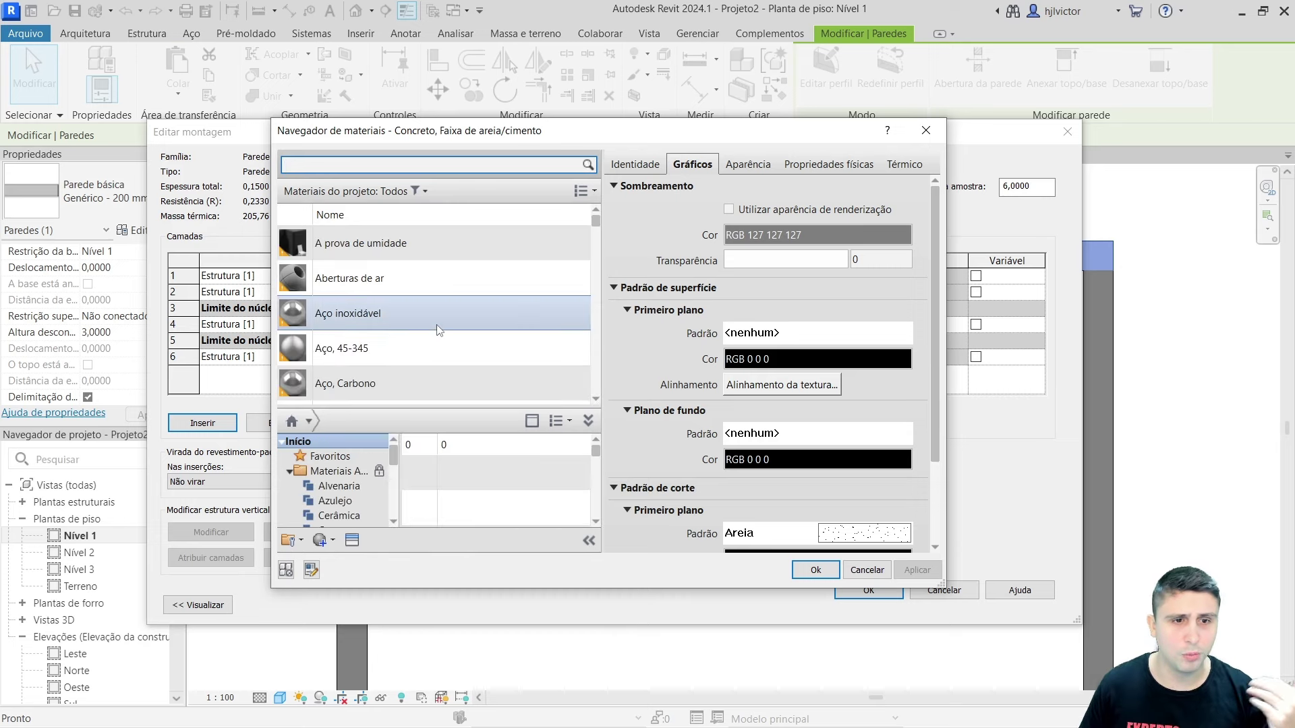
{"action": "scroll", "coordinate": [466, 303], "scroll_direction": "down", "scroll_amount": 2}
{"action": "scroll", "coordinate": [468, 298], "scroll_direction": "down", "scroll_amount": 2}
{"action": "scroll", "coordinate": [478, 294], "scroll_direction": "down", "scroll_amount": 2}
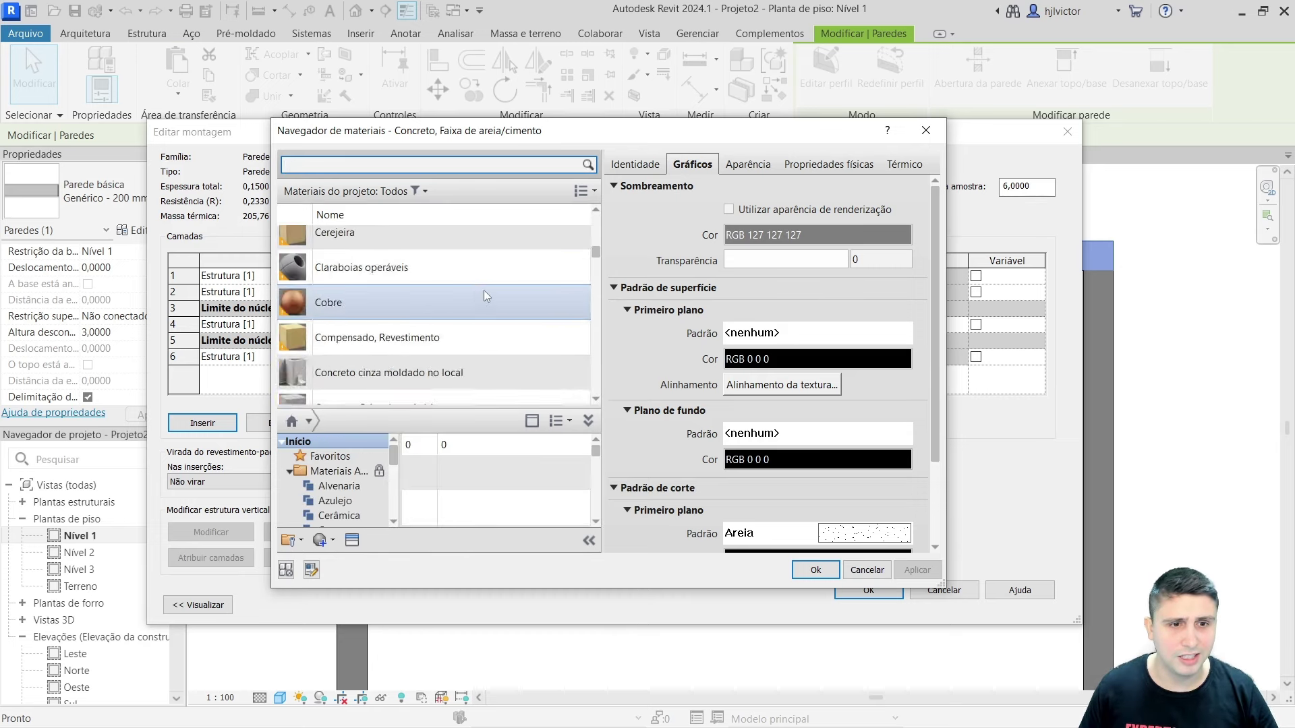
{"action": "scroll", "coordinate": [482, 289], "scroll_direction": "down", "scroll_amount": 2}
{"action": "scroll", "coordinate": [478, 287], "scroll_direction": "down", "scroll_amount": 2}
{"action": "scroll", "coordinate": [473, 285], "scroll_direction": "down", "scroll_amount": 2}
{"action": "scroll", "coordinate": [470, 283], "scroll_direction": "down", "scroll_amount": 2}
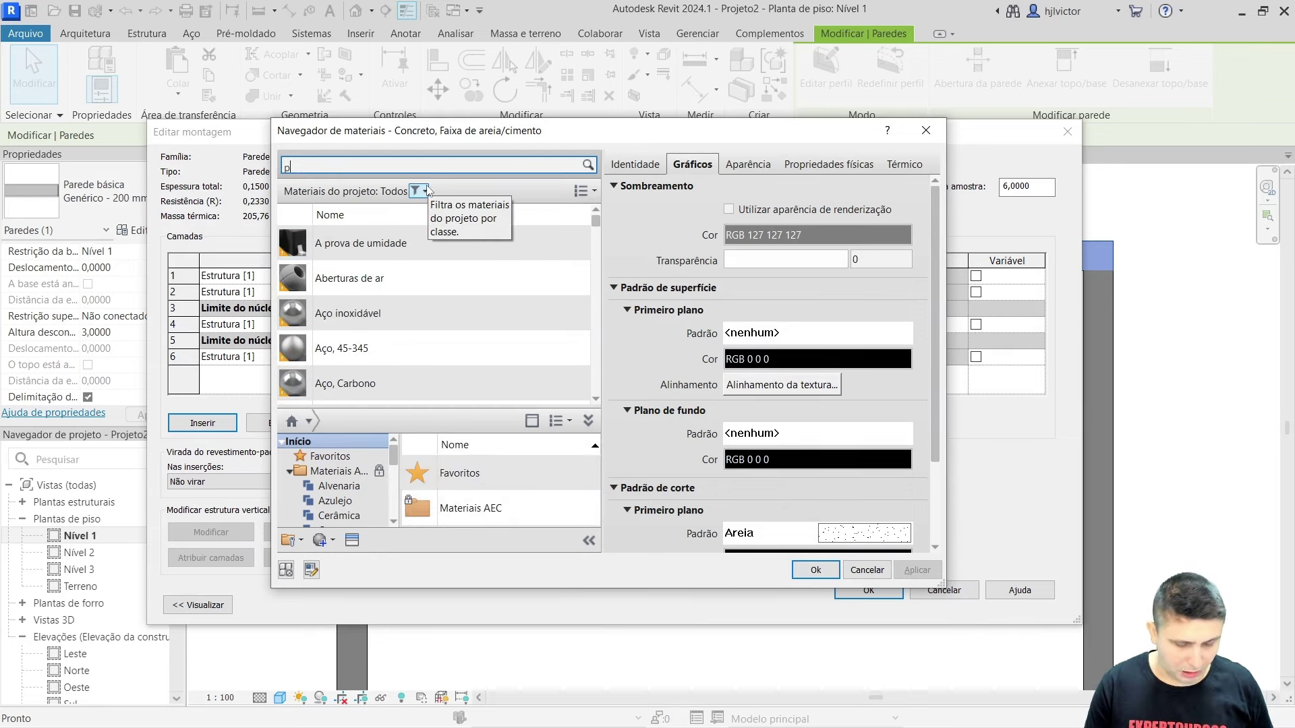
- Add Pintura from the library to the new layer, 0,0250 thick
{"action": "type", "text": "pintura"}
{"action": "key", "text": "Return"}
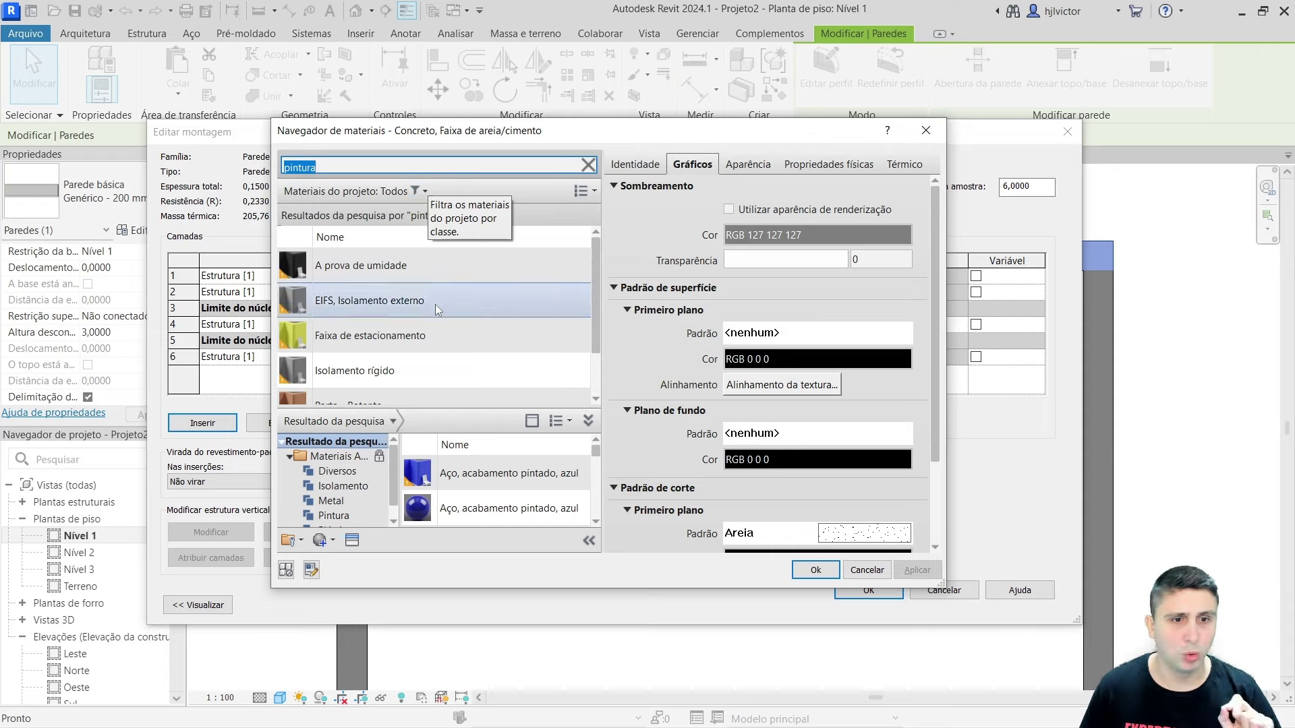
{"action": "scroll", "coordinate": [419, 323], "scroll_direction": "down", "scroll_amount": 2}
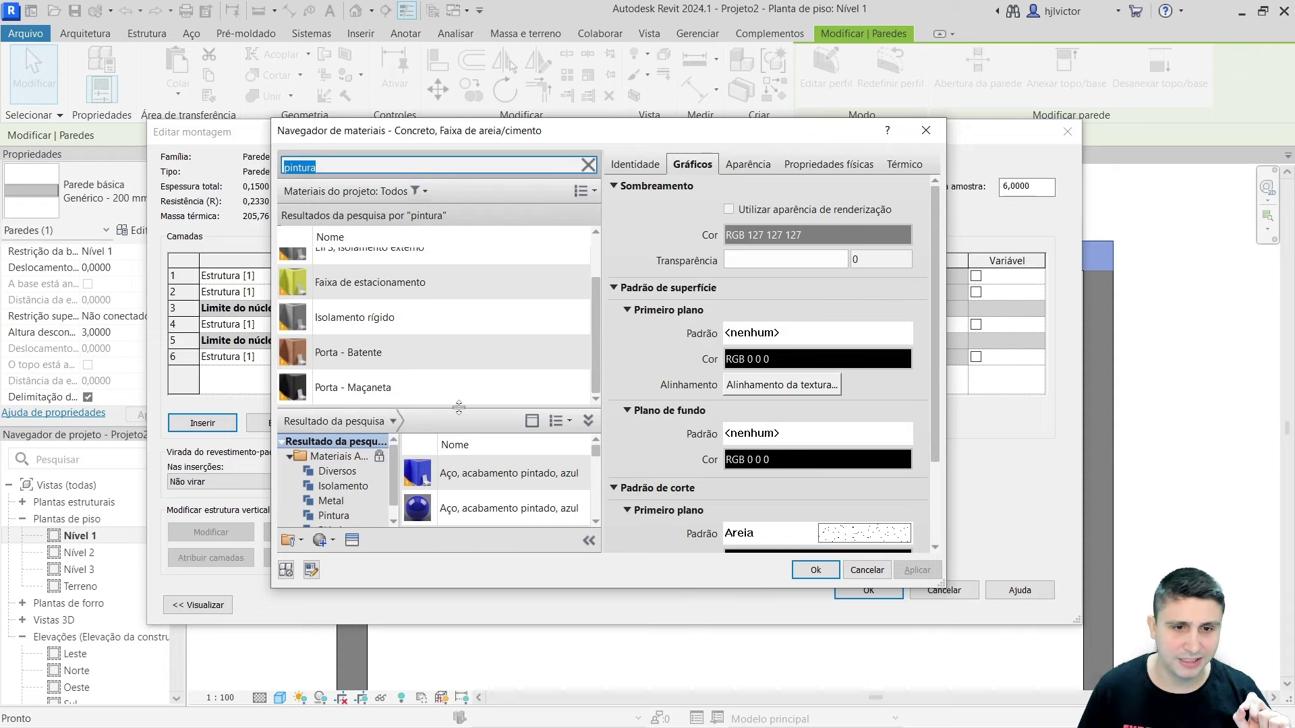
{"action": "left_click_drag", "start_coordinate": [458, 407], "coordinate": [458, 309]}
{"action": "scroll", "coordinate": [471, 437], "scroll_direction": "down", "scroll_amount": 2}
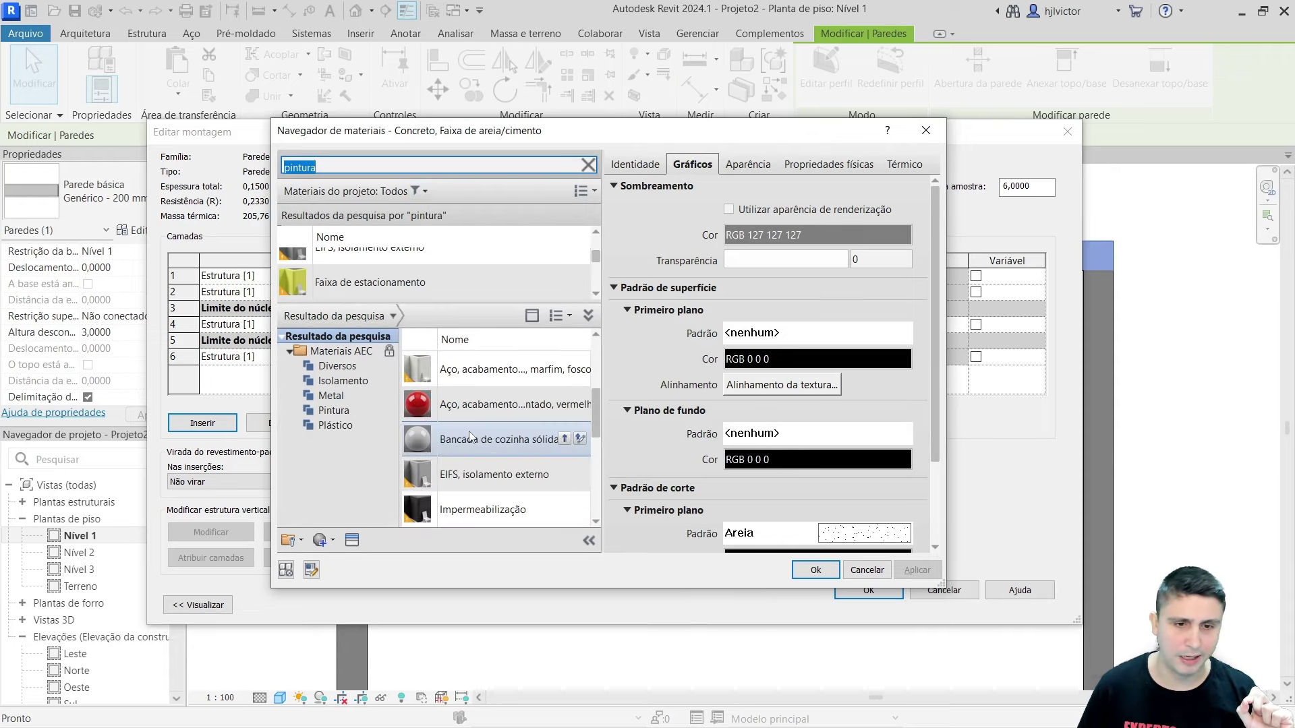
{"action": "scroll", "coordinate": [470, 436], "scroll_direction": "down", "scroll_amount": 3}
{"action": "scroll", "coordinate": [492, 432], "scroll_direction": "down", "scroll_amount": 2}
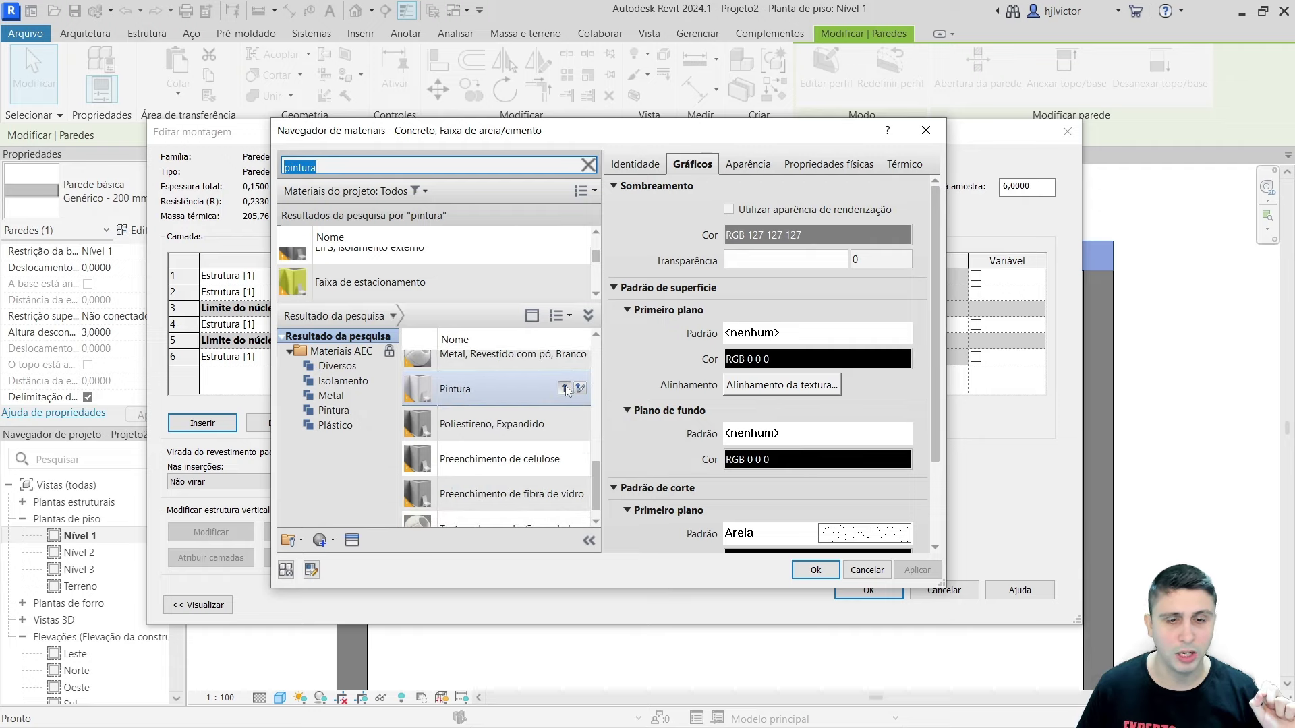
{"action": "left_click", "coordinate": [564, 389]}
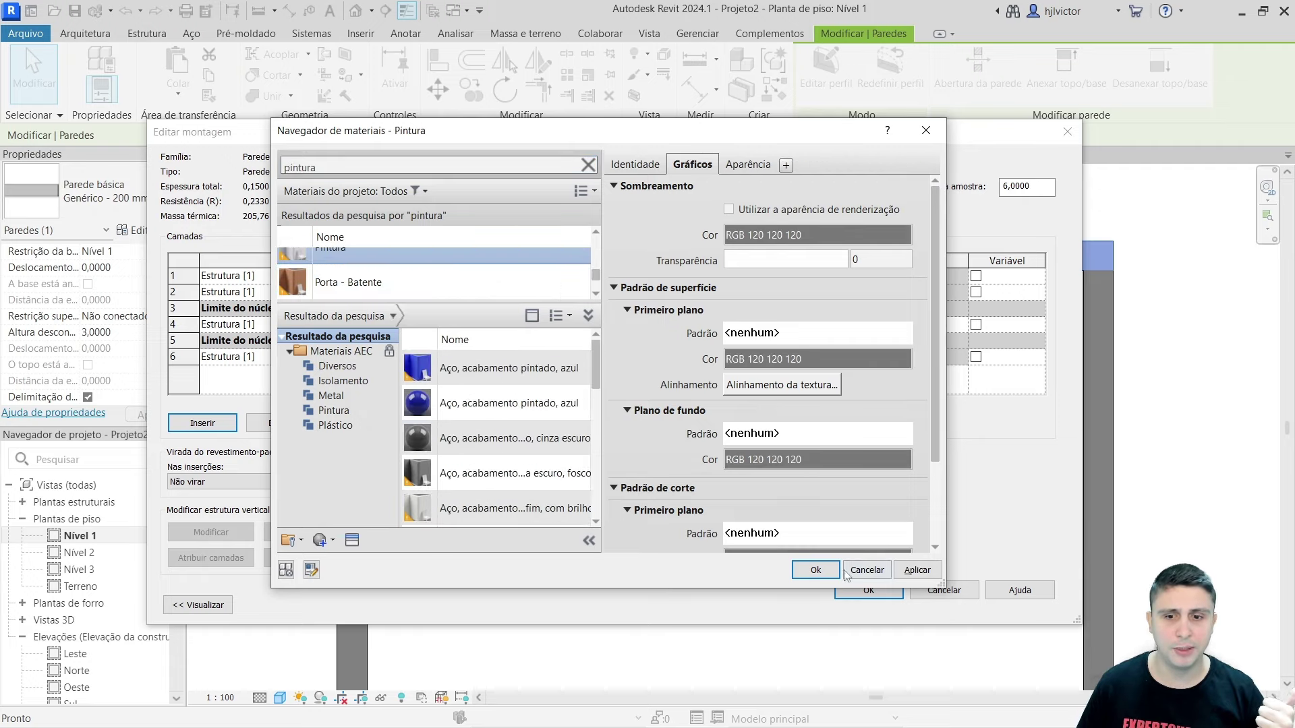
{"action": "left_click", "coordinate": [796, 570]}
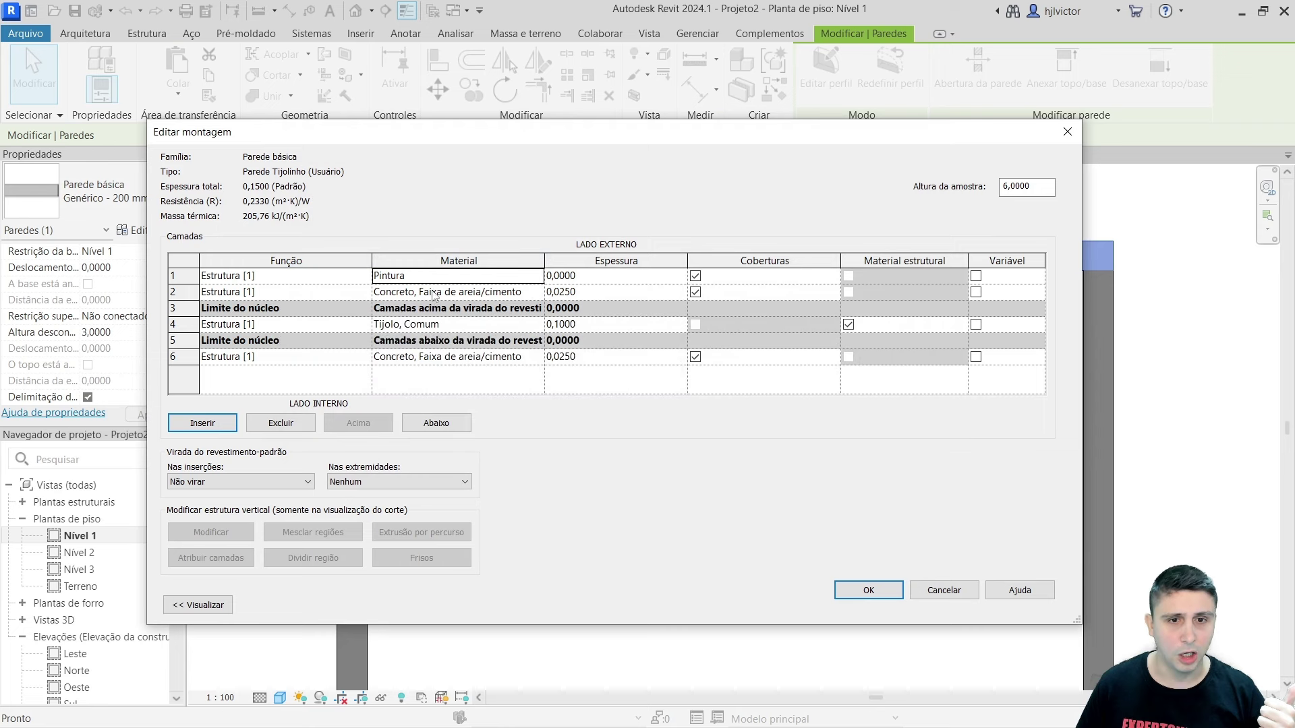
{"action": "left_click", "coordinate": [590, 277]}
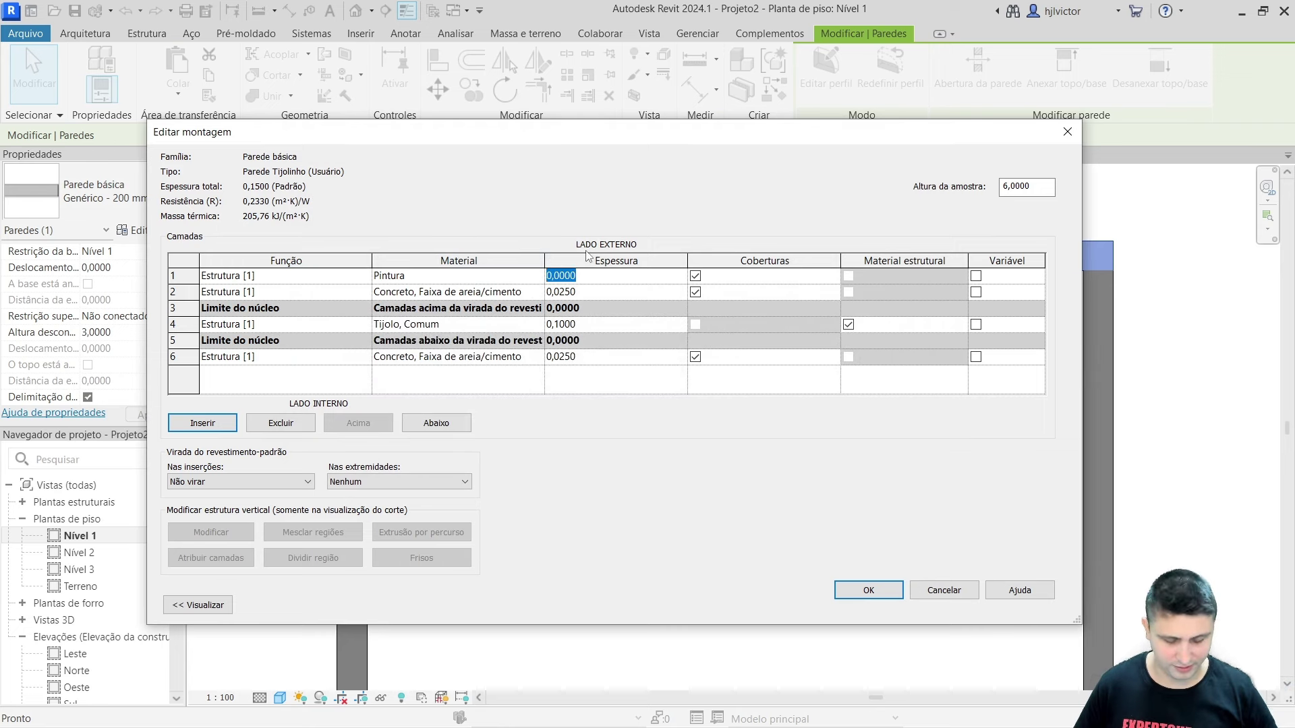
{"action": "type", "text": "0,"}
{"action": "key", "text": "Tab"}
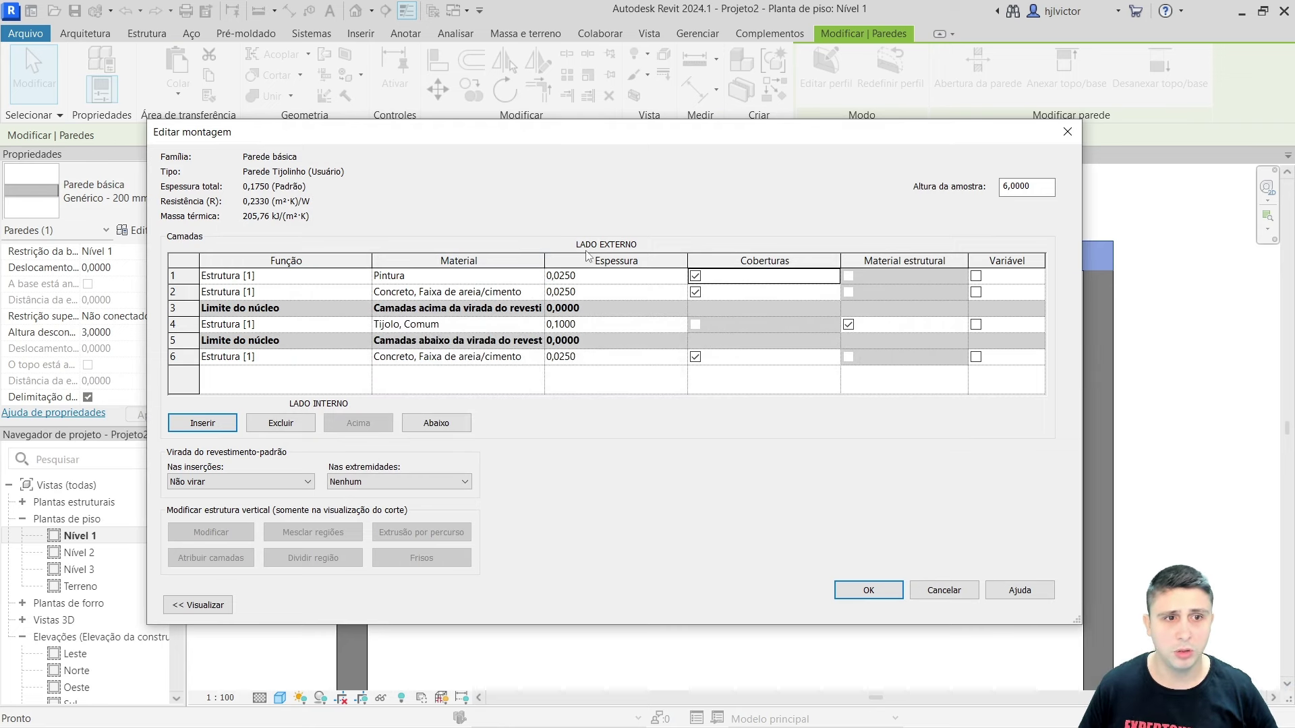
- Insert another Pintura layer with 0,0250 thickness
{"action": "left_click", "coordinate": [179, 275]}
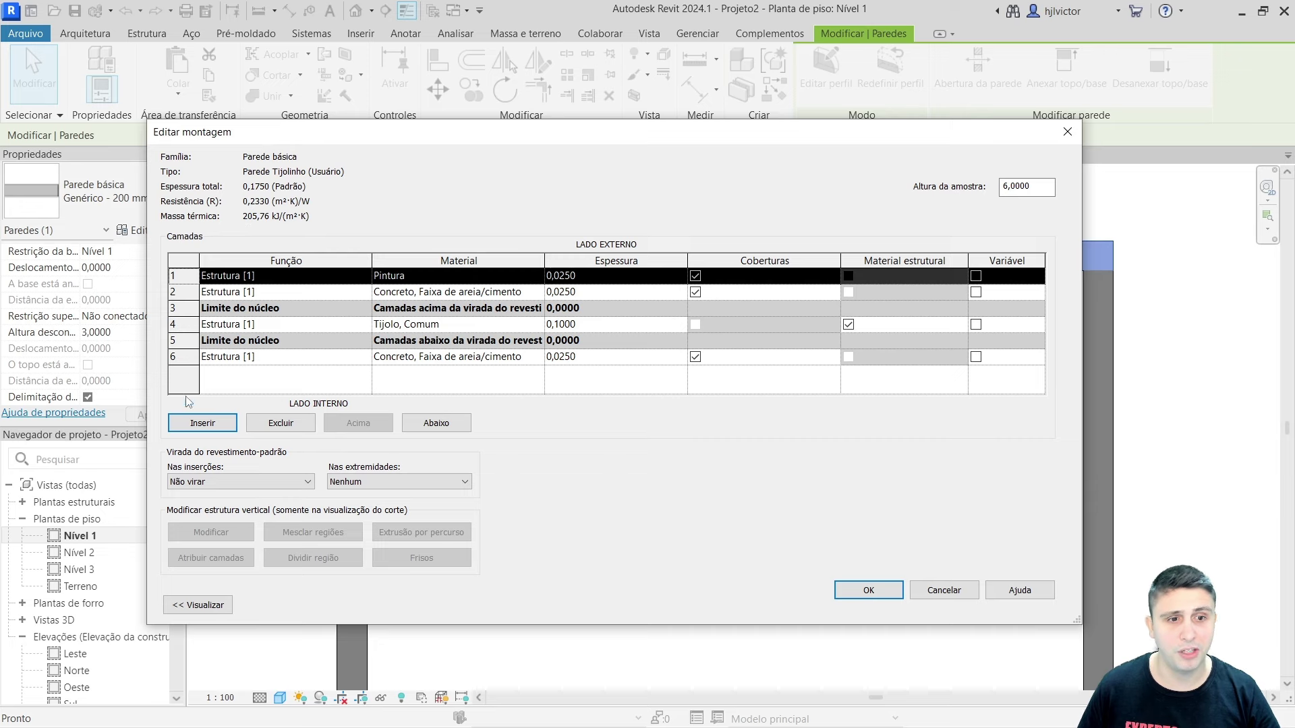
{"action": "left_click", "coordinate": [202, 422]}
{"action": "left_click", "coordinate": [525, 278]}
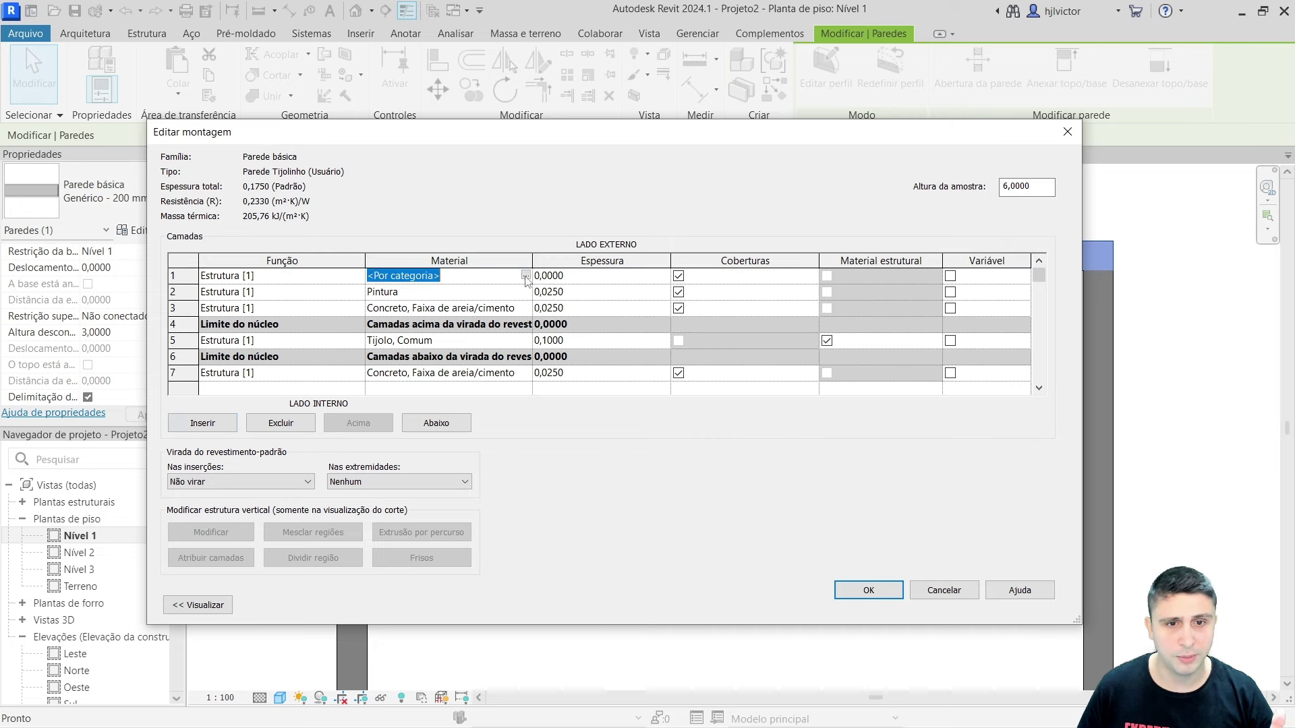
{"action": "left_click", "coordinate": [452, 279]}
{"action": "left_click", "coordinate": [818, 580]}
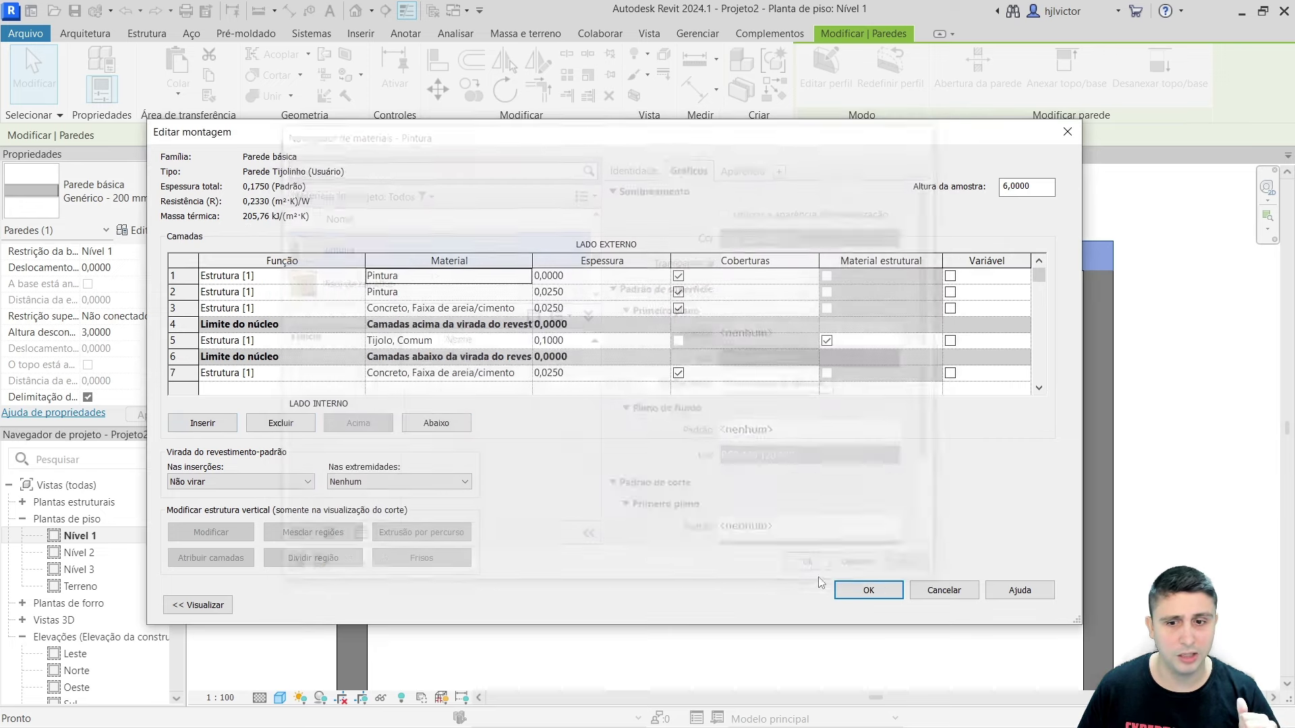
{"action": "left_click", "coordinate": [613, 281]}
{"action": "type", "text": "02"}
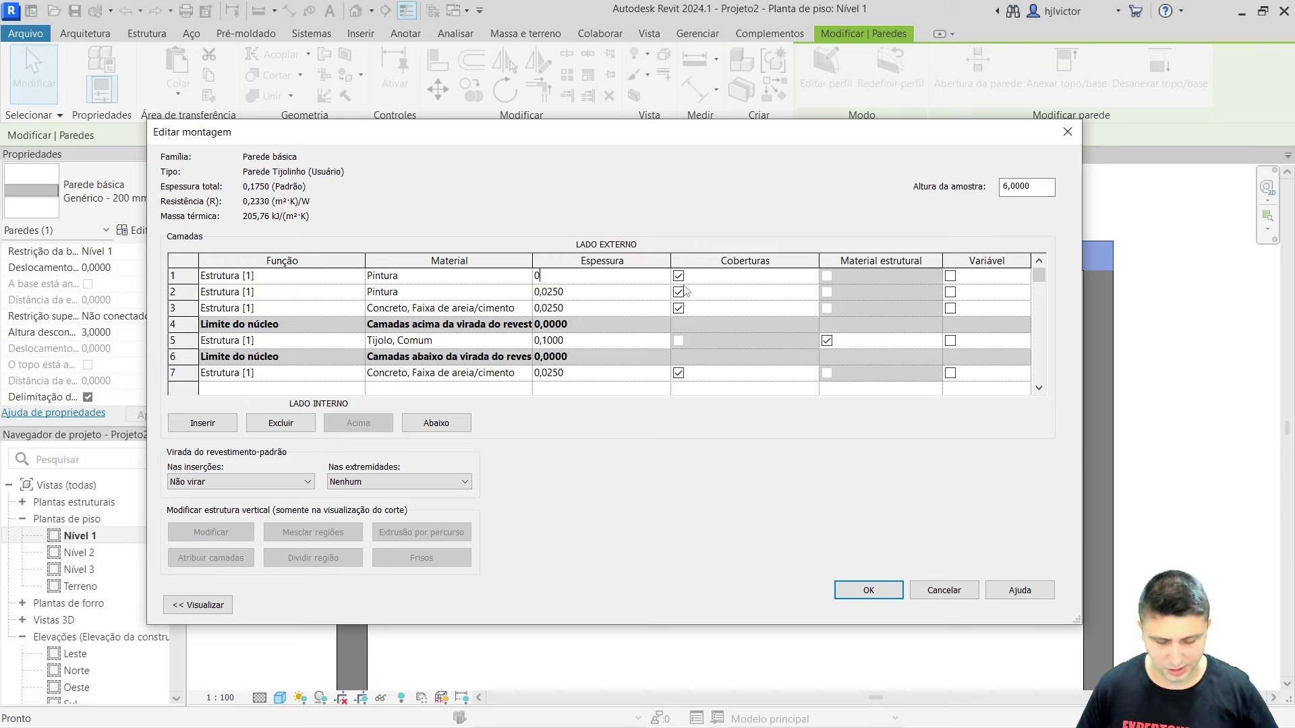
{"action": "type", "text": "5"}
{"action": "key", "text": "Tab"}
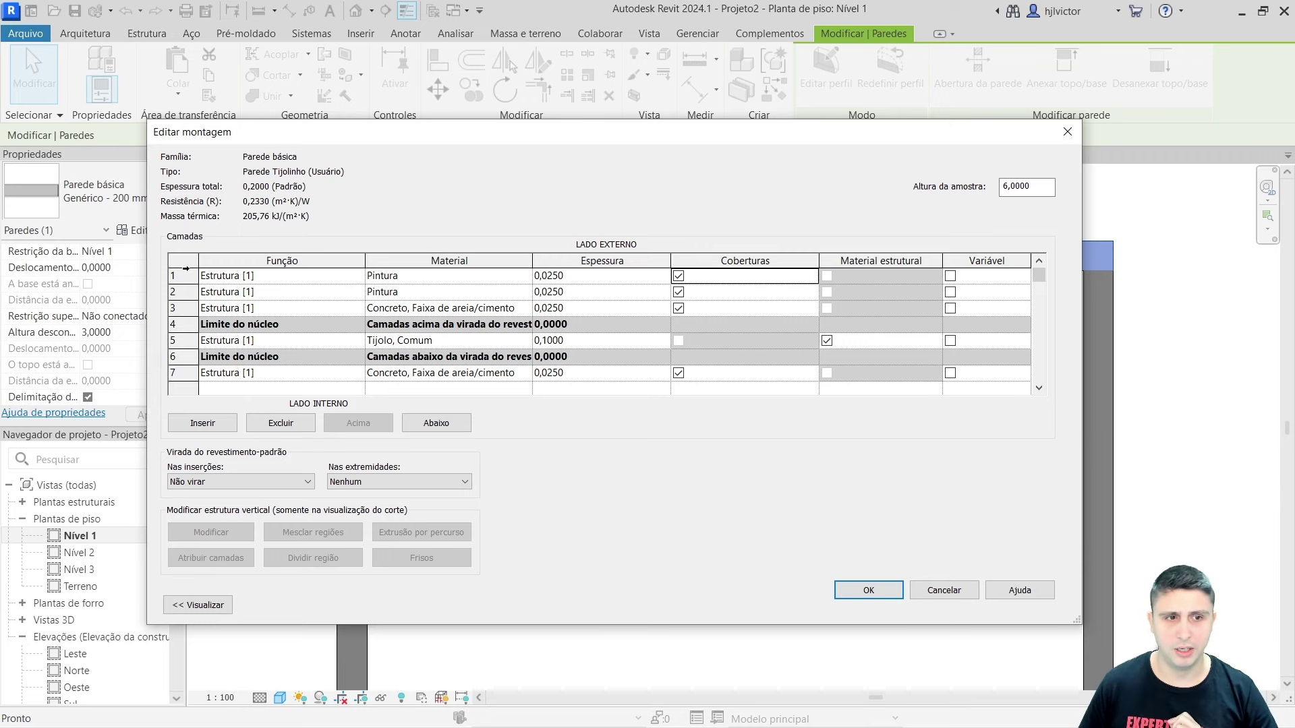
- Move the new paint layer down to the interior face
{"action": "left_click", "coordinate": [177, 273]}
{"action": "left_click", "coordinate": [425, 424]}
{"action": "left_click", "coordinate": [425, 424]}
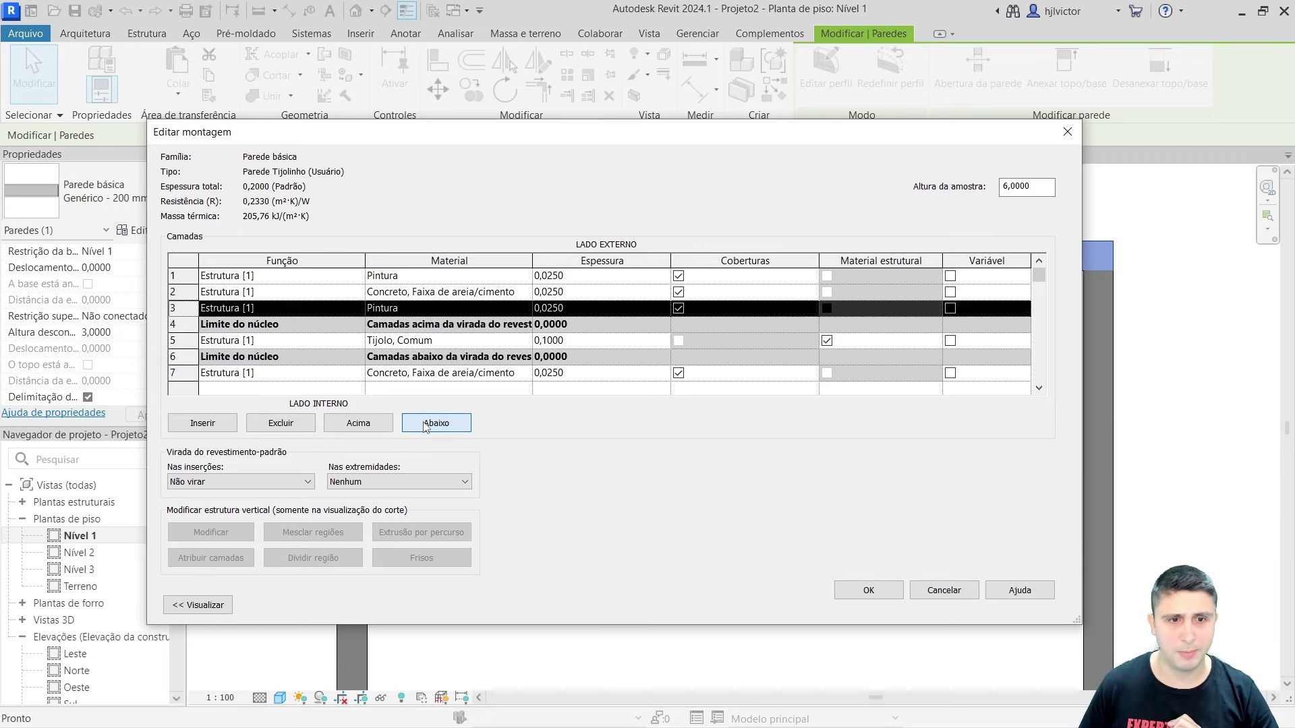
{"action": "double_click", "coordinate": [425, 424]}
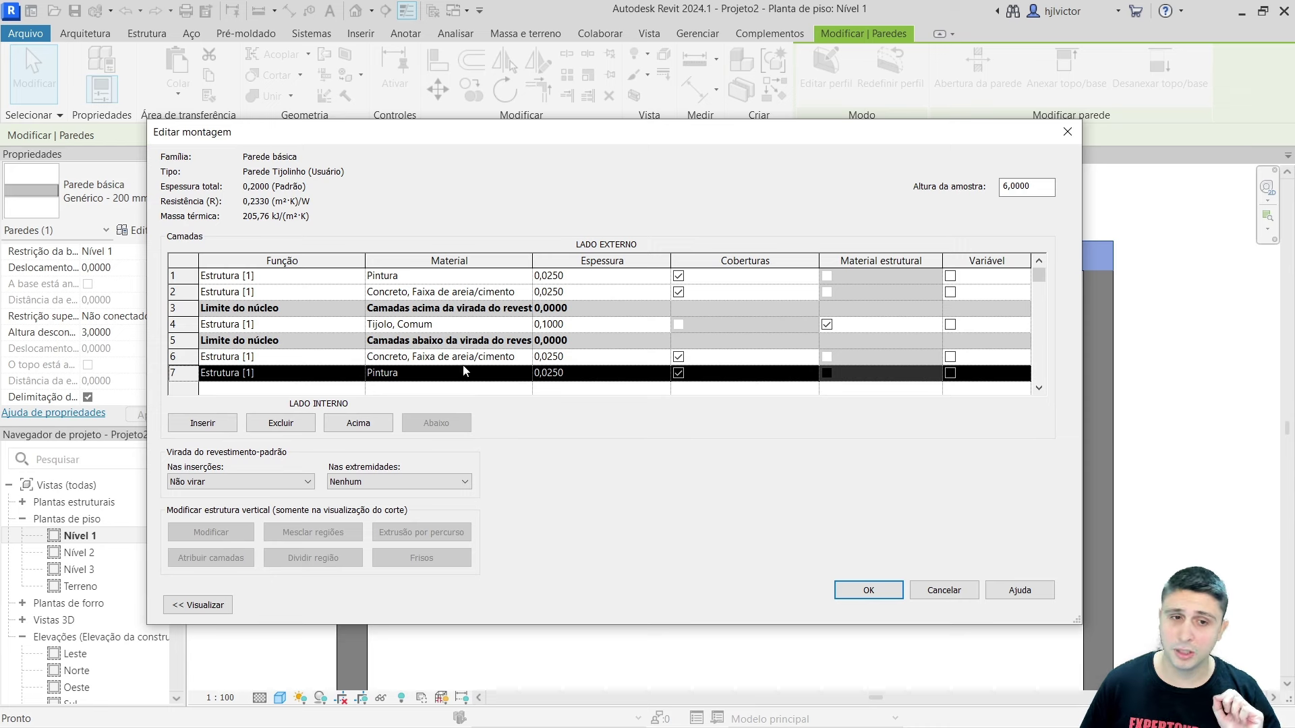
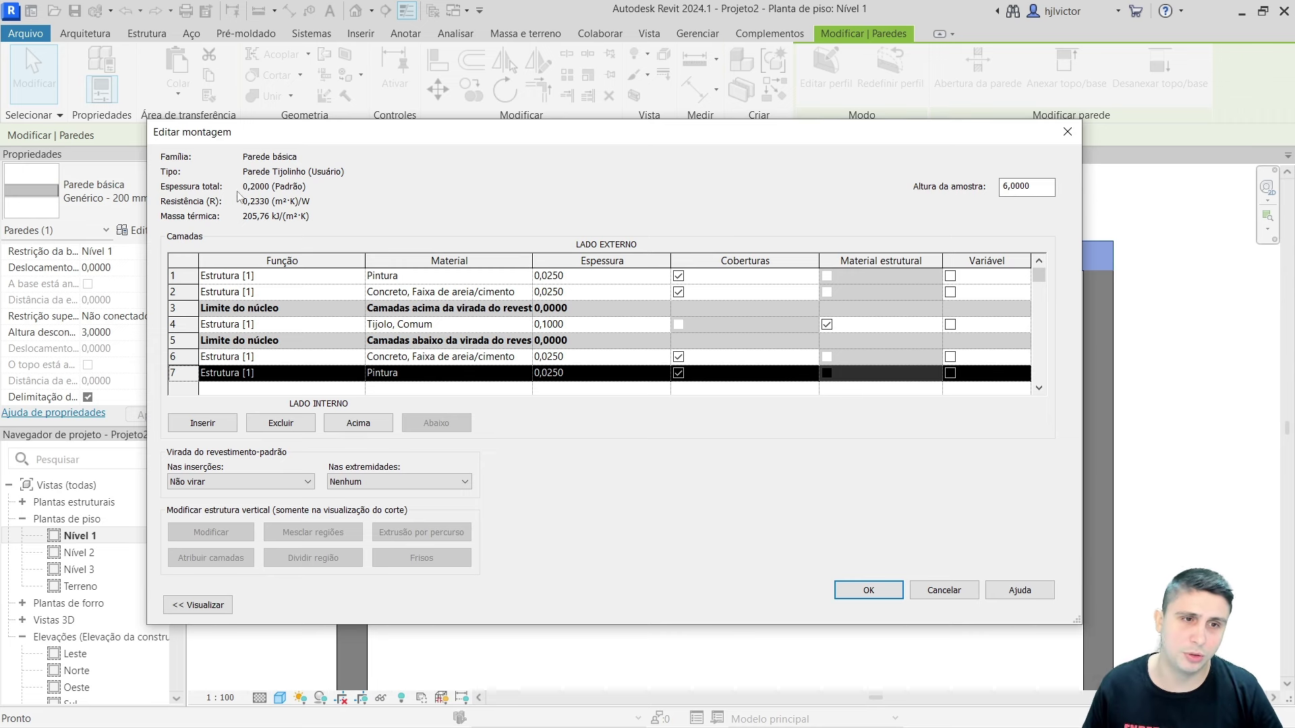
- Confirm the edited layers and save the Parede Tijolinho brick wall type changes
{"action": "left_click", "coordinate": [876, 590]}
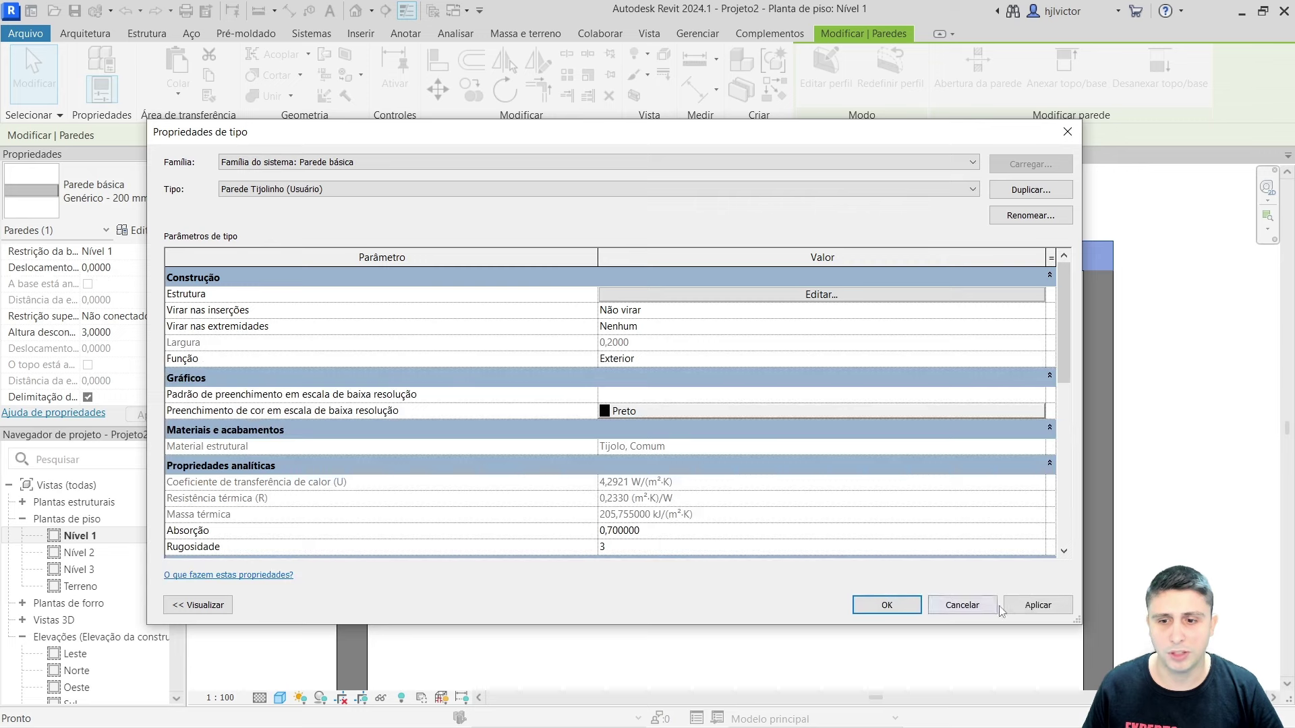
{"action": "left_click", "coordinate": [1012, 605]}
{"action": "left_click", "coordinate": [917, 605]}
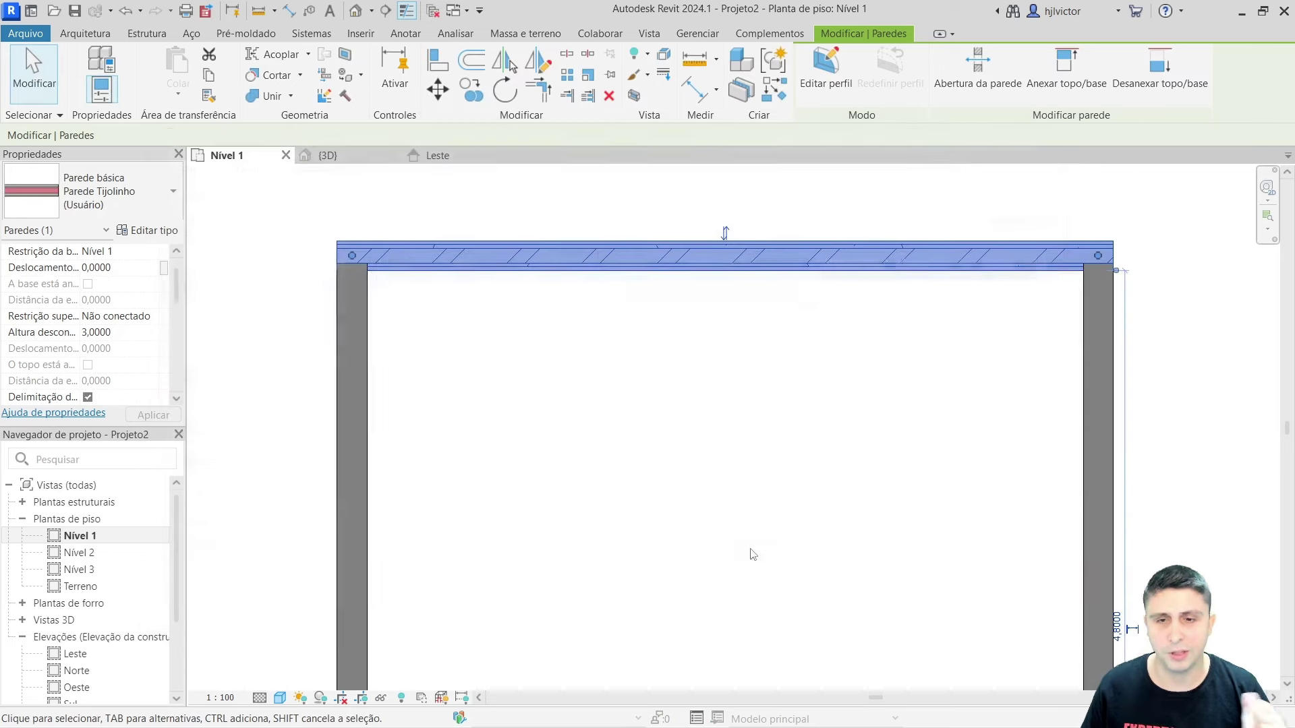
{"action": "left_click", "coordinate": [545, 422]}
- Switch the Nível 1 plan to Realista visual style to show the brick texture
{"action": "scroll", "coordinate": [471, 287], "scroll_direction": "up", "scroll_amount": 2}
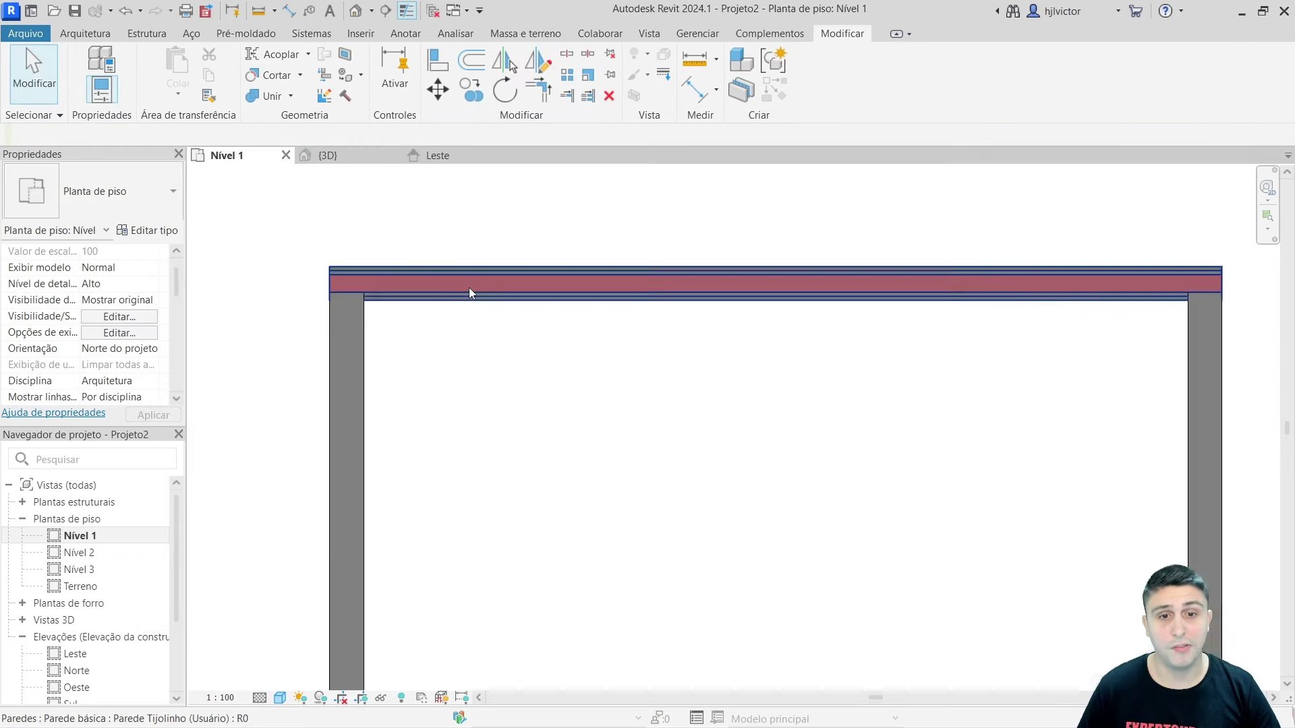
{"action": "scroll", "coordinate": [470, 287], "scroll_direction": "up", "scroll_amount": 2}
{"action": "left_click", "coordinate": [280, 698]}
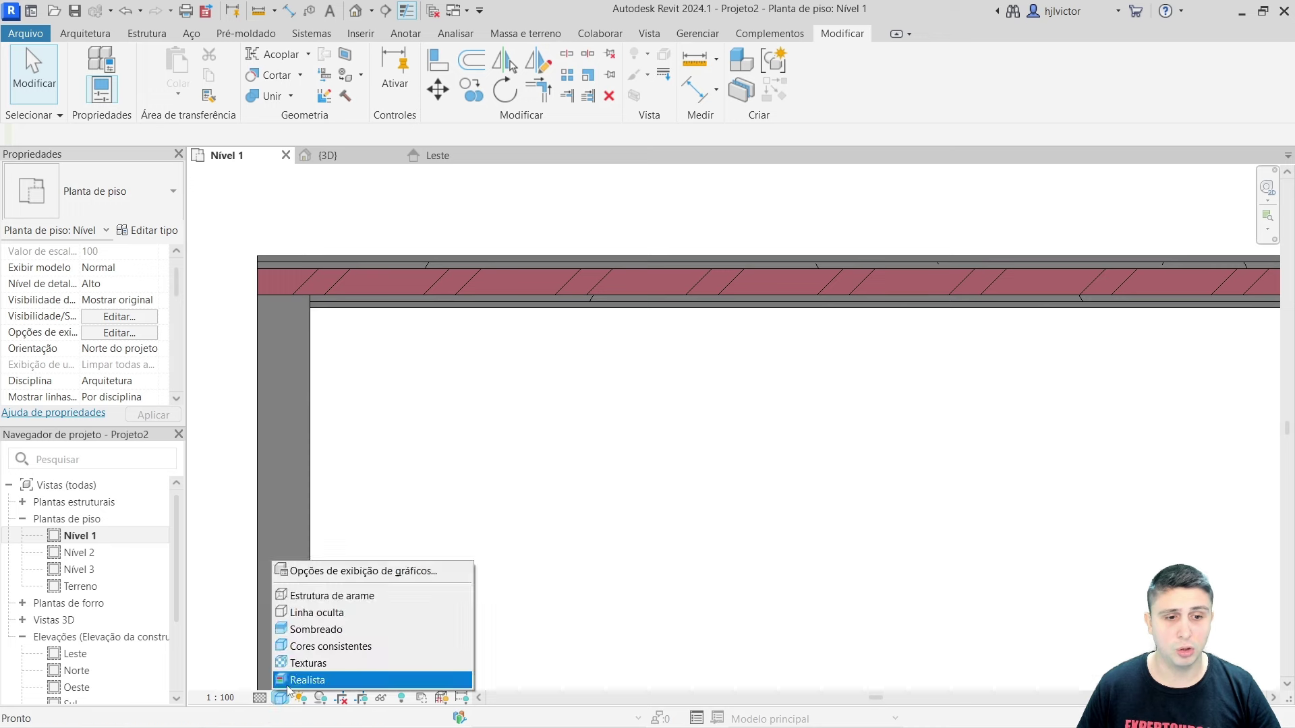
{"action": "left_click", "coordinate": [317, 679]}
{"action": "scroll", "coordinate": [374, 274], "scroll_direction": "up", "scroll_amount": 2}
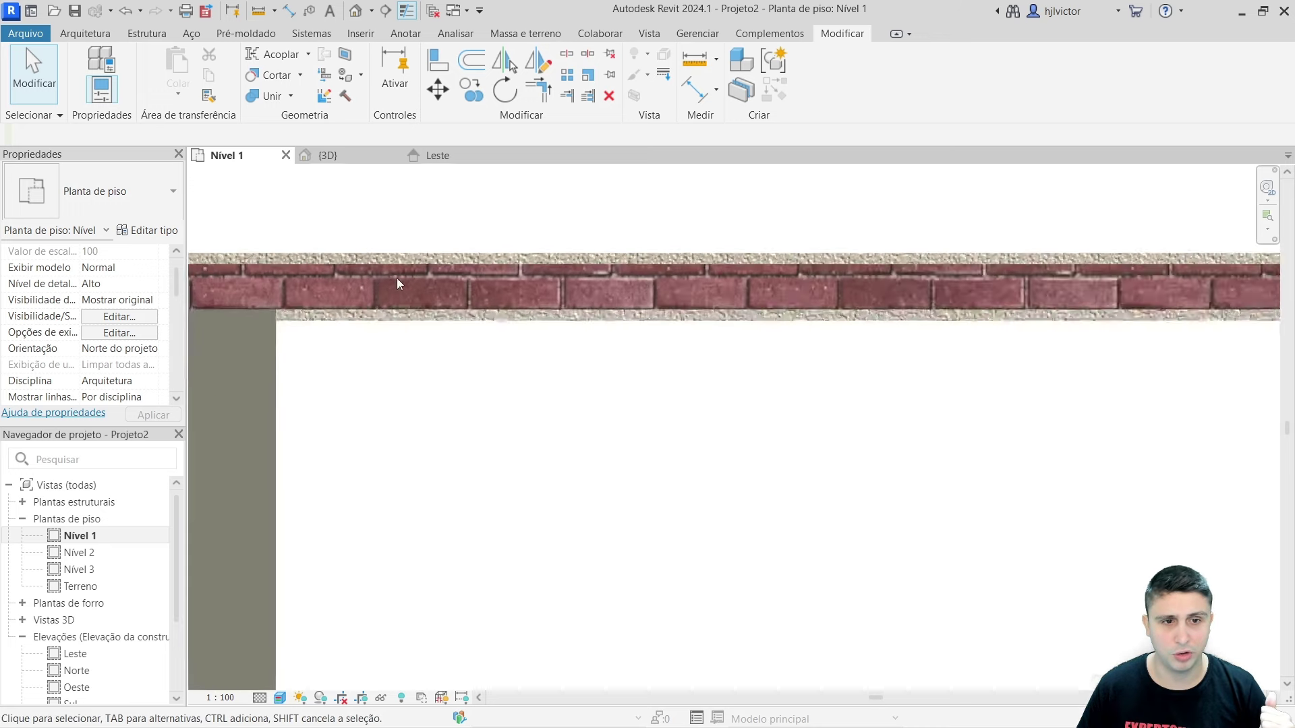
{"action": "scroll", "coordinate": [397, 278], "scroll_direction": "up", "scroll_amount": 2}
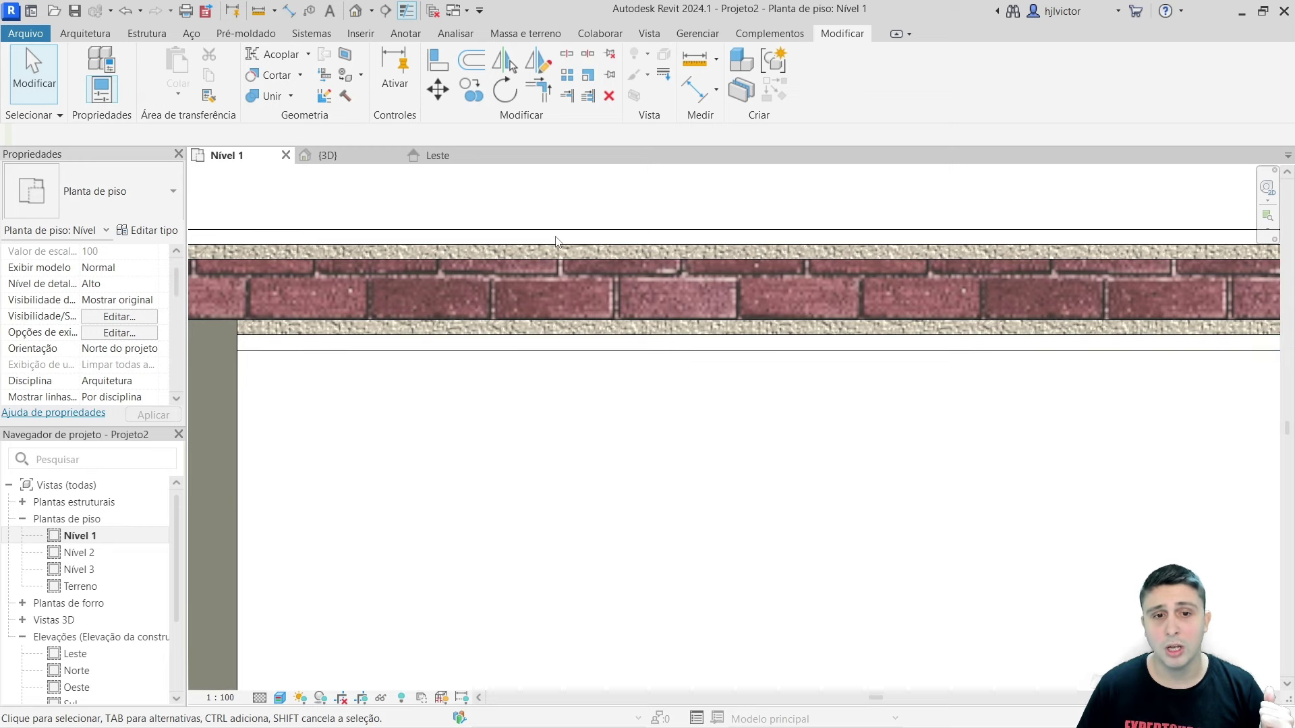
{"action": "scroll", "coordinate": [560, 284], "scroll_direction": "down", "scroll_amount": 2}
{"action": "scroll", "coordinate": [570, 324], "scroll_direction": "down", "scroll_amount": 2}
{"action": "scroll", "coordinate": [579, 341], "scroll_direction": "down", "scroll_amount": 2}
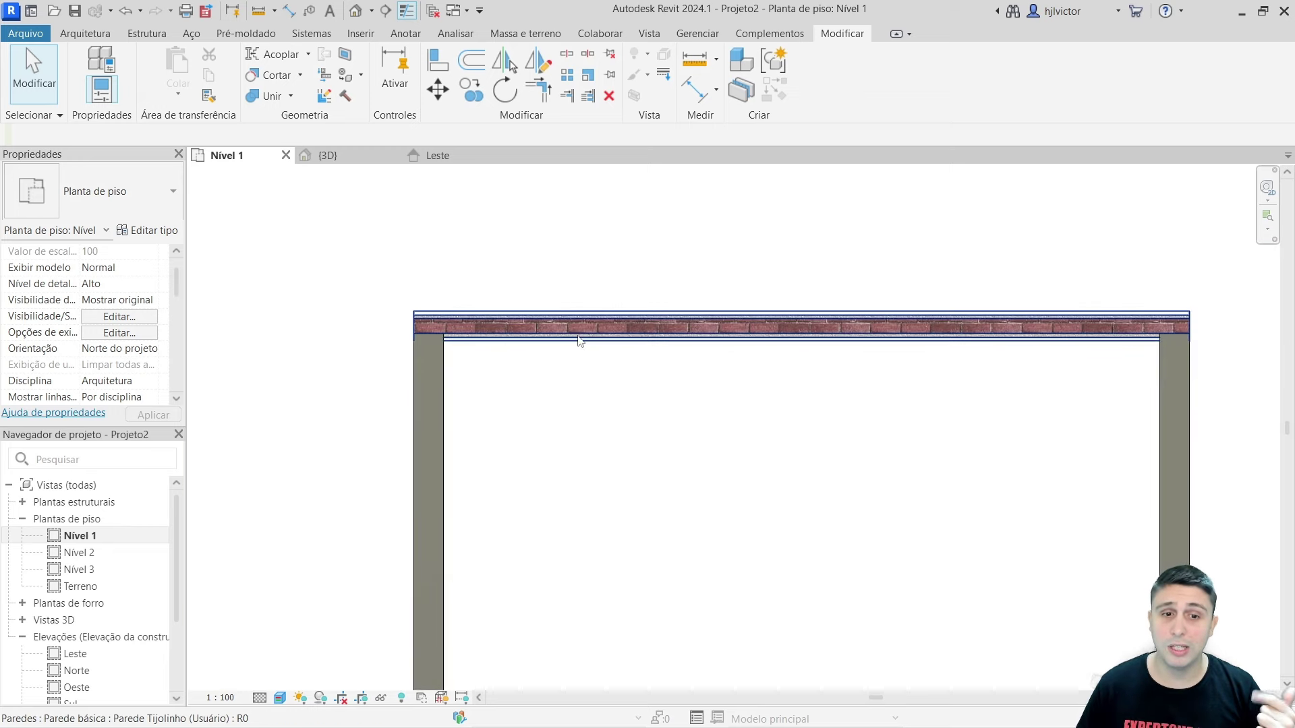
{"action": "scroll", "coordinate": [570, 337], "scroll_direction": "down", "scroll_amount": 1}
{"action": "scroll", "coordinate": [580, 358], "scroll_direction": "down", "scroll_amount": 1}
{"action": "mouse_move", "coordinate": [589, 378]}
{"action": "middle_mouse_down"}
{"action": "mouse_move", "coordinate": [549, 361]}
{"action": "mouse_move", "coordinate": [572, 390]}
{"action": "mouse_move", "coordinate": [570, 411]}
{"action": "mouse_move", "coordinate": [541, 397]}
{"action": "middle_mouse_up"}
{"action": "scroll", "coordinate": [559, 364], "scroll_direction": "up", "scroll_amount": 1}
{"action": "scroll", "coordinate": [563, 368], "scroll_direction": "up", "scroll_amount": 2}
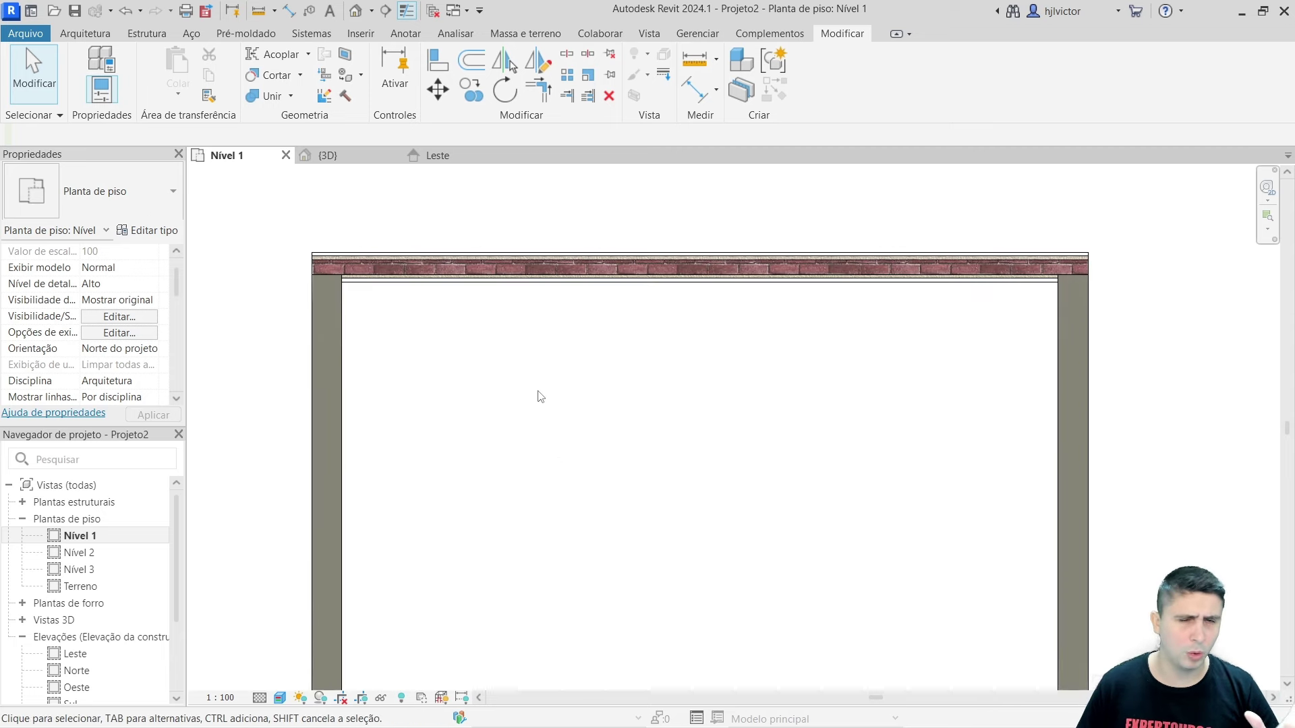
- Change the left wall to the Parede Tijolinho (Usuário) brick type
{"action": "left_click", "coordinate": [329, 332]}
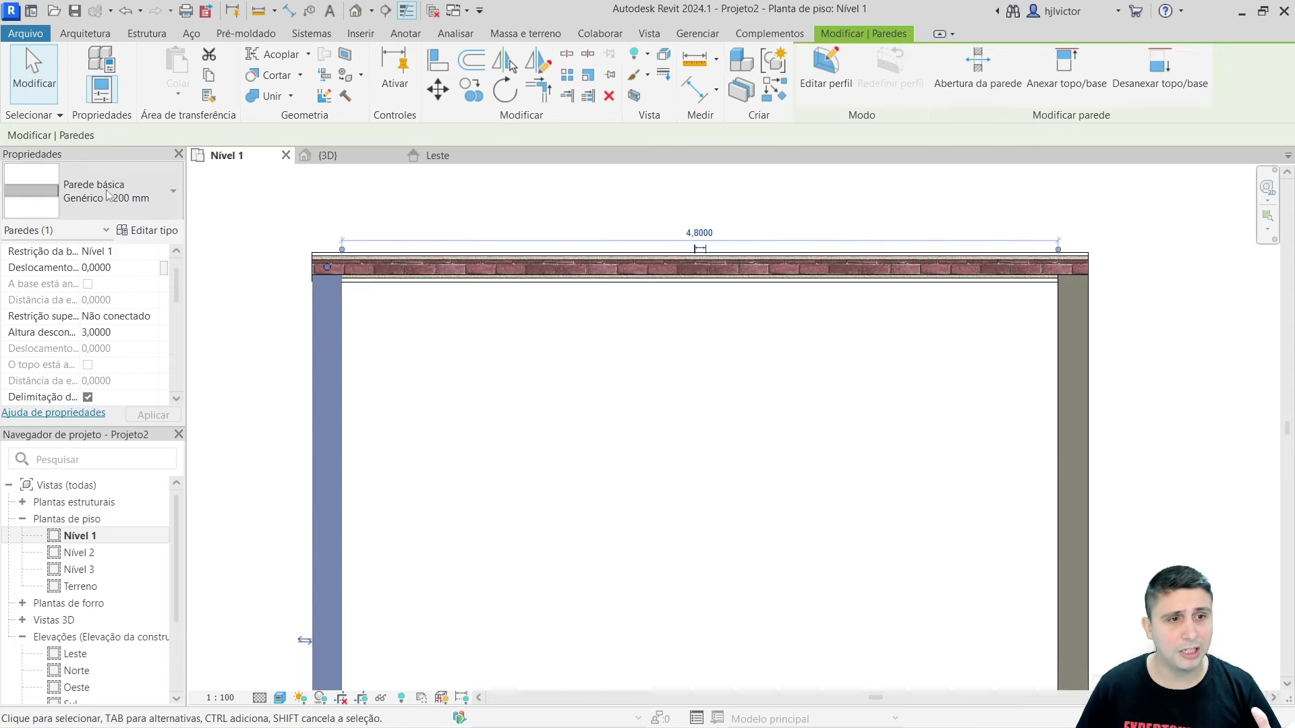
{"action": "left_click", "coordinate": [108, 192]}
{"action": "scroll", "coordinate": [148, 304], "scroll_direction": "up", "scroll_amount": 2}
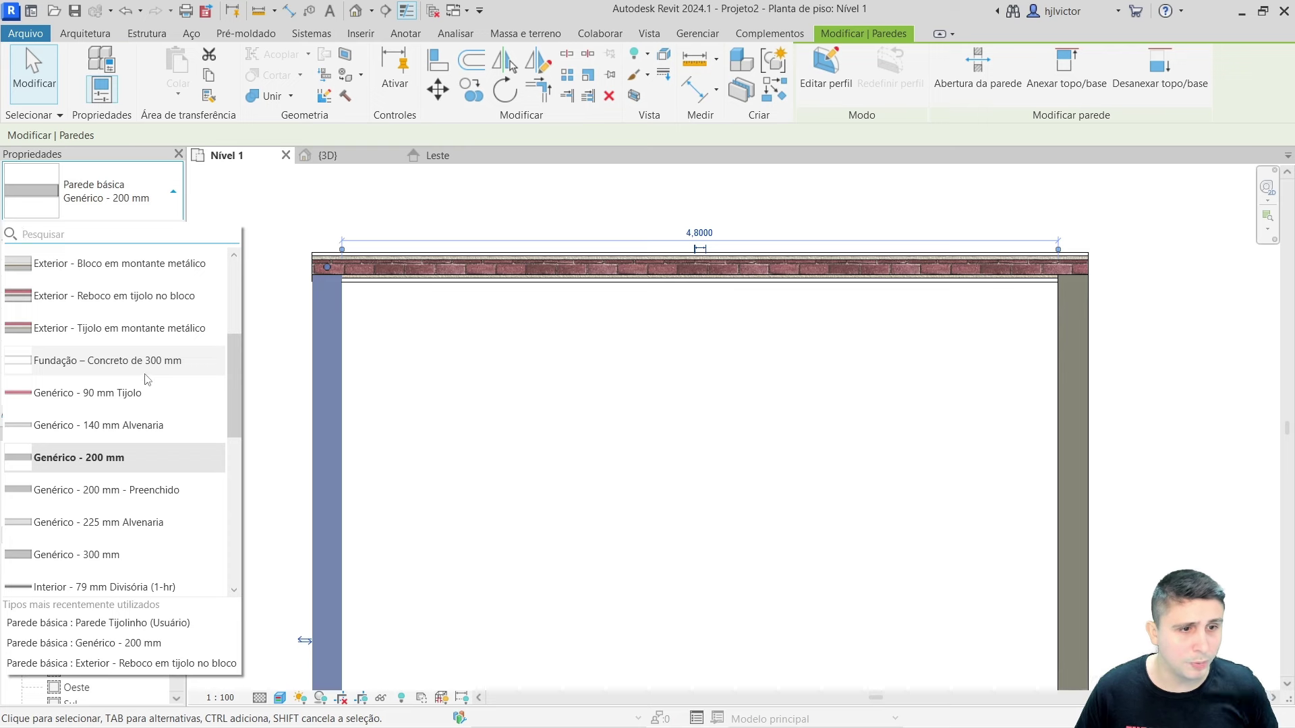
{"action": "scroll", "coordinate": [147, 405], "scroll_direction": "down", "scroll_amount": 4}
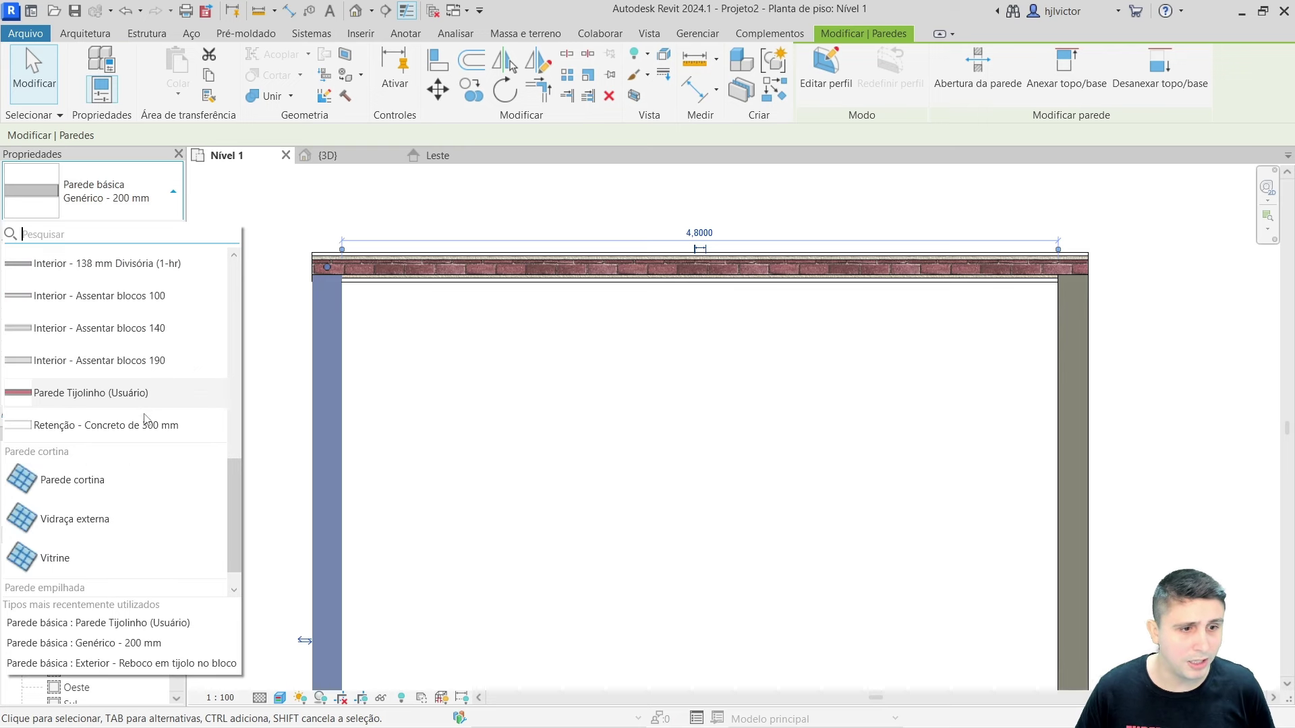
{"action": "left_click", "coordinate": [95, 398]}
{"action": "key", "text": "Escape"}
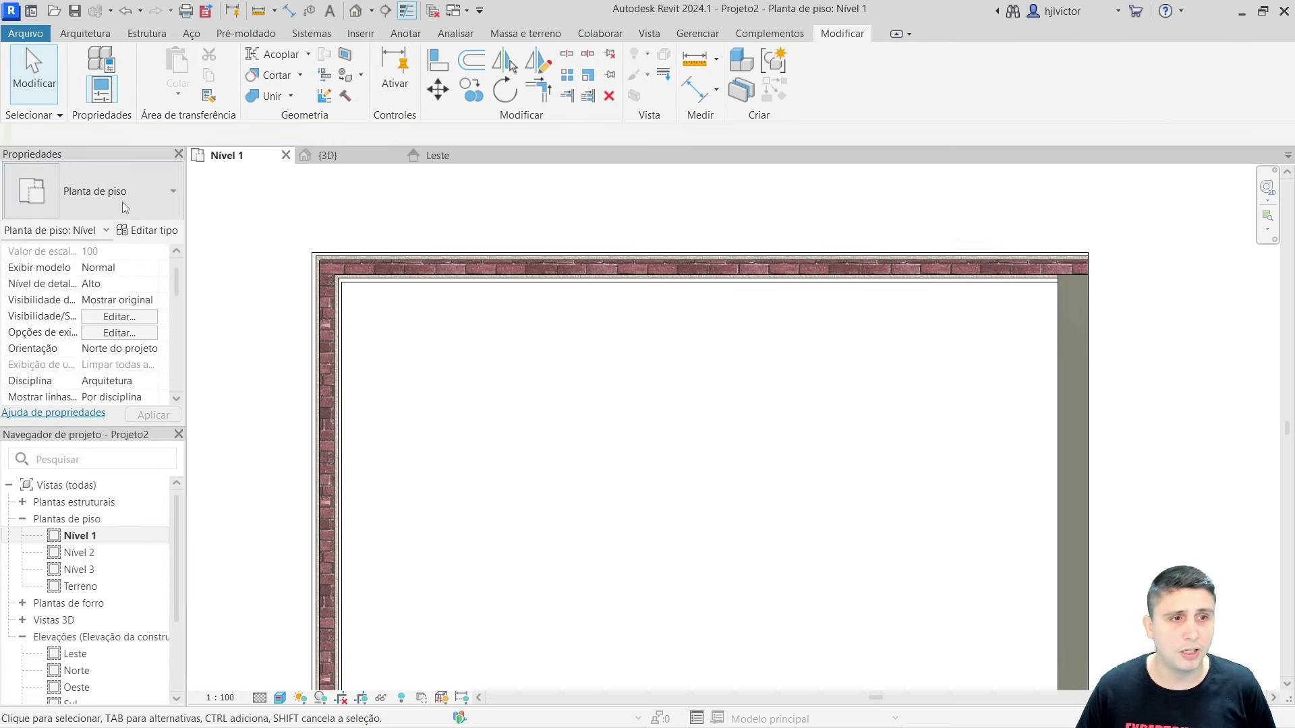
{"action": "left_click", "coordinate": [124, 207]}
{"action": "left_click", "coordinate": [1081, 362]}
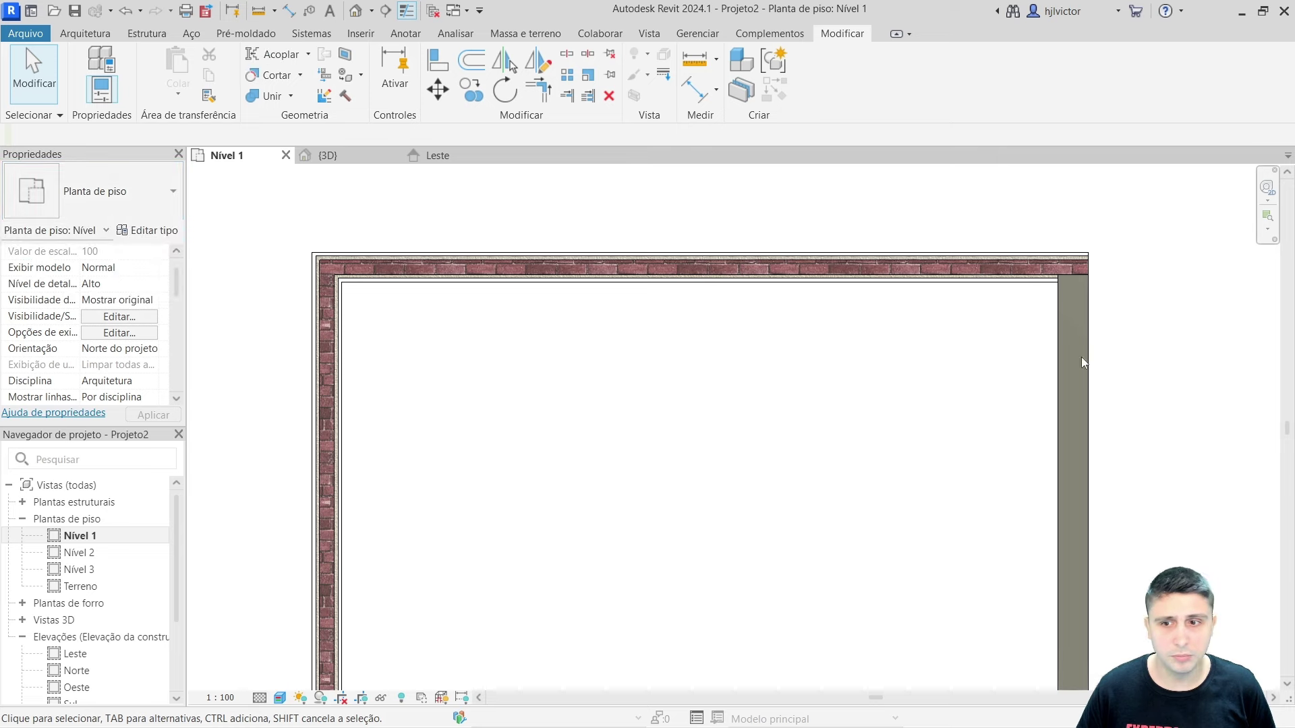
- Change the right wall to the Parede Tijolinho brick type
{"action": "left_click", "coordinate": [1082, 362]}
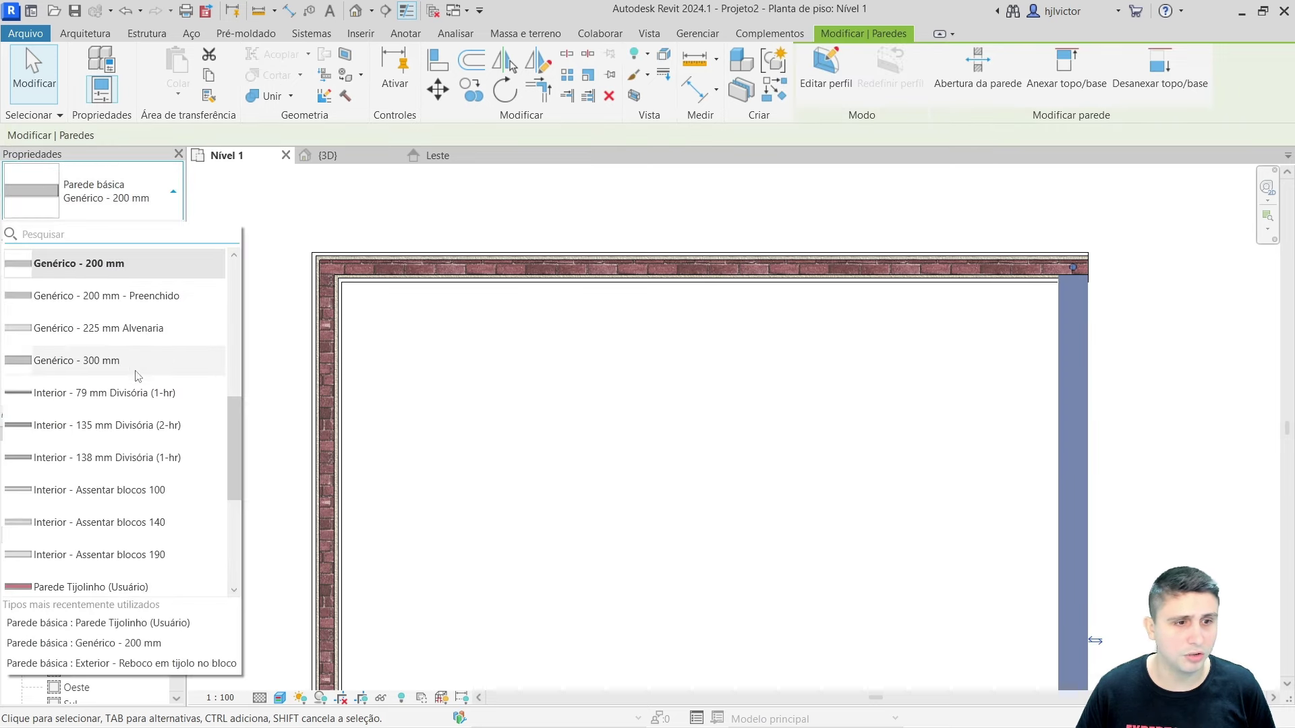
{"action": "scroll", "coordinate": [133, 370], "scroll_direction": "down", "scroll_amount": 3}
{"action": "left_click", "coordinate": [105, 360]}
{"action": "scroll", "coordinate": [869, 322], "scroll_direction": "down", "scroll_amount": 3}
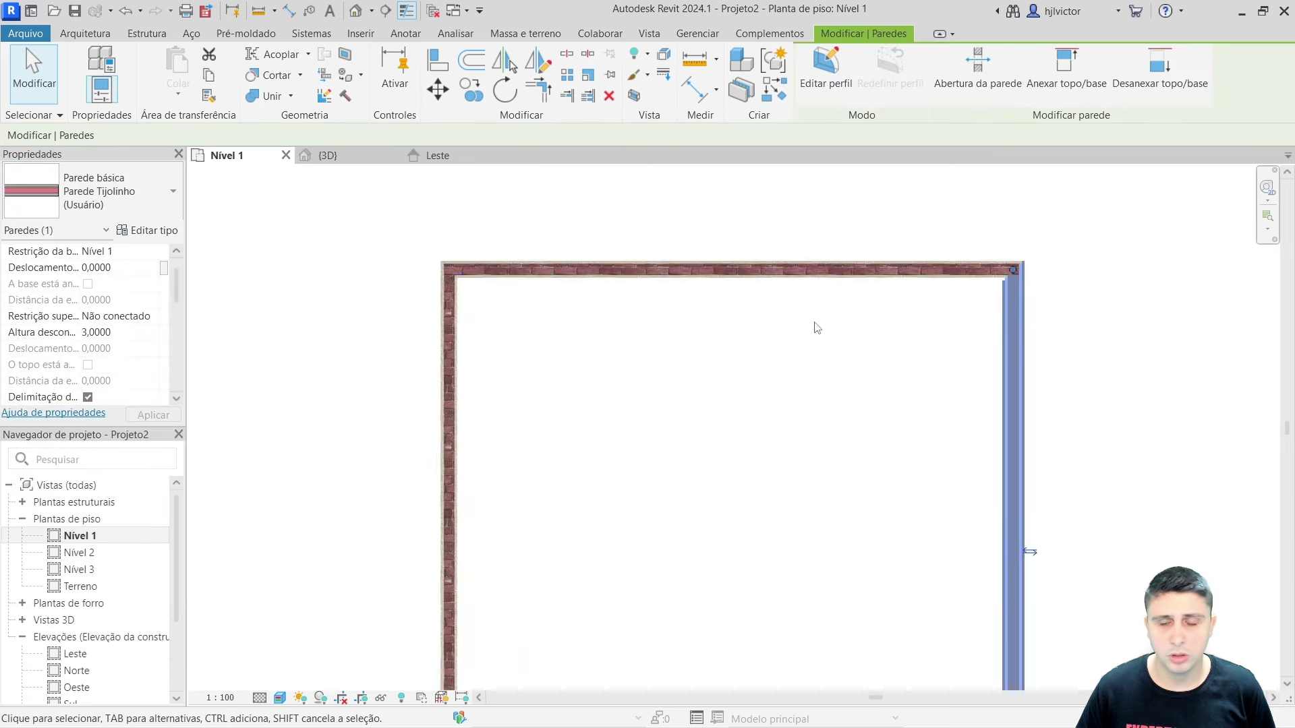
{"action": "scroll", "coordinate": [815, 326], "scroll_direction": "down", "scroll_amount": 2}
{"action": "middle_click_drag", "start_coordinate": [763, 367], "coordinate": [714, 273]}
- Change the bottom wall to Parede Tijolinho and switch to the {3D} view
{"action": "left_click", "coordinate": [632, 585]}
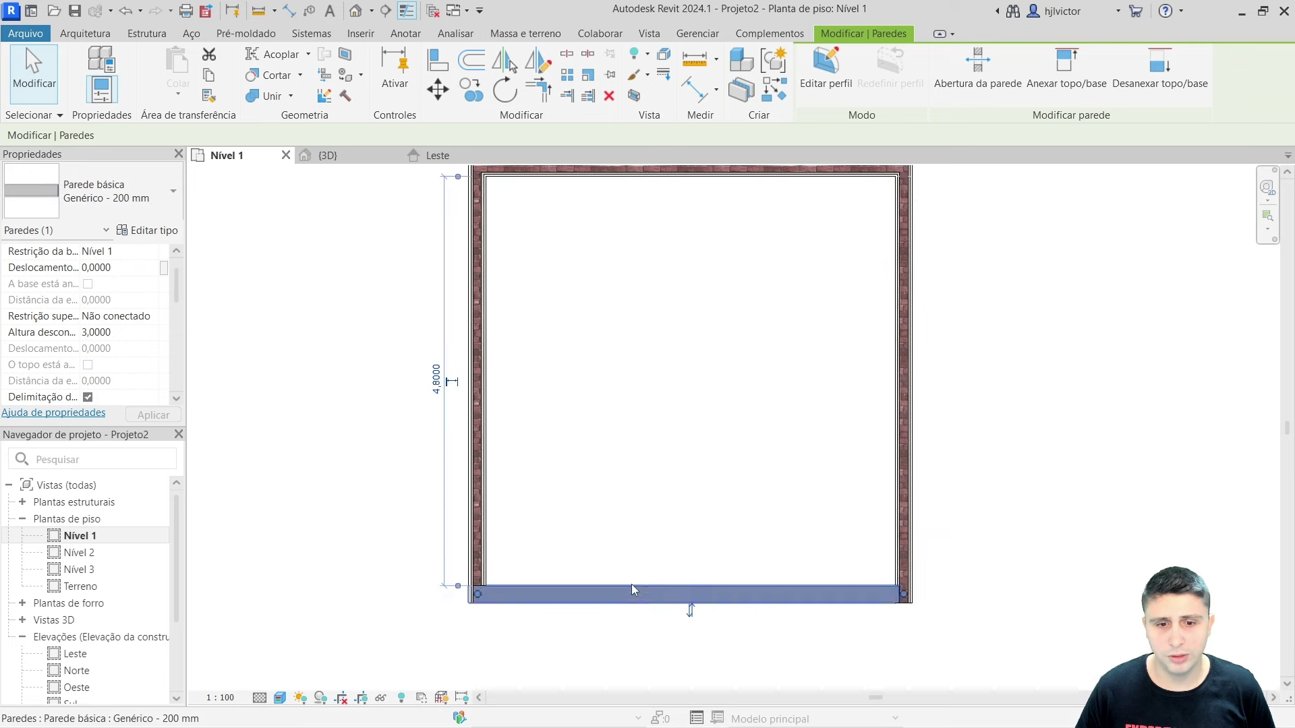
{"action": "left_click", "coordinate": [101, 191]}
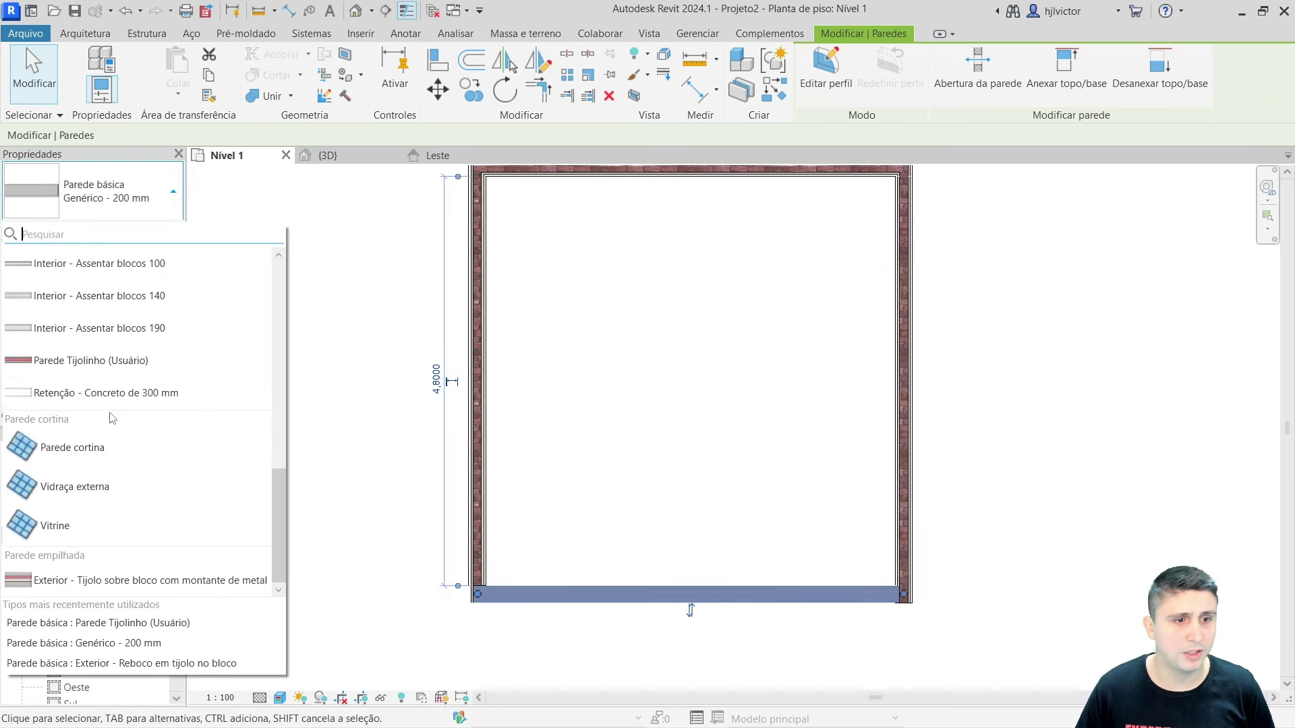
{"action": "left_click", "coordinate": [90, 360]}
{"action": "left_click", "coordinate": [338, 356]}
{"action": "middle_click_drag", "start_coordinate": [668, 361], "coordinate": [591, 396]}
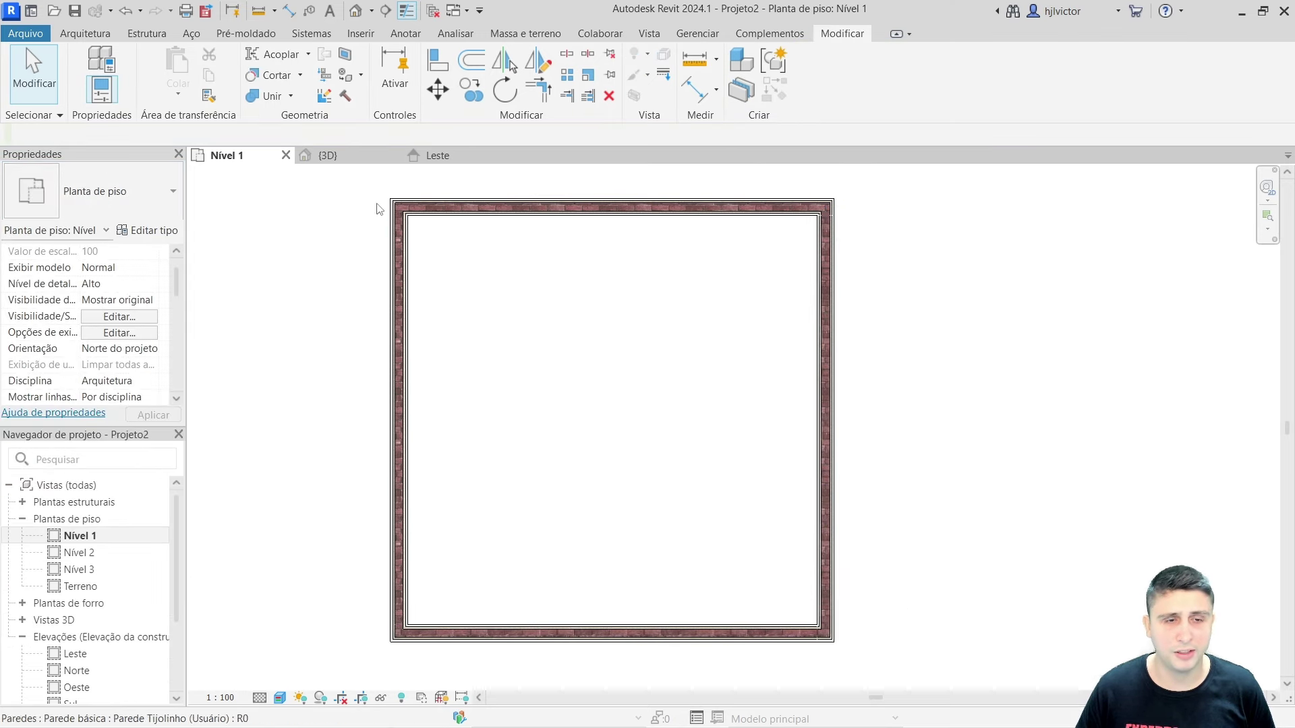
{"action": "left_click", "coordinate": [327, 155]}
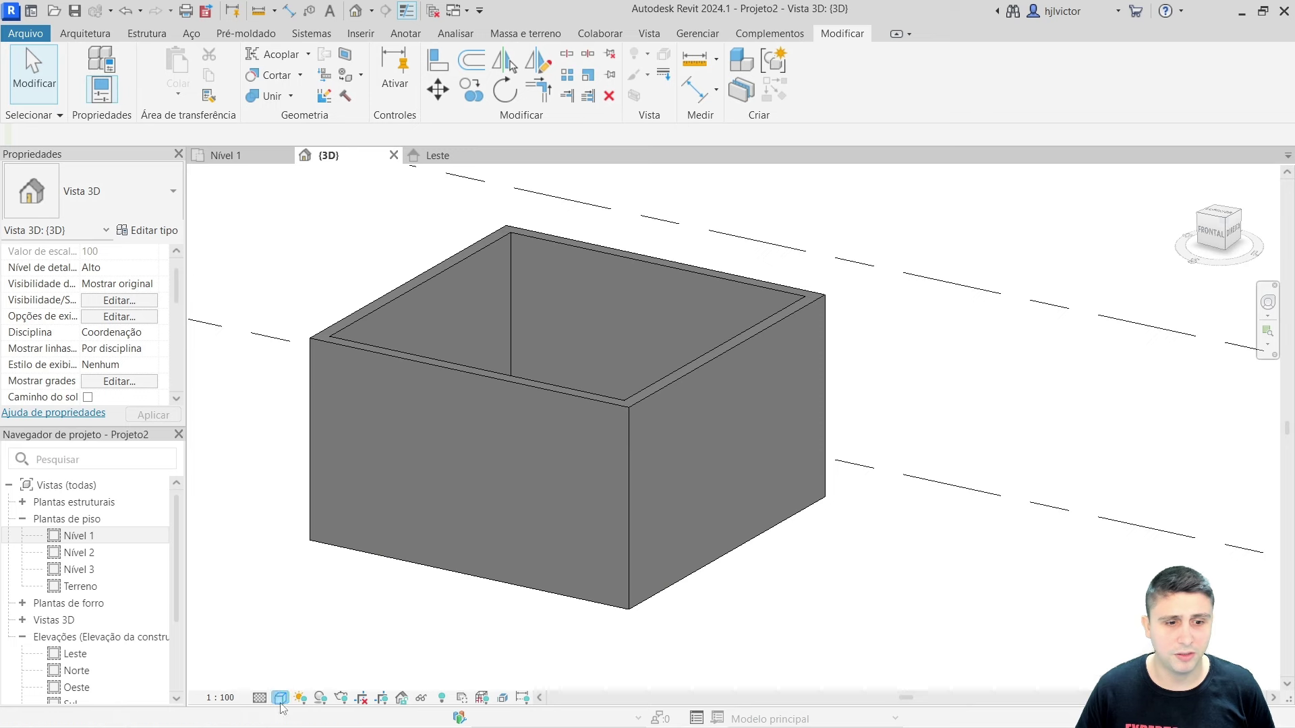
- Set the 3D view's visual style to shaded
{"action": "left_click", "coordinate": [260, 698]}
{"action": "left_click", "coordinate": [355, 679]}
{"action": "scroll", "coordinate": [568, 468], "scroll_direction": "up", "scroll_amount": 2}
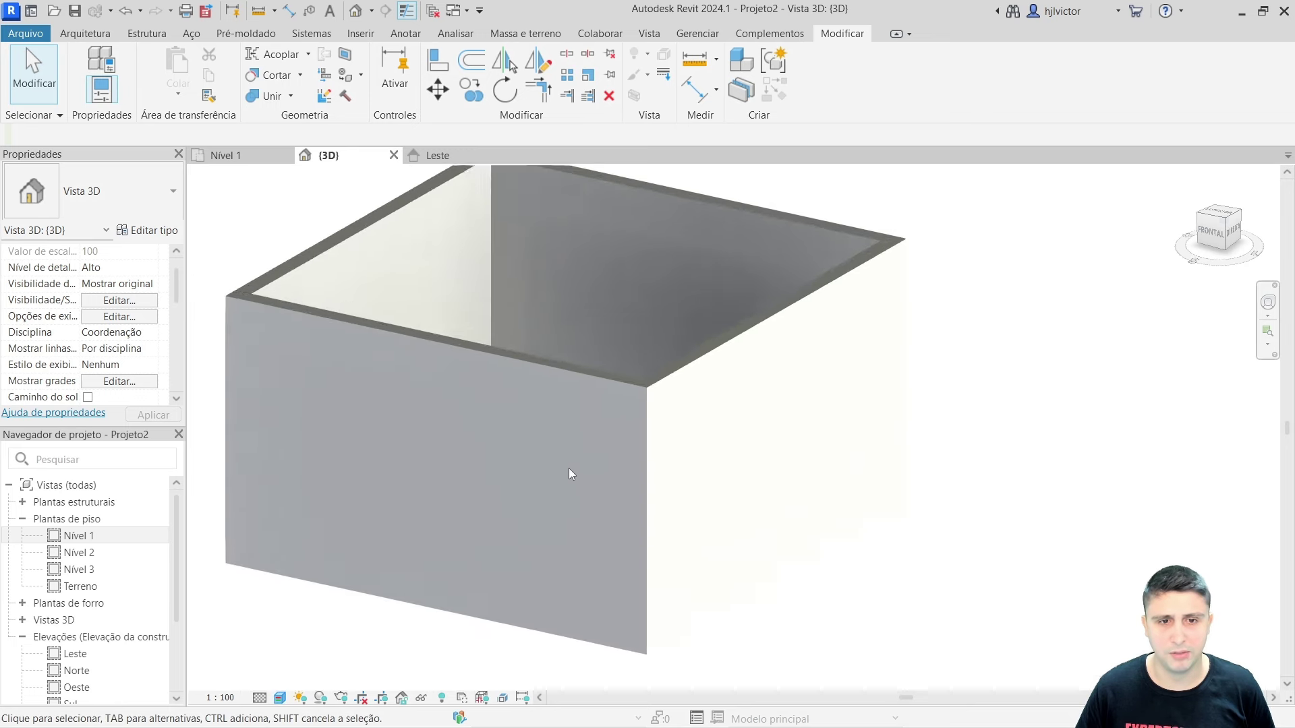
{"action": "scroll", "coordinate": [604, 428], "scroll_direction": "down", "scroll_amount": 3}
{"action": "scroll", "coordinate": [583, 357], "scroll_direction": "up", "scroll_amount": 2}
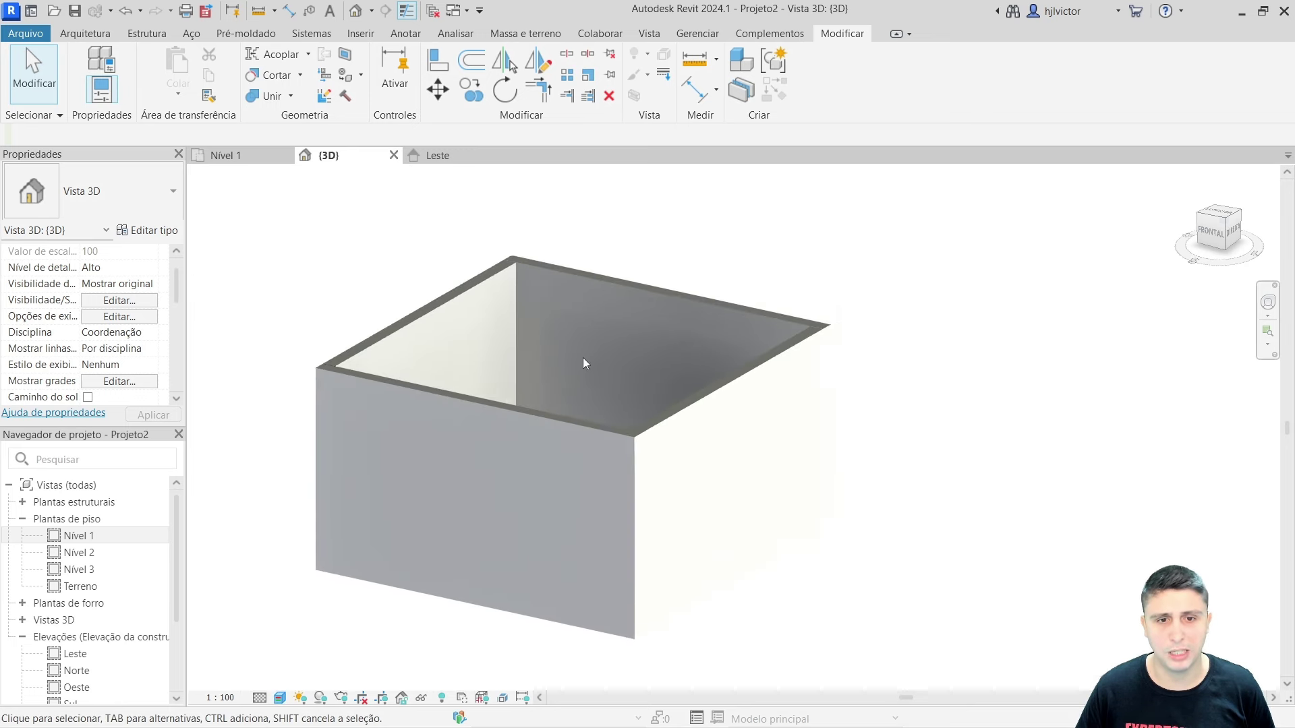
- Orbit the walled box in 3D, then return to Nível 1 with the Arquitetura tools
{"action": "left_click", "coordinate": [255, 156]}
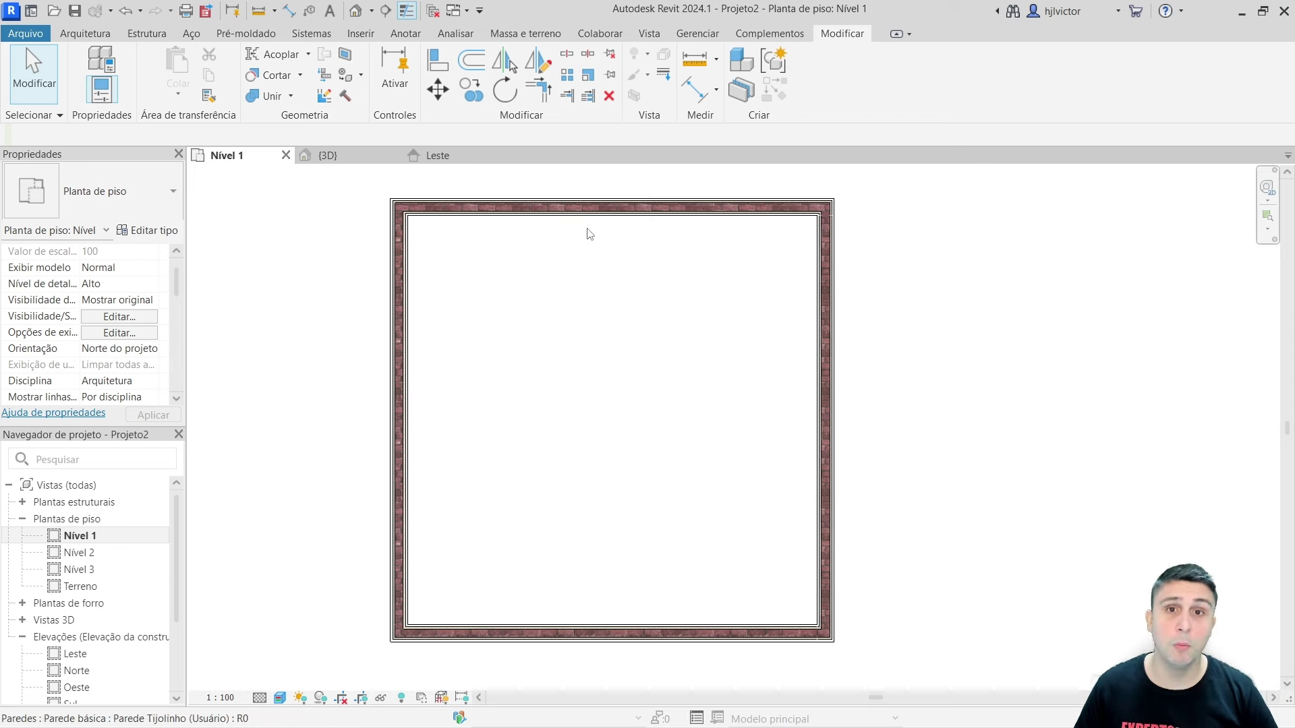
{"action": "left_click", "coordinate": [364, 155]}
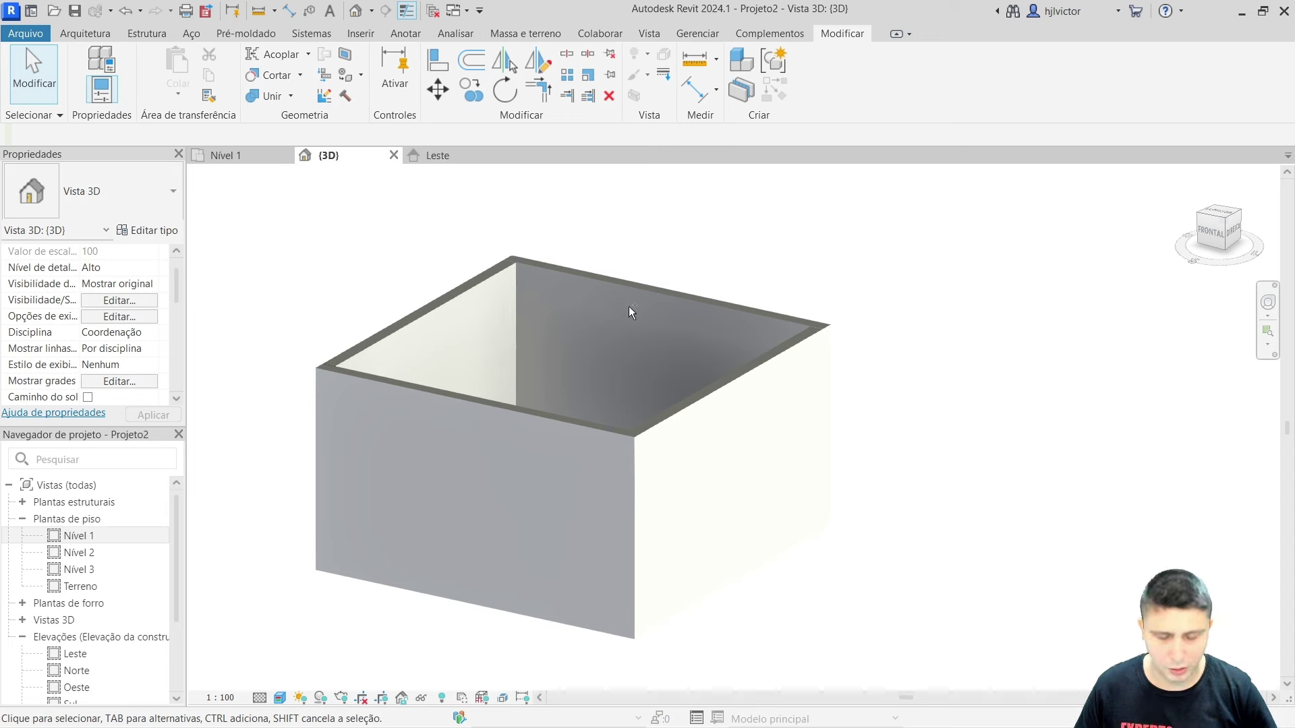
{"action": "middle_click_drag", "start_coordinate": [628, 310], "coordinate": [621, 428], "text": "shift"}
{"action": "scroll", "coordinate": [621, 428], "scroll_direction": "down", "scroll_amount": 3}
{"action": "mouse_move", "coordinate": [587, 384]}
{"action": "middle_mouse_down", "text": "shift"}
{"action": "mouse_move", "coordinate": [682, 441]}
{"action": "mouse_move", "coordinate": [621, 439]}
{"action": "mouse_move", "coordinate": [625, 532]}
{"action": "middle_mouse_up", "text": "shift"}
{"action": "scroll", "coordinate": [548, 299], "scroll_direction": "up", "scroll_amount": 2}
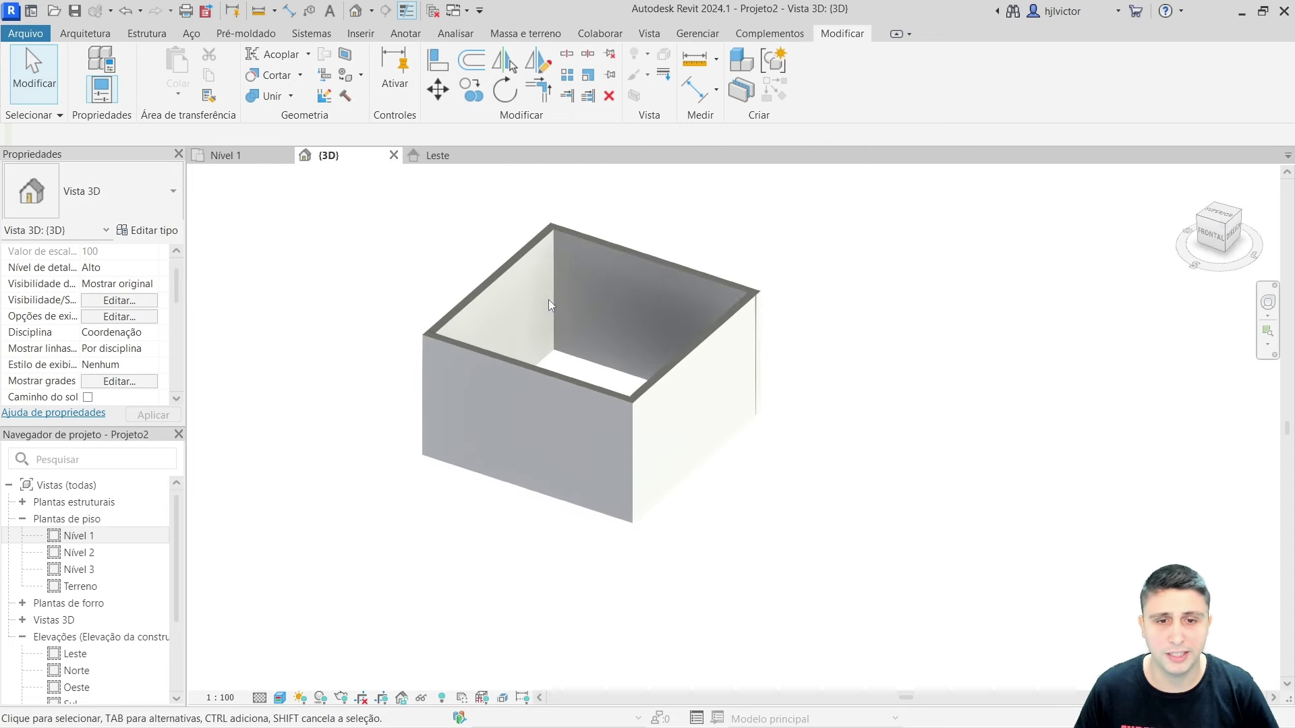
{"action": "left_click", "coordinate": [219, 160]}
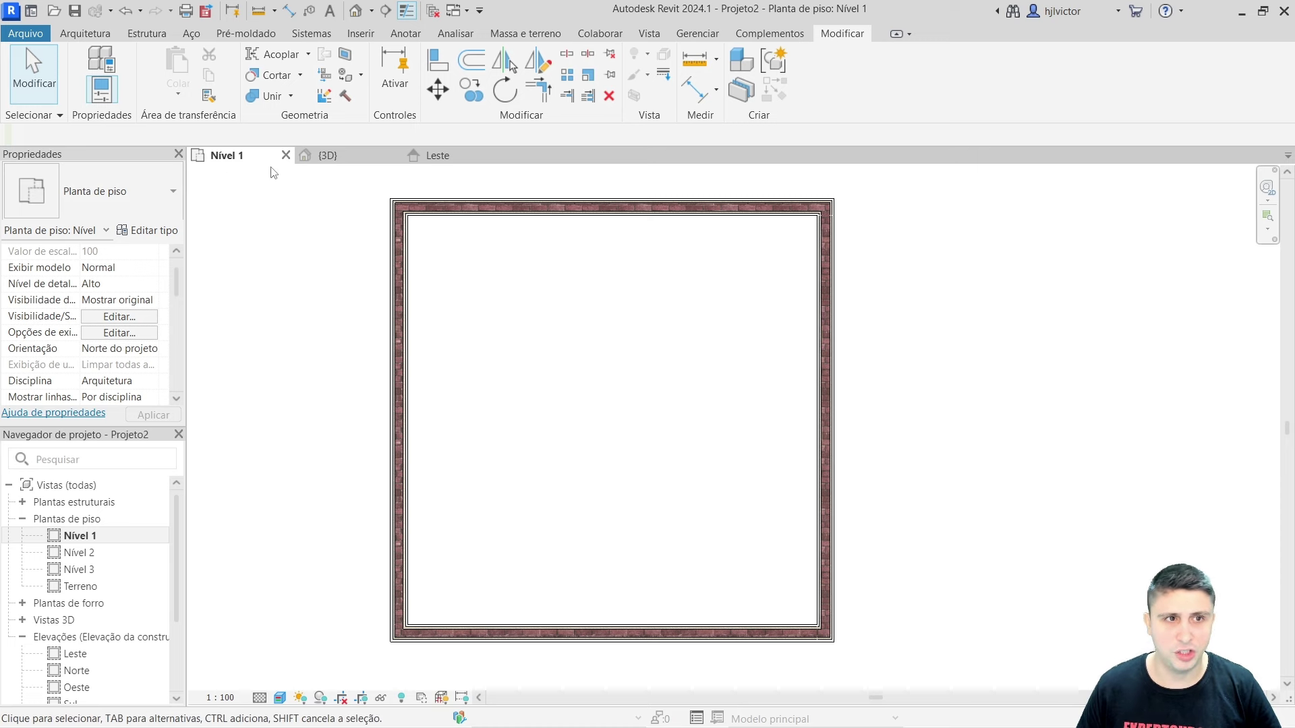
{"action": "left_click", "coordinate": [85, 33]}
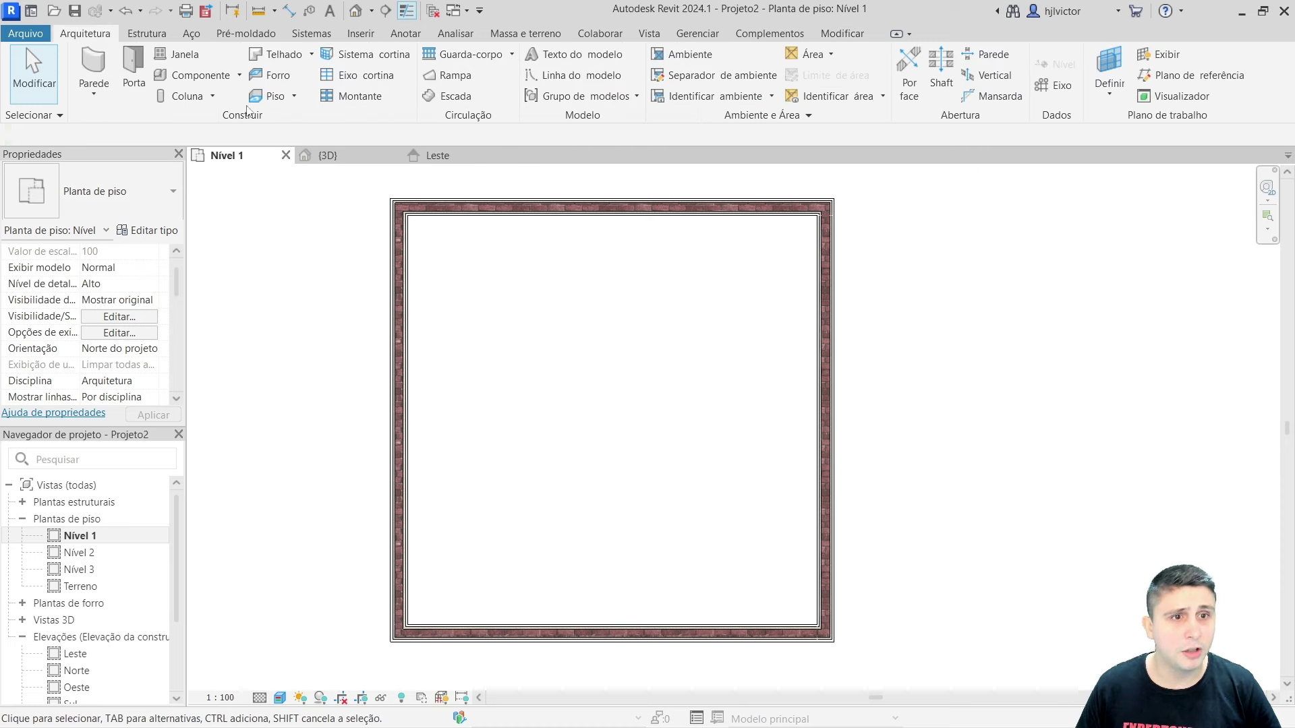
- Start an architectural floor sketch using the Rectangle boundary tool
{"action": "left_click", "coordinate": [293, 96]}
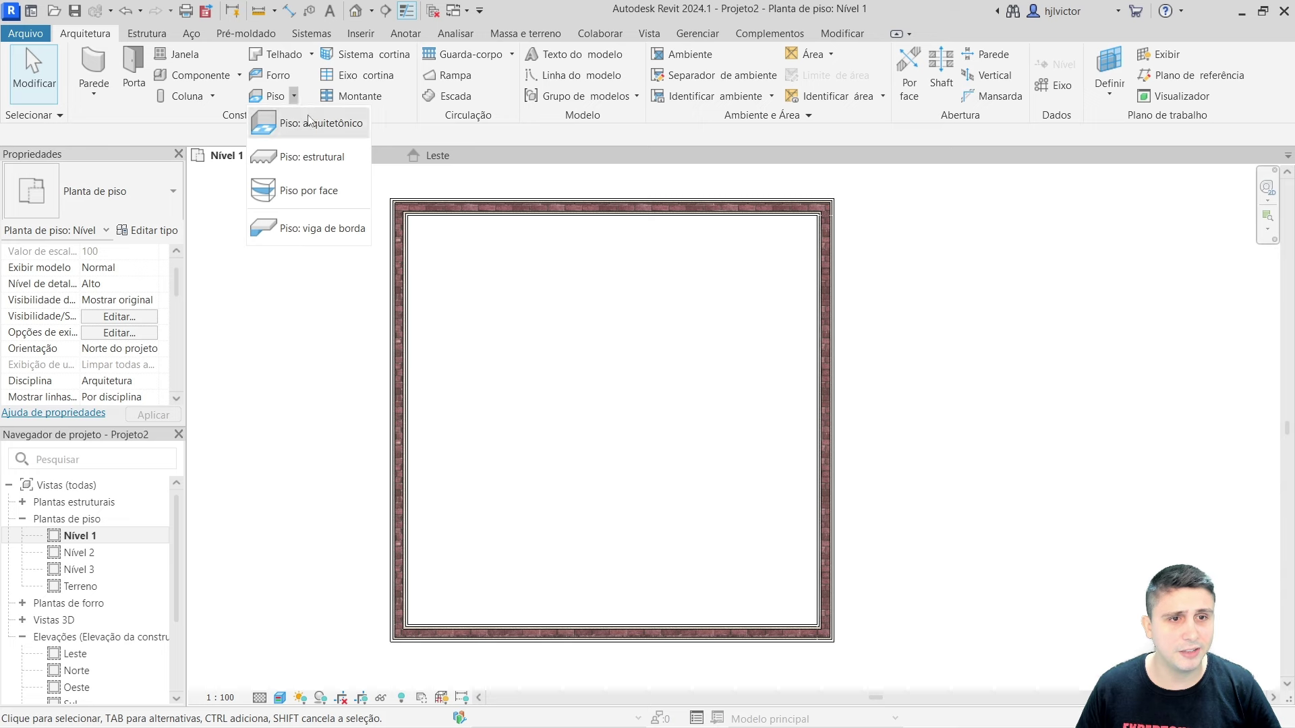
{"action": "left_click", "coordinate": [294, 127]}
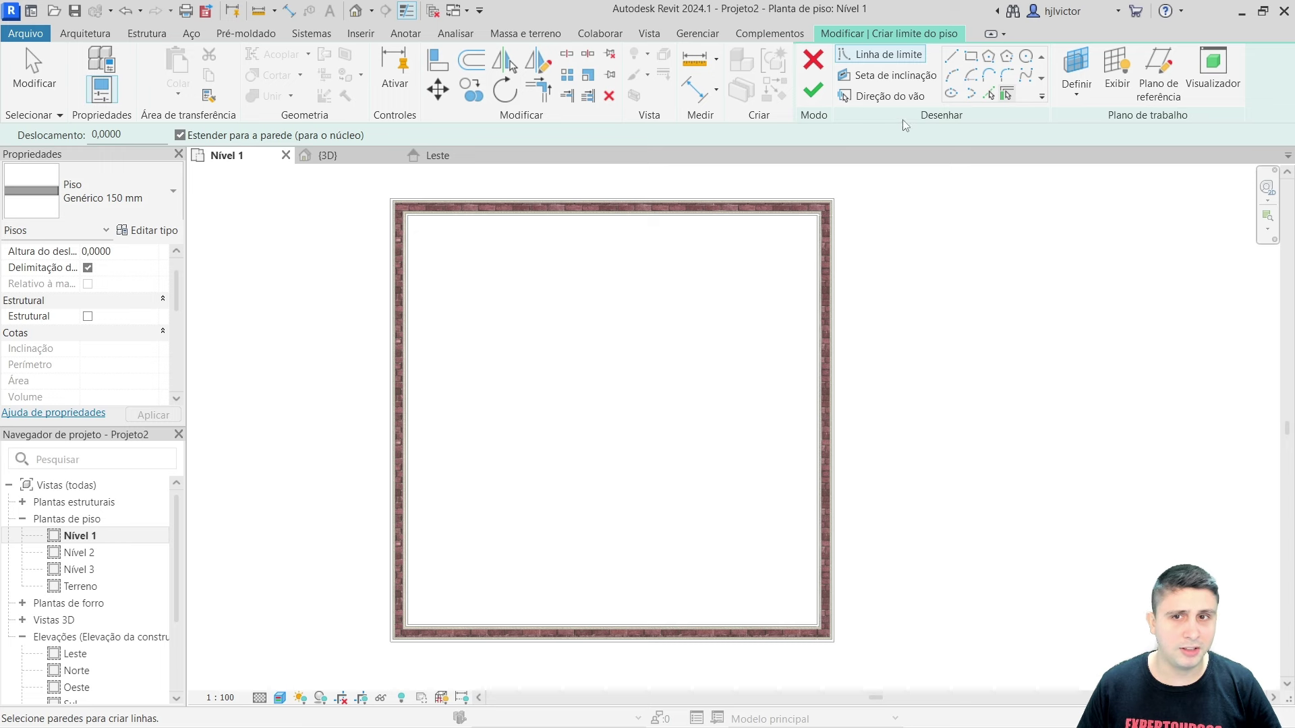
{"action": "left_click", "coordinate": [971, 59]}
{"action": "scroll", "coordinate": [432, 223], "scroll_direction": "up", "scroll_amount": 2}
{"action": "scroll", "coordinate": [365, 197], "scroll_direction": "up", "scroll_amount": 1}
{"action": "scroll", "coordinate": [395, 213], "scroll_direction": "up", "scroll_amount": 2}
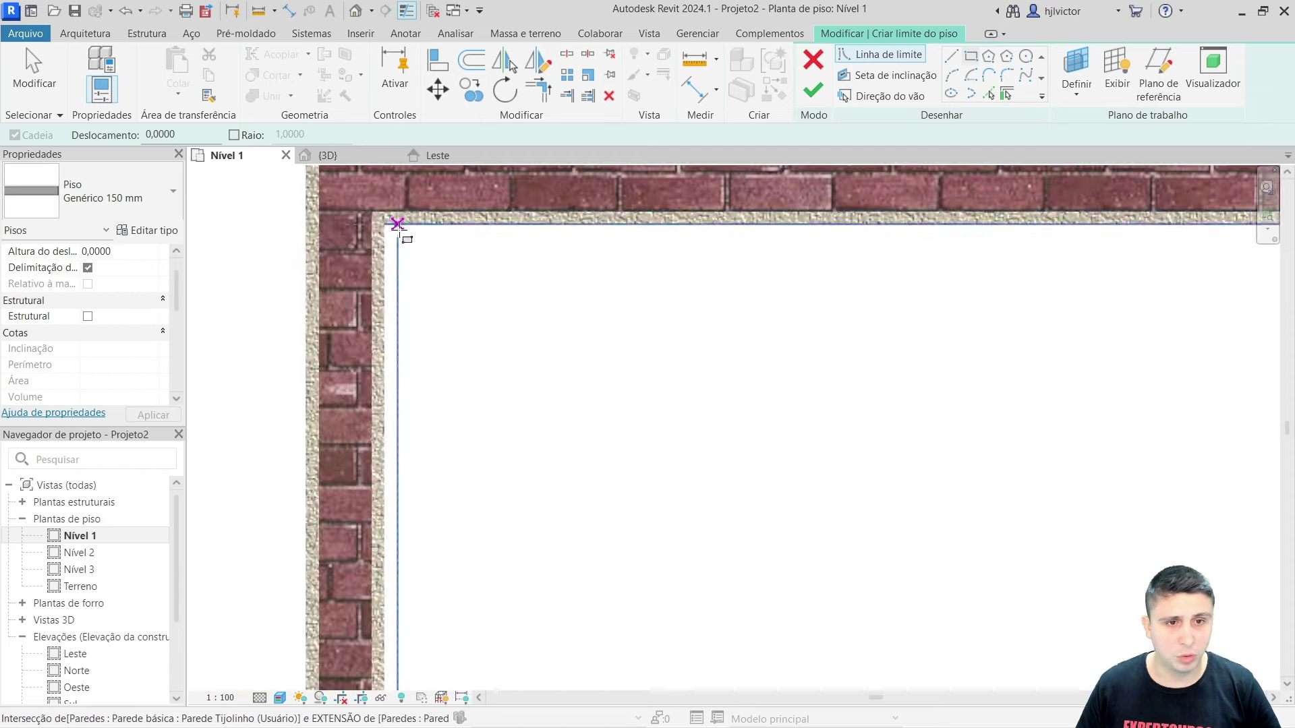
{"action": "scroll", "coordinate": [403, 236], "scroll_direction": "up", "scroll_amount": 2}
{"action": "scroll", "coordinate": [388, 229], "scroll_direction": "up", "scroll_amount": 1}
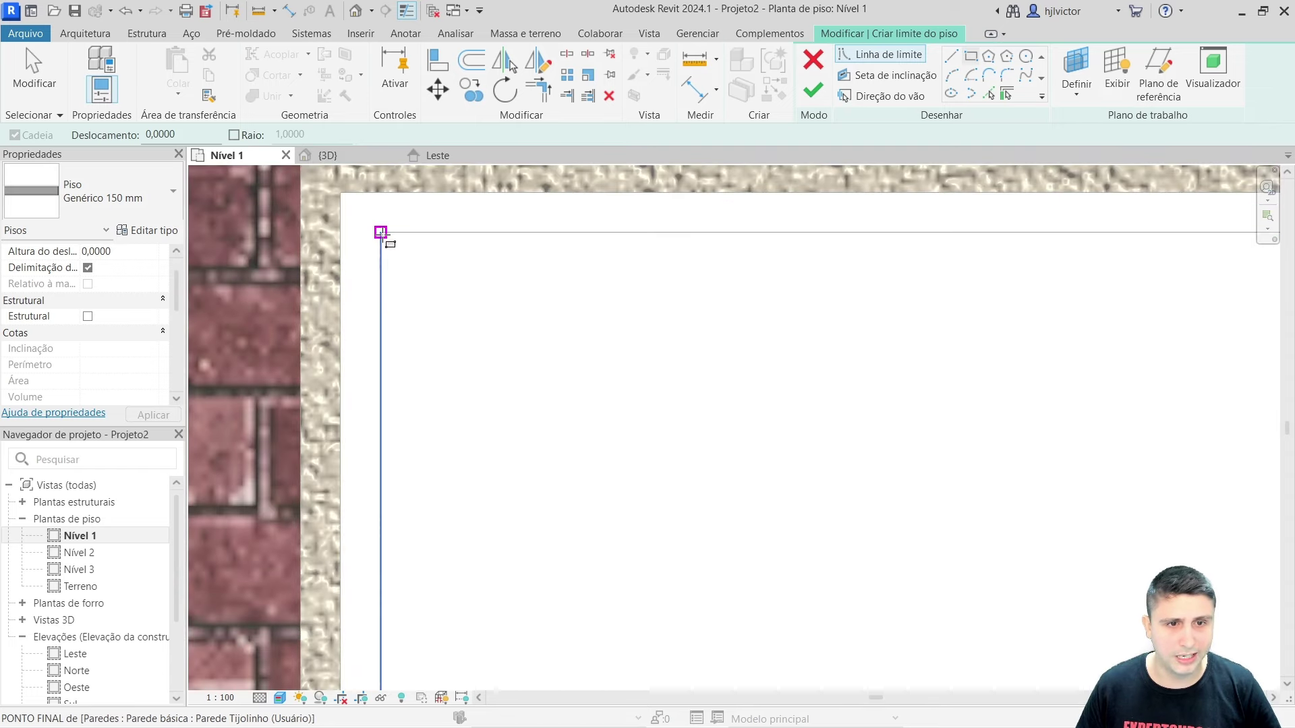
- Draw the floor rectangle between the inner wall corners and finish the 23.04 m² floor
{"action": "left_click", "coordinate": [381, 232]}
{"action": "scroll", "coordinate": [520, 273], "scroll_direction": "down", "scroll_amount": 2}
{"action": "scroll", "coordinate": [520, 273], "scroll_direction": "down", "scroll_amount": 2}
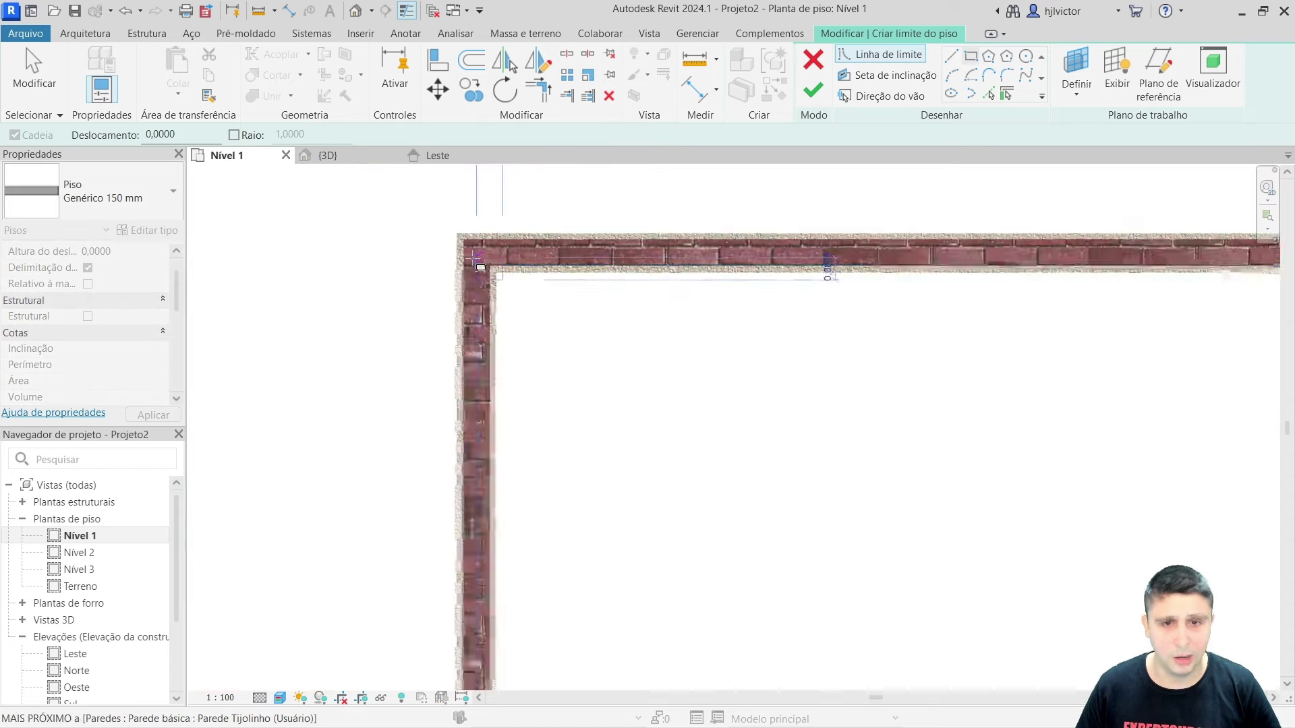
{"action": "scroll", "coordinate": [539, 283], "scroll_direction": "down", "scroll_amount": 2}
{"action": "scroll", "coordinate": [800, 587], "scroll_direction": "up", "scroll_amount": 1}
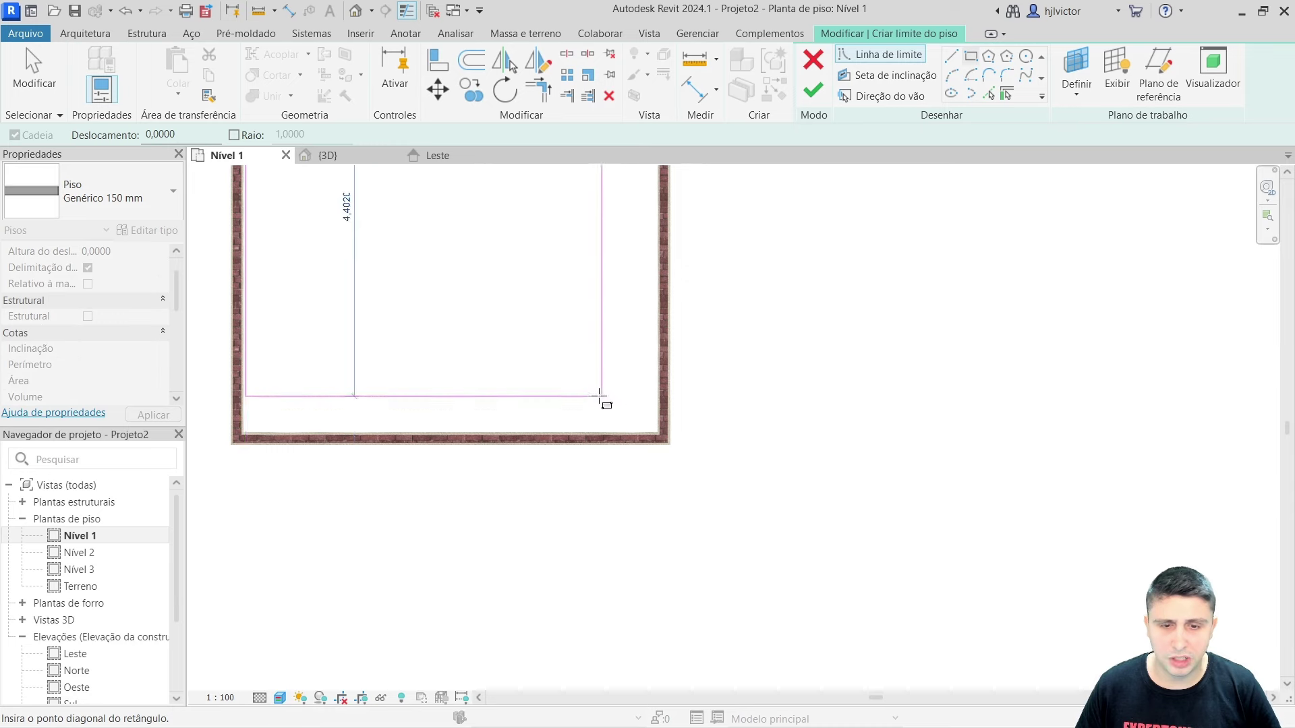
{"action": "scroll", "coordinate": [667, 442], "scroll_direction": "up", "scroll_amount": 2}
{"action": "scroll", "coordinate": [676, 430], "scroll_direction": "up", "scroll_amount": 3}
{"action": "scroll", "coordinate": [676, 431], "scroll_direction": "up", "scroll_amount": 2}
{"action": "scroll", "coordinate": [676, 451], "scroll_direction": "up", "scroll_amount": 3}
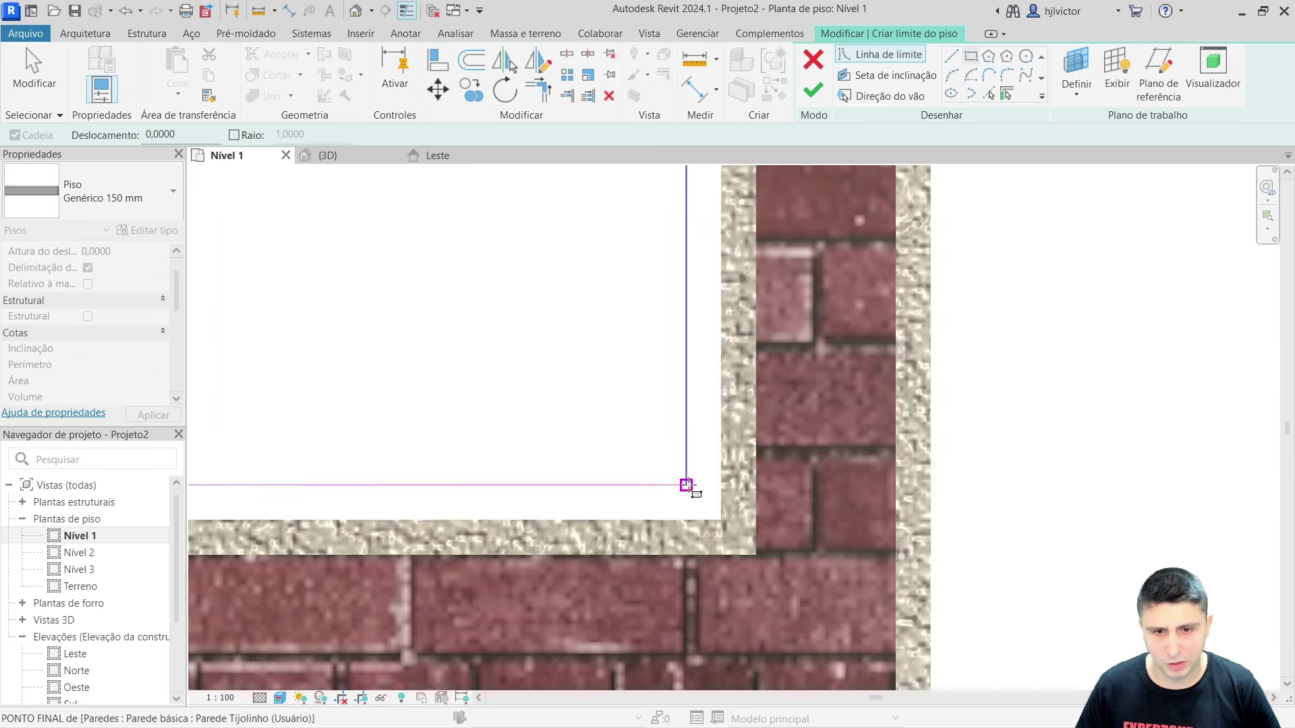
{"action": "scroll", "coordinate": [688, 485], "scroll_direction": "up", "scroll_amount": 2}
{"action": "scroll", "coordinate": [722, 515], "scroll_direction": "up", "scroll_amount": 2}
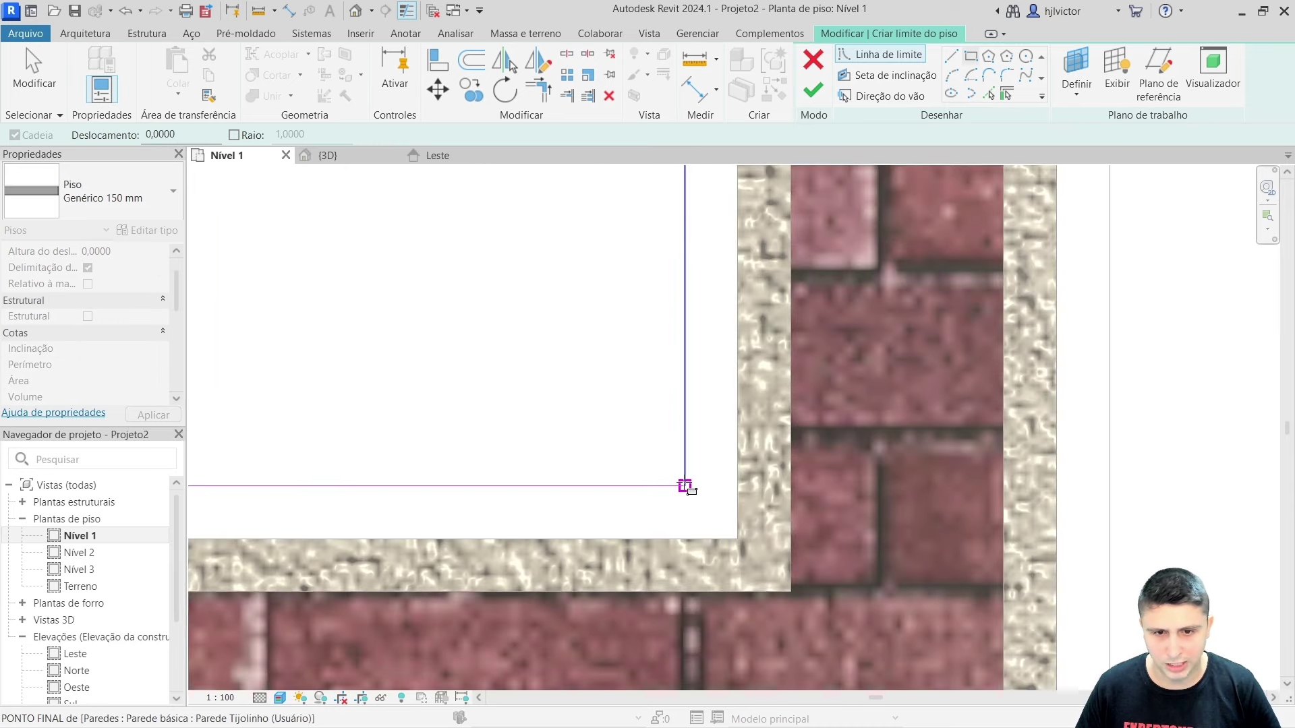
{"action": "left_click", "coordinate": [684, 486]}
{"action": "scroll", "coordinate": [685, 472], "scroll_direction": "down", "scroll_amount": 2}
{"action": "scroll", "coordinate": [729, 477], "scroll_direction": "down", "scroll_amount": 3}
{"action": "scroll", "coordinate": [766, 497], "scroll_direction": "down", "scroll_amount": 2}
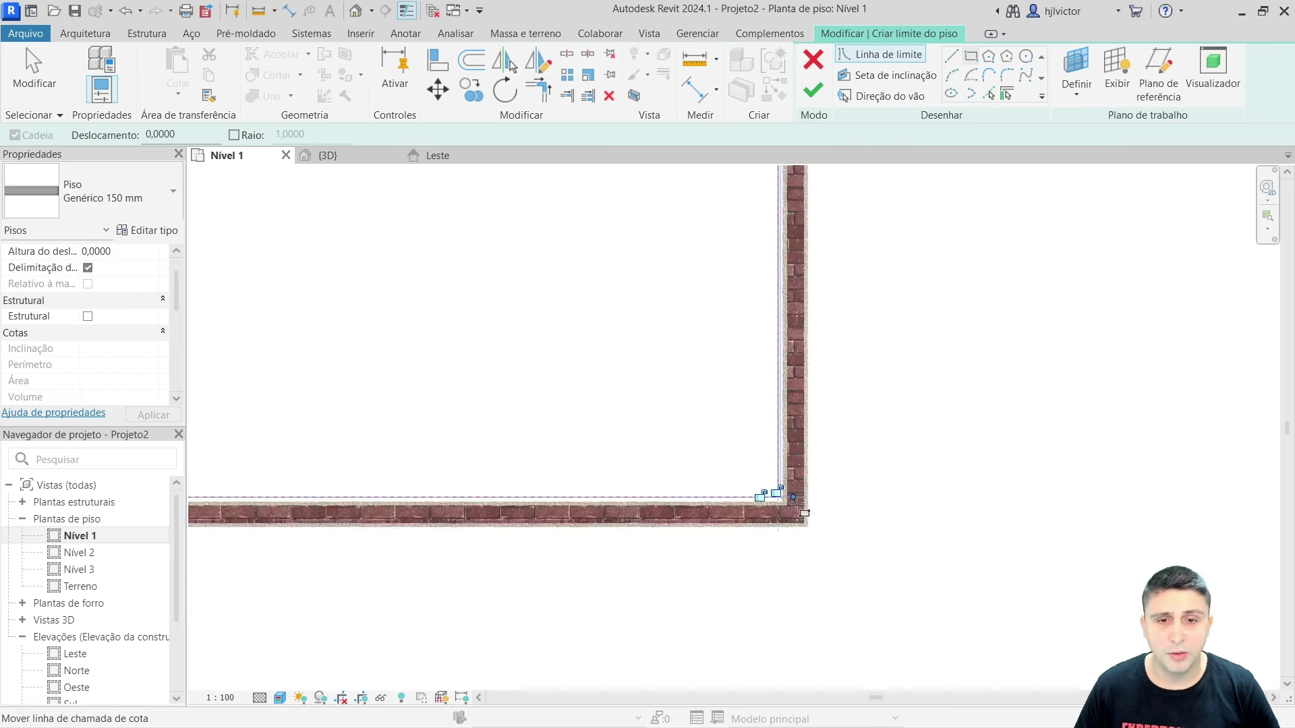
{"action": "scroll", "coordinate": [782, 478], "scroll_direction": "down", "scroll_amount": 1}
{"action": "middle_click_drag", "start_coordinate": [694, 278], "coordinate": [713, 317]}
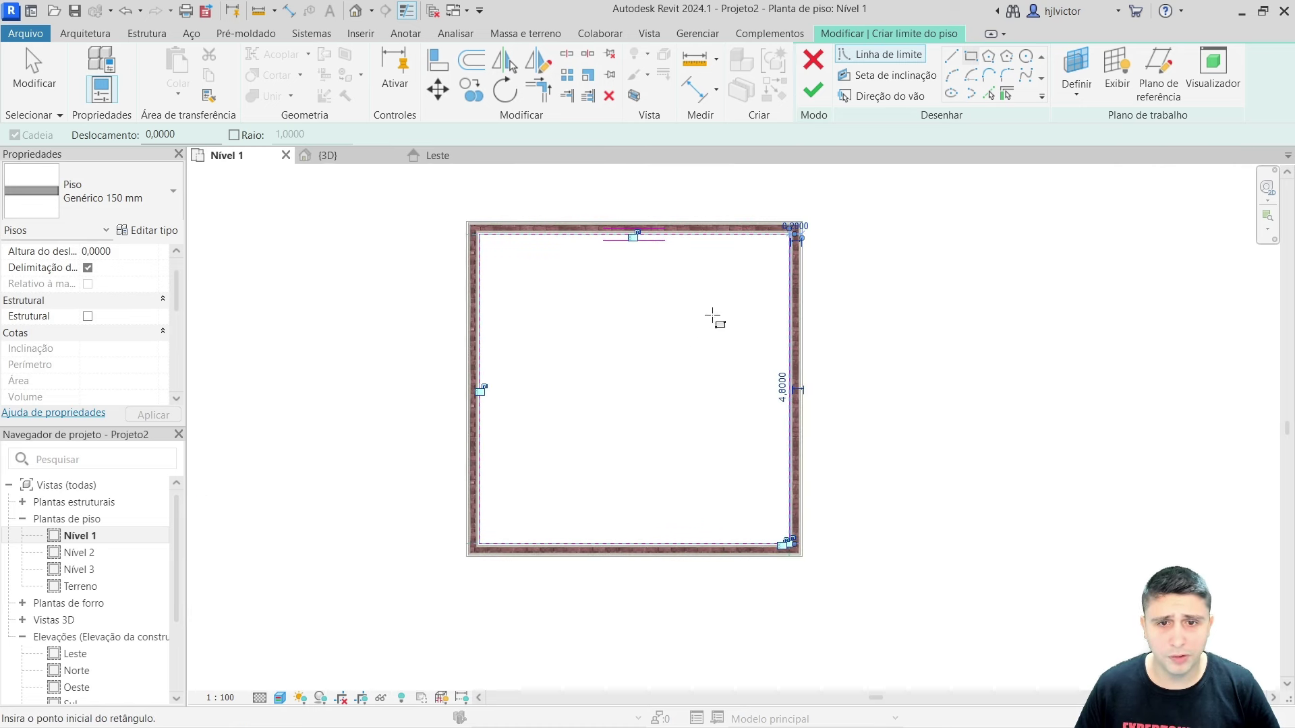
{"action": "left_click", "coordinate": [813, 91]}
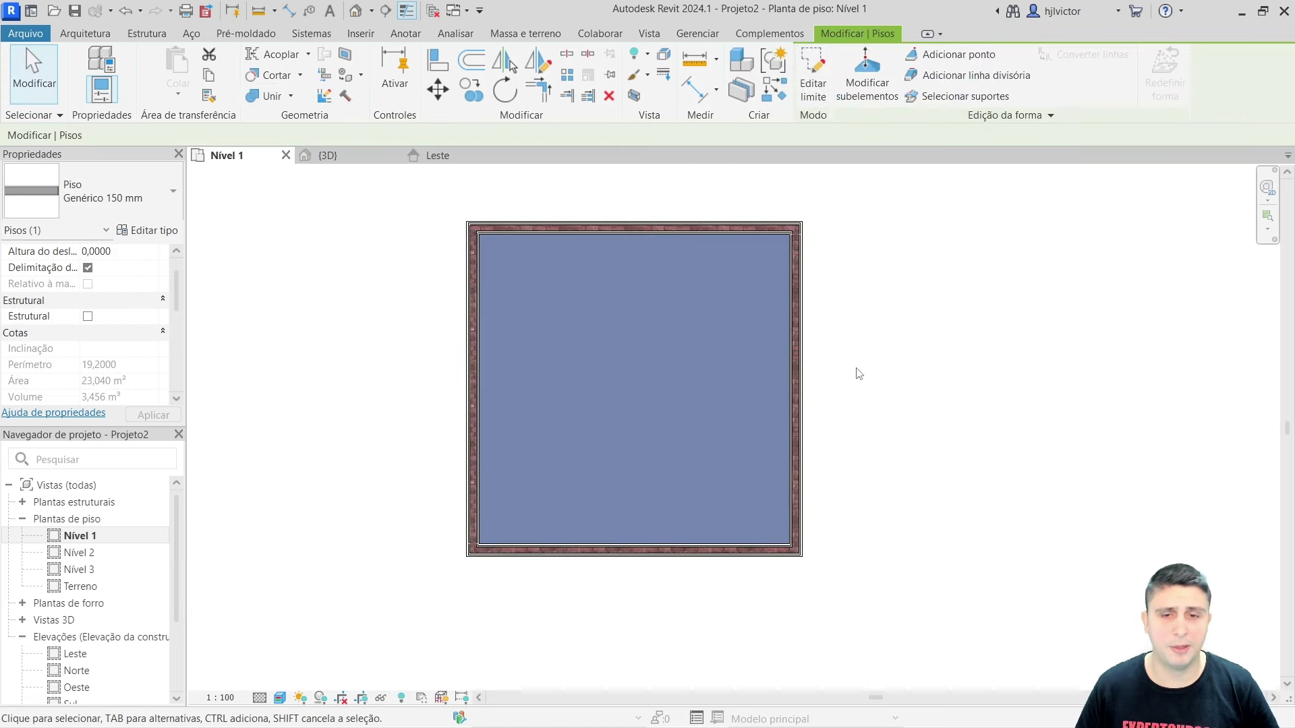
{"action": "scroll", "coordinate": [776, 357], "scroll_direction": "up", "scroll_amount": 1}
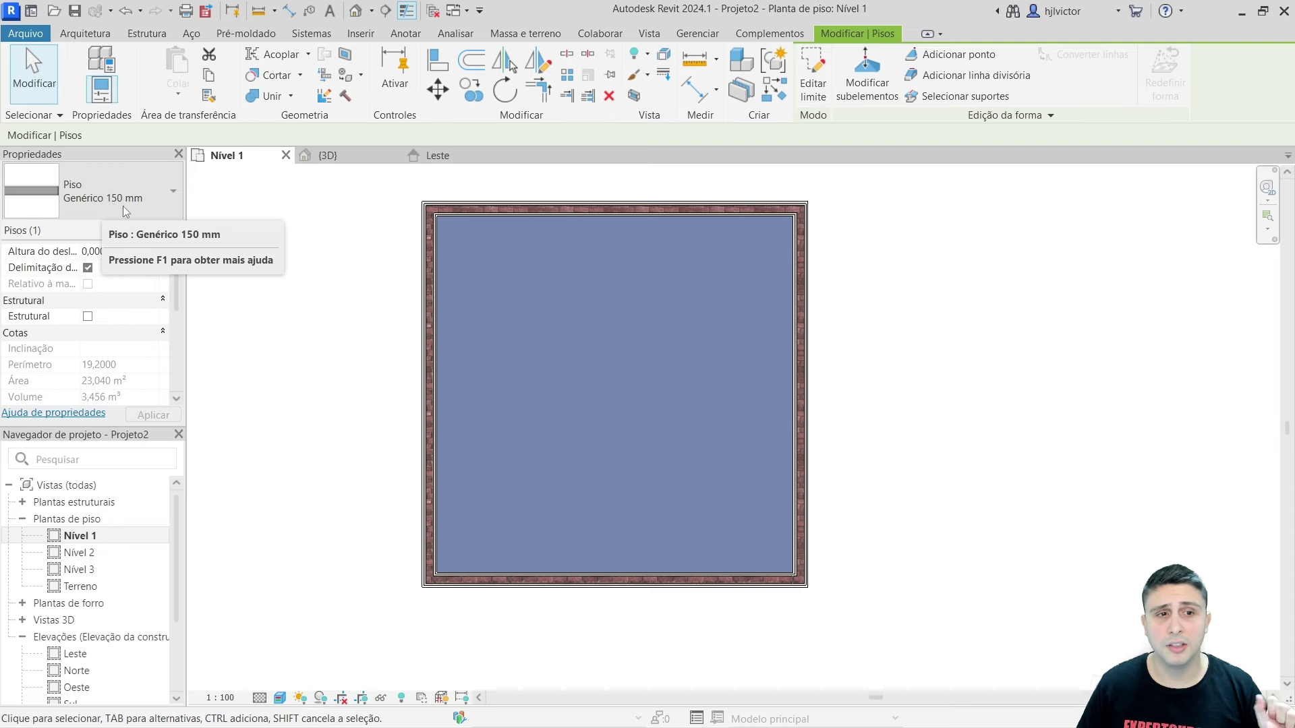
{"action": "left_click", "coordinate": [323, 155]}
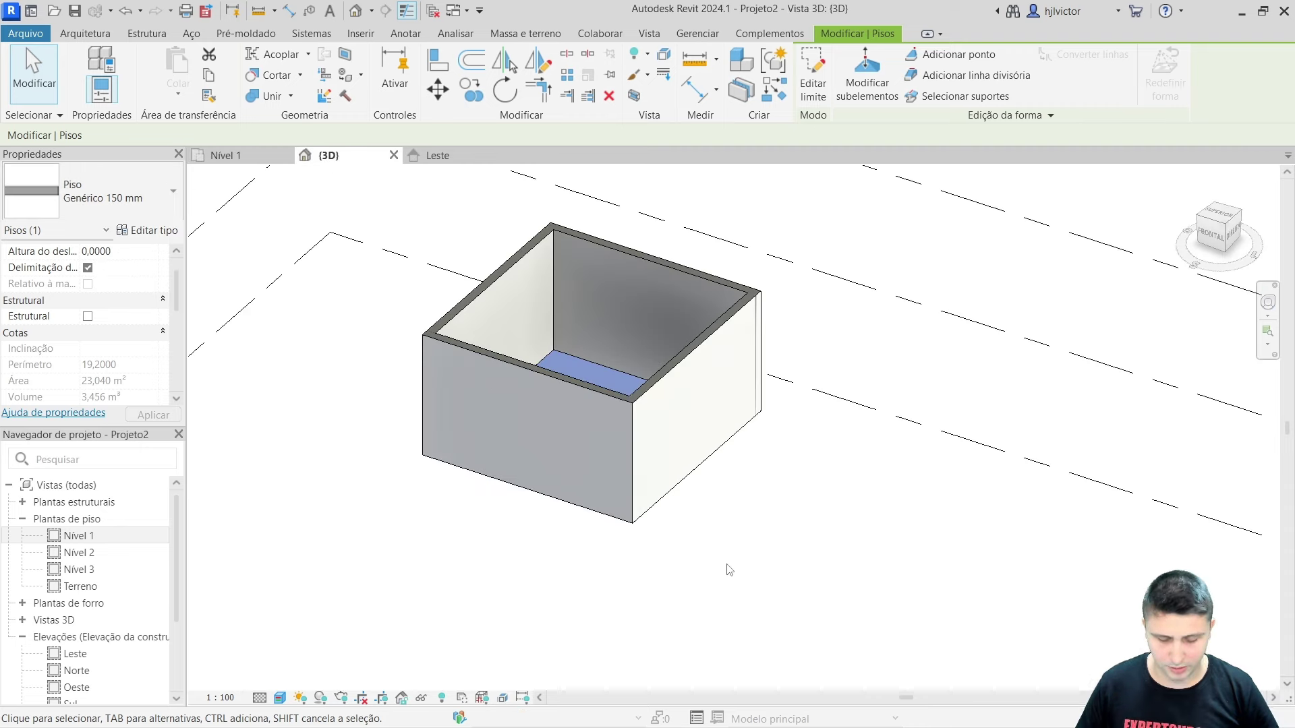
{"action": "left_click", "coordinate": [727, 540]}
{"action": "mouse_move", "coordinate": [727, 513]}
{"action": "middle_mouse_down", "text": "shift"}
{"action": "mouse_move", "coordinate": [699, 587]}
{"action": "mouse_move", "coordinate": [717, 488]}
{"action": "middle_mouse_up", "text": "shift"}
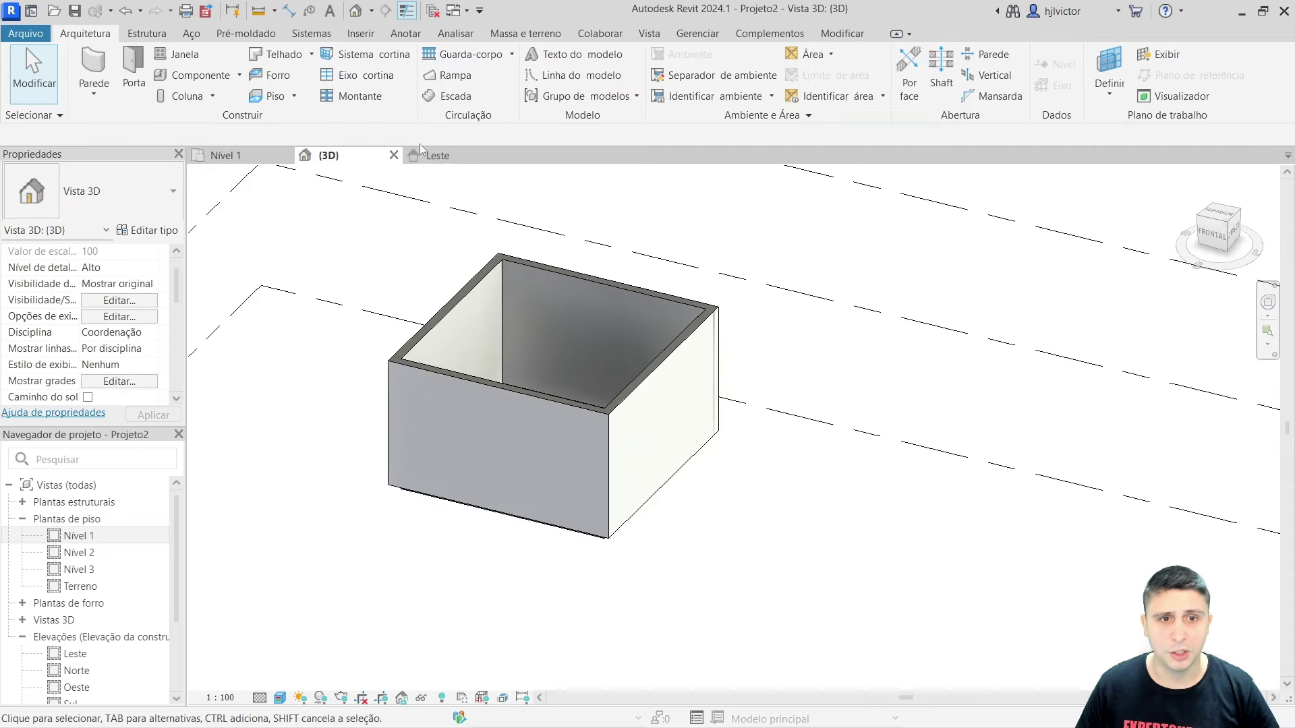
{"action": "left_click", "coordinate": [439, 155]}
{"action": "scroll", "coordinate": [733, 607], "scroll_direction": "up", "scroll_amount": 1}
{"action": "scroll", "coordinate": [725, 580], "scroll_direction": "up", "scroll_amount": 1}
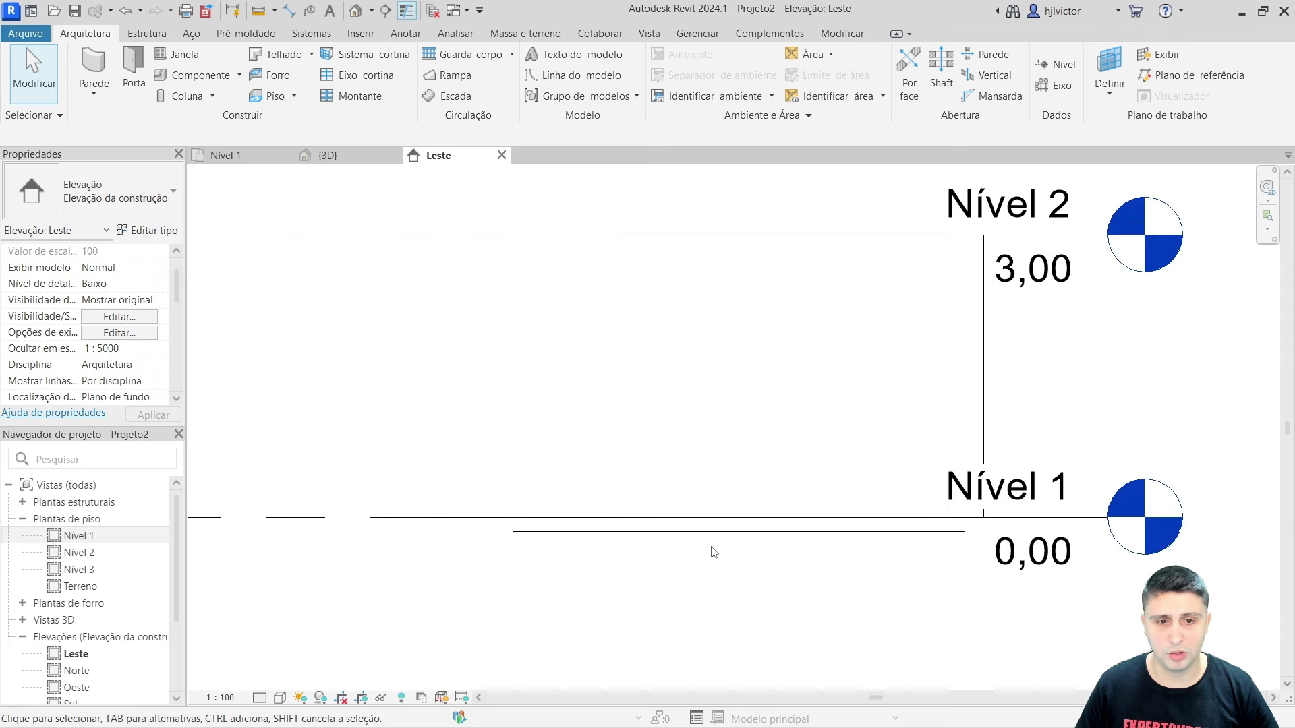
{"action": "left_click", "coordinate": [226, 155]}
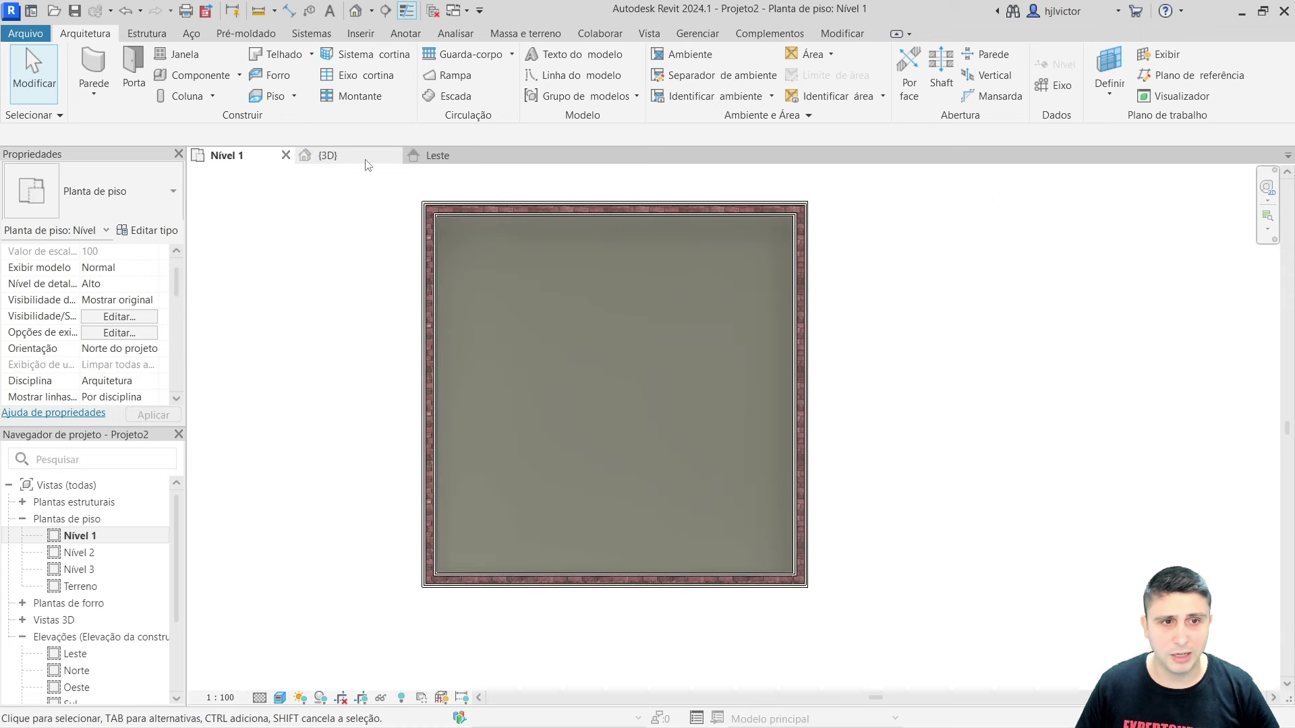
{"action": "left_click", "coordinate": [437, 156]}
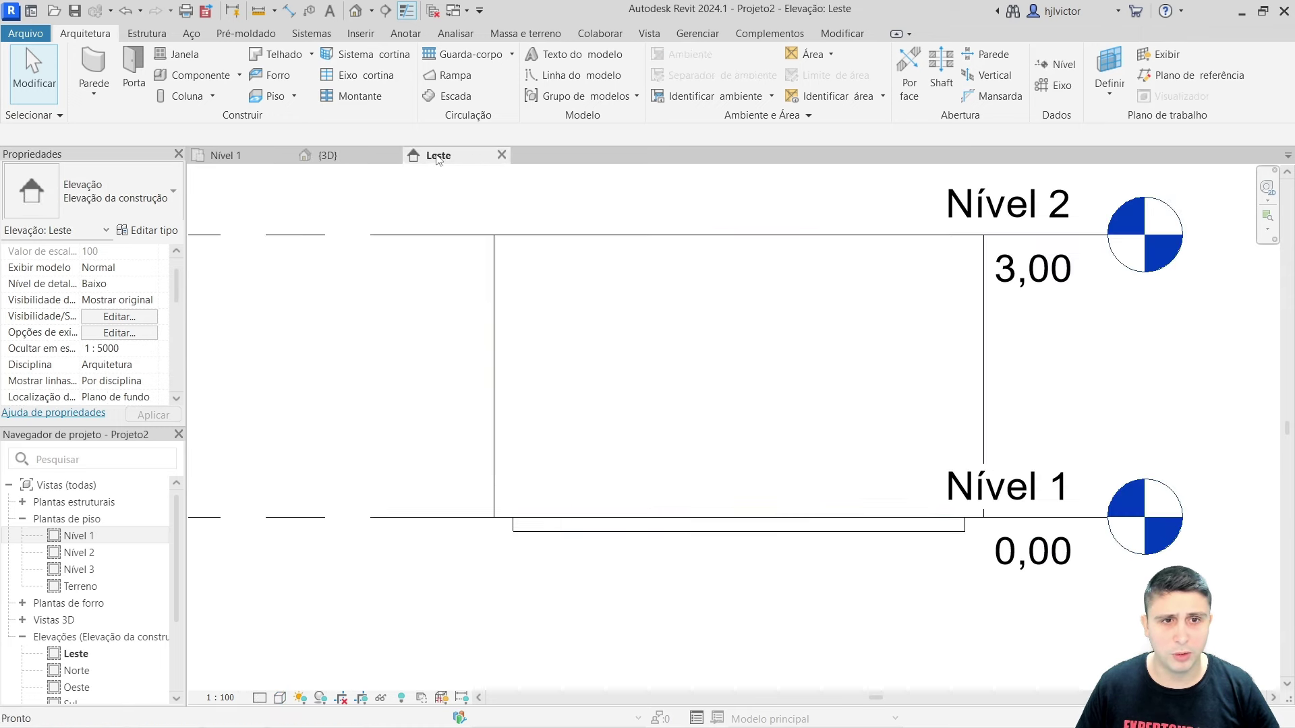
{"action": "left_click", "coordinate": [568, 532]}
{"action": "left_click", "coordinate": [226, 155]}
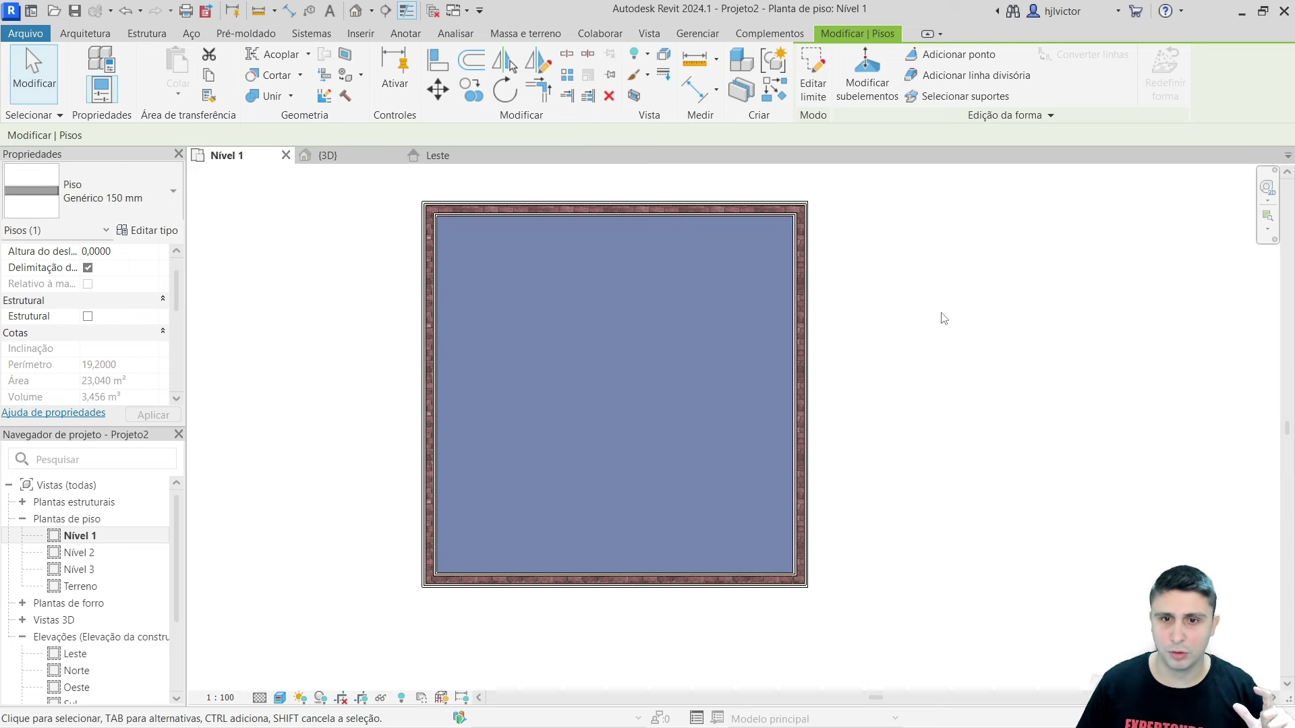
{"action": "left_click", "coordinate": [921, 319]}
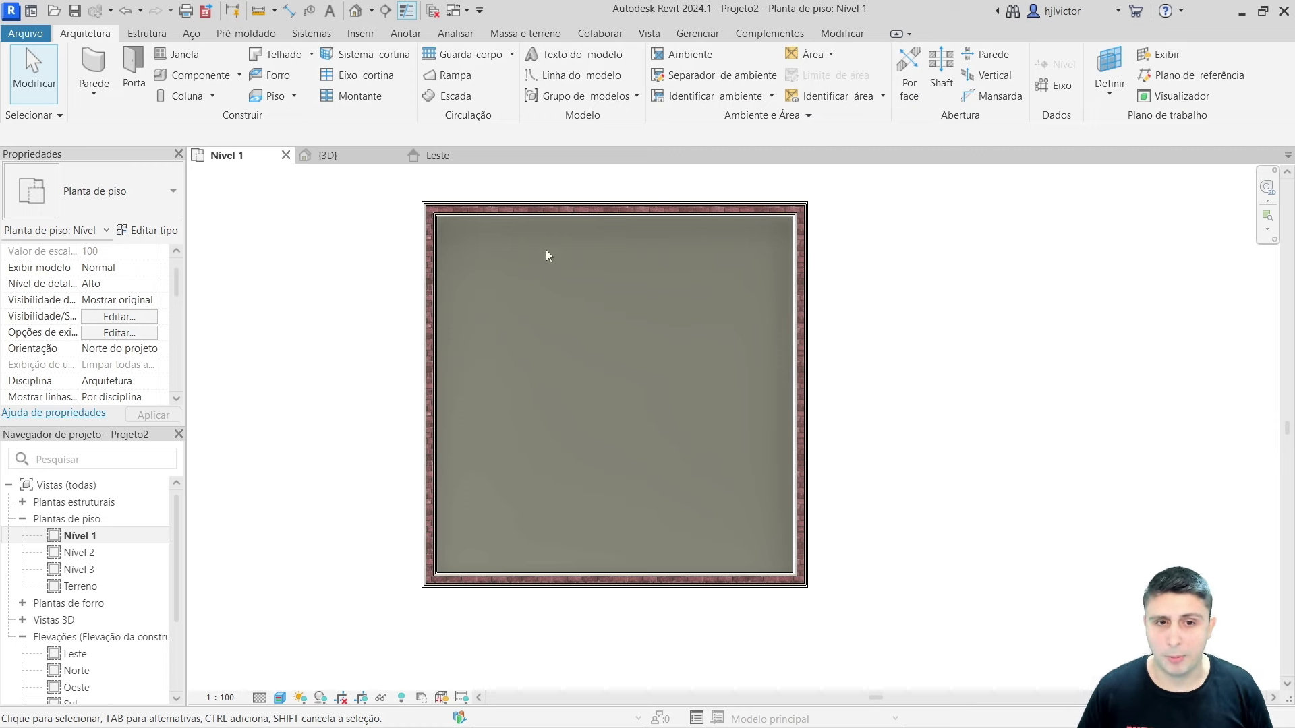
{"action": "scroll", "coordinate": [546, 255], "scroll_direction": "up", "scroll_amount": 1}
{"action": "scroll", "coordinate": [483, 246], "scroll_direction": "up", "scroll_amount": 1}
{"action": "scroll", "coordinate": [488, 226], "scroll_direction": "up", "scroll_amount": 1}
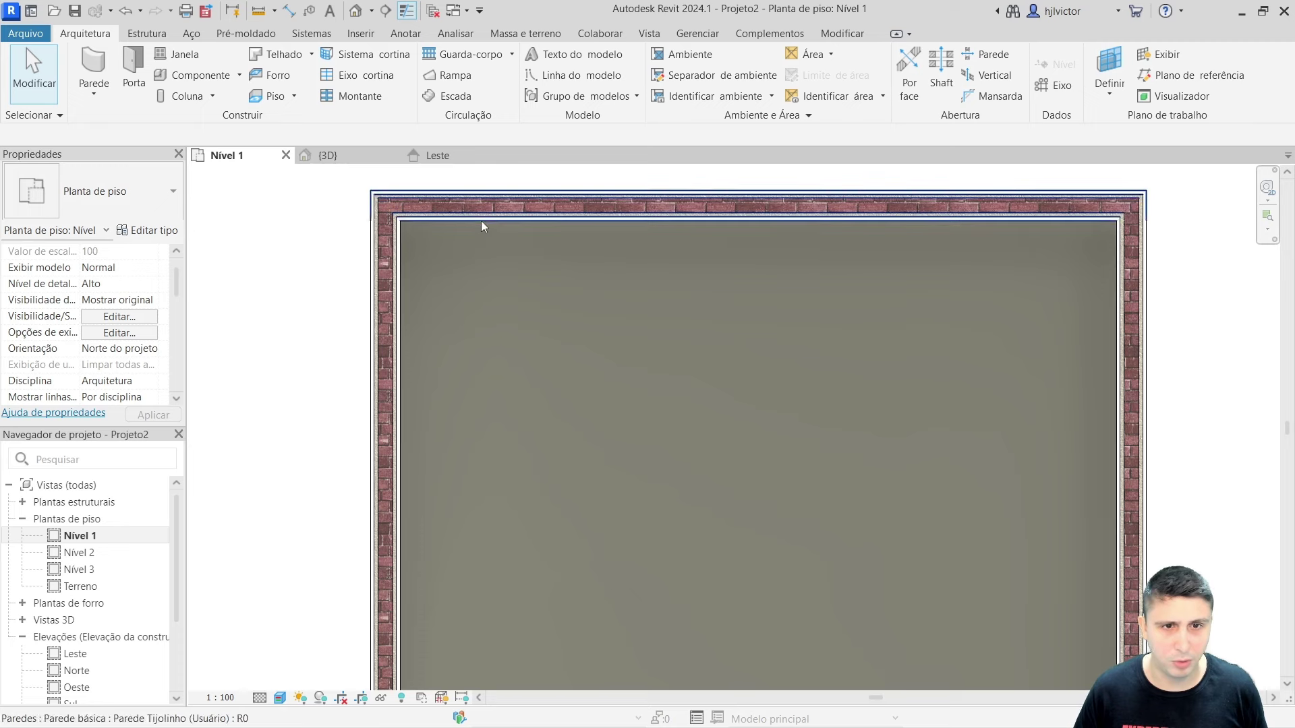
{"action": "key", "text": "Tab"}
{"action": "key", "text": "Tab"}
{"action": "left_click", "coordinate": [482, 222]}
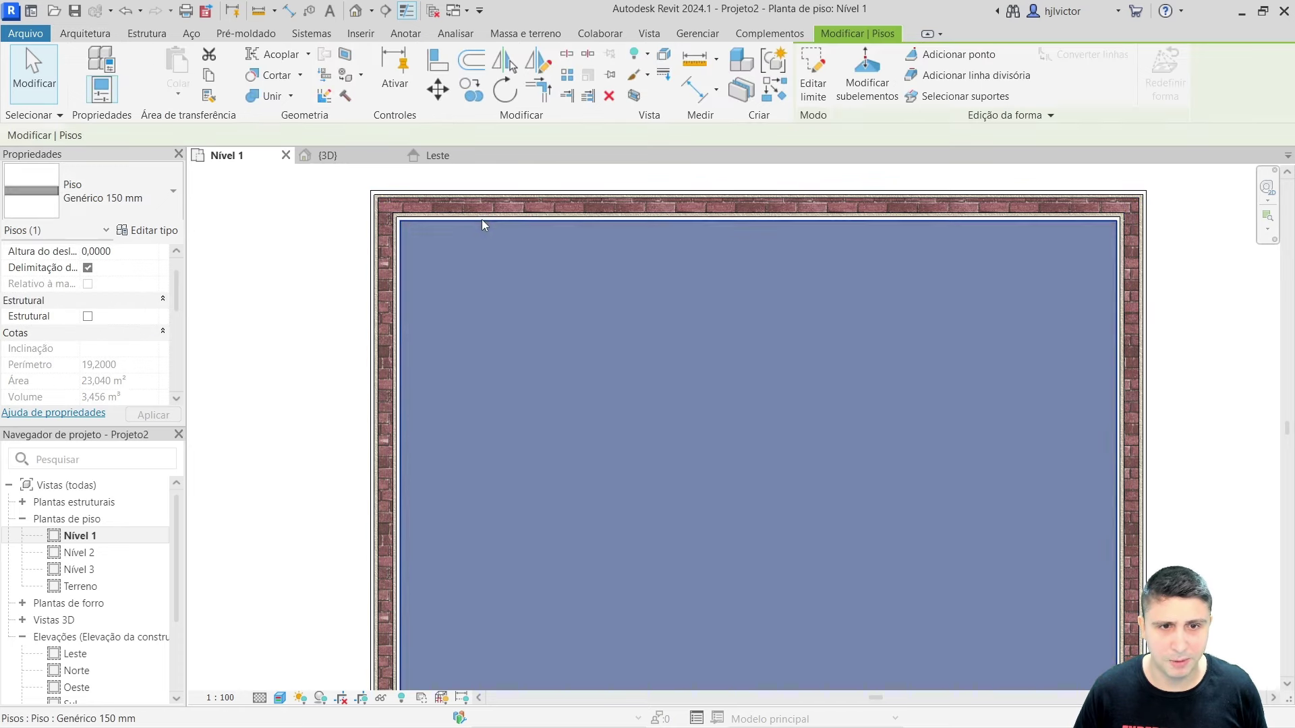
{"action": "scroll", "coordinate": [486, 379], "scroll_direction": "down", "scroll_amount": 1}
{"action": "scroll", "coordinate": [526, 382], "scroll_direction": "down", "scroll_amount": 1}
{"action": "scroll", "coordinate": [525, 400], "scroll_direction": "down", "scroll_amount": 1}
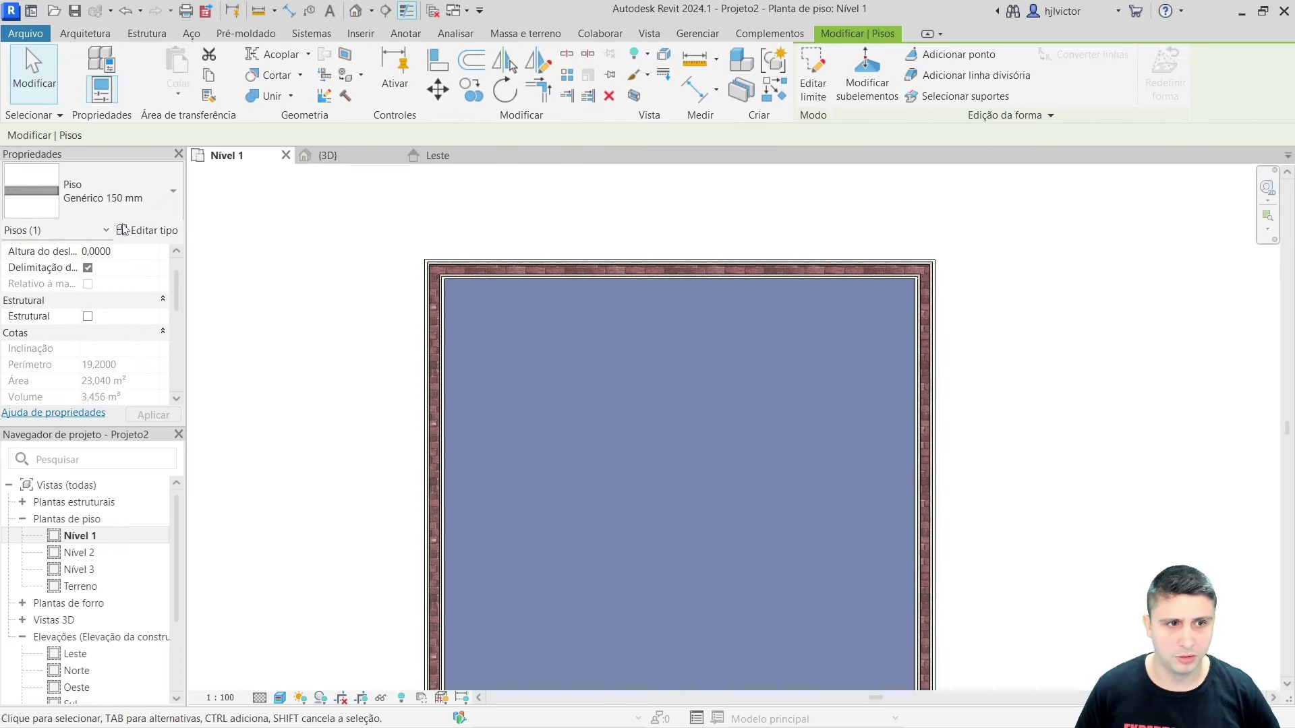
- Duplicate the floor type as a new type named Grama 15cm
{"action": "left_click", "coordinate": [147, 200]}
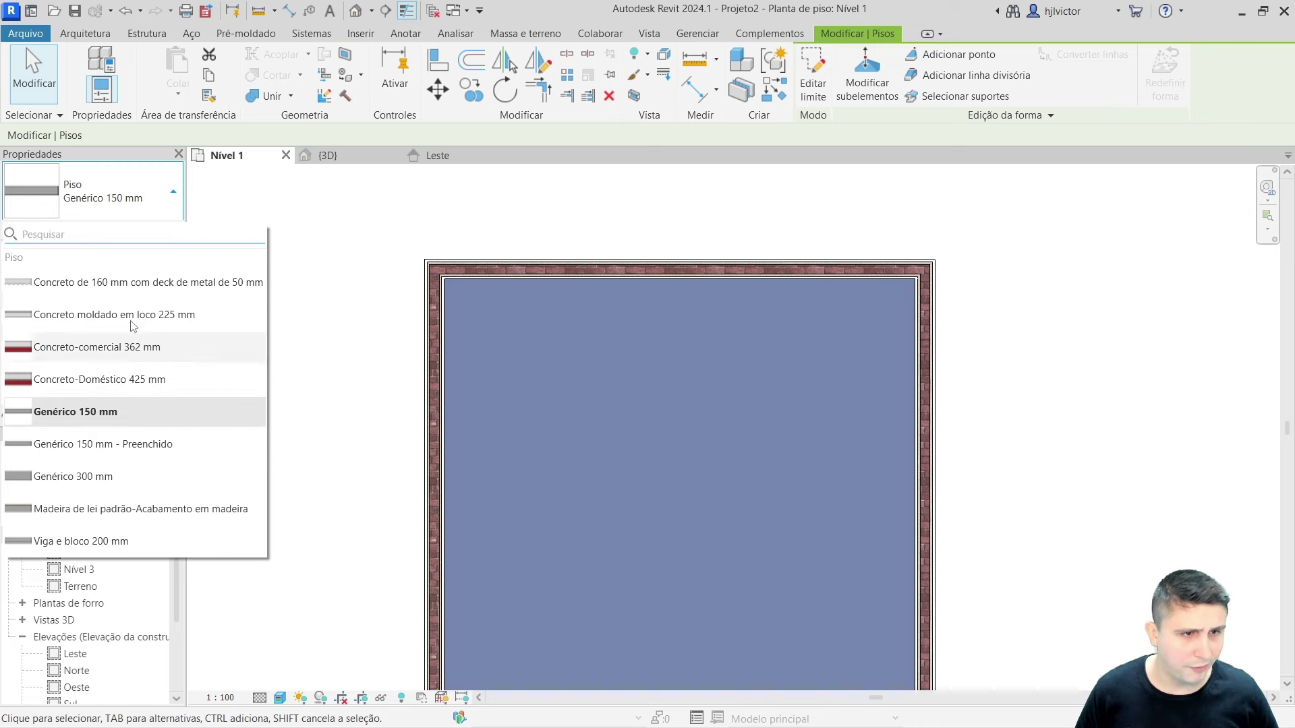
{"action": "left_click", "coordinate": [122, 198]}
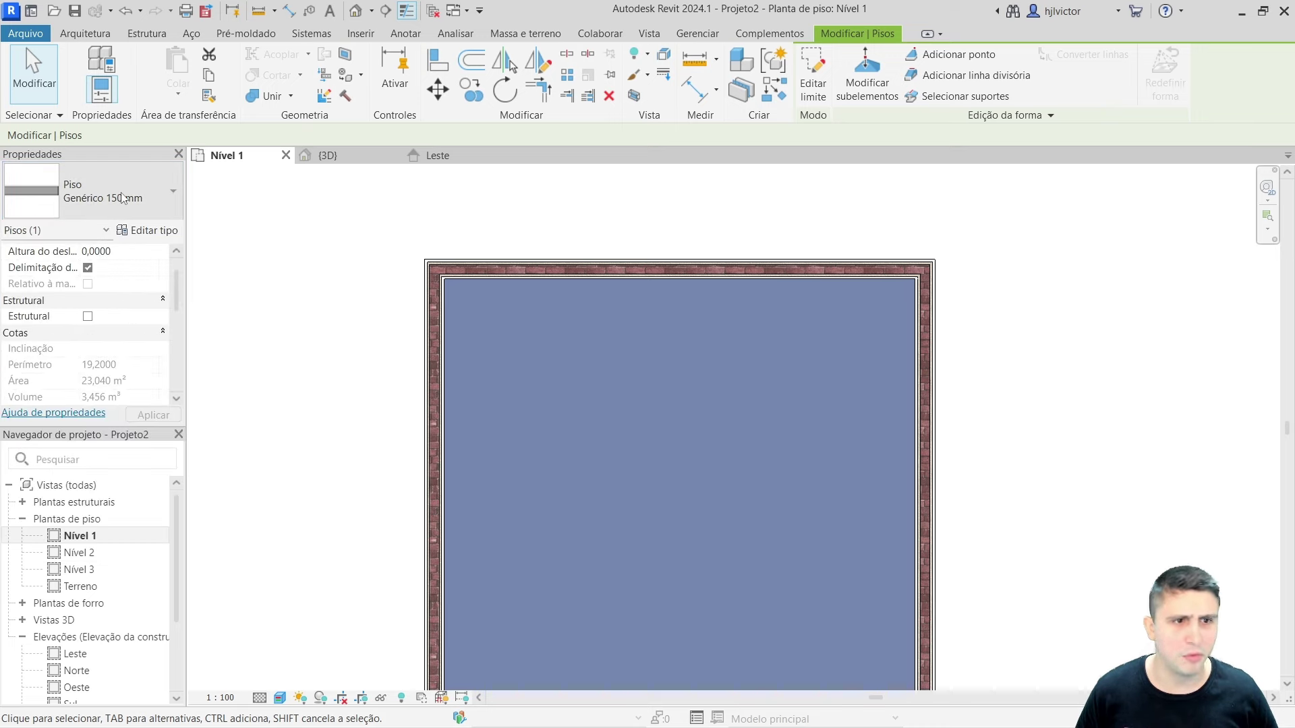
{"action": "left_click", "coordinate": [147, 229]}
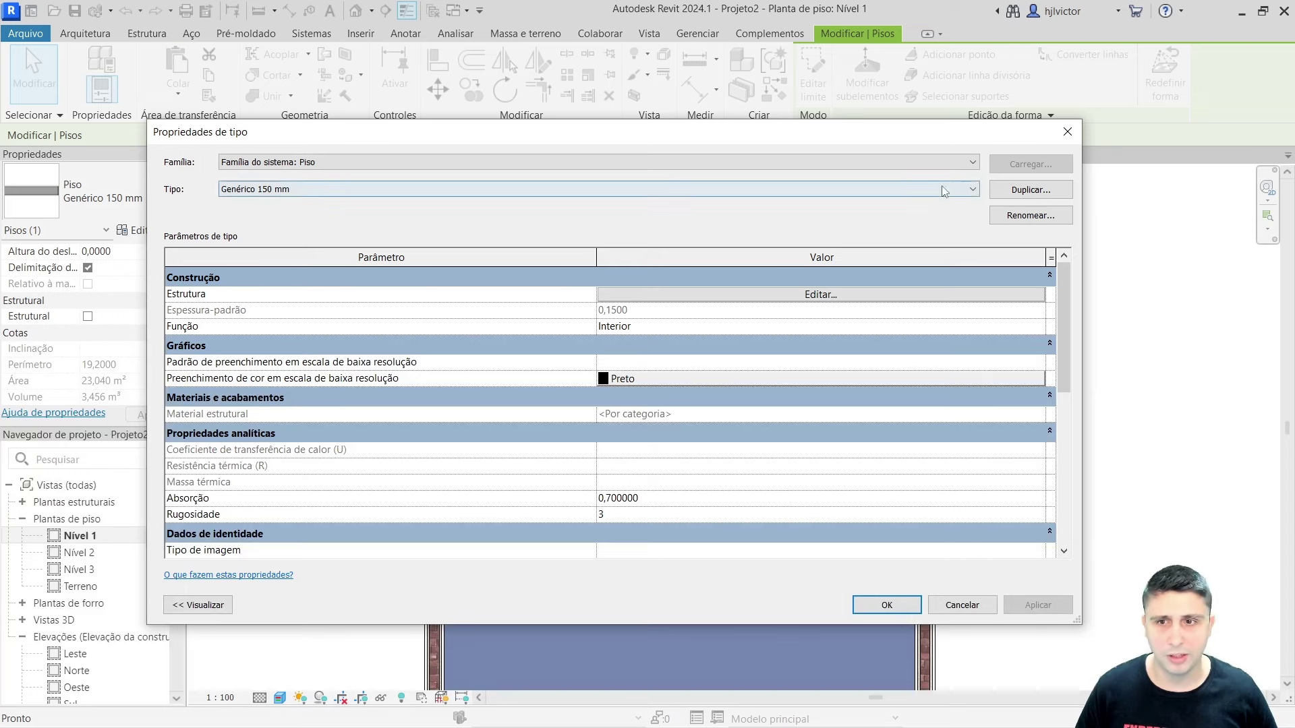
{"action": "left_click", "coordinate": [1012, 190]}
{"action": "type", "text": "Grama (Usuário0"}
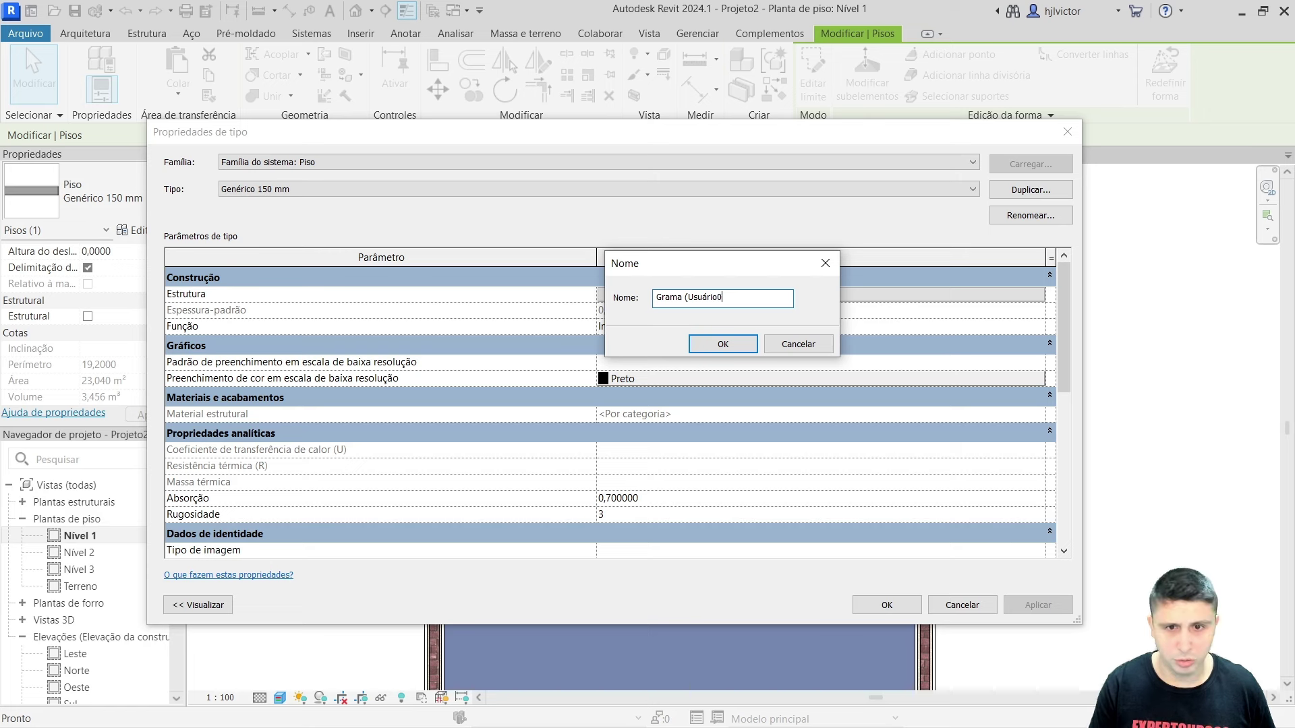
{"action": "key", "text": "BackSpace"}
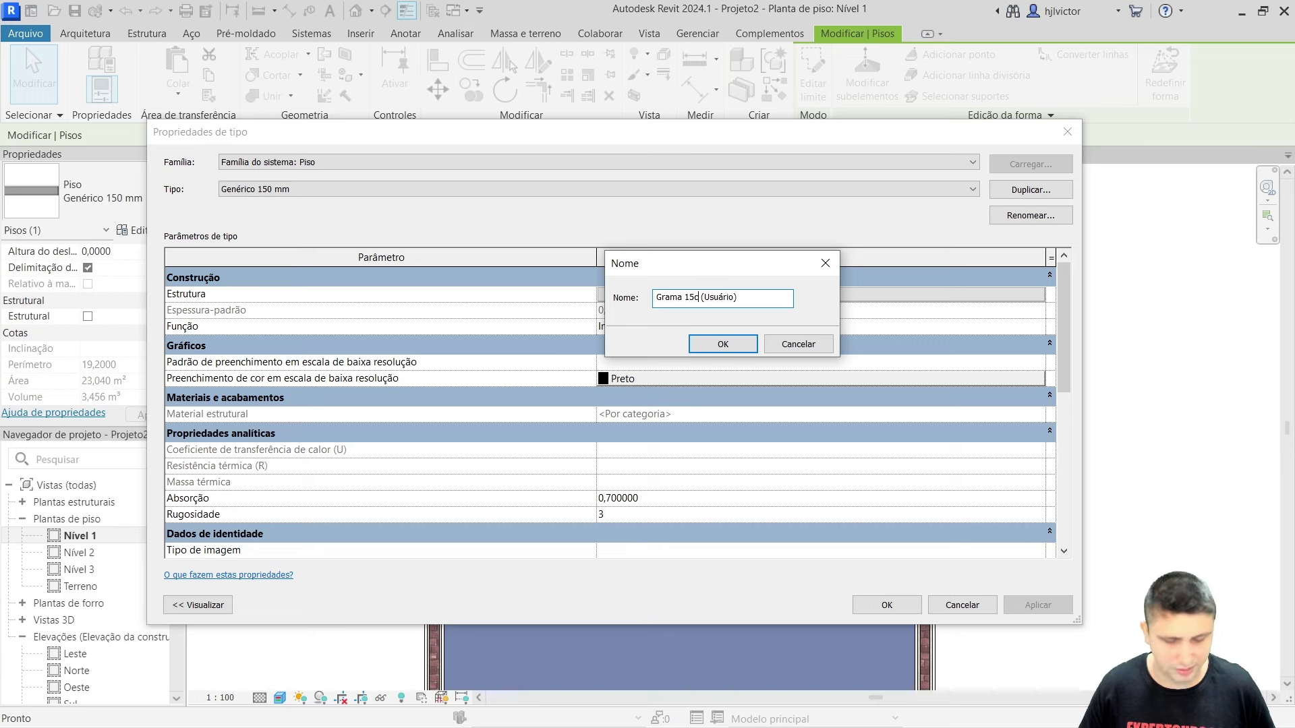
{"action": "left_click", "coordinate": [723, 345]}
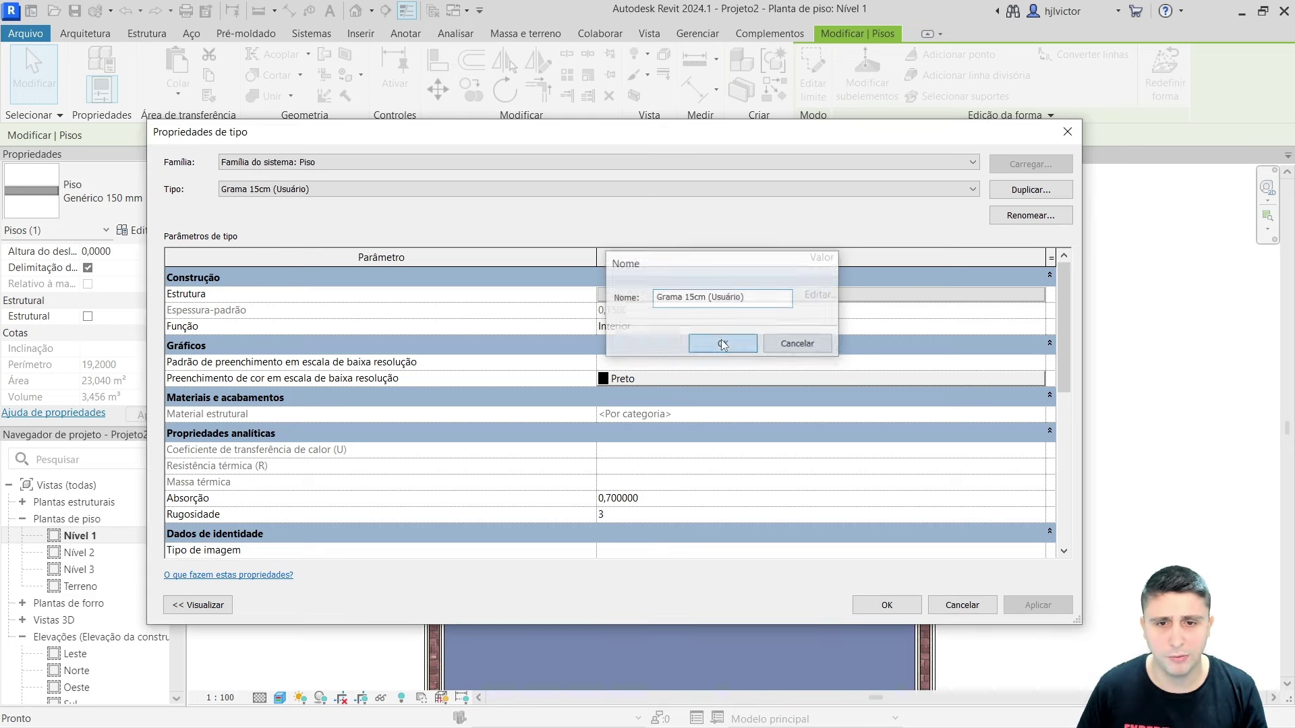
- Set the Estrutura layer material to Grama and apply the floor type changes
{"action": "left_click", "coordinate": [756, 294]}
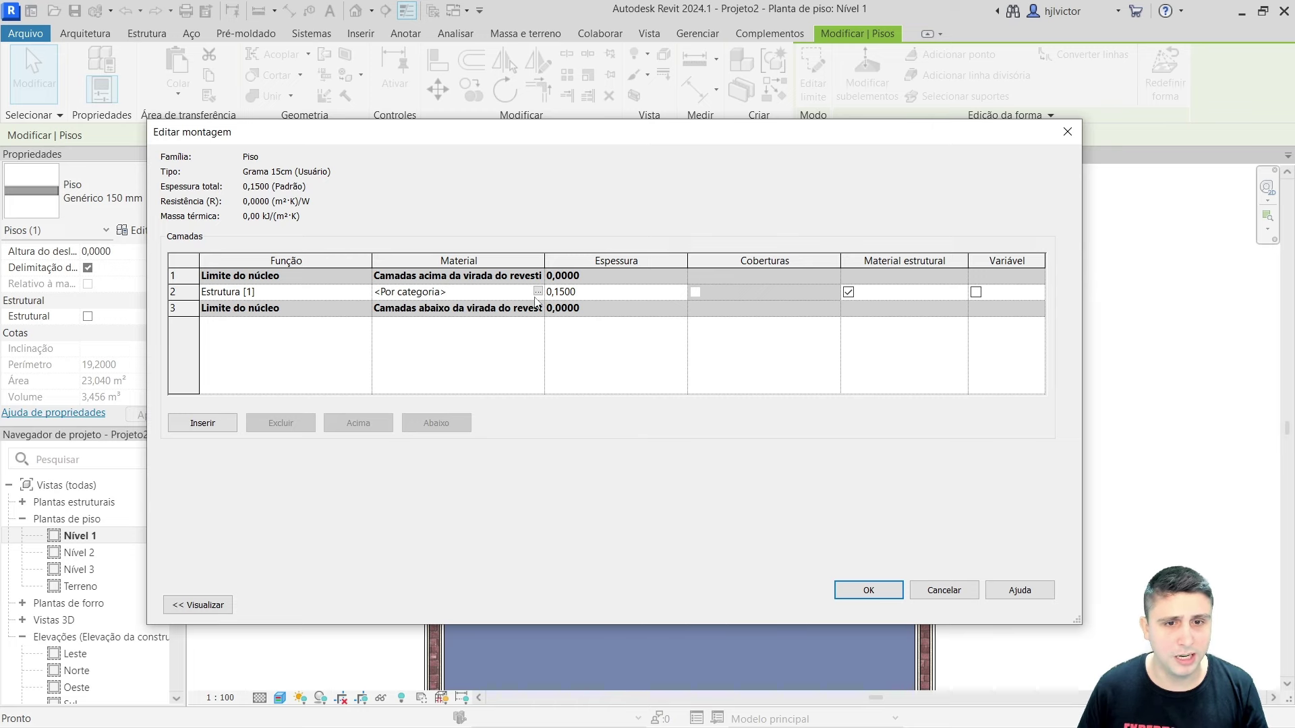
{"action": "left_click", "coordinate": [537, 292]}
{"action": "type", "text": "gra"}
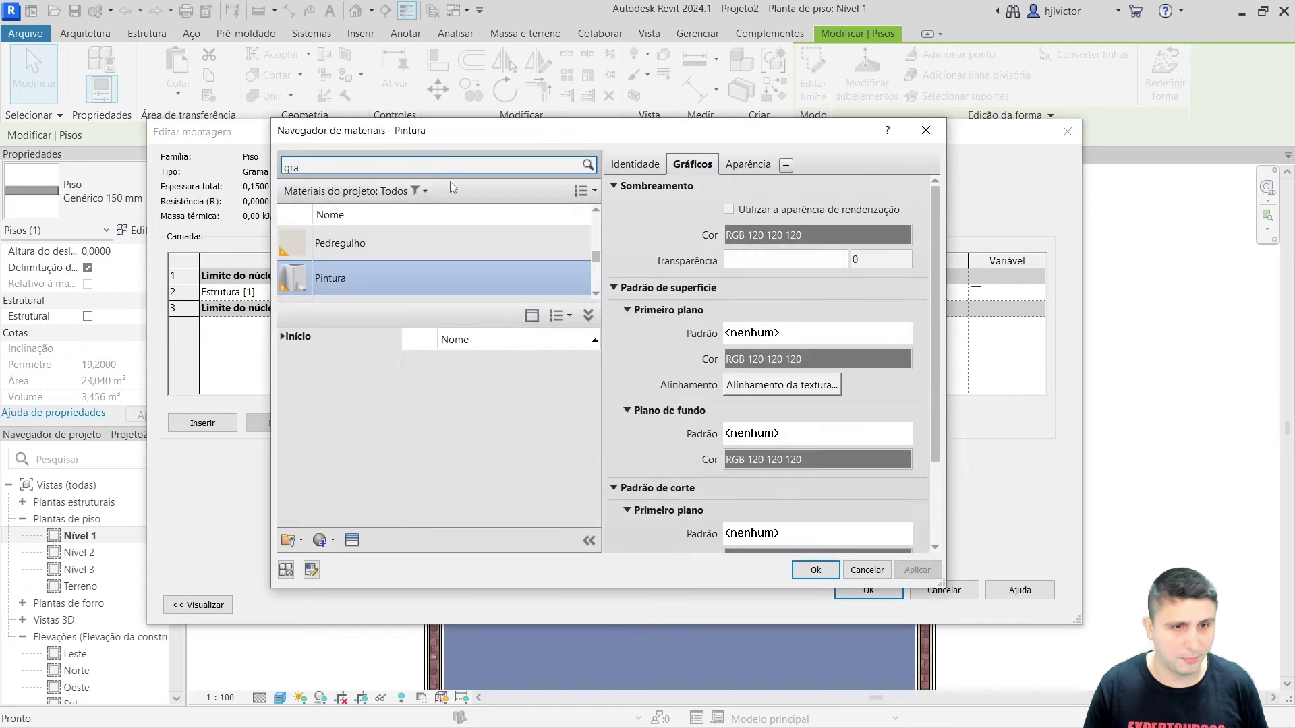
{"action": "type", "text": "ma"}
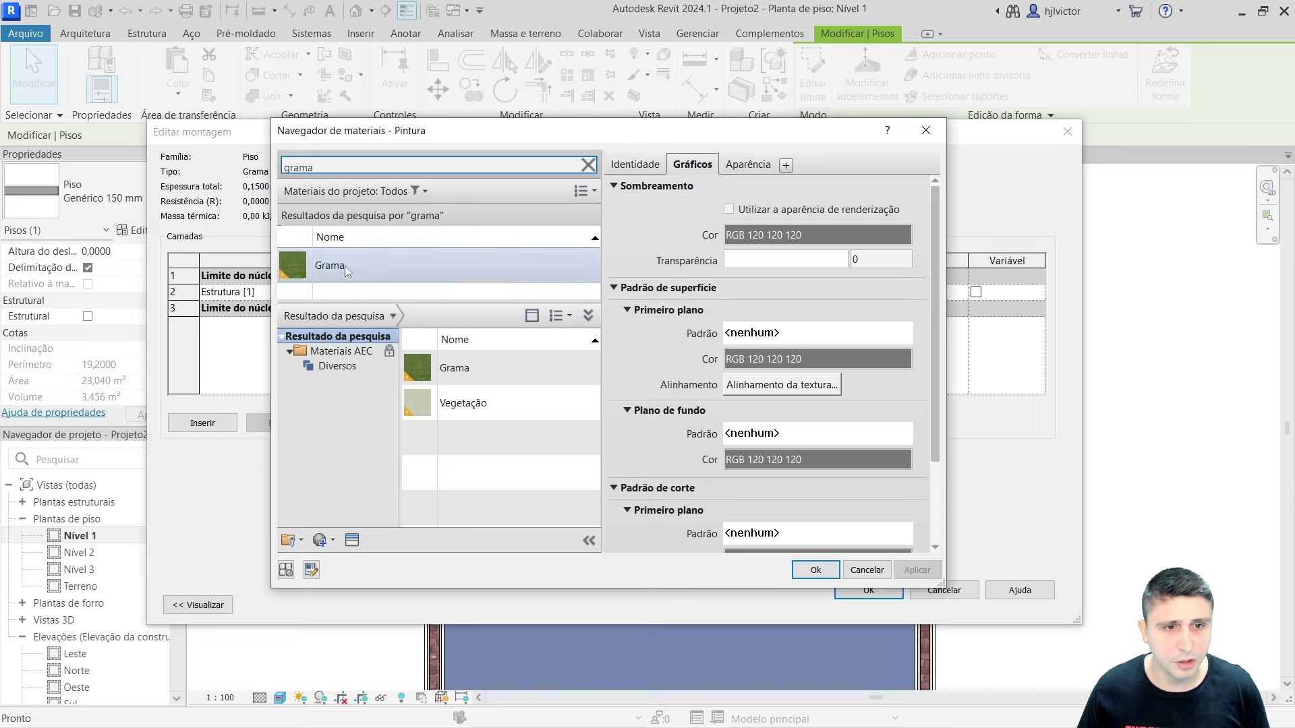
{"action": "left_click", "coordinate": [345, 266]}
{"action": "left_click", "coordinate": [815, 570]}
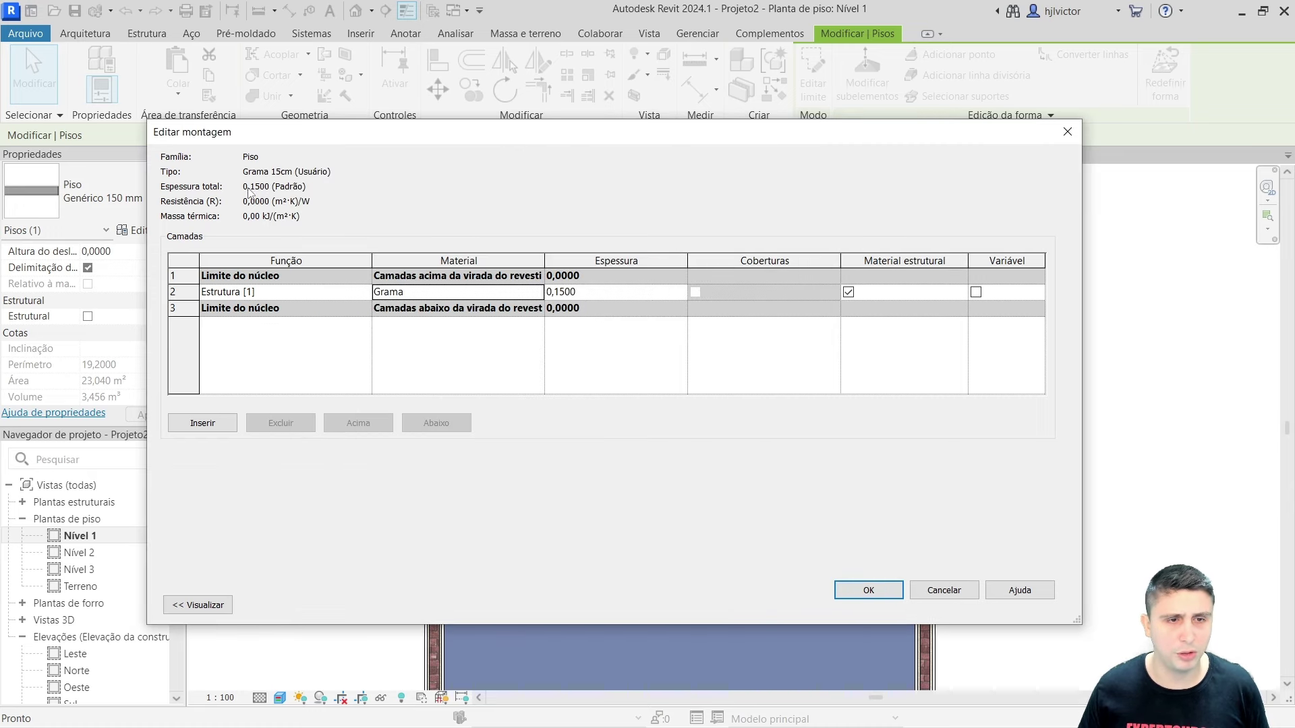
{"action": "left_click", "coordinate": [861, 592]}
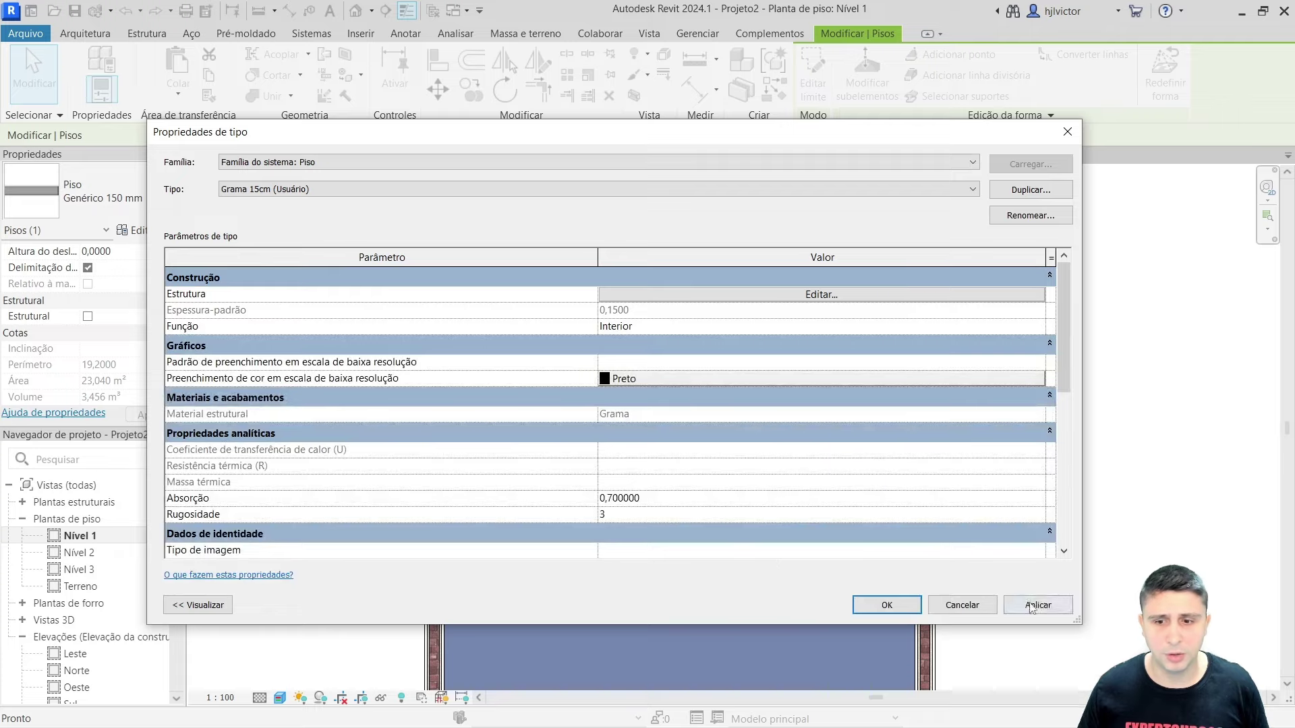
{"action": "left_click", "coordinate": [1030, 604]}
{"action": "left_click", "coordinate": [887, 605]}
{"action": "left_click", "coordinate": [1047, 448]}
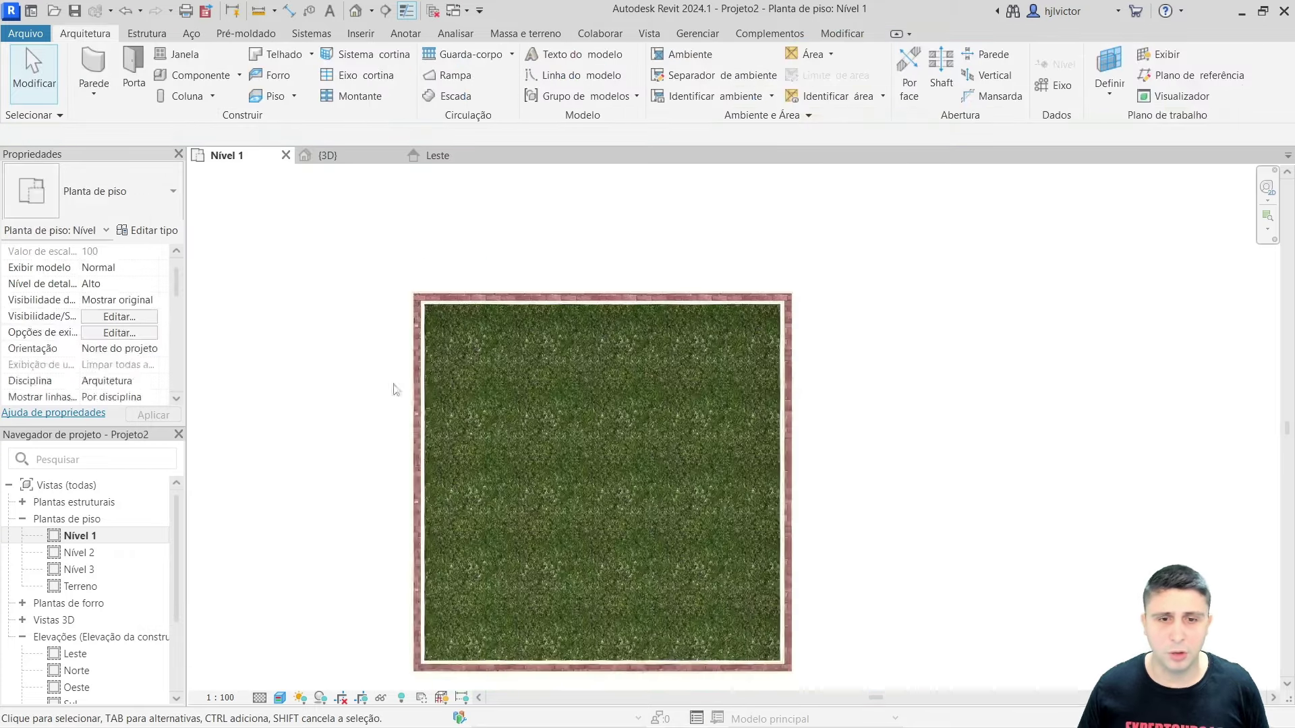
- Compare the plan in Cores consistentes, textured and Realista styles, ending on Realista
{"action": "scroll", "coordinate": [549, 395], "scroll_direction": "down", "scroll_amount": 4}
{"action": "scroll", "coordinate": [565, 434], "scroll_direction": "up", "scroll_amount": 3}
{"action": "scroll", "coordinate": [566, 434], "scroll_direction": "up", "scroll_amount": 2}
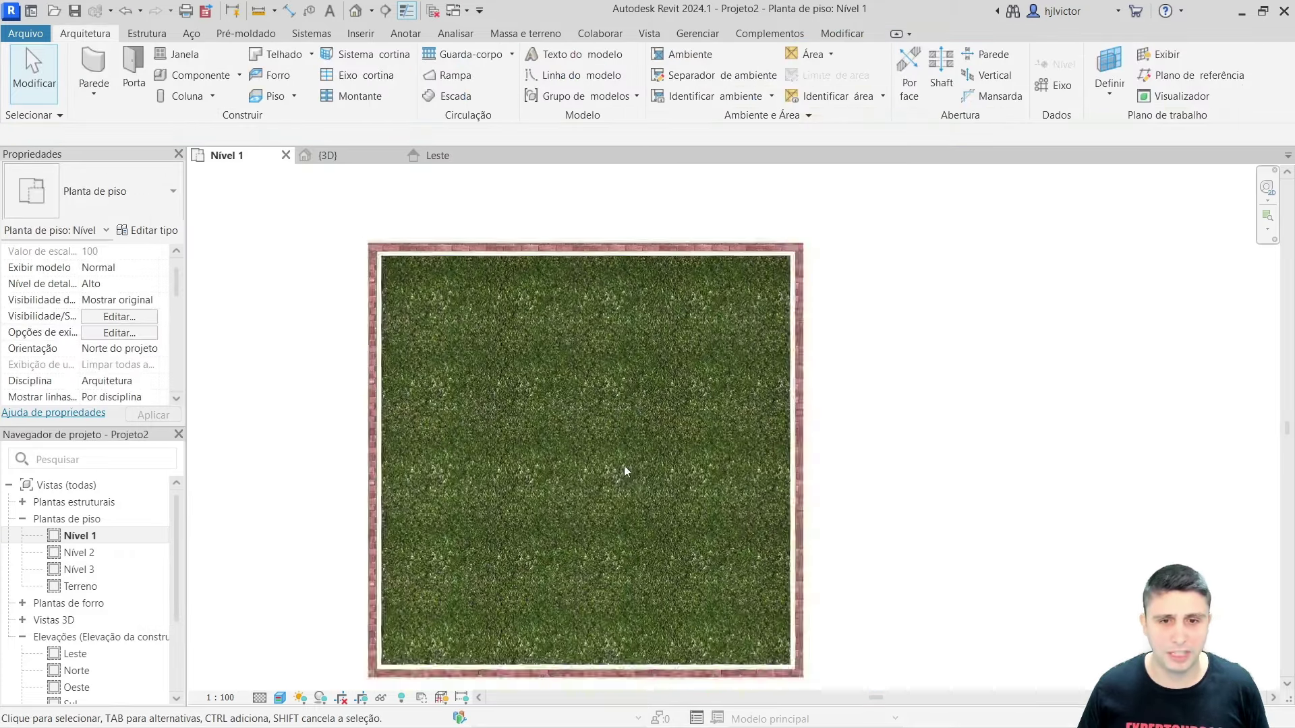
{"action": "middle_click_drag", "start_coordinate": [624, 465], "coordinate": [637, 449]}
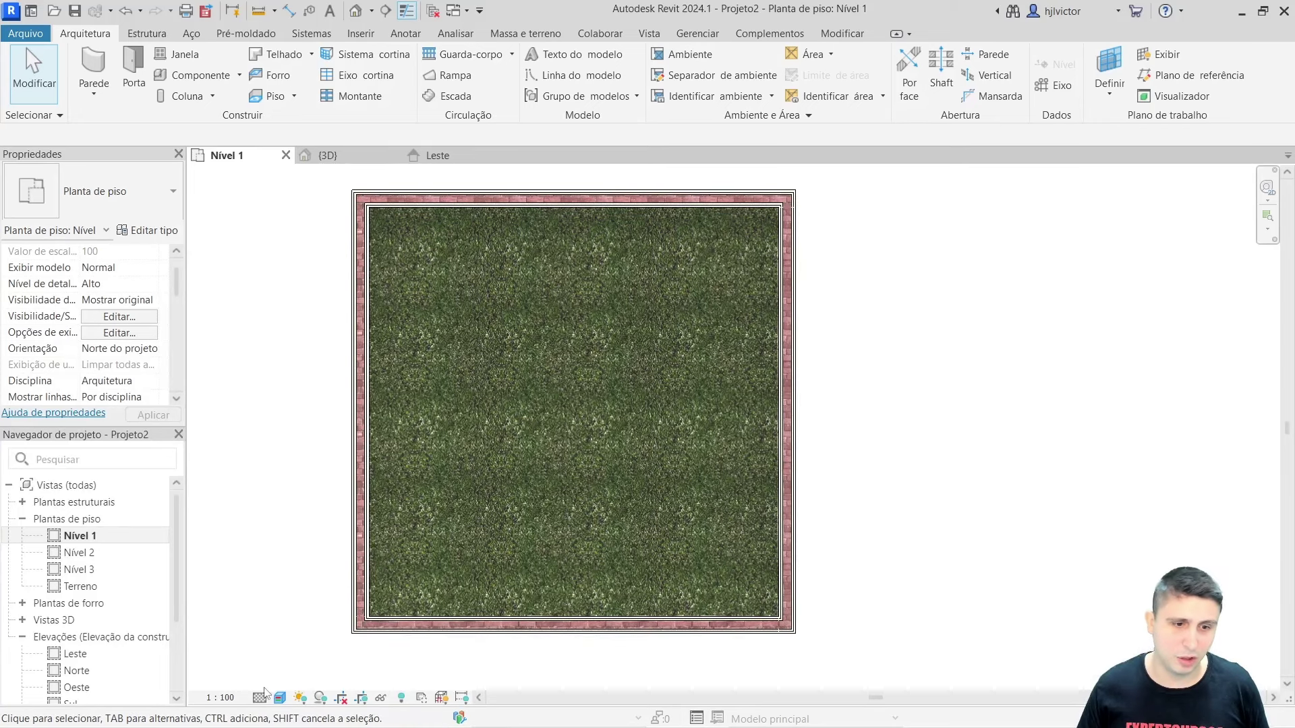
{"action": "left_click", "coordinate": [280, 697]}
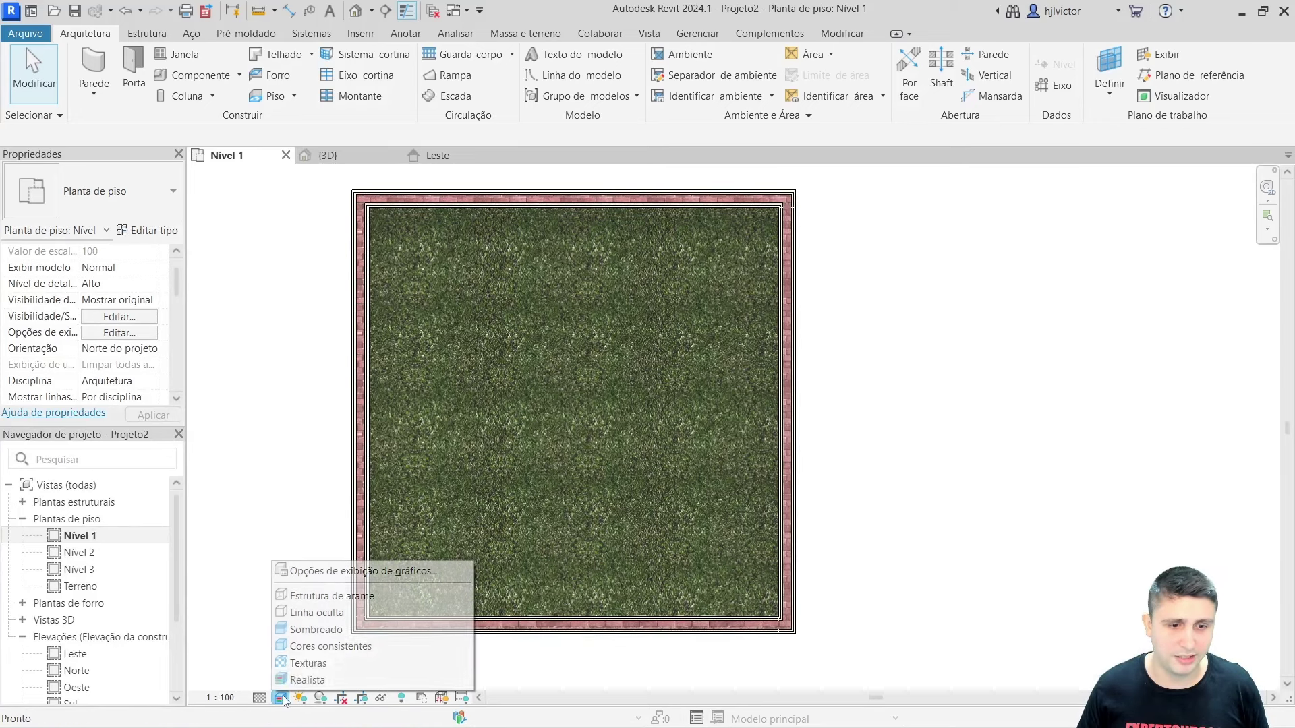
{"action": "left_click", "coordinate": [327, 652]}
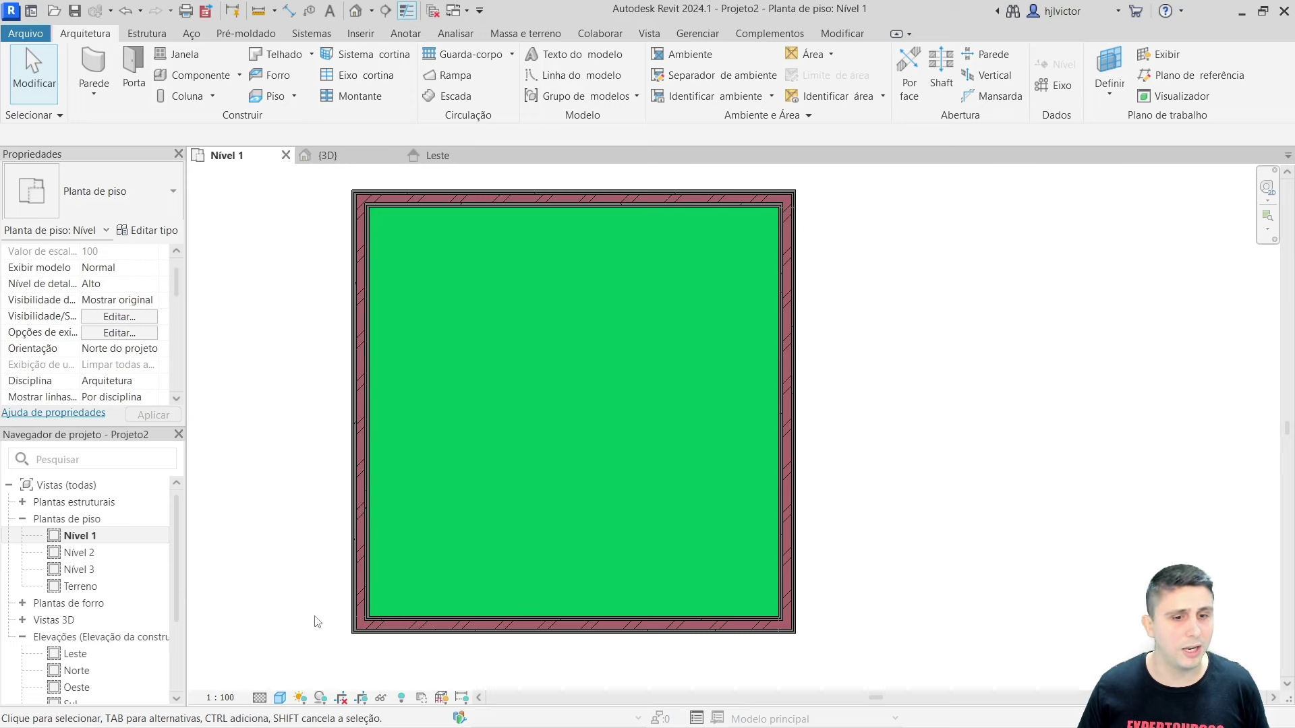
{"action": "left_click", "coordinate": [280, 698]}
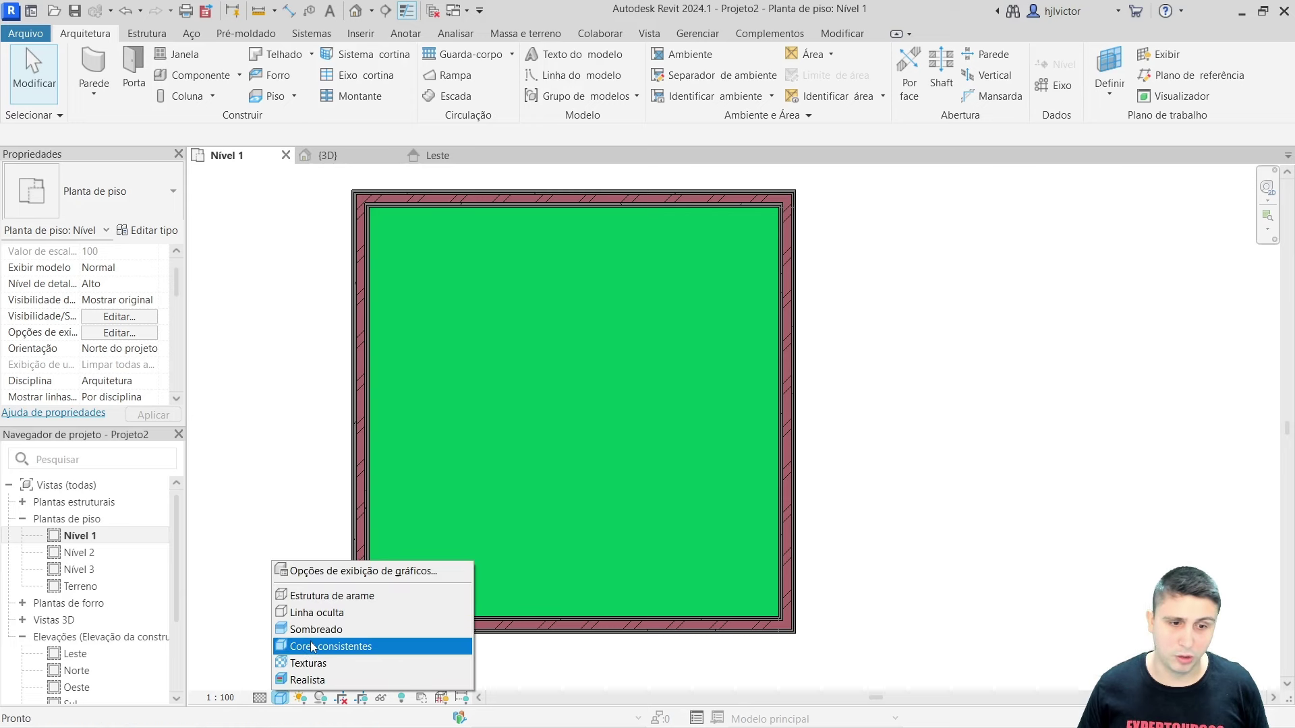
{"action": "left_click", "coordinate": [302, 664]}
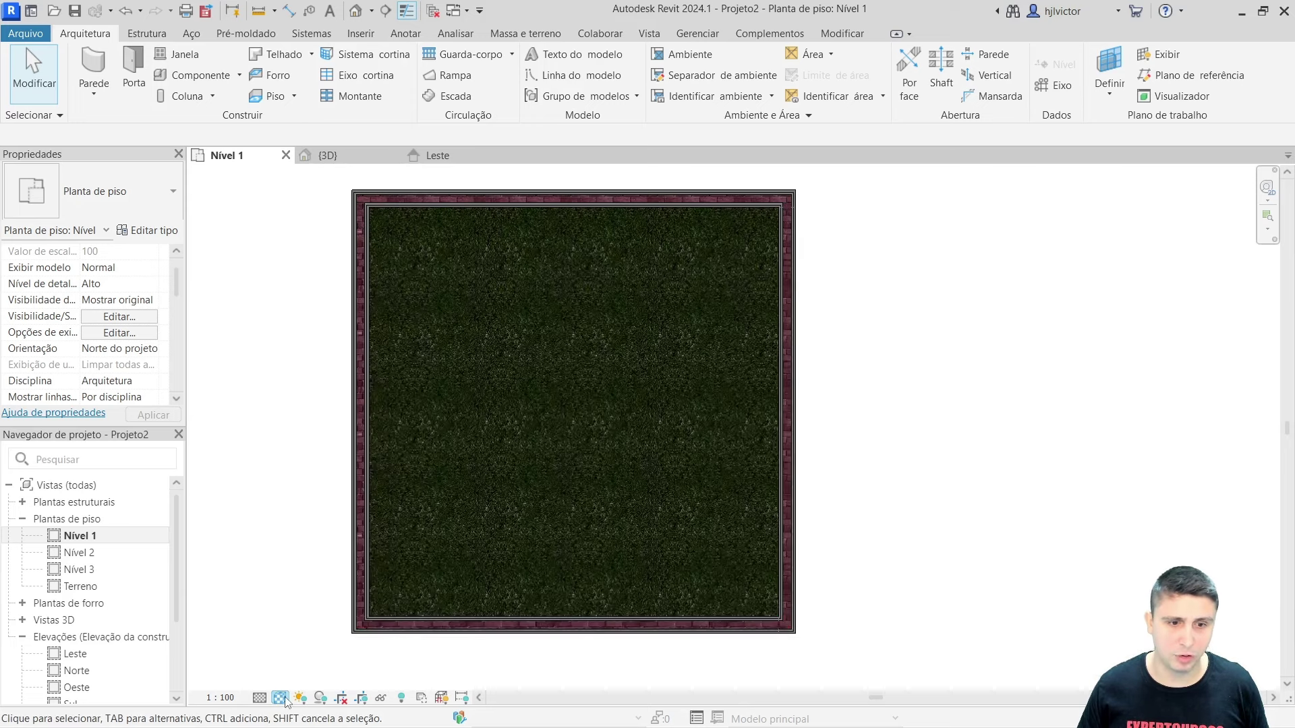
{"action": "left_click", "coordinate": [280, 698]}
{"action": "left_click", "coordinate": [303, 678]}
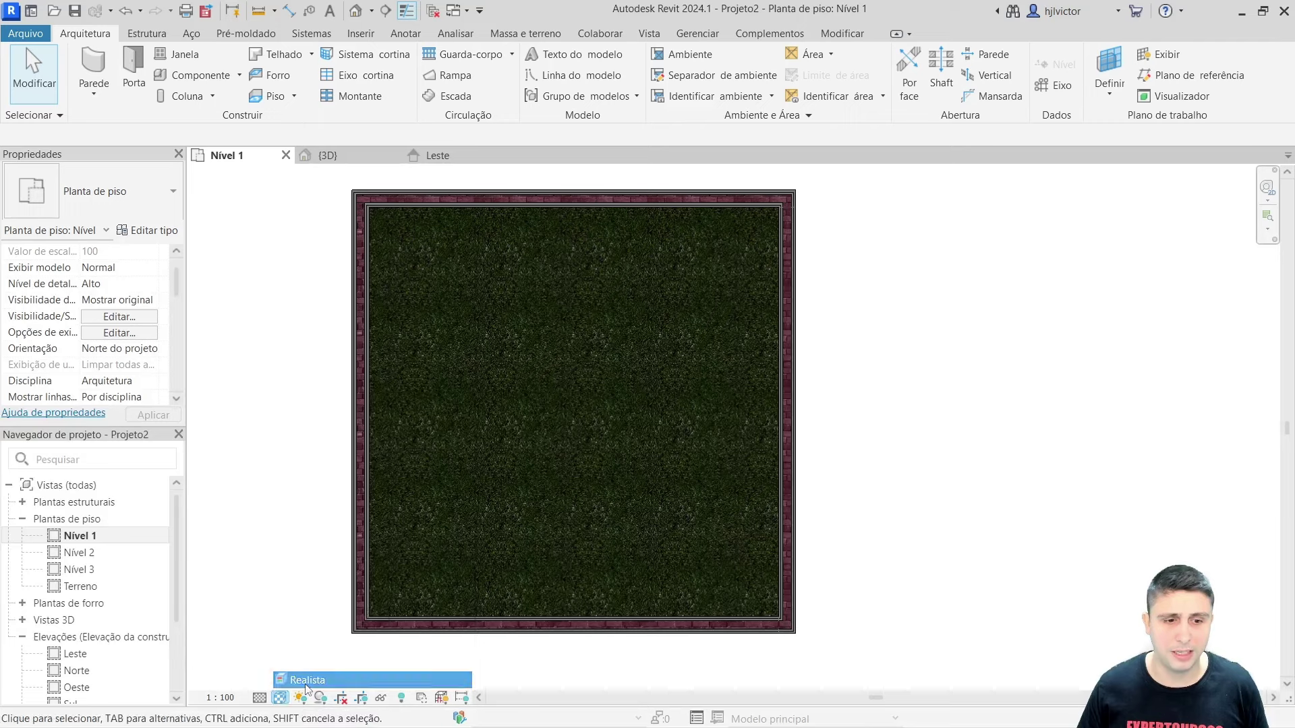
- Orbit the grass floor in 3D, then set the Leste elevation to Cores consistentes
{"action": "left_click", "coordinate": [328, 155]}
{"action": "mouse_move", "coordinate": [559, 377]}
{"action": "middle_mouse_down", "text": "shift"}
{"action": "mouse_move", "coordinate": [793, 584]}
{"action": "mouse_move", "coordinate": [644, 260]}
{"action": "middle_mouse_up", "text": "shift"}
{"action": "scroll", "coordinate": [637, 253], "scroll_direction": "up", "scroll_amount": 3}
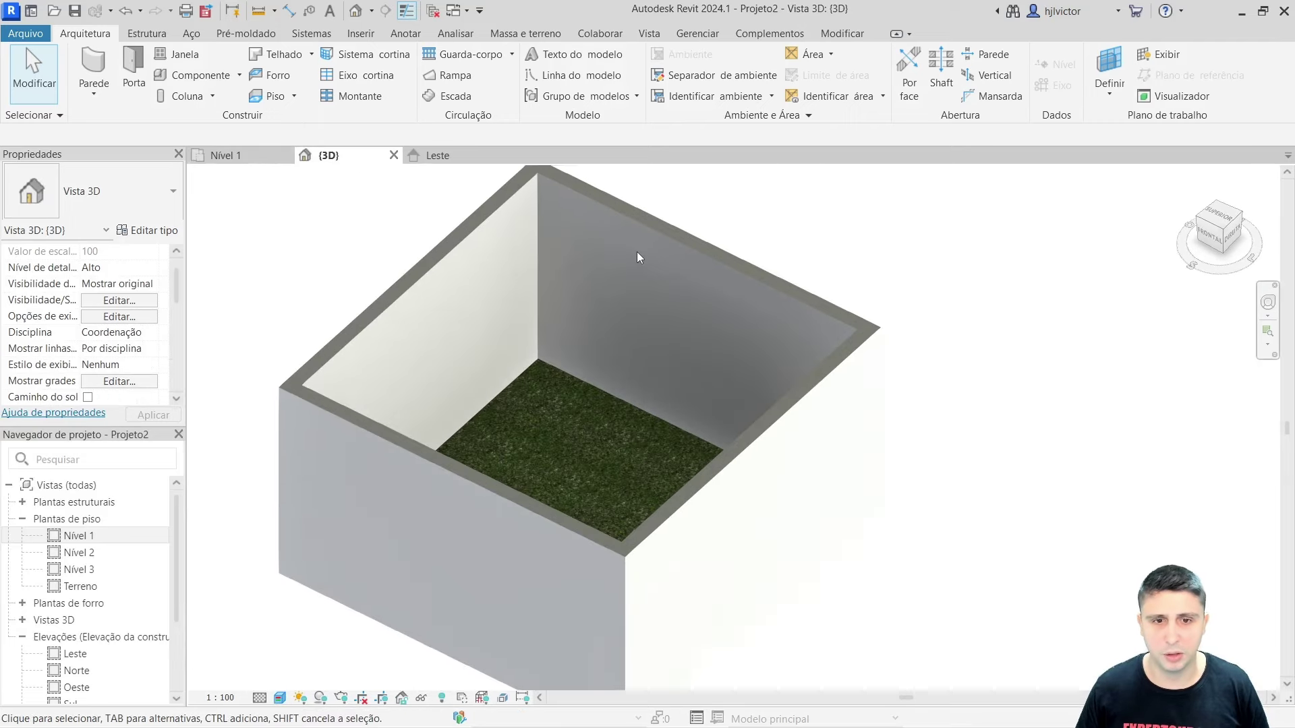
{"action": "left_click", "coordinate": [438, 155]}
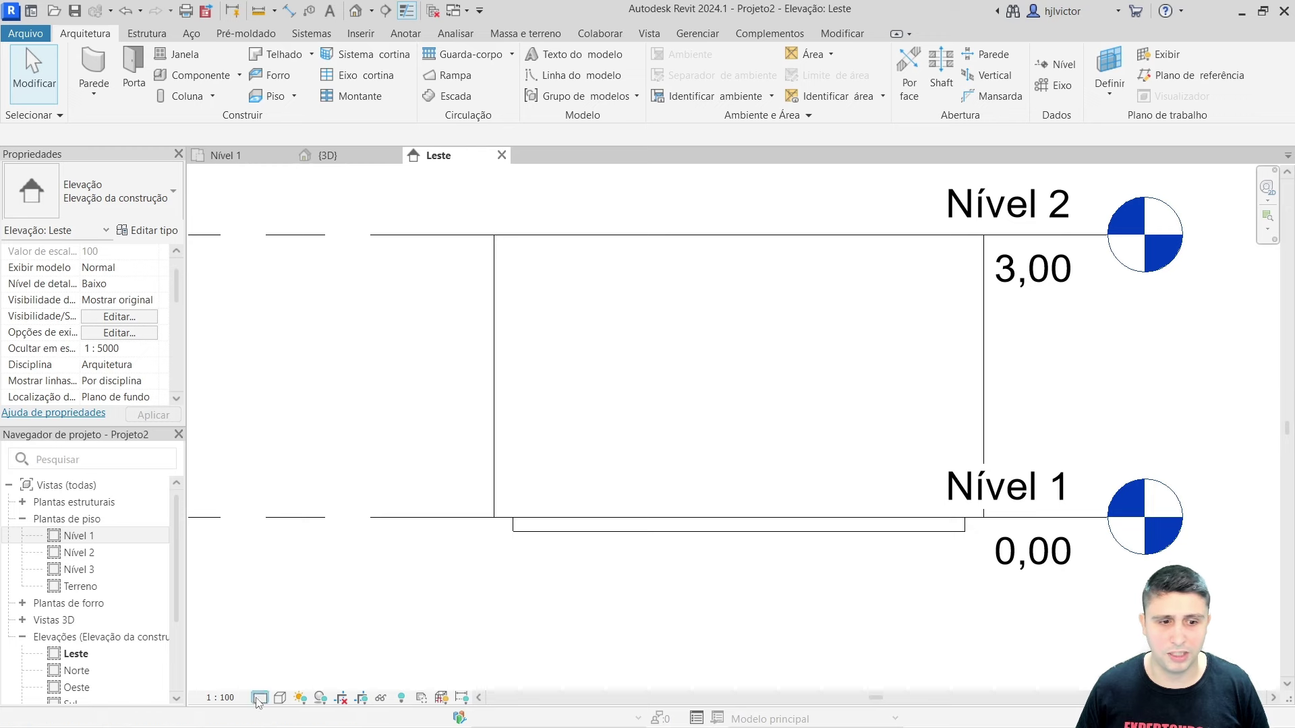
{"action": "left_click", "coordinate": [279, 697]}
{"action": "left_click", "coordinate": [306, 680]}
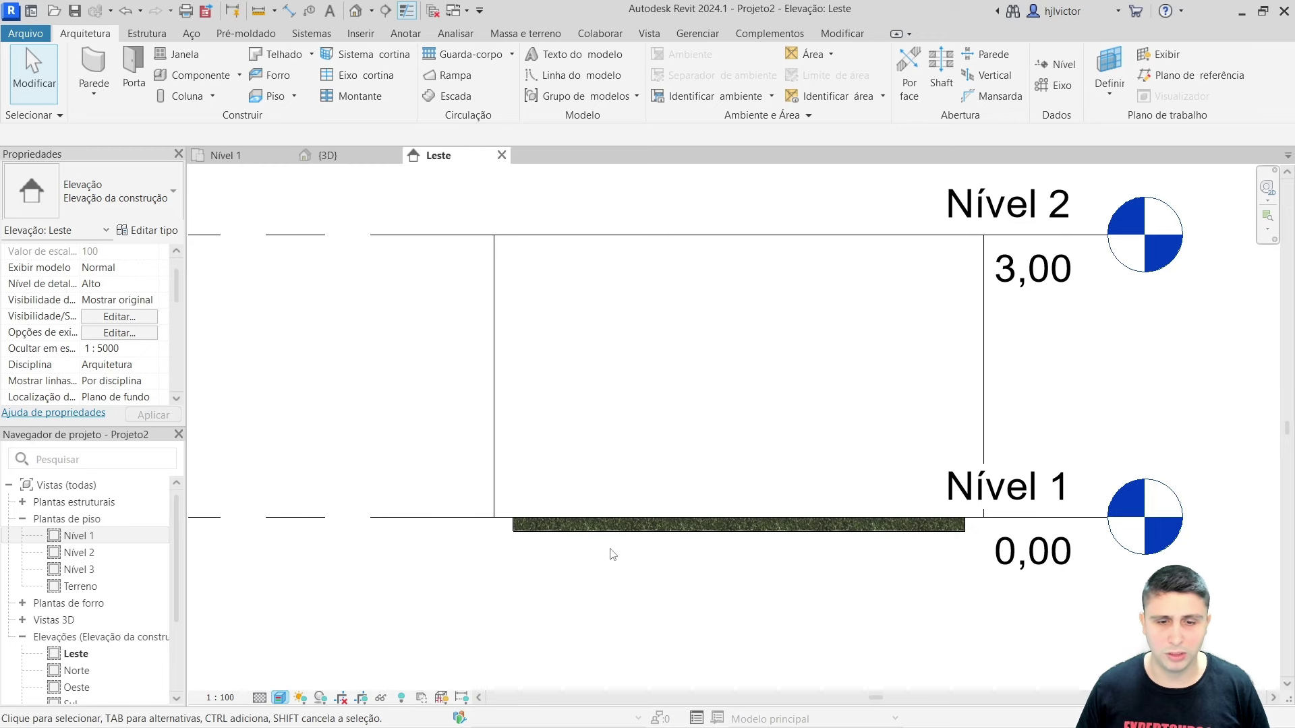
{"action": "left_click", "coordinate": [279, 698]}
{"action": "left_click", "coordinate": [317, 650]}
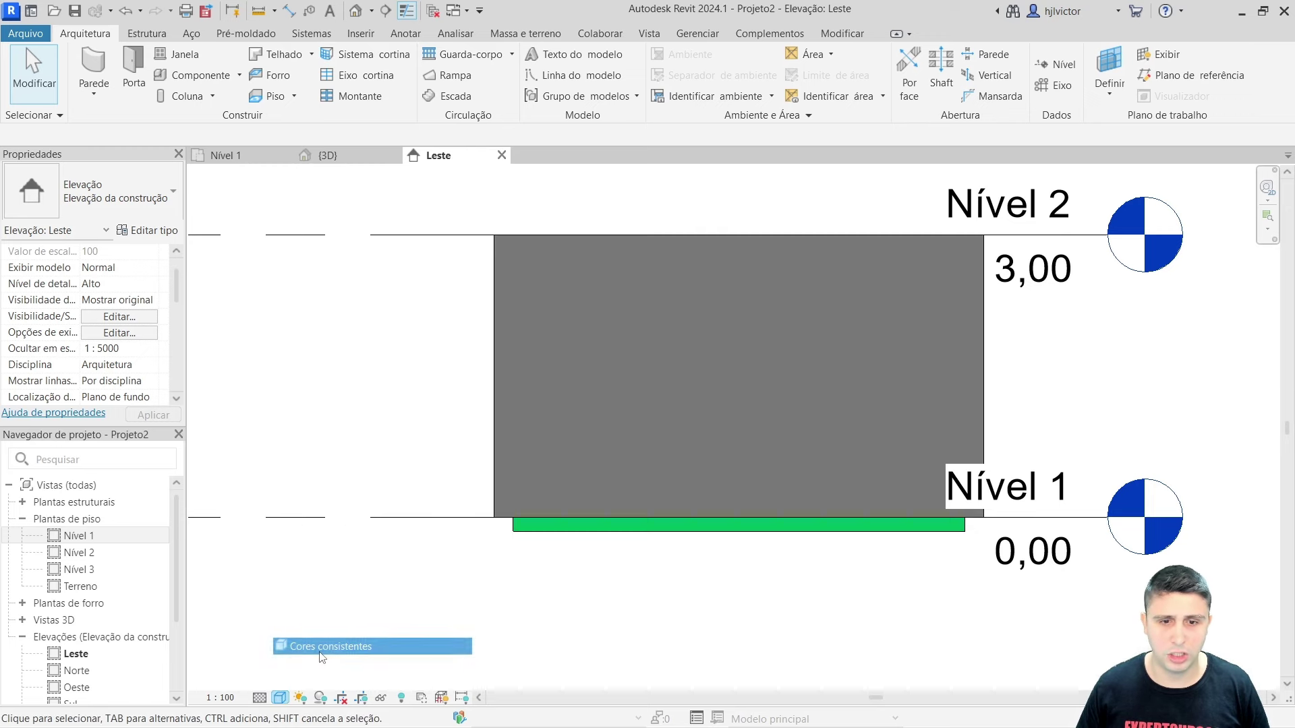
{"action": "scroll", "coordinate": [870, 345], "scroll_direction": "up", "scroll_amount": 1}
{"action": "scroll", "coordinate": [870, 348], "scroll_direction": "down", "scroll_amount": 1}
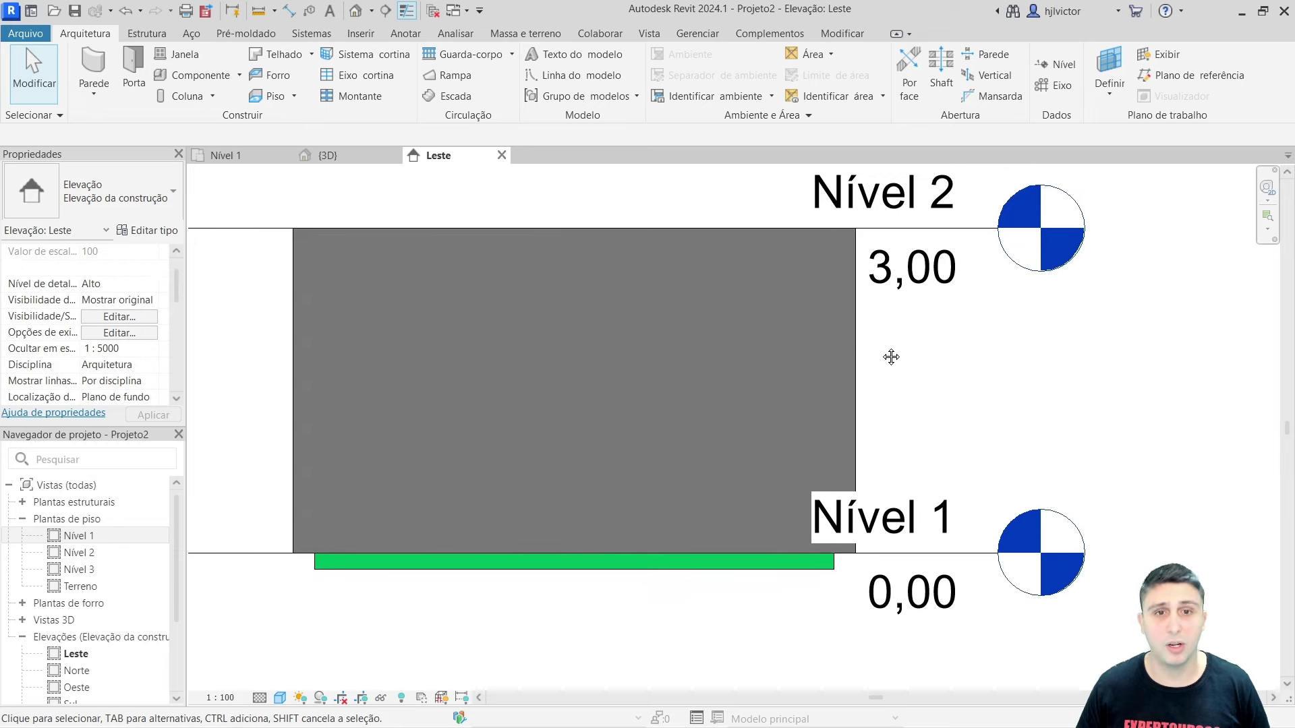
- Back on Nível 1, start placing an M_Folha única 0915 x 2134mm door
{"action": "left_click", "coordinate": [229, 156]}
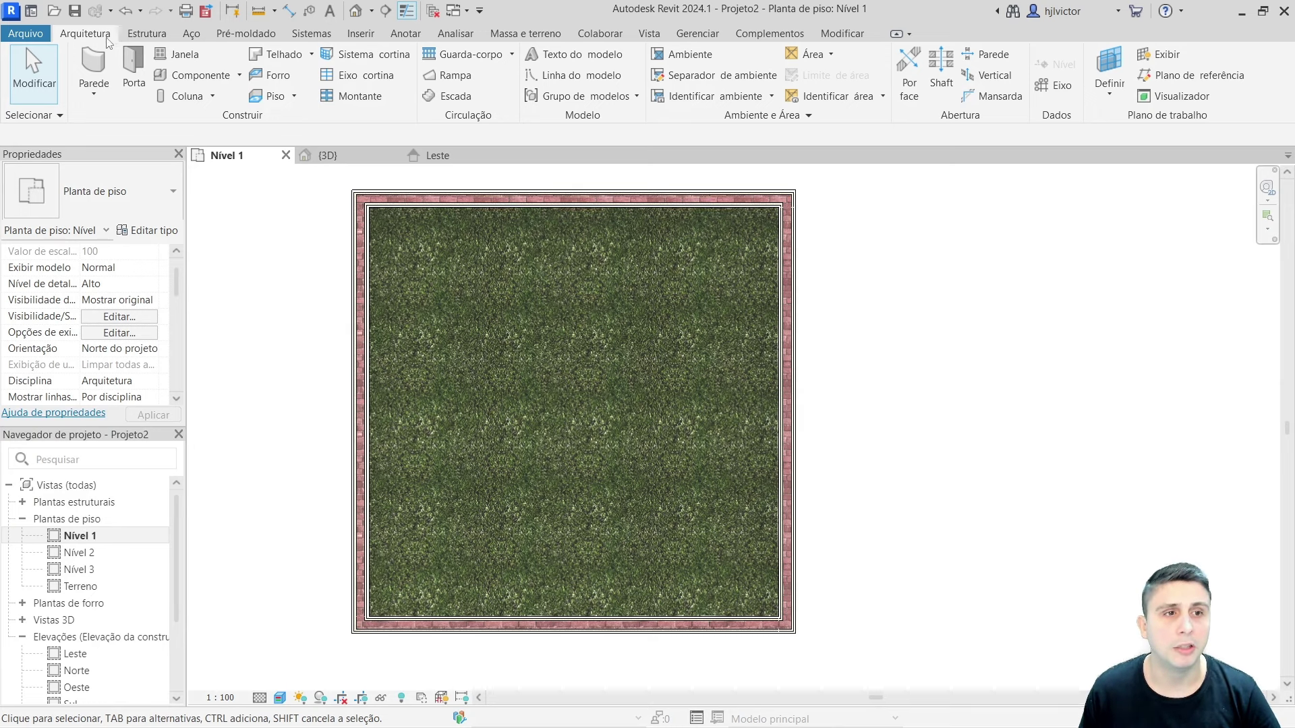
{"action": "left_click", "coordinate": [138, 74]}
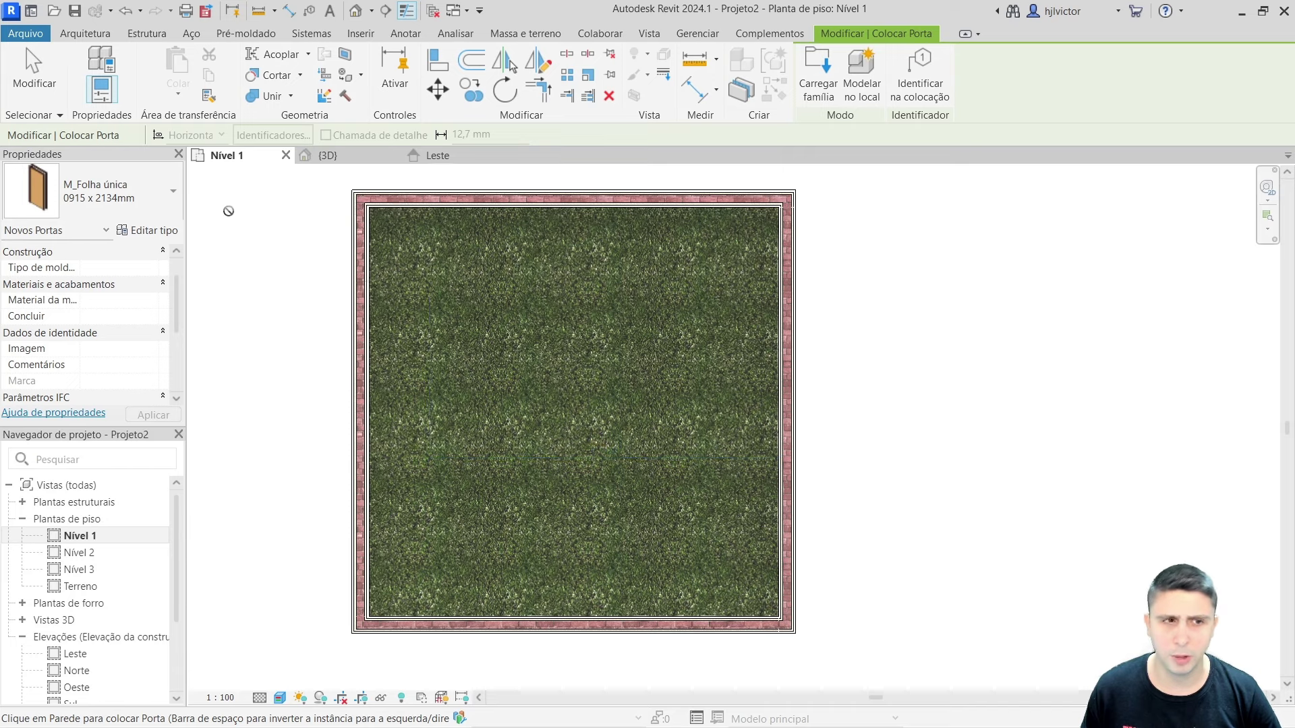
- Place a single-leaf door in the north (top) wall near its left corner
{"action": "left_click", "coordinate": [174, 192]}
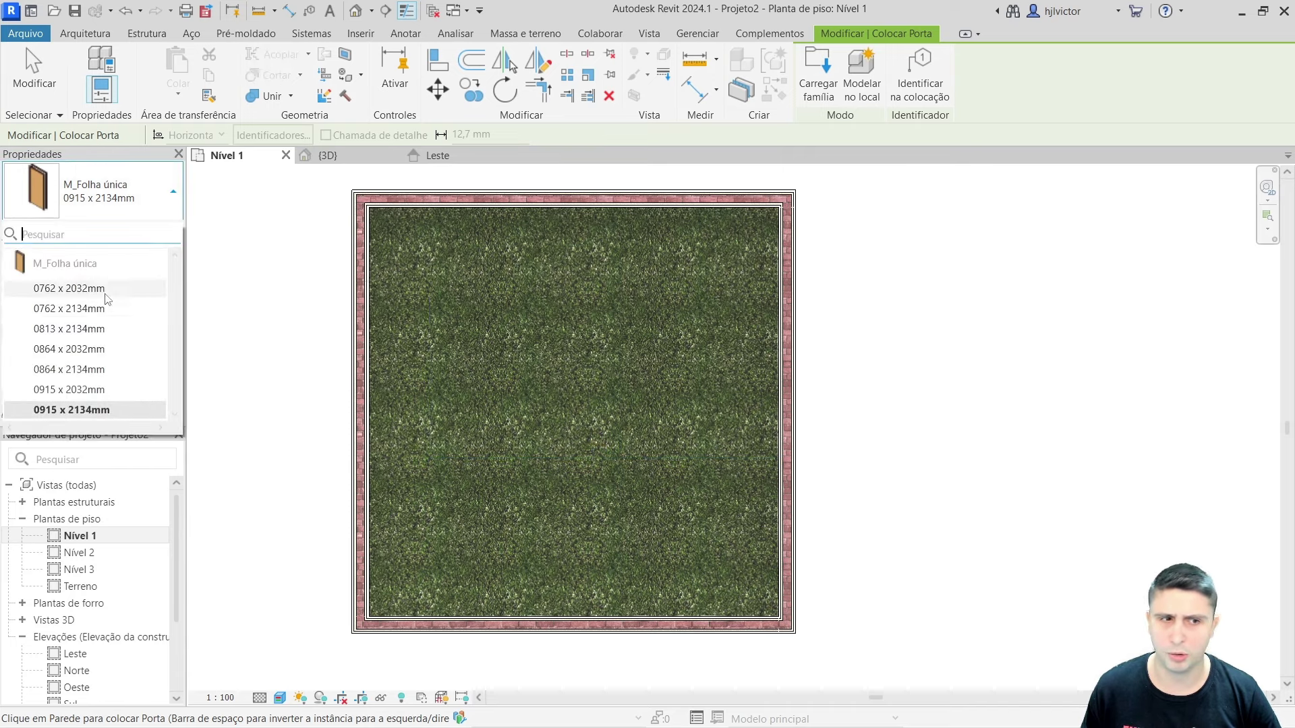
{"action": "scroll", "coordinate": [498, 298], "scroll_direction": "up", "scroll_amount": 2}
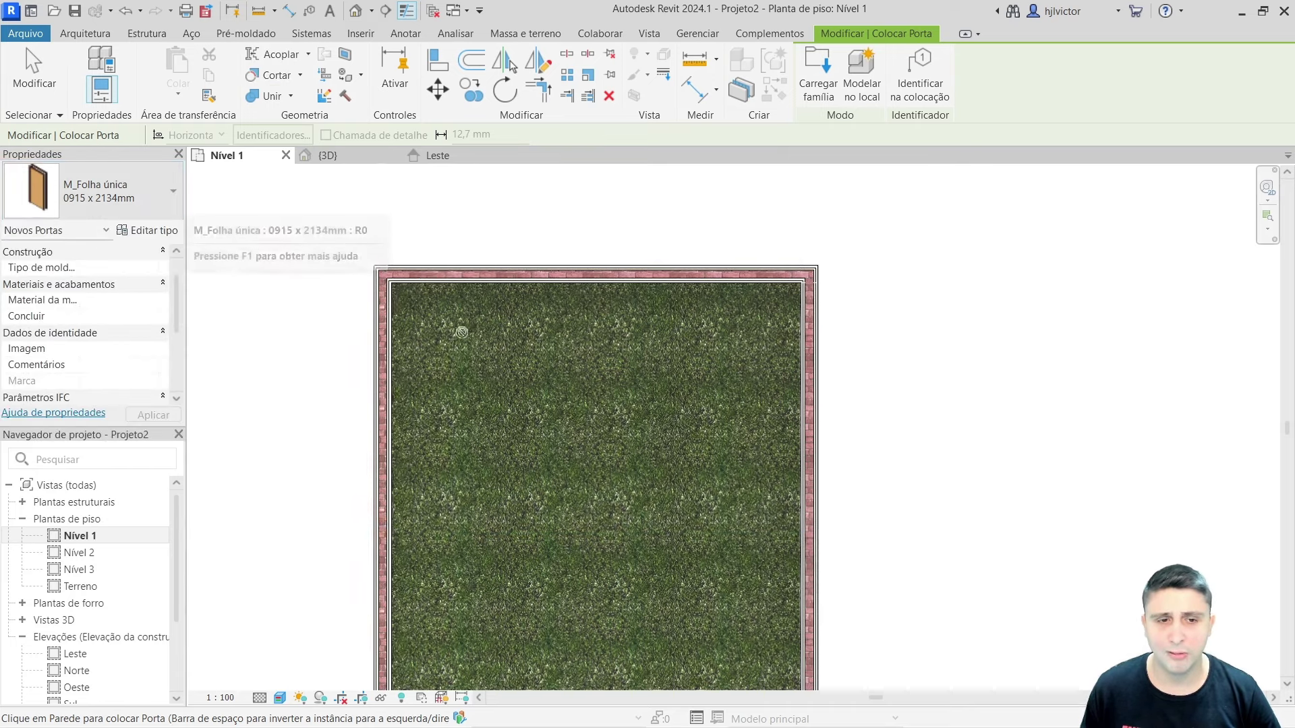
{"action": "scroll", "coordinate": [526, 337], "scroll_direction": "up", "scroll_amount": 2}
{"action": "scroll", "coordinate": [559, 385], "scroll_direction": "up", "scroll_amount": 2}
{"action": "middle_click_drag", "start_coordinate": [575, 399], "coordinate": [625, 432]}
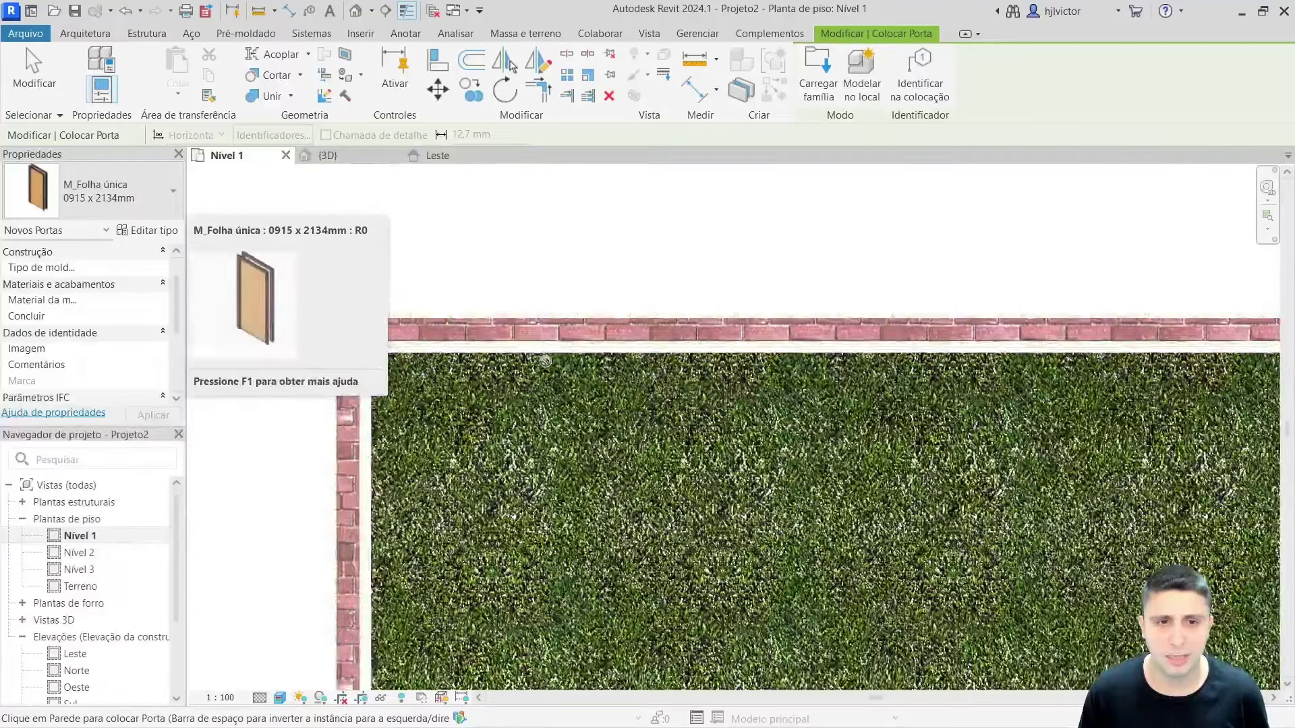
{"action": "scroll", "coordinate": [696, 301], "scroll_direction": "down", "scroll_amount": 2}
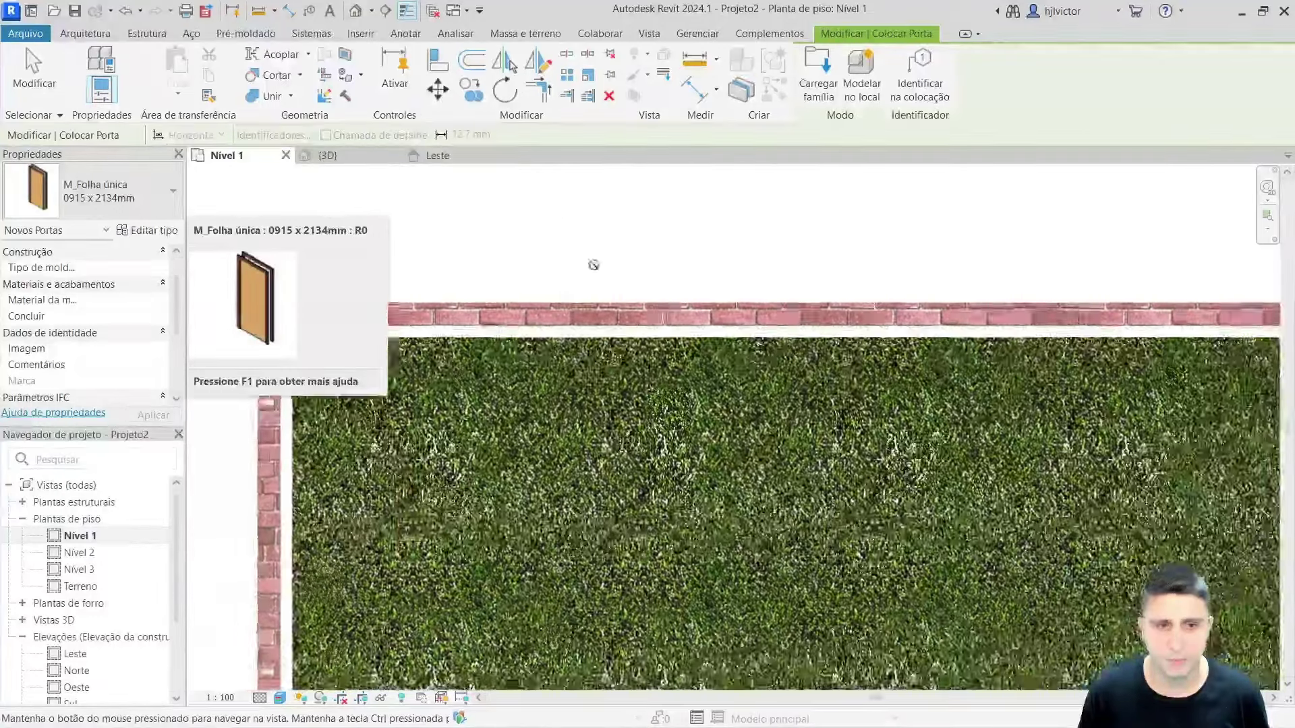
{"action": "scroll", "coordinate": [593, 270], "scroll_direction": "down", "scroll_amount": 1}
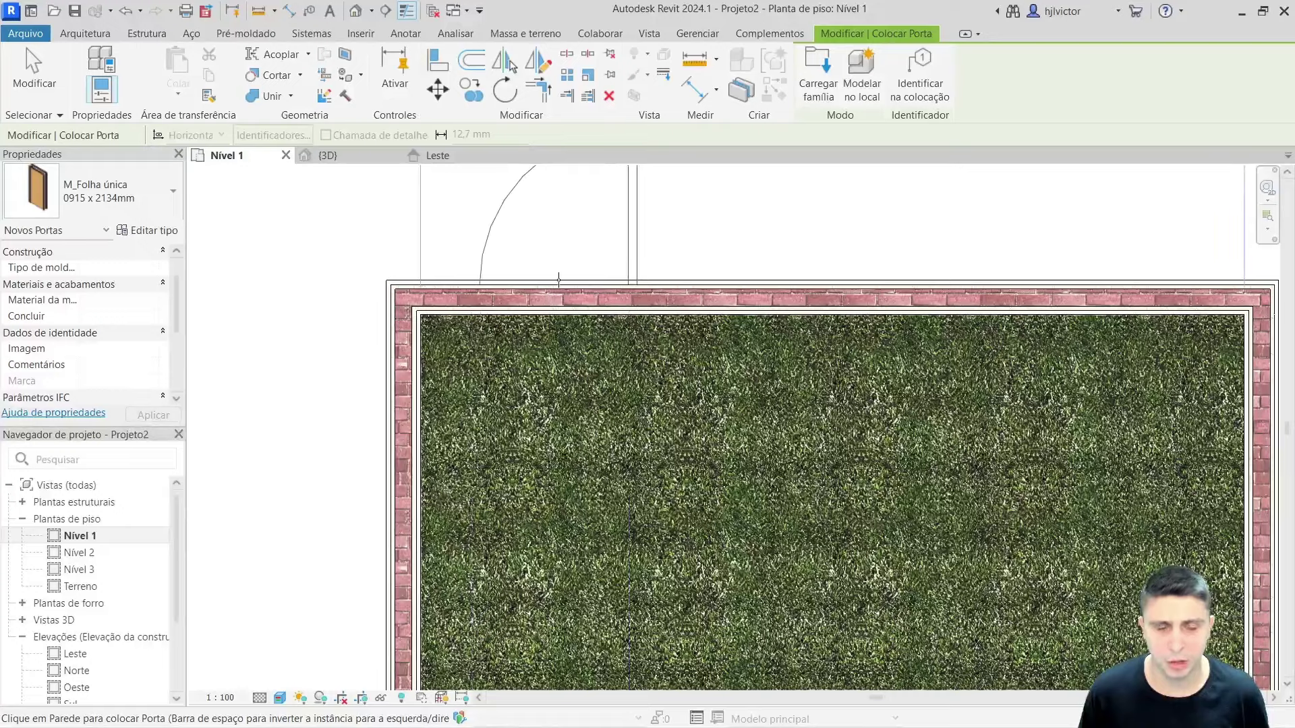
{"action": "scroll", "coordinate": [560, 297], "scroll_direction": "down", "scroll_amount": 1}
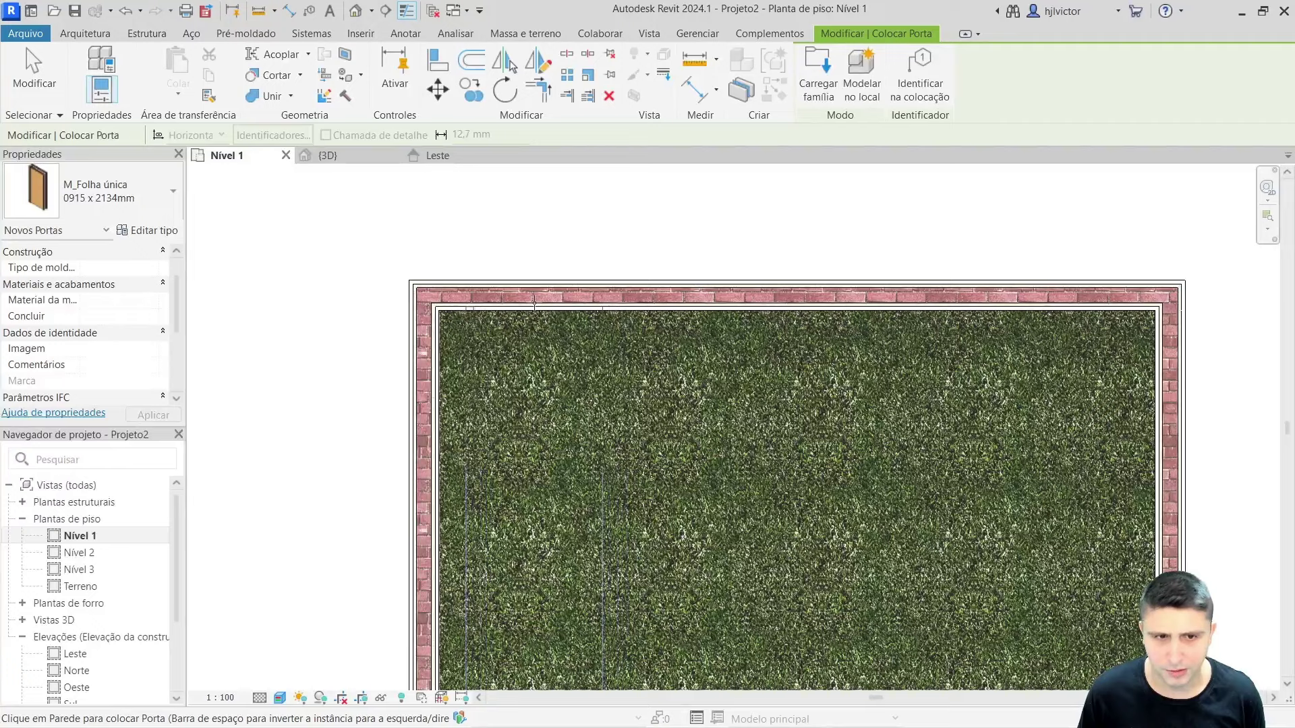
{"action": "left_click", "coordinate": [534, 303]}
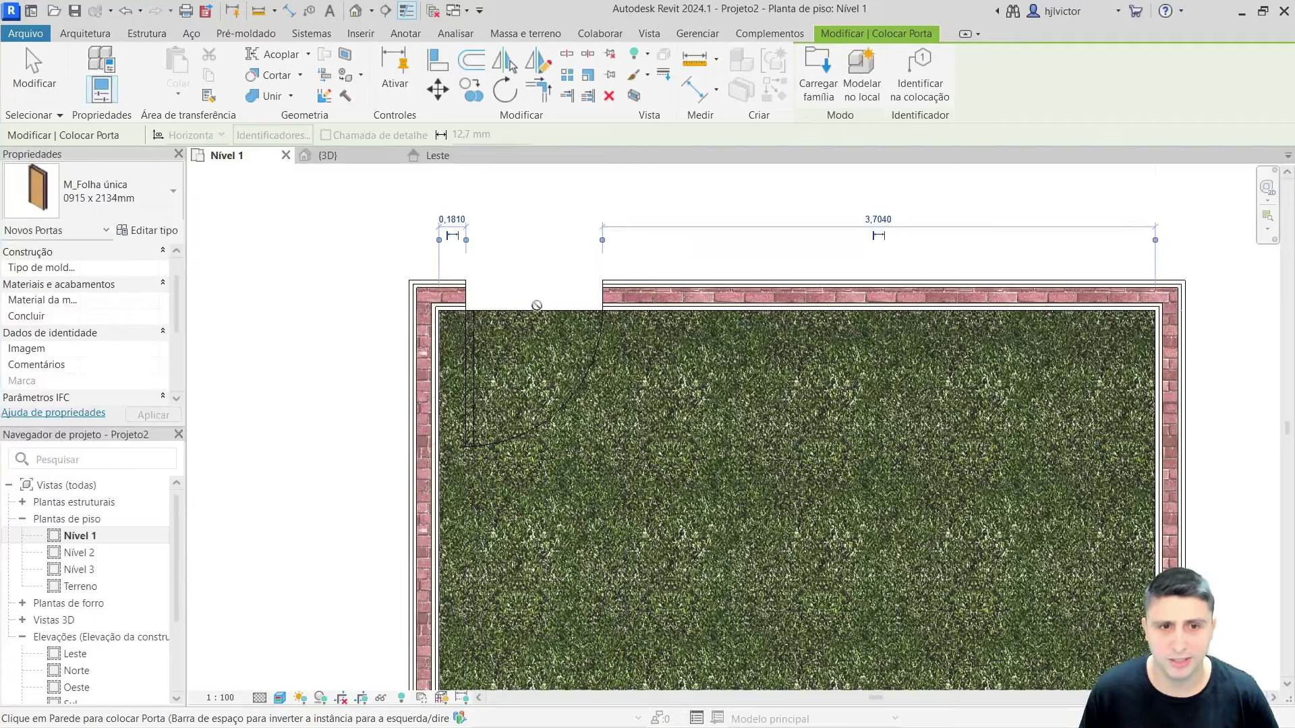
{"action": "scroll", "coordinate": [459, 250], "scroll_direction": "up", "scroll_amount": 1}
{"action": "scroll", "coordinate": [459, 243], "scroll_direction": "up", "scroll_amount": 1}
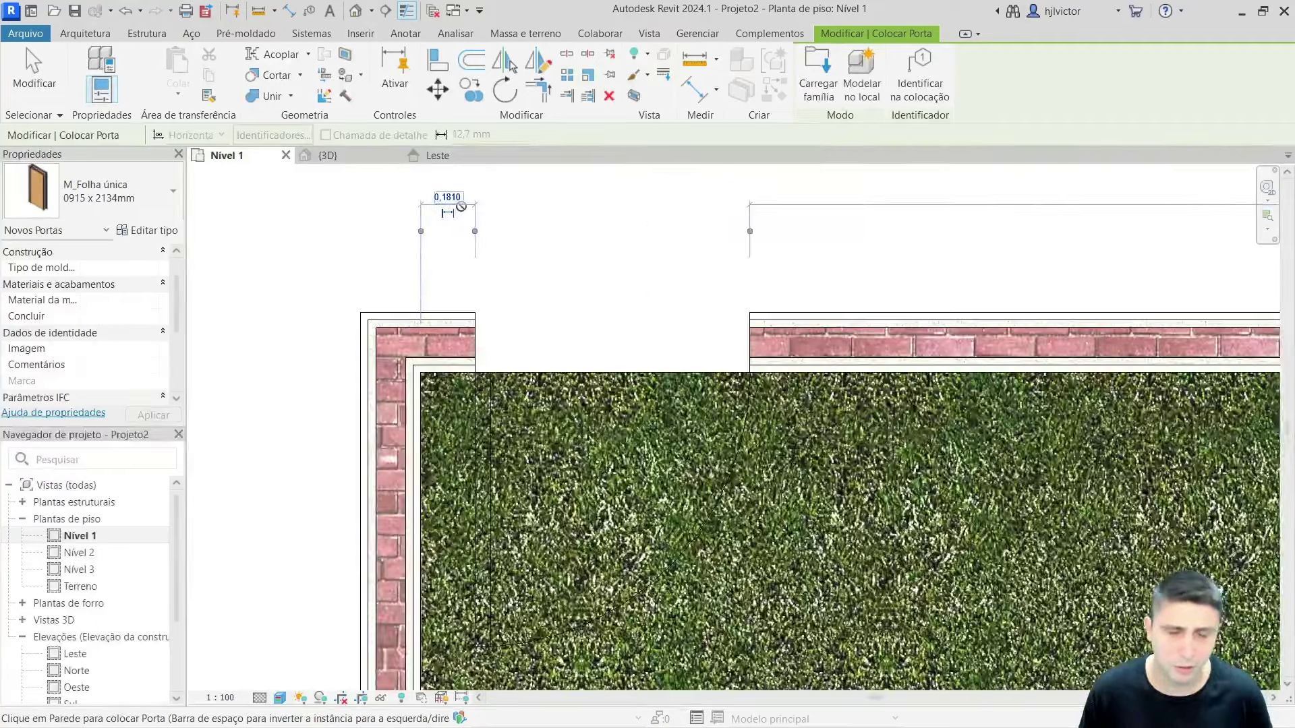
{"action": "key", "text": "Escape"}
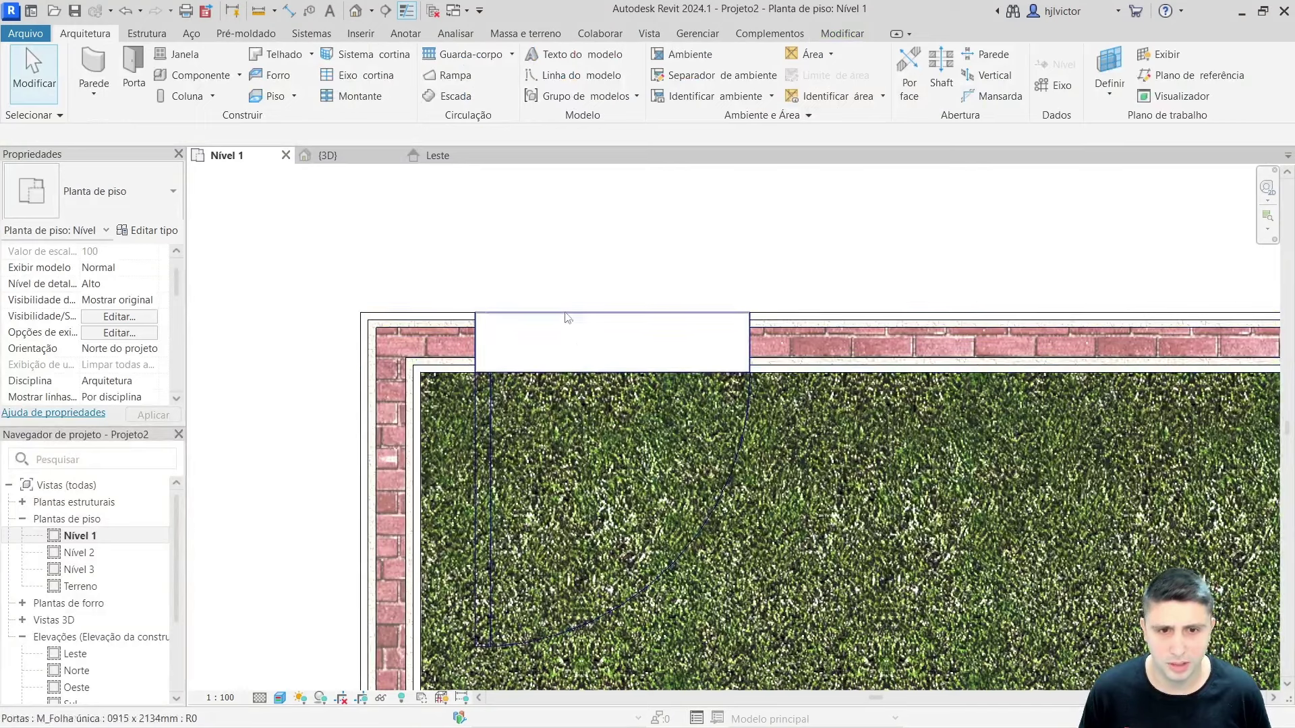
- Set the door's distance from the corner to 0,10
{"action": "left_click", "coordinate": [566, 317]}
{"action": "left_click", "coordinate": [461, 250]}
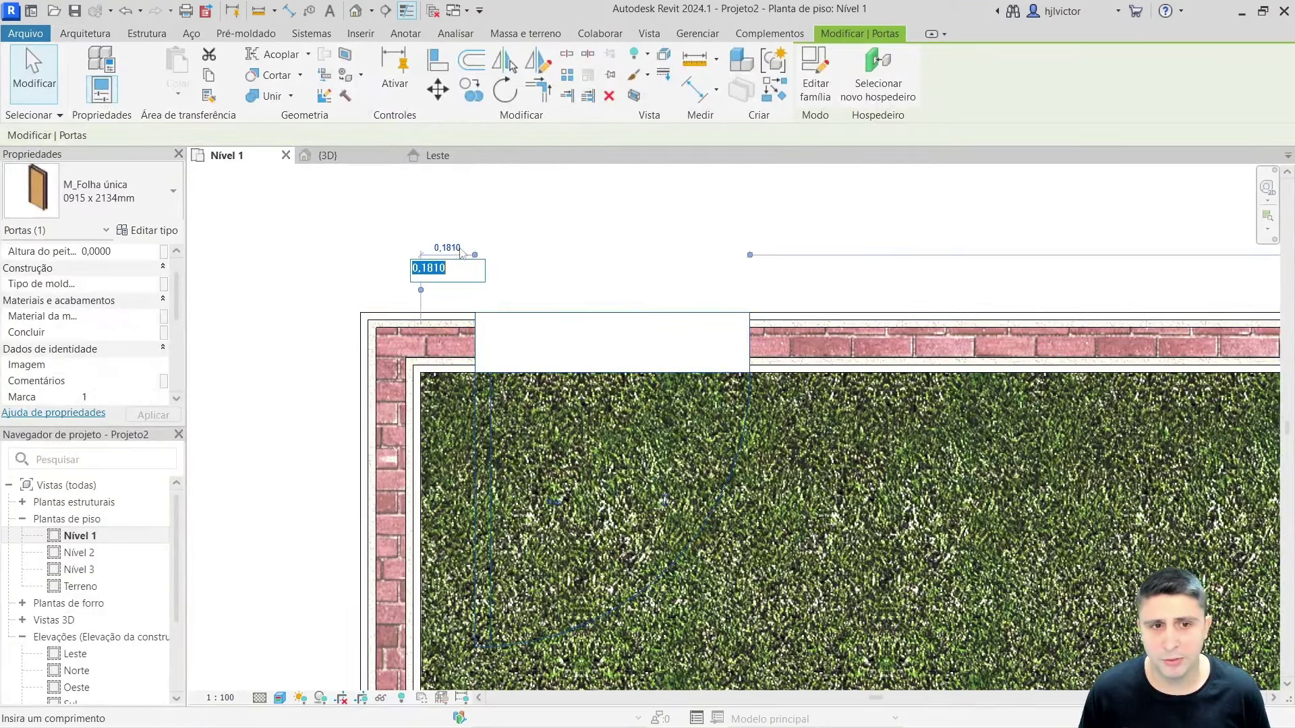
{"action": "type", "text": "0"}
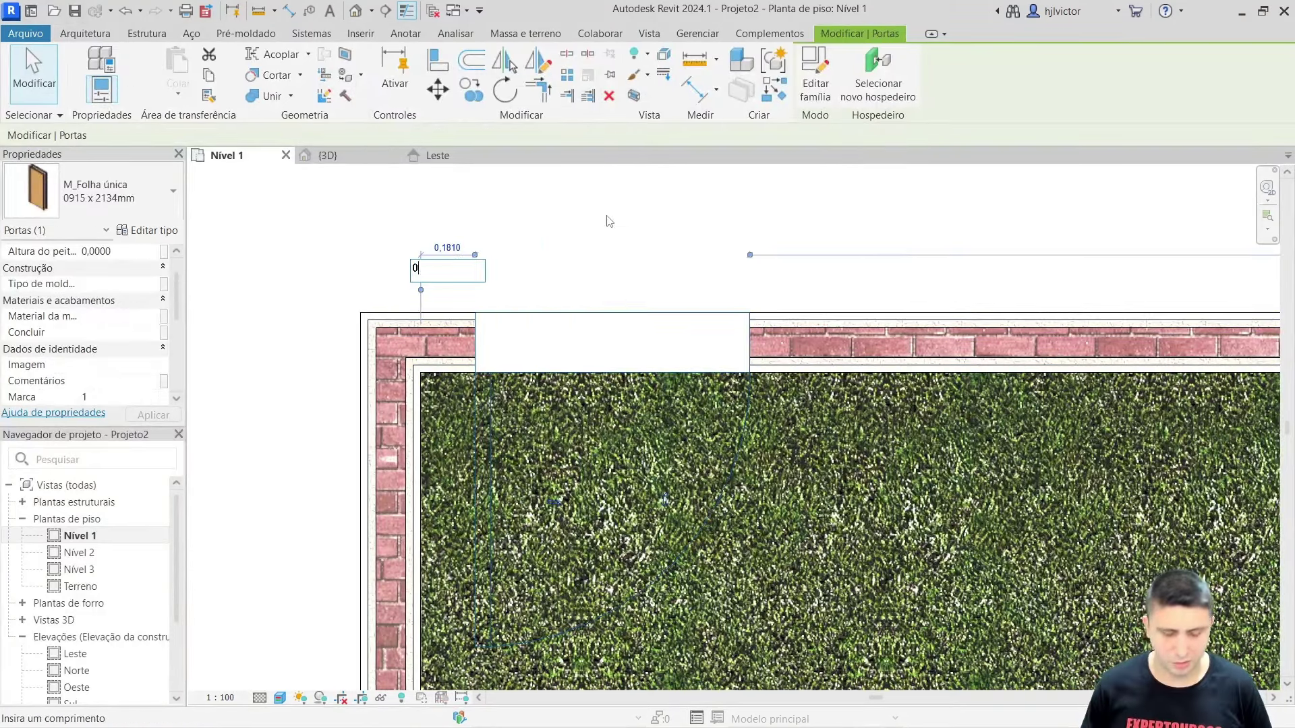
{"action": "key", "text": "Return"}
{"action": "scroll", "coordinate": [540, 369], "scroll_direction": "down", "scroll_amount": 2}
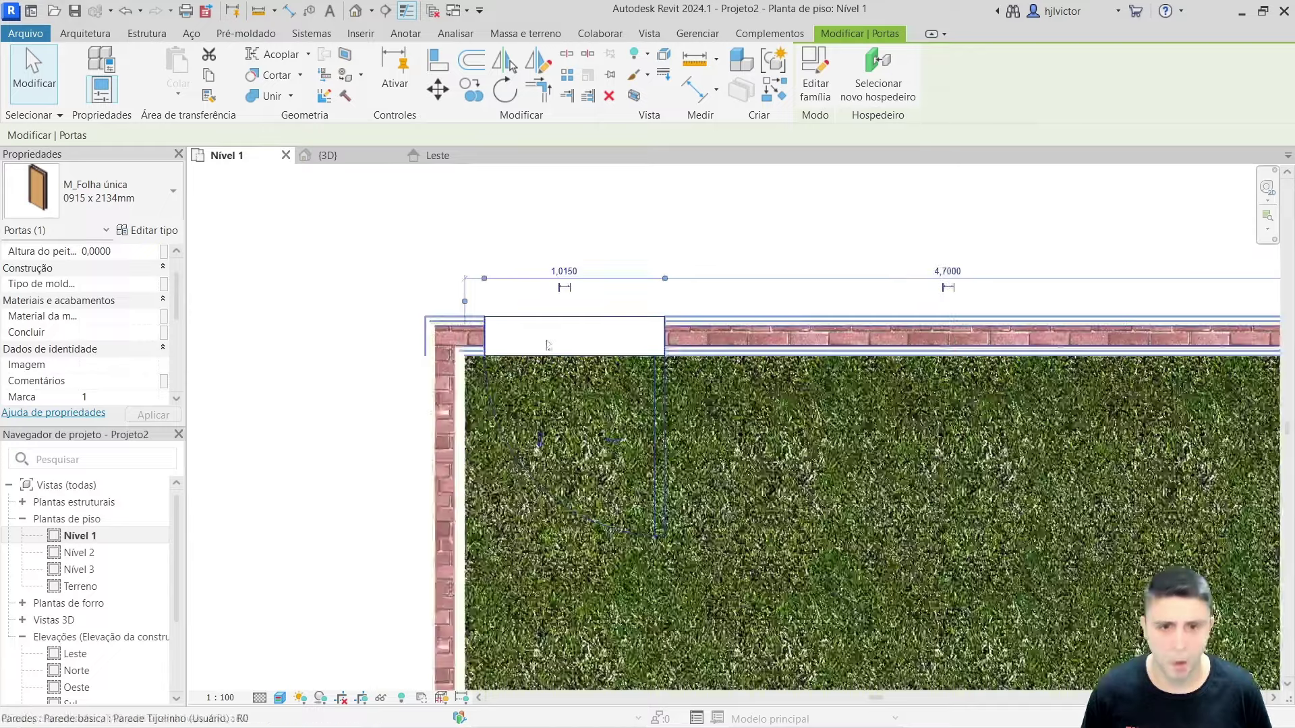
{"action": "scroll", "coordinate": [540, 370], "scroll_direction": "down", "scroll_amount": 2}
{"action": "scroll", "coordinate": [540, 370], "scroll_direction": "down", "scroll_amount": 2}
{"action": "key", "text": "Escape"}
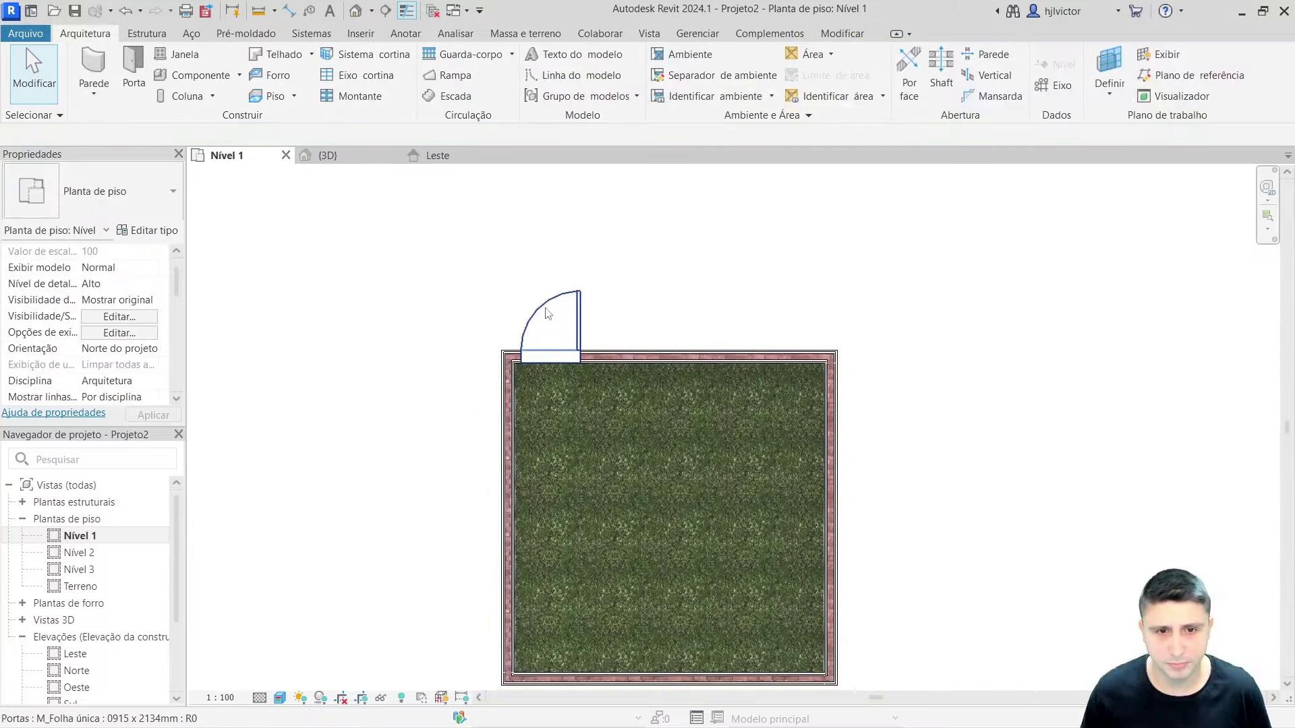
- Flip the door's hinge side and facing so it swings into the room
{"action": "scroll", "coordinate": [538, 345], "scroll_direction": "up", "scroll_amount": 1}
{"action": "scroll", "coordinate": [553, 341], "scroll_direction": "up", "scroll_amount": 1}
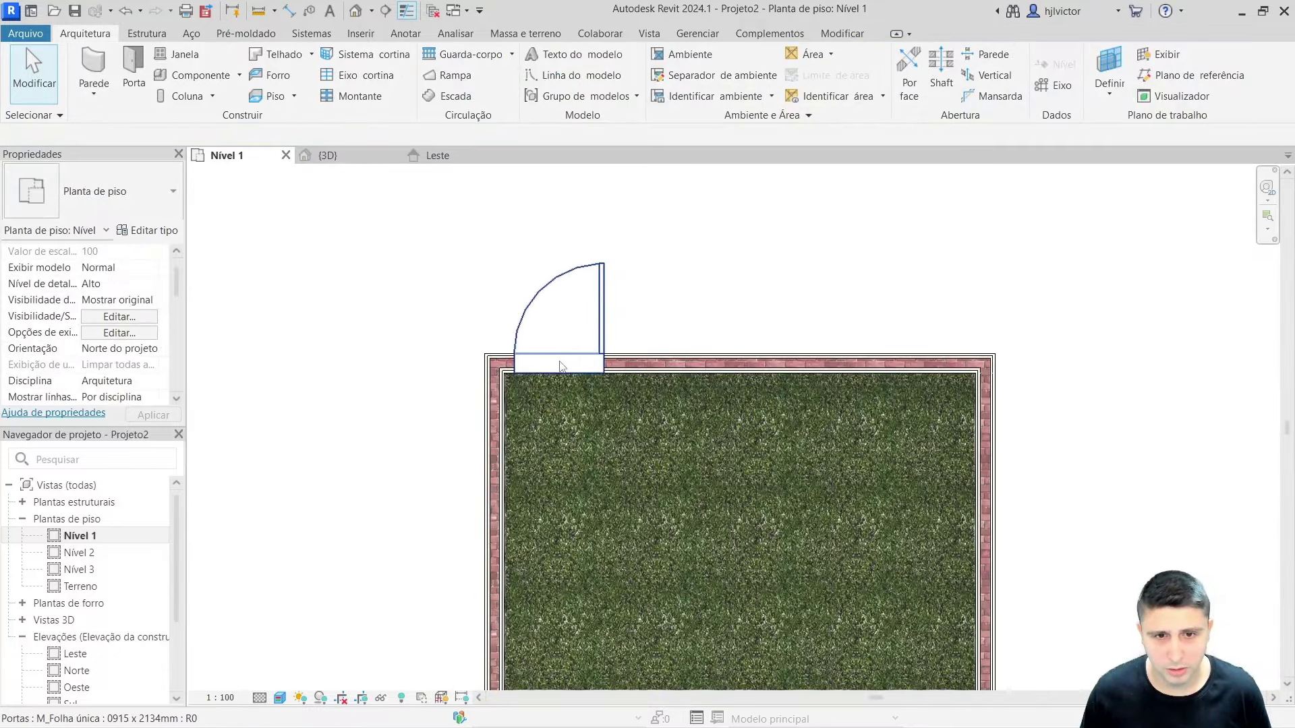
{"action": "left_click", "coordinate": [567, 358]}
{"action": "left_click", "coordinate": [577, 311]}
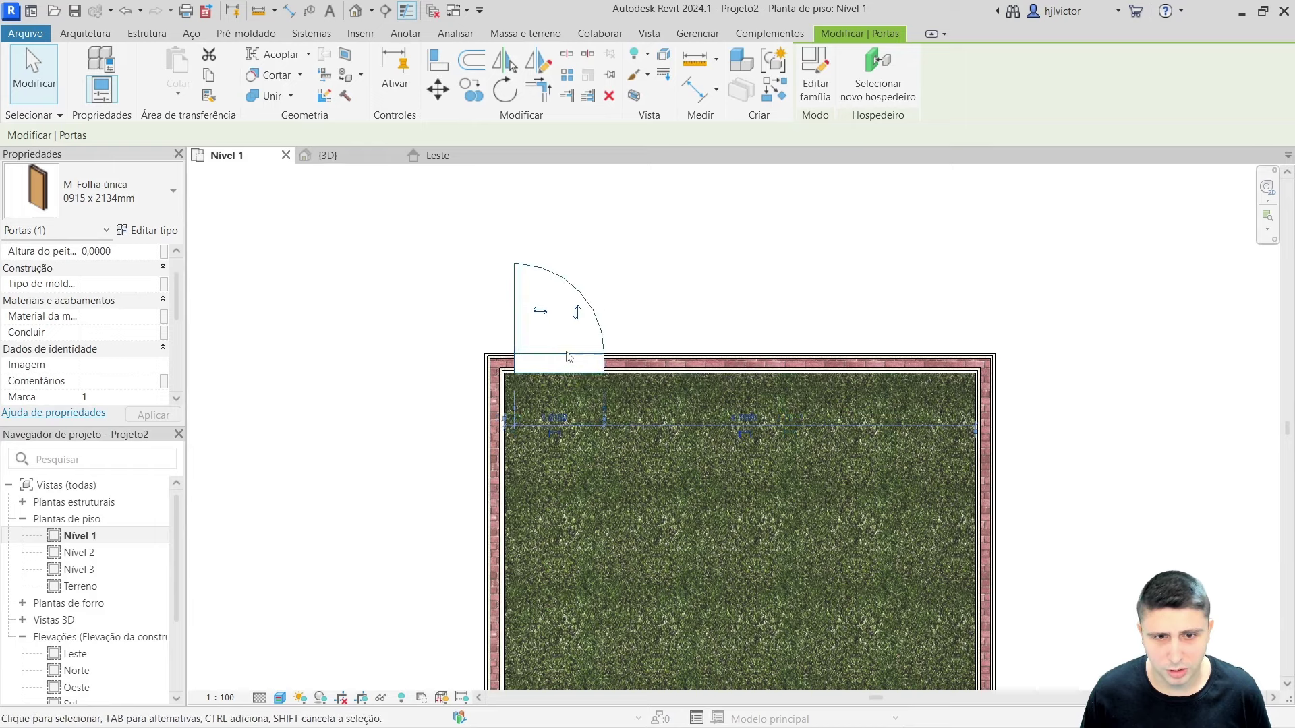
{"action": "left_click", "coordinate": [577, 312]}
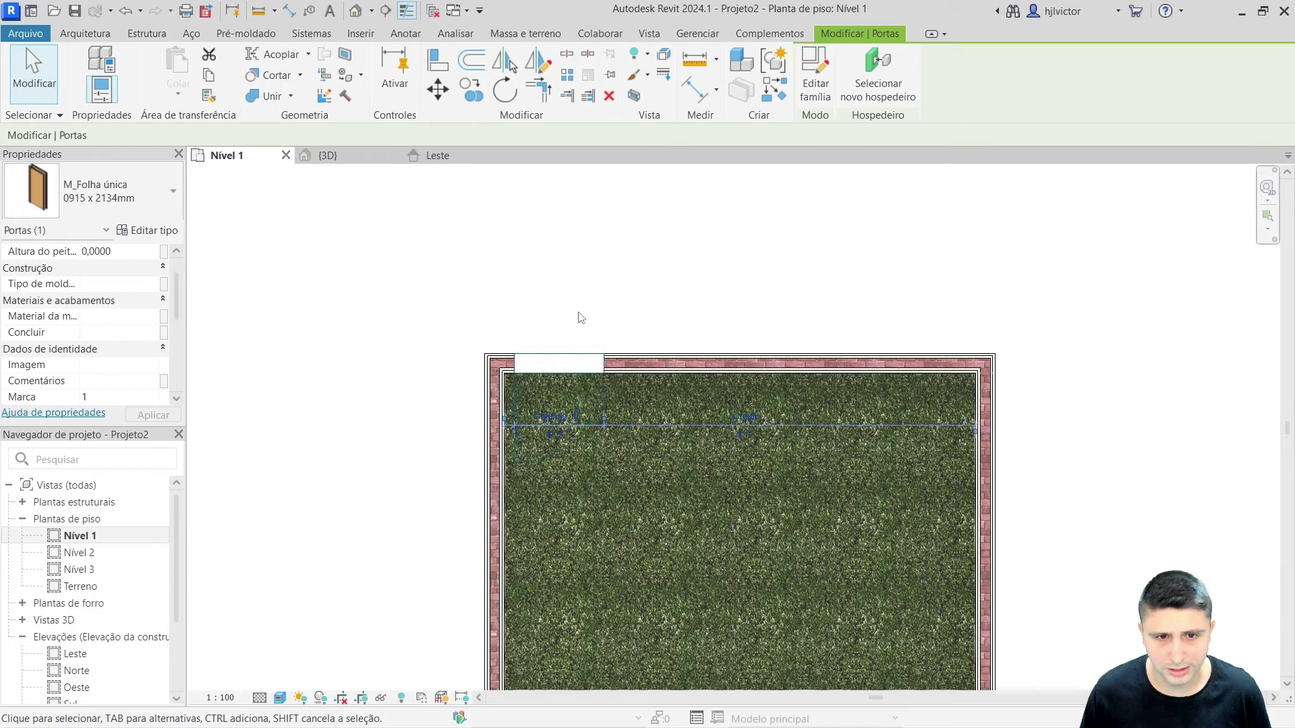
{"action": "scroll", "coordinate": [576, 402], "scroll_direction": "up", "scroll_amount": 1}
{"action": "scroll", "coordinate": [563, 412], "scroll_direction": "up", "scroll_amount": 2}
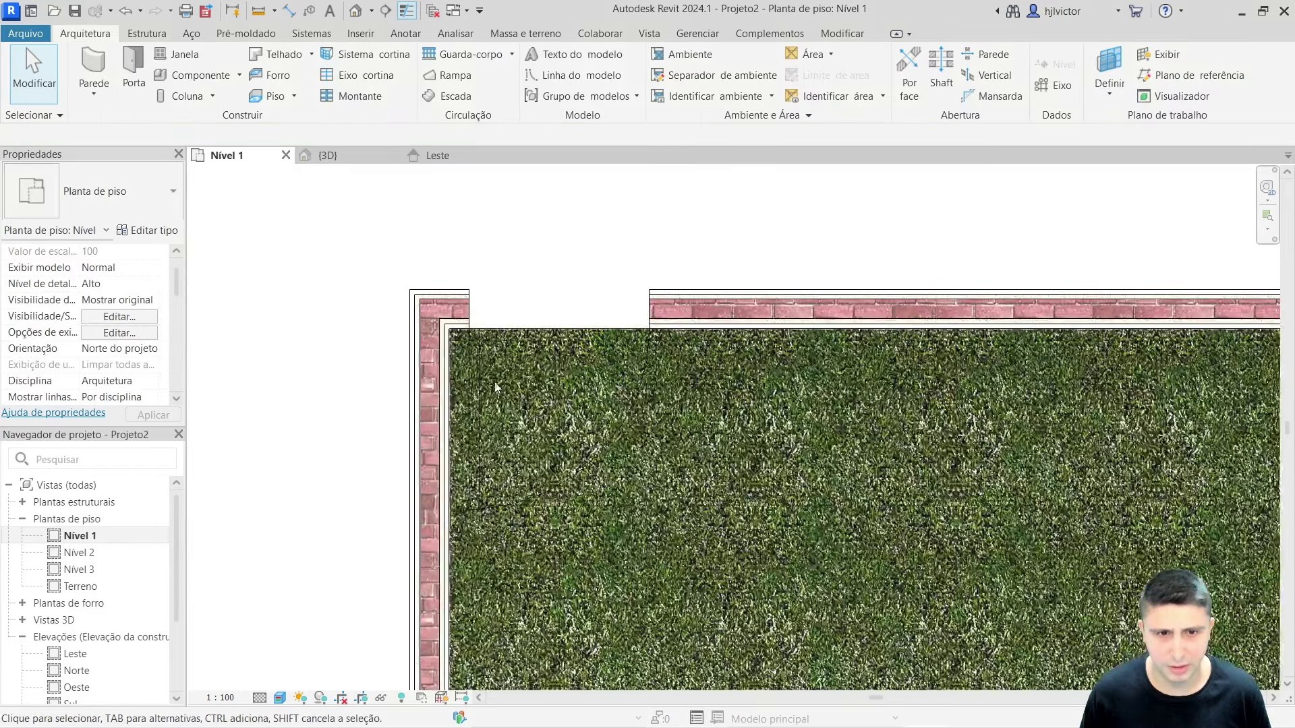
- In the 3D view, orbit and zoom around the north-wall door to inspect it
{"action": "left_click", "coordinate": [328, 155]}
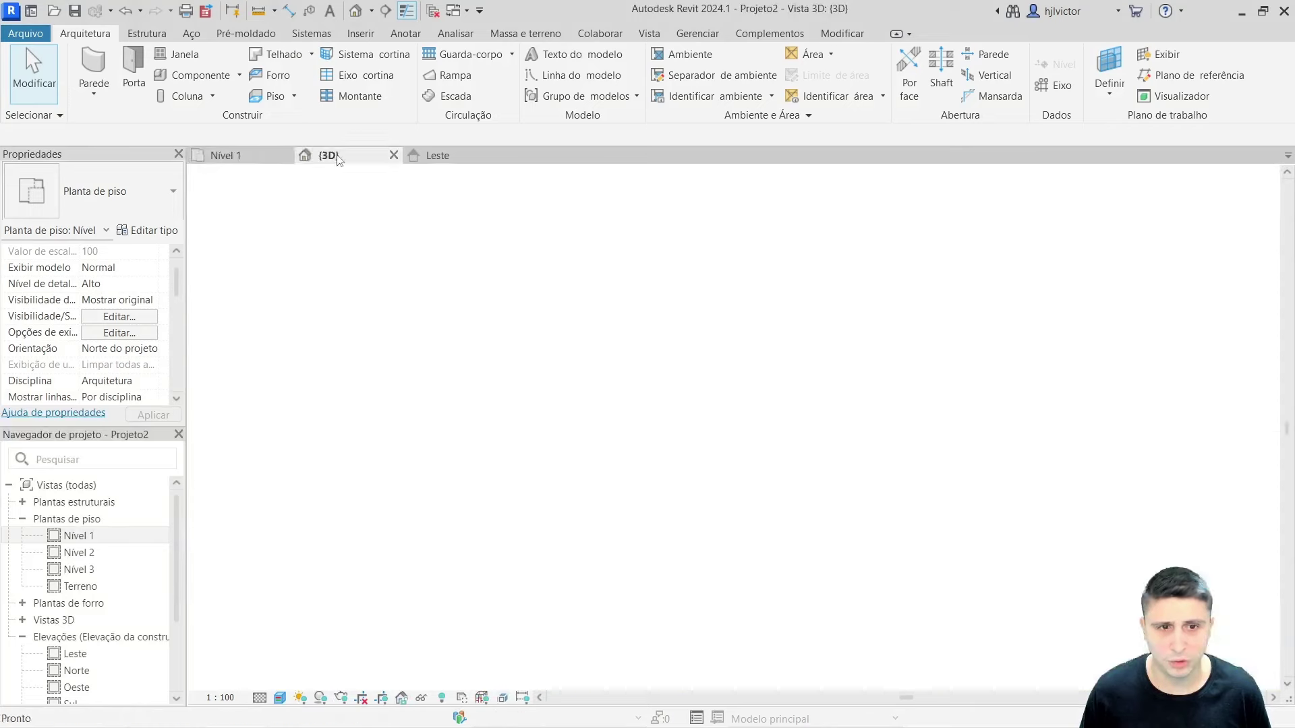
{"action": "middle_click_drag", "start_coordinate": [576, 432], "coordinate": [538, 391], "text": "shift"}
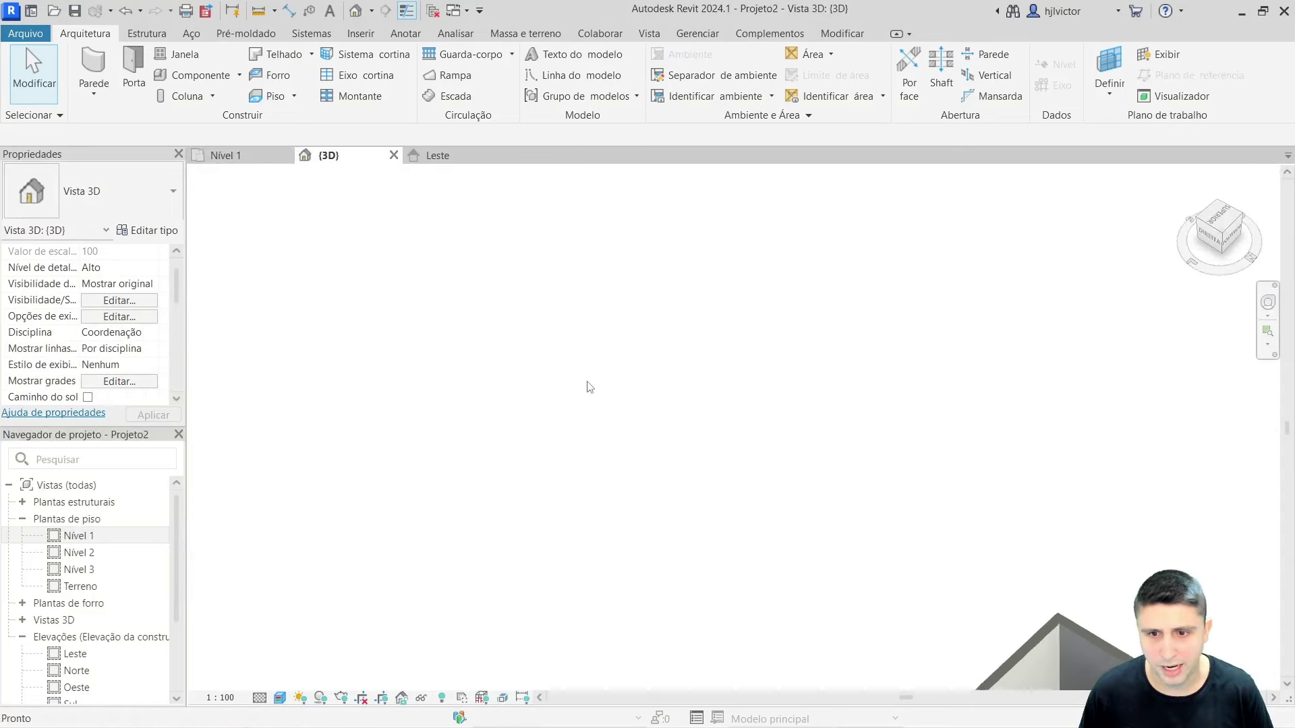
{"action": "scroll", "coordinate": [827, 577], "scroll_direction": "up", "scroll_amount": 2}
{"action": "scroll", "coordinate": [827, 577], "scroll_direction": "up", "scroll_amount": 2}
{"action": "scroll", "coordinate": [870, 587], "scroll_direction": "up", "scroll_amount": 2}
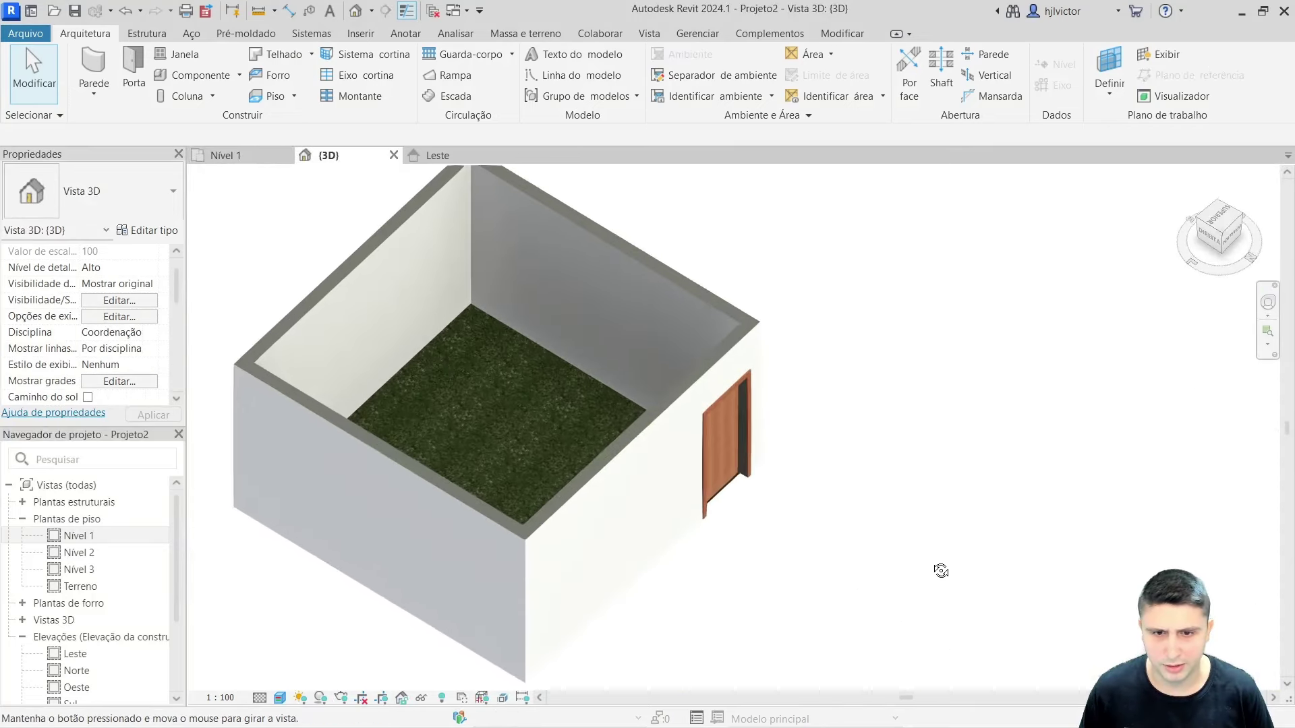
{"action": "mouse_move", "coordinate": [880, 593]}
{"action": "middle_mouse_down", "text": "shift"}
{"action": "mouse_move", "coordinate": [831, 495]}
{"action": "mouse_move", "coordinate": [877, 478]}
{"action": "middle_mouse_up", "text": "shift"}
{"action": "scroll", "coordinate": [775, 636], "scroll_direction": "down", "scroll_amount": 2}
{"action": "scroll", "coordinate": [775, 636], "scroll_direction": "up", "scroll_amount": 3}
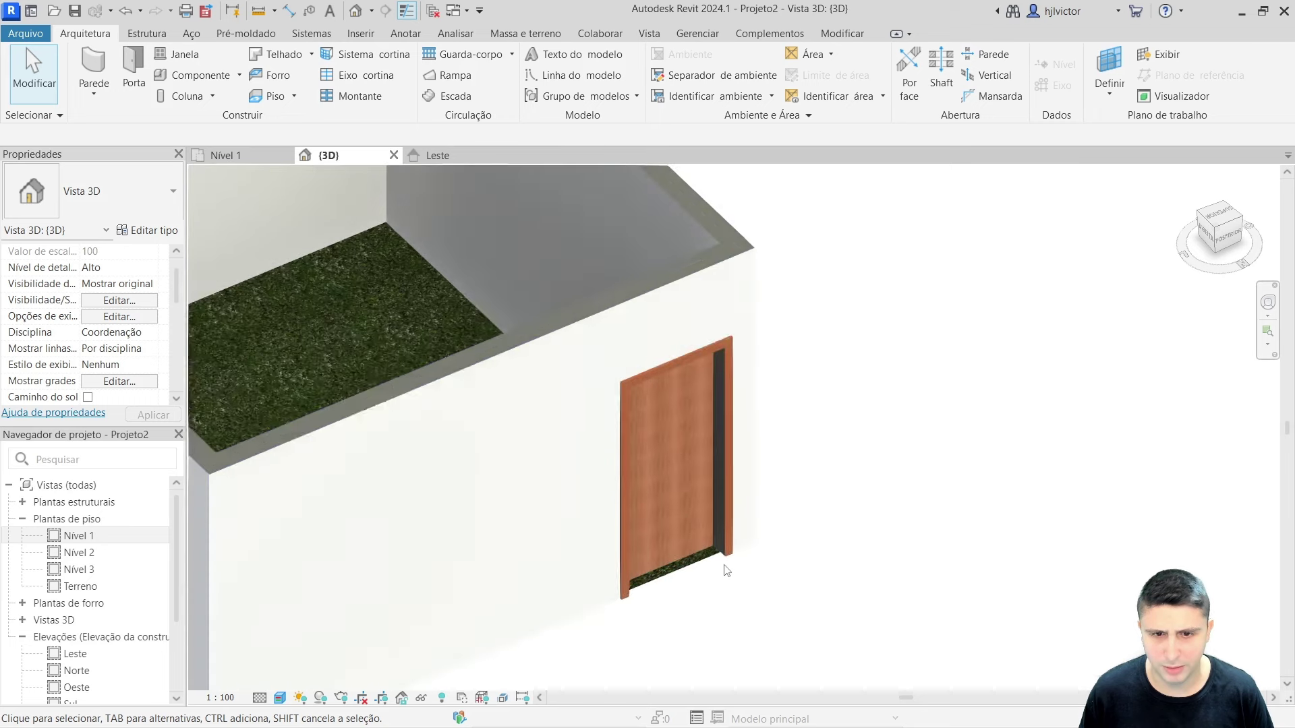
{"action": "scroll", "coordinate": [682, 472], "scroll_direction": "down", "scroll_amount": 2}
{"action": "mouse_move", "coordinate": [682, 471]}
{"action": "middle_mouse_down", "text": "shift"}
{"action": "mouse_move", "coordinate": [558, 549]}
{"action": "mouse_move", "coordinate": [757, 425]}
{"action": "middle_mouse_up", "text": "shift"}
{"action": "scroll", "coordinate": [722, 381], "scroll_direction": "down", "scroll_amount": 3}
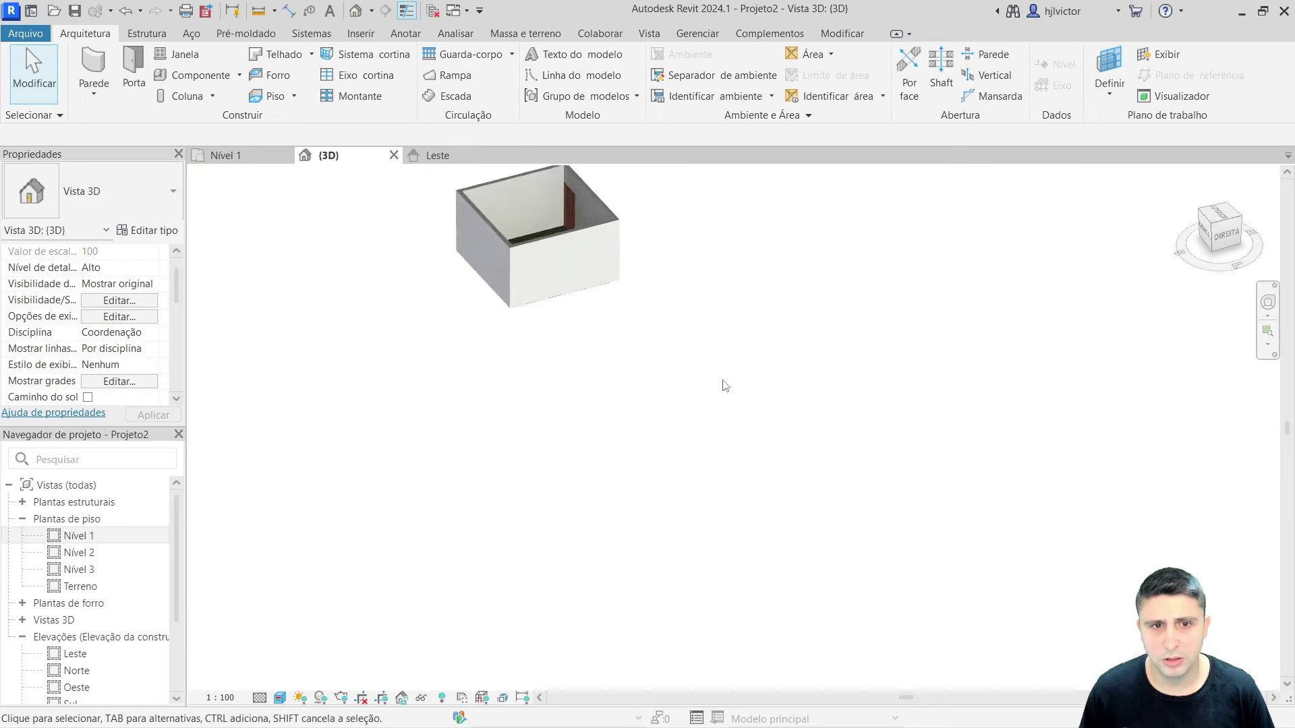
{"action": "scroll", "coordinate": [578, 231], "scroll_direction": "up", "scroll_amount": 1}
{"action": "scroll", "coordinate": [615, 286], "scroll_direction": "up", "scroll_amount": 2}
{"action": "scroll", "coordinate": [615, 286], "scroll_direction": "up", "scroll_amount": 1}
{"action": "middle_click_drag", "start_coordinate": [615, 286], "coordinate": [670, 341], "text": "shift"}
{"action": "scroll", "coordinate": [671, 342], "scroll_direction": "up", "scroll_amount": 2}
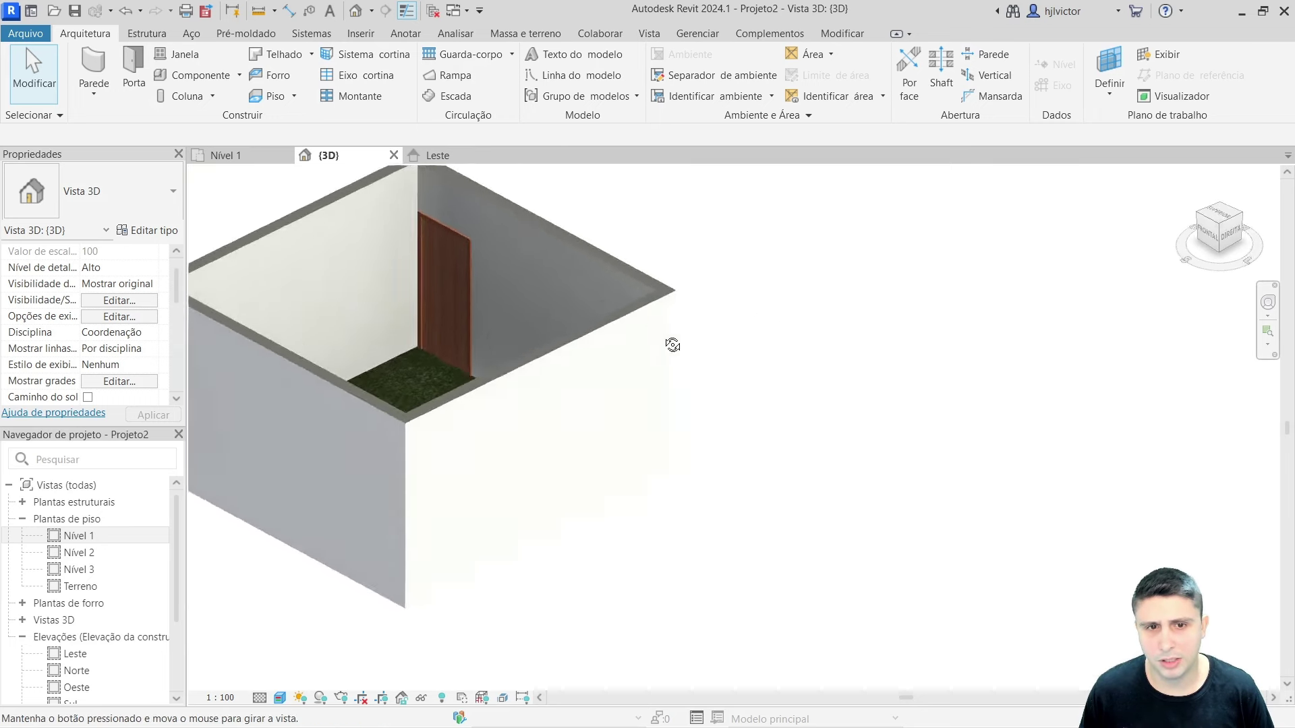
{"action": "scroll", "coordinate": [396, 245], "scroll_direction": "up", "scroll_amount": 2}
{"action": "scroll", "coordinate": [342, 243], "scroll_direction": "up", "scroll_amount": 2}
{"action": "scroll", "coordinate": [344, 246], "scroll_direction": "up", "scroll_amount": 1}
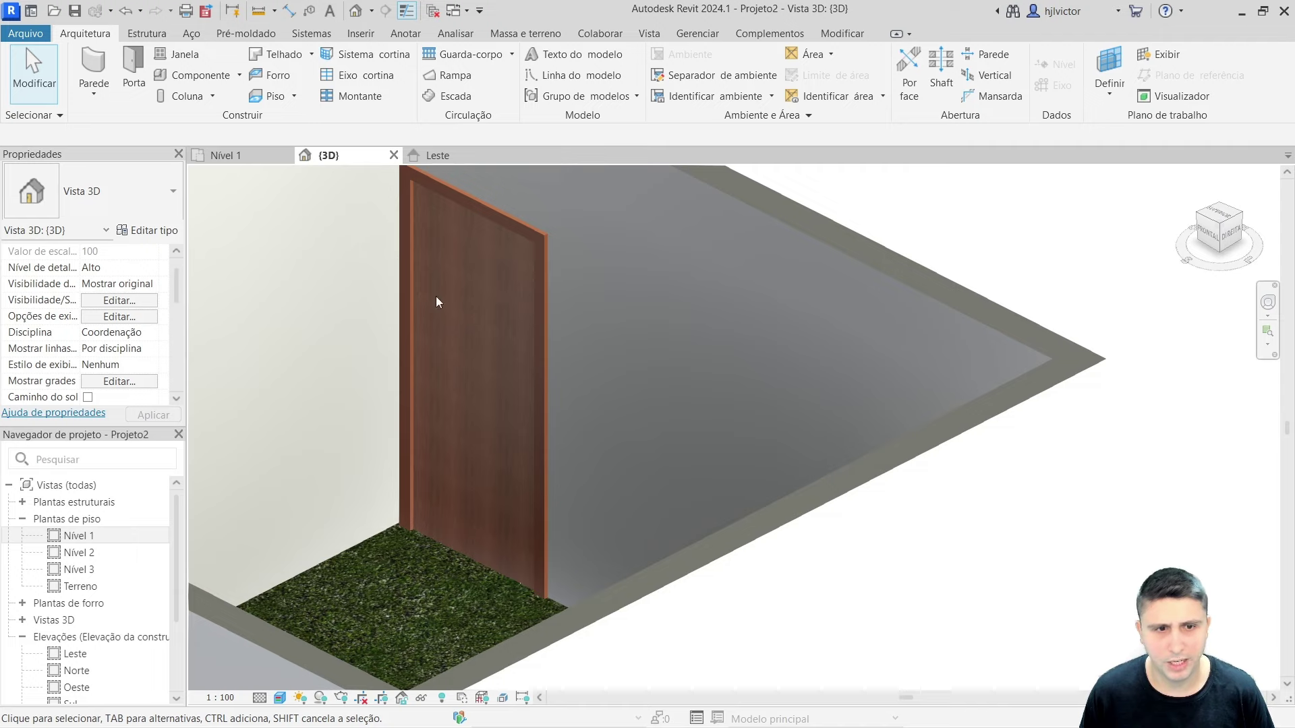
- Select the door on Nível 1, review it in 3D from above, then return to Nível 1
{"action": "left_click", "coordinate": [229, 157]}
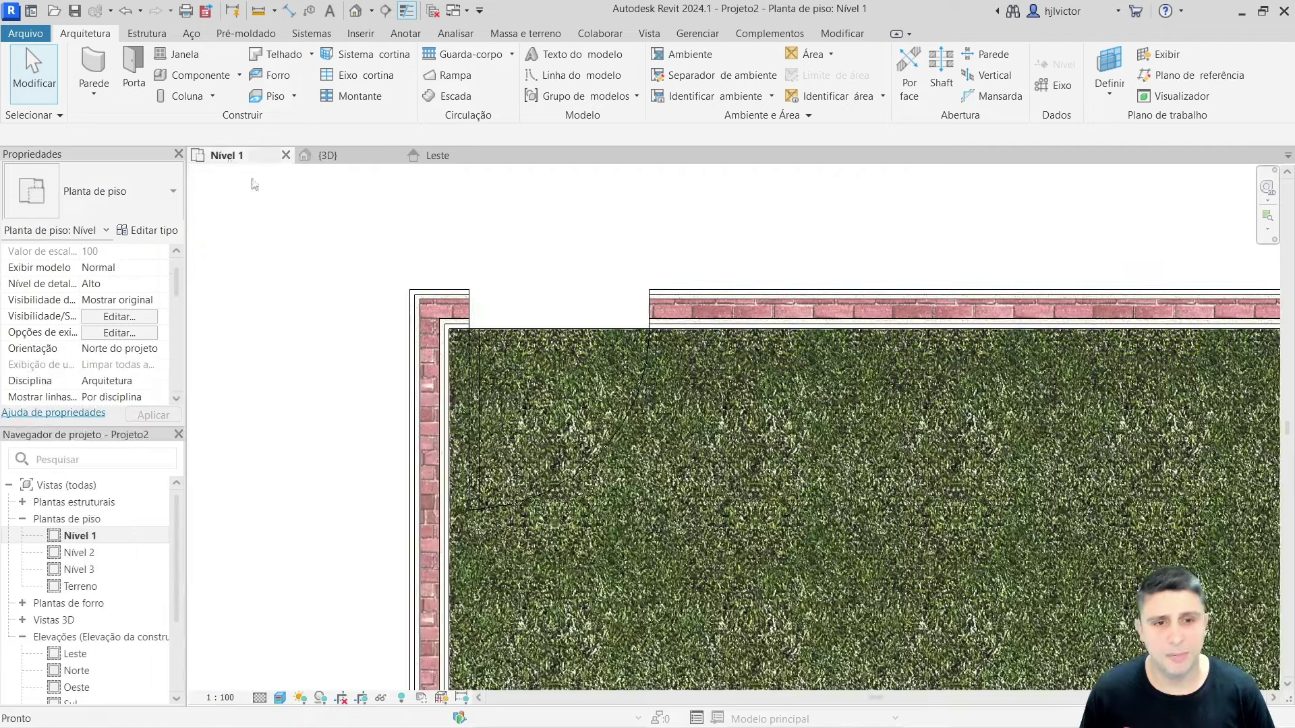
{"action": "left_click", "coordinate": [483, 352]}
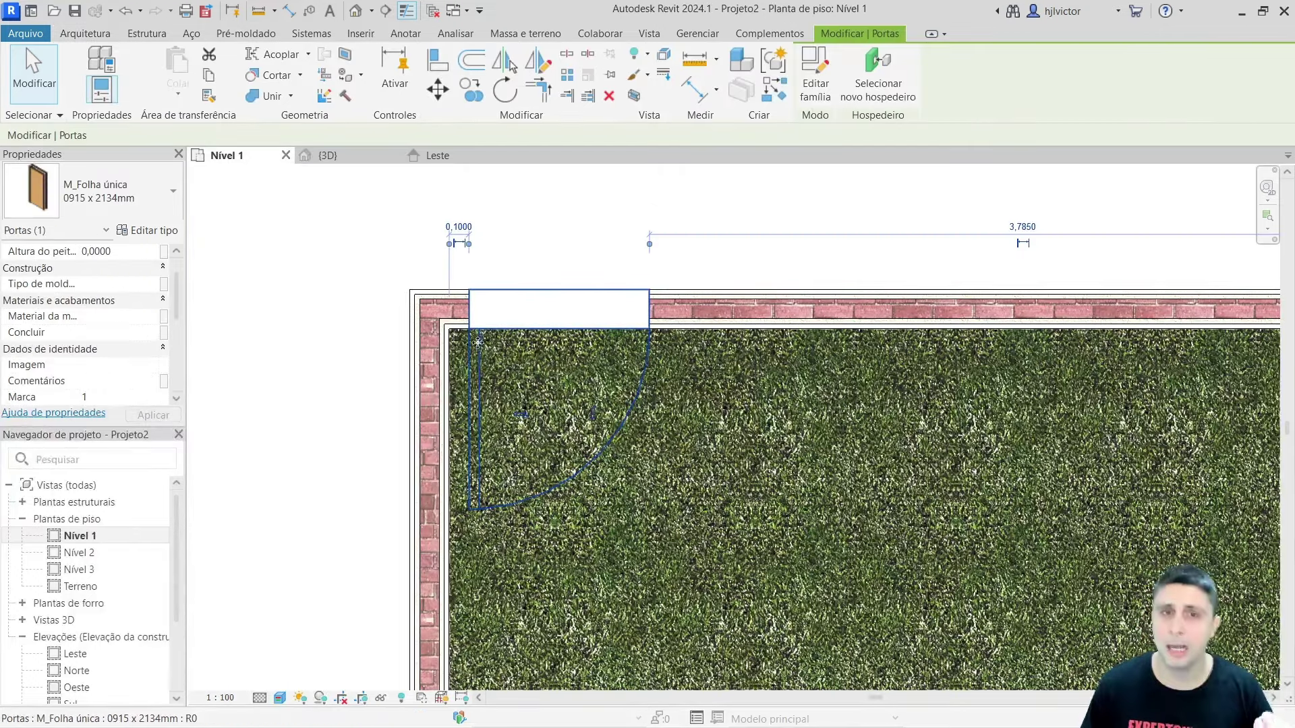
{"action": "left_click", "coordinate": [347, 164]}
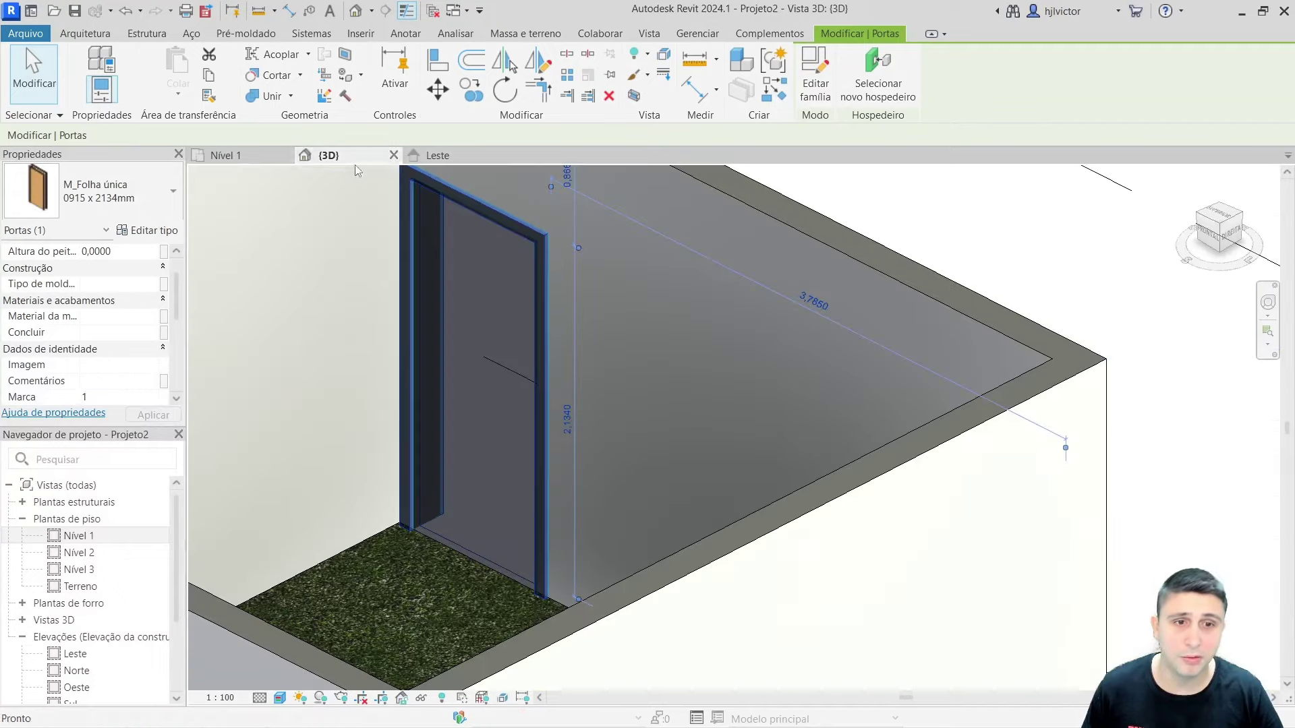
{"action": "left_click", "coordinate": [935, 227]}
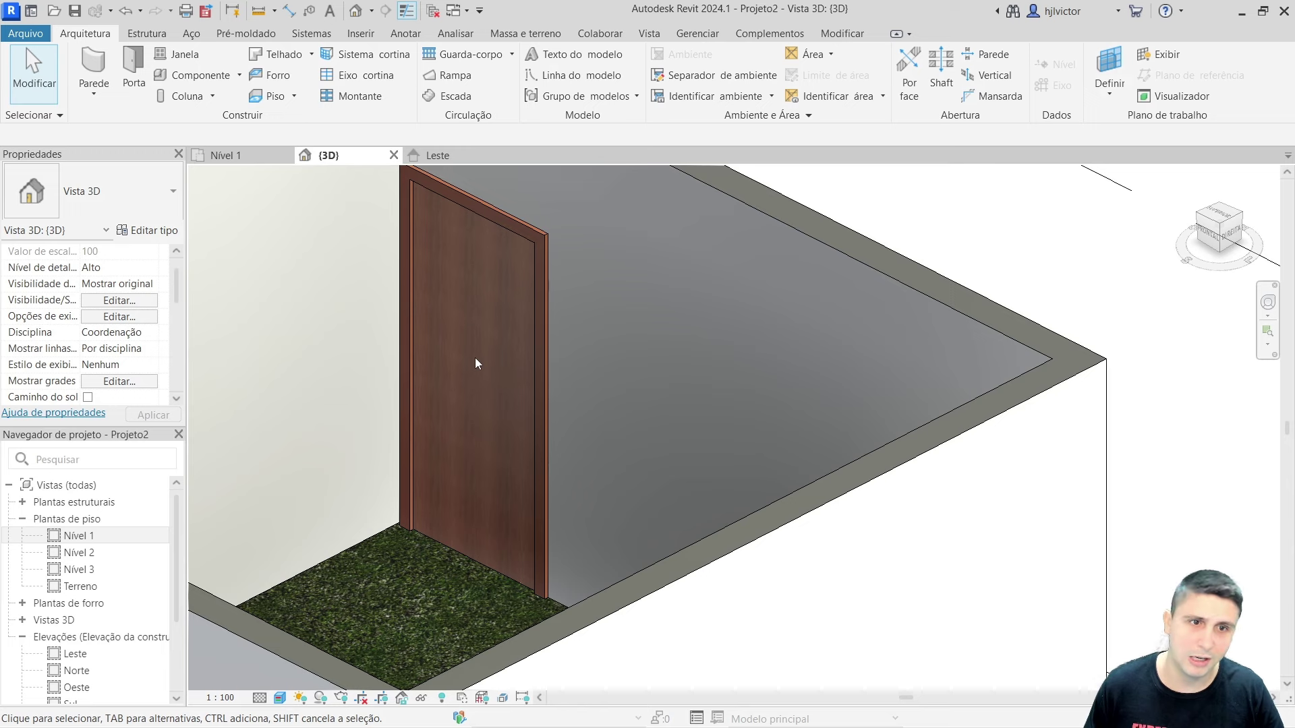
{"action": "scroll", "coordinate": [523, 425], "scroll_direction": "down", "scroll_amount": 3}
{"action": "scroll", "coordinate": [591, 435], "scroll_direction": "down", "scroll_amount": 2}
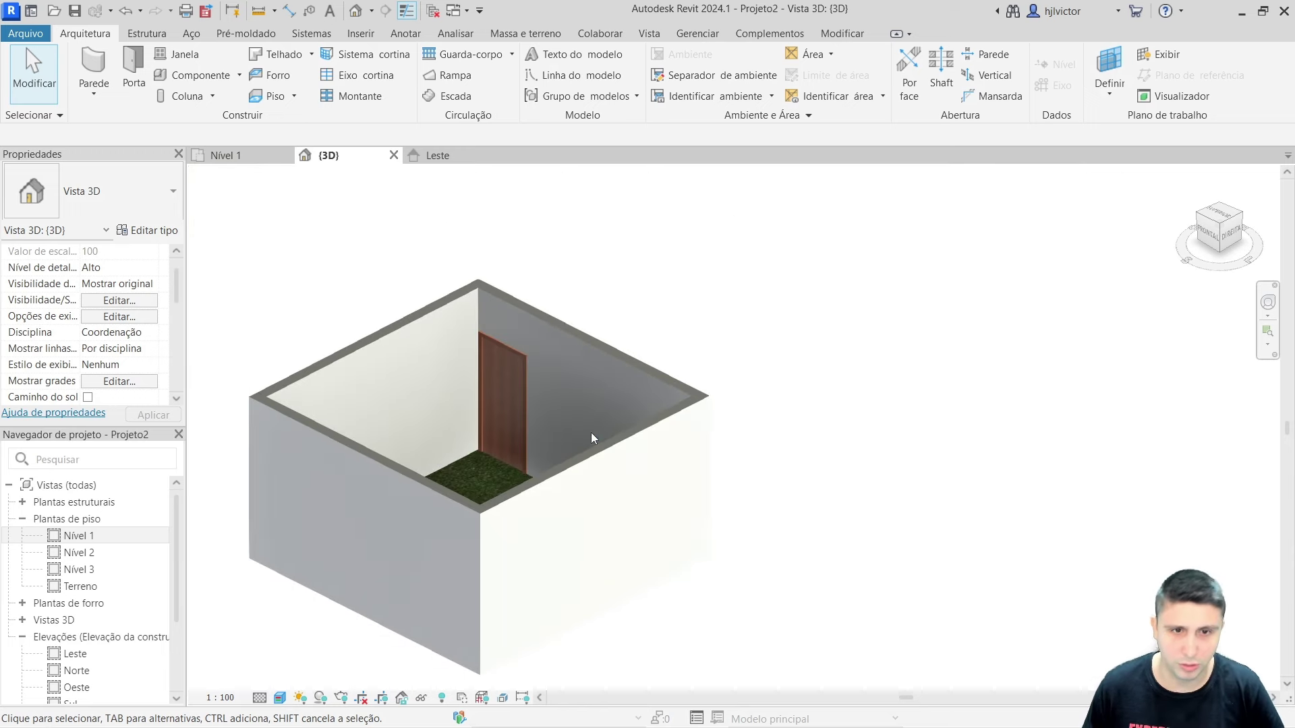
{"action": "mouse_move", "coordinate": [796, 456]}
{"action": "middle_mouse_down", "text": "shift"}
{"action": "mouse_move", "coordinate": [615, 535]}
{"action": "mouse_move", "coordinate": [662, 540]}
{"action": "mouse_move", "coordinate": [714, 538]}
{"action": "mouse_move", "coordinate": [256, 412]}
{"action": "middle_mouse_up", "text": "shift"}
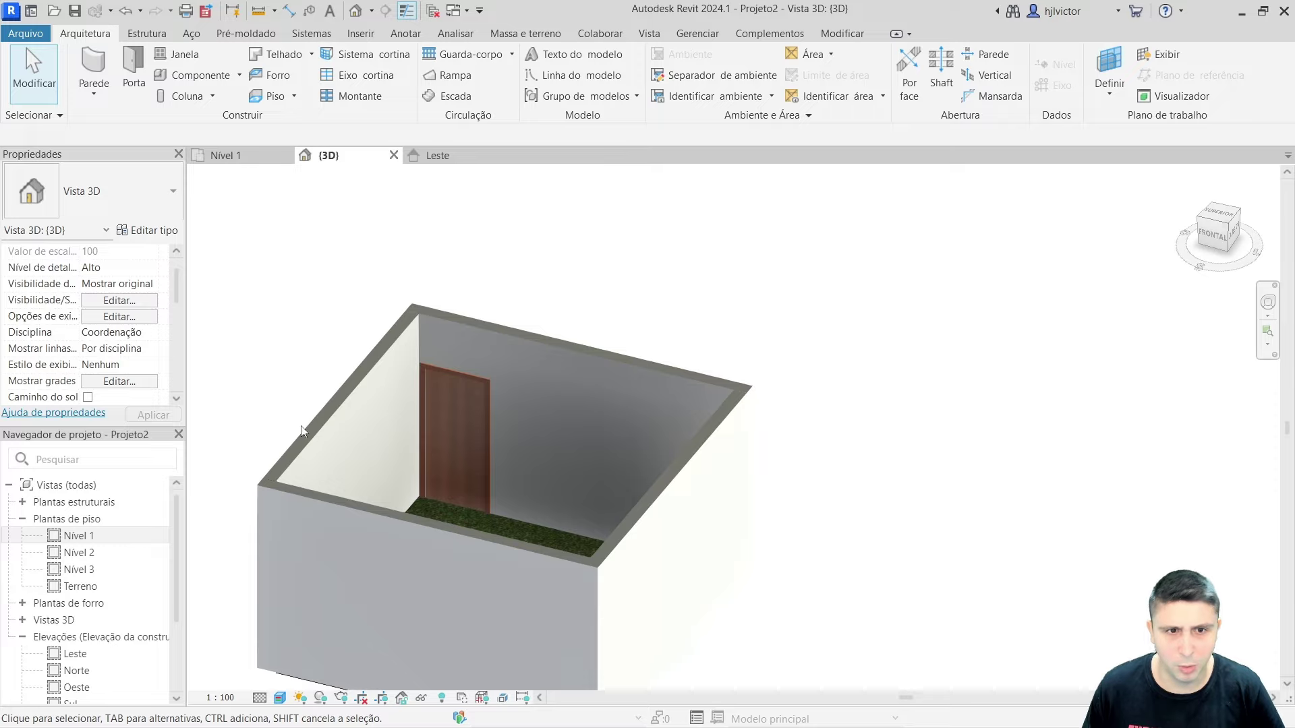
{"action": "left_click", "coordinate": [225, 155]}
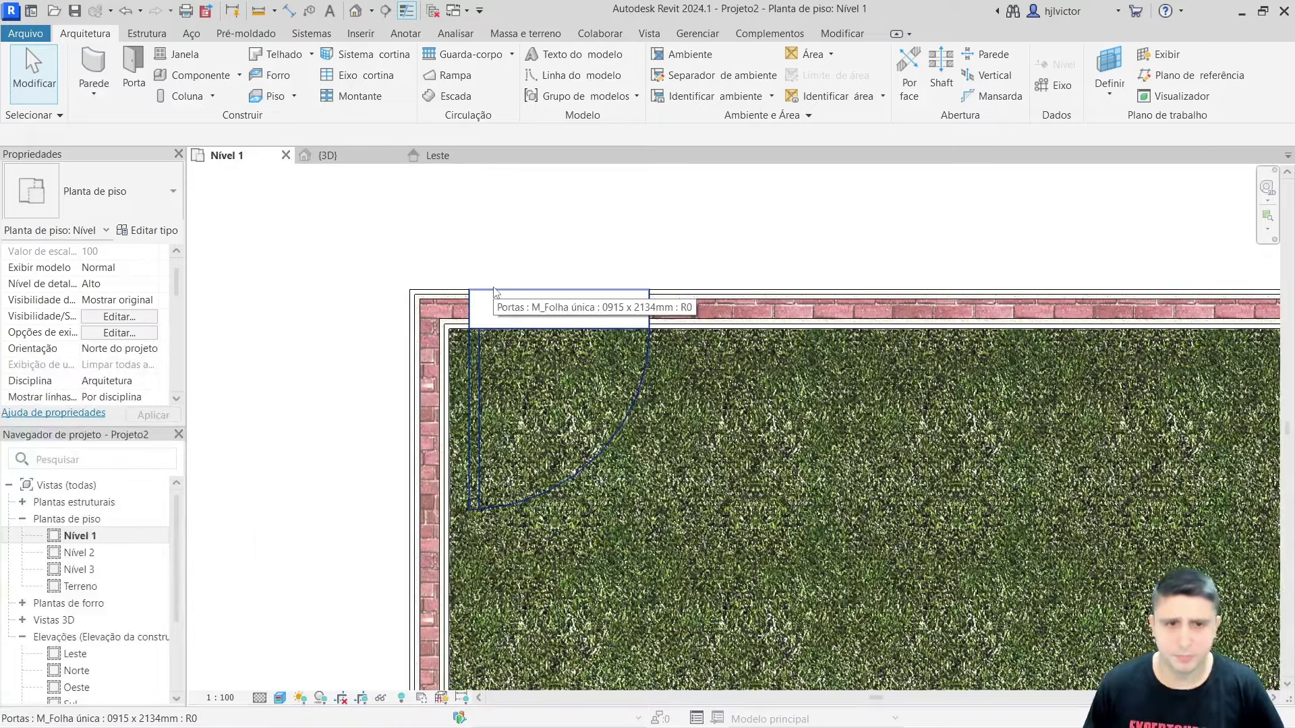
- Place an M_Fixo 0915 x 1830mm fixed window in the south brick wall
{"action": "scroll", "coordinate": [495, 291], "scroll_direction": "down", "scroll_amount": 1}
{"action": "scroll", "coordinate": [472, 290], "scroll_direction": "down", "scroll_amount": 1}
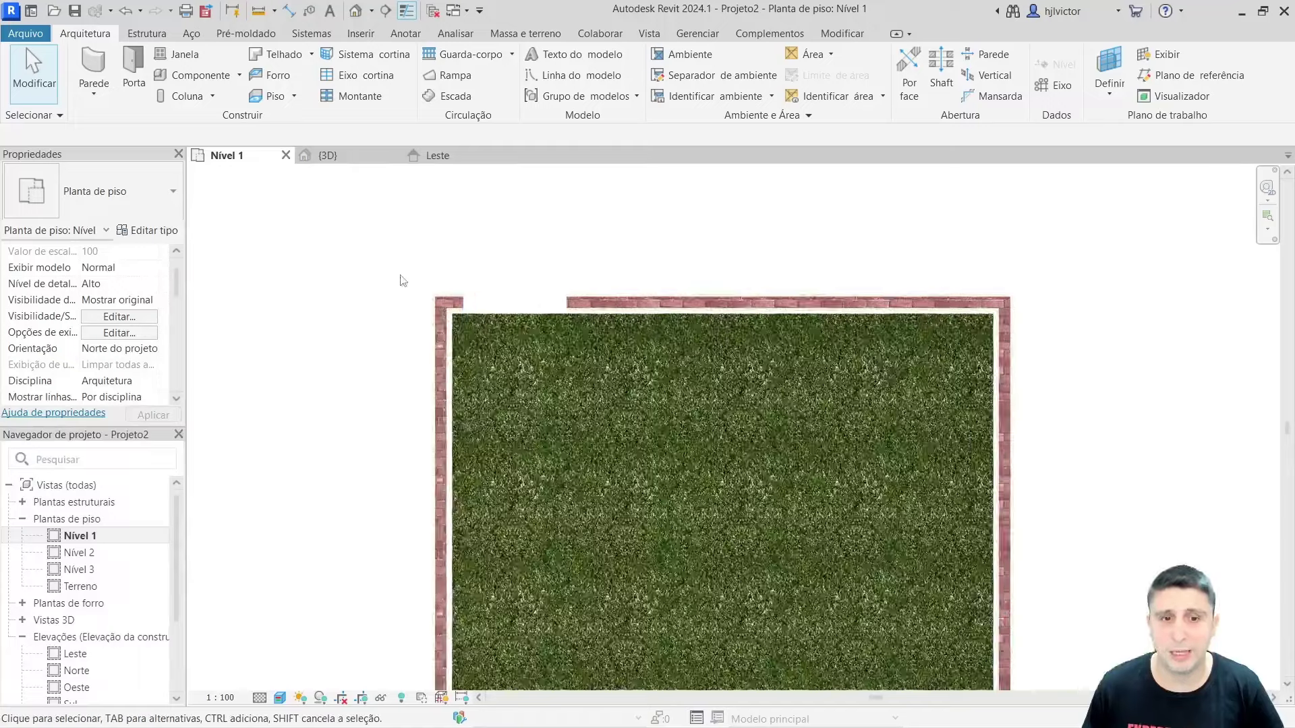
{"action": "scroll", "coordinate": [405, 280], "scroll_direction": "down", "scroll_amount": 1}
{"action": "scroll", "coordinate": [432, 307], "scroll_direction": "down", "scroll_amount": 1}
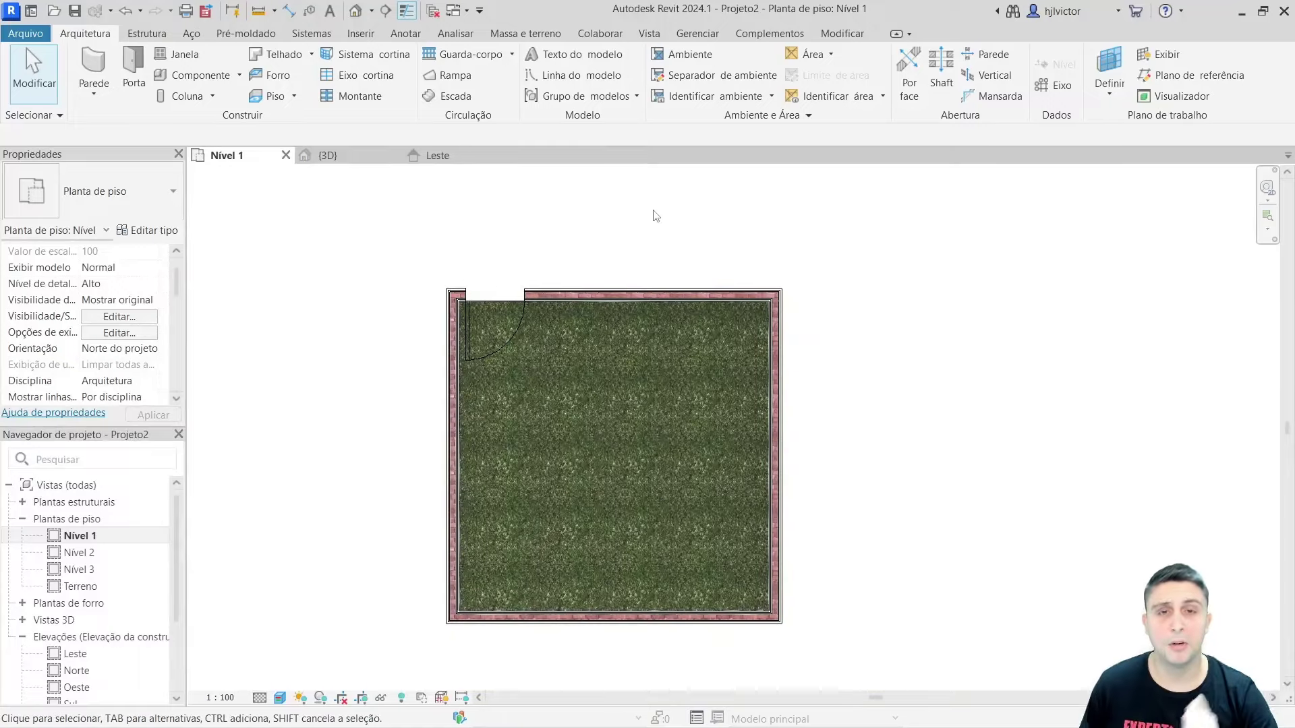
{"action": "scroll", "coordinate": [664, 350], "scroll_direction": "down", "scroll_amount": 1}
{"action": "scroll", "coordinate": [704, 521], "scroll_direction": "up", "scroll_amount": 1}
{"action": "scroll", "coordinate": [702, 519], "scroll_direction": "up", "scroll_amount": 1}
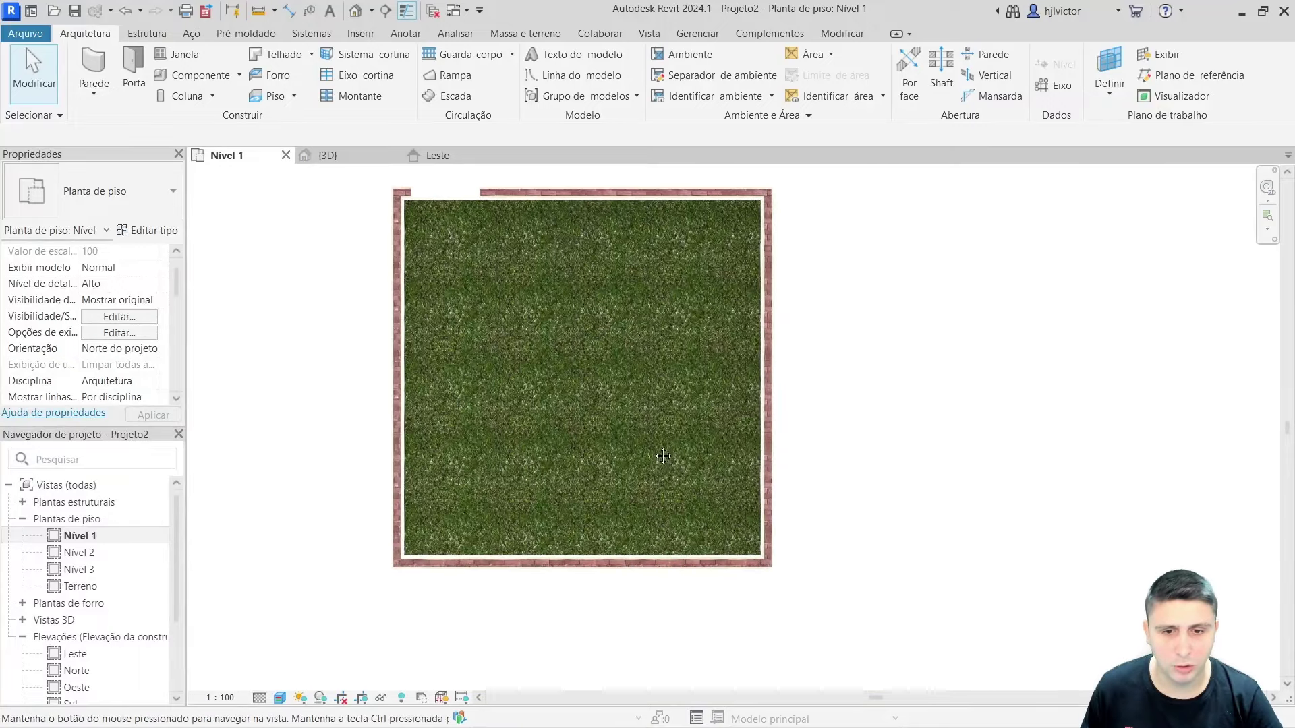
{"action": "scroll", "coordinate": [650, 519], "scroll_direction": "up", "scroll_amount": 2}
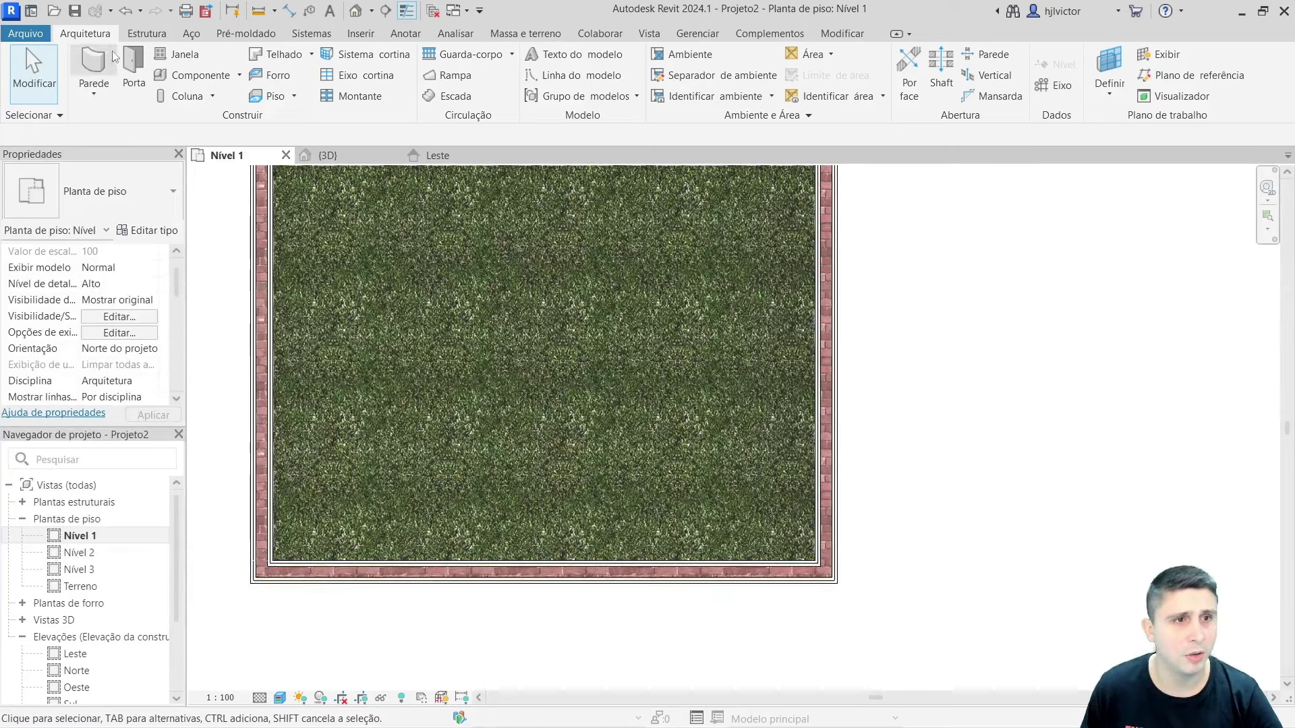
{"action": "left_click", "coordinate": [179, 53]}
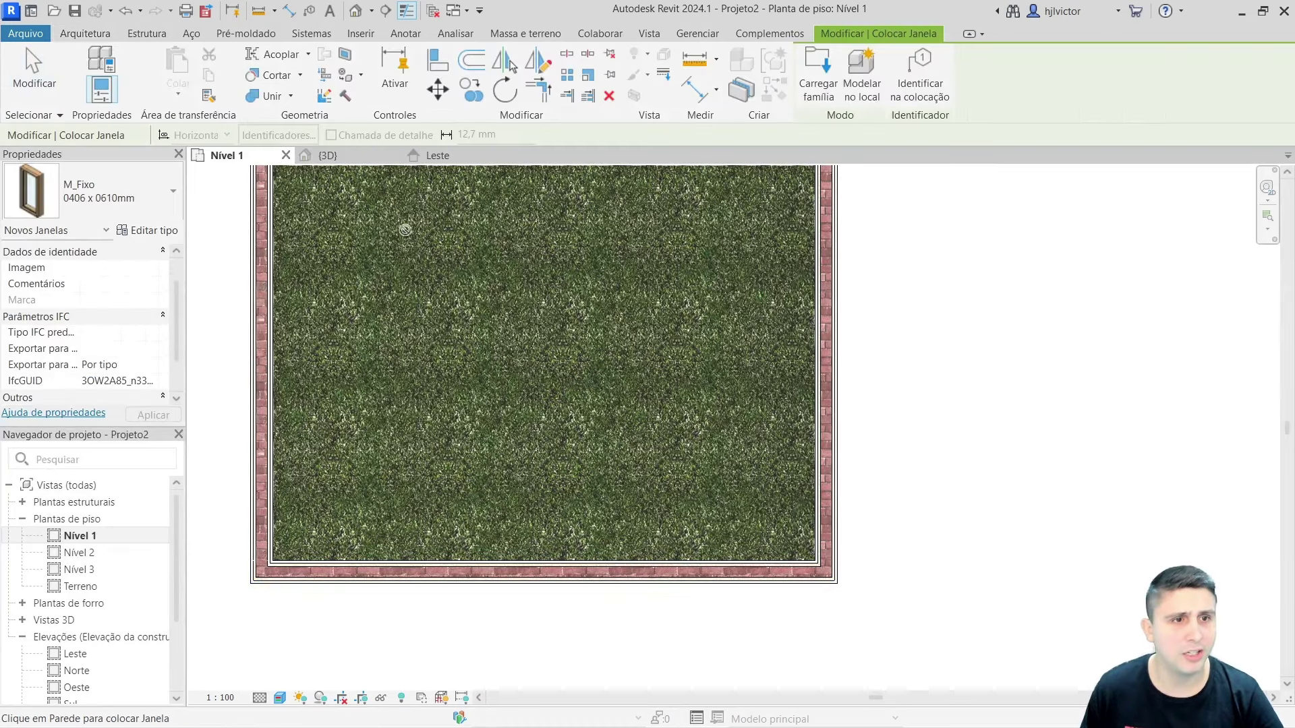
{"action": "left_click", "coordinate": [109, 206]}
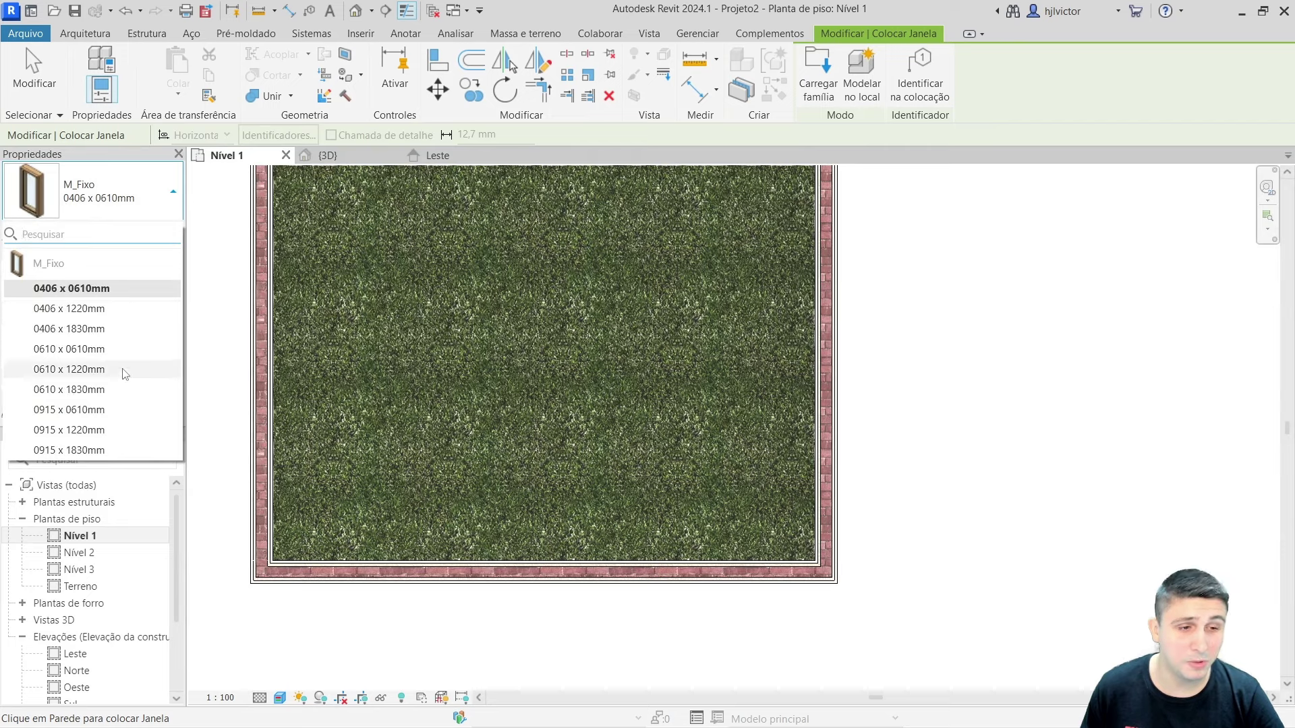
{"action": "left_click", "coordinate": [89, 450]}
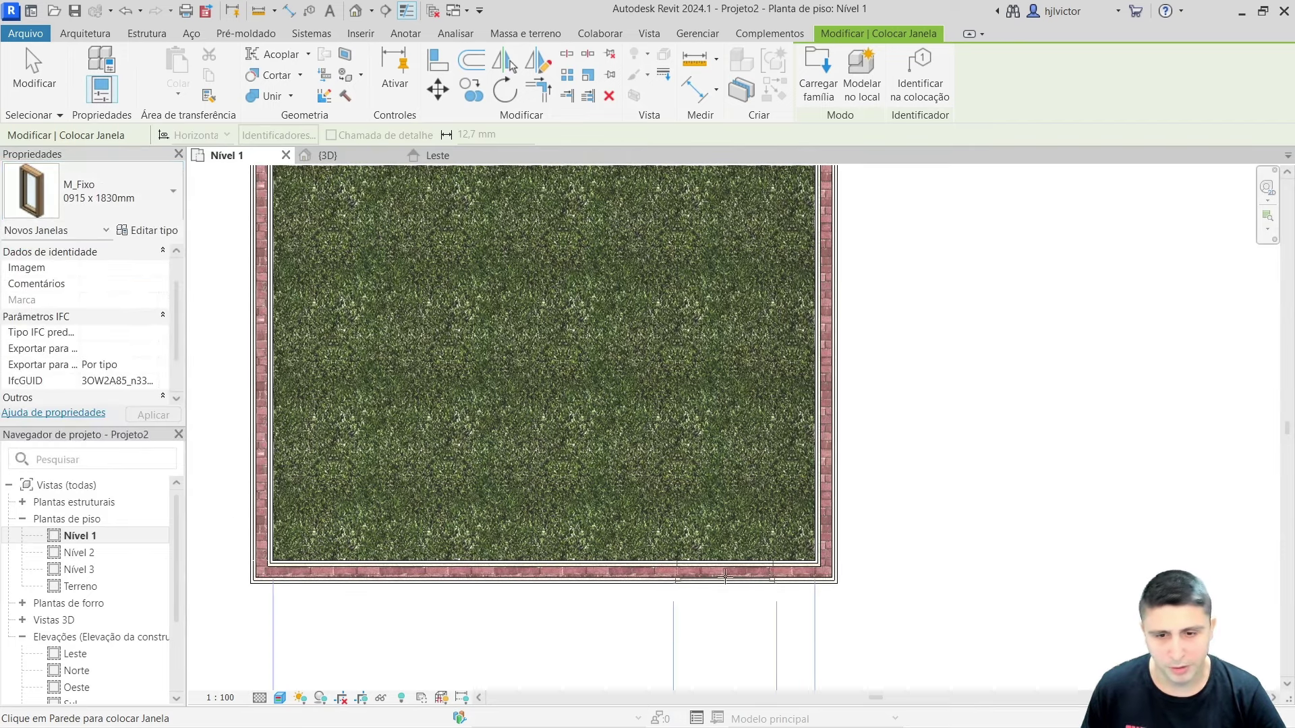
{"action": "scroll", "coordinate": [725, 578], "scroll_direction": "down", "scroll_amount": 1}
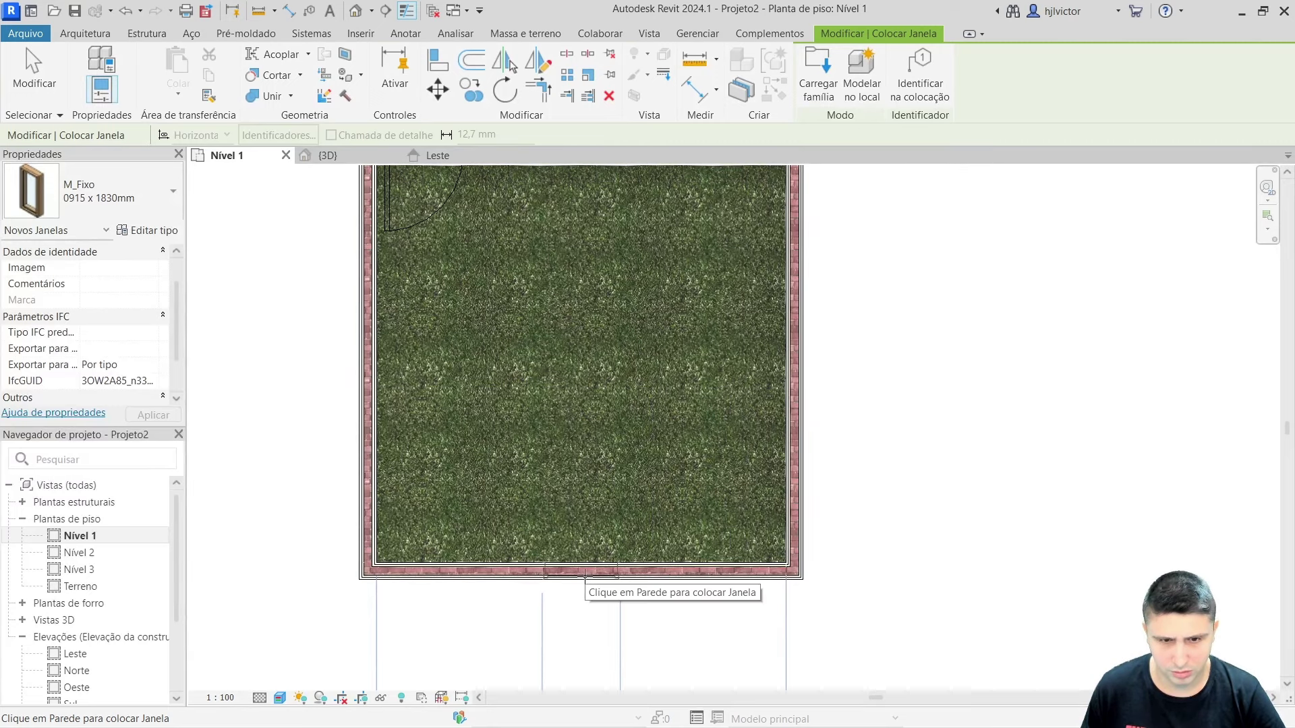
{"action": "left_click", "coordinate": [585, 577]}
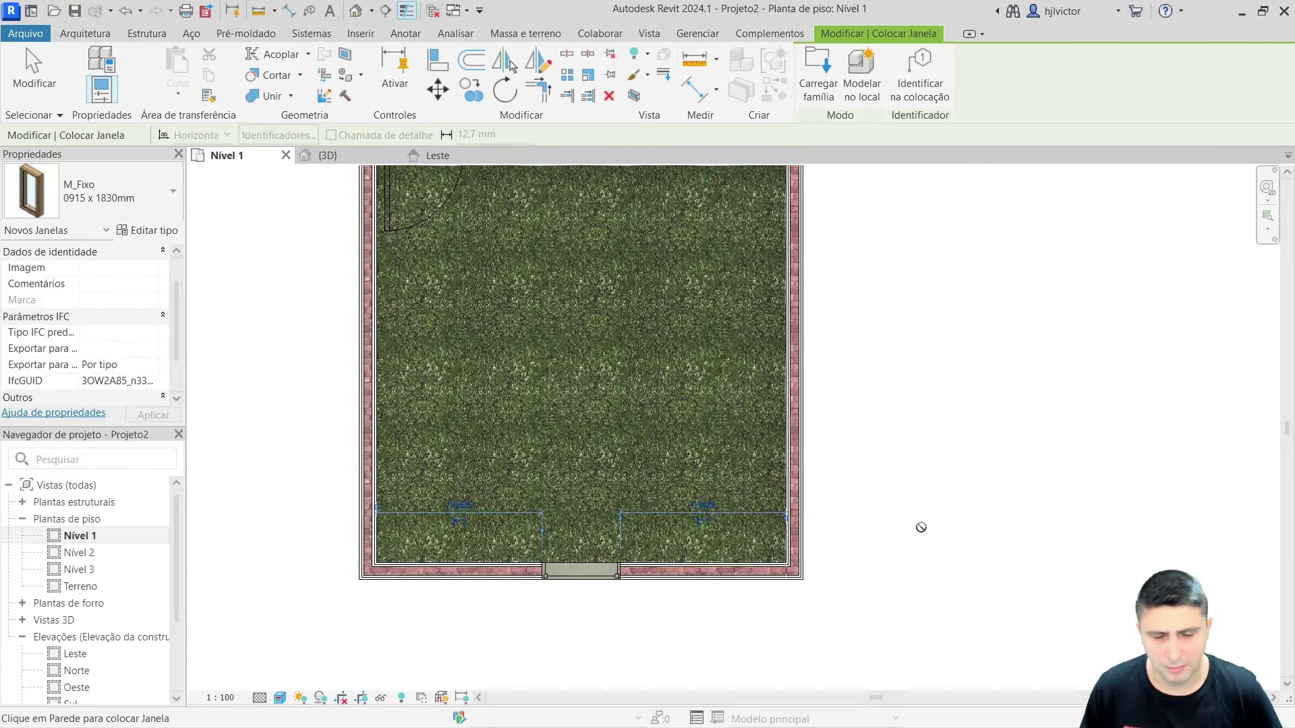
{"action": "scroll", "coordinate": [565, 588], "scroll_direction": "down", "scroll_amount": 1}
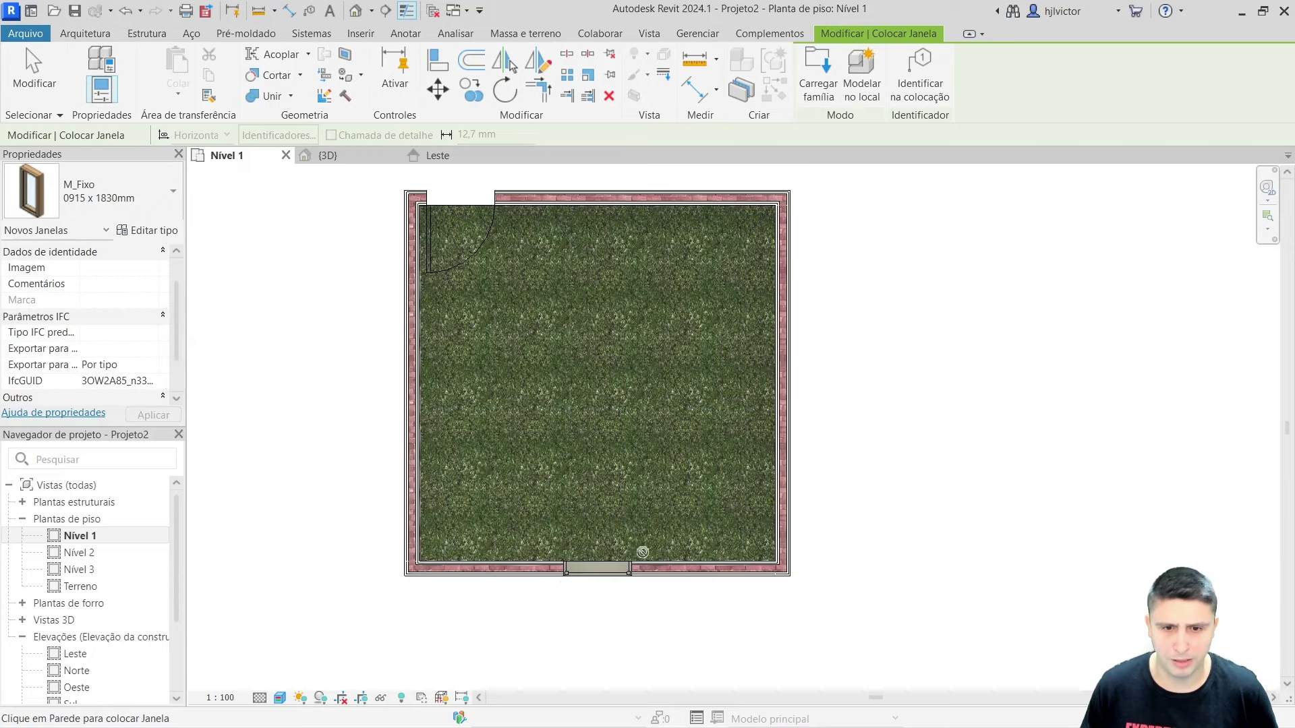
{"action": "key", "text": "Escape"}
{"action": "scroll", "coordinate": [580, 553], "scroll_direction": "up", "scroll_amount": 3}
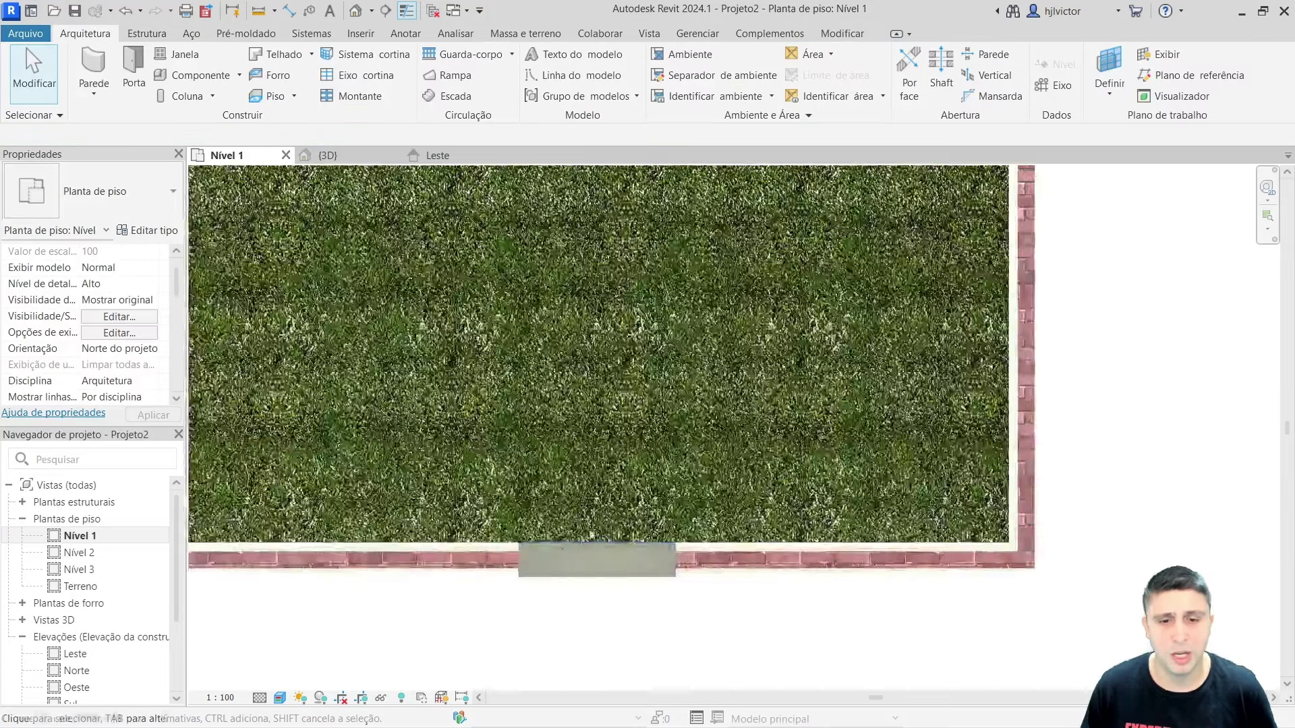
- In the 3D view, orbit to face the south wall holding the window
{"action": "left_click", "coordinate": [326, 152]}
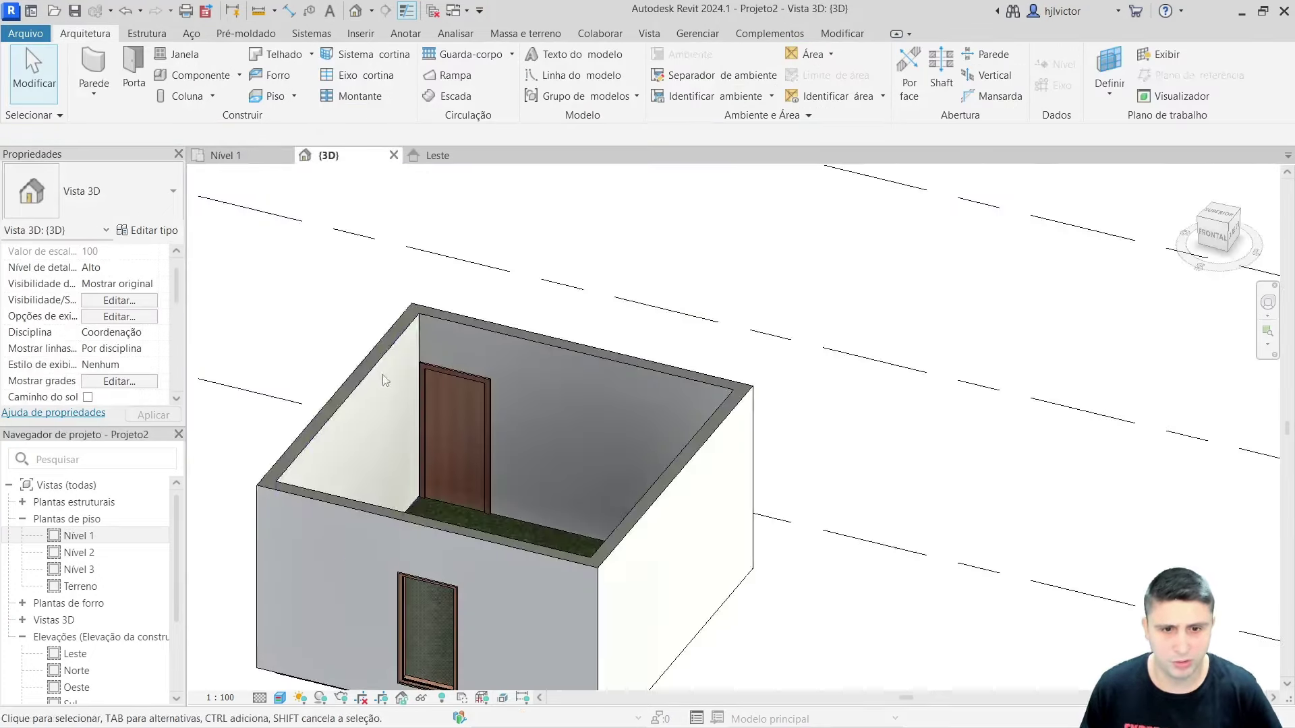
{"action": "scroll", "coordinate": [398, 368], "scroll_direction": "down", "scroll_amount": 3}
{"action": "mouse_move", "coordinate": [653, 509]}
{"action": "middle_mouse_down", "text": "shift"}
{"action": "mouse_move", "coordinate": [665, 482]}
{"action": "mouse_move", "coordinate": [605, 496]}
{"action": "middle_mouse_up", "text": "shift"}
{"action": "scroll", "coordinate": [593, 496], "scroll_direction": "up", "scroll_amount": 3}
{"action": "scroll", "coordinate": [564, 488], "scroll_direction": "up", "scroll_amount": 3}
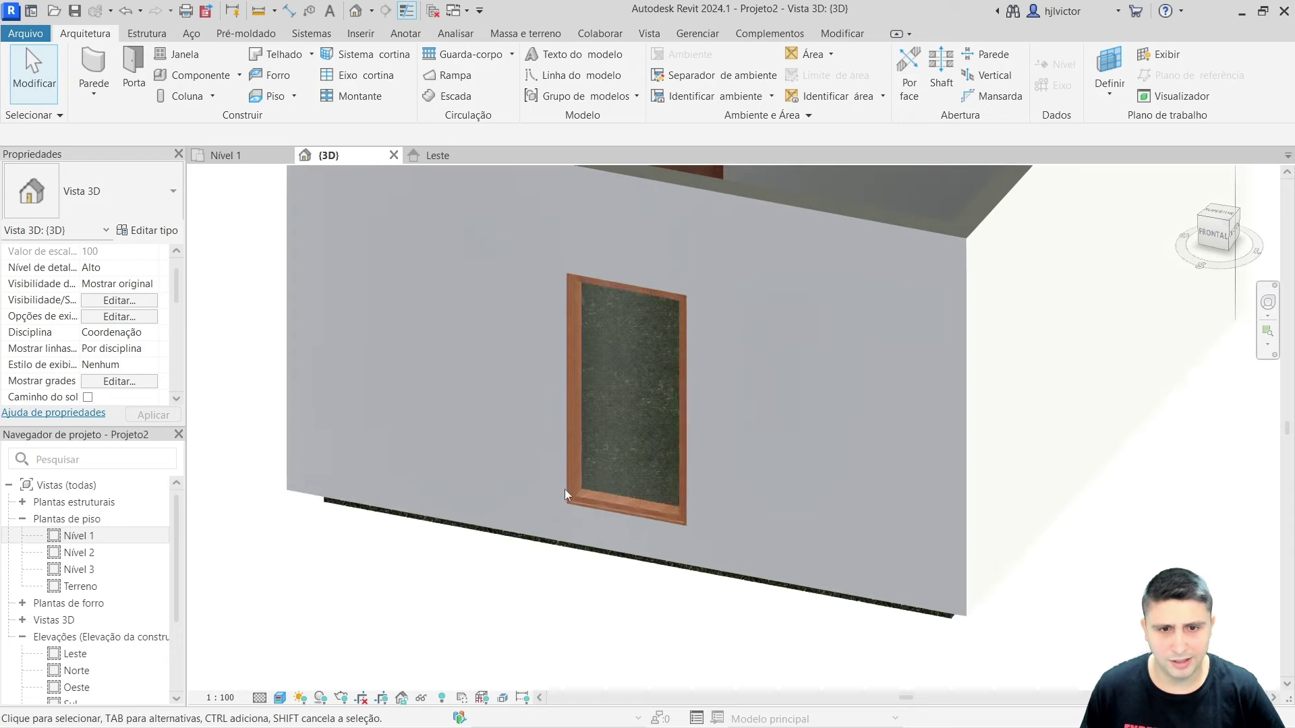
{"action": "scroll", "coordinate": [594, 485], "scroll_direction": "up", "scroll_amount": 1}
{"action": "scroll", "coordinate": [884, 553], "scroll_direction": "down", "scroll_amount": 4}
{"action": "scroll", "coordinate": [914, 538], "scroll_direction": "down", "scroll_amount": 1}
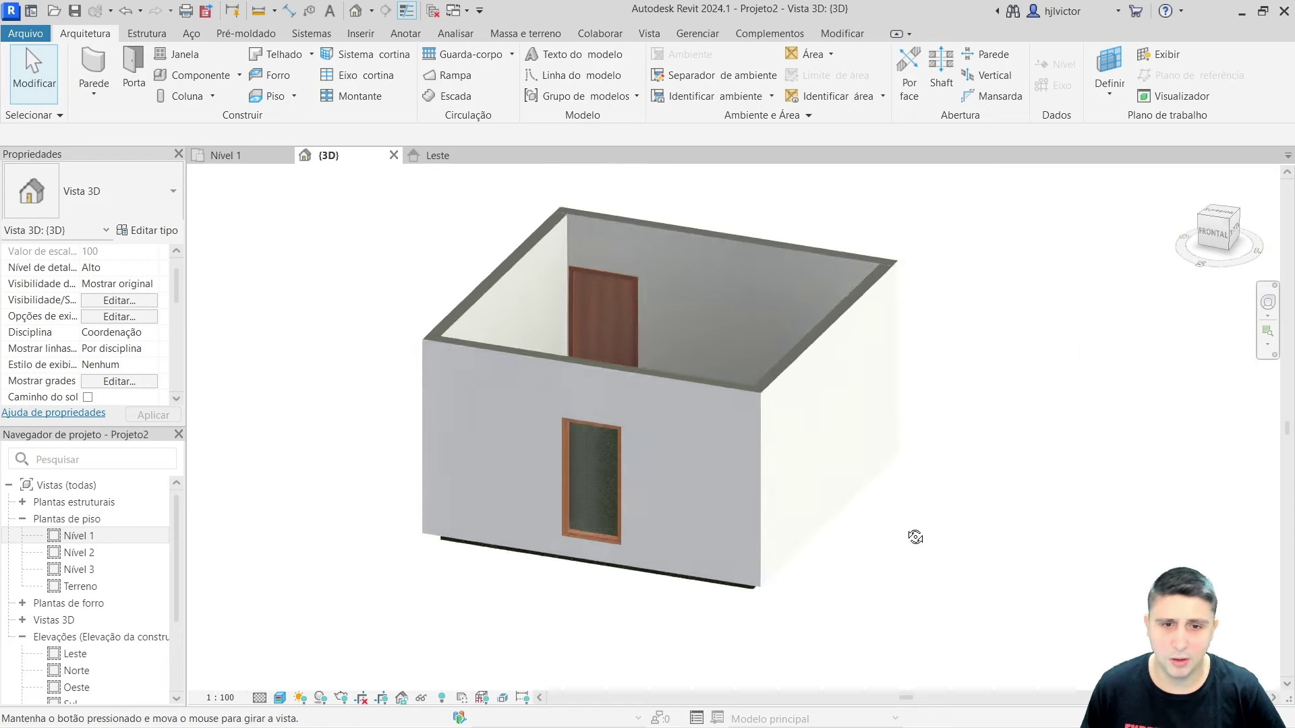
{"action": "scroll", "coordinate": [914, 462], "scroll_direction": "down", "scroll_amount": 2}
{"action": "scroll", "coordinate": [887, 513], "scroll_direction": "down", "scroll_amount": 2}
{"action": "scroll", "coordinate": [776, 475], "scroll_direction": "up", "scroll_amount": 4}
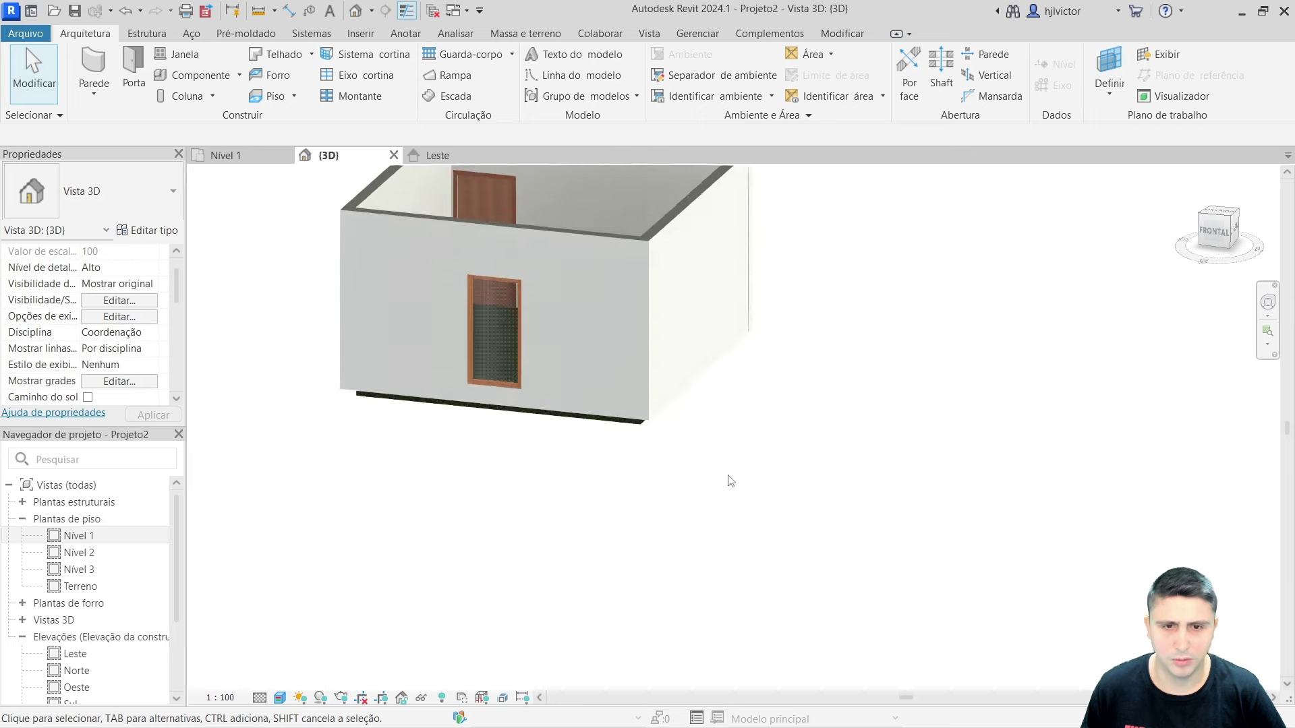
{"action": "mouse_move", "coordinate": [729, 477]}
{"action": "middle_mouse_down", "text": "shift"}
{"action": "mouse_move", "coordinate": [678, 540]}
{"action": "mouse_move", "coordinate": [491, 387]}
{"action": "middle_mouse_up", "text": "shift"}
{"action": "scroll", "coordinate": [479, 364], "scroll_direction": "up", "scroll_amount": 3}
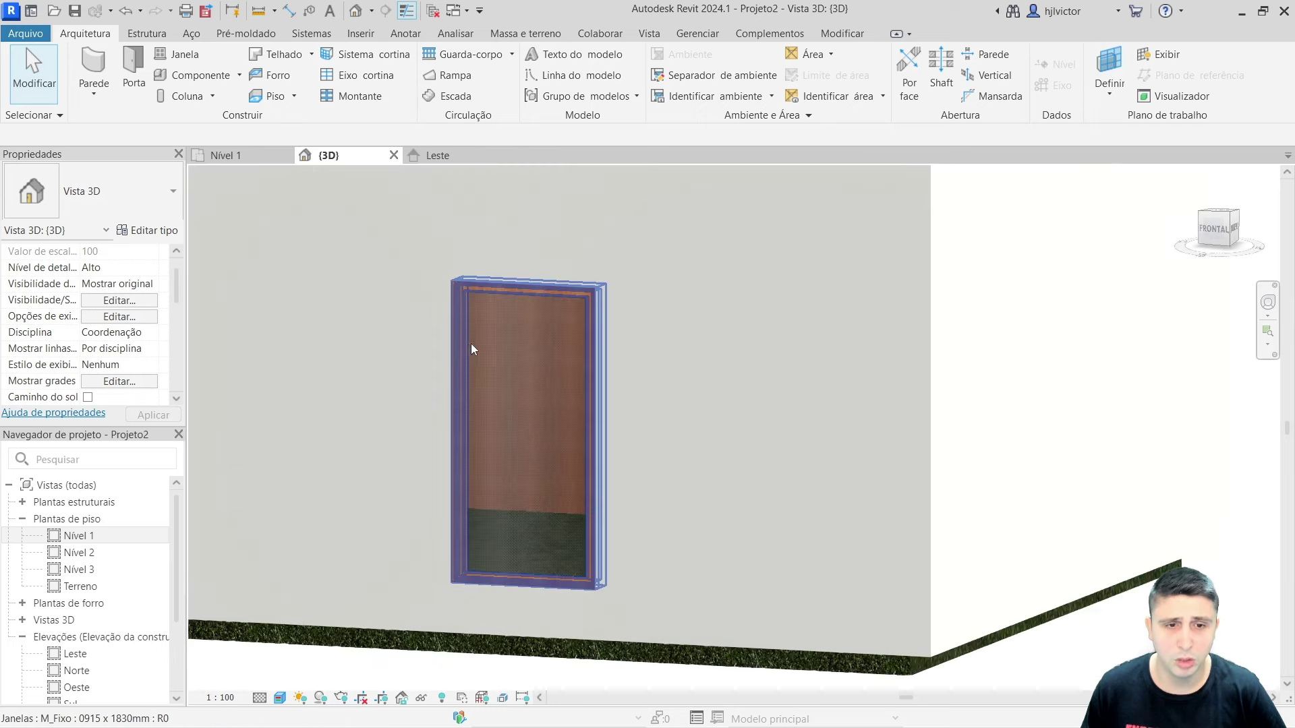
- Set the fixed window's Altura do peitoril to 1,0000
{"action": "left_click", "coordinate": [468, 338]}
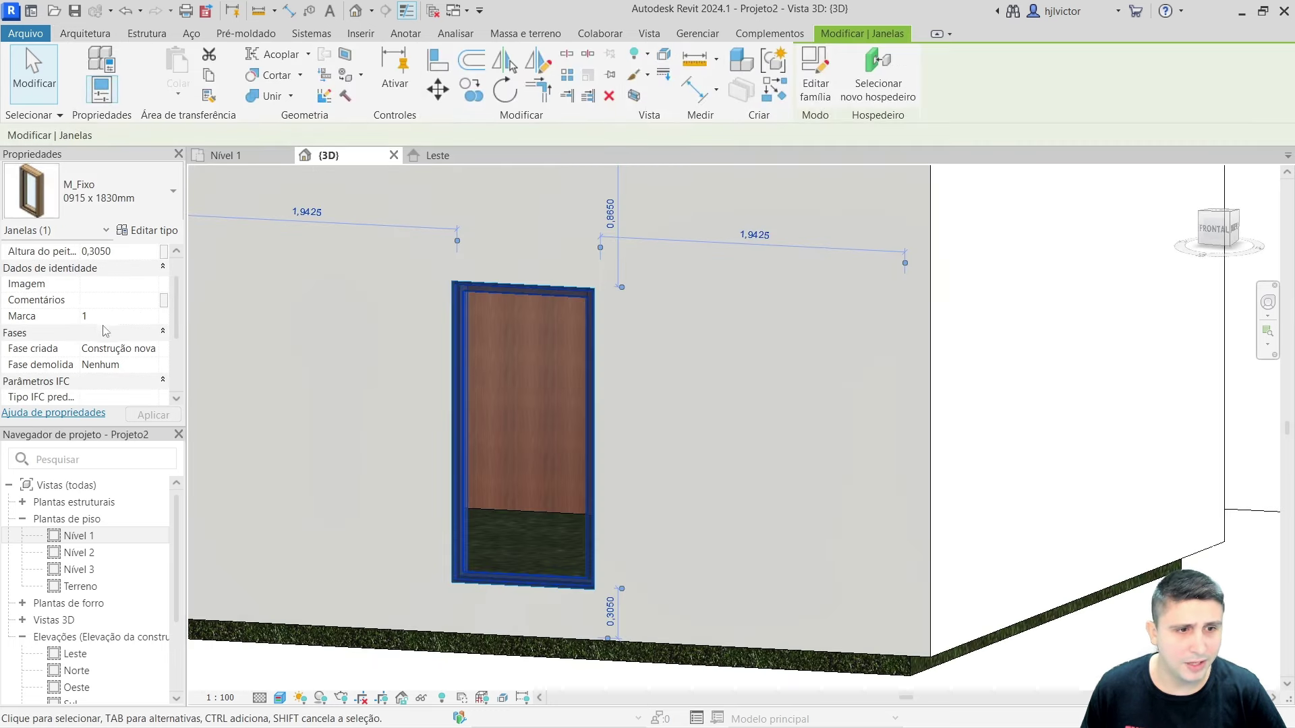
{"action": "scroll", "coordinate": [105, 331], "scroll_direction": "down", "scroll_amount": 4}
{"action": "scroll", "coordinate": [112, 329], "scroll_direction": "down", "scroll_amount": 1}
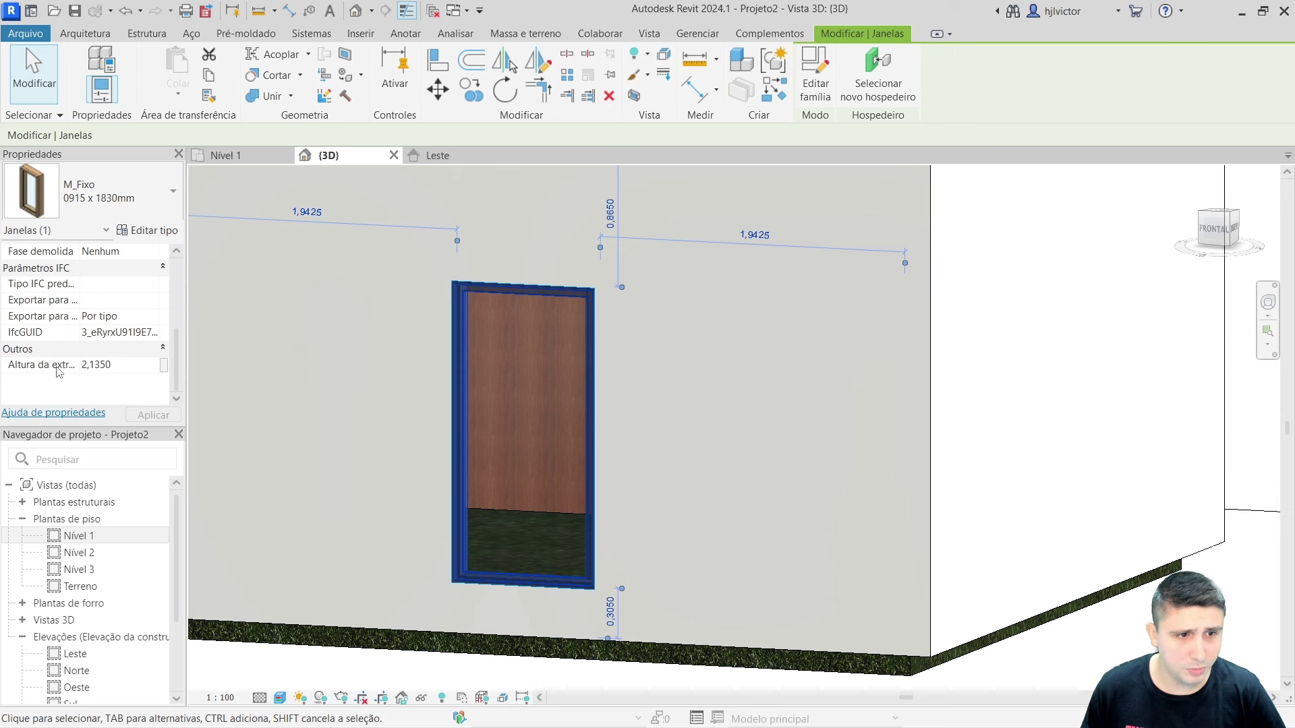
{"action": "scroll", "coordinate": [108, 347], "scroll_direction": "up", "scroll_amount": 3}
{"action": "scroll", "coordinate": [127, 338], "scroll_direction": "up", "scroll_amount": 2}
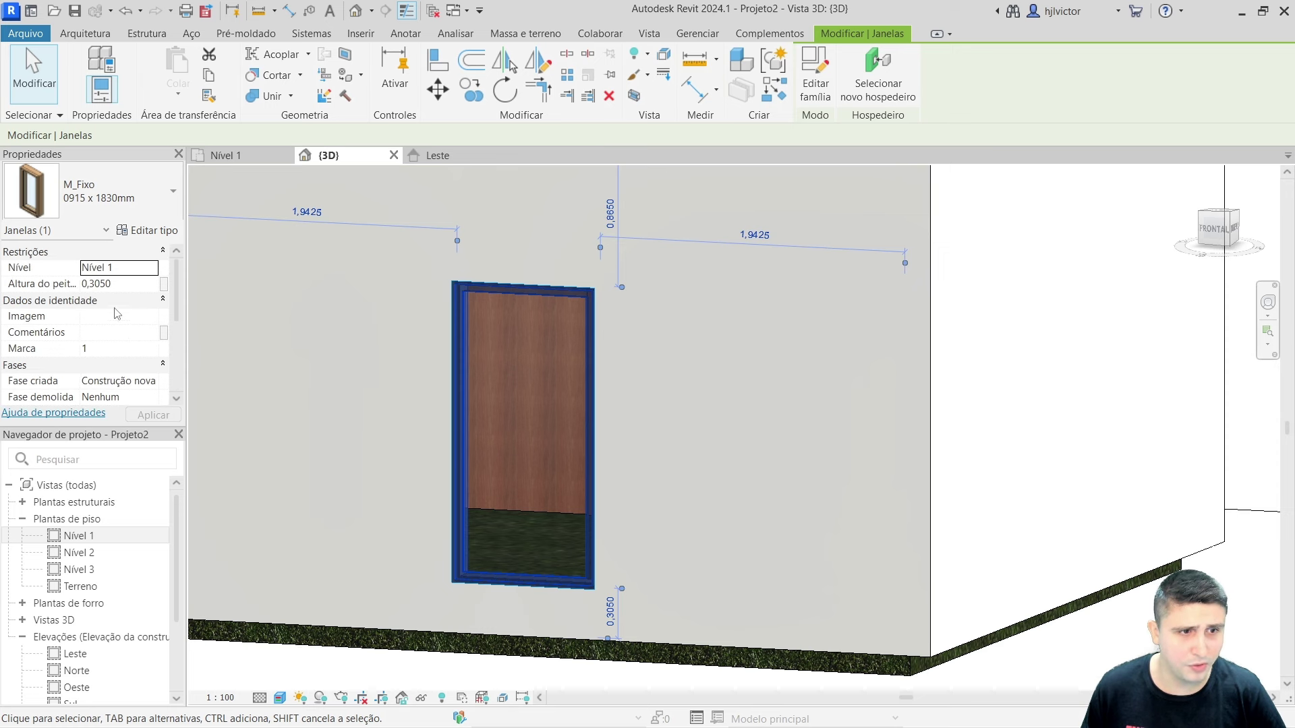
{"action": "left_click", "coordinate": [112, 285]}
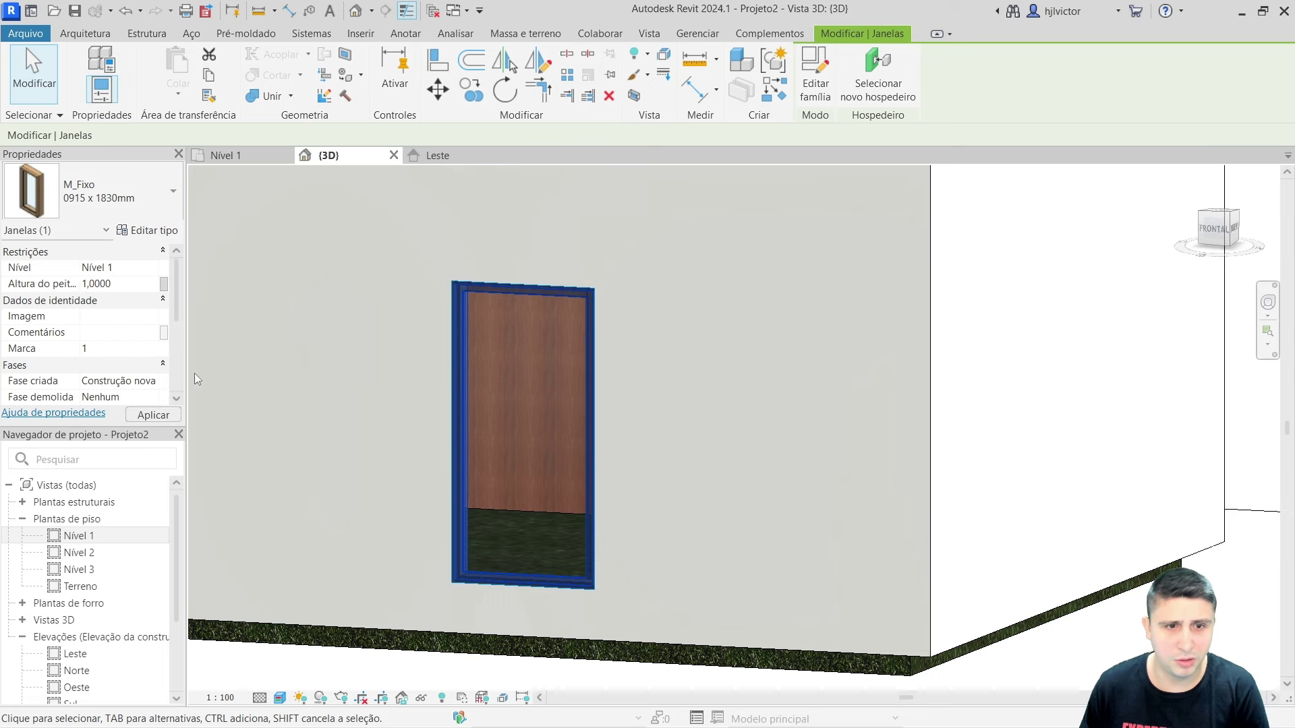
{"action": "scroll", "coordinate": [435, 263], "scroll_direction": "down", "scroll_amount": 2}
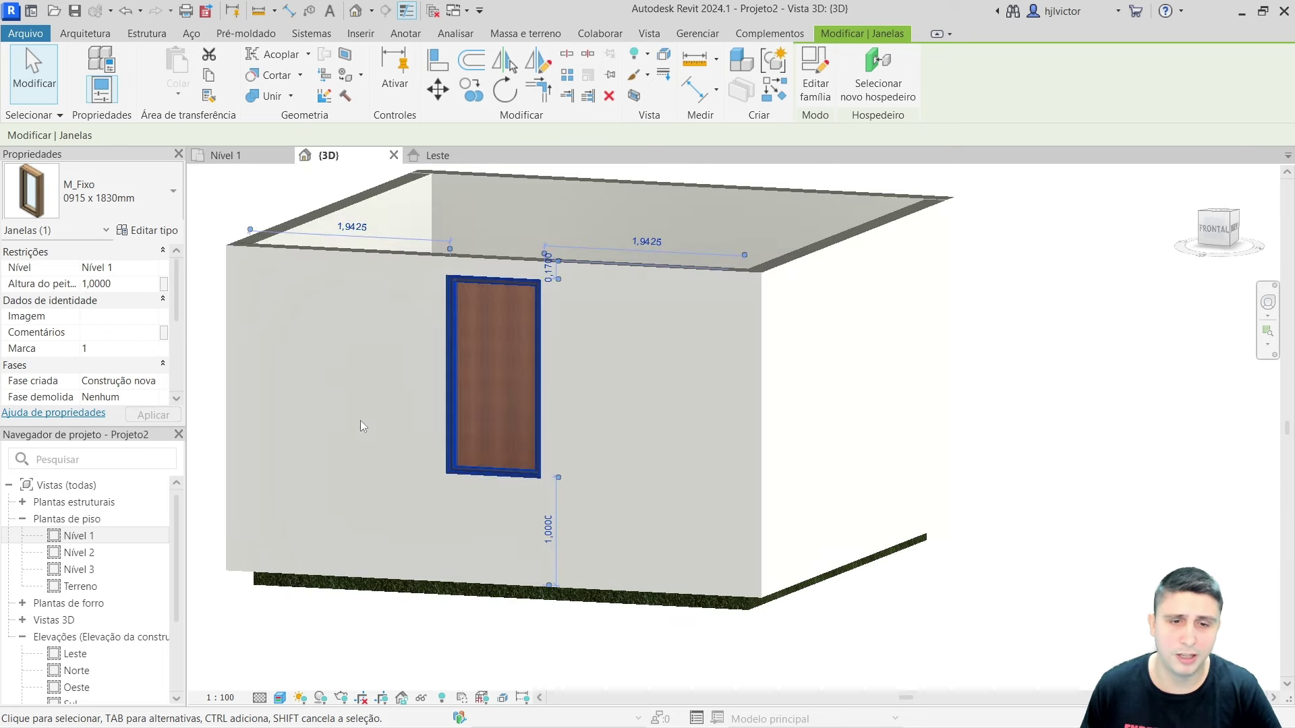
{"action": "left_click", "coordinate": [1010, 489]}
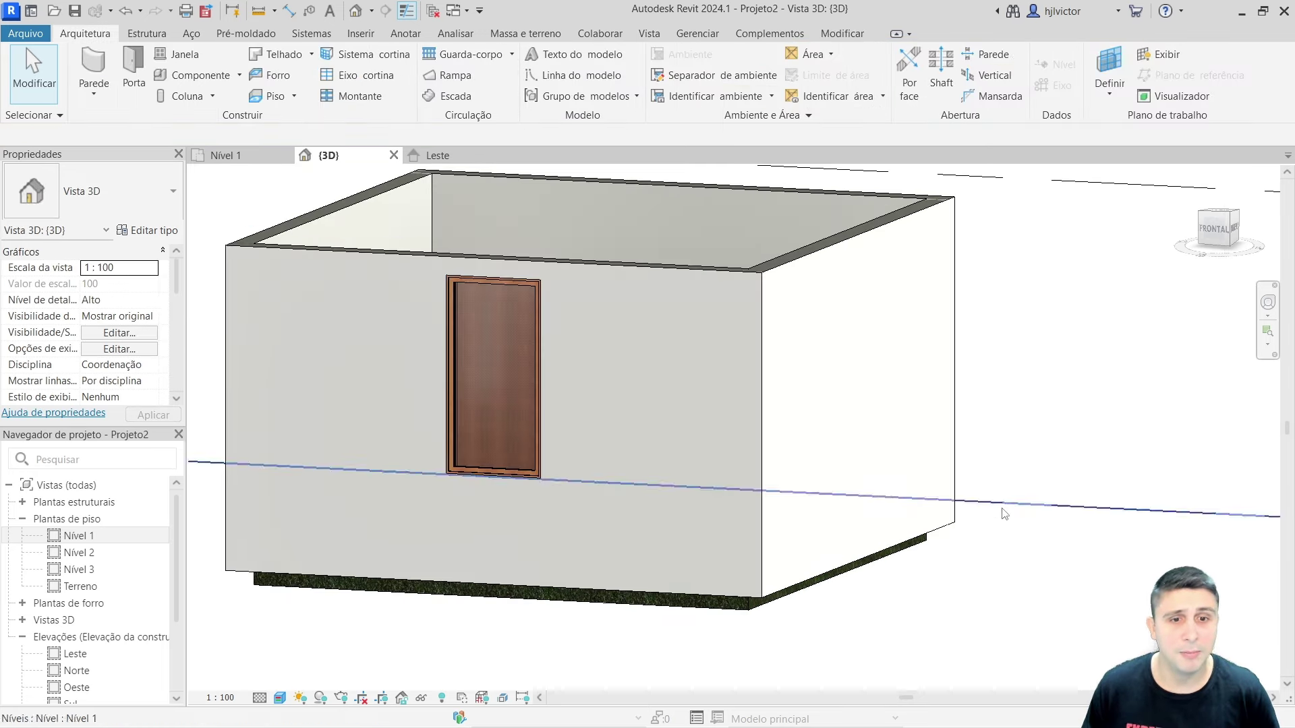
- Orbit to a higher view and reselect the window to confirm its 1,0000 sill height
{"action": "scroll", "coordinate": [944, 506], "scroll_direction": "down", "scroll_amount": 2}
{"action": "mouse_move", "coordinate": [1053, 424]}
{"action": "middle_mouse_down", "text": "shift"}
{"action": "mouse_move", "coordinate": [1058, 468]}
{"action": "mouse_move", "coordinate": [1035, 505]}
{"action": "middle_mouse_up", "text": "shift"}
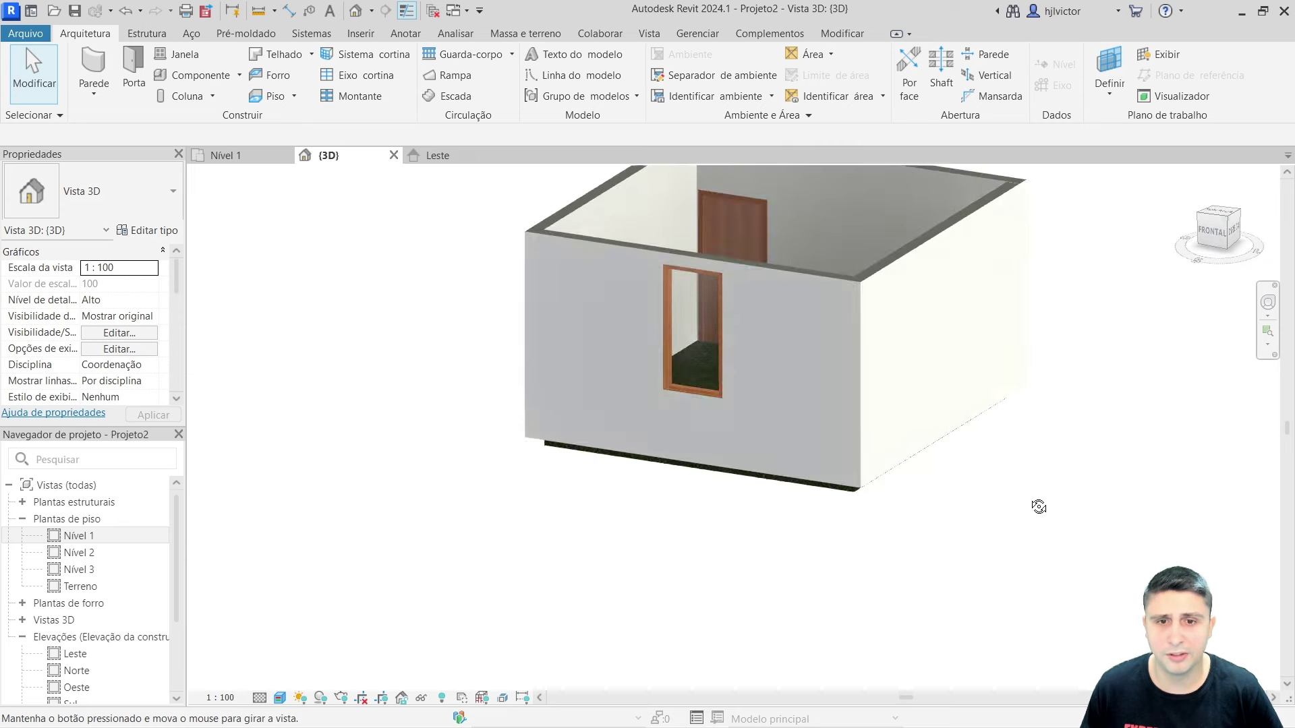
{"action": "scroll", "coordinate": [741, 213], "scroll_direction": "up", "scroll_amount": 2}
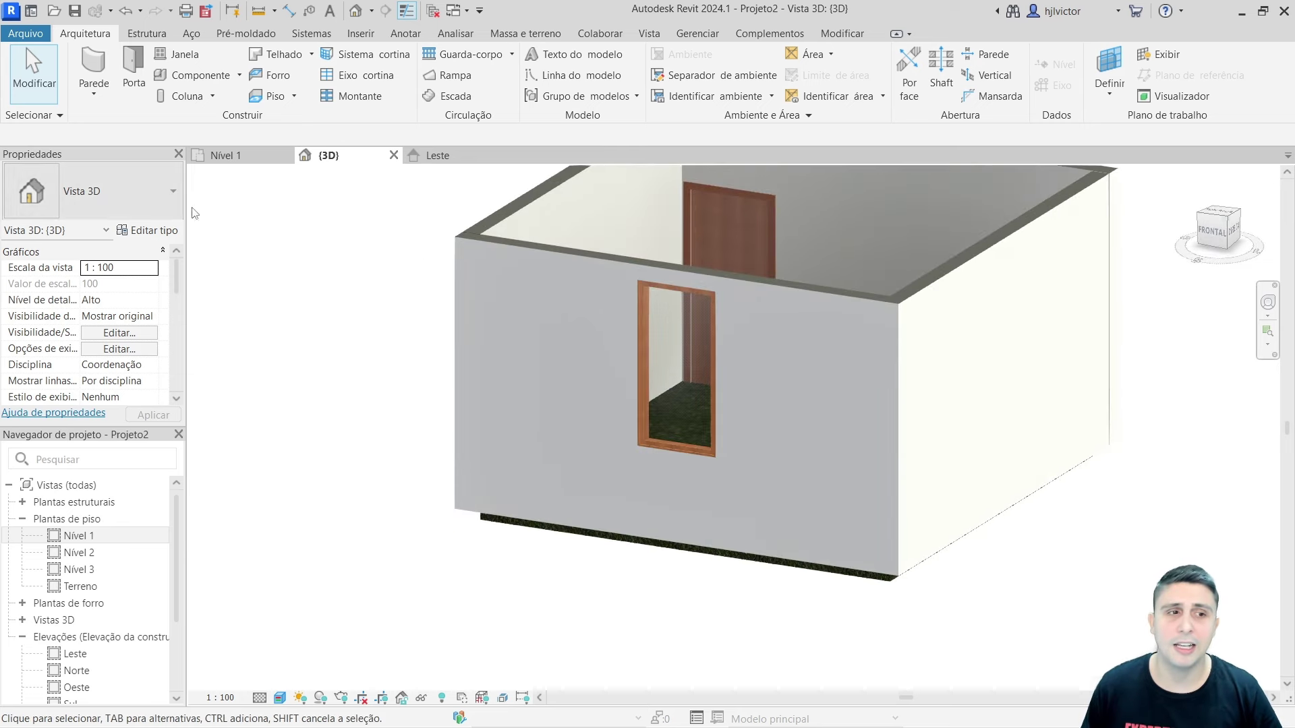
{"action": "left_click", "coordinate": [653, 305]}
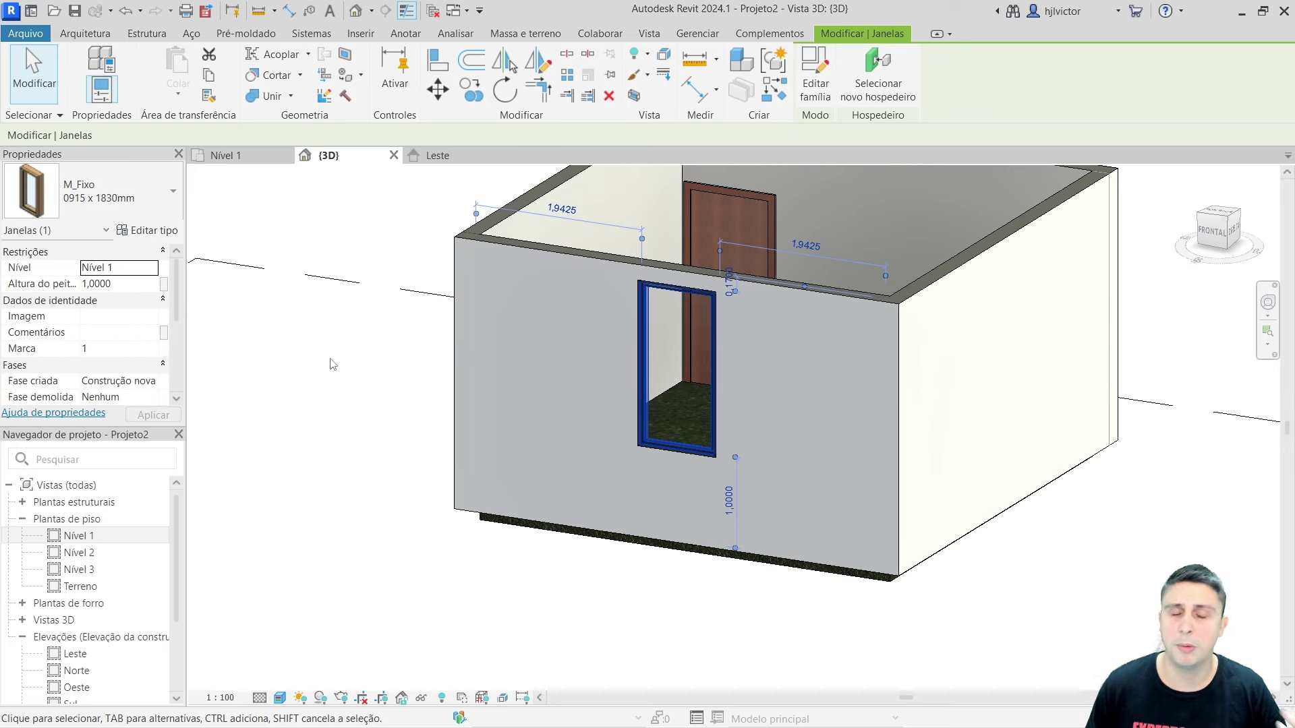
{"action": "left_click", "coordinate": [337, 383]}
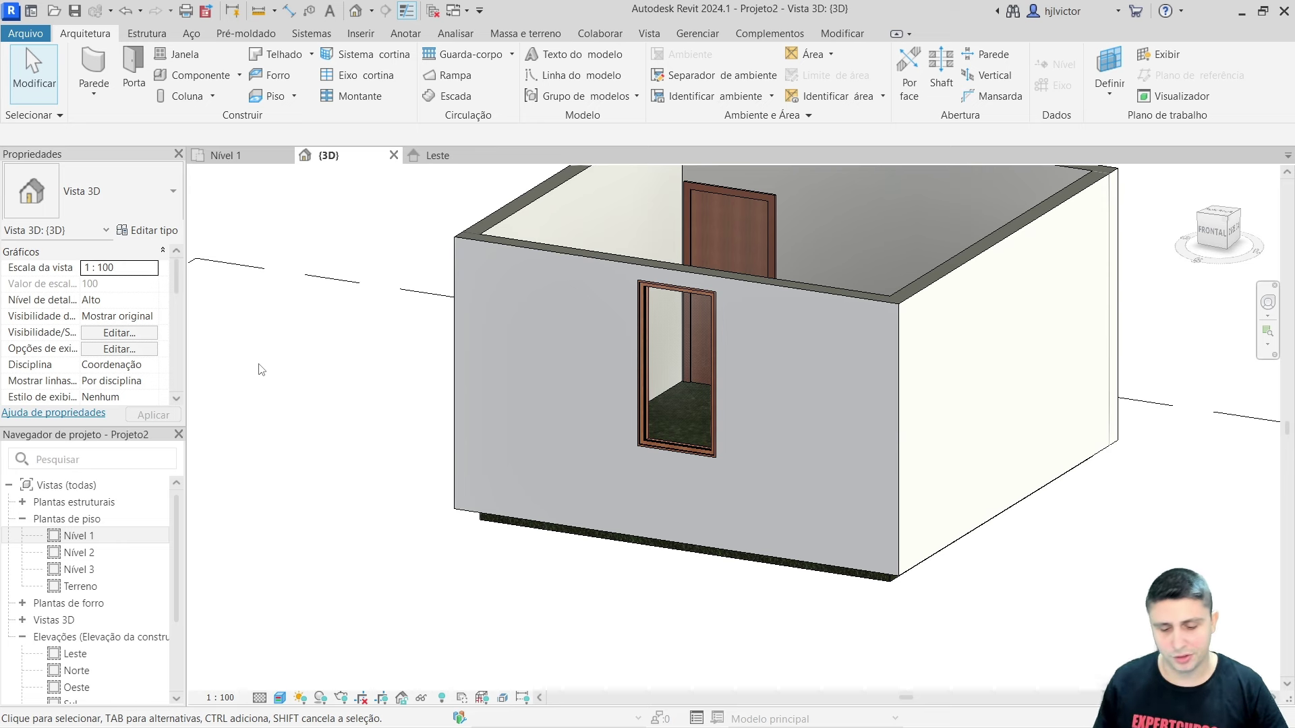
- Switch to the Nível 1 floor plan and zoom to check the door and window
{"action": "scroll", "coordinate": [261, 370], "scroll_direction": "down", "scroll_amount": 3}
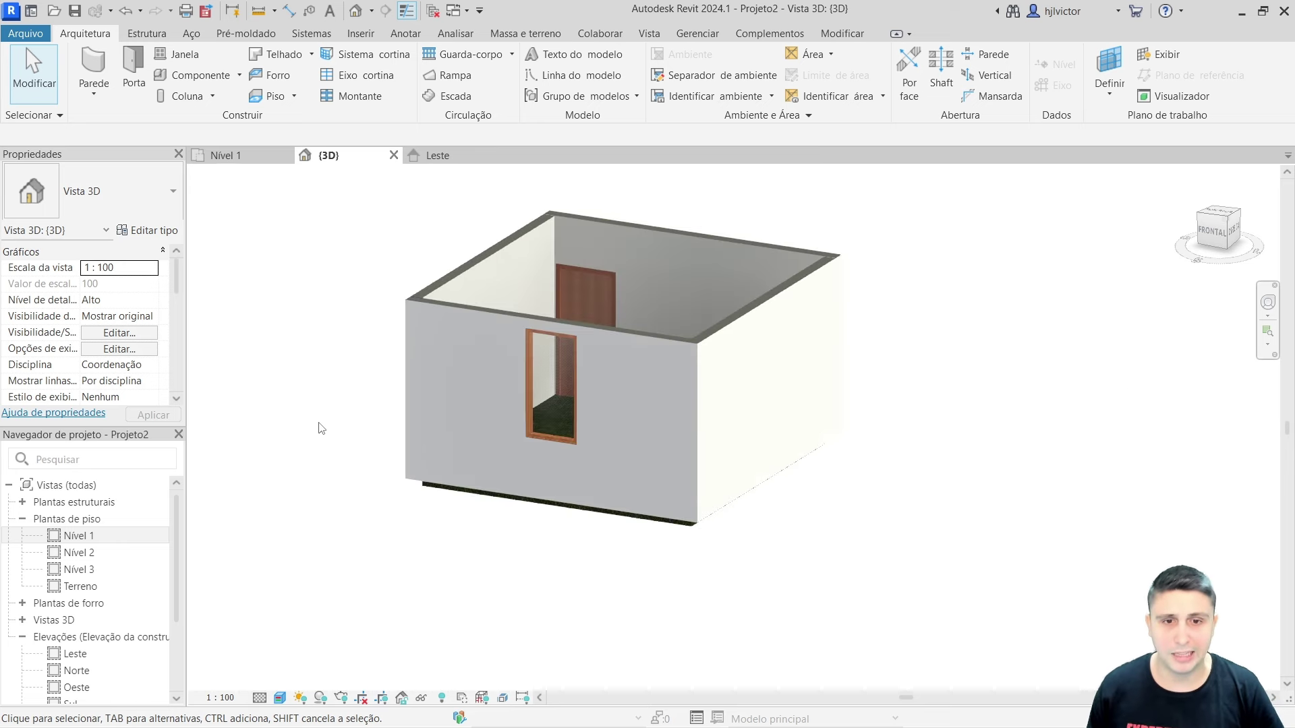
{"action": "scroll", "coordinate": [585, 290], "scroll_direction": "down", "scroll_amount": 1}
{"action": "scroll", "coordinate": [584, 273], "scroll_direction": "up", "scroll_amount": 1}
{"action": "scroll", "coordinate": [405, 209], "scroll_direction": "up", "scroll_amount": 1}
{"action": "left_click", "coordinate": [222, 158]}
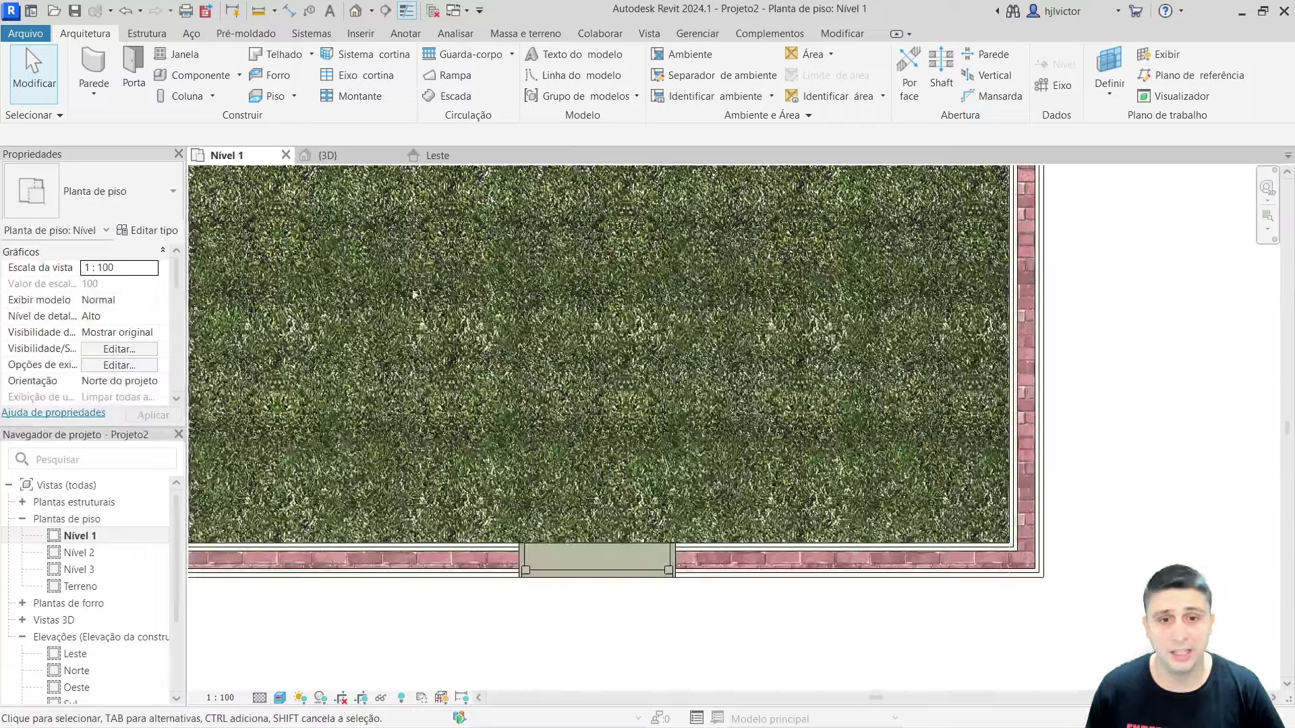
{"action": "scroll", "coordinate": [624, 281], "scroll_direction": "down", "scroll_amount": 2}
{"action": "scroll", "coordinate": [624, 281], "scroll_direction": "down", "scroll_amount": 2}
{"action": "scroll", "coordinate": [633, 342], "scroll_direction": "down", "scroll_amount": 1}
{"action": "scroll", "coordinate": [634, 342], "scroll_direction": "up", "scroll_amount": 1}
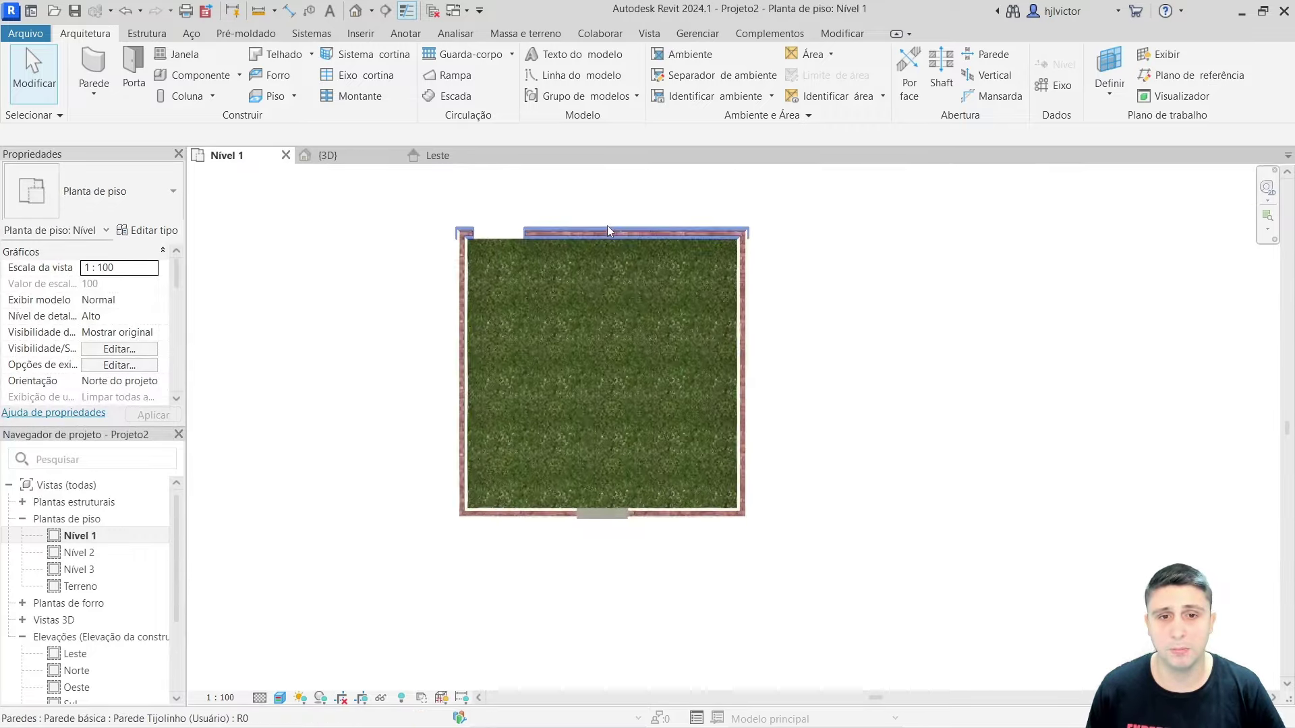
{"action": "scroll", "coordinate": [607, 225], "scroll_direction": "up", "scroll_amount": 1}
{"action": "scroll", "coordinate": [634, 286], "scroll_direction": "up", "scroll_amount": 1}
{"action": "scroll", "coordinate": [457, 230], "scroll_direction": "up", "scroll_amount": 2}
- Return to the 3D view and bring up the Gerenciar ribbon tab
{"action": "left_click", "coordinate": [328, 156]}
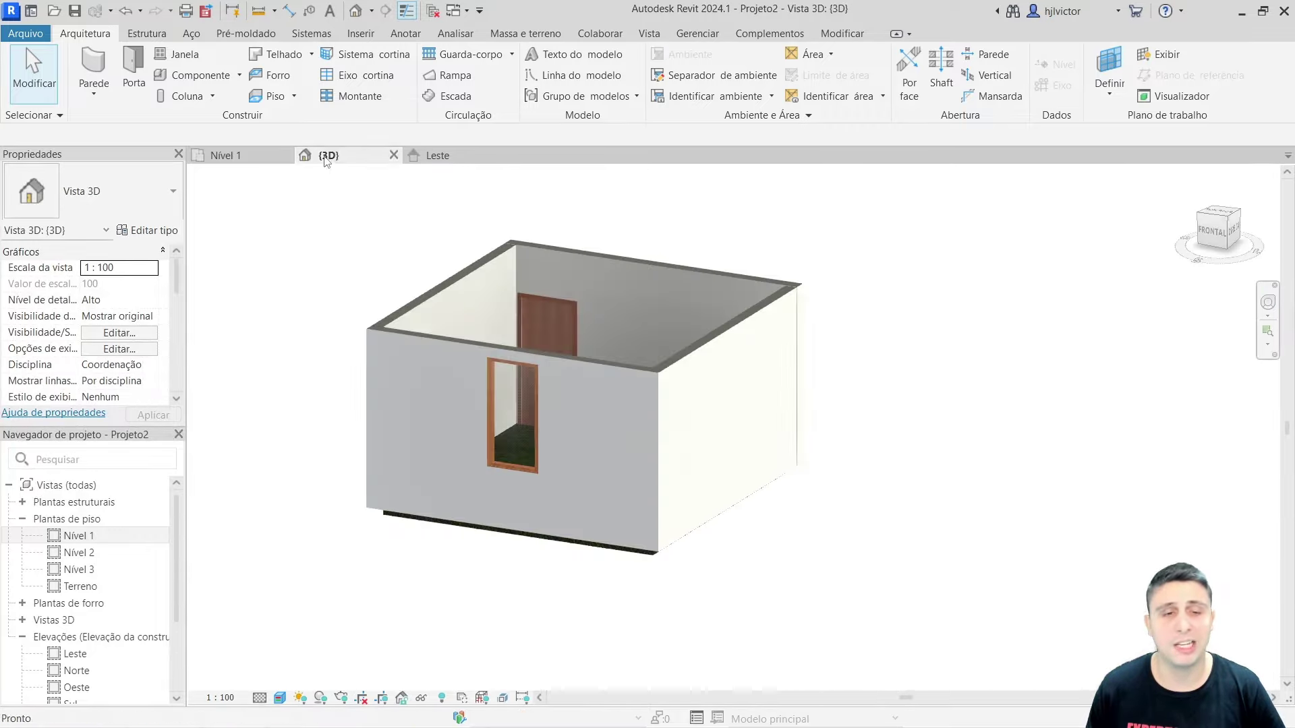
{"action": "scroll", "coordinate": [551, 259], "scroll_direction": "up", "scroll_amount": 2}
{"action": "scroll", "coordinate": [629, 247], "scroll_direction": "up", "scroll_amount": 1}
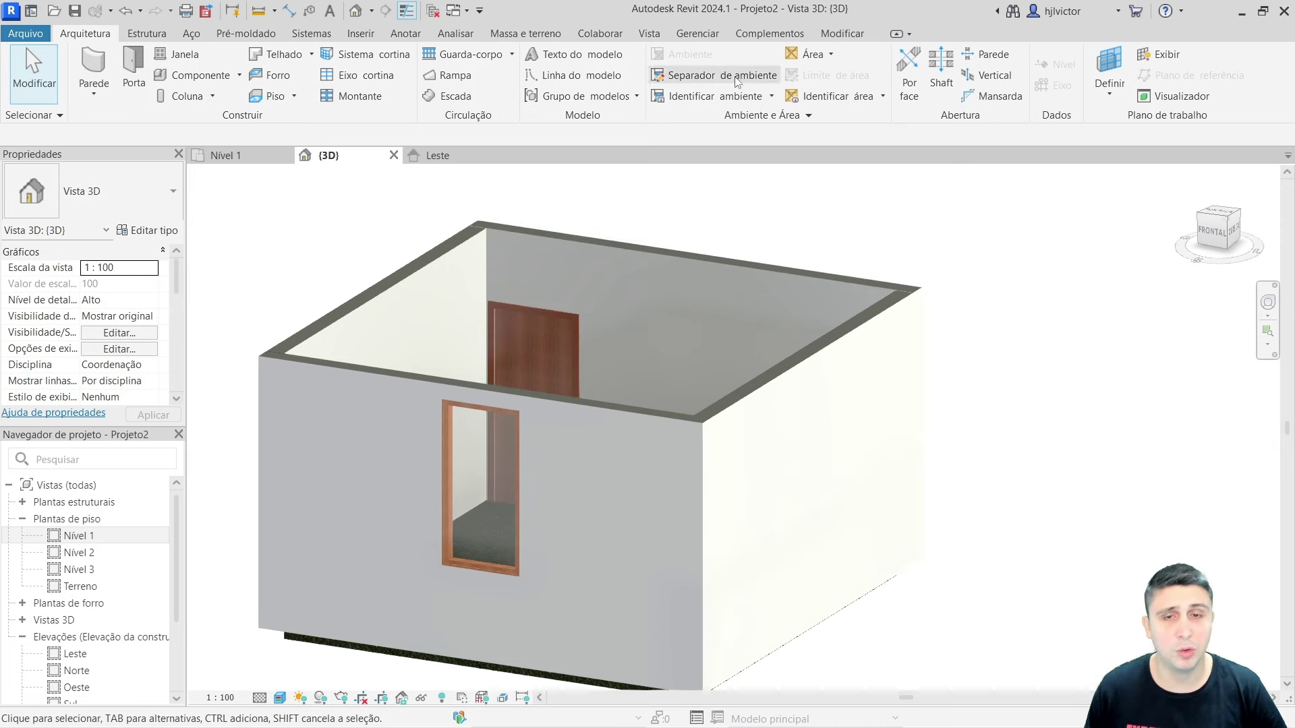
{"action": "left_click", "coordinate": [697, 37]}
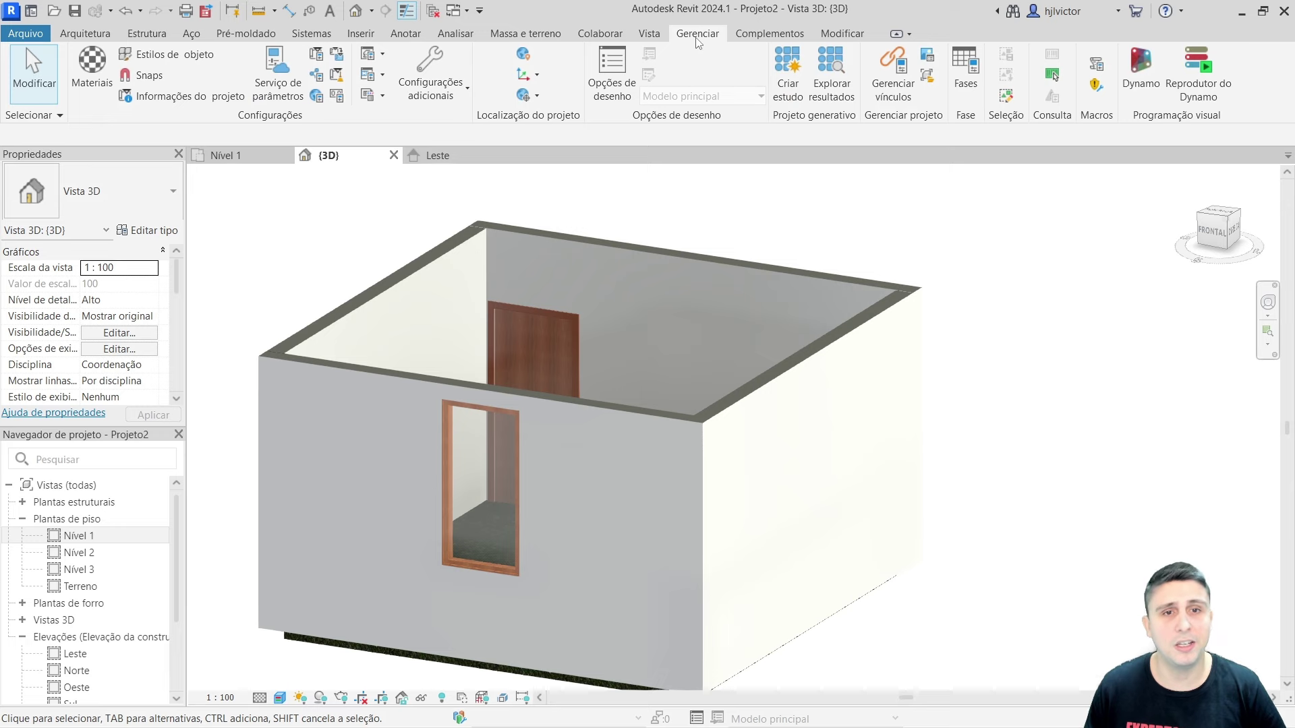
{"action": "left_click", "coordinate": [92, 67]}
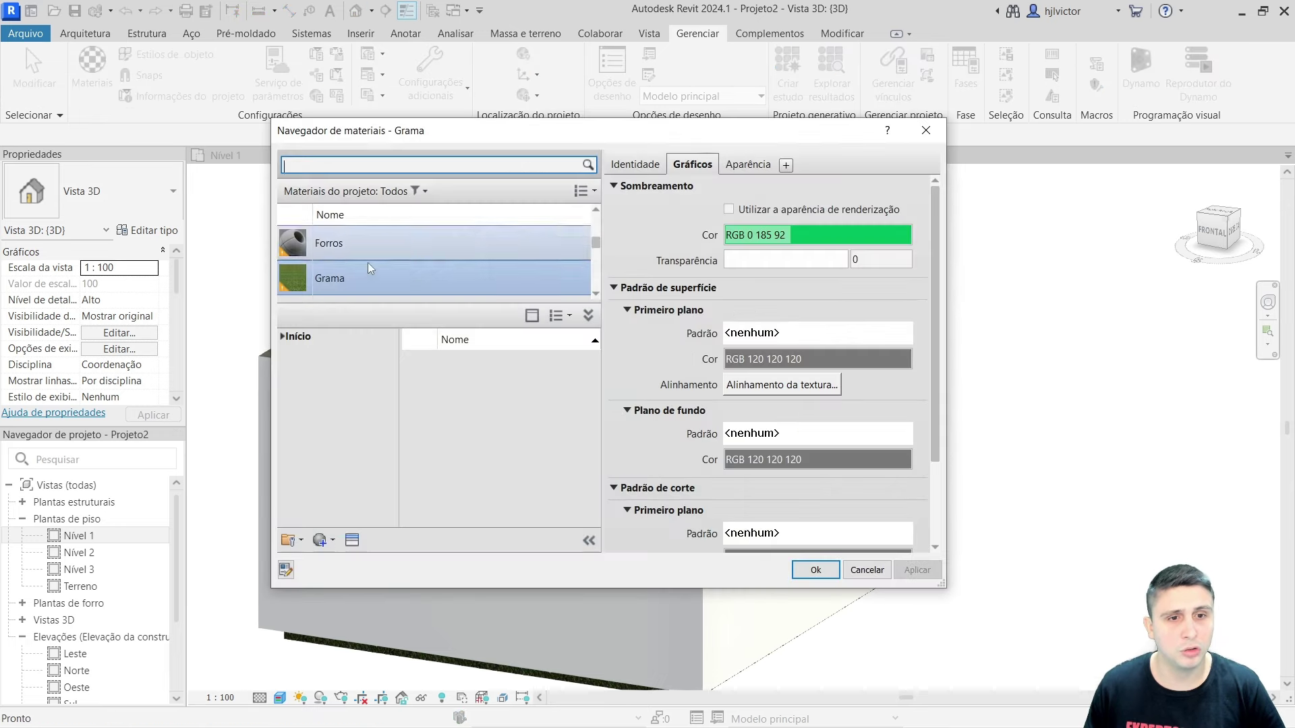
{"action": "left_click_drag", "start_coordinate": [432, 302], "coordinate": [438, 430]}
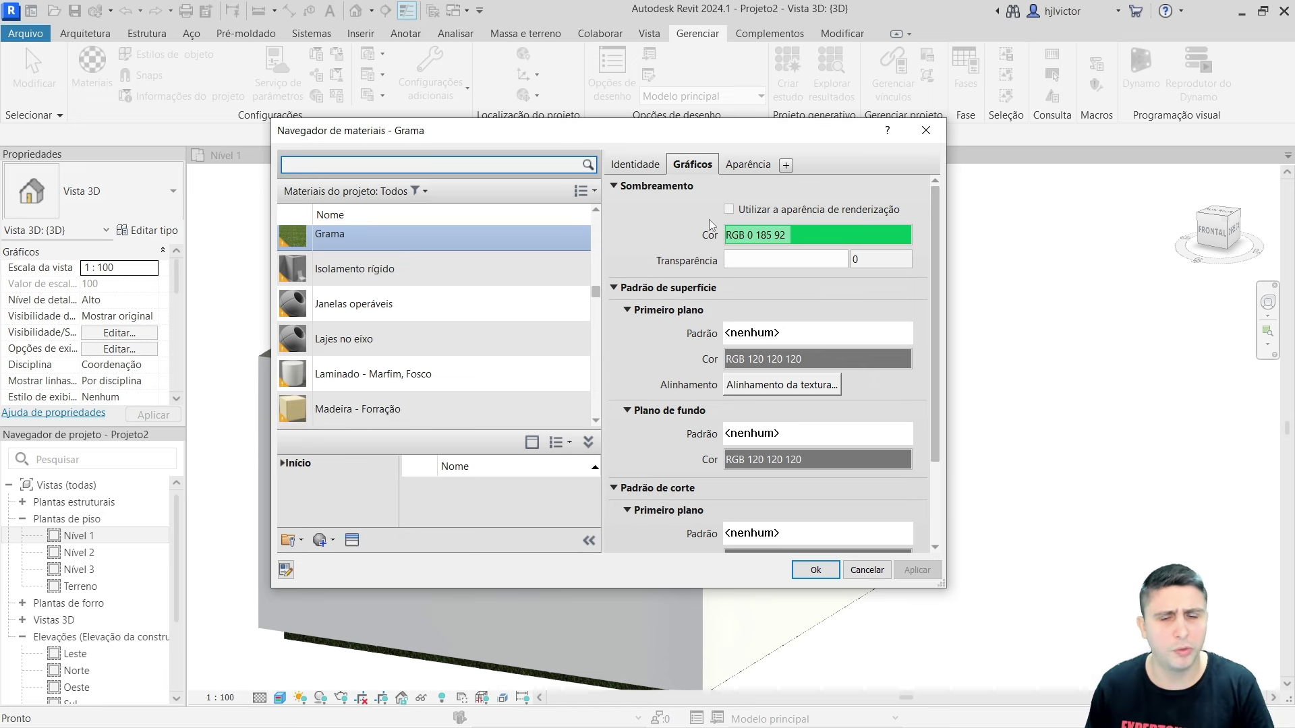
{"action": "left_click", "coordinate": [747, 165]}
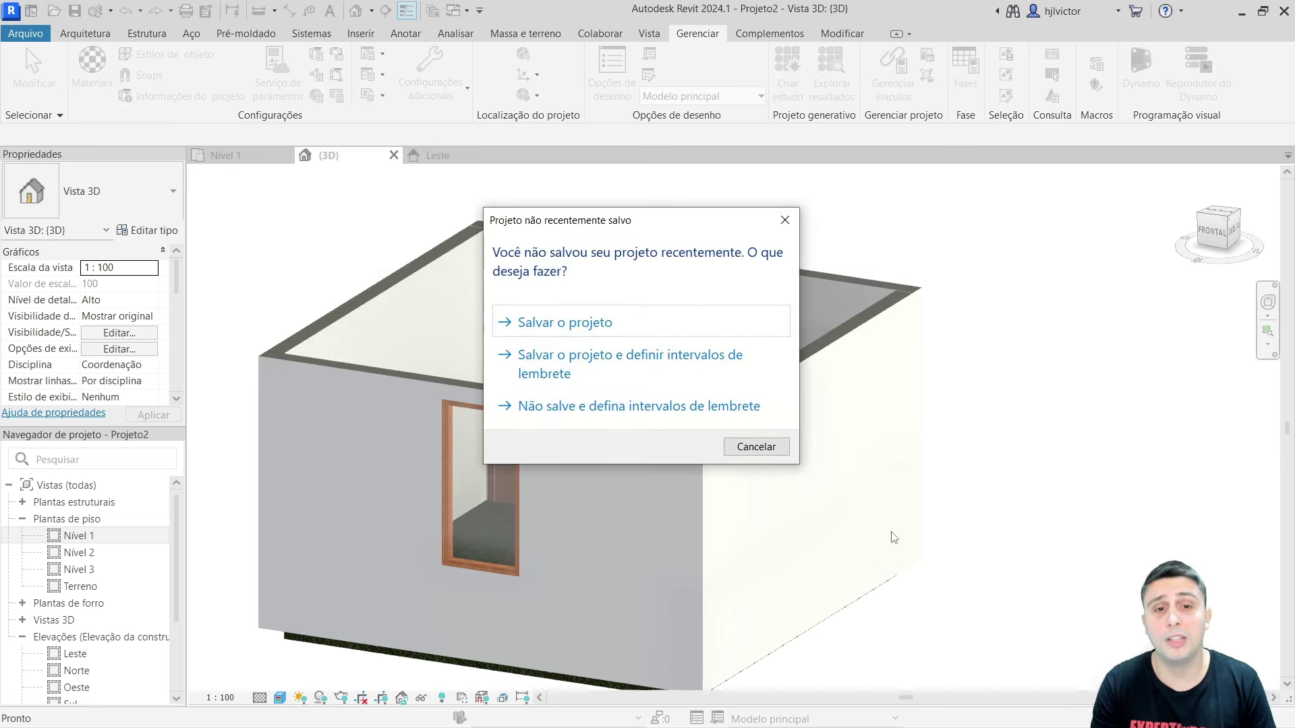
- Close the 'Projeto não recentemente salvo' reminder without saving and go back to Arquitetura
{"action": "left_click", "coordinate": [785, 220]}
{"action": "left_click", "coordinate": [25, 34]}
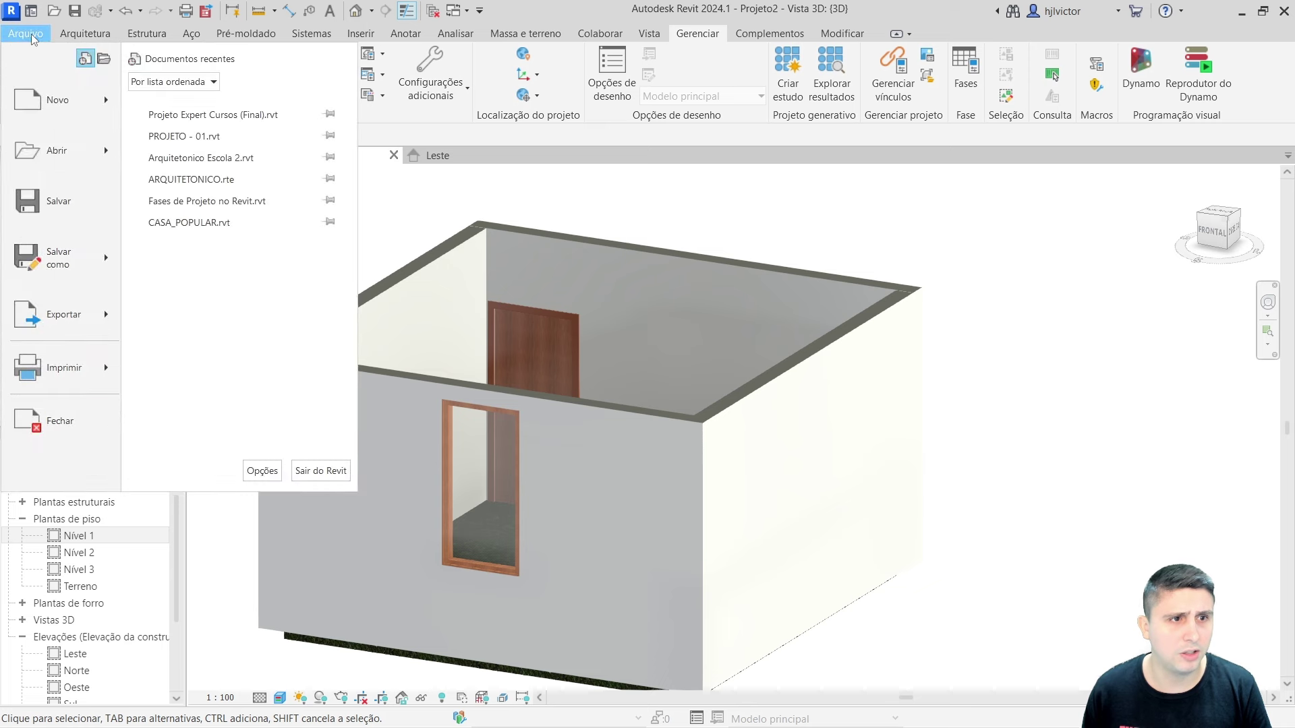
{"action": "left_click", "coordinate": [710, 233]}
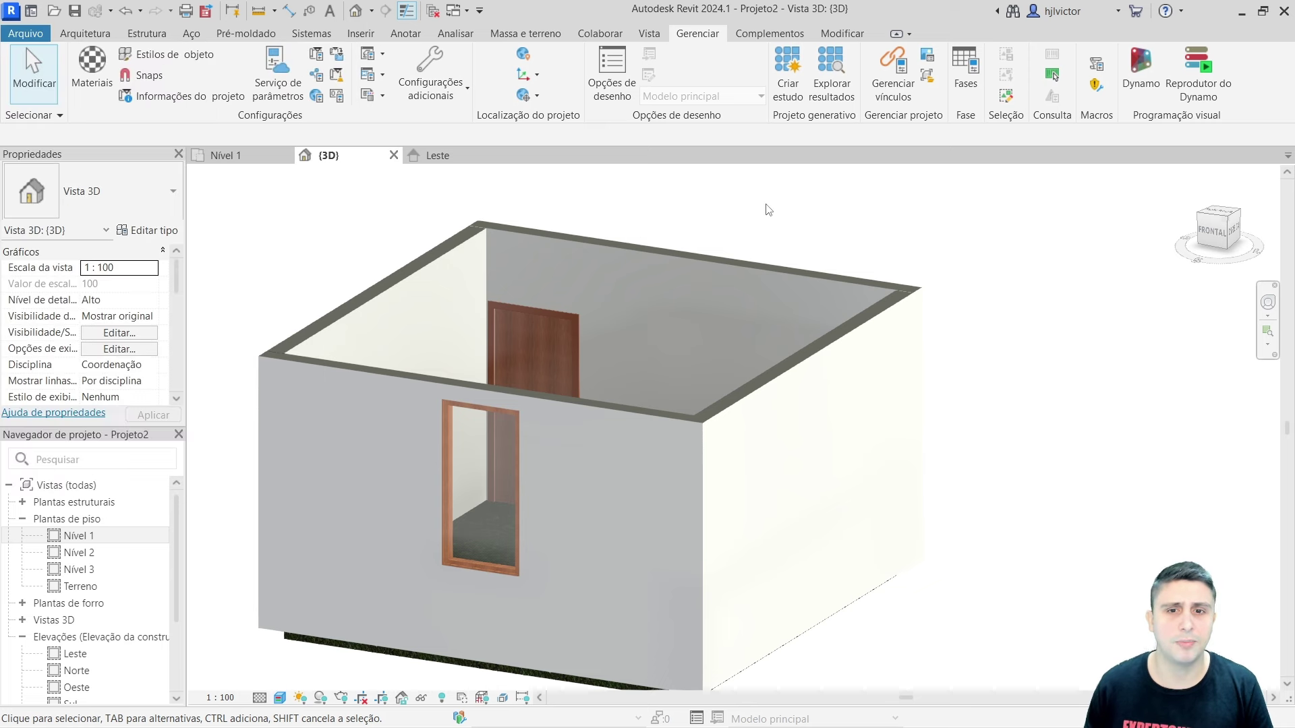
{"action": "left_click", "coordinate": [85, 33]}
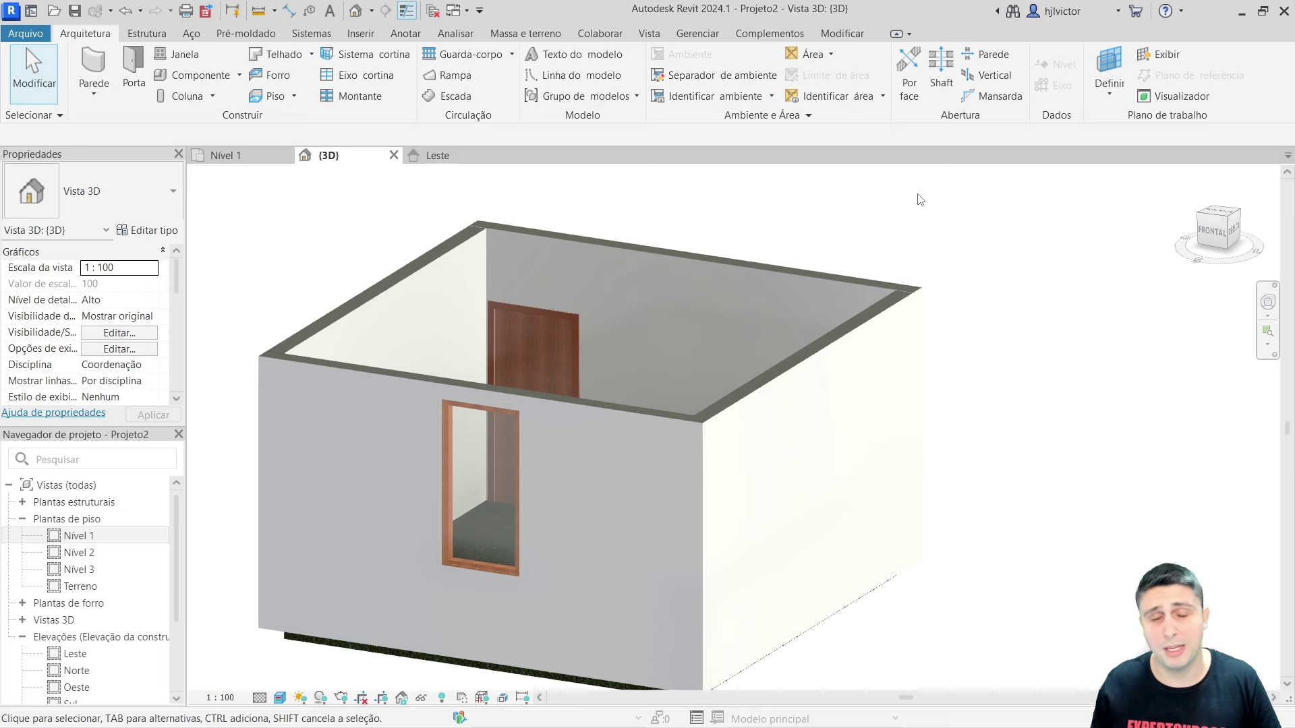